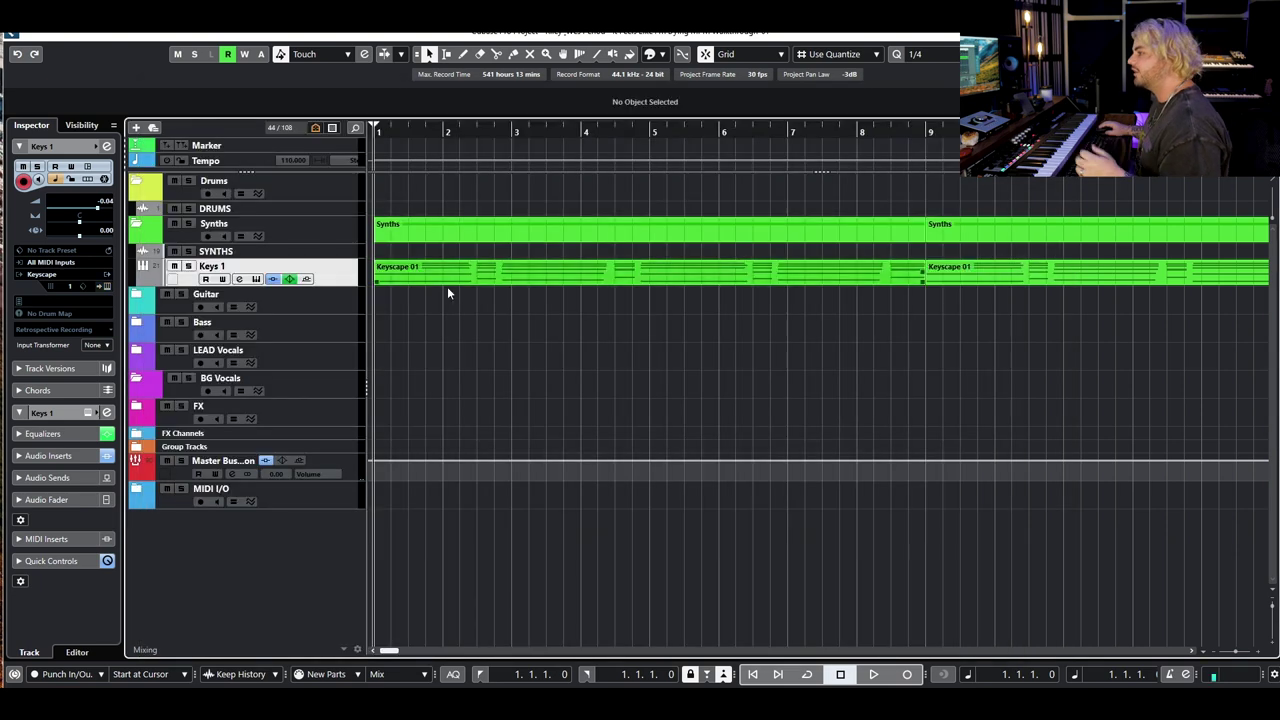
Open the first Keyscape 01 part on the Keys 1 track in the key editor and examine its chord notes
double_click(436, 277)
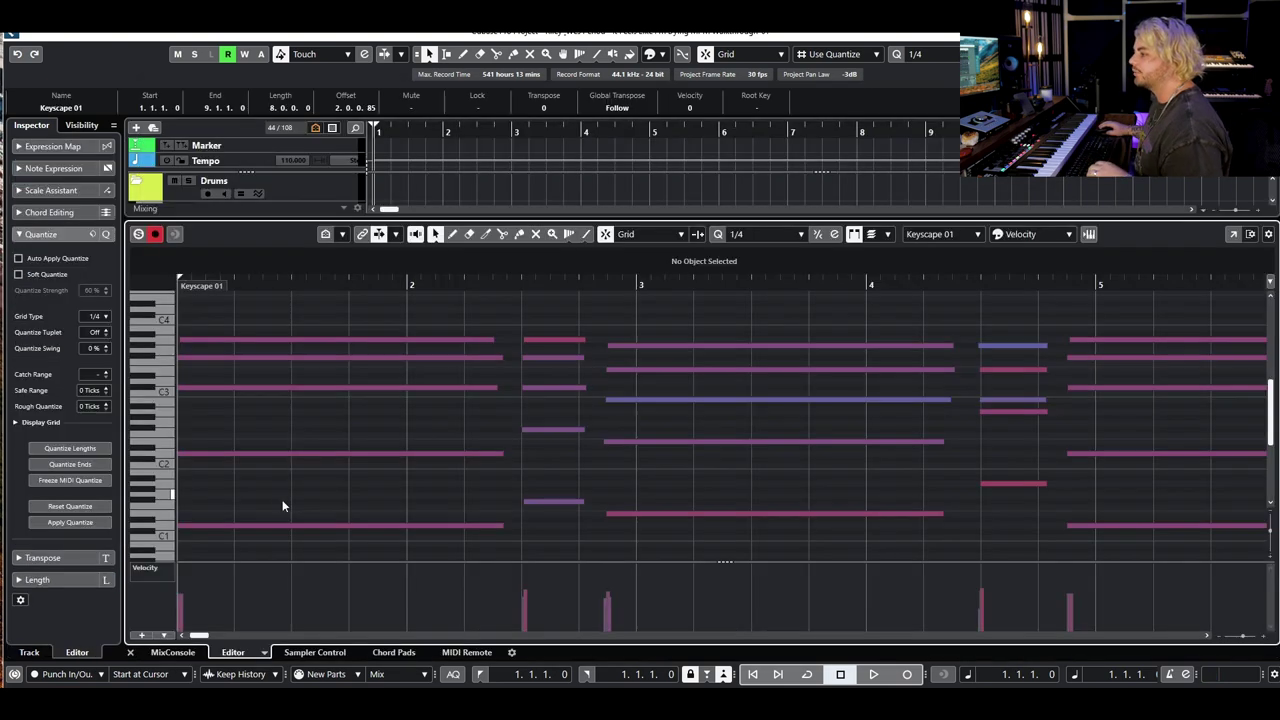
key(shift+f)
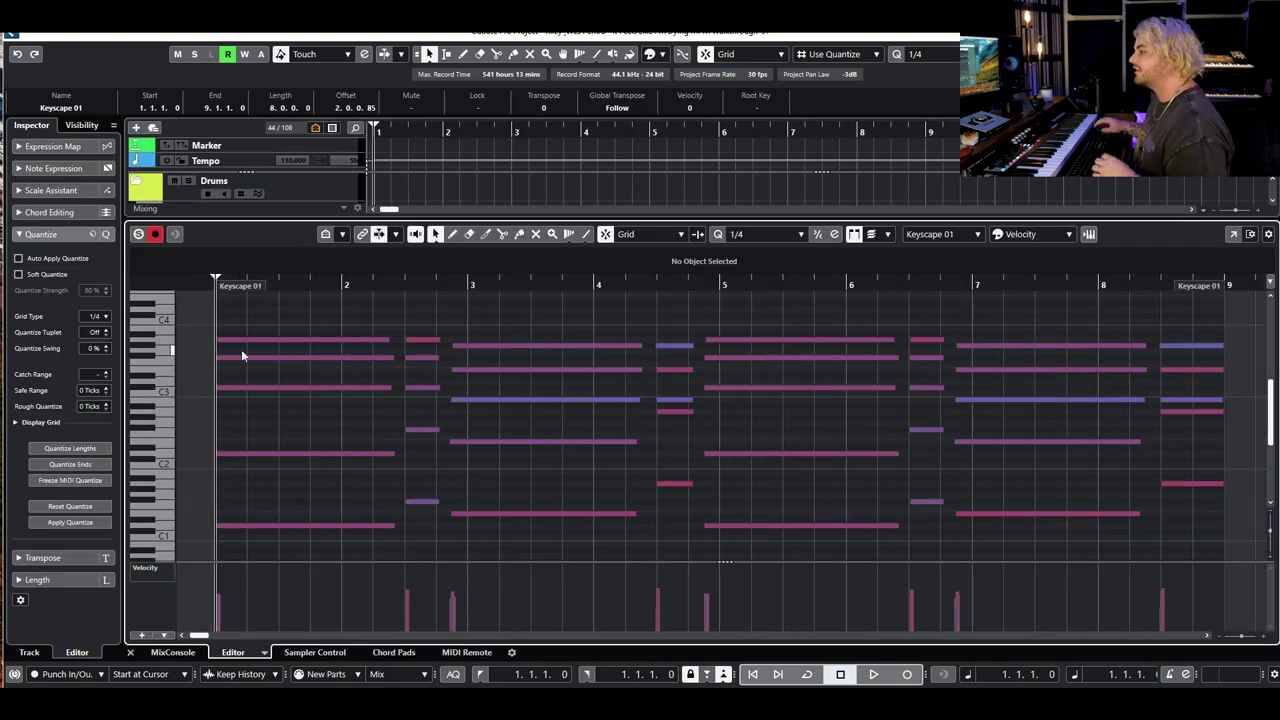
scroll(447, 510, up, 8)
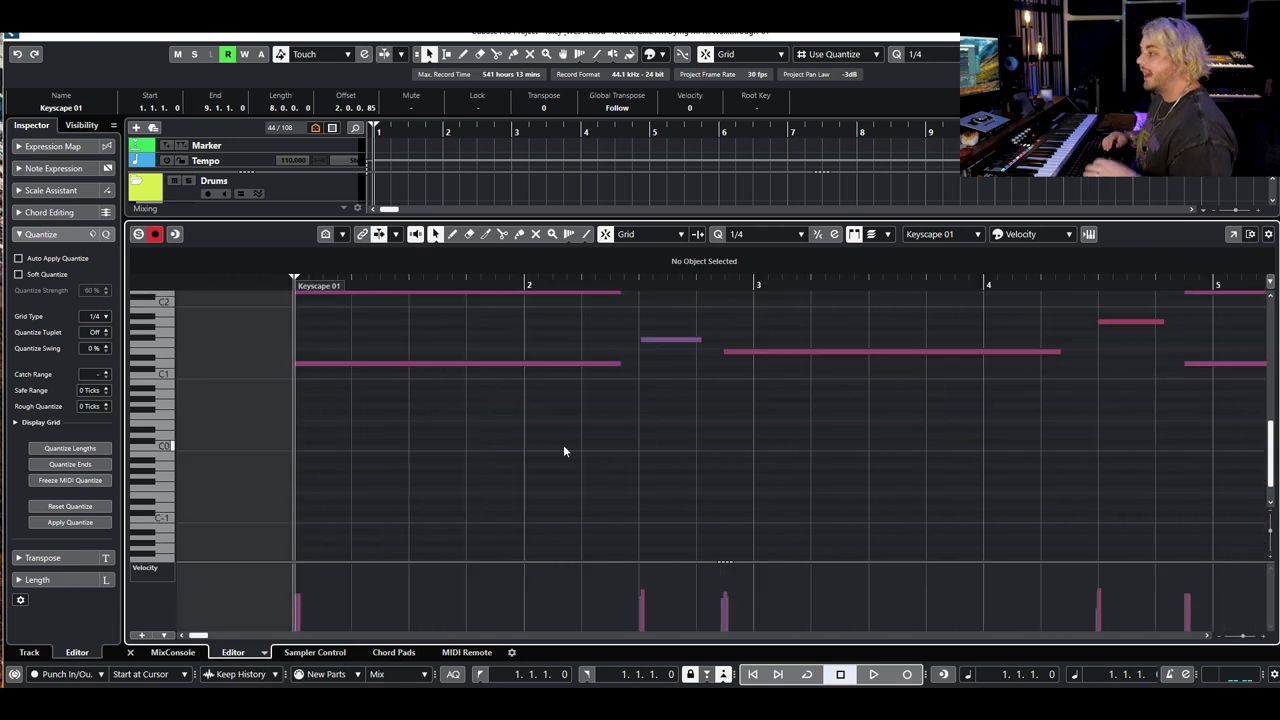
scroll(440, 420, up, 3)
scroll(392, 420, down, 3)
Play the Keys 1 chord part from bar 1 while following its notes, stop playback and close the key editor
key(space)
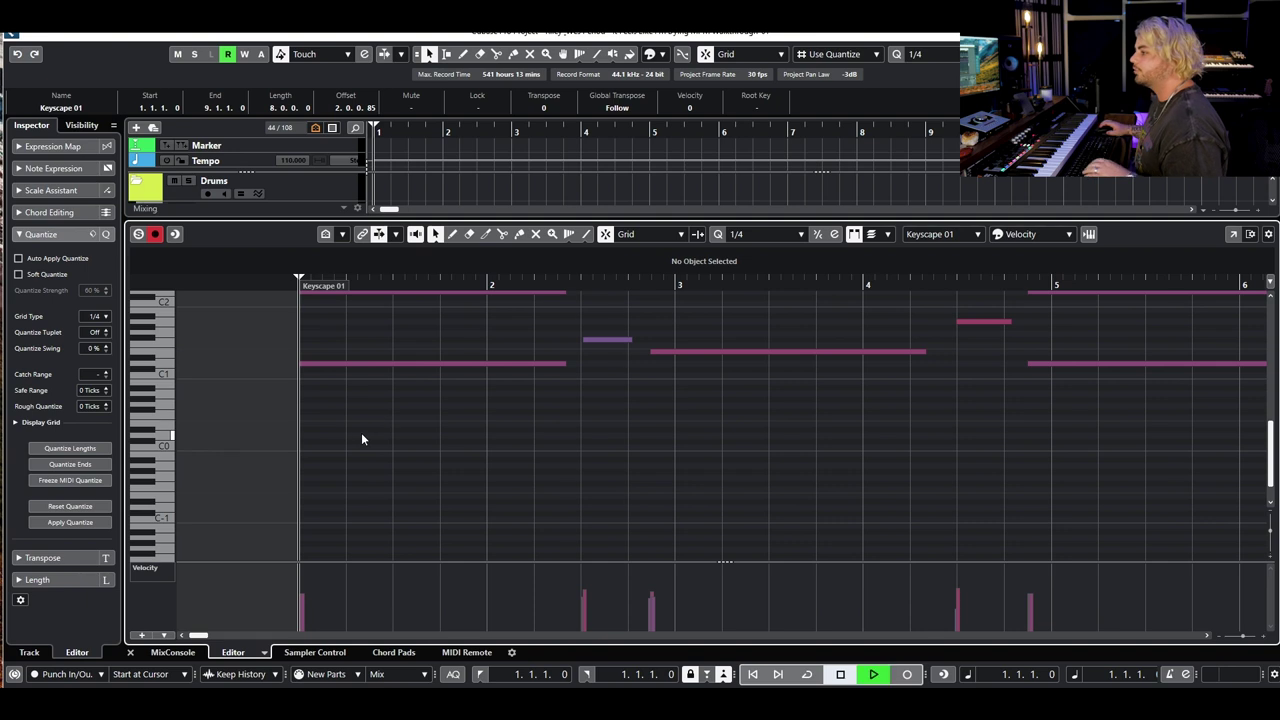
scroll(368, 420, up, 3)
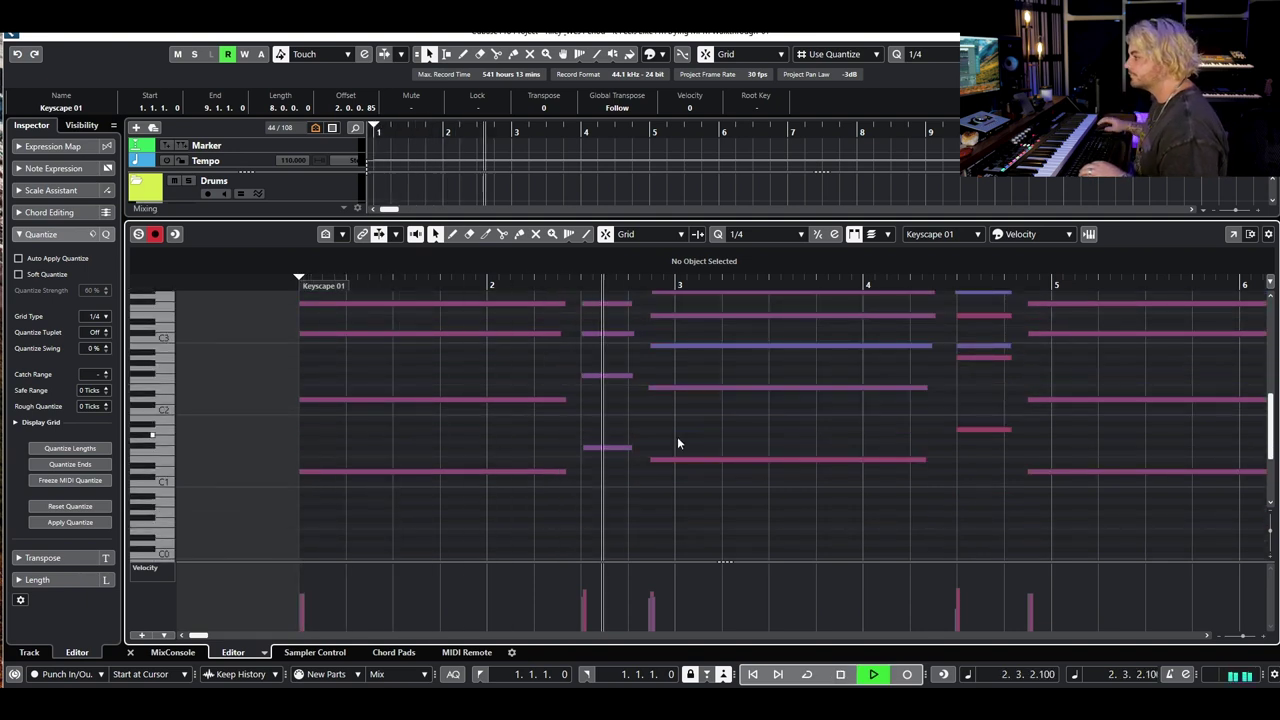
scroll(893, 378, down, 2)
scroll(868, 439, down, 3)
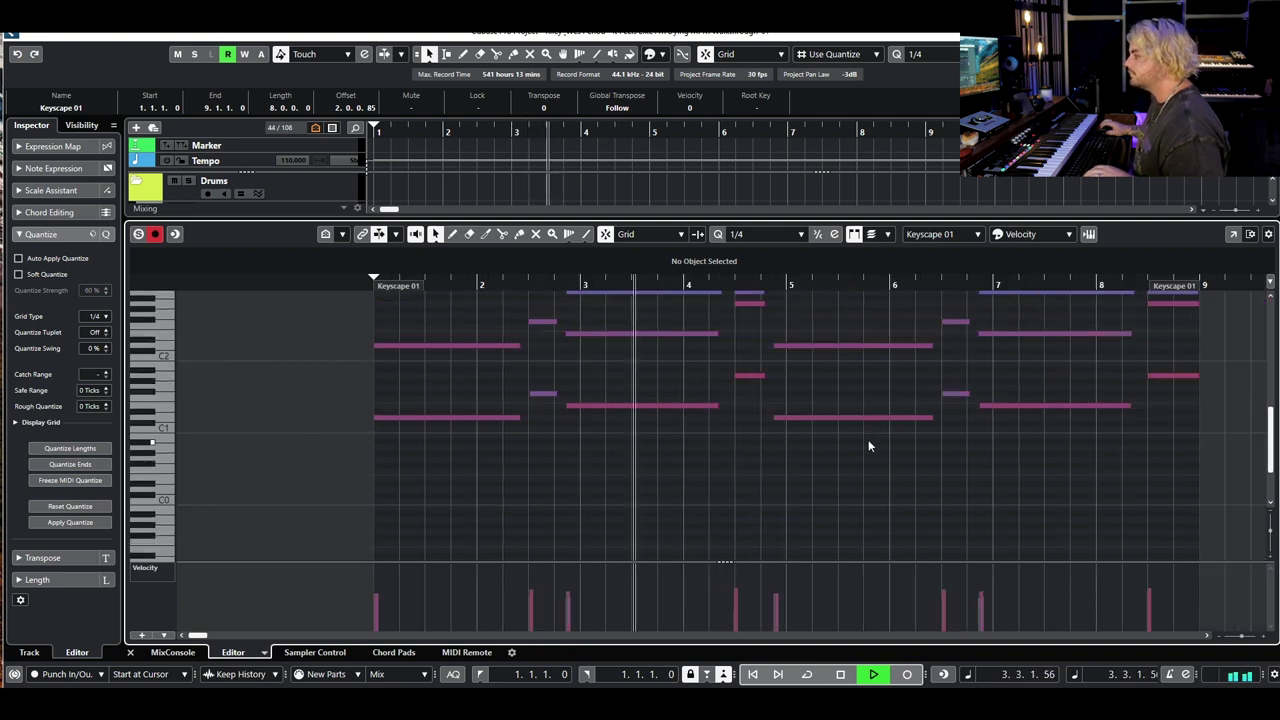
scroll(784, 433, right, 1)
scroll(684, 414, up, 3)
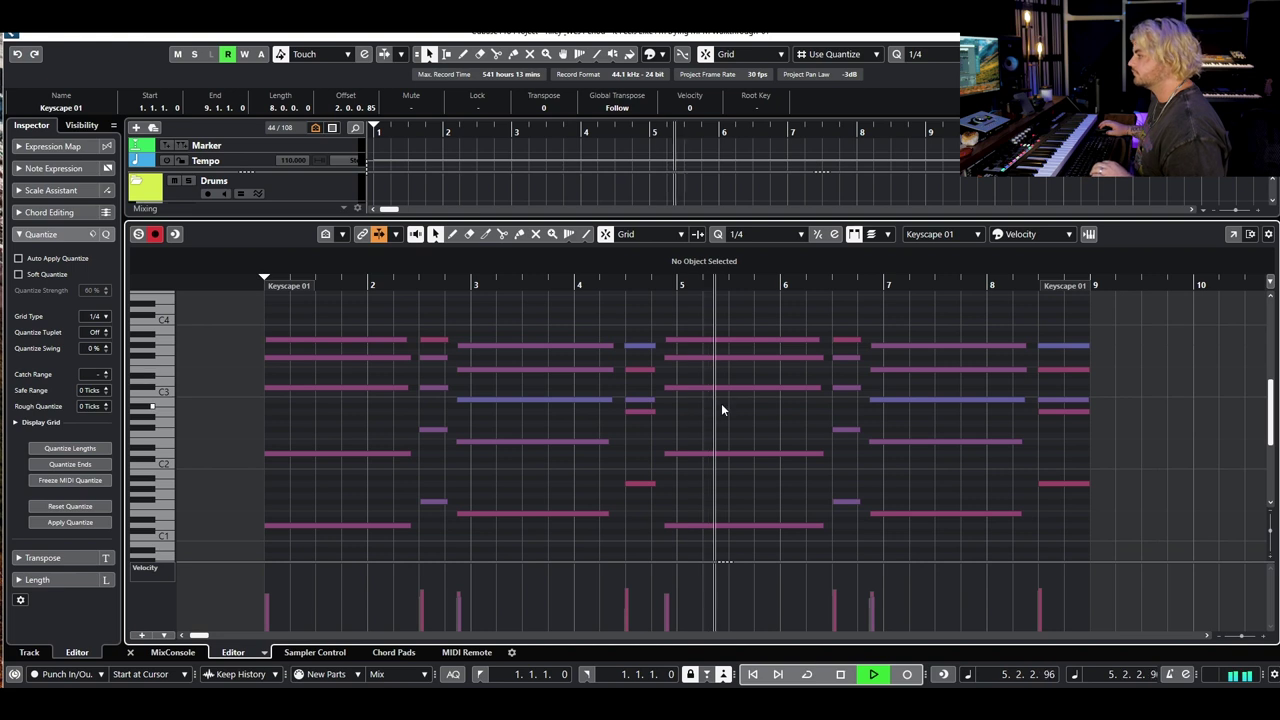
key(space)
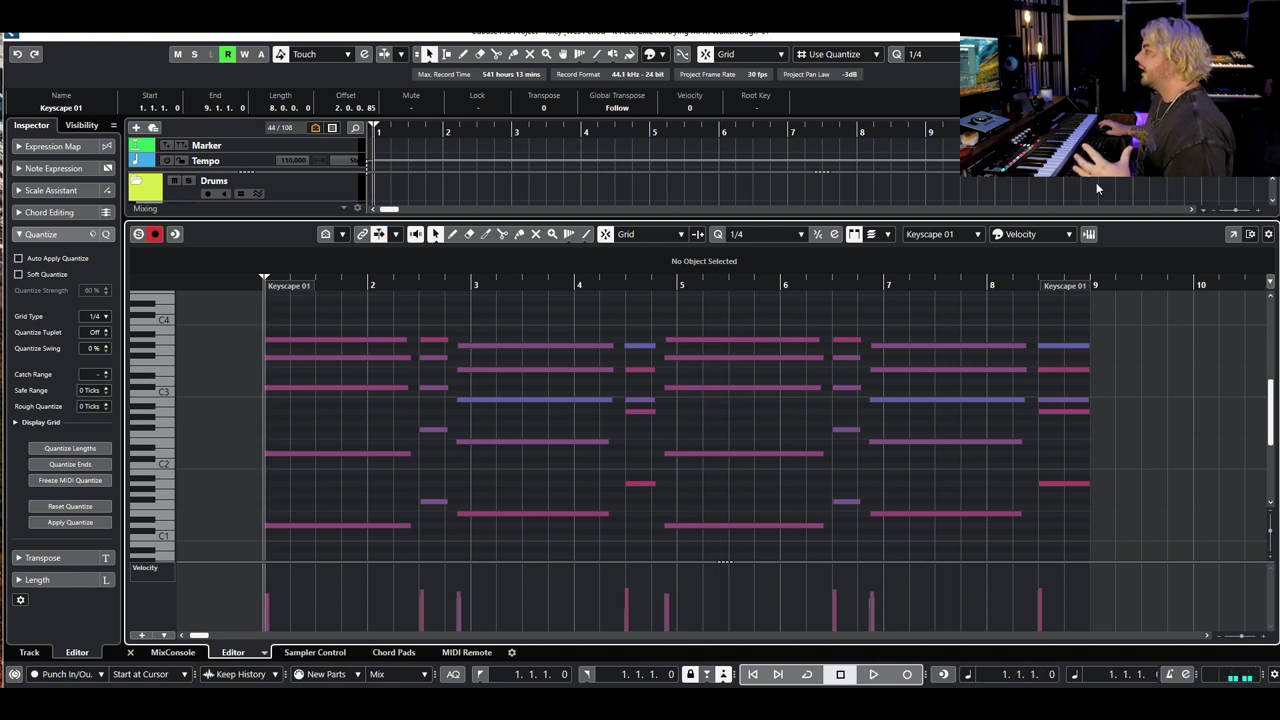
key(Return)
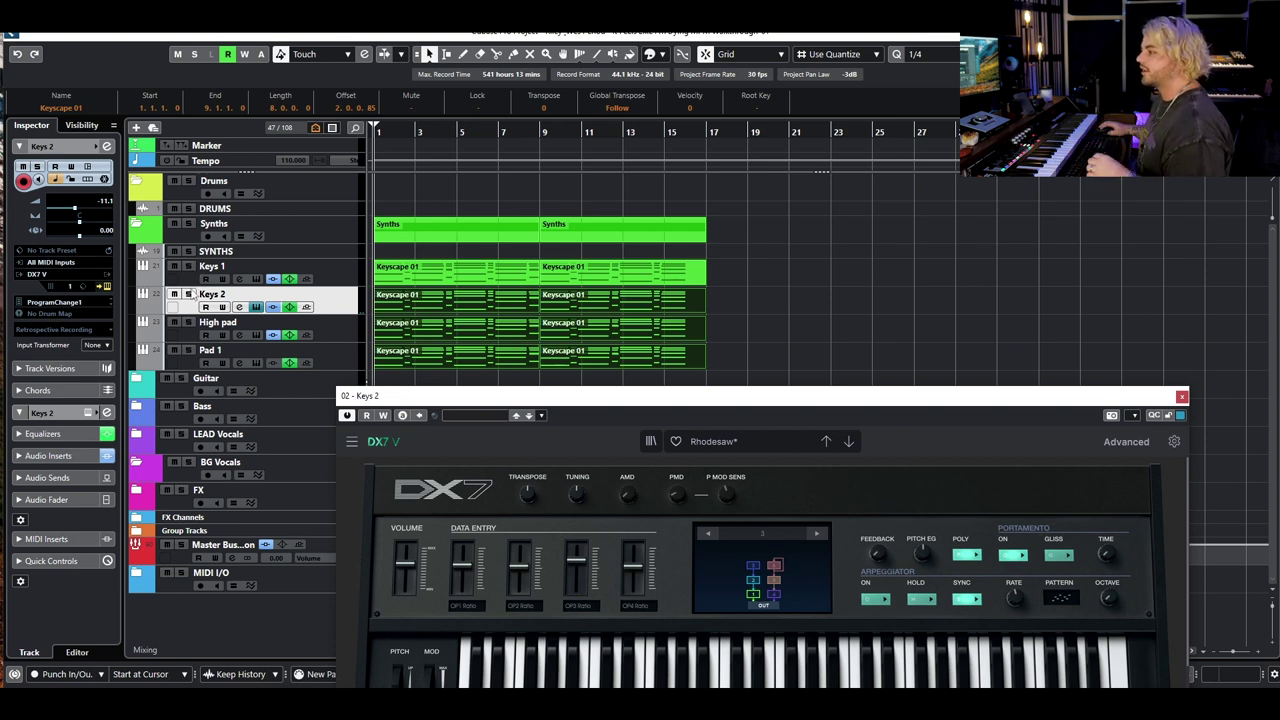
Solo the Keys 2 track and play it from bar 1, keeping its DX7 V instrument window clear of the tracks
click(188, 294)
drag(475, 402, 394, 262)
key(space)
drag(514, 251, 486, 334)
Compare Keys 2 with its Super VHS insert bypassed and active, inspect the plug-in's settings, and close the open Keys 2 windows
click(239, 307)
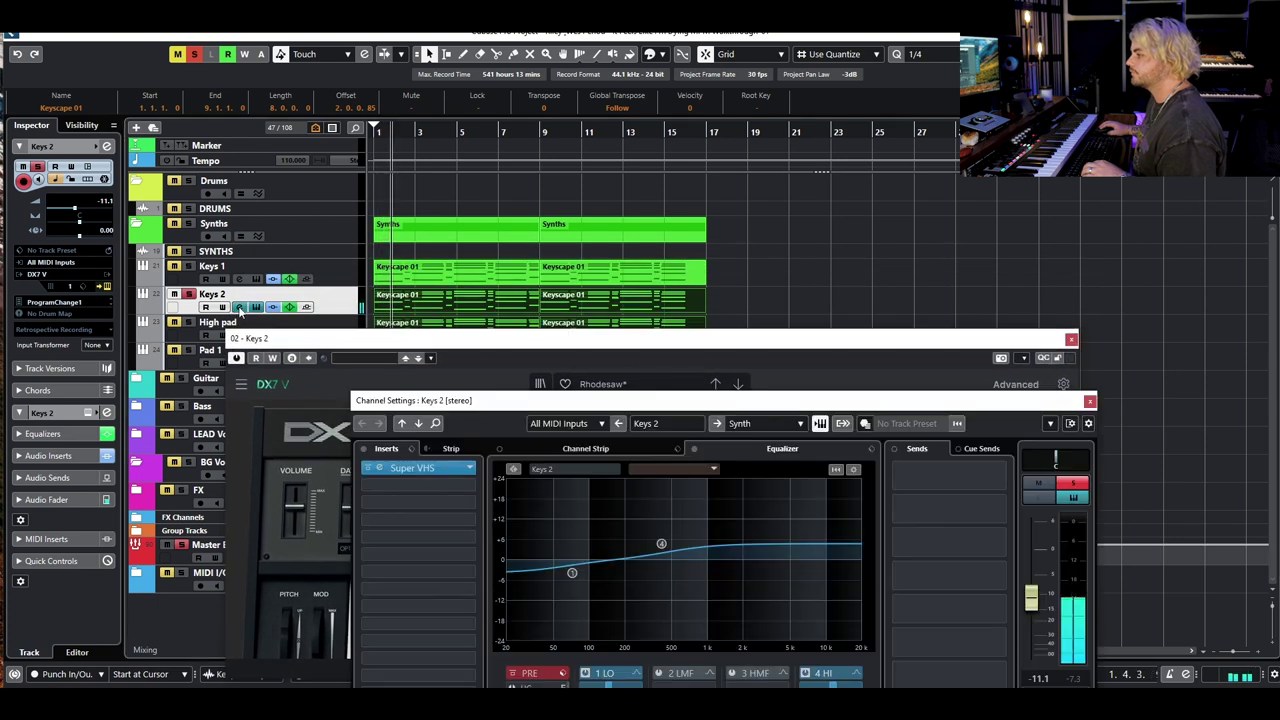
click(368, 469)
click(368, 469)
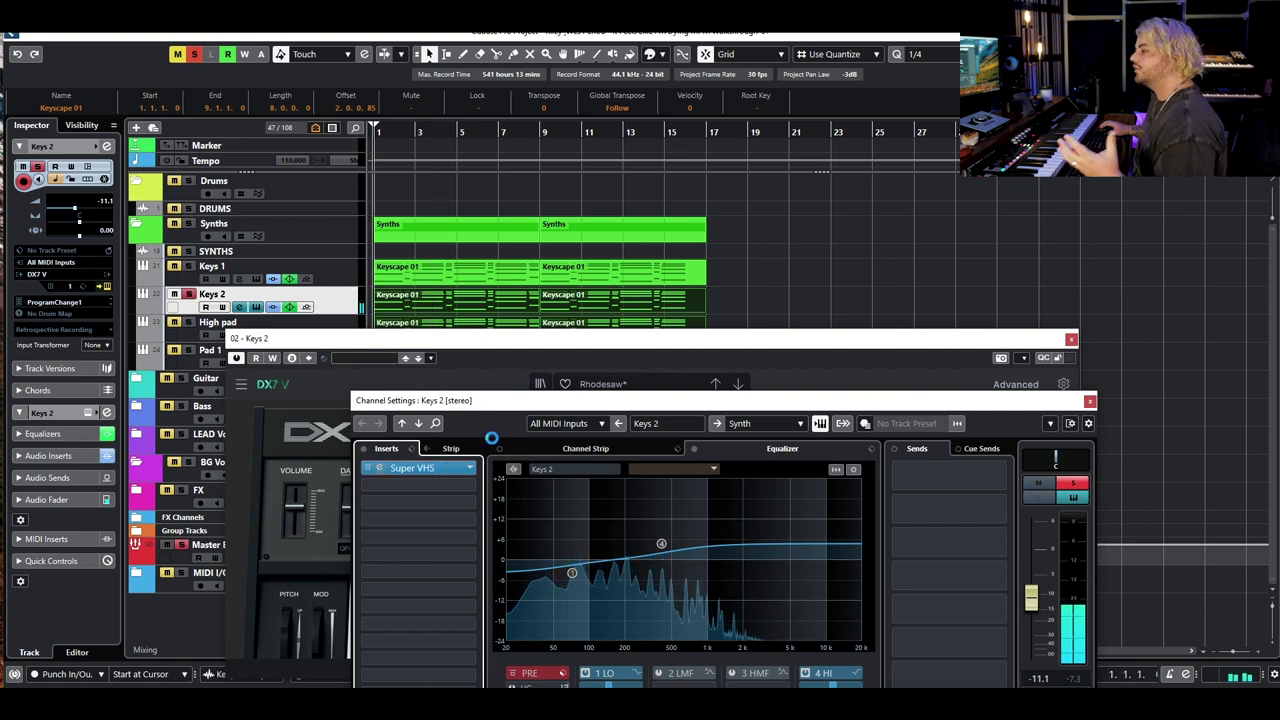
click(447, 470)
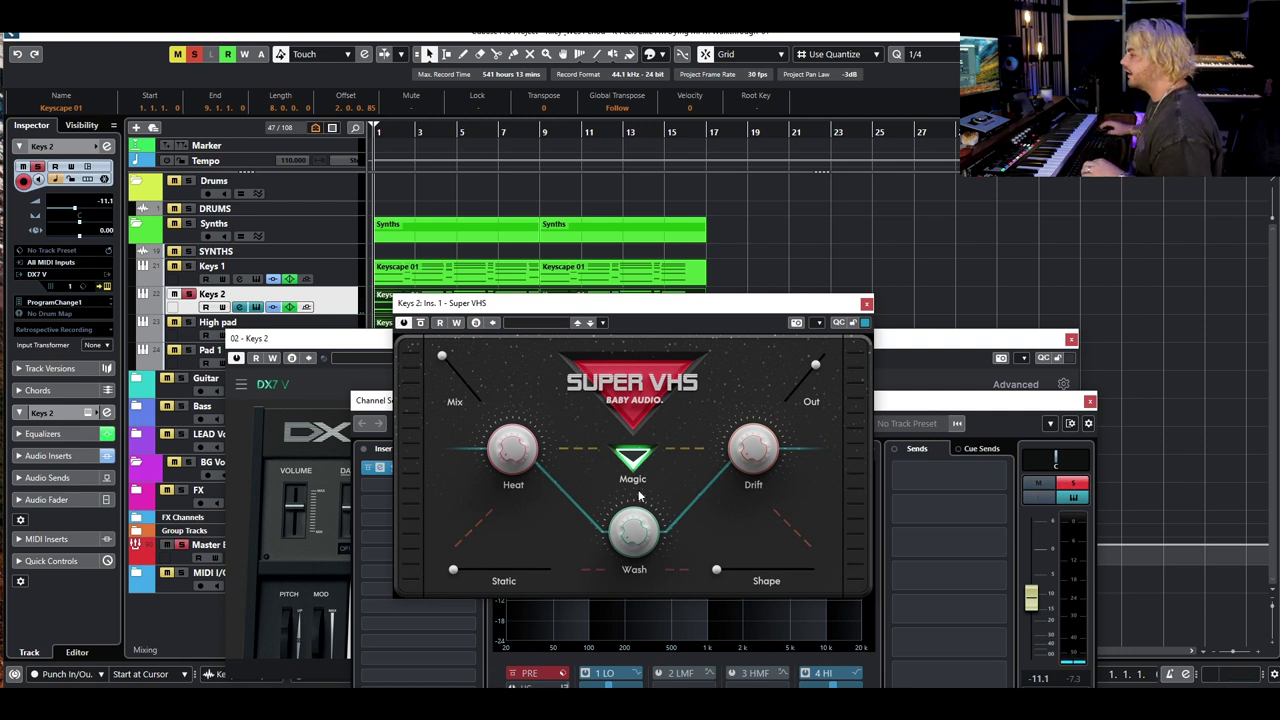
click(866, 304)
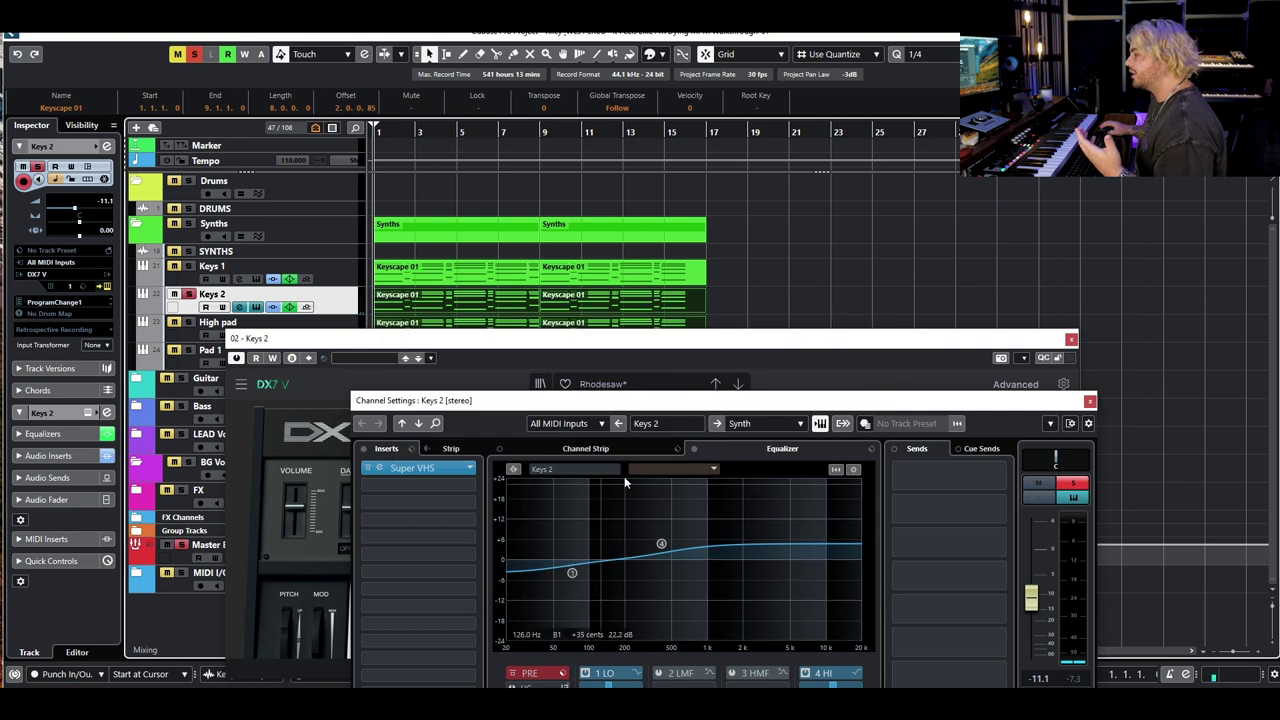
click(1090, 401)
click(1071, 339)
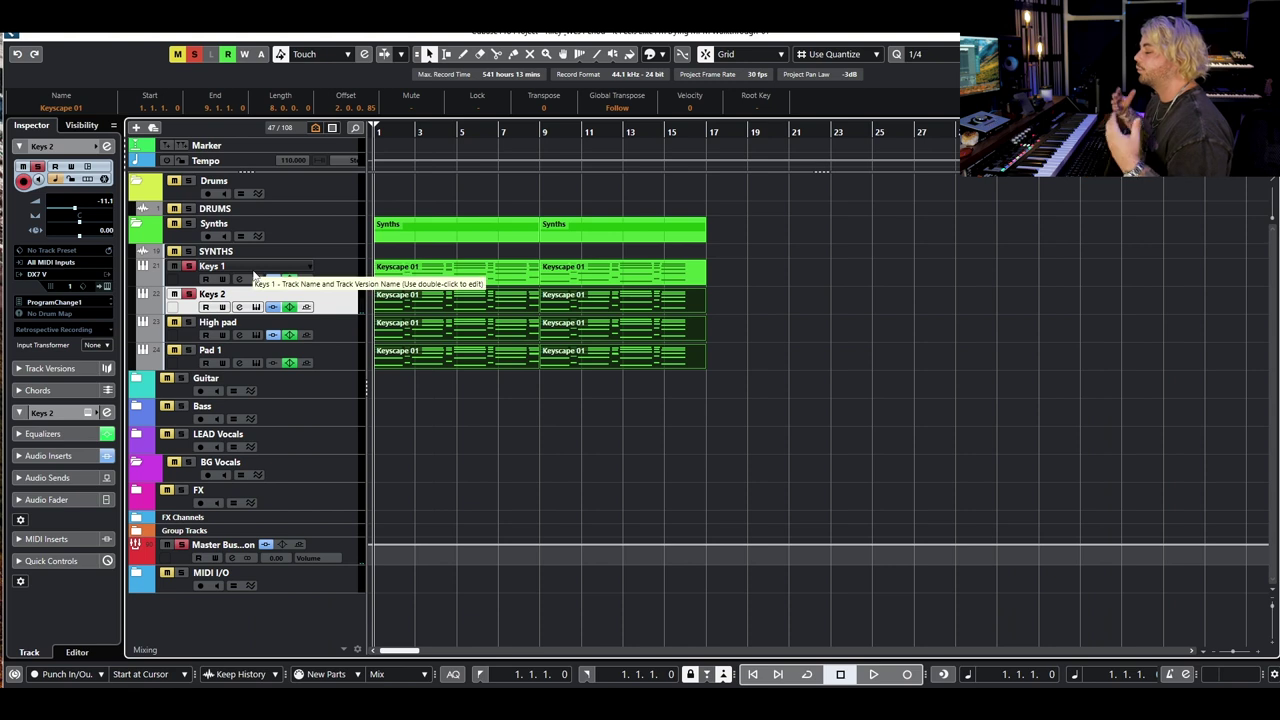
Play Keys 1 and Keys 2 soloed together from bar 1, stop playback and clear the solos
key(space)
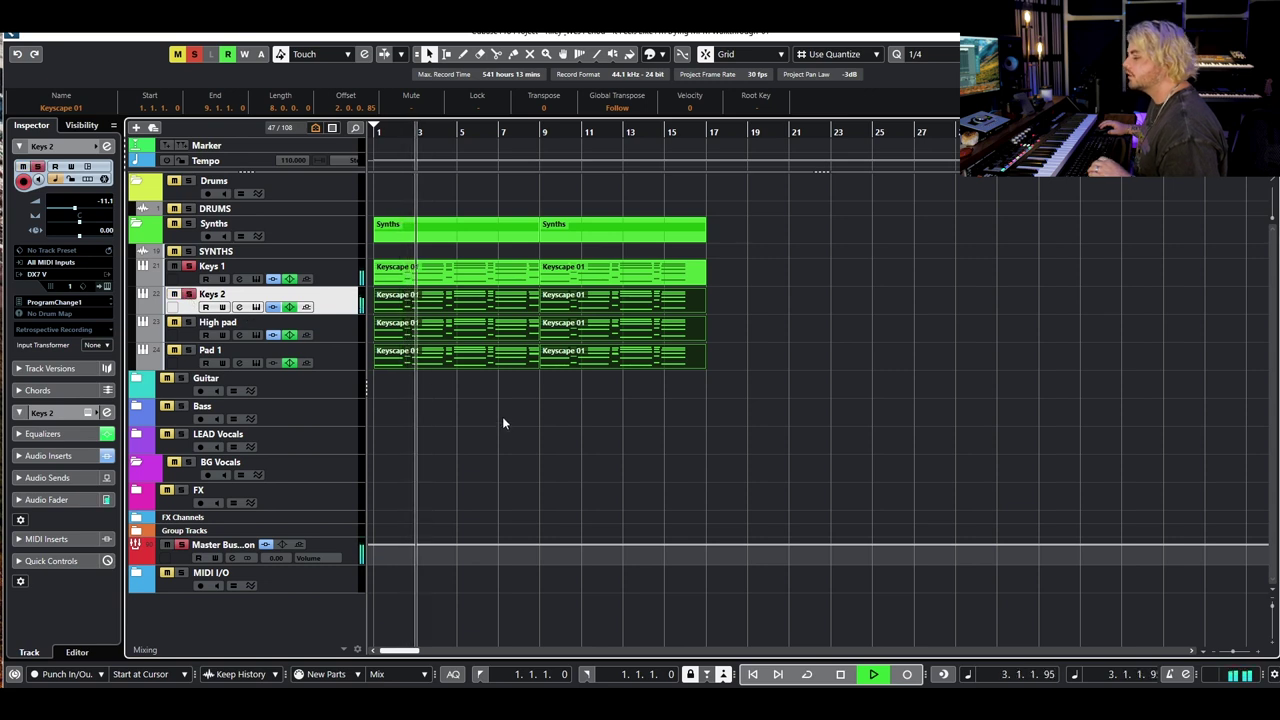
key(space)
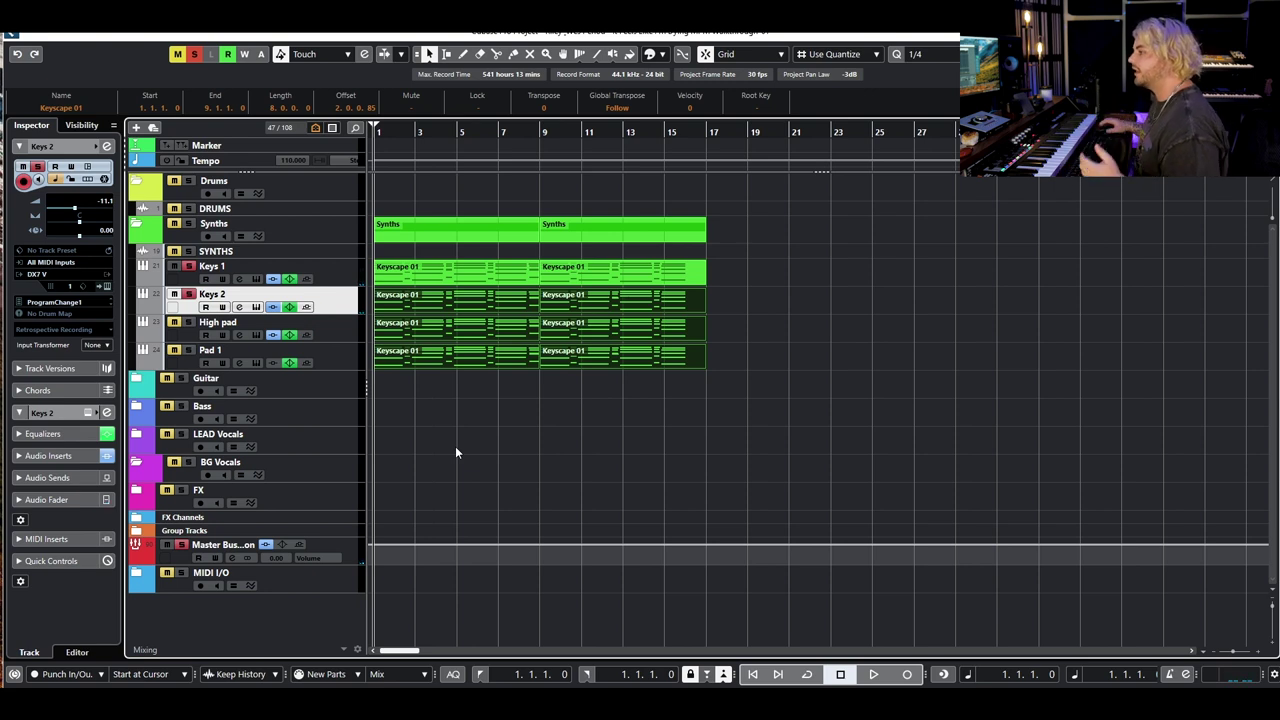
key(h)
key(h)
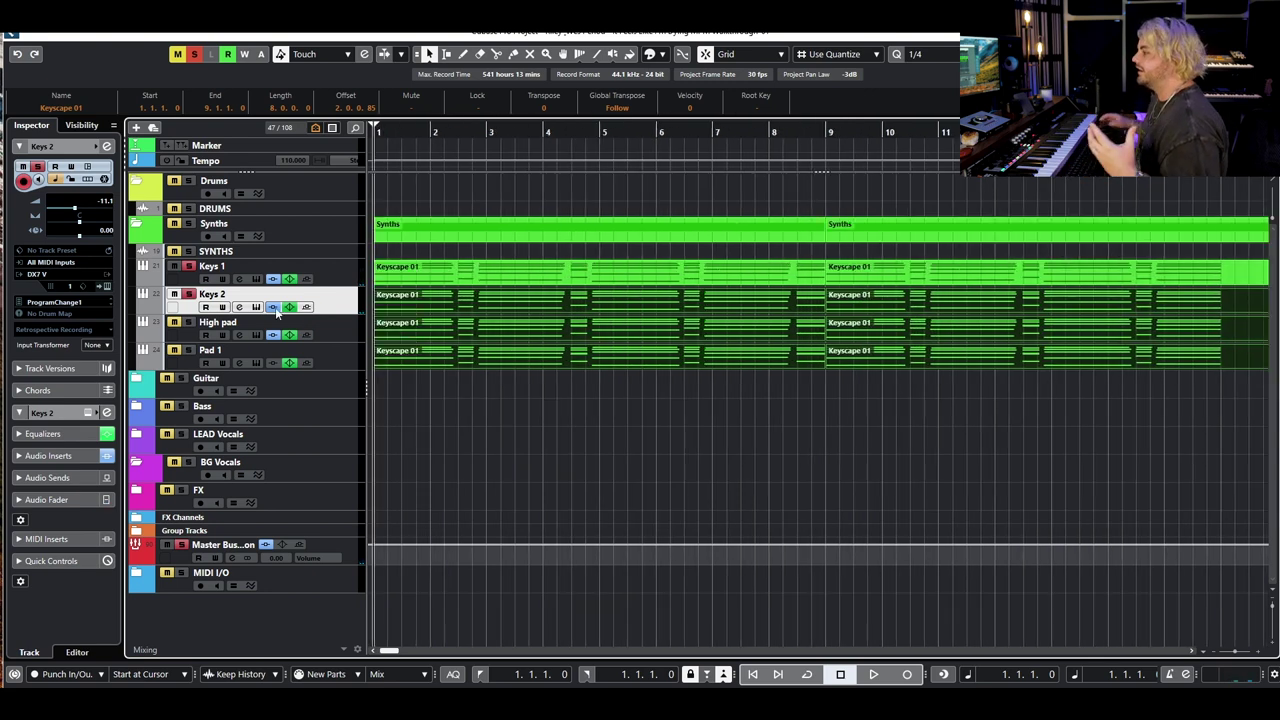
click(189, 267)
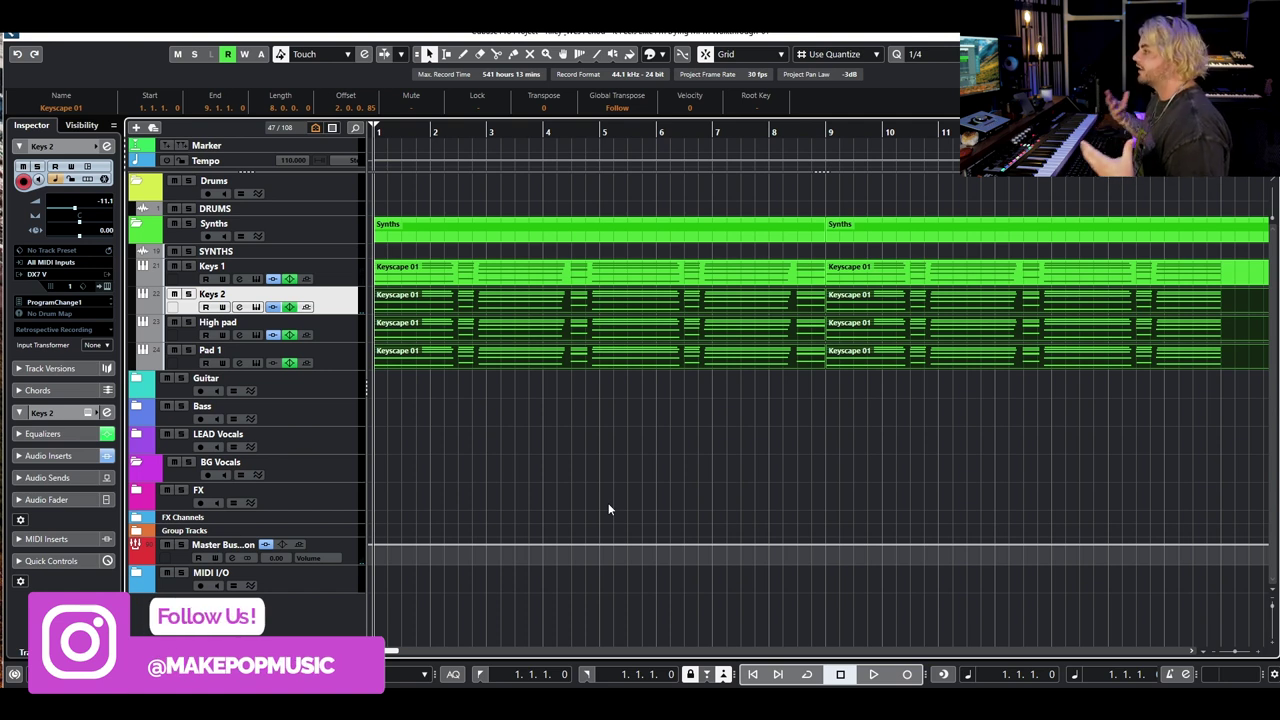
Solo the High pad track, open its Serum instrument and play the part from bar 1
key(g)
key(g)
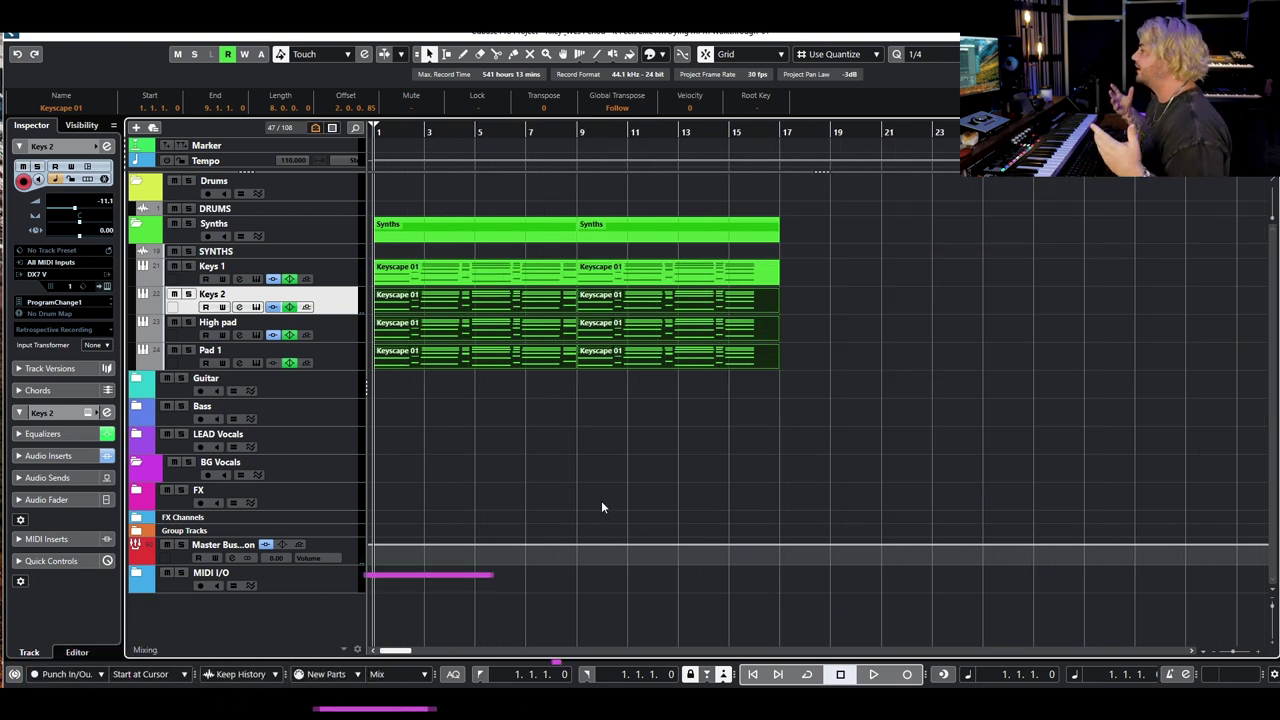
key(Down)
key(s)
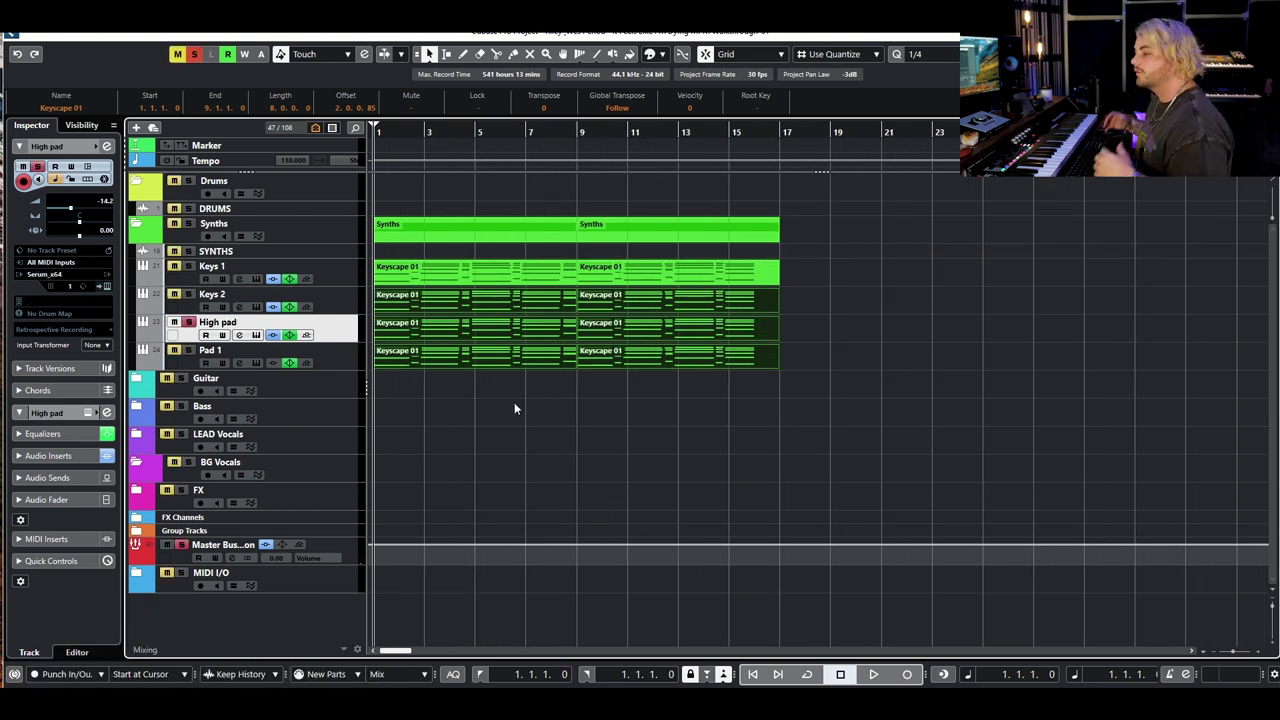
click(255, 335)
drag(709, 187, 713, 105)
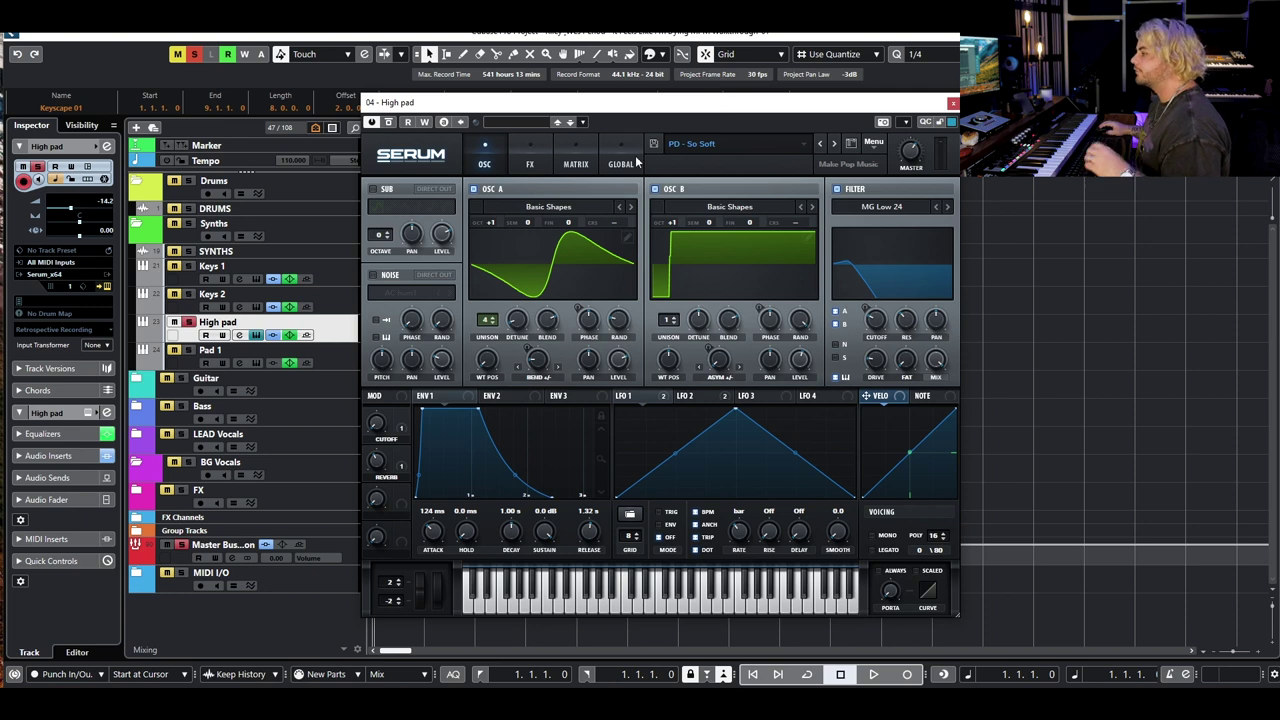
key(space)
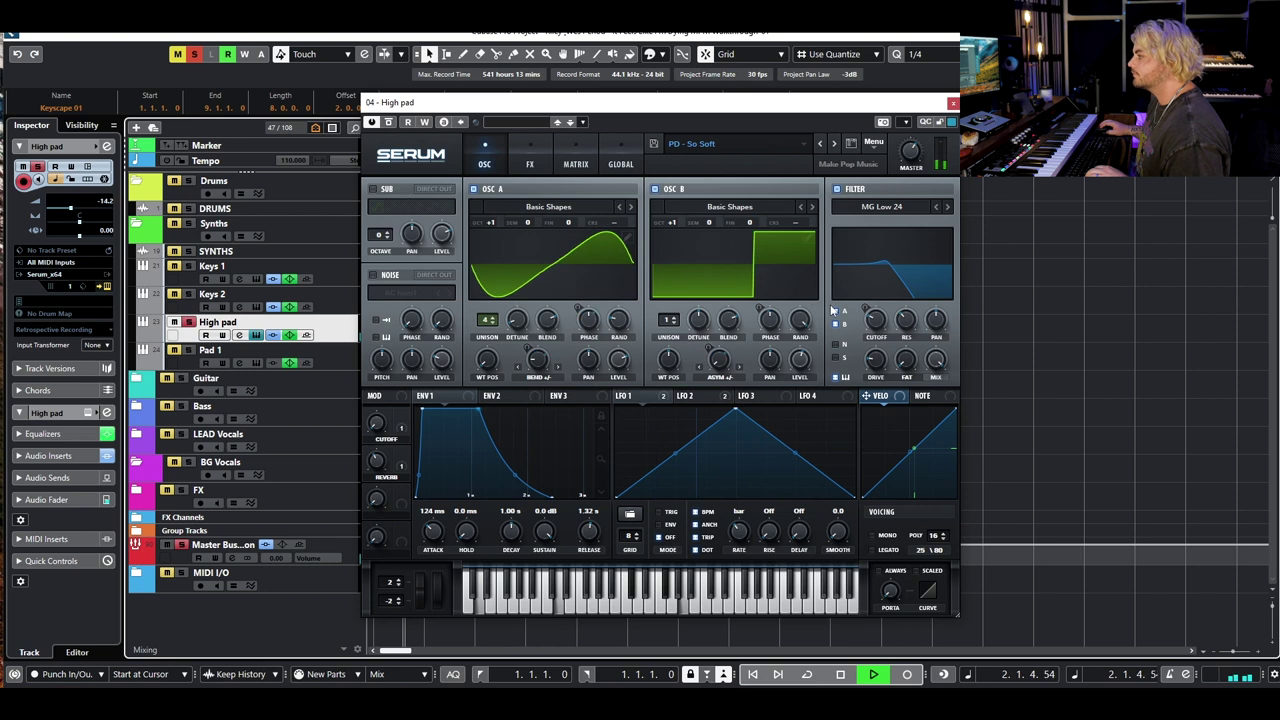
key(space)
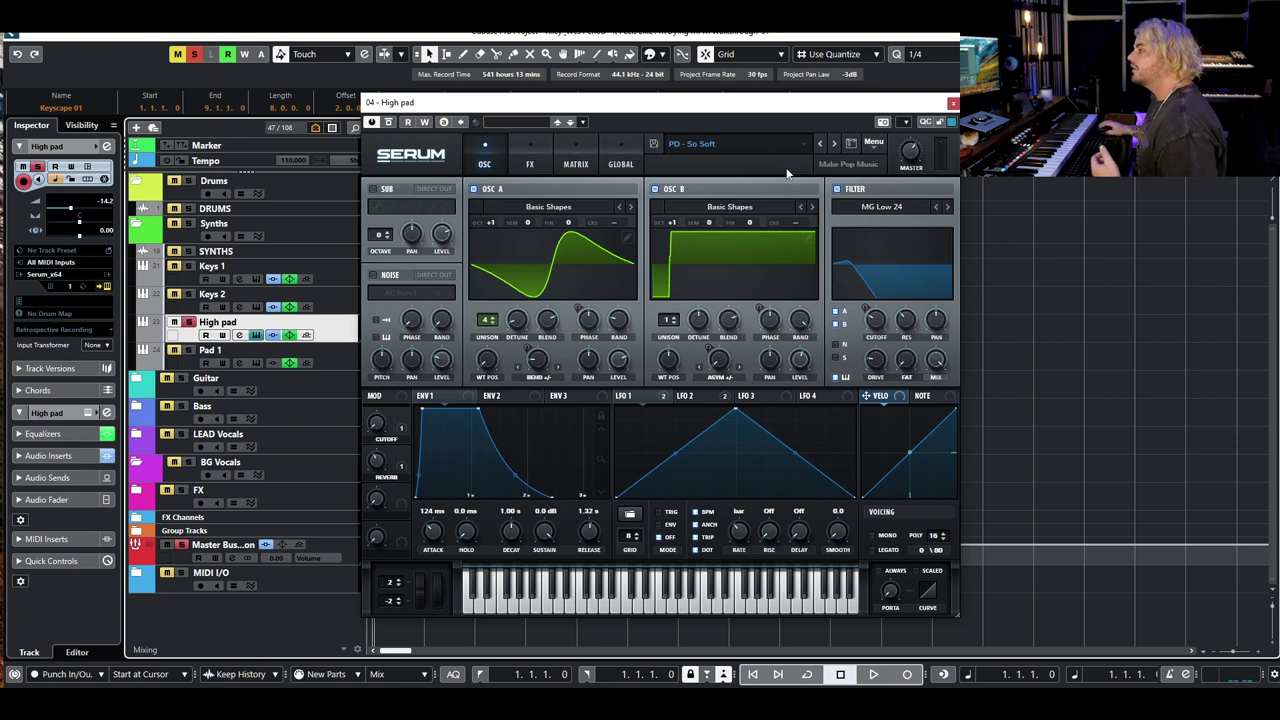
View the Make Pop Music - Spectrum folder in High pad's Serum preset list and dismiss the list, keeping PD - So Soft
click(740, 145)
mouse_move(770, 513)
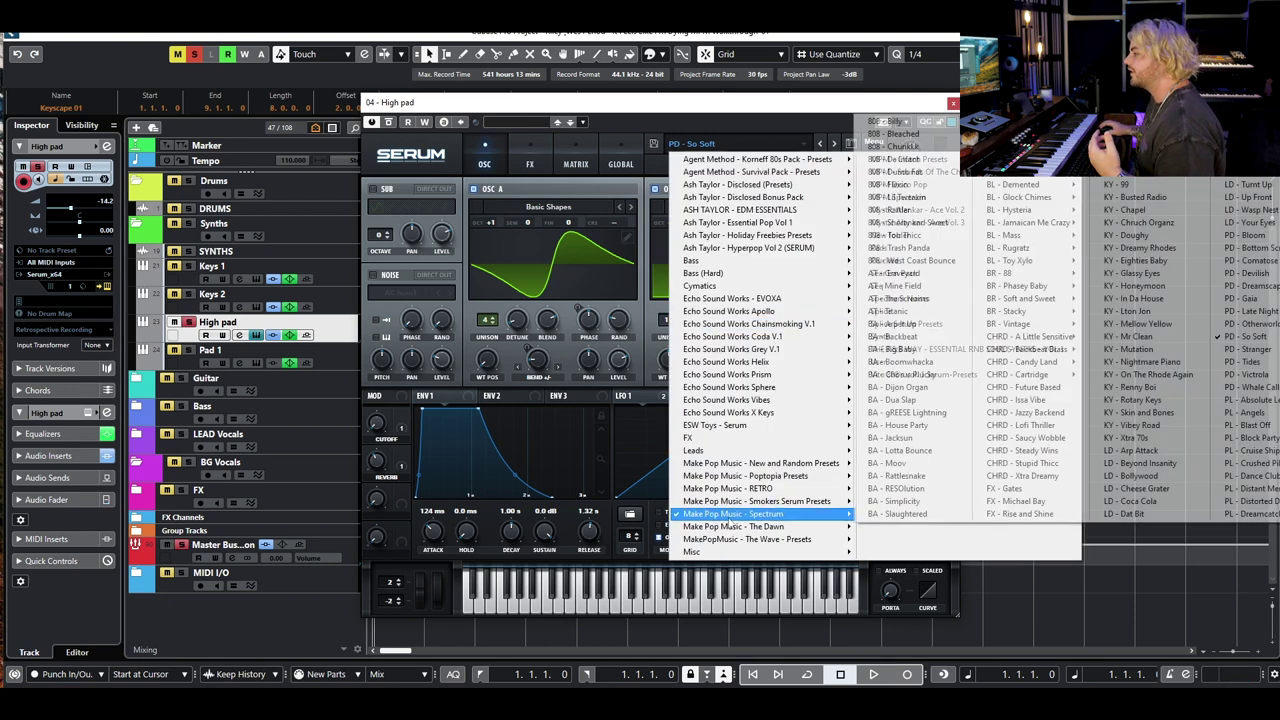
click(825, 112)
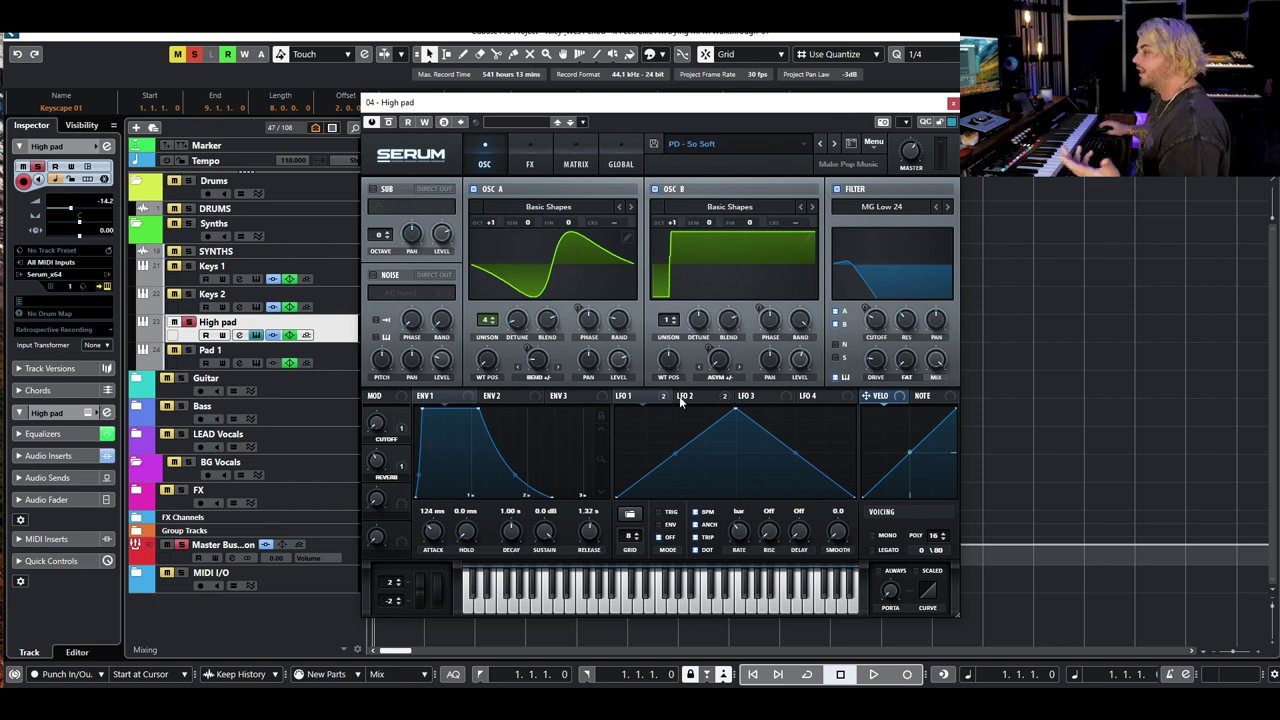
Inspect the waveforms of High pad's two Serum oscillators and its effects rack, and close the instrument window
click(557, 251)
click(557, 251)
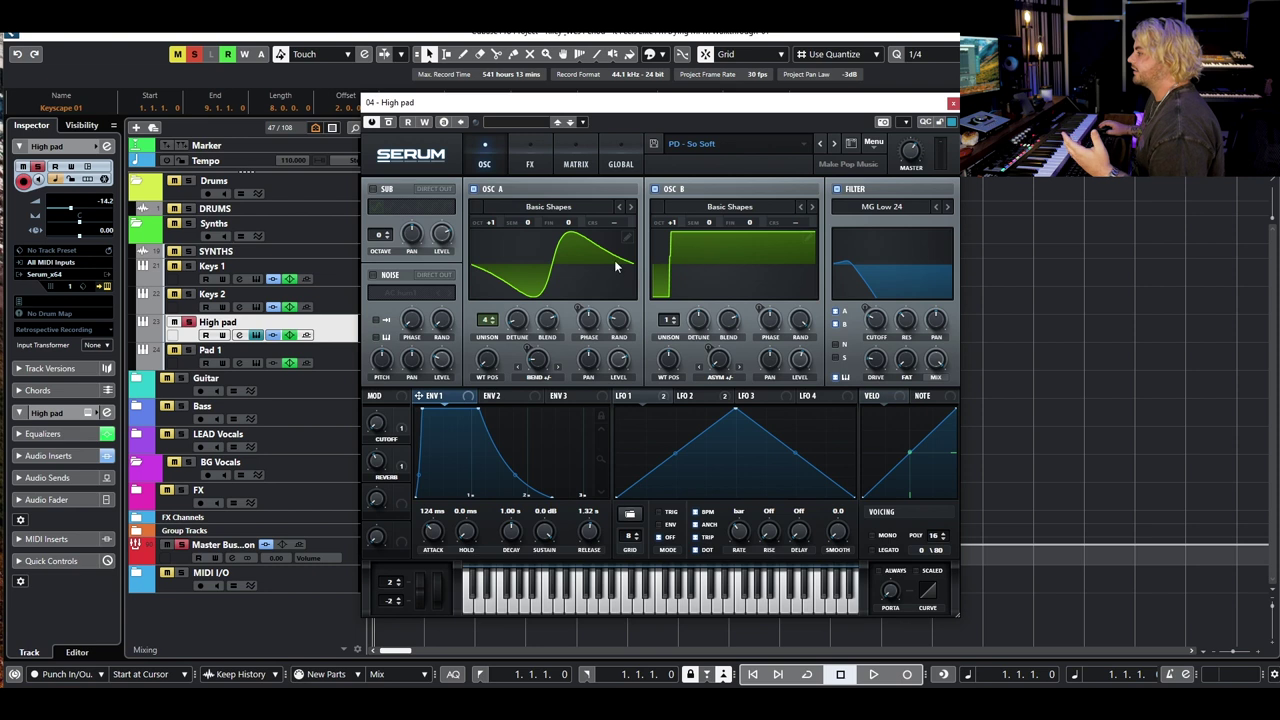
click(761, 261)
click(754, 258)
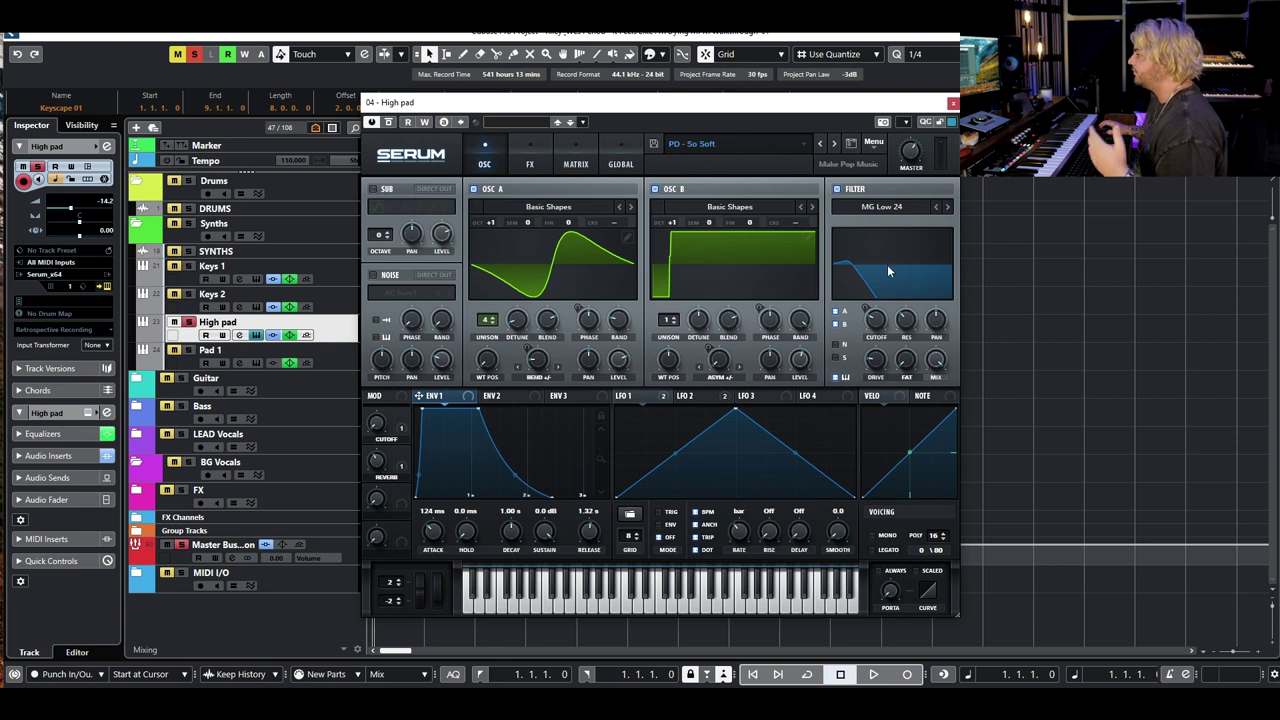
click(529, 164)
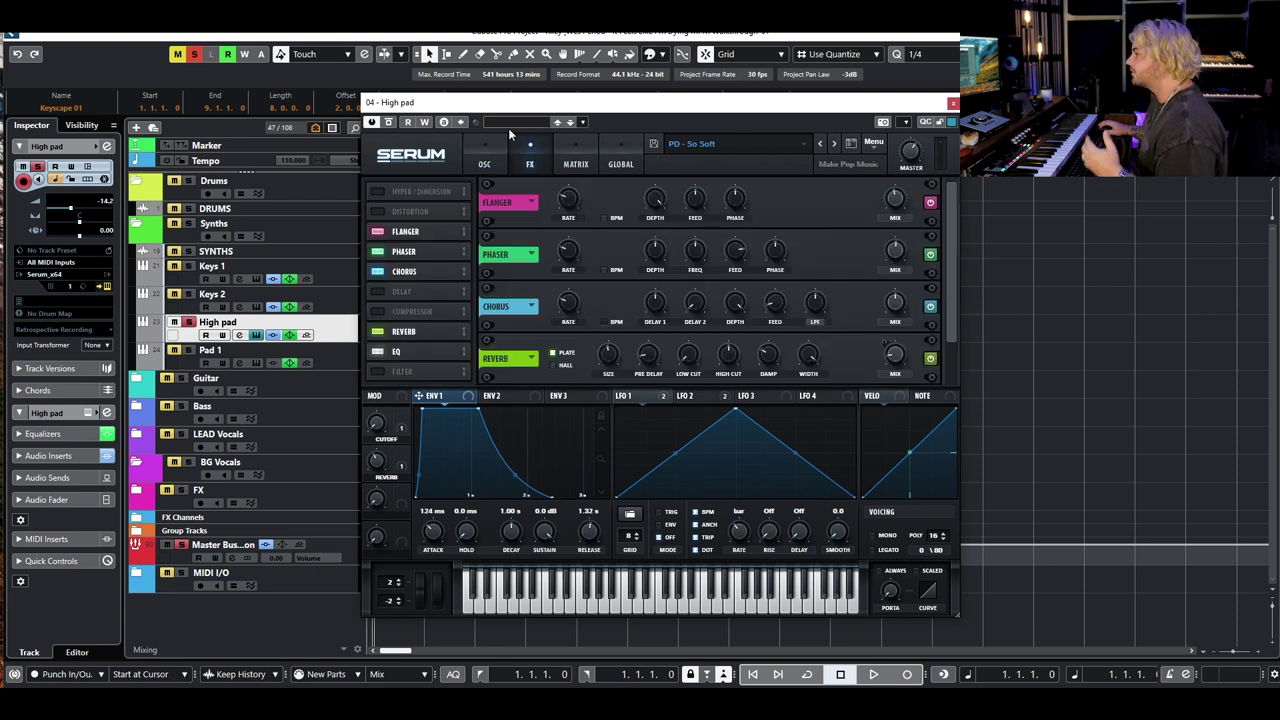
click(485, 164)
click(950, 106)
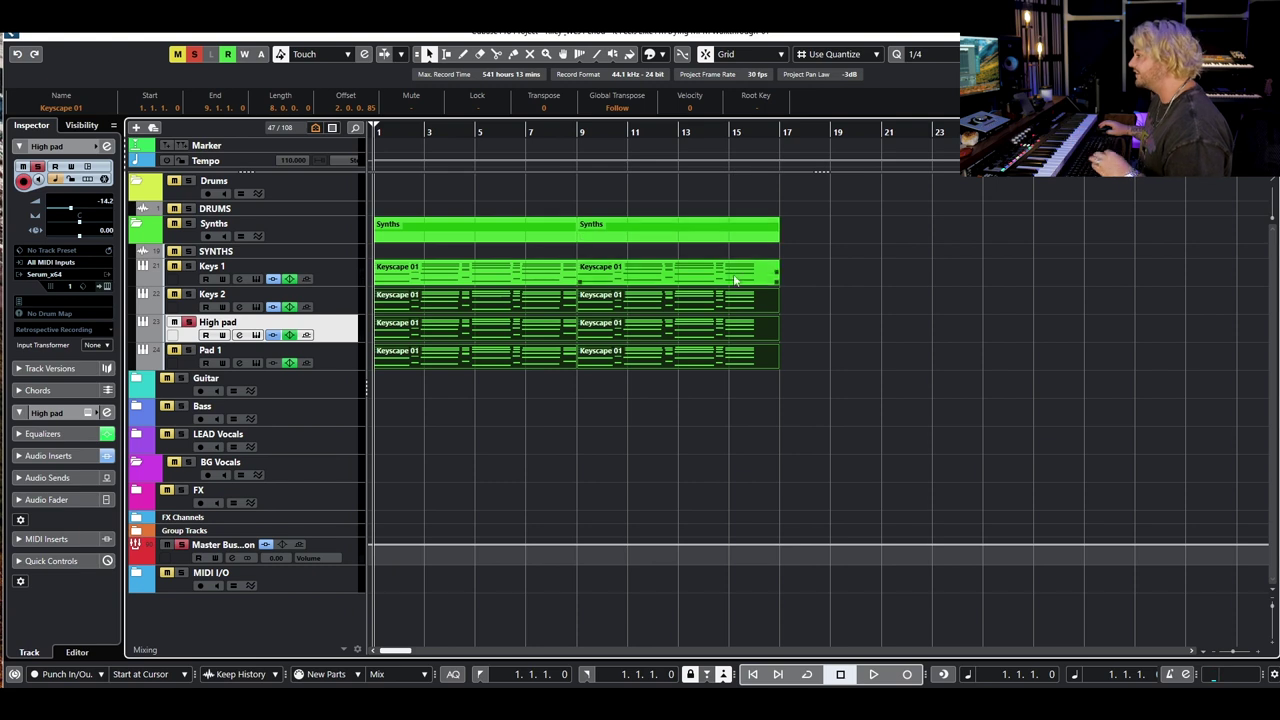
Play the soloed High pad from bar 1, add Keys 2 and Keys 1 to the solo during playback, and stop
key(space)
key(h)
key(h)
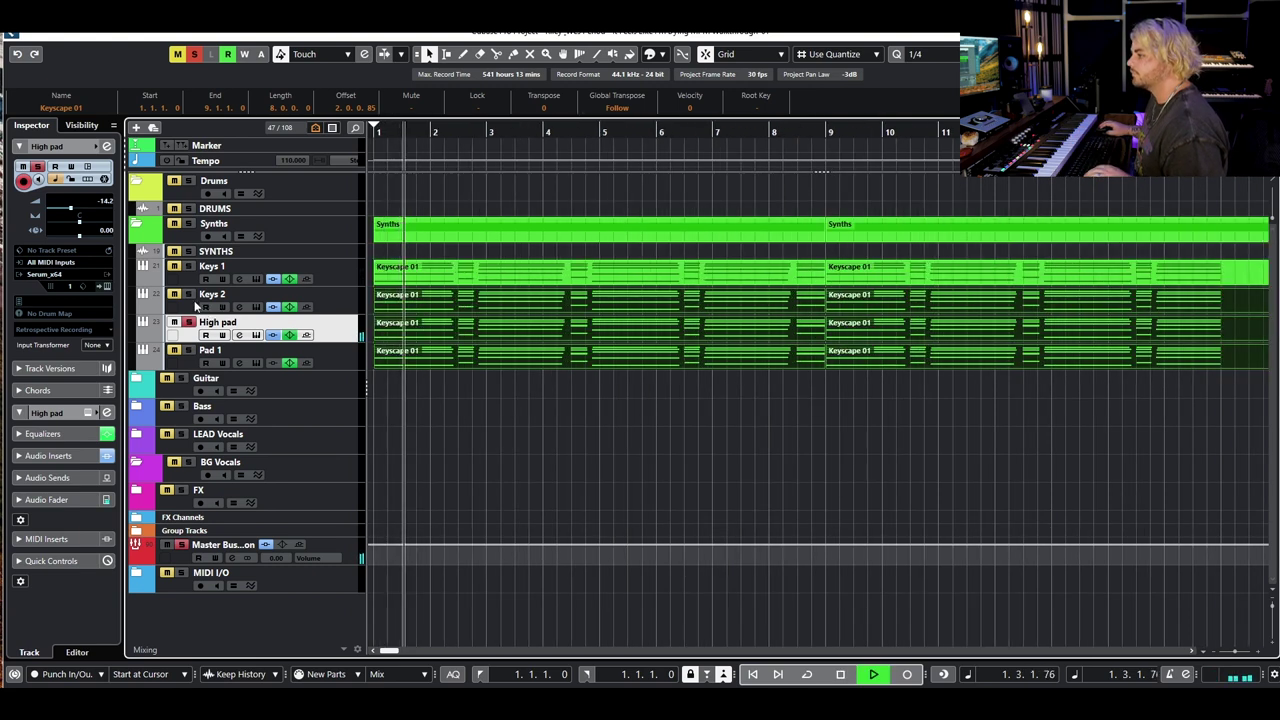
click(198, 306)
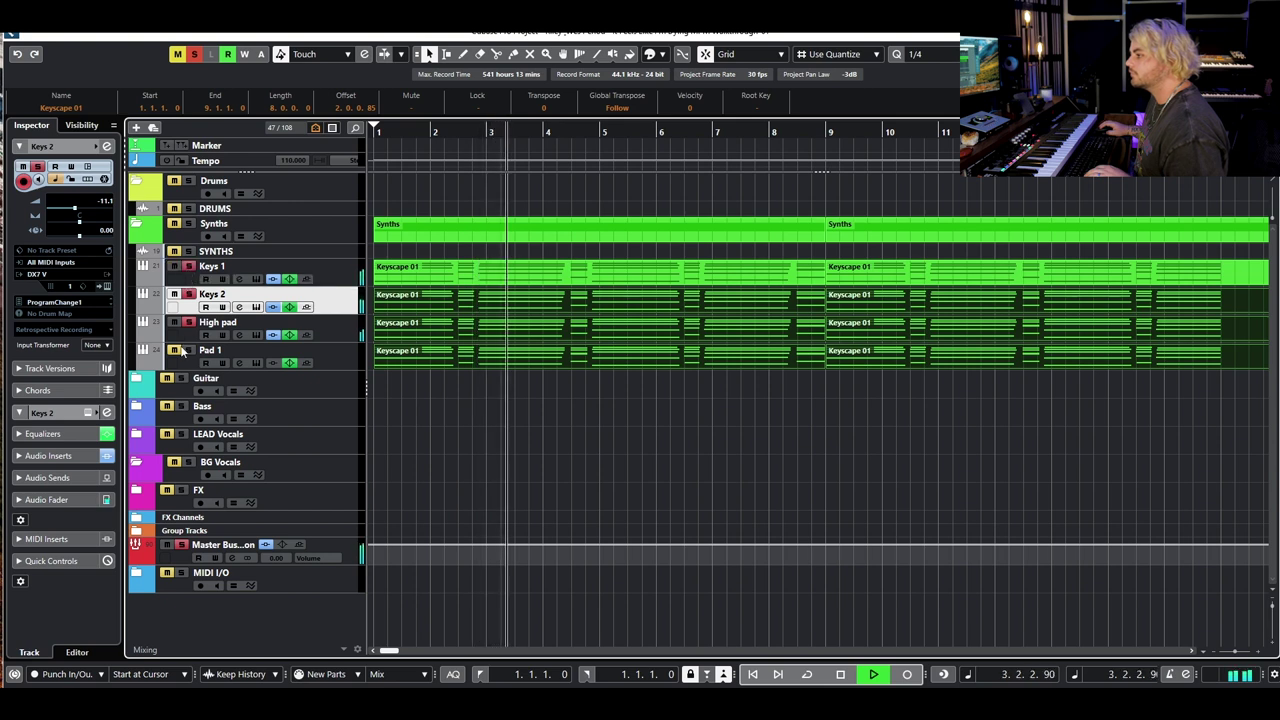
key(space)
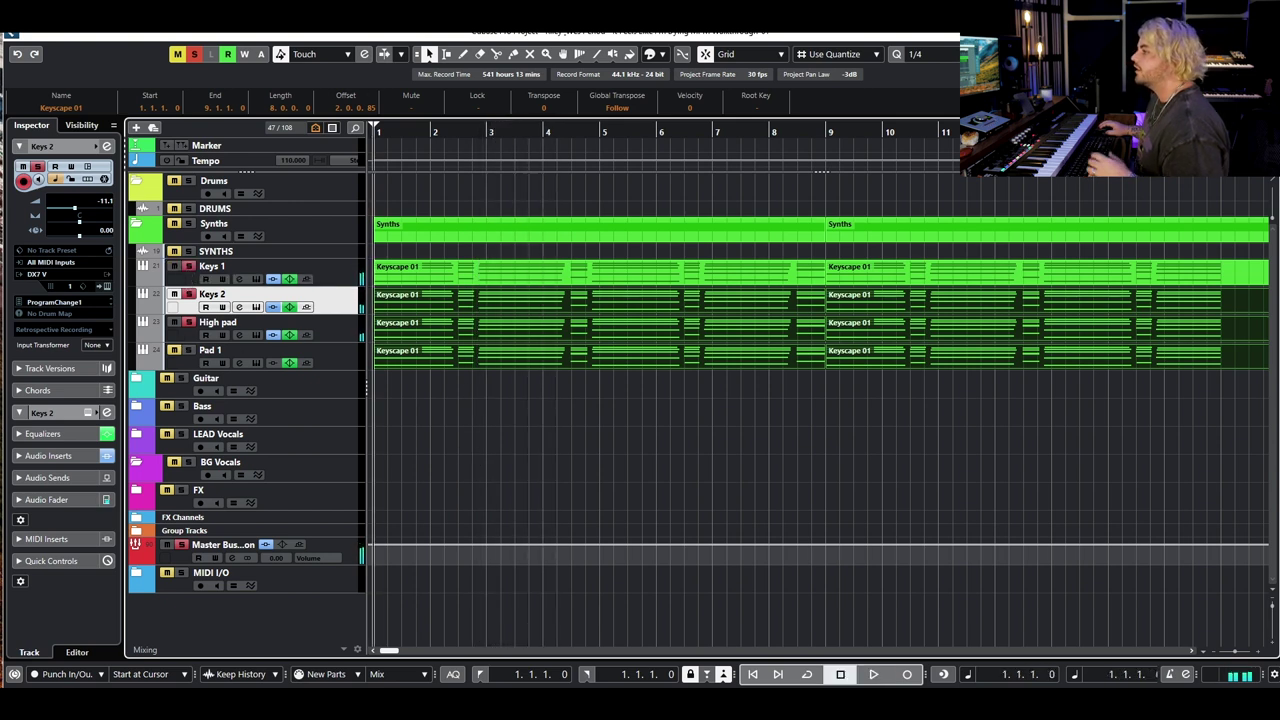
Solo only the Pad 1 track, open its Serum instrument and show the MakePopMusic - The Wave - Presets folder in the preset list
click(195, 56)
click(191, 353)
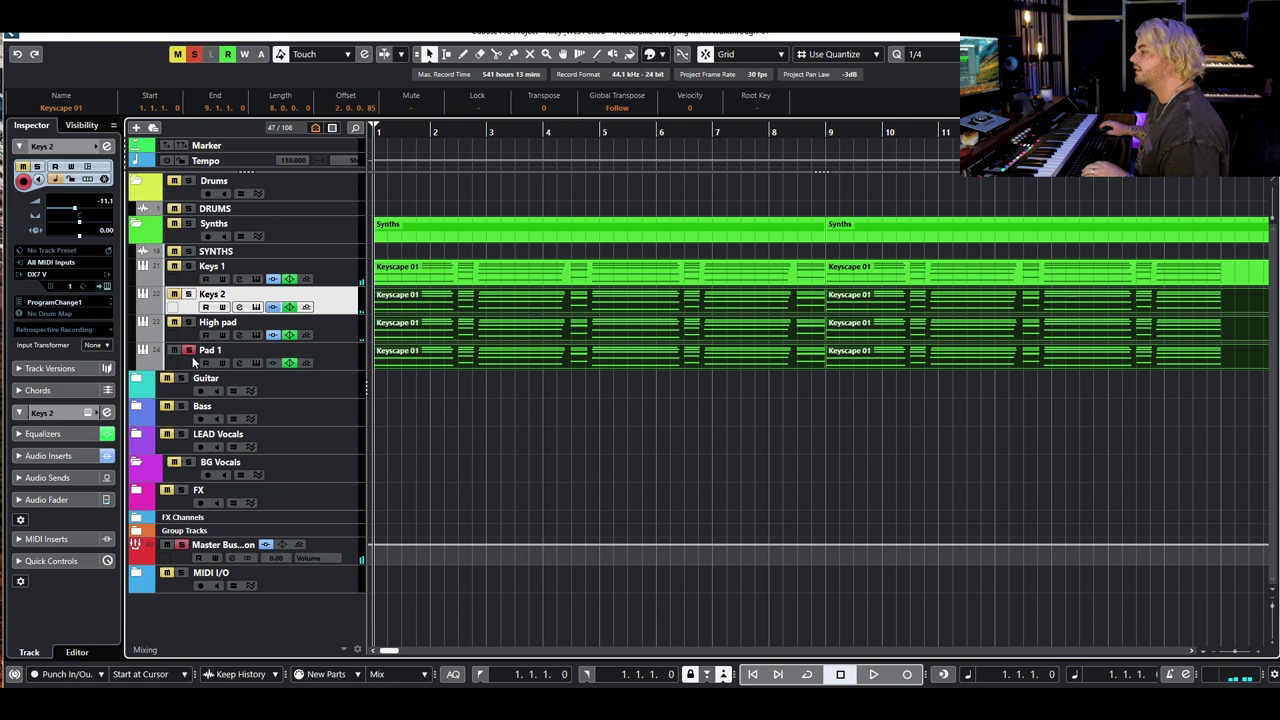
click(257, 363)
click(766, 129)
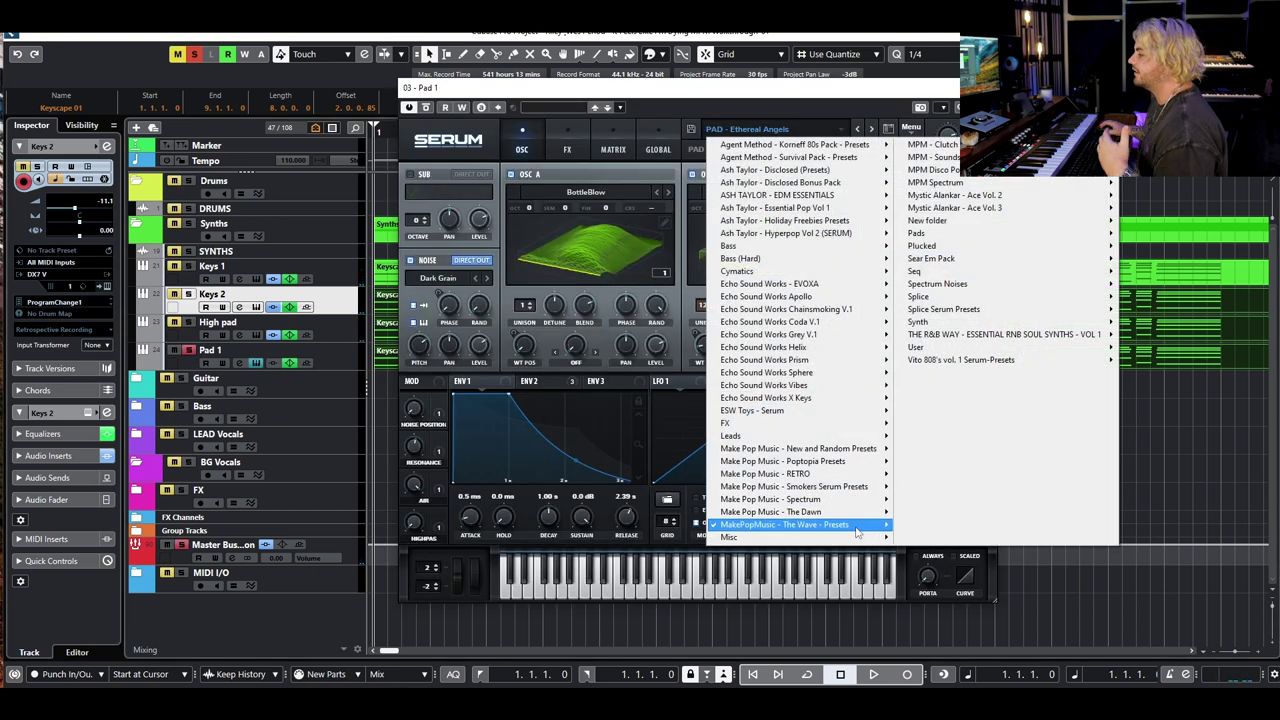
mouse_move(856, 535)
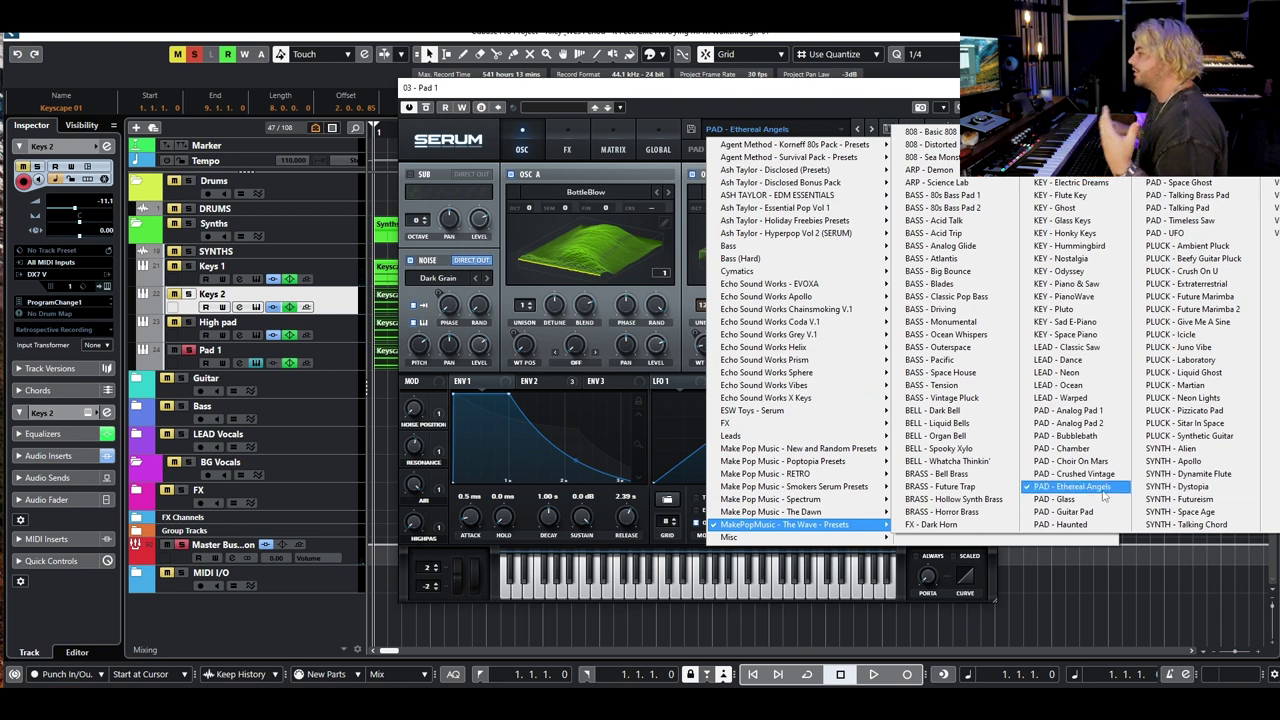
Dismiss the preset list, keeping PAD - Ethereal Angels, and check Pad 1's Serum effects rack before returning to the oscillators
click(726, 91)
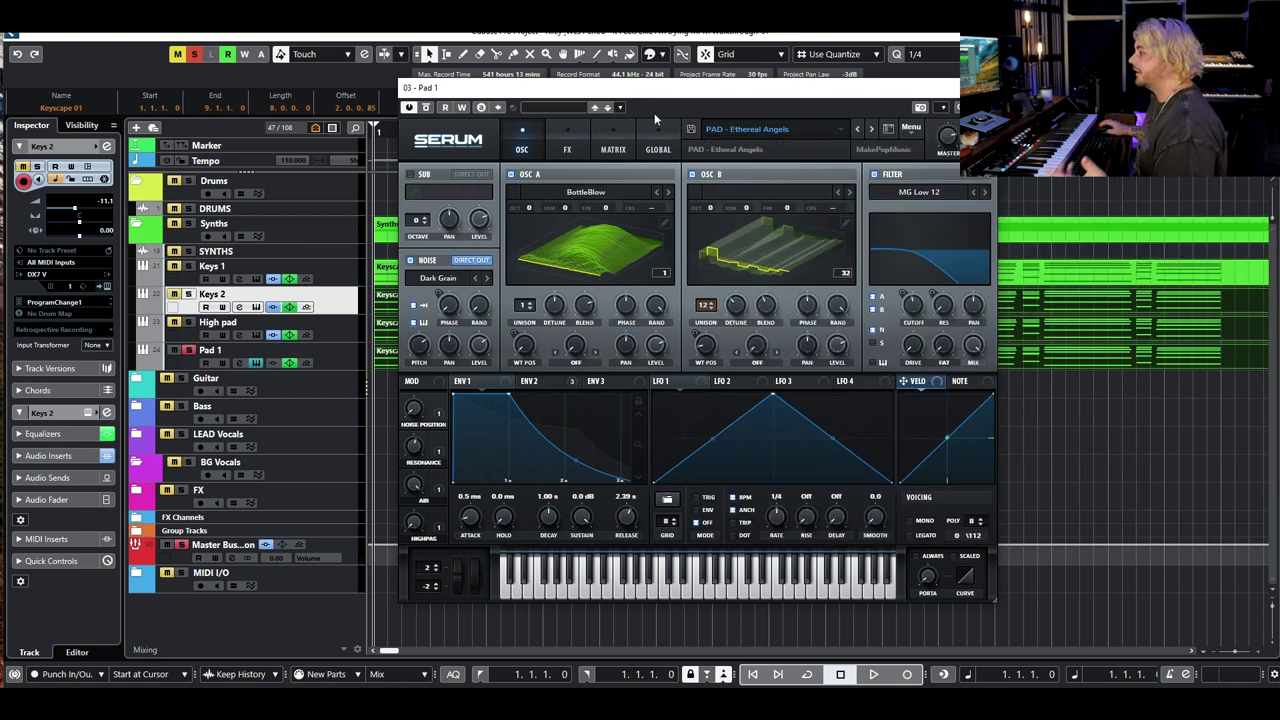
click(574, 148)
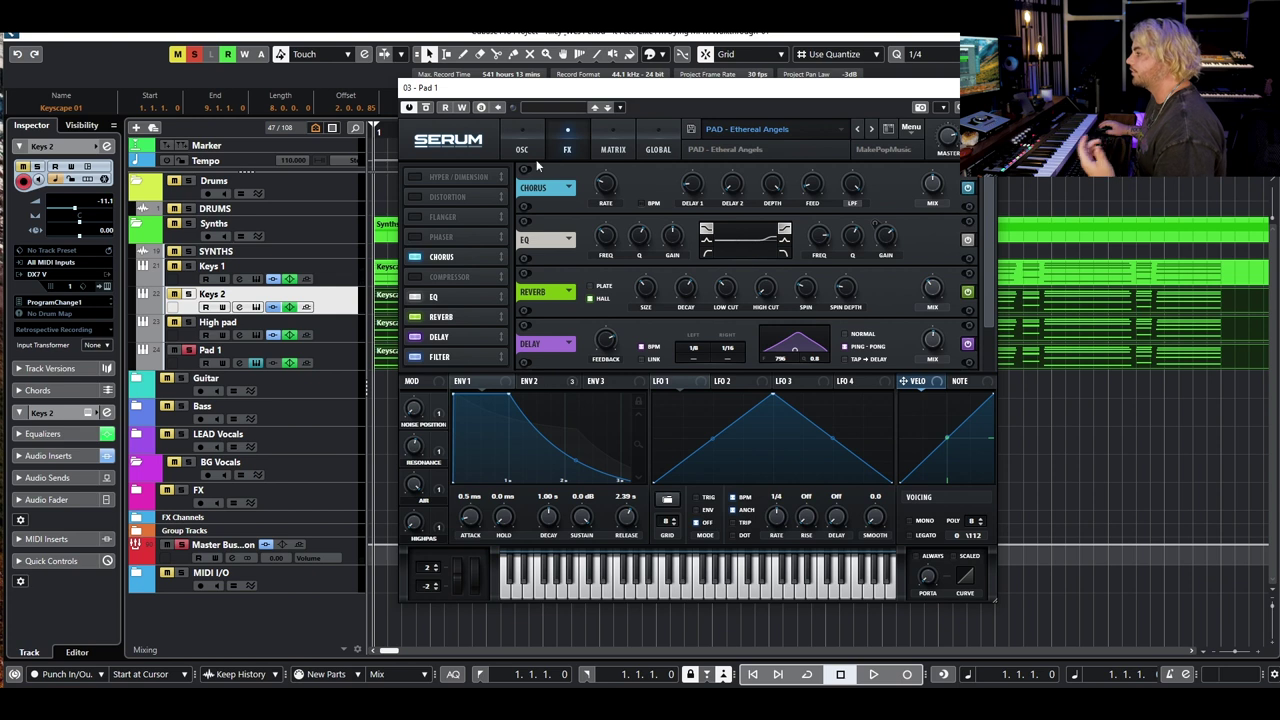
click(522, 148)
Play the soloed Pad 1 and switch Serum's noise oscillator off and back on to compare the sound
key(space)
click(411, 260)
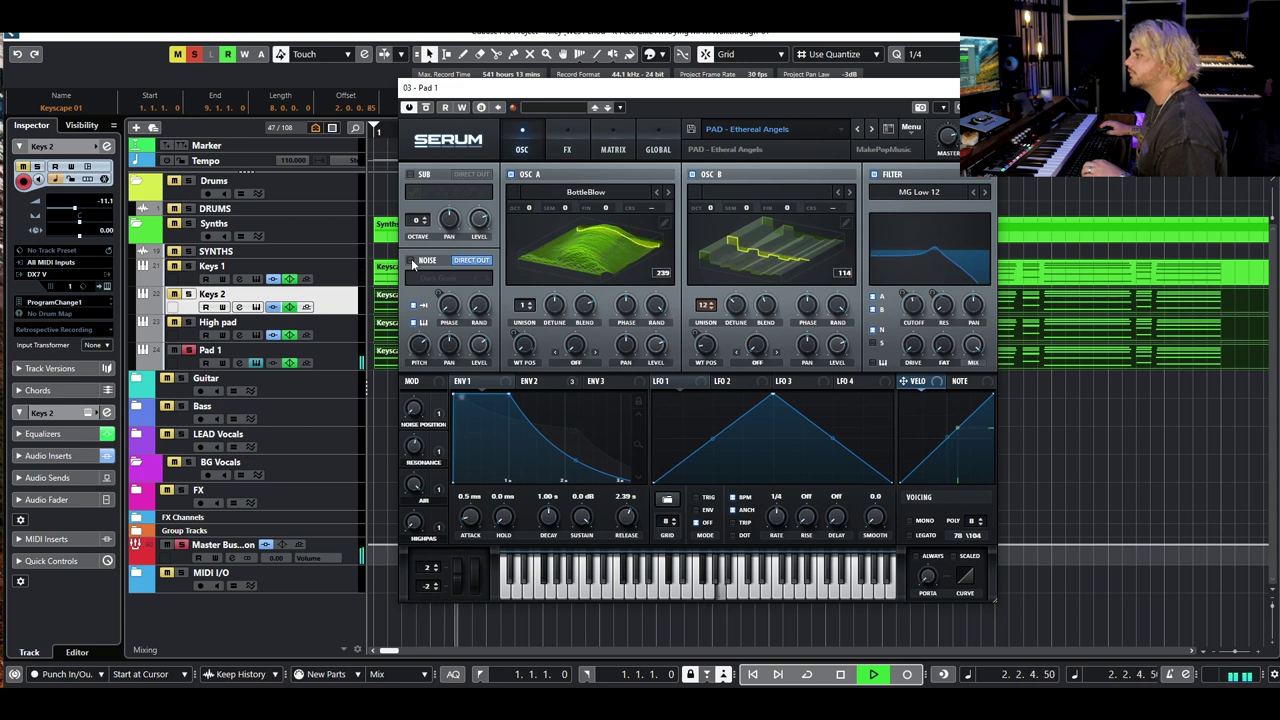
click(411, 260)
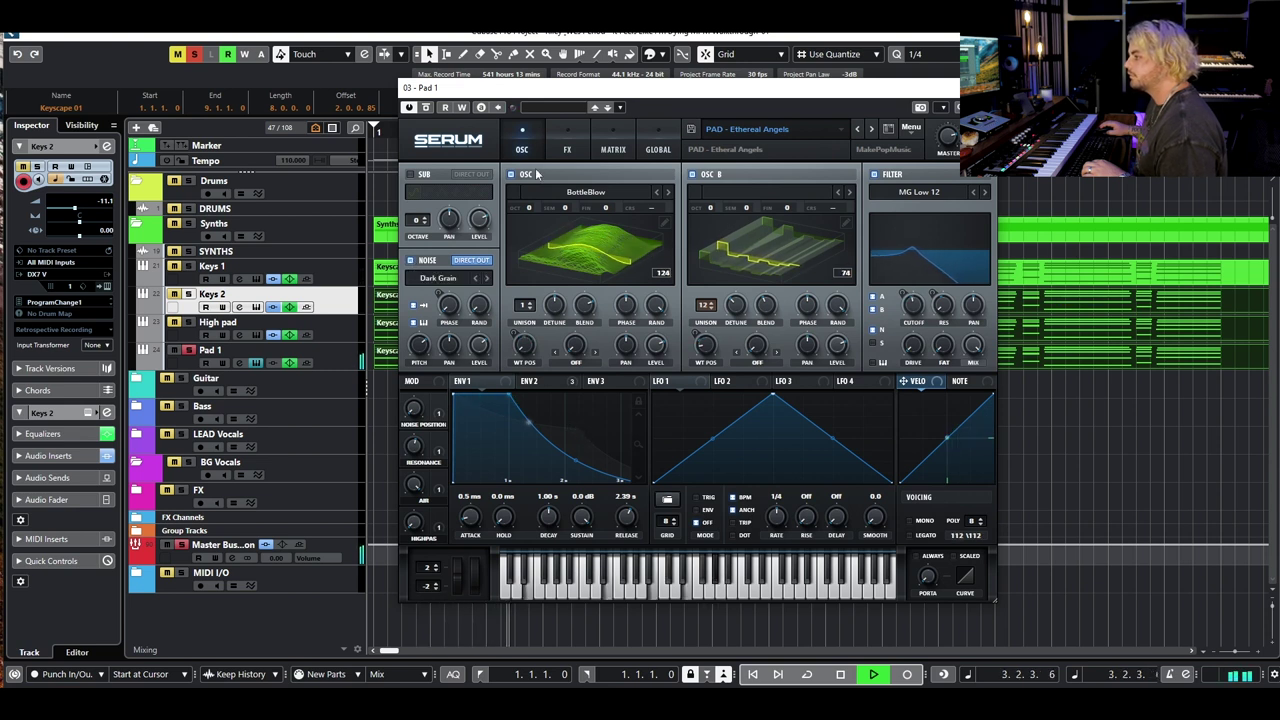
View Pad 1's effects rack and oscillators during playback, stop, and close the Serum window
click(569, 149)
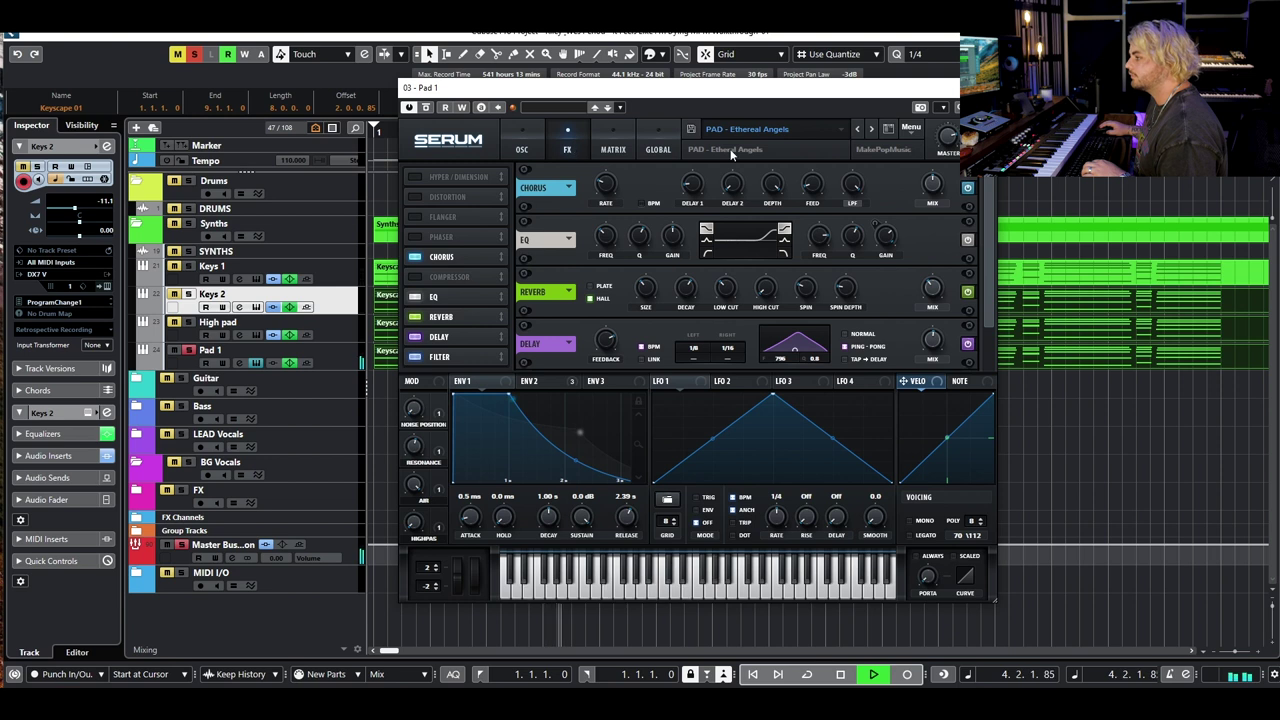
click(522, 149)
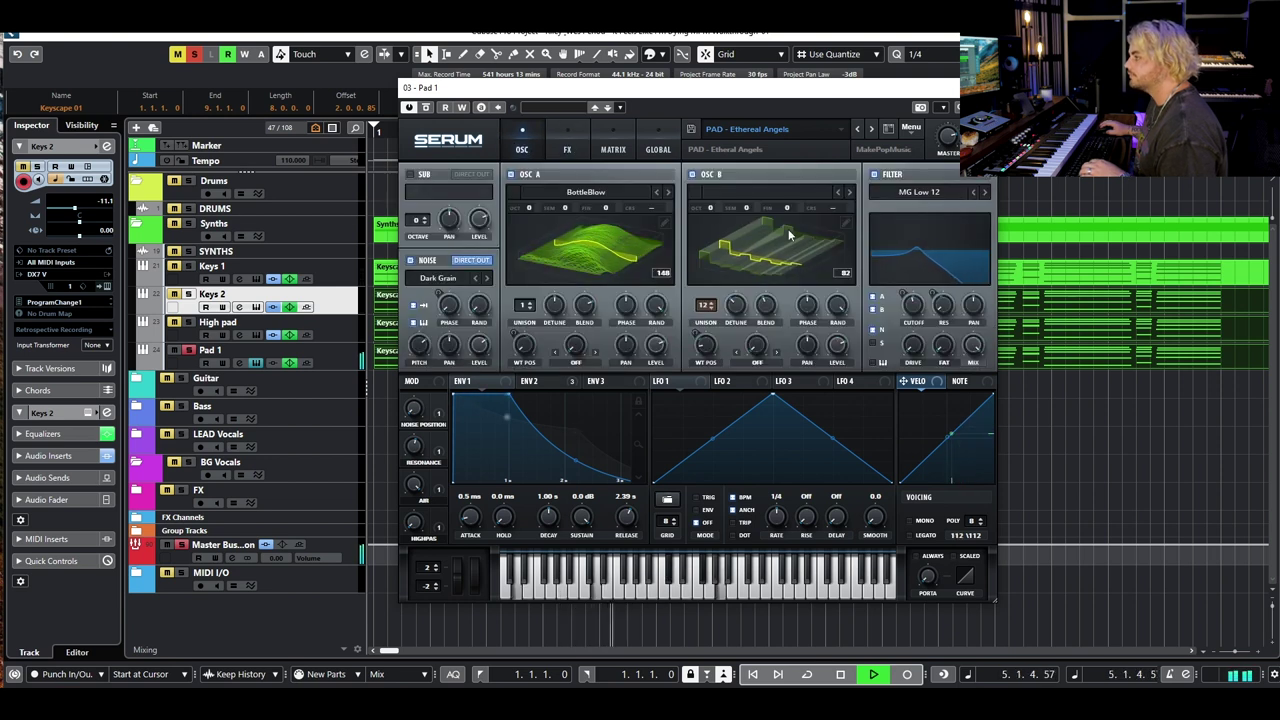
key(space)
click(978, 87)
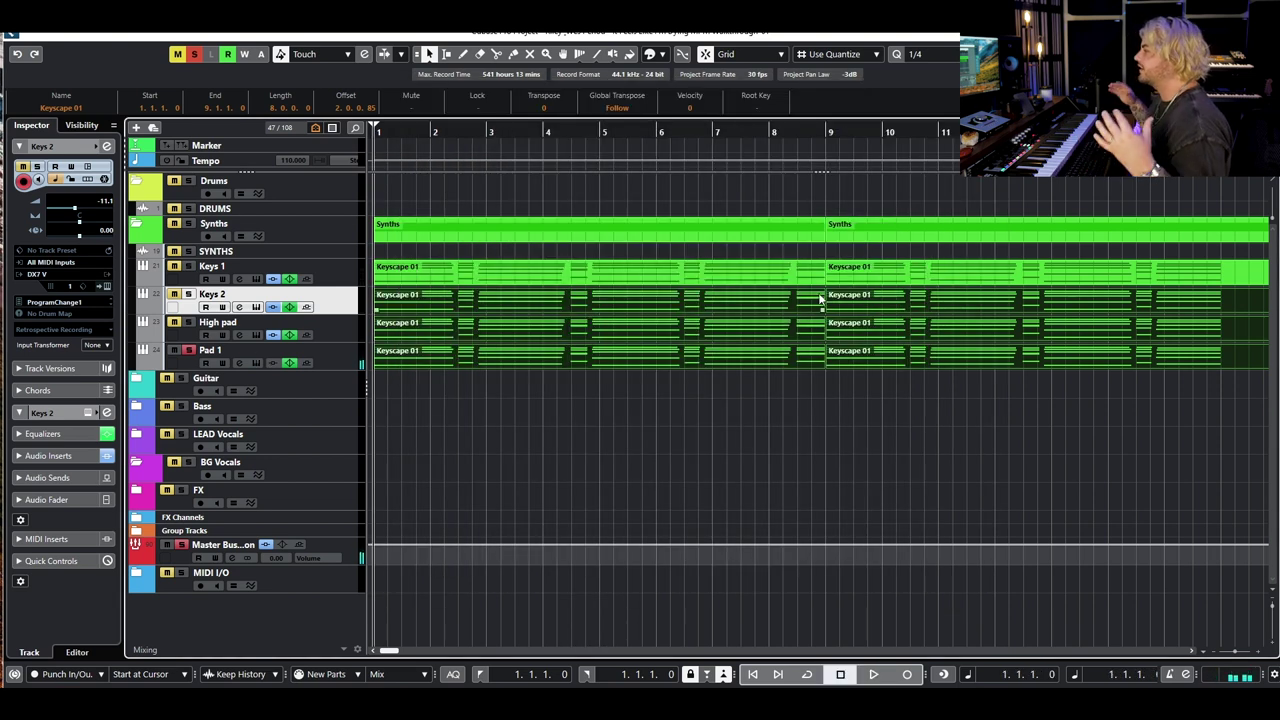
Clear all solos, play the four synth tracks together from bar 1, and stop
key(g)
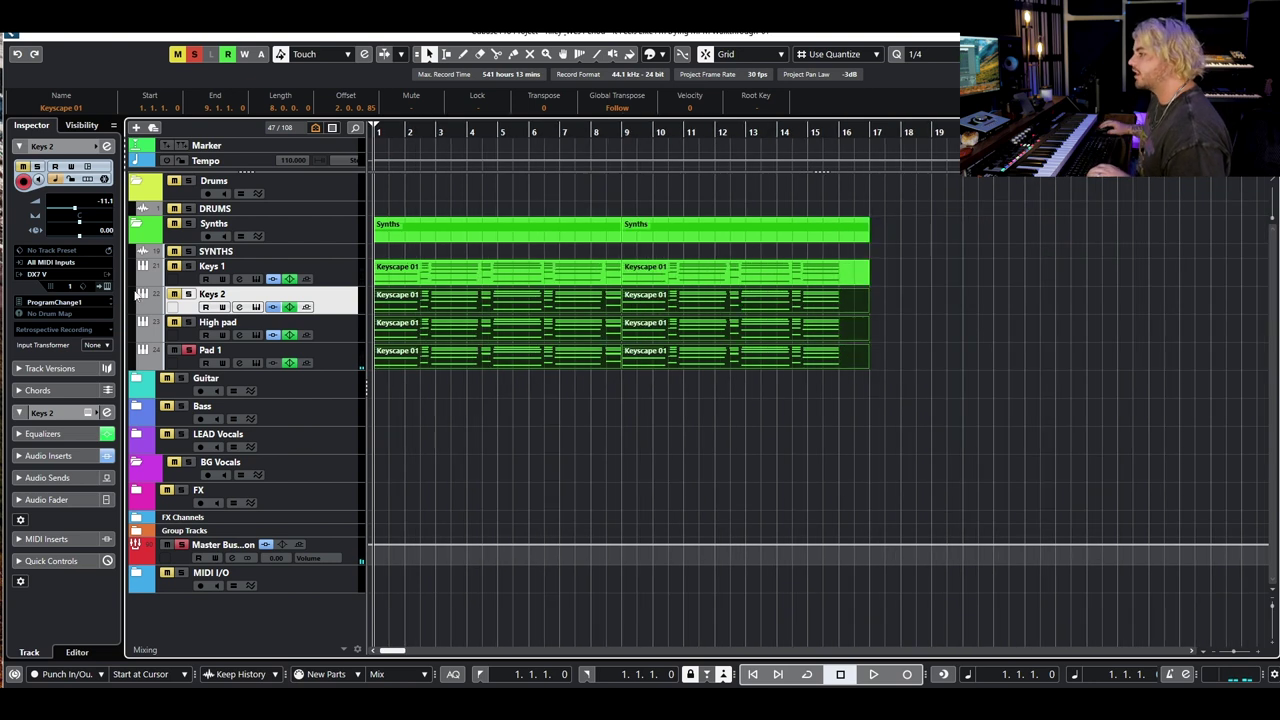
click(193, 54)
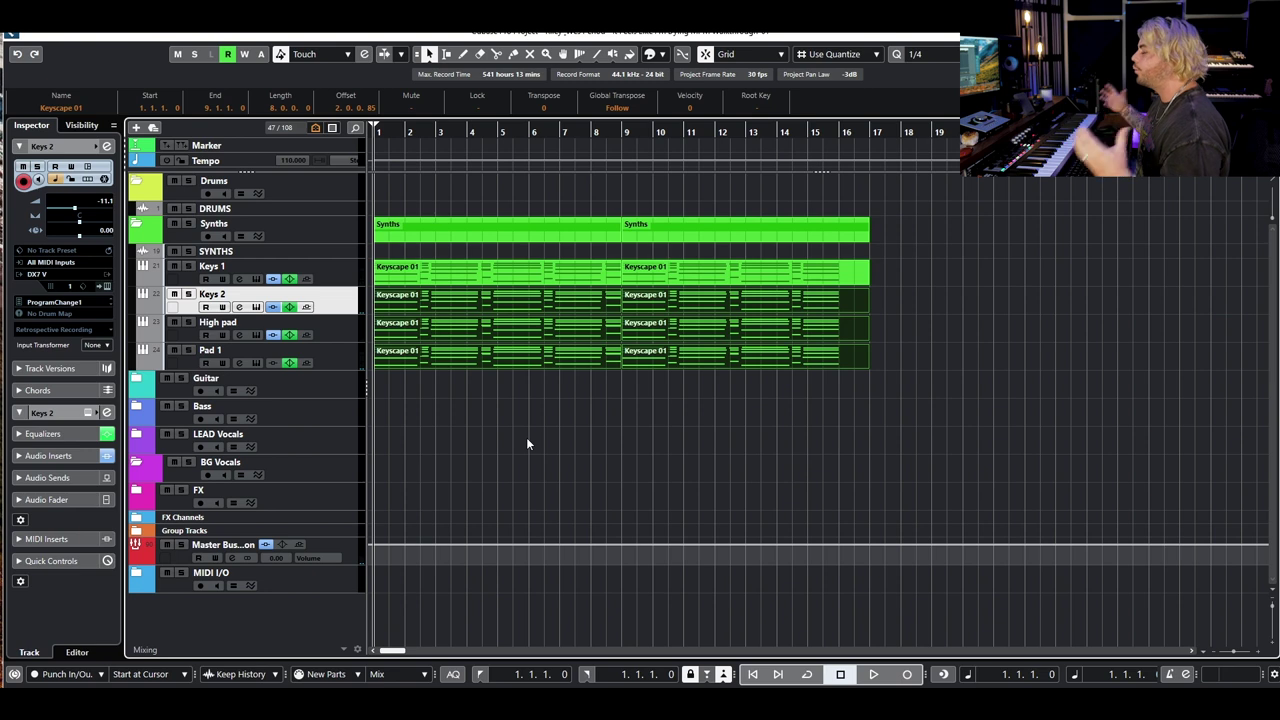
key(h)
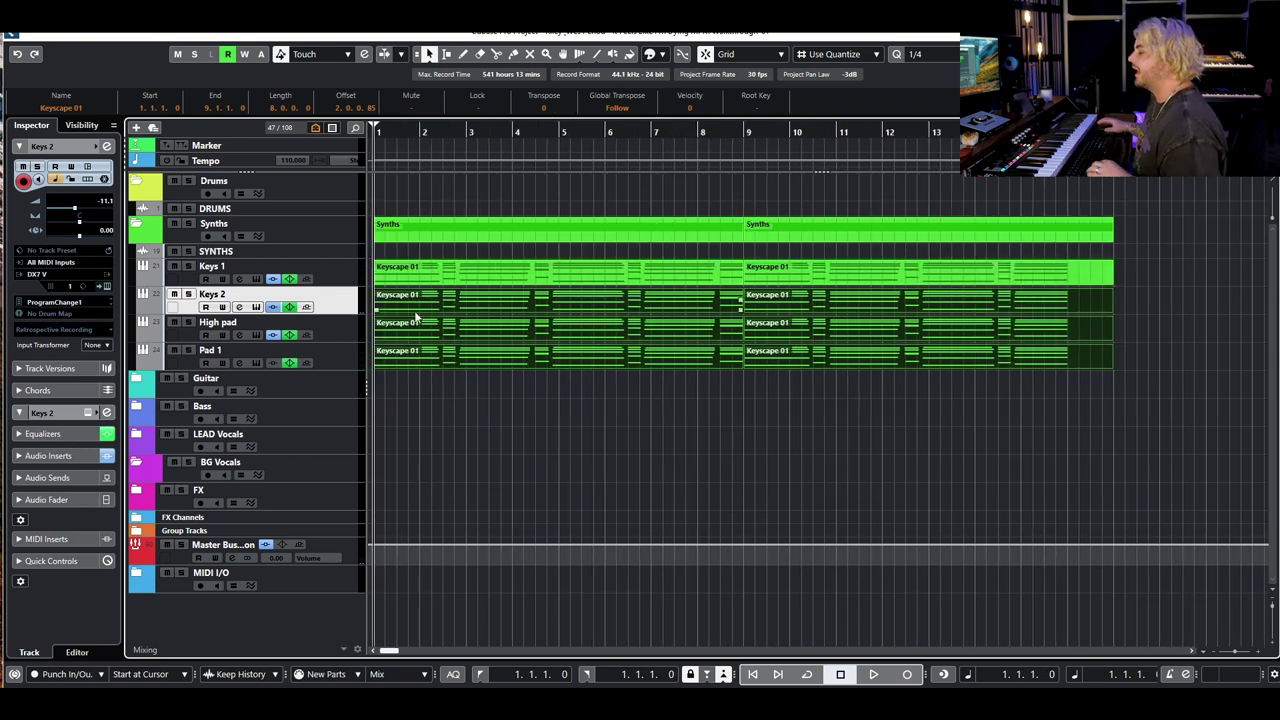
key(space)
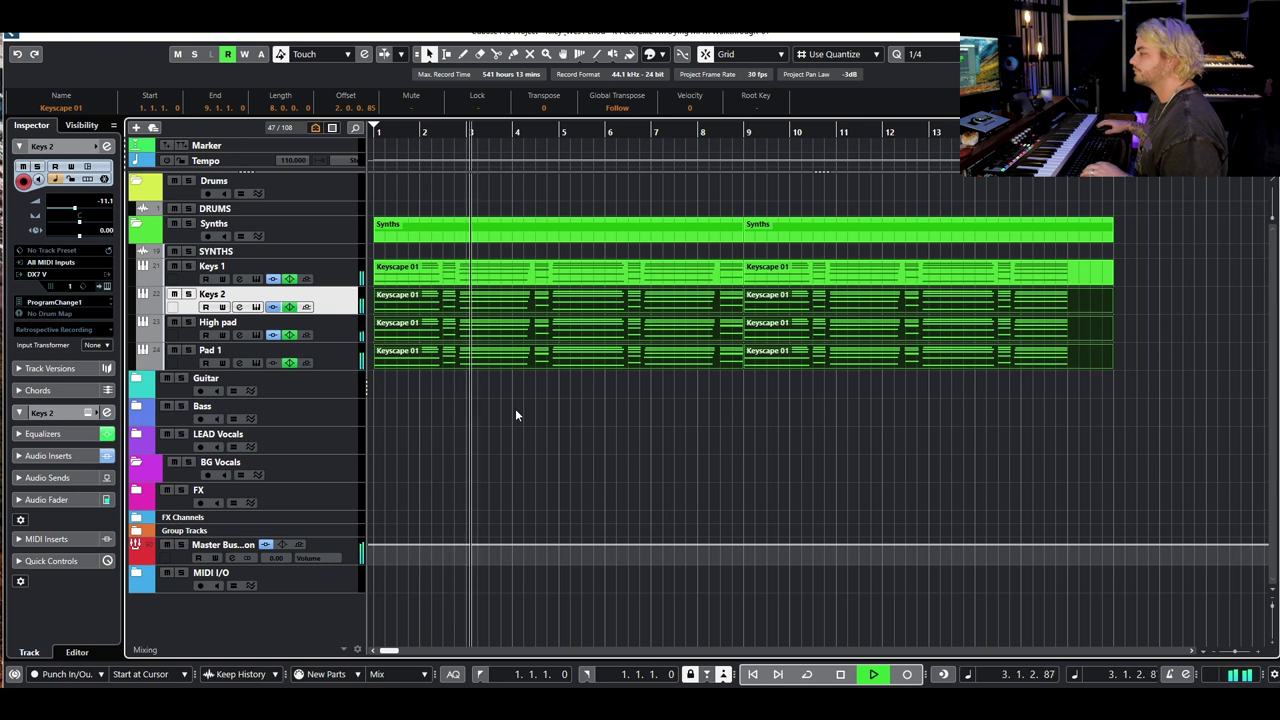
key(space)
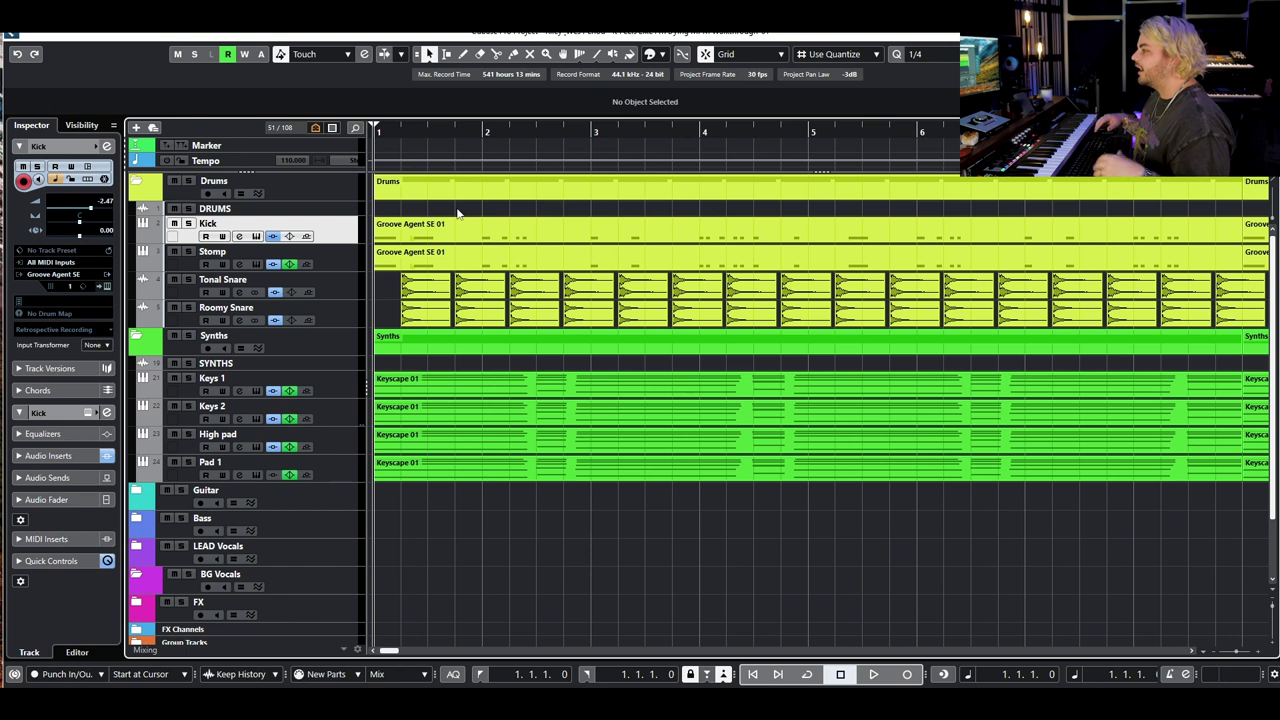
Inspect the Kick track's Groove Agent SE instrument and close its window
click(256, 236)
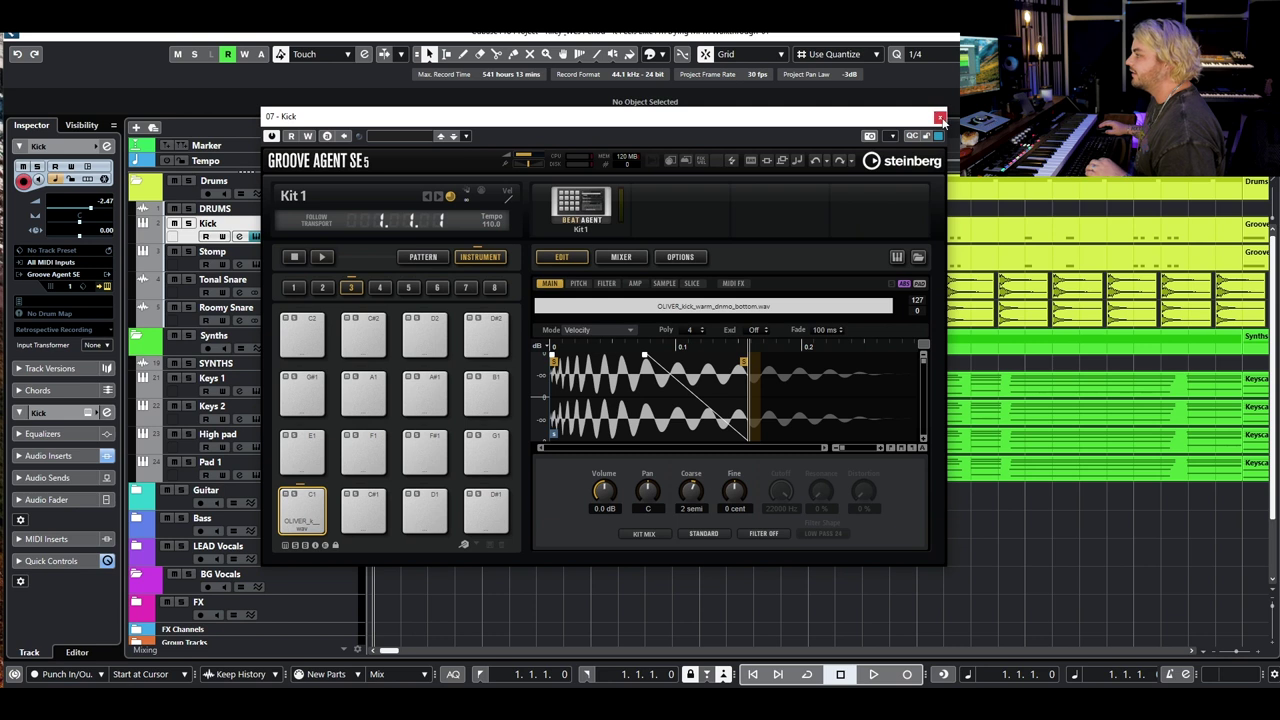
click(940, 118)
Solo the Stomp track and play it from bar 1, add Kick to the solo during playback, and stop
click(189, 251)
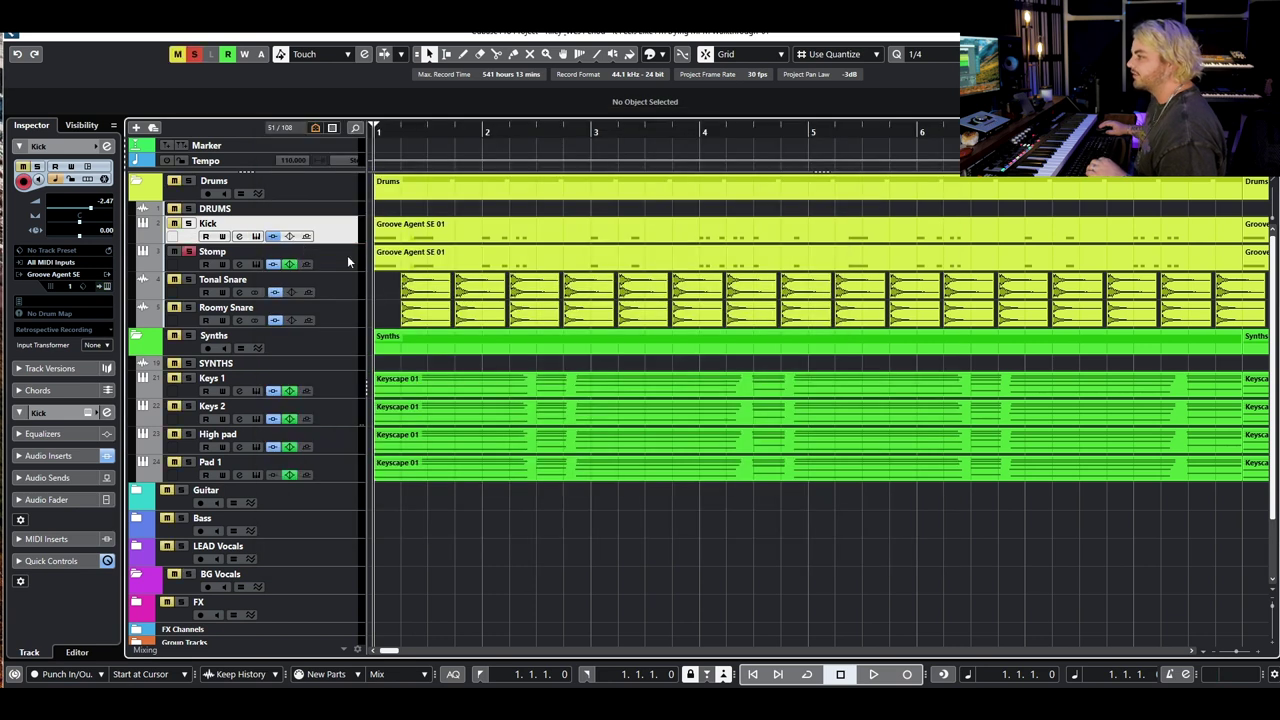
key(space)
click(189, 223)
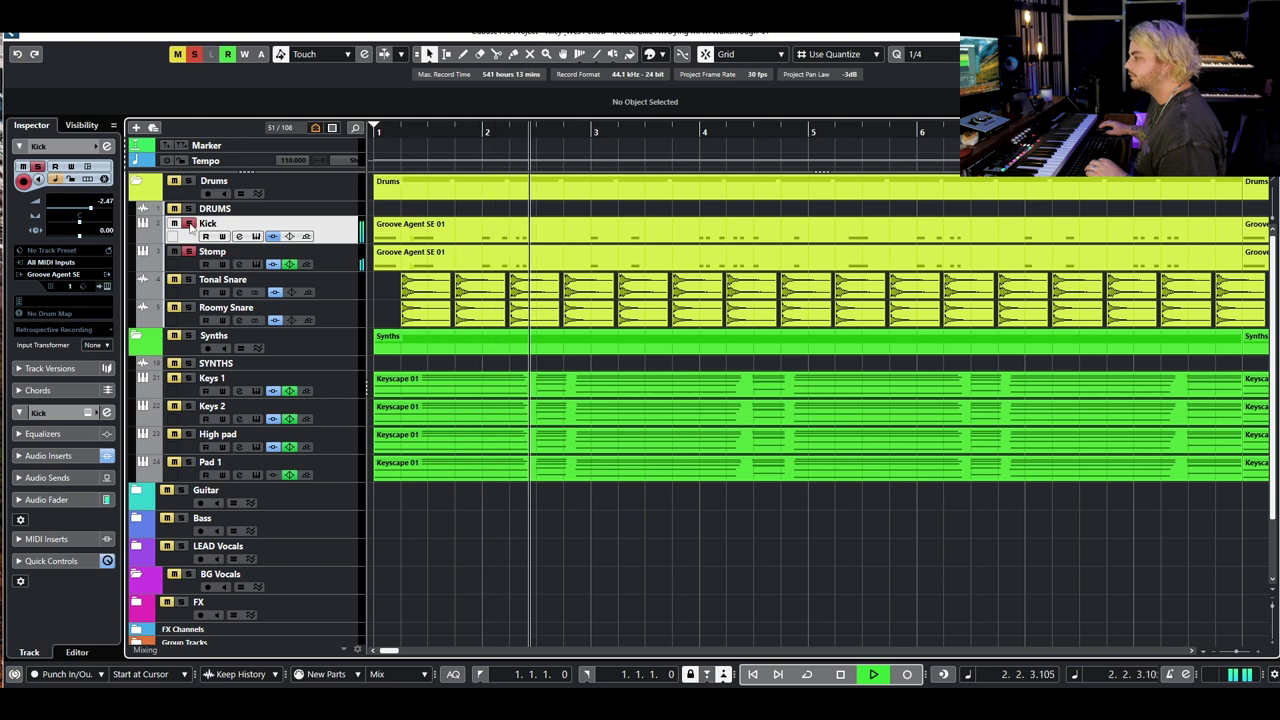
key(space)
Solo only the Tonal Snare, bypass its inserts in its channel settings, and play it from its first hit in bar 1
click(189, 279)
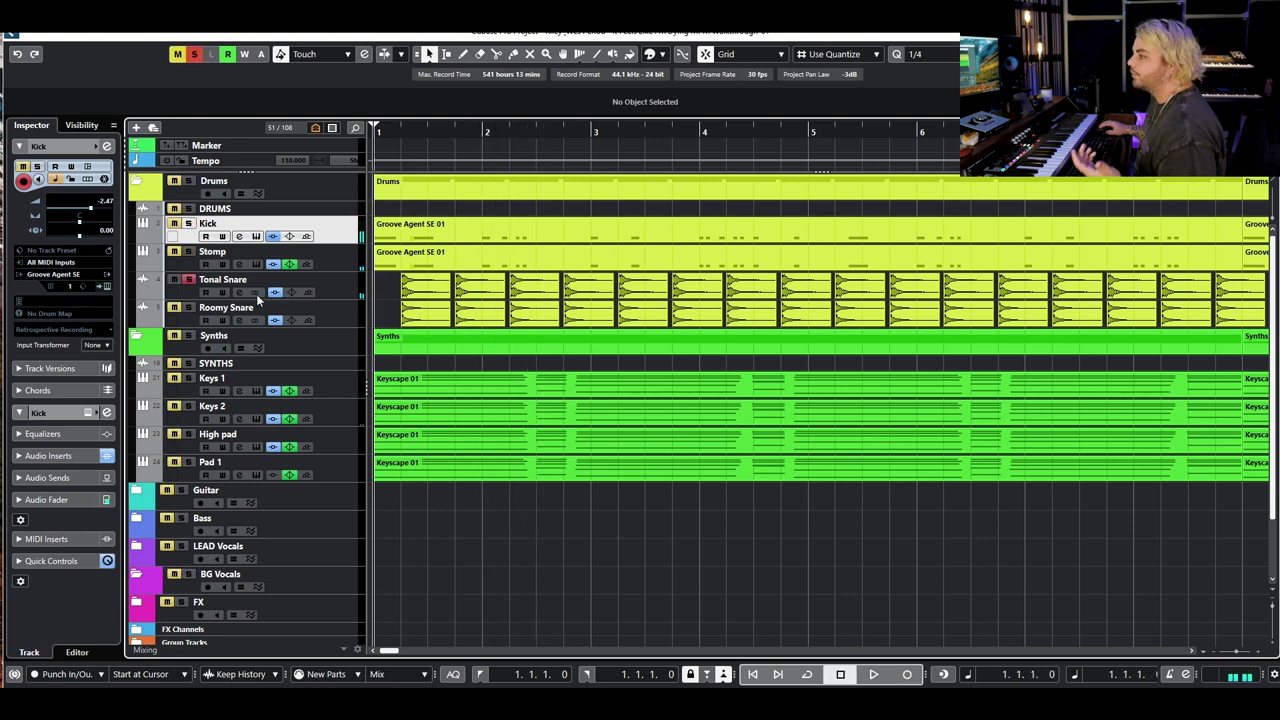
click(238, 292)
click(364, 449)
click(403, 138)
key(space)
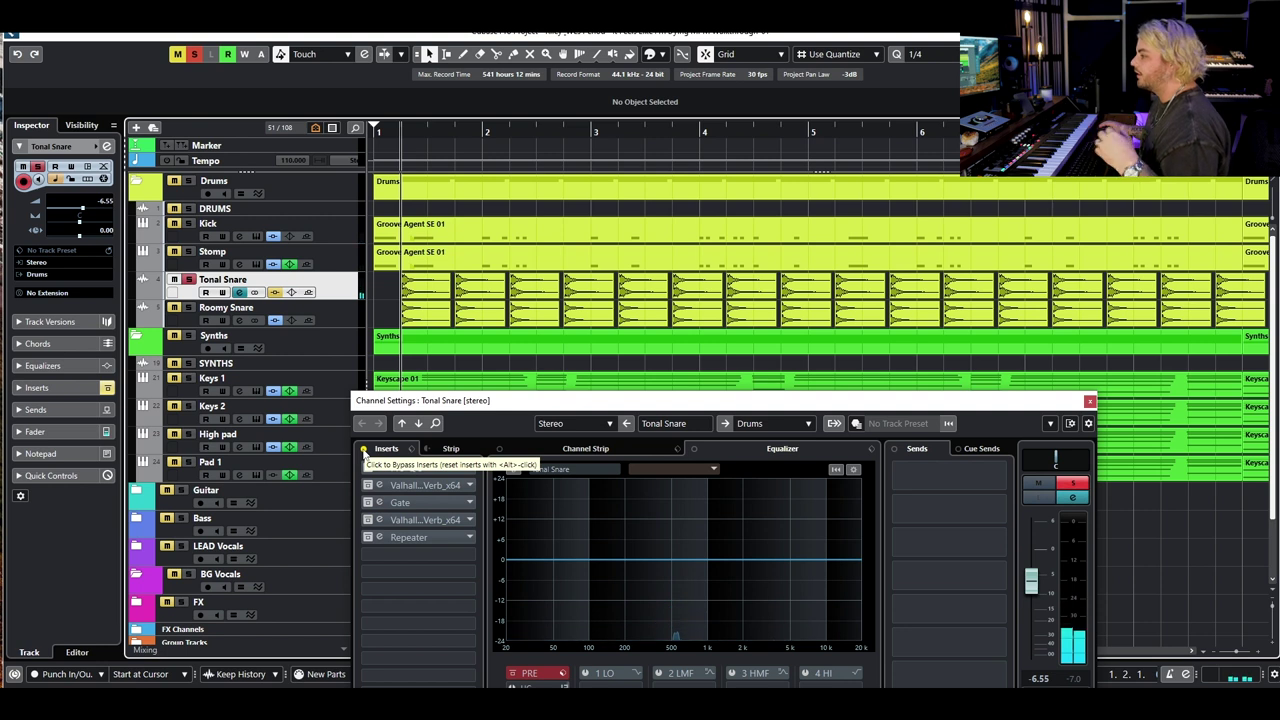
Re-enable the Tonal Snare's inserts, inspect its Pro-Q 3 equalizer curve, and close the plug-in window
click(364, 449)
click(415, 472)
drag(1127, 186, 613, 188)
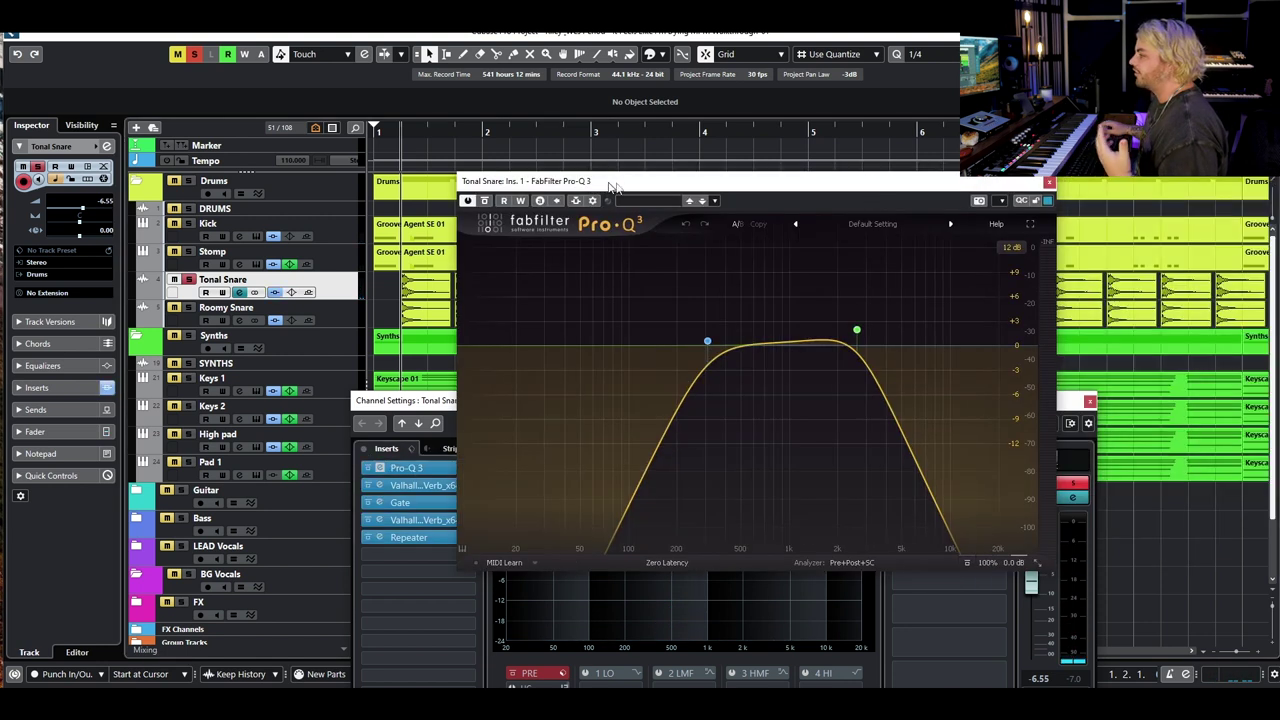
click(1049, 181)
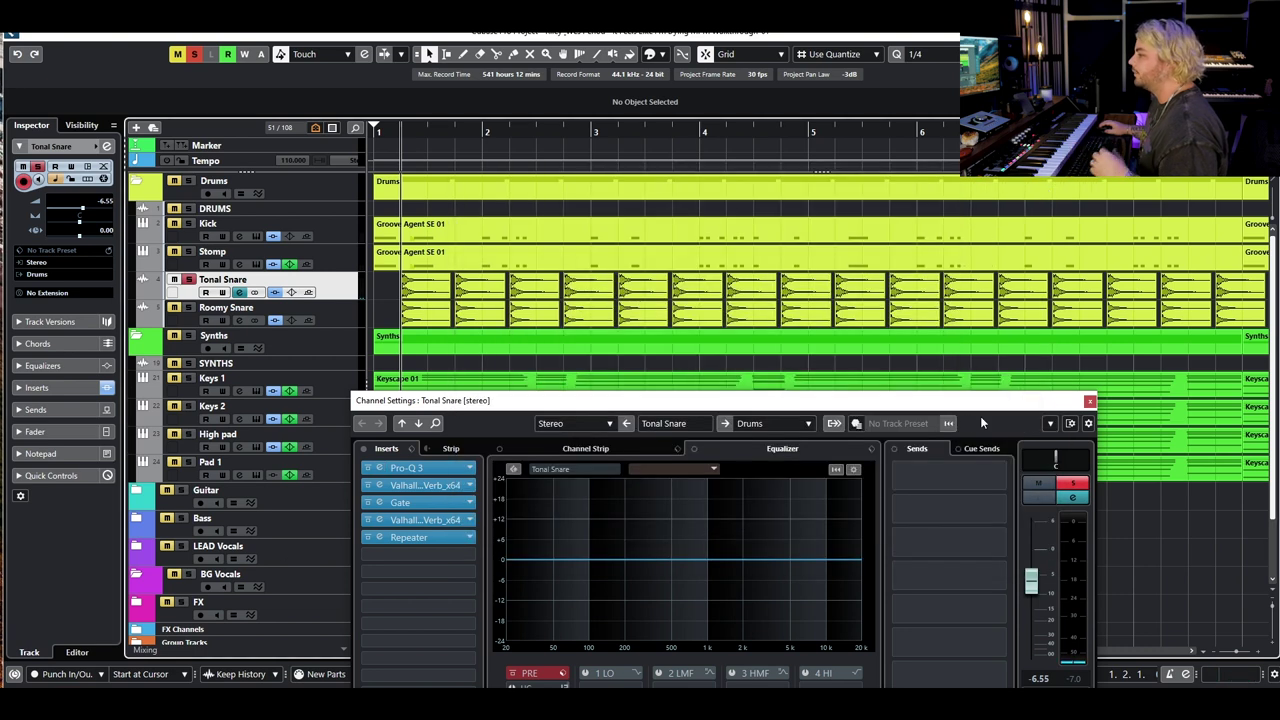
click(1089, 401)
key(space)
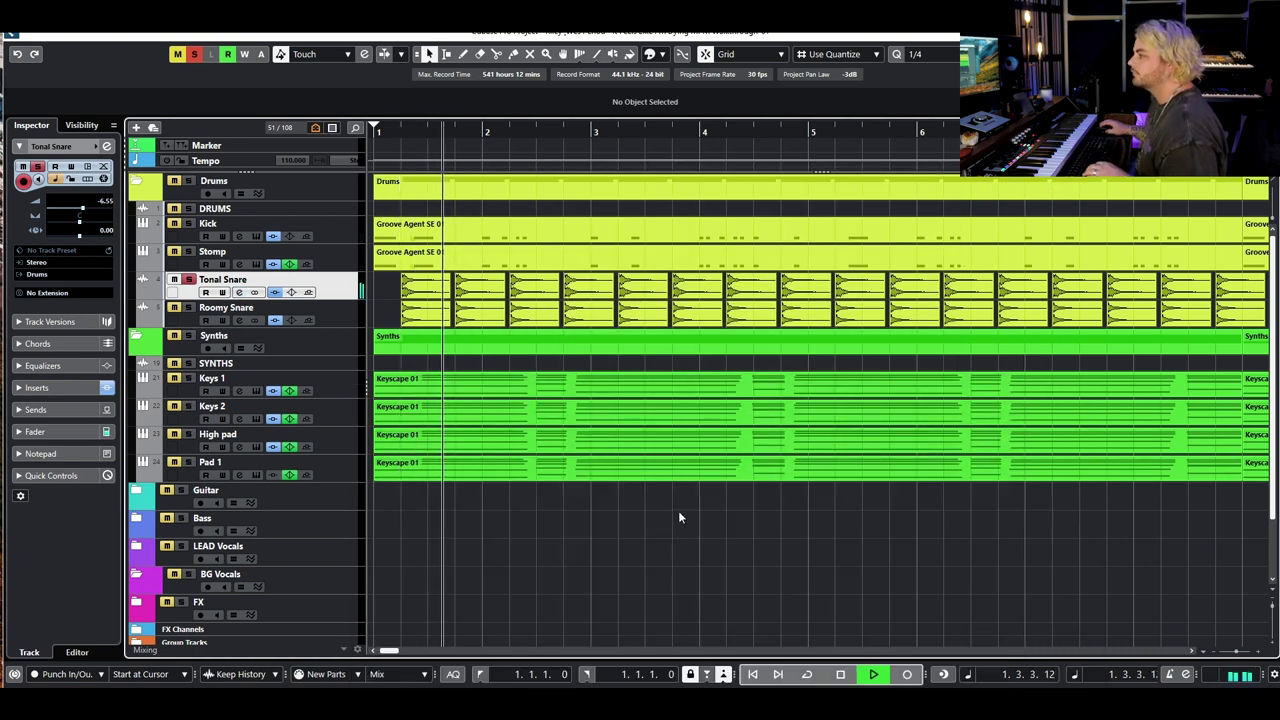
key(space)
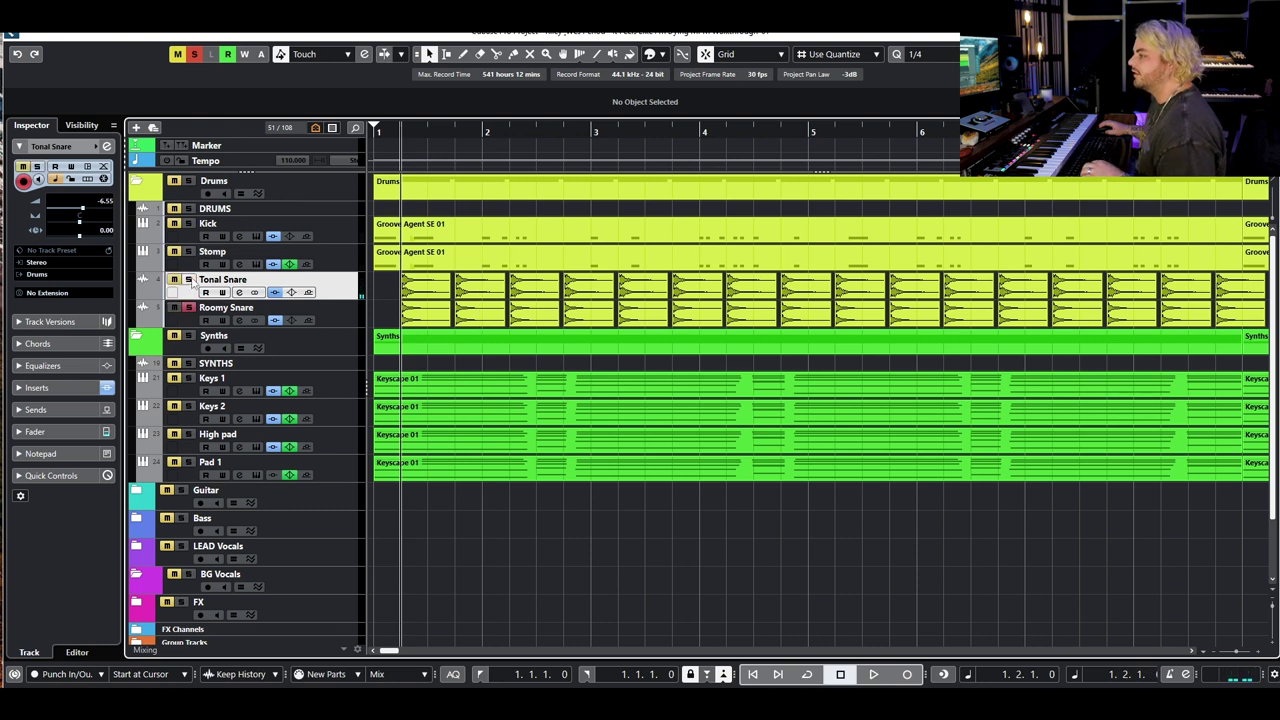
Bypass the soloed Roomy Snare's inserts in its channel settings and play the dry snare
click(239, 320)
click(363, 449)
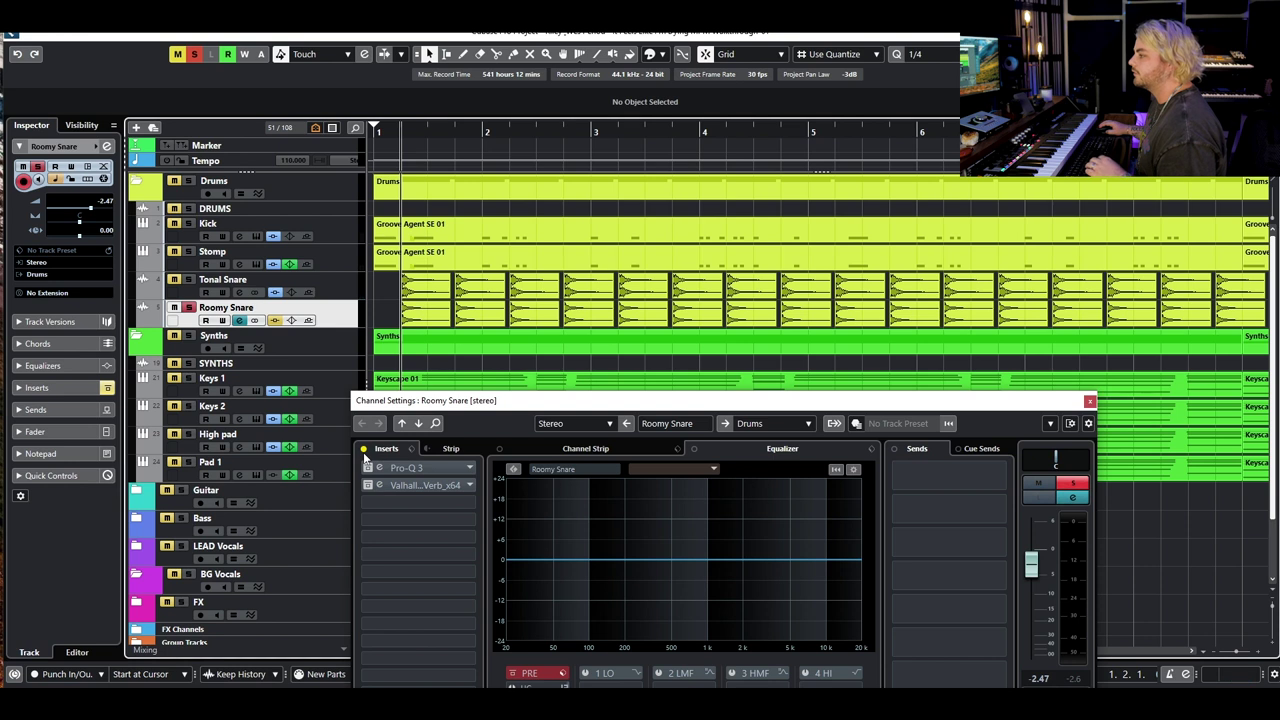
key(space)
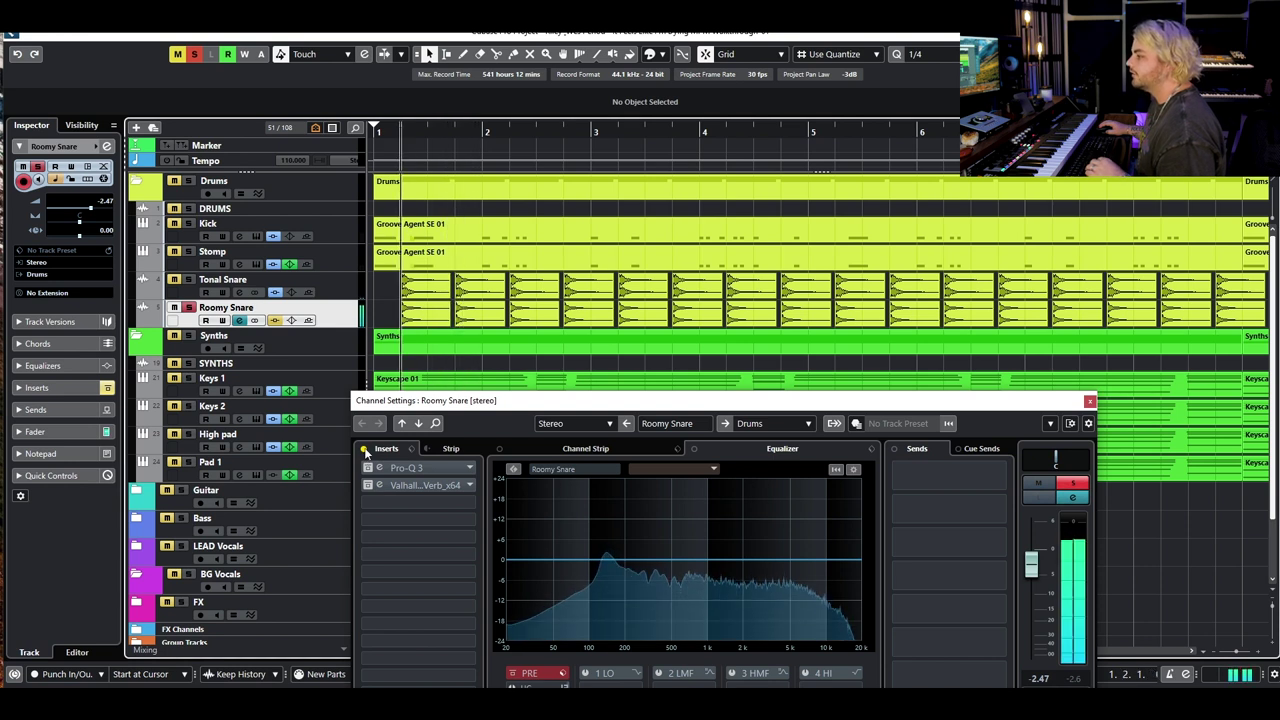
Re-enable the Roomy Snare's inserts, inspect its Pro-Q 3 equalizer curve, and close the plug-in and channel settings windows
click(364, 449)
click(440, 469)
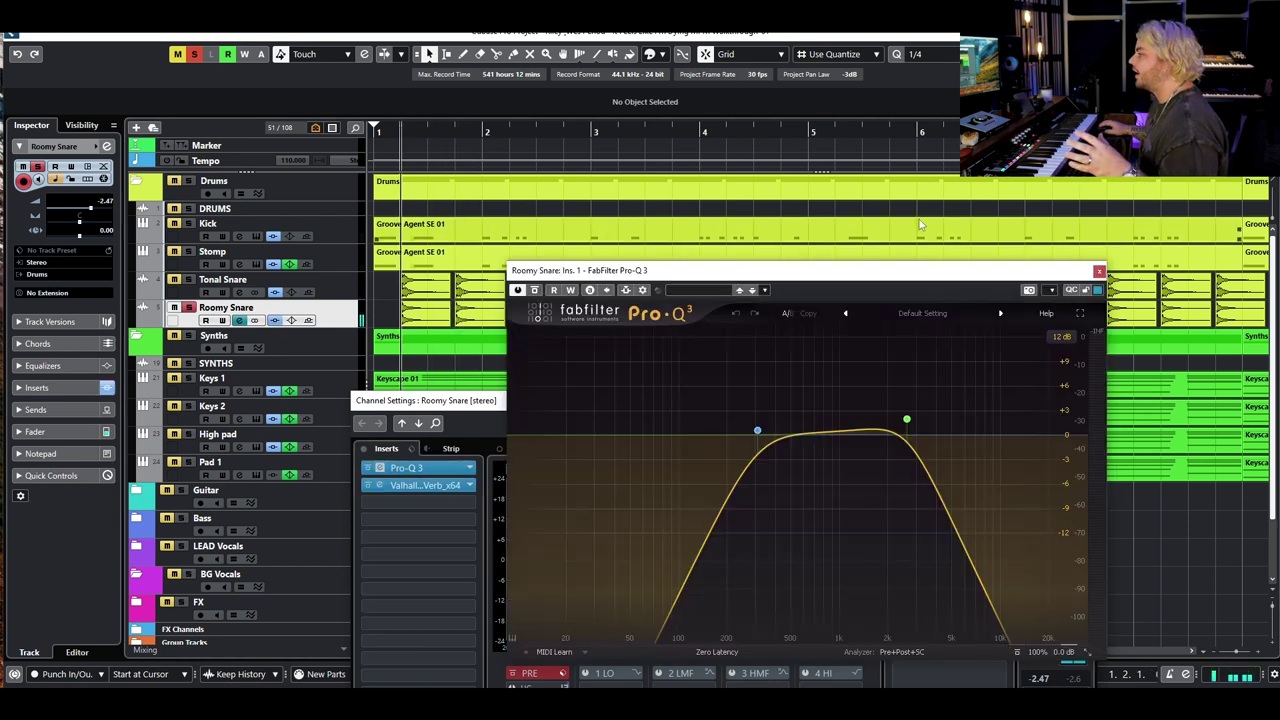
click(1099, 271)
click(1094, 400)
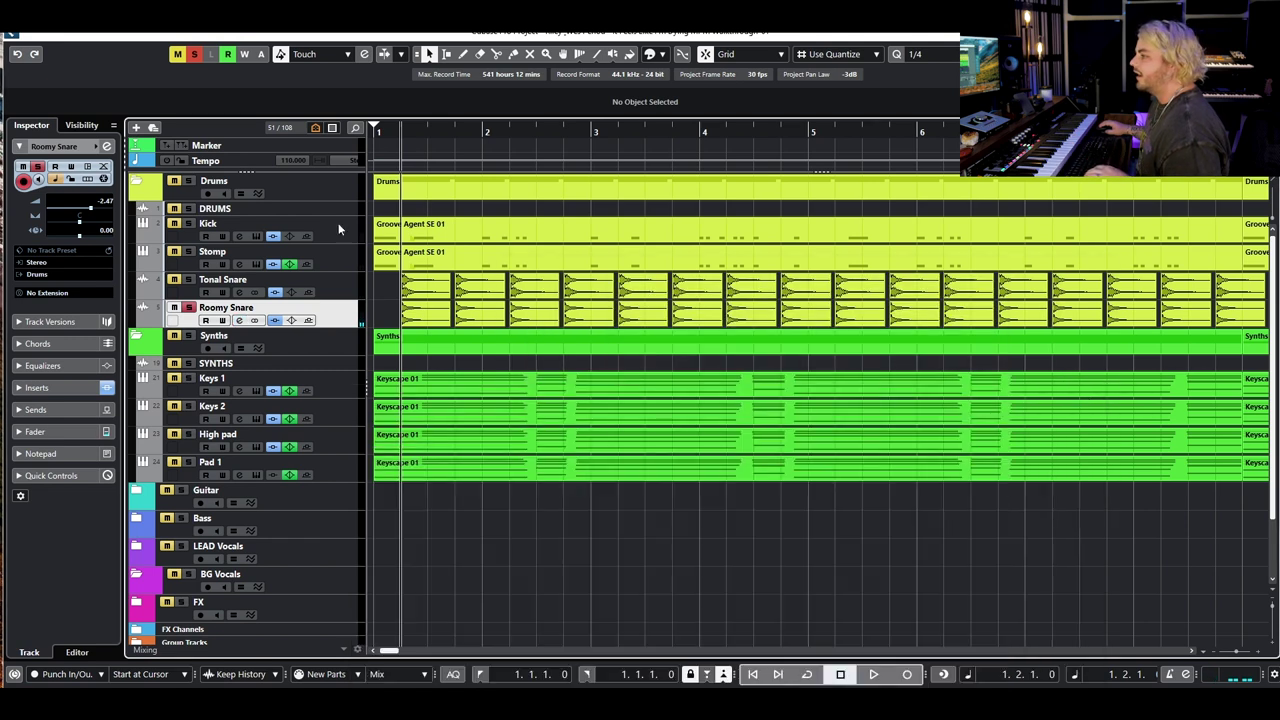
Clear all solos, play the drums and synths together from bar 1, and stop
click(194, 55)
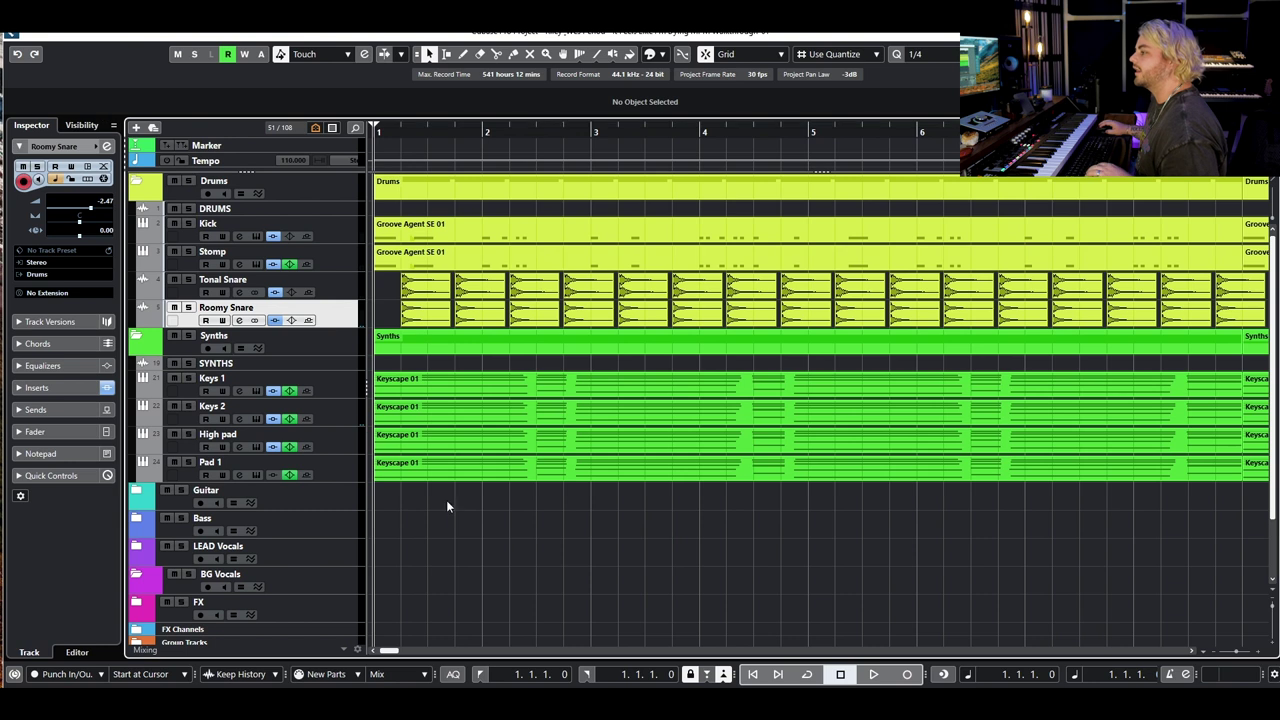
key(g)
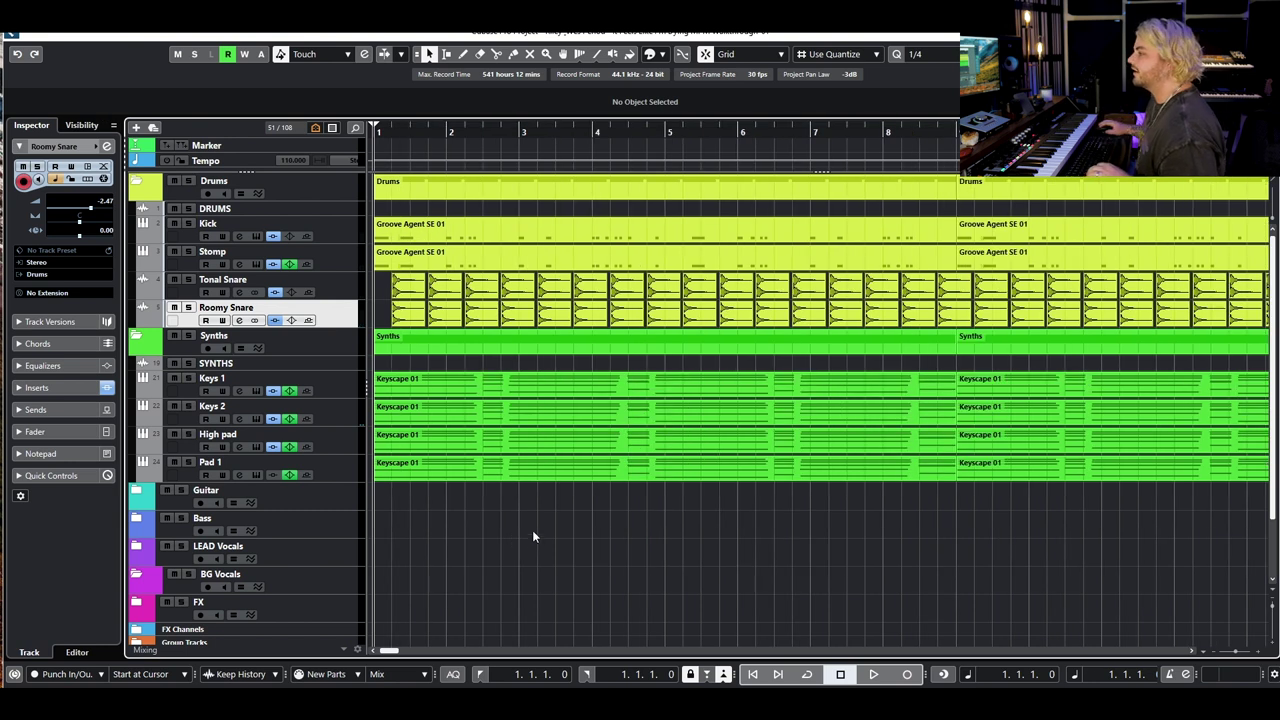
key(space)
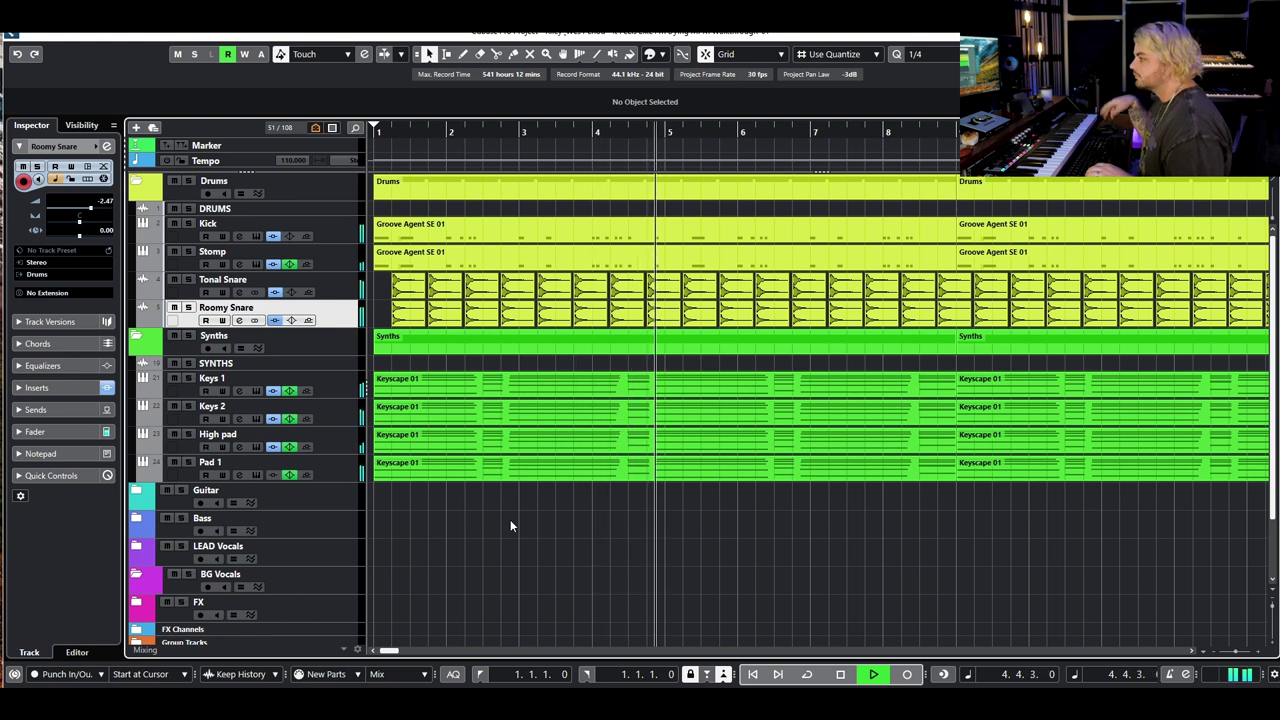
key(space)
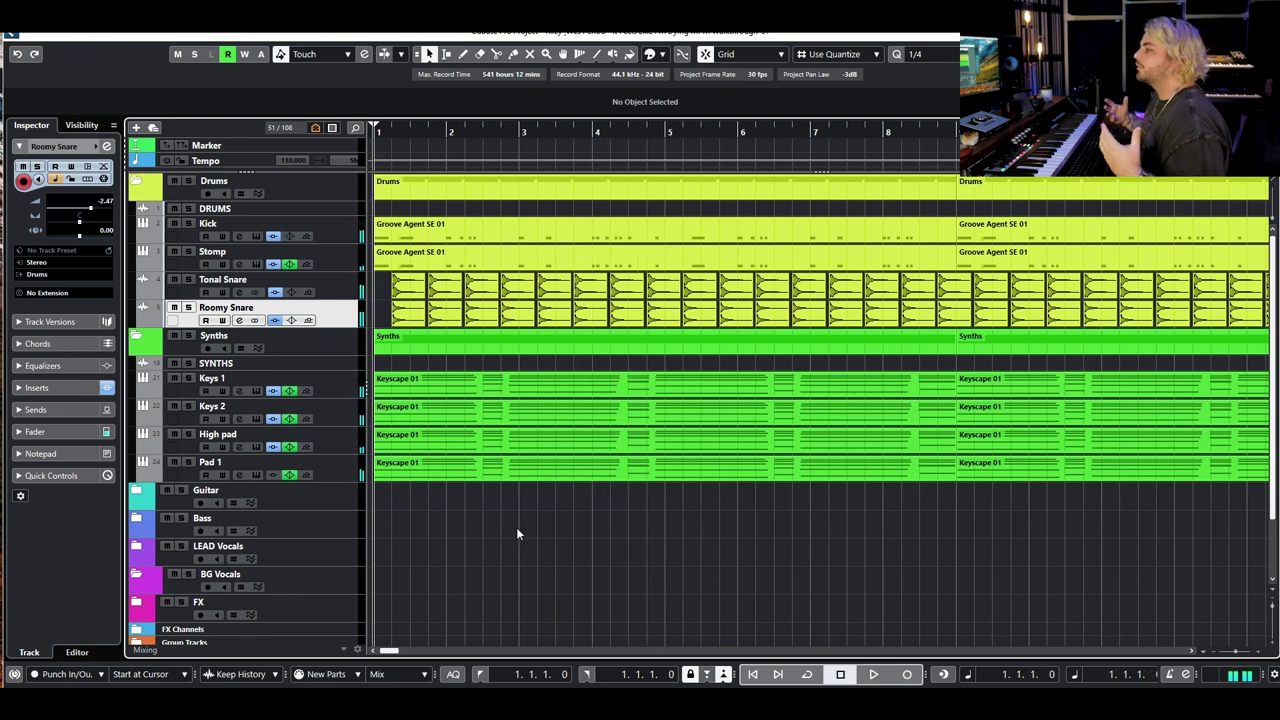
Solo the Plucked Guitars L and Plucked Guitars R tracks
drag(516, 533, 537, 378)
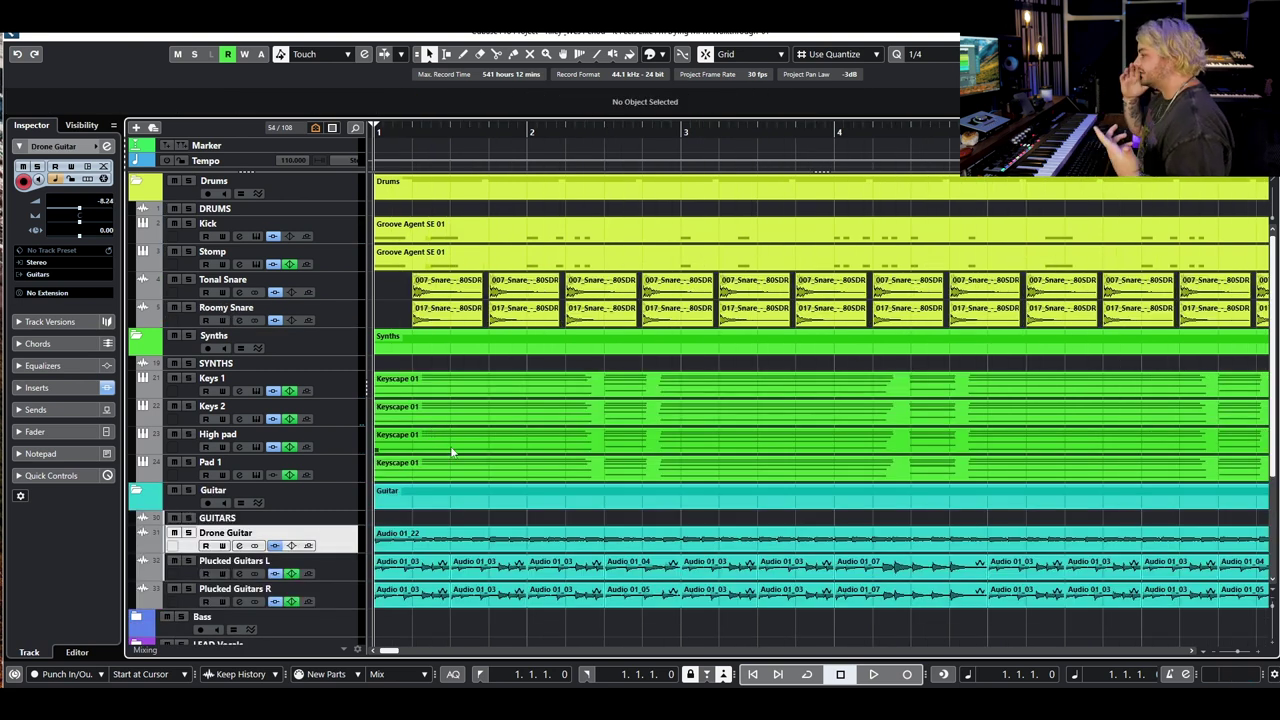
click(188, 560)
scroll(556, 491, up, 3)
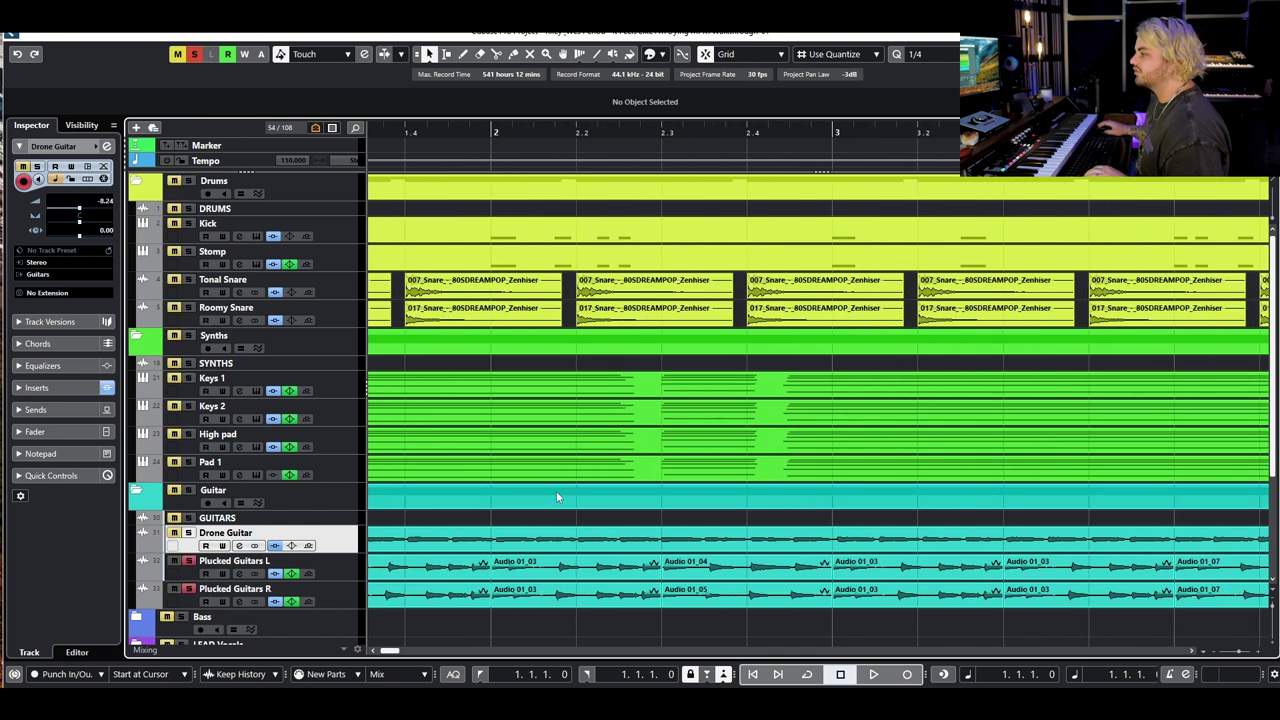
scroll(556, 491, left, 3)
Open the channel settings of Plucked Guitars L and show its Archetype Cory Wong insert
click(238, 574)
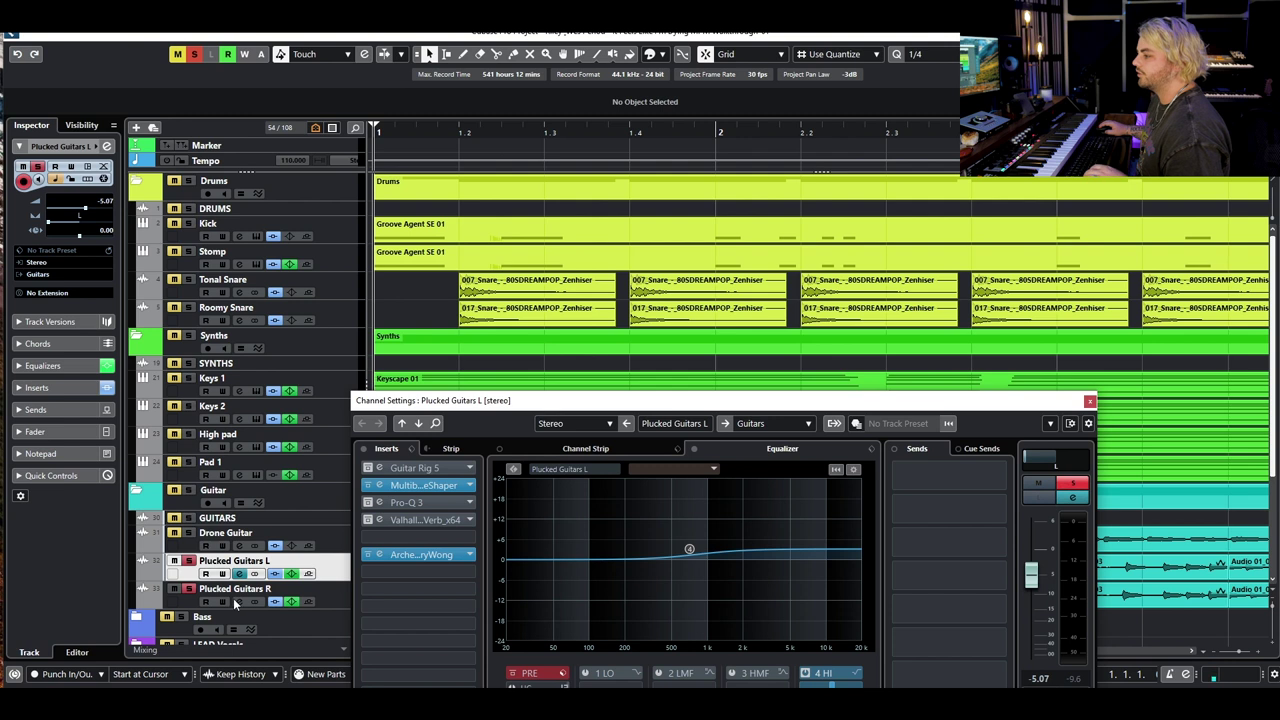
drag(600, 402, 610, 136)
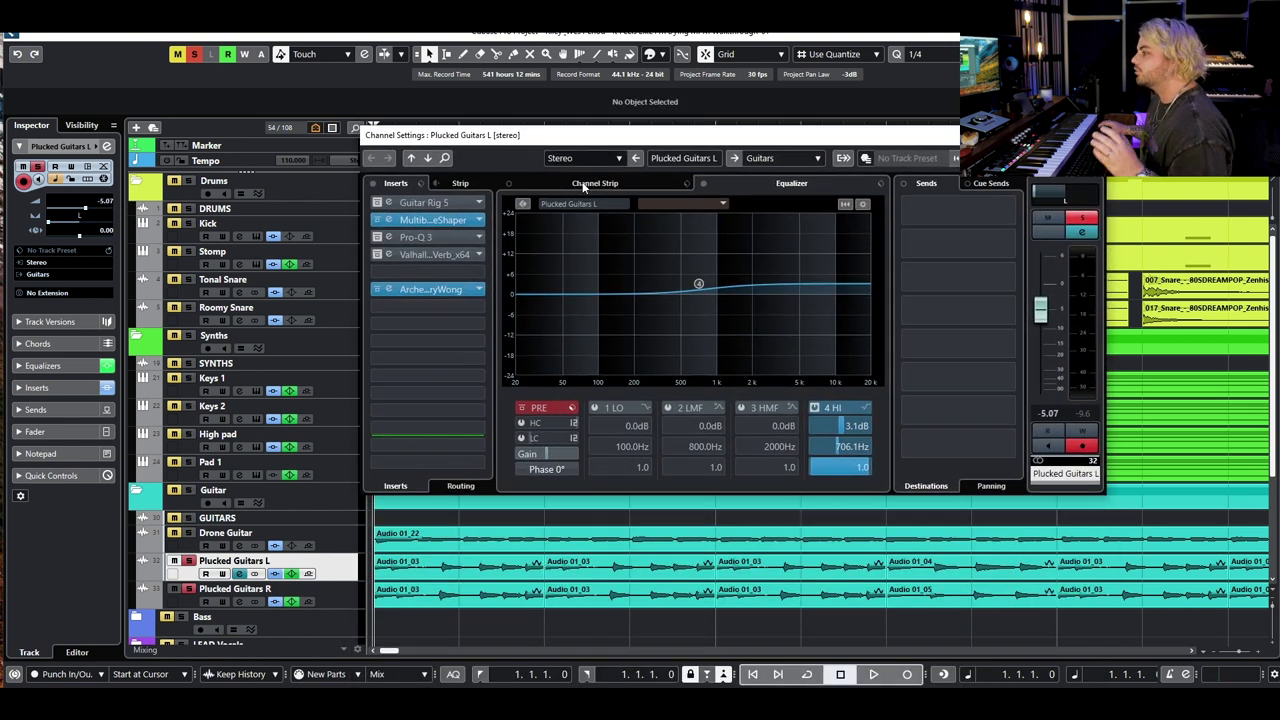
click(450, 295)
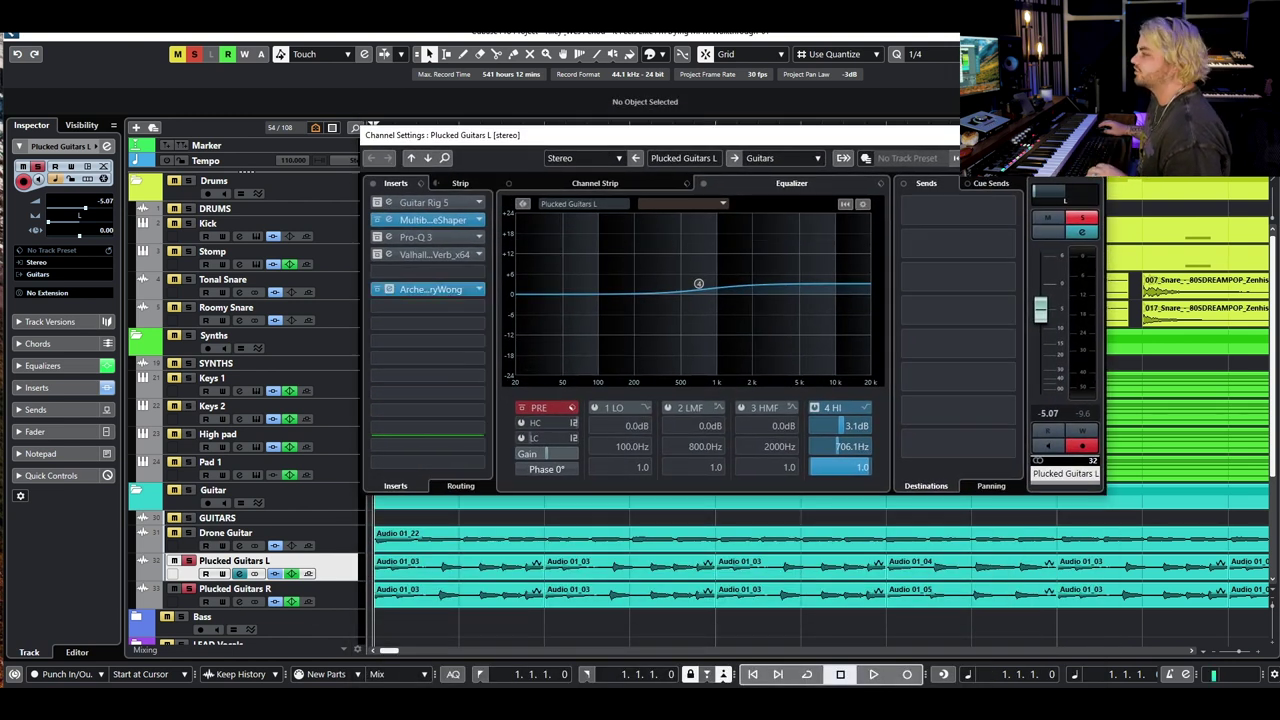
click(430, 289)
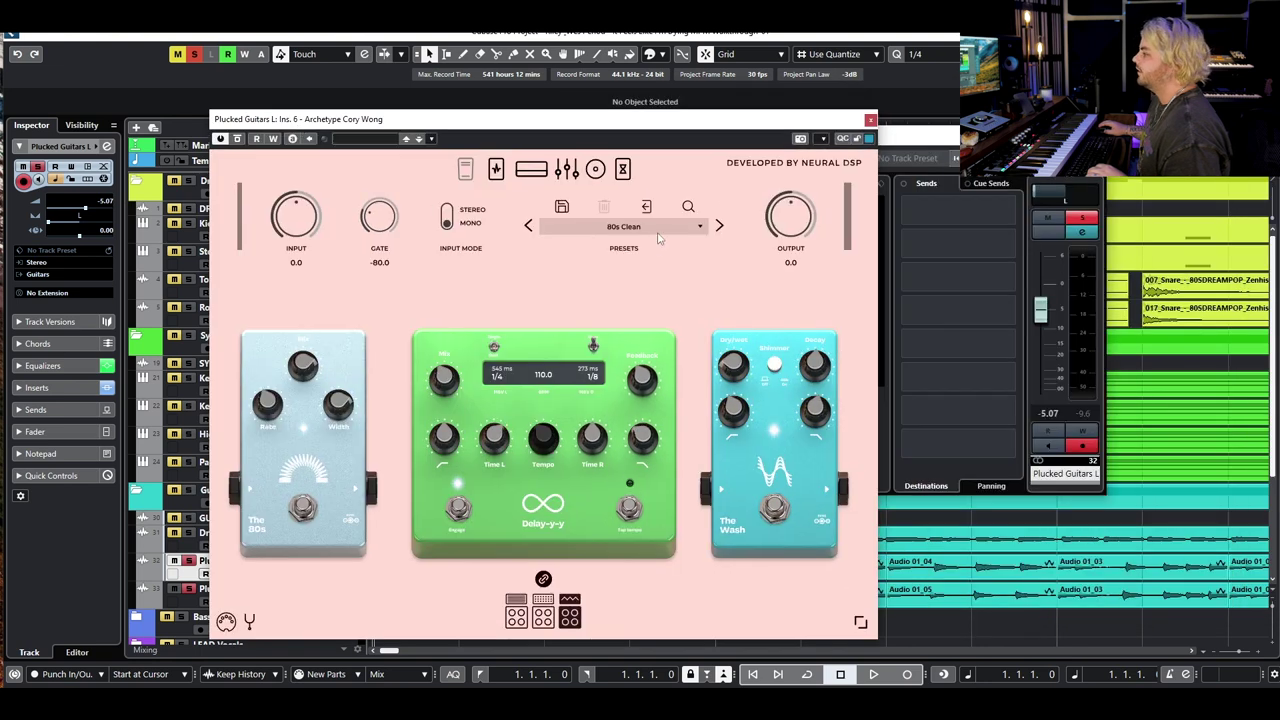
Close the Plucked Guitars L windows and play both plucked guitars, comparing them with inserts and equalizers bypassed and re-enabled
click(870, 119)
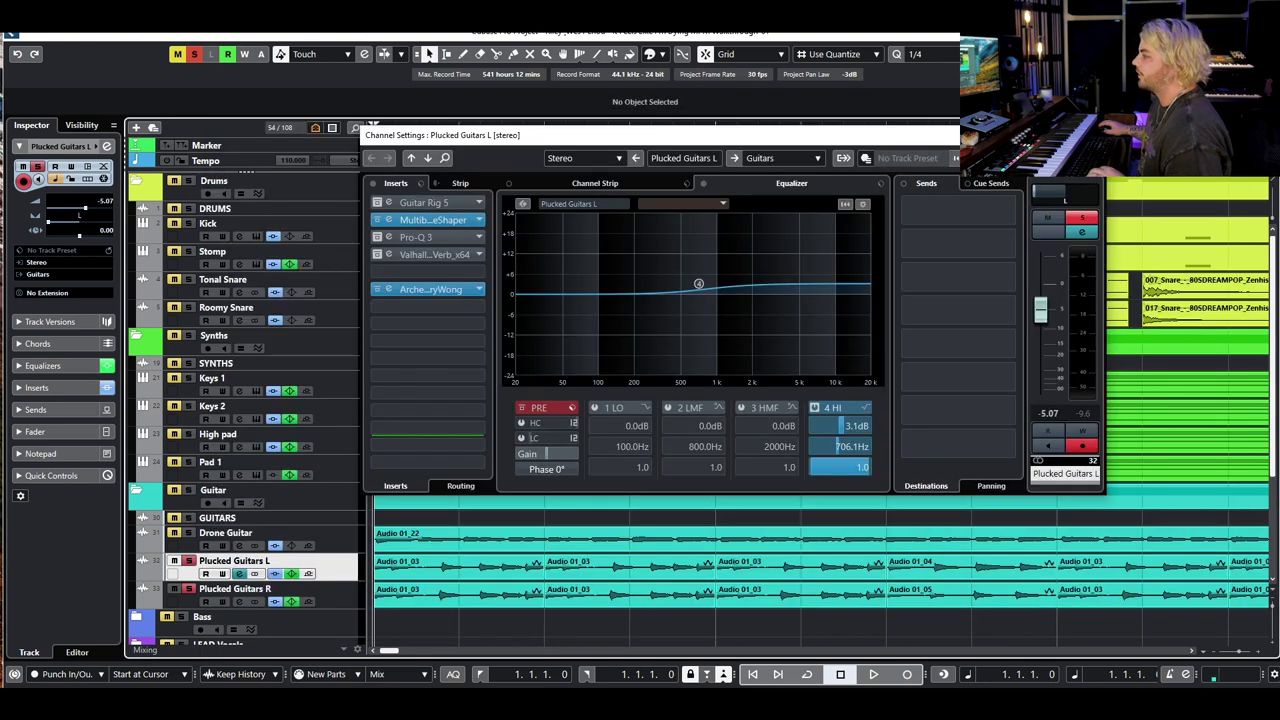
click(1097, 134)
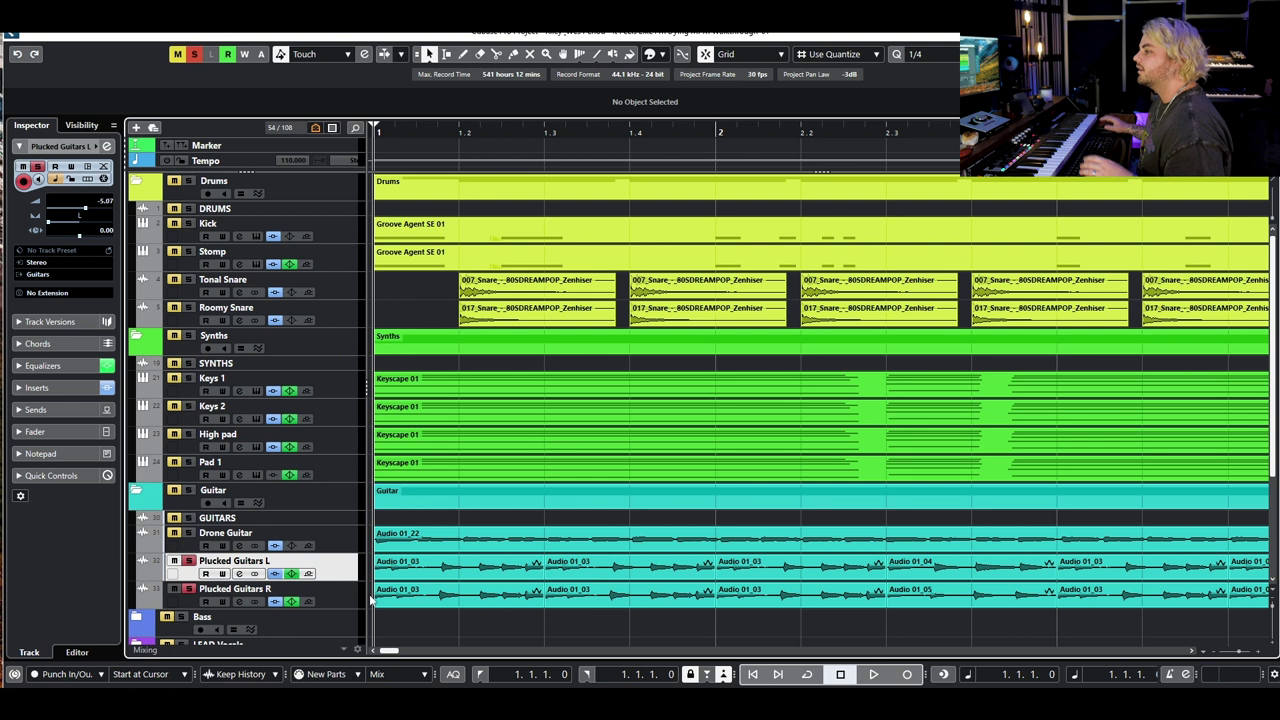
key(space)
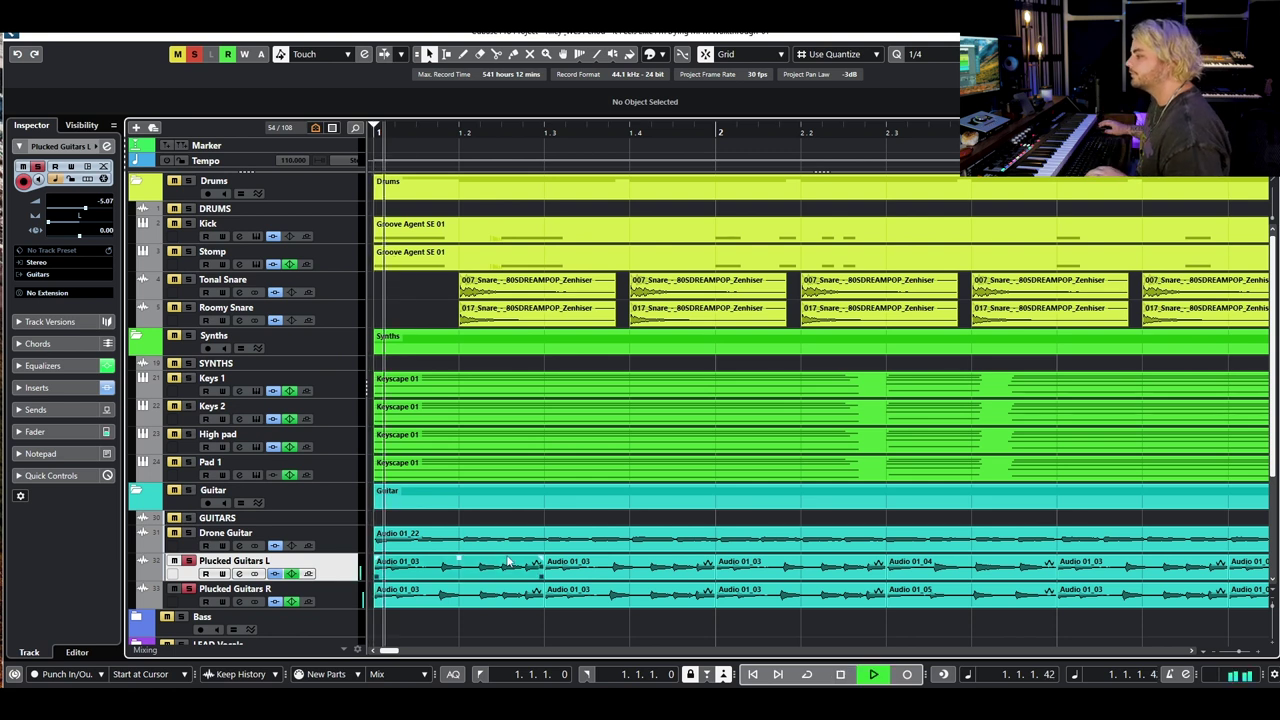
key(g)
click(274, 573)
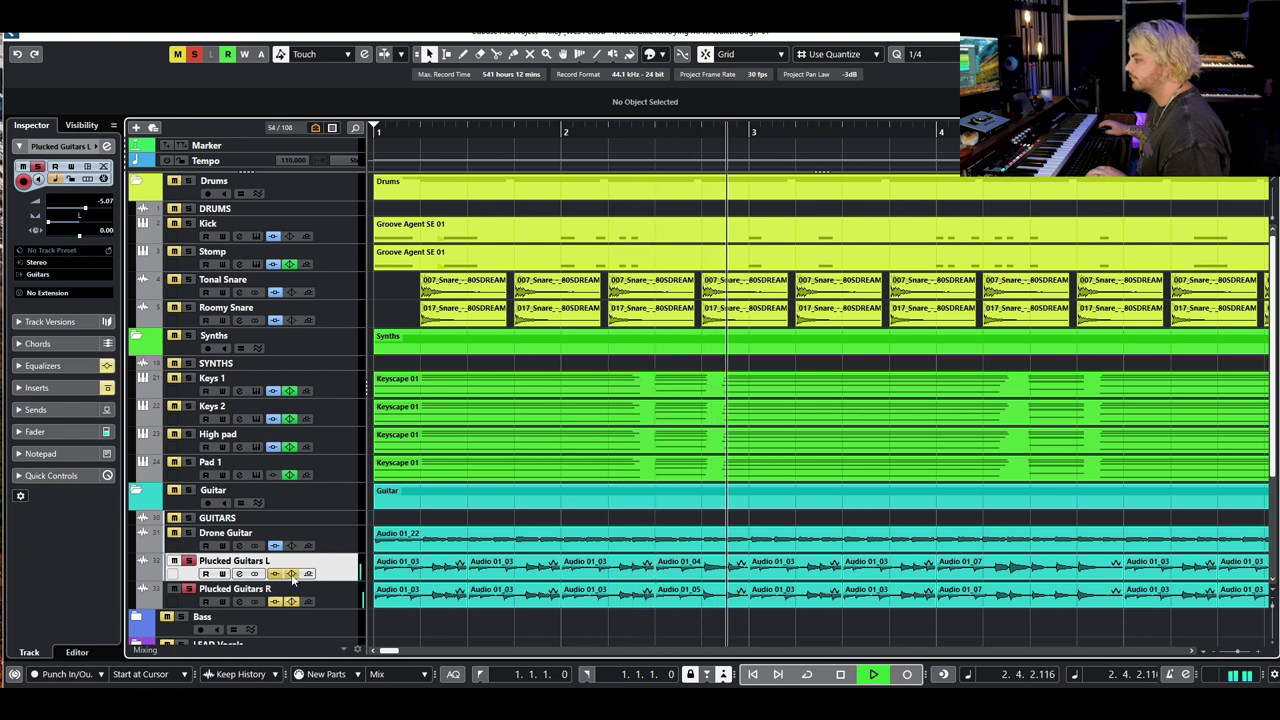
click(274, 573)
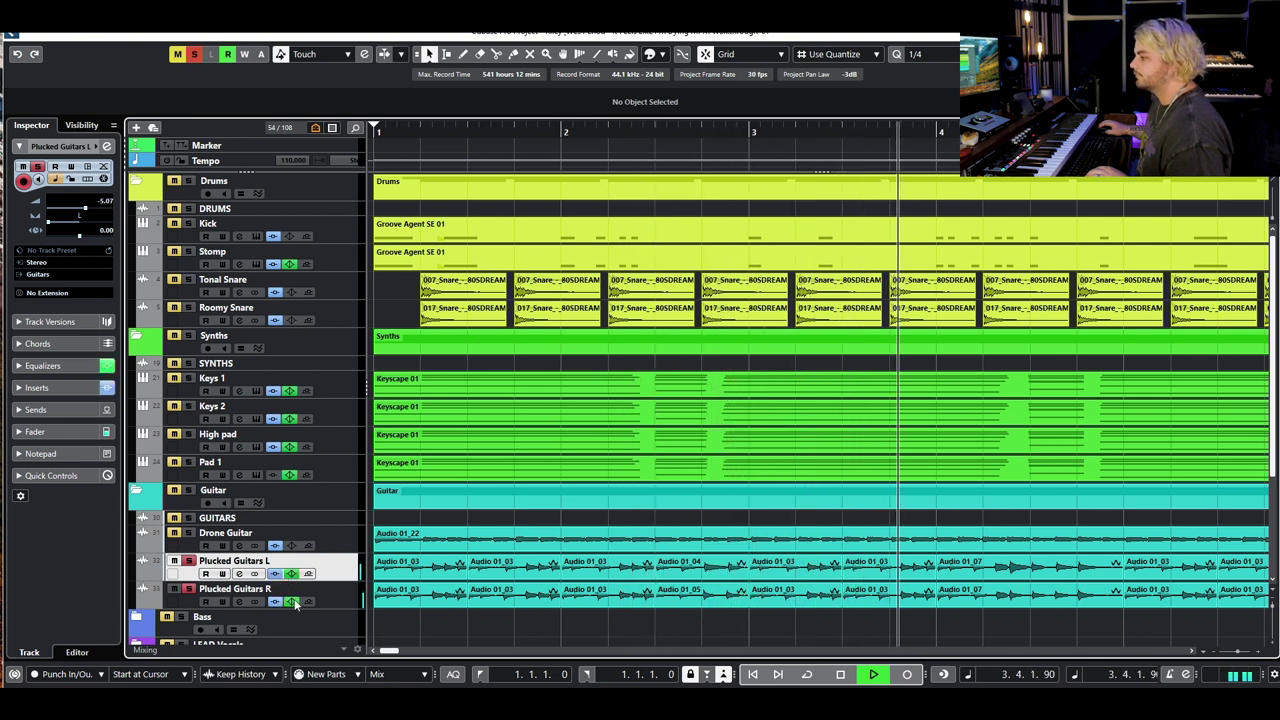
key(g)
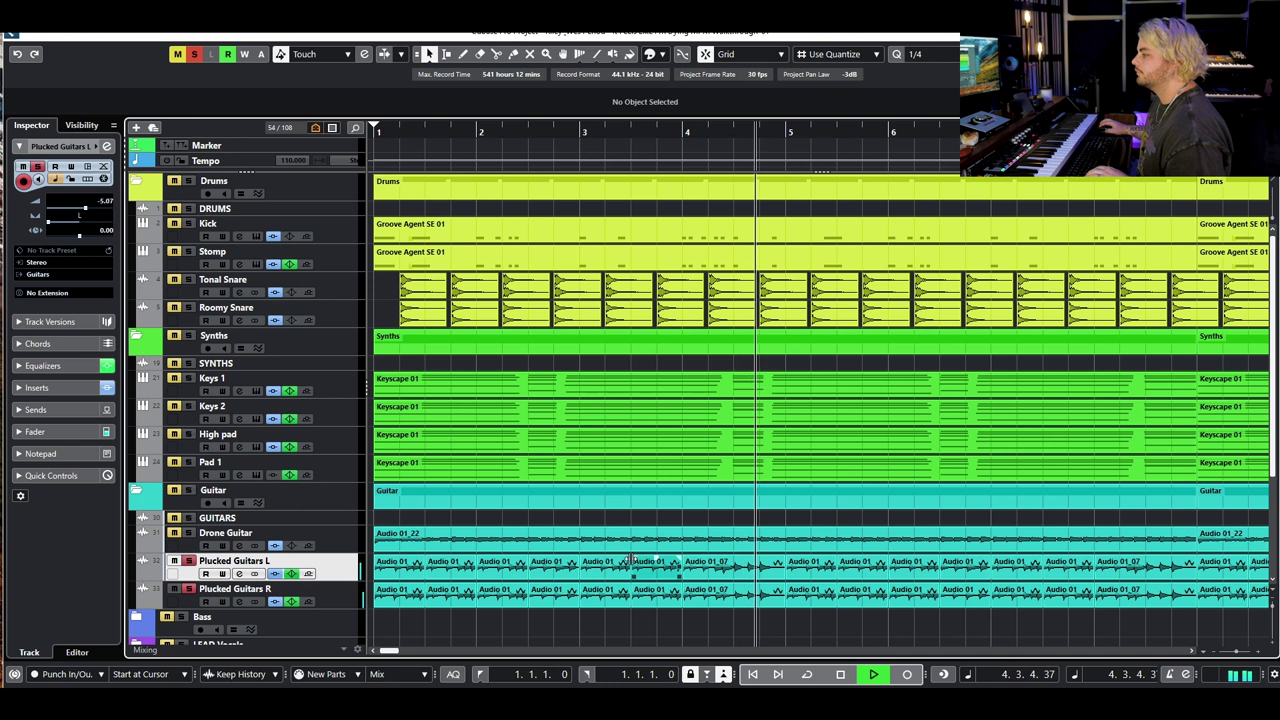
key(space)
Add the Drums and Synths folders to the soloed plucked guitars, play them together from bar 1, and stop
click(188, 181)
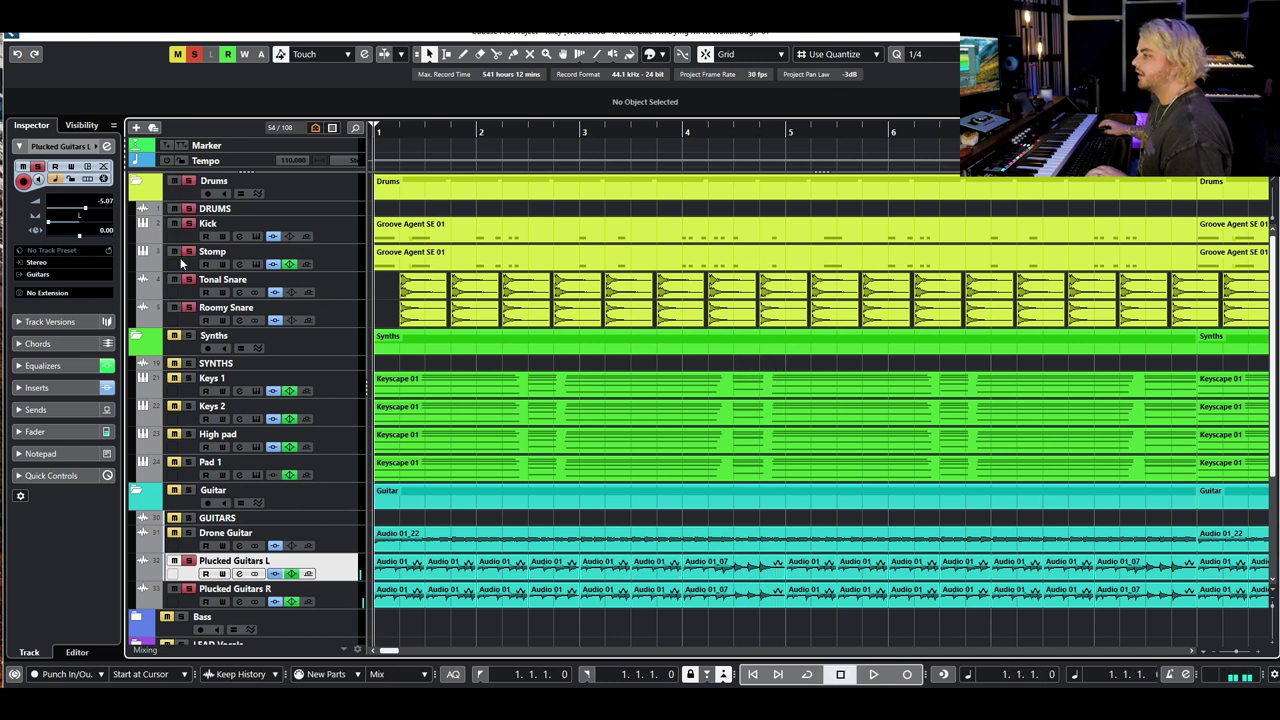
key(h)
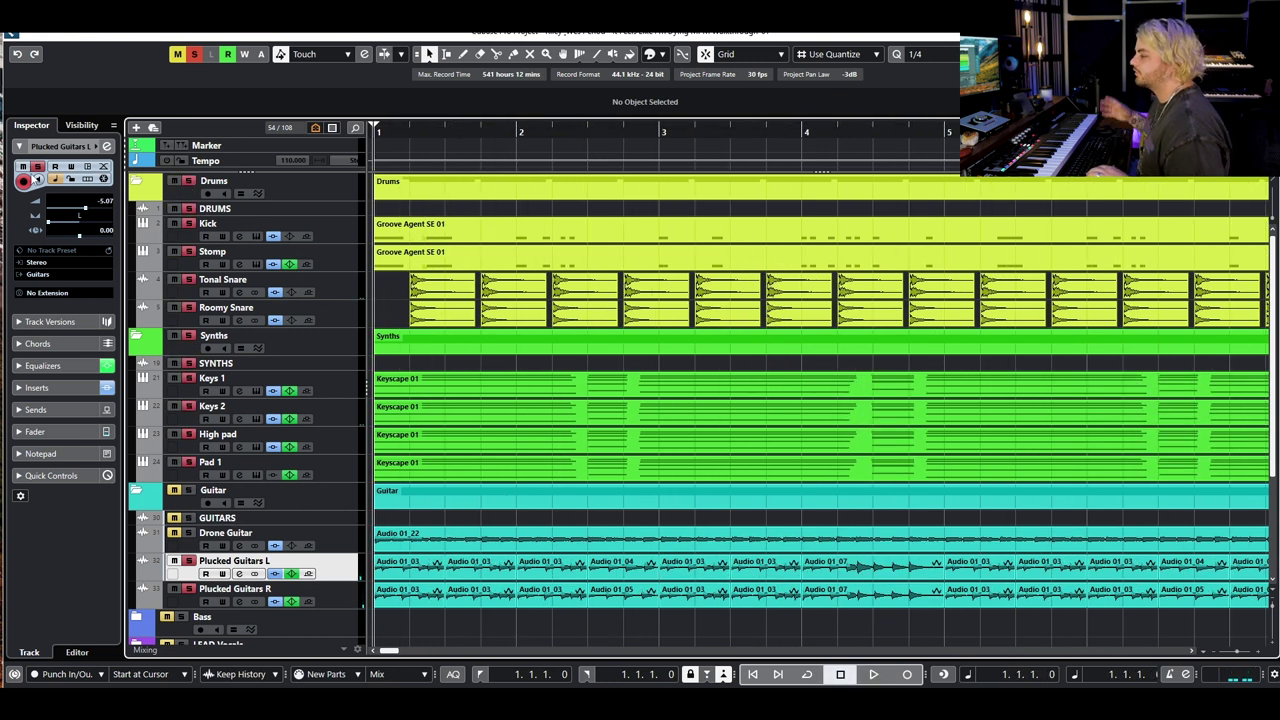
key(space)
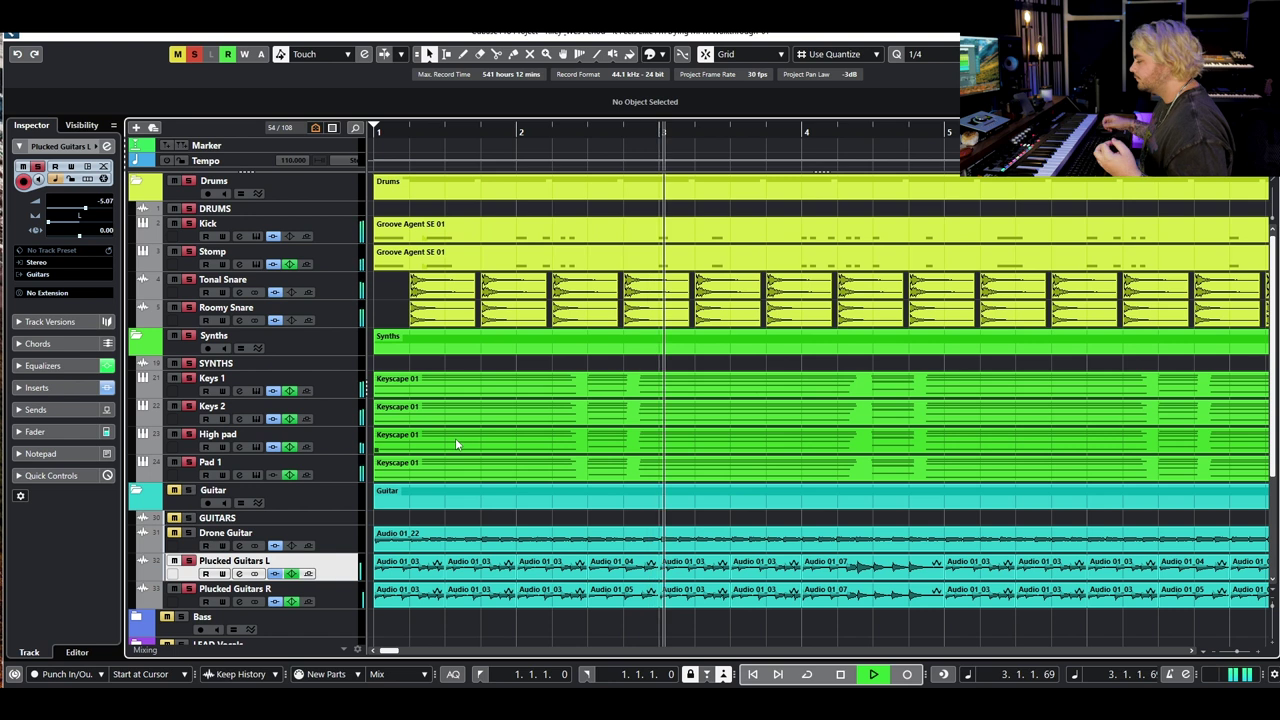
key(space)
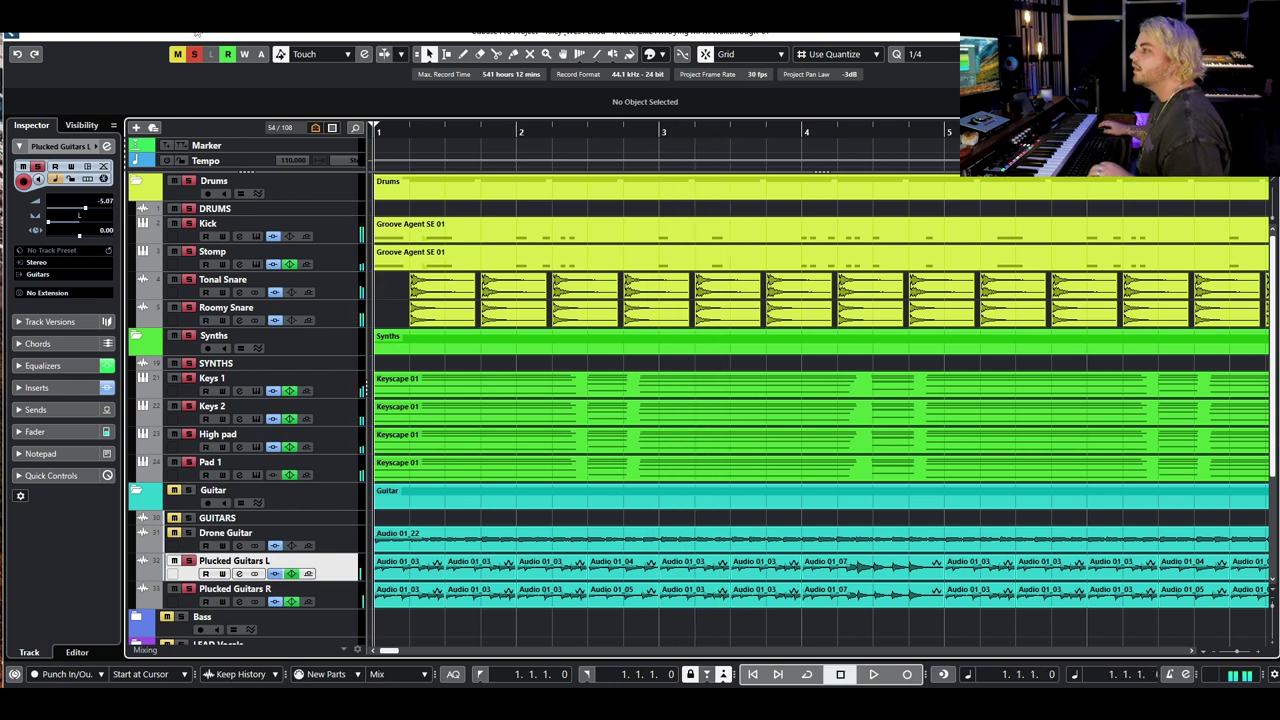
Solo the Drone Guitar alone and inspect the pedals and preset list of its GTR Tool Rack Stereo insert
click(188, 532)
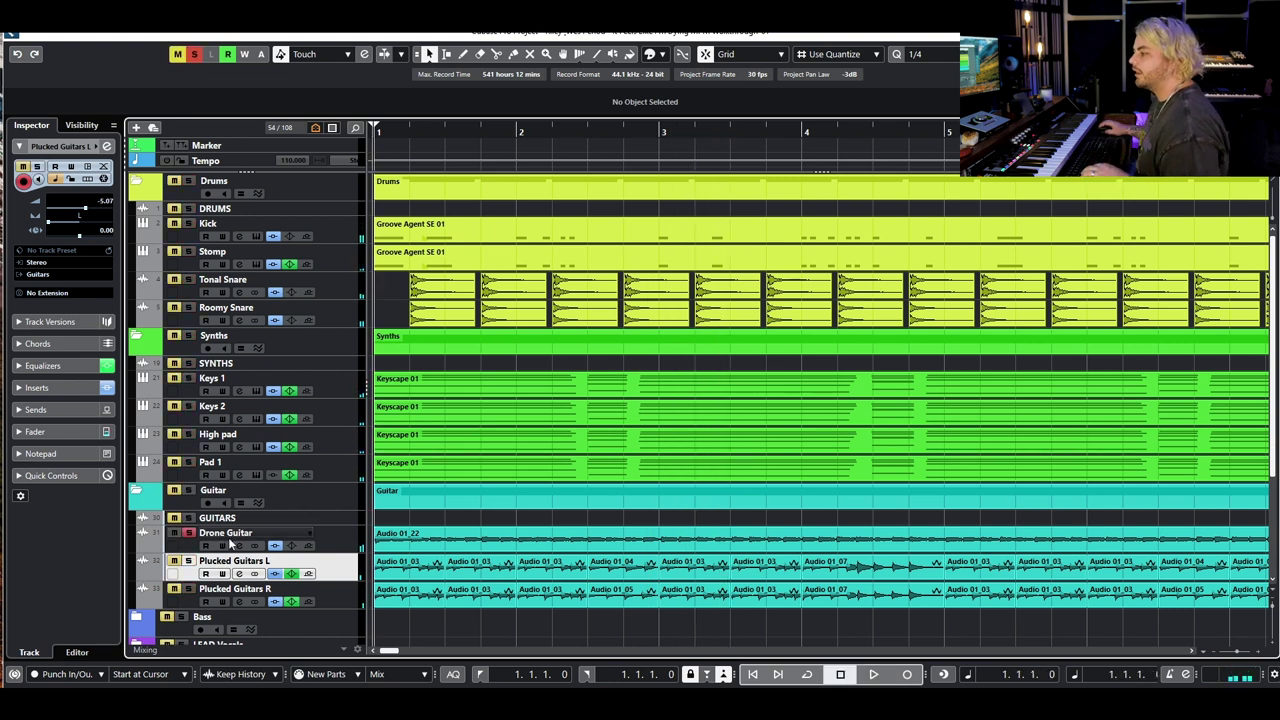
click(238, 545)
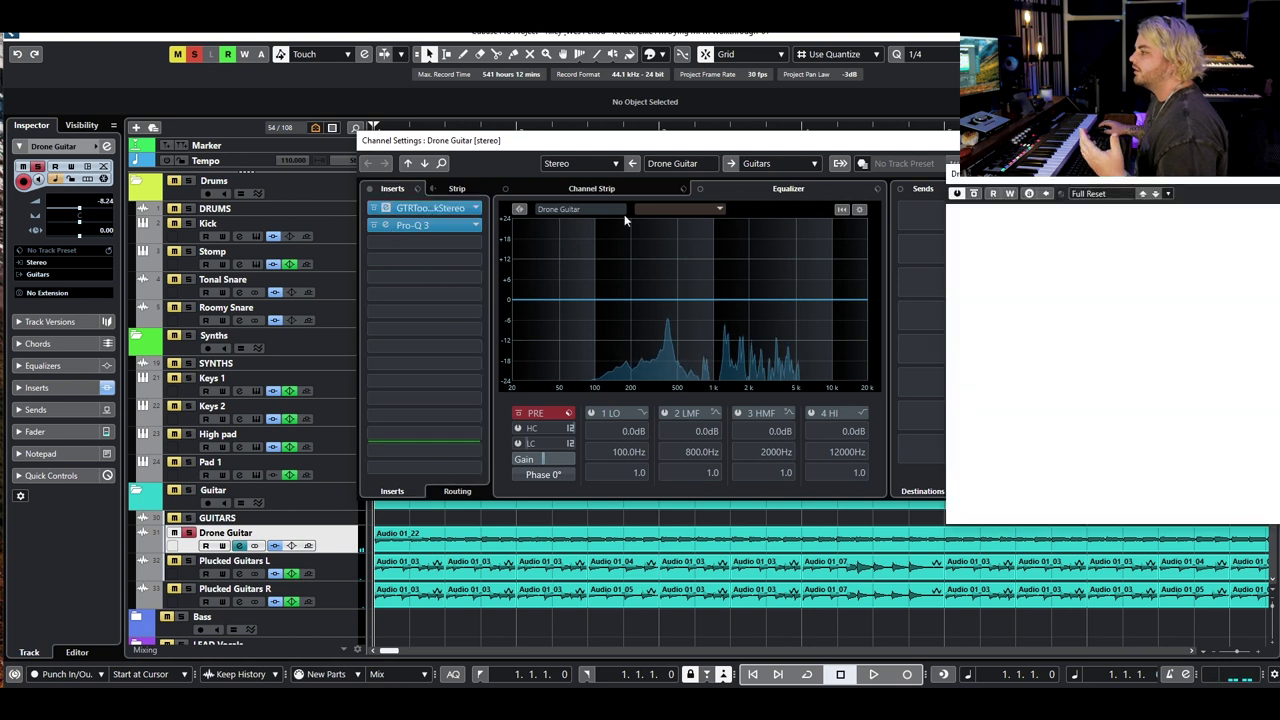
drag(1225, 178, 617, 241)
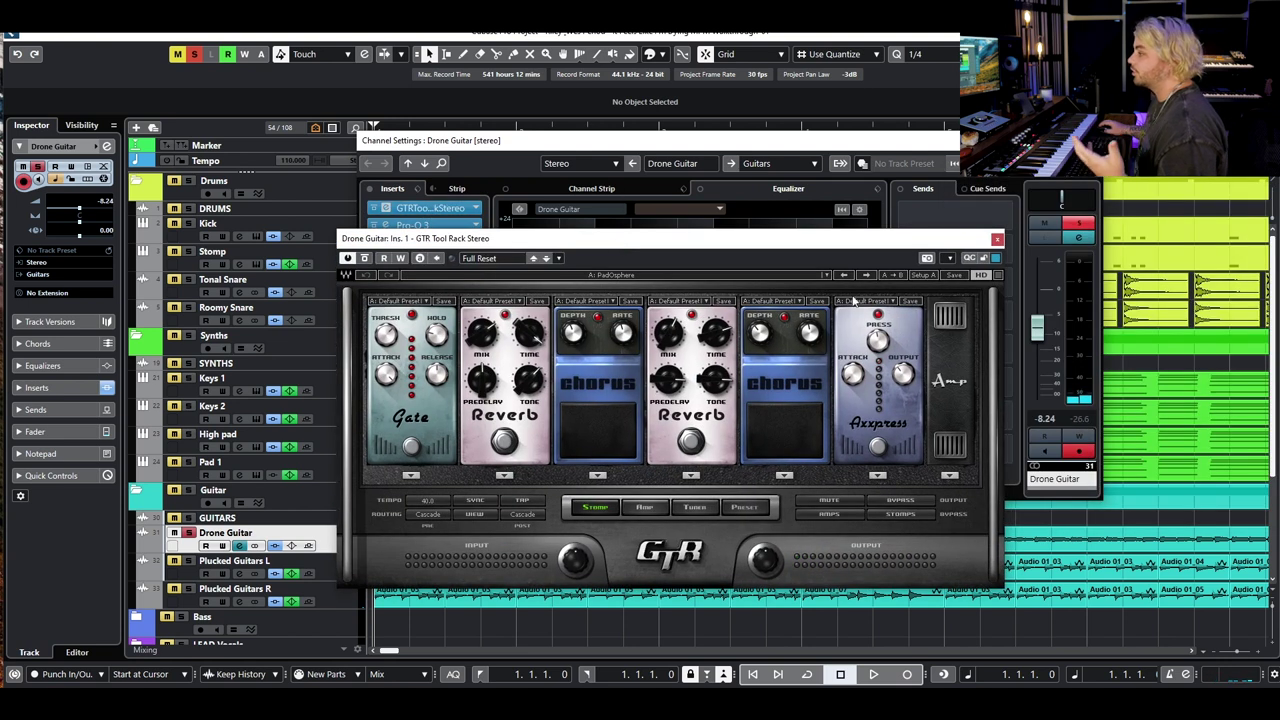
click(752, 507)
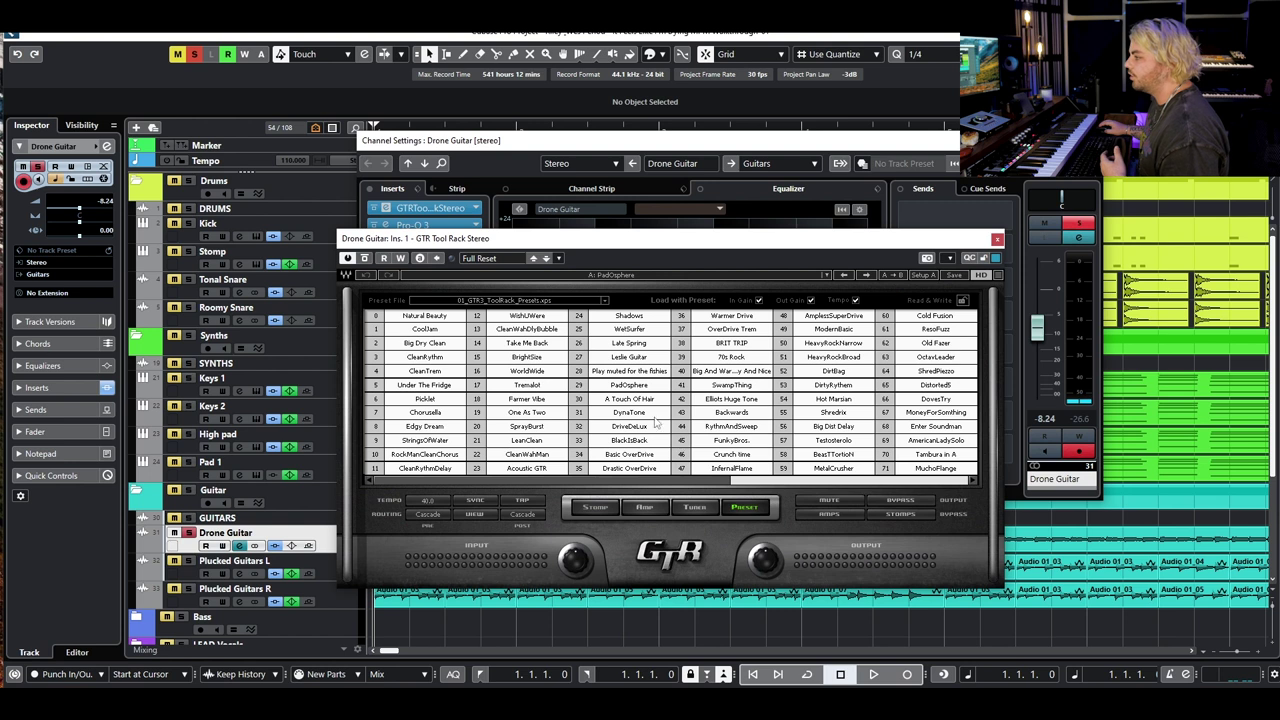
click(997, 239)
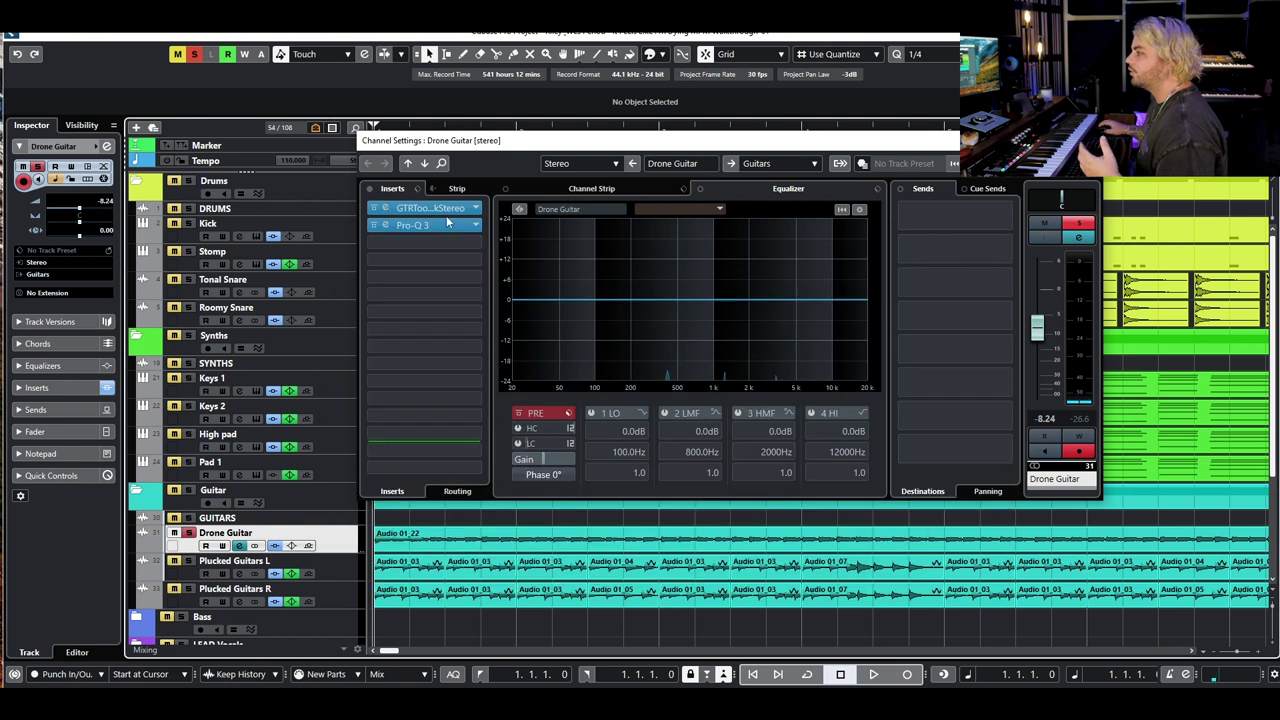
Inspect the Drone Guitar's Pro-Q 3 insert, and close the plug-in and channel settings windows
drag(1174, 157, 622, 229)
click(964, 228)
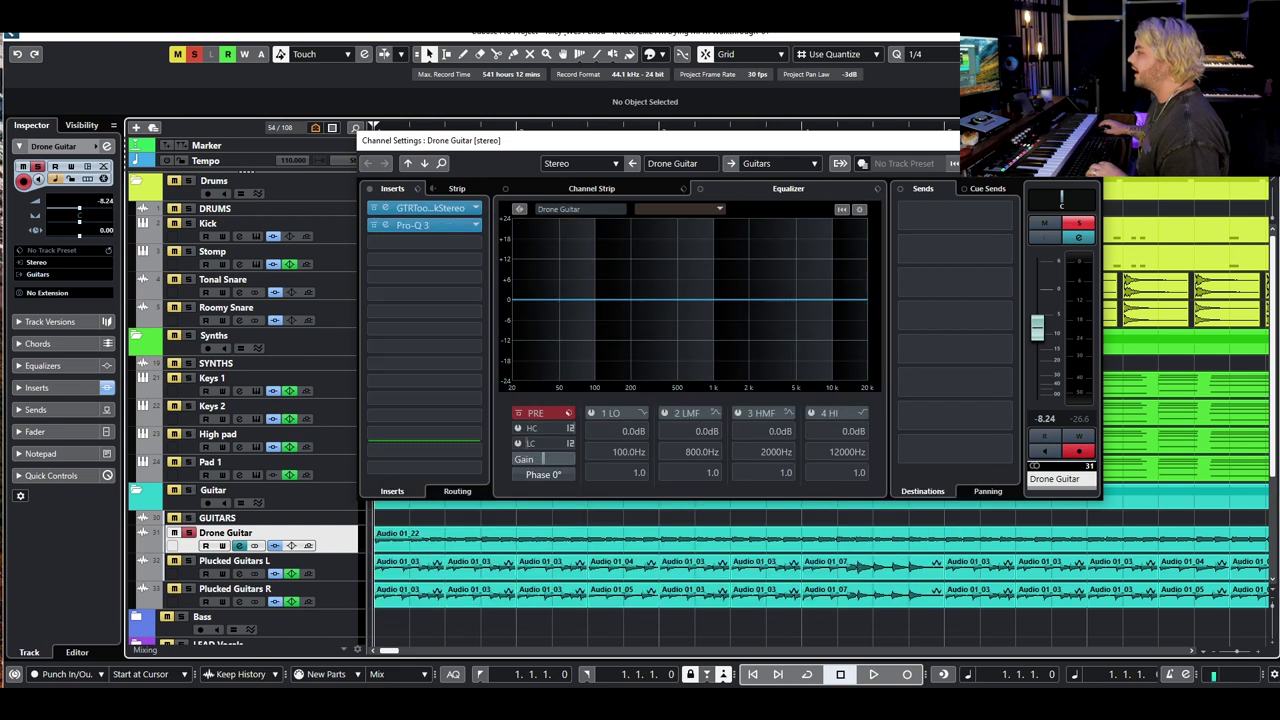
click(1090, 140)
Play the Drone Guitar from bar 1 with its inserts bypassed, re-enable the inserts, and stop
key(h)
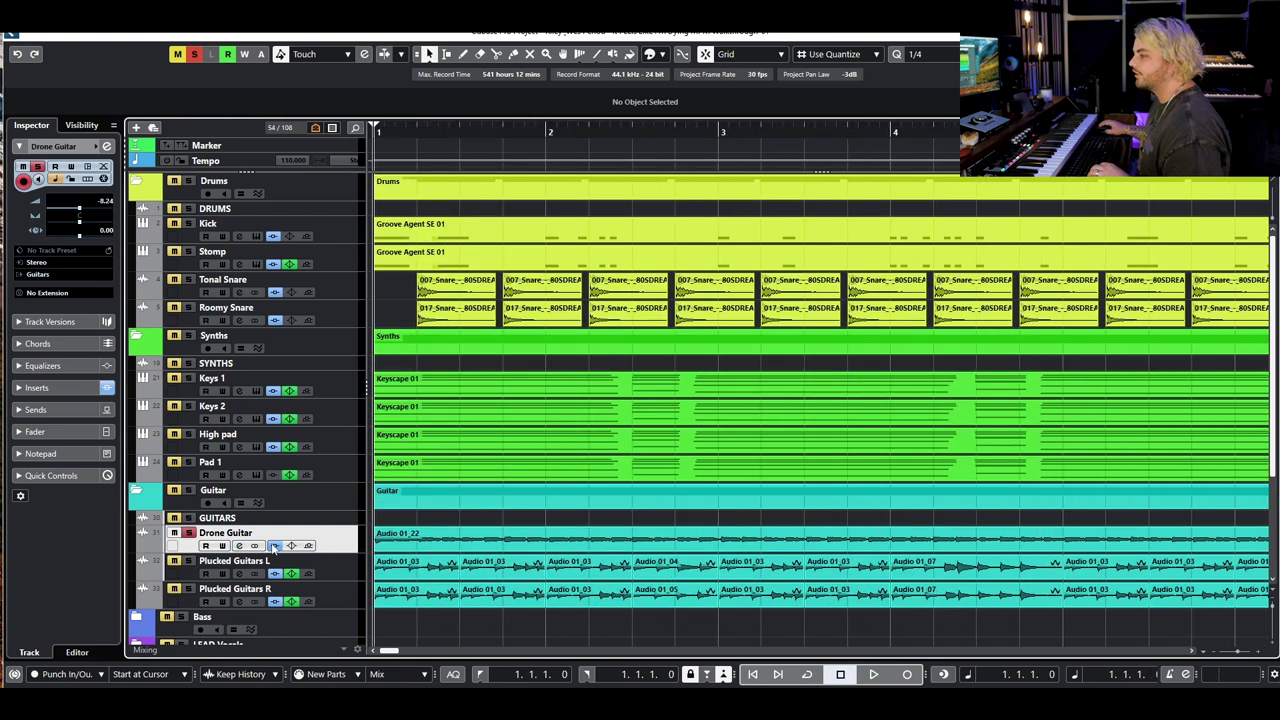
key(space)
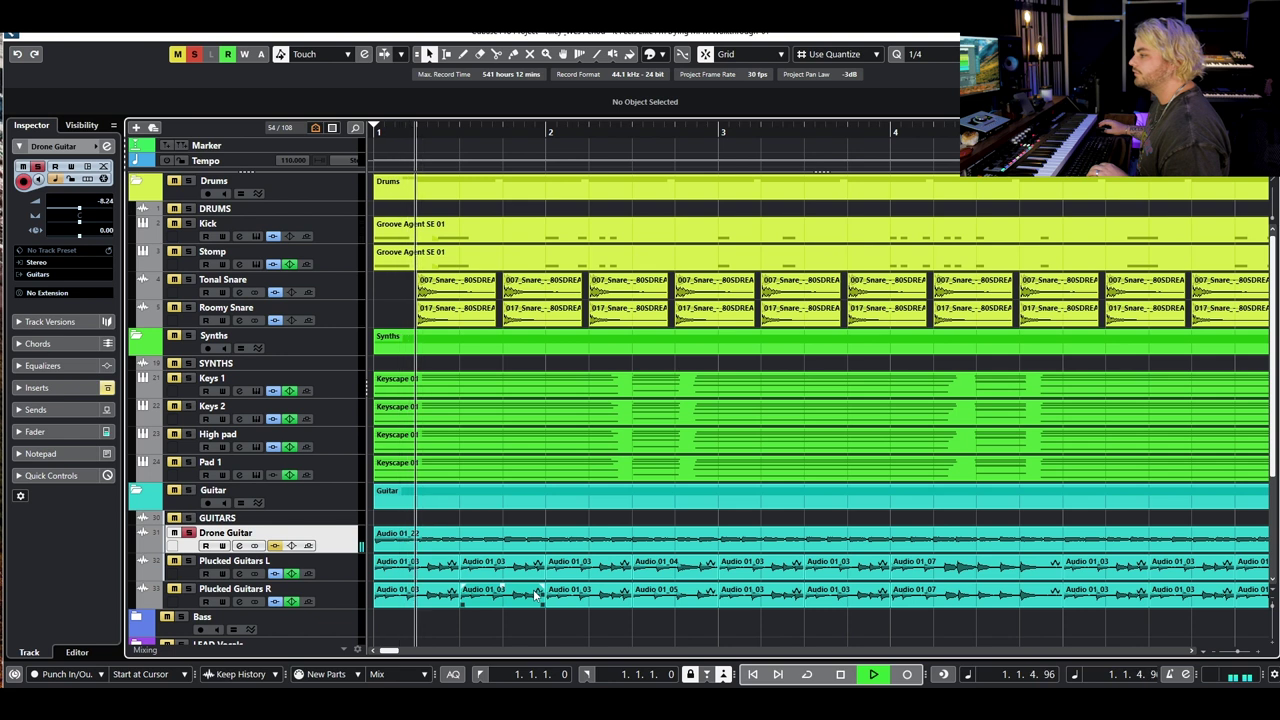
key(space)
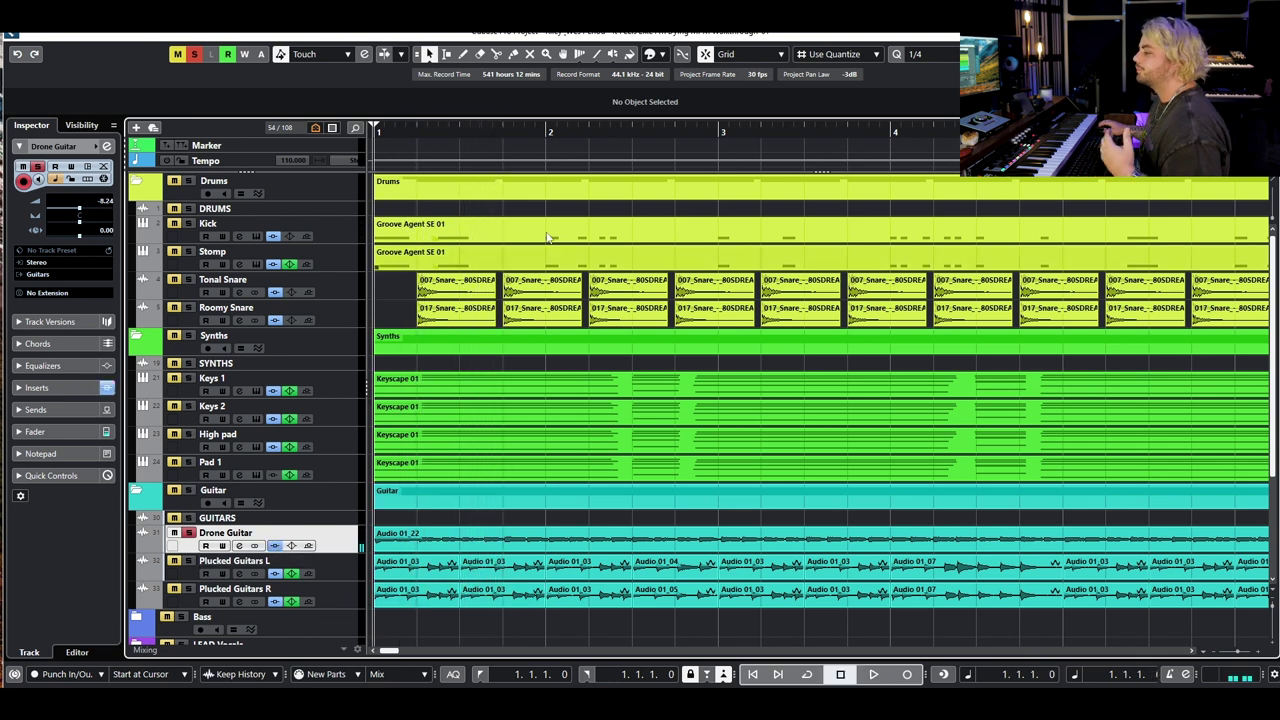
Play the Drone Guitar from bar 1 with its inserts active, briefly view its channel settings, and stop
drag(612, 136, 372, 140)
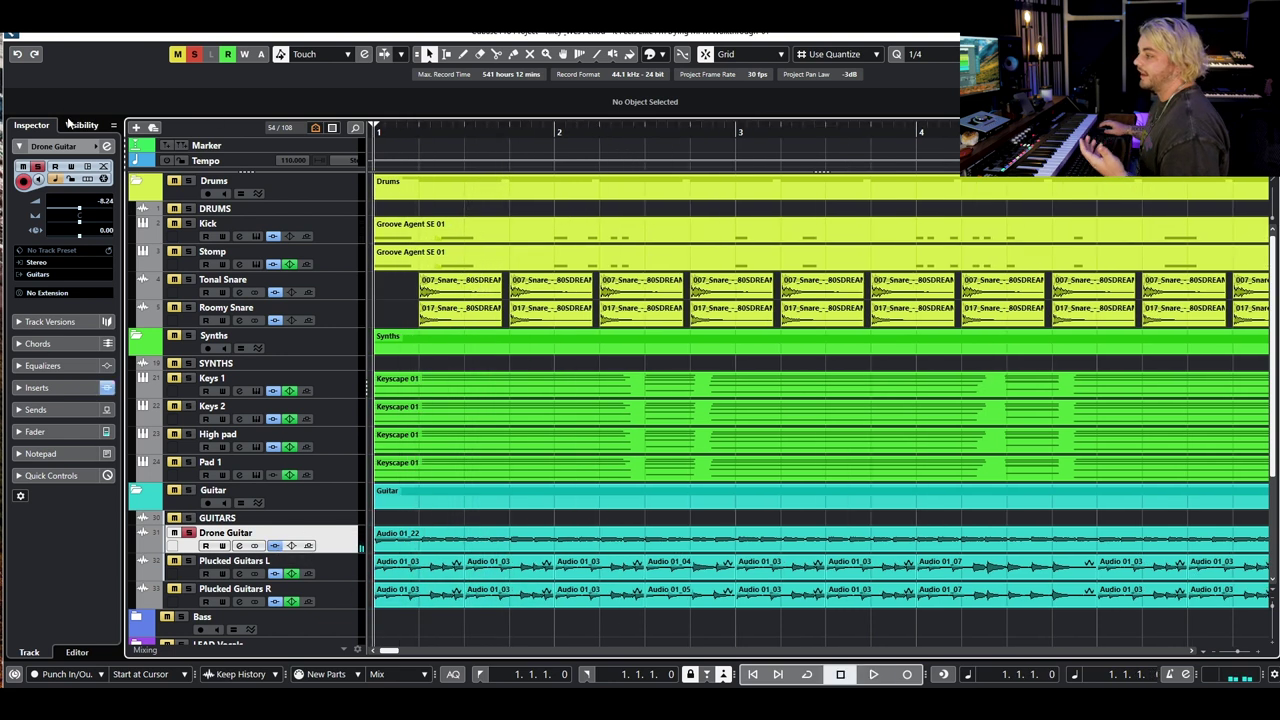
scroll(572, 560, down, 5)
key(space)
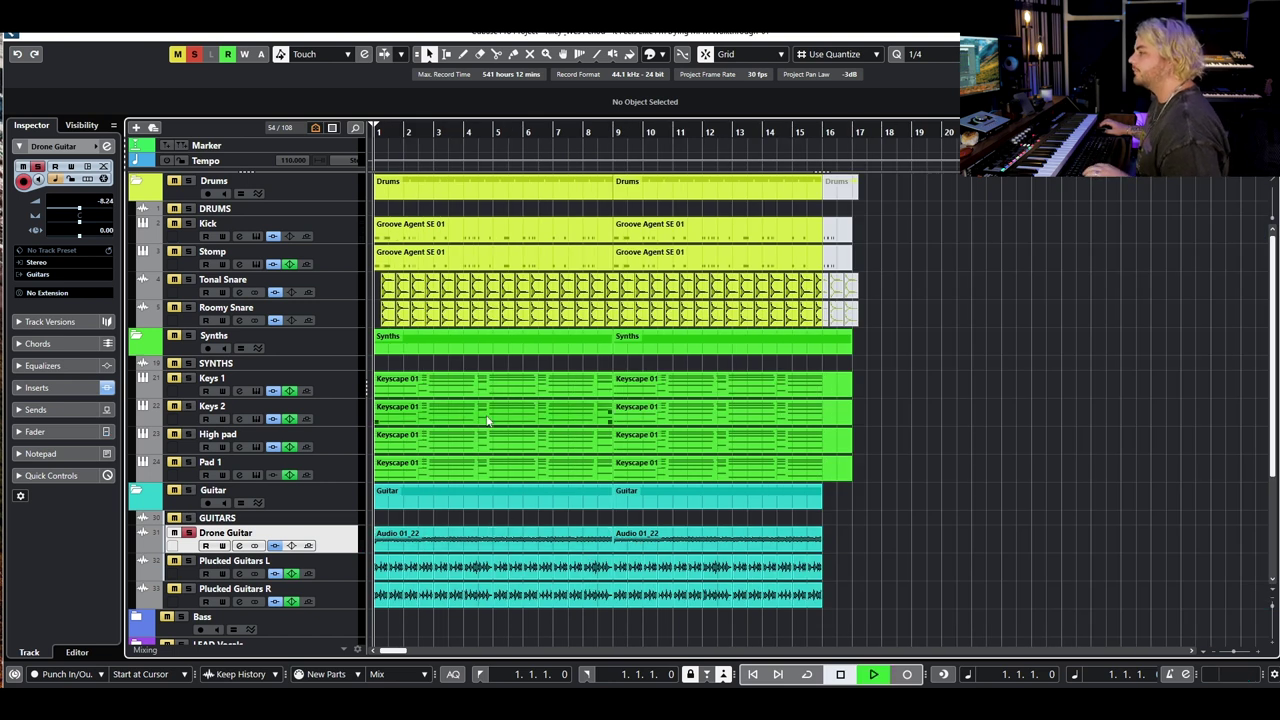
scroll(493, 421, up, 3)
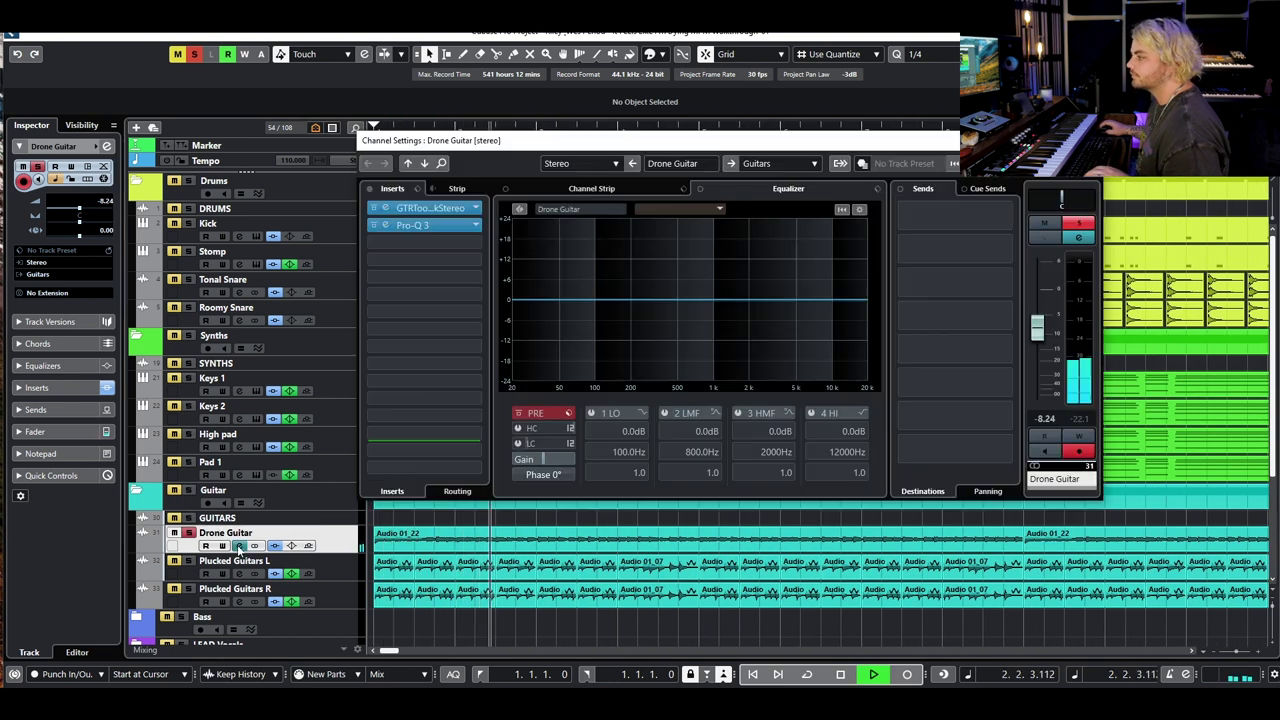
click(239, 545)
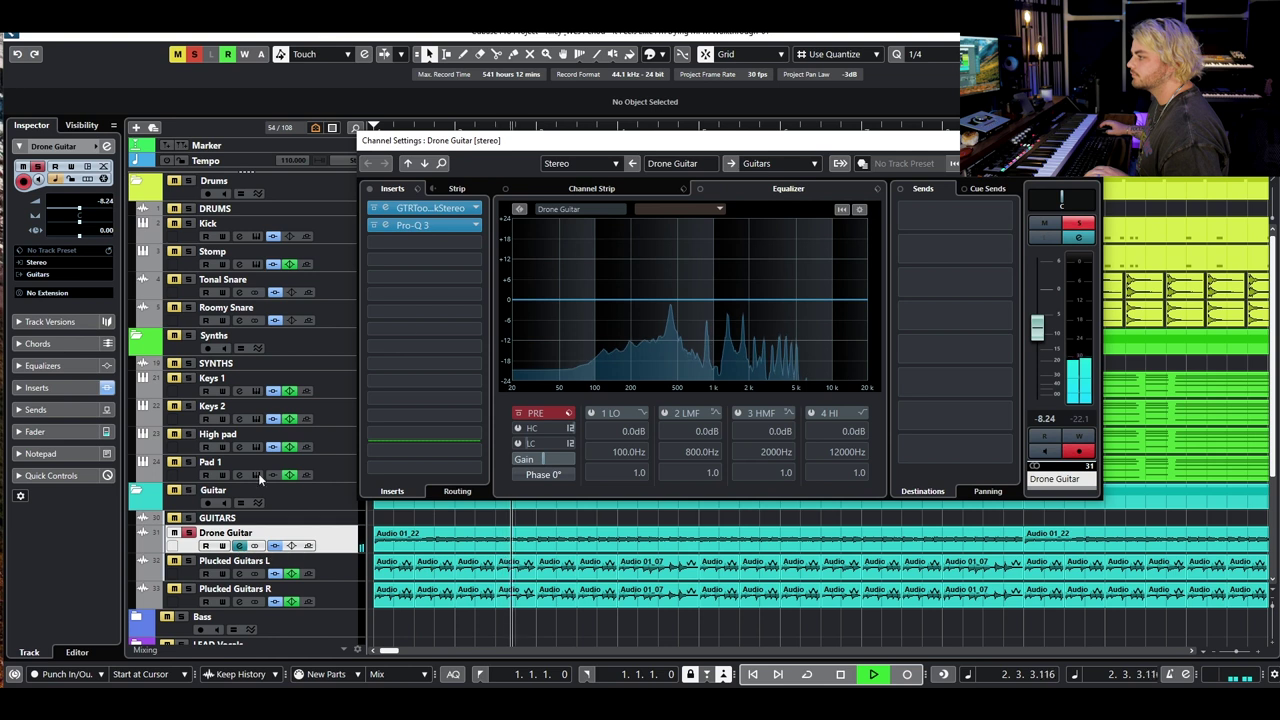
key(Escape)
key(space)
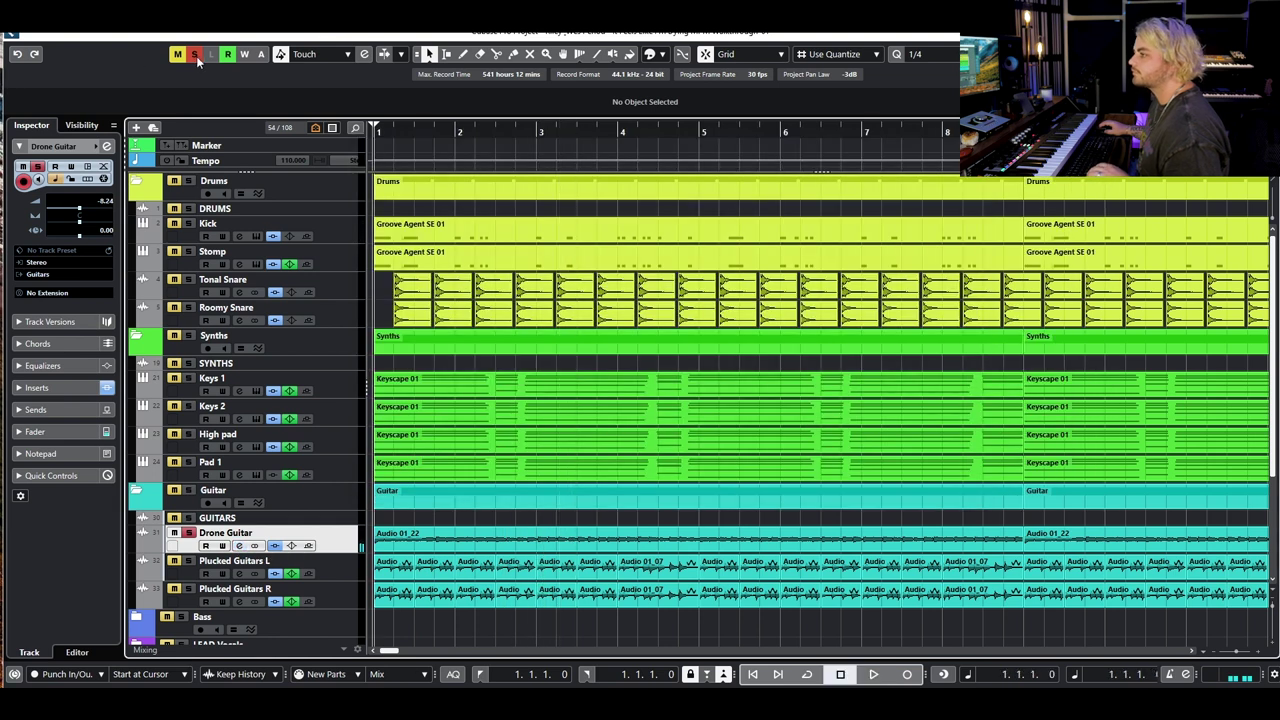
Clear all solos and open the Serum instrument of the Bass Pad track in the Bass folder
key(s)
key(g)
key(g)
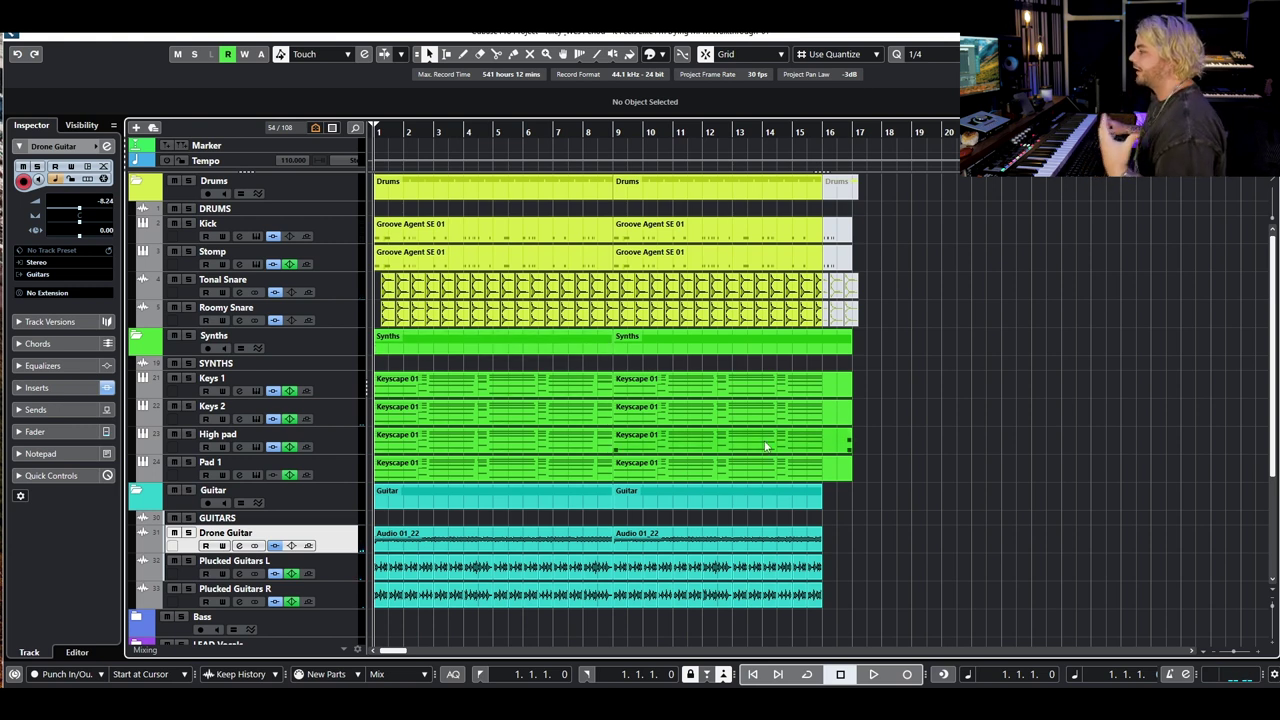
key(h)
key(h)
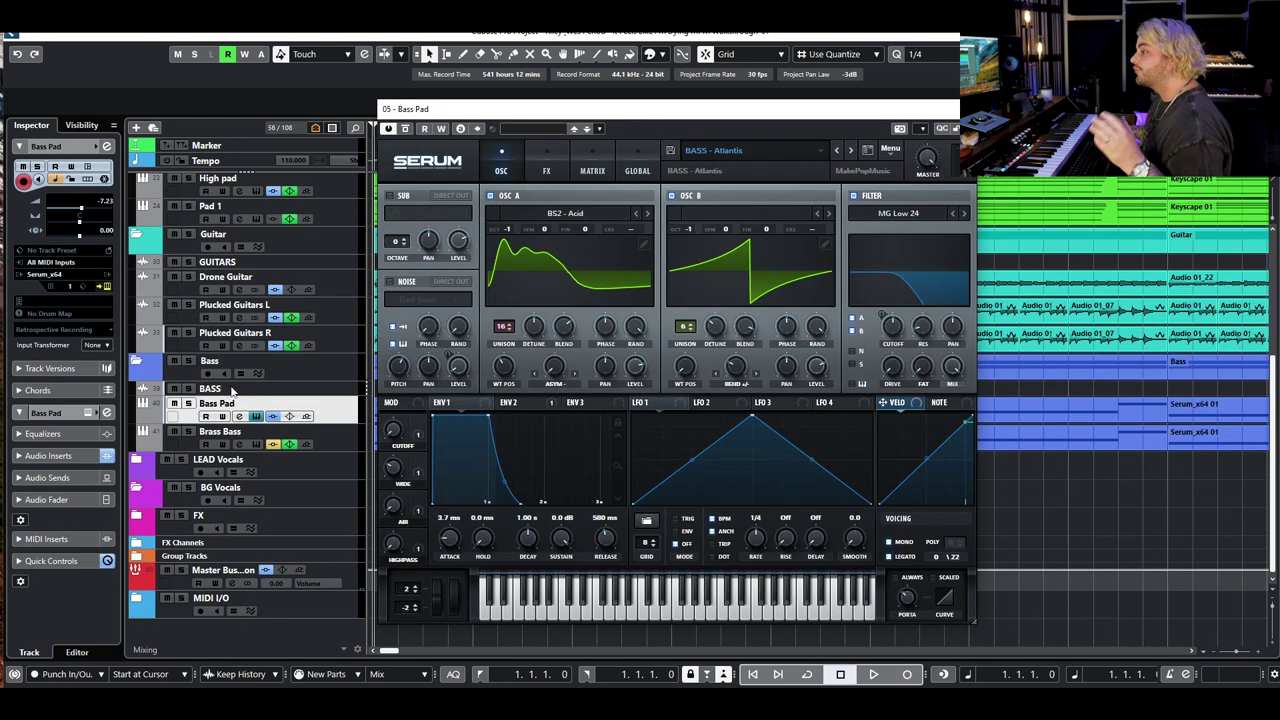
Solo and play the Bass Pad while showing the MakePopMusic preset bank that contains BASS - Atlantis, and stop
click(188, 404)
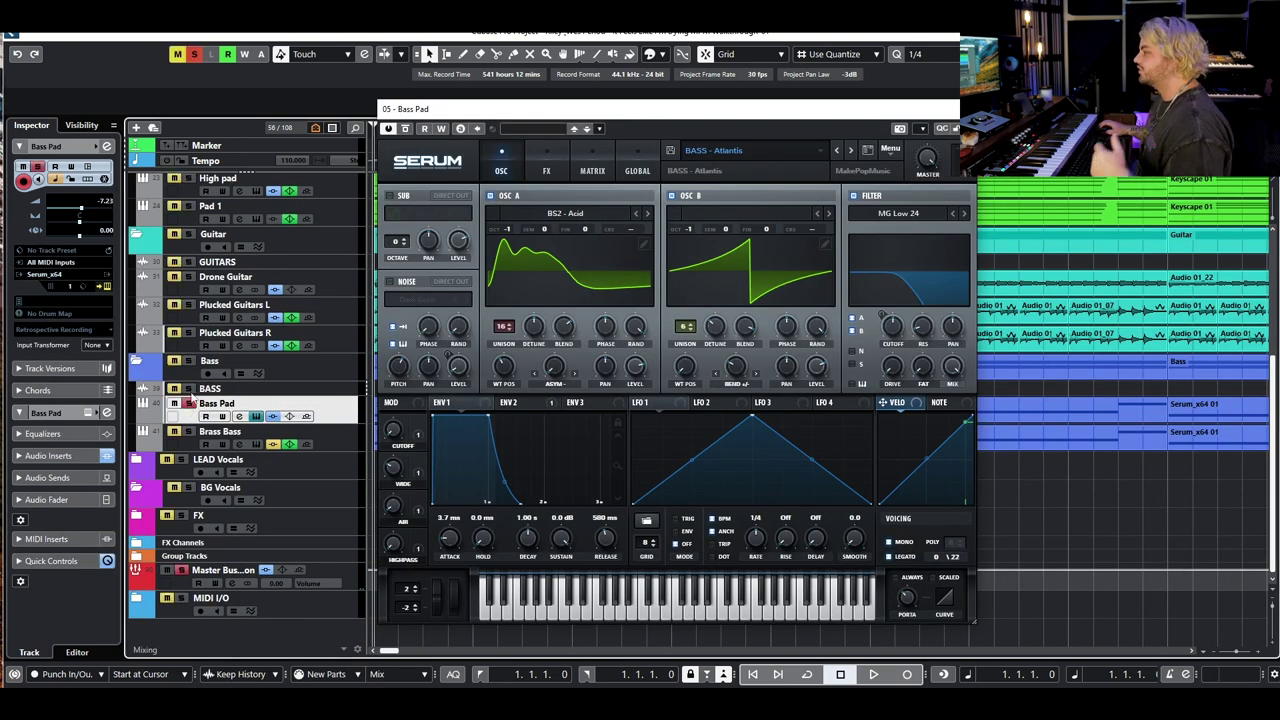
key(space)
drag(684, 117, 722, 110)
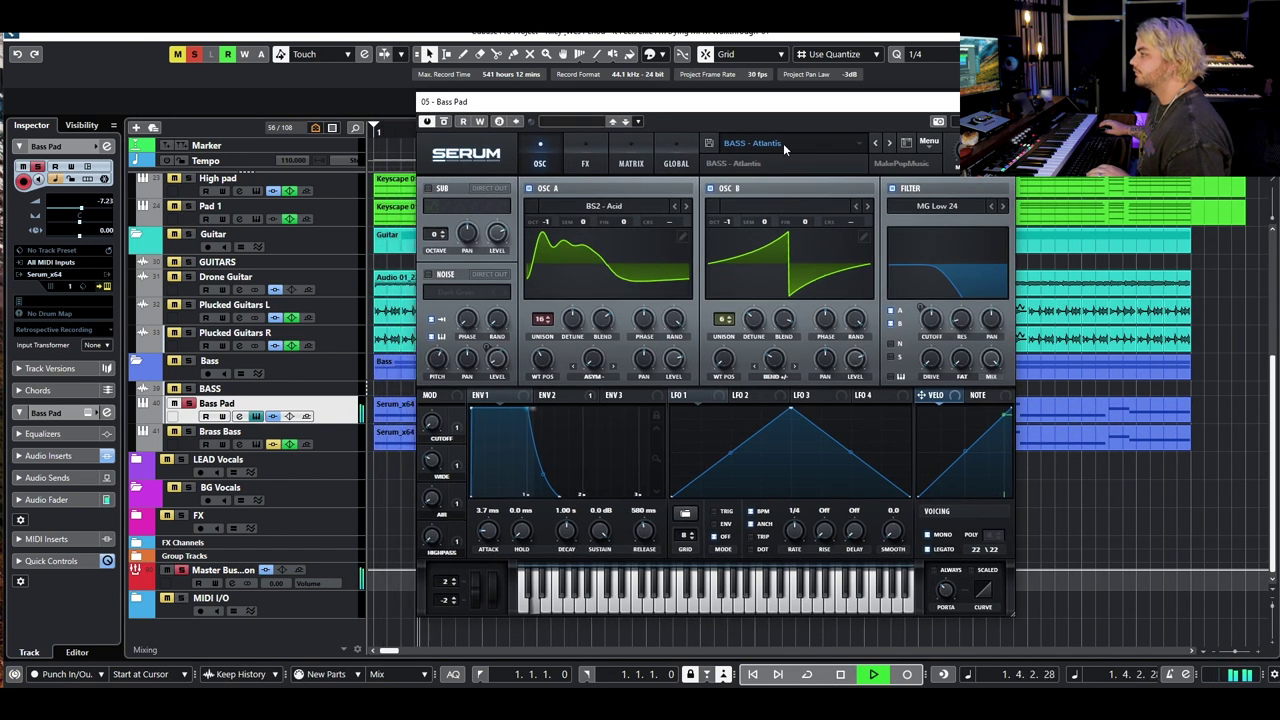
click(783, 143)
mouse_move(834, 539)
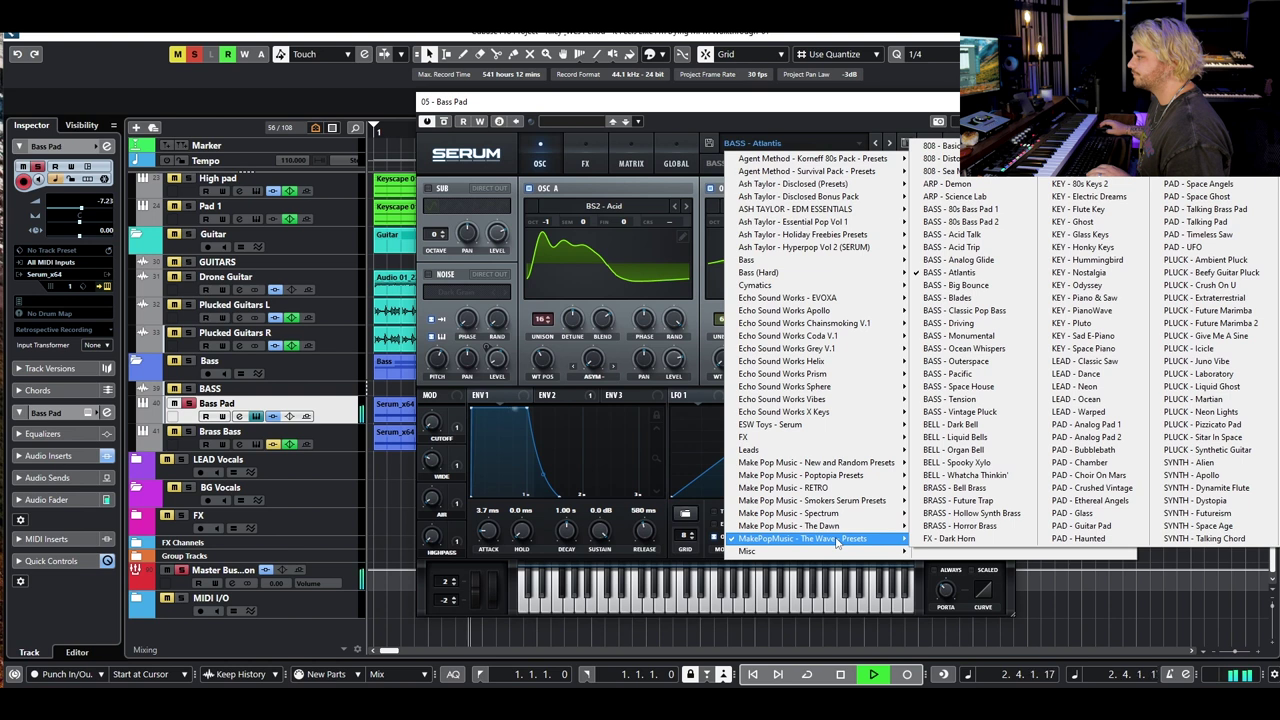
click(817, 126)
key(space)
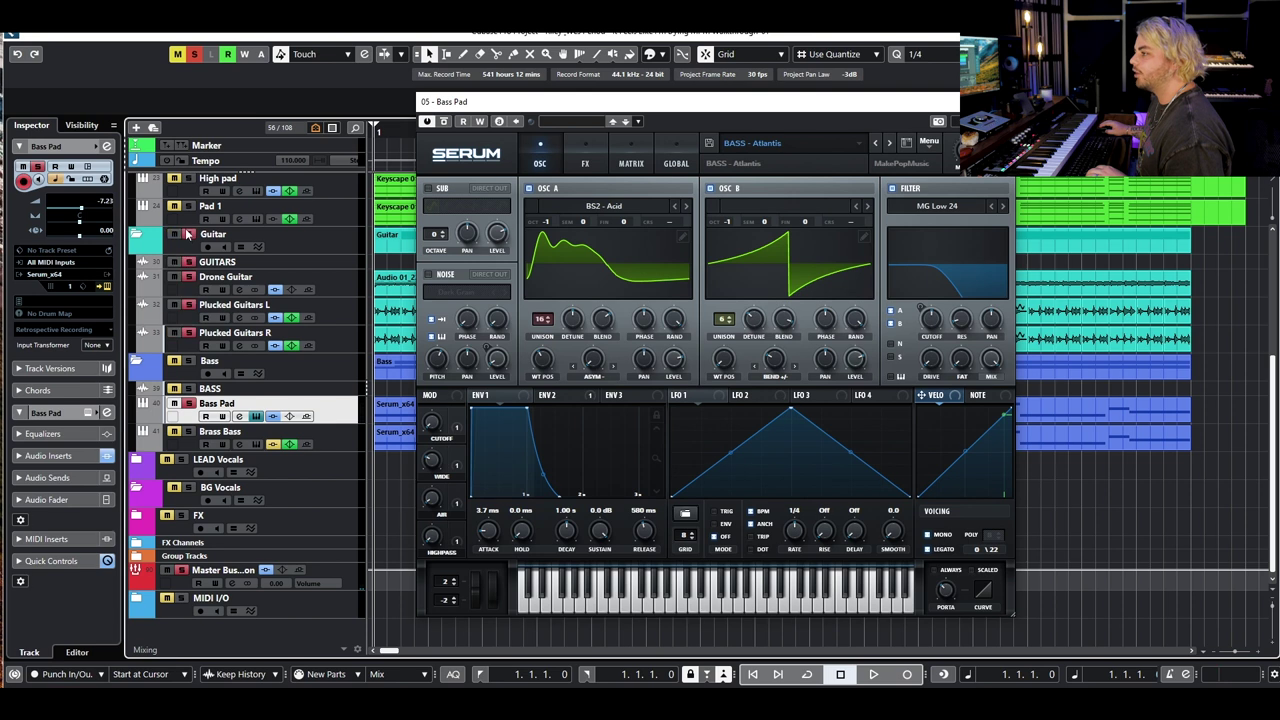
Solo the Synths and Drums folders alongside the guitars and Bass Pad, and play them together from bar 1
scroll(195, 252, up, 3)
click(188, 338)
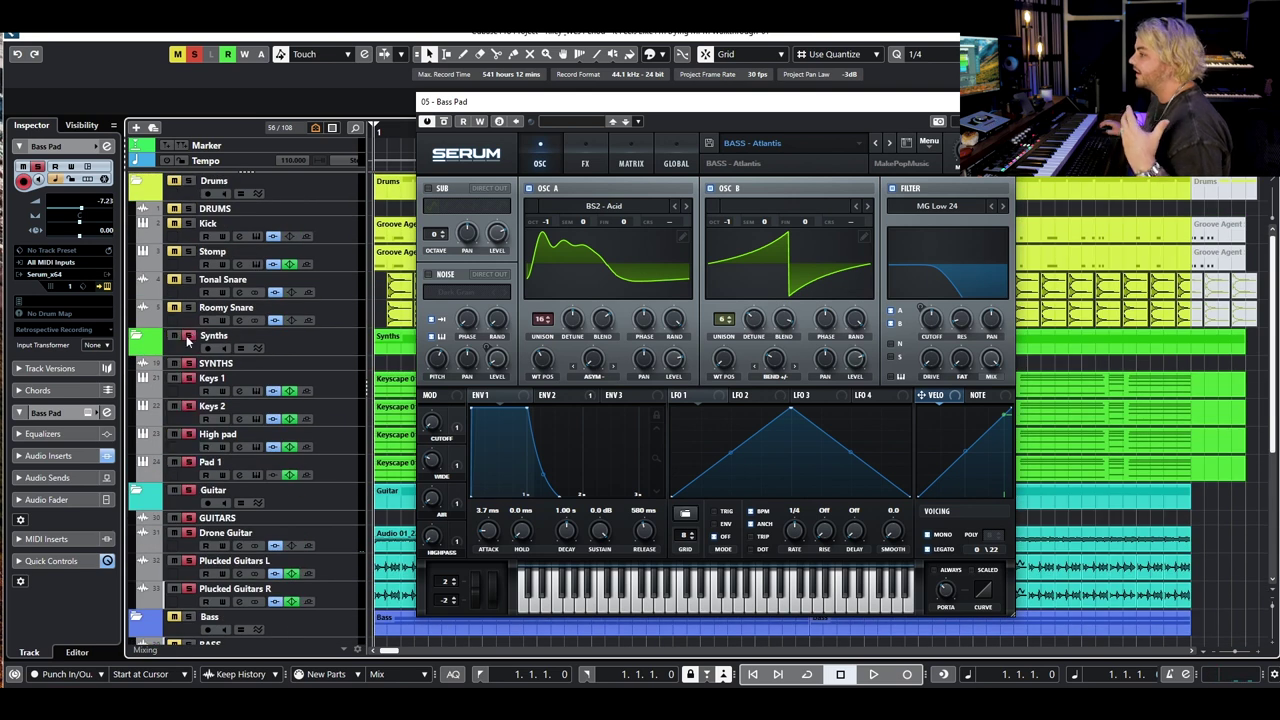
click(190, 183)
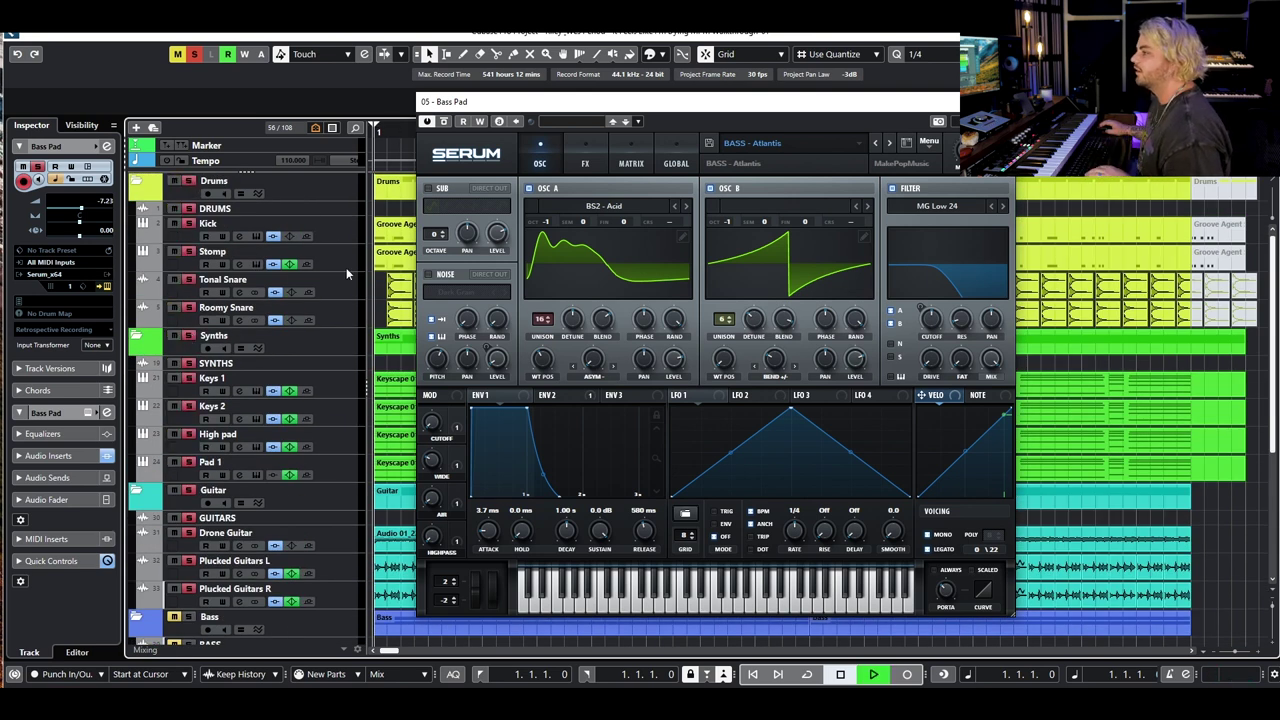
scroll(344, 420, down, 2)
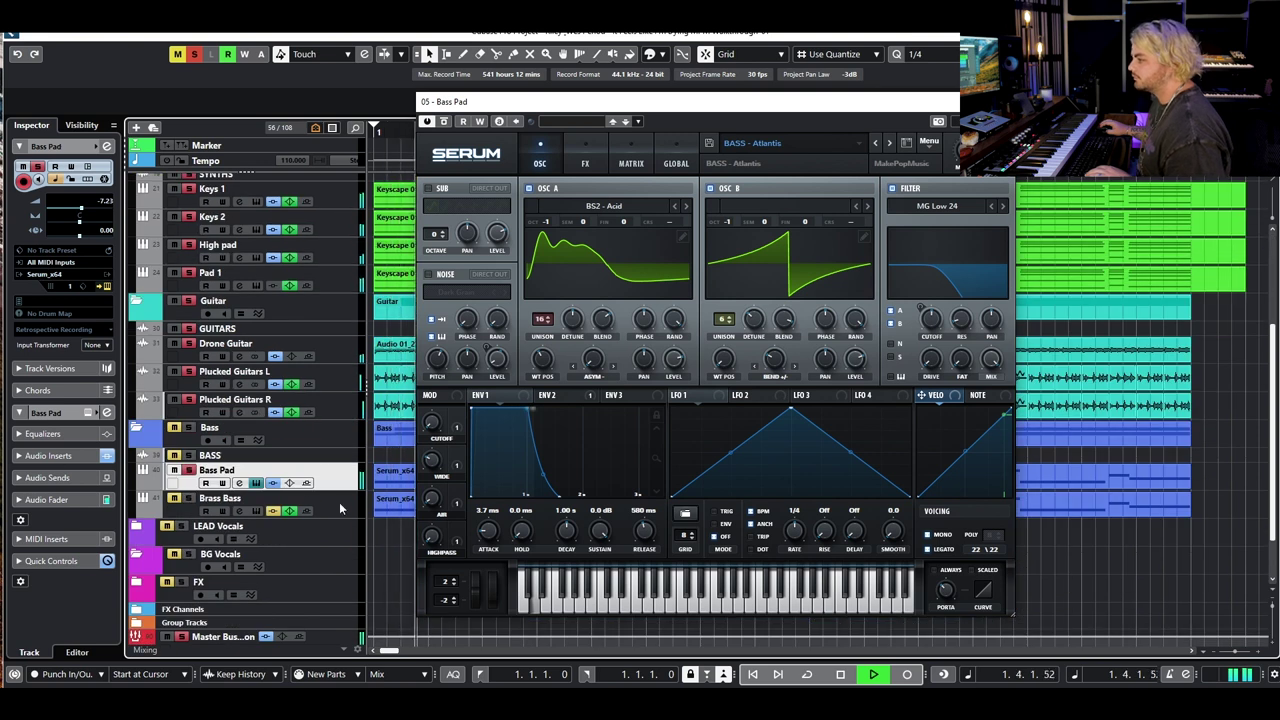
click(239, 483)
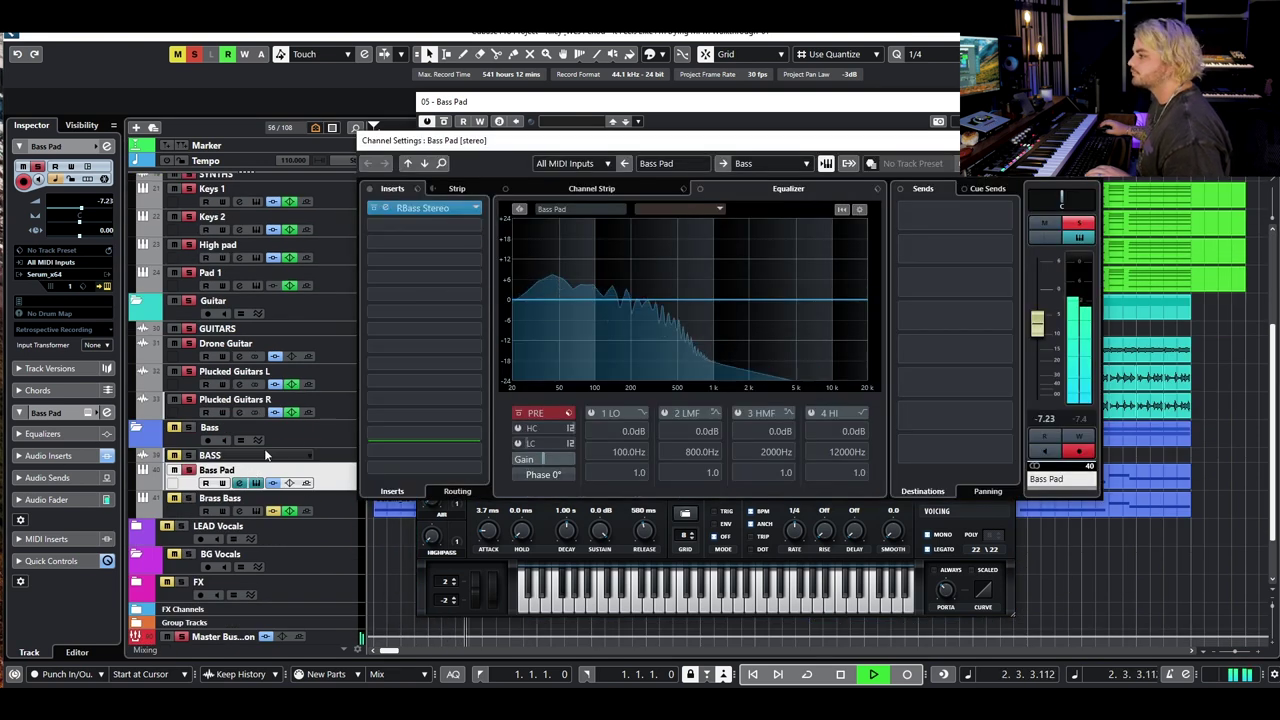
key(space)
click(197, 55)
click(197, 56)
click(442, 208)
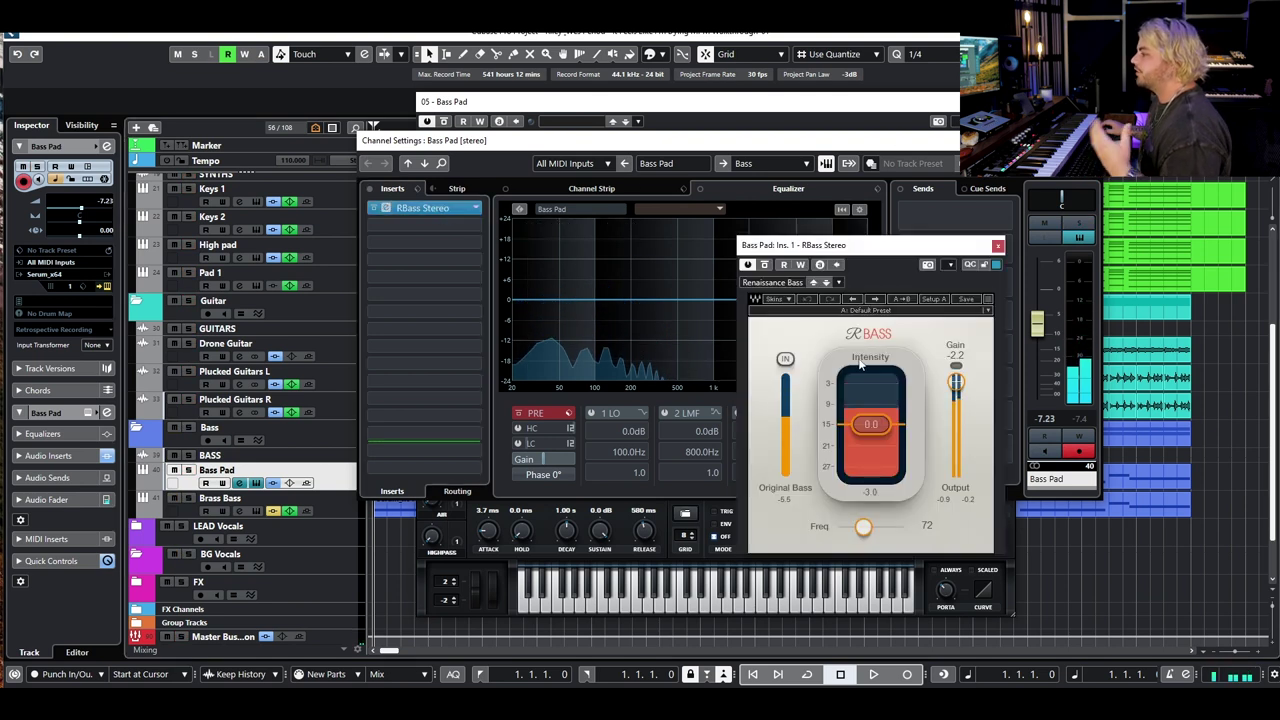
Close the Bass Pad's RBass insert, channel settings and Serum windows to return to the arrangement
click(997, 246)
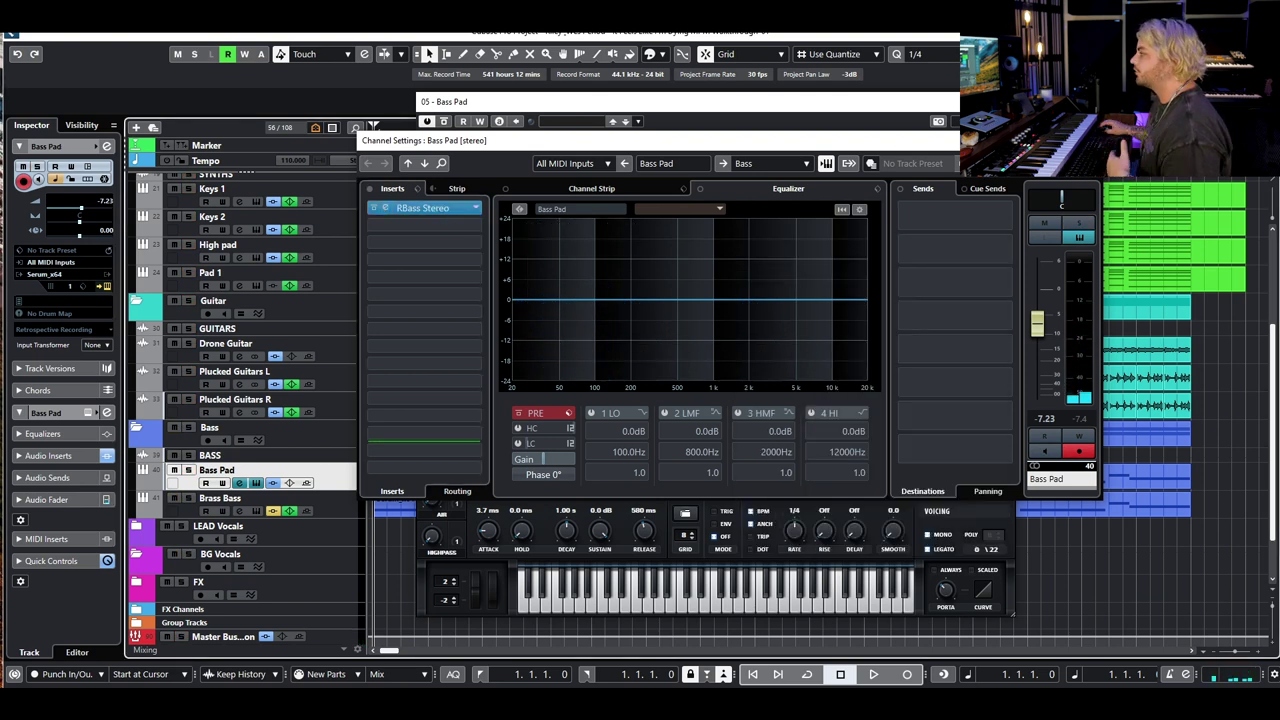
key(ctrl+w)
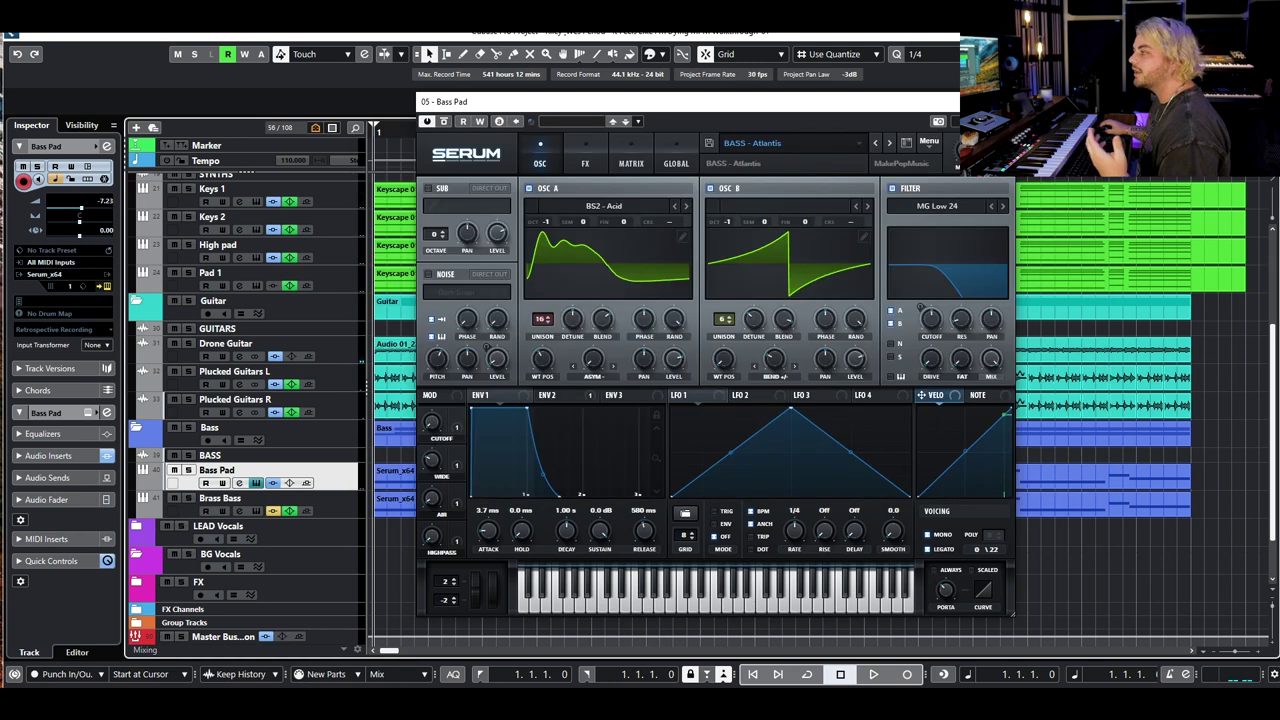
key(ctrl+w)
scroll(513, 518, up, 3)
scroll(513, 518, left, 3)
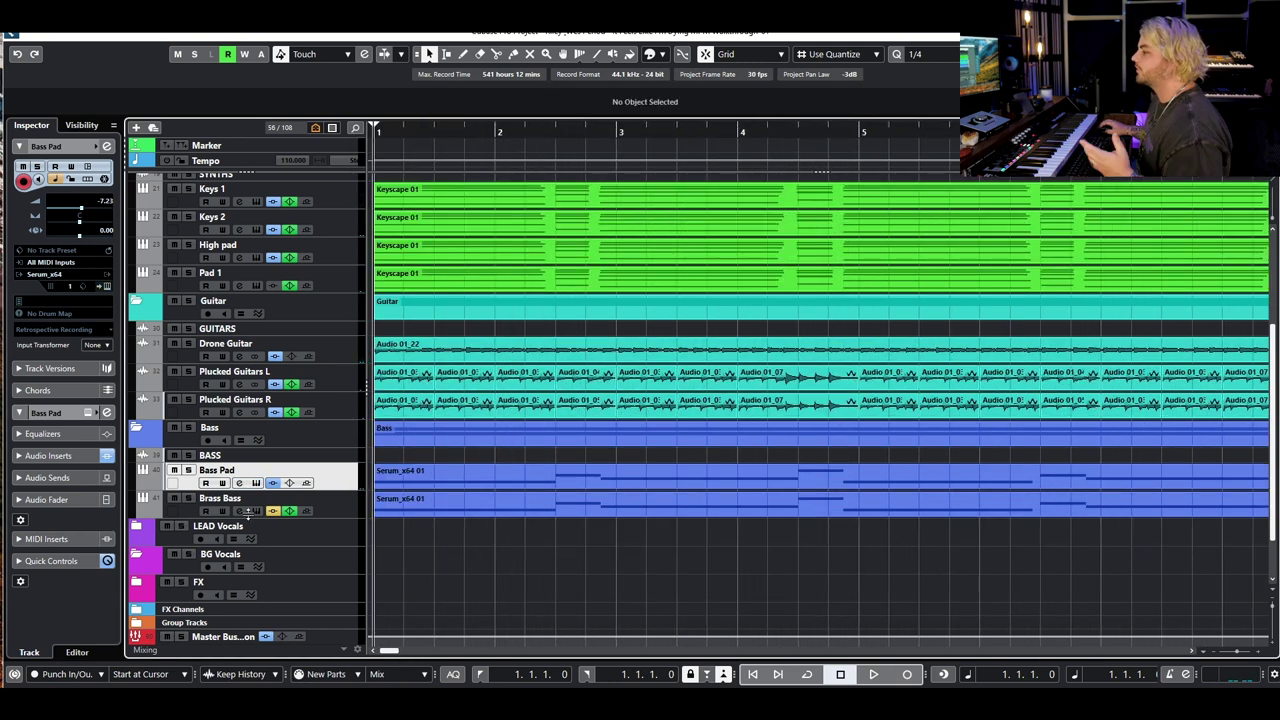
Solo the Brass Bass track and show its Serum preset BRASS - Future Trap in the MakePopMusic - The Wave bank, then close the instrument
click(189, 501)
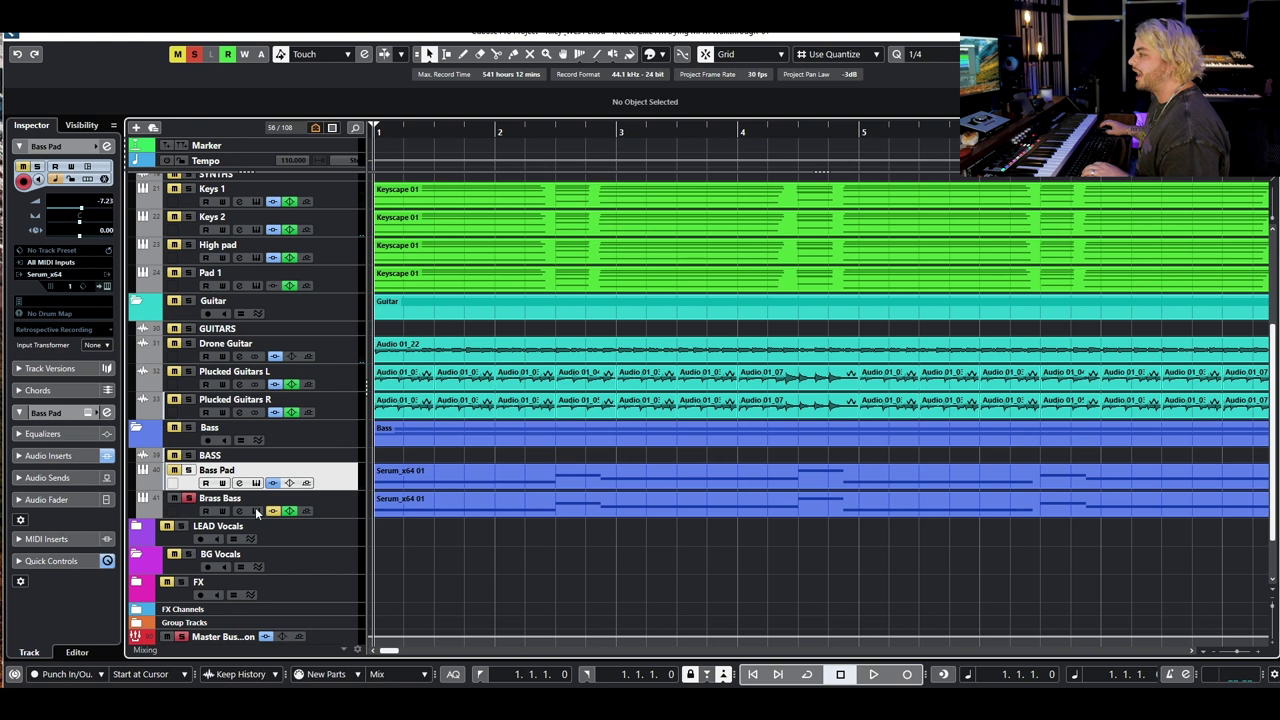
click(256, 511)
click(720, 170)
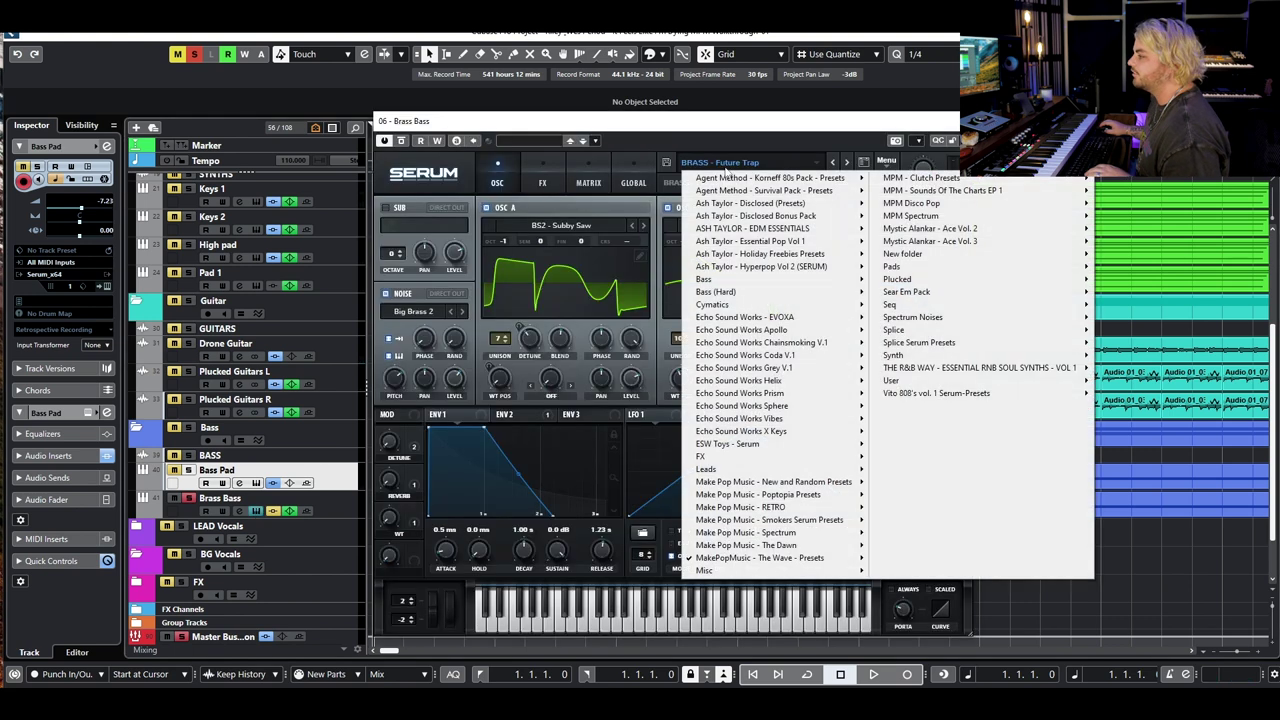
mouse_move(830, 558)
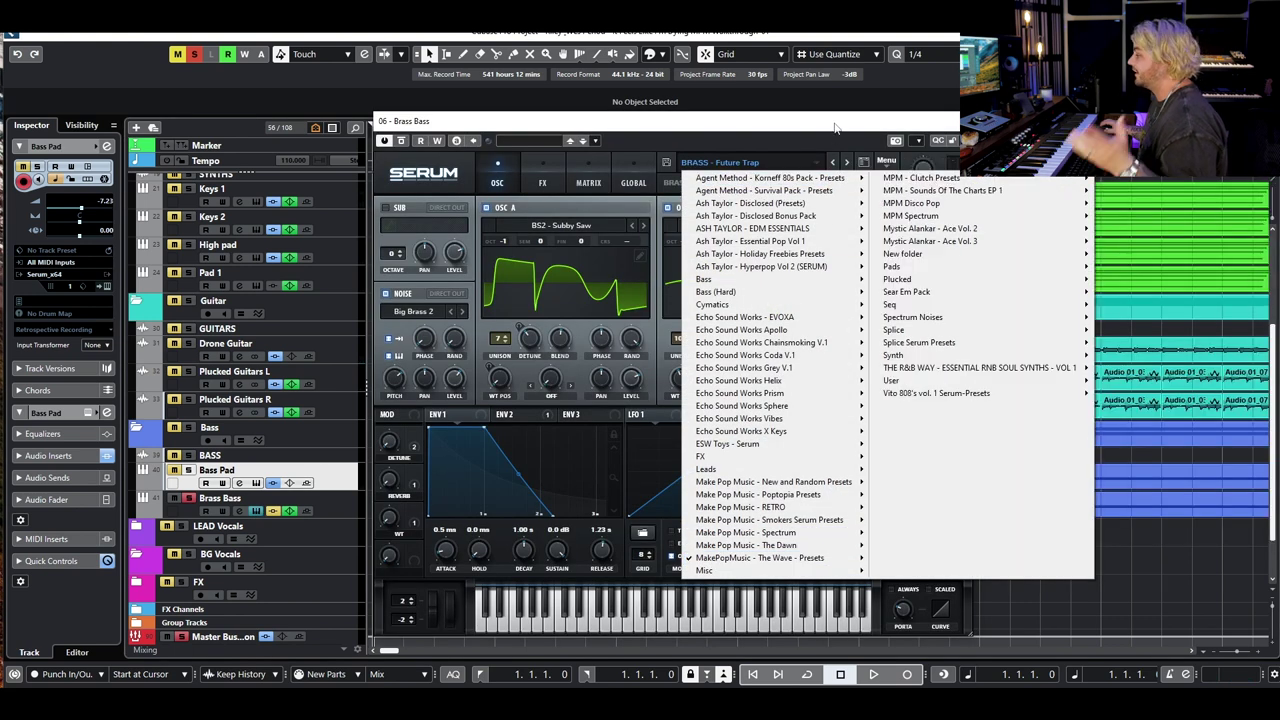
click(820, 132)
click(962, 121)
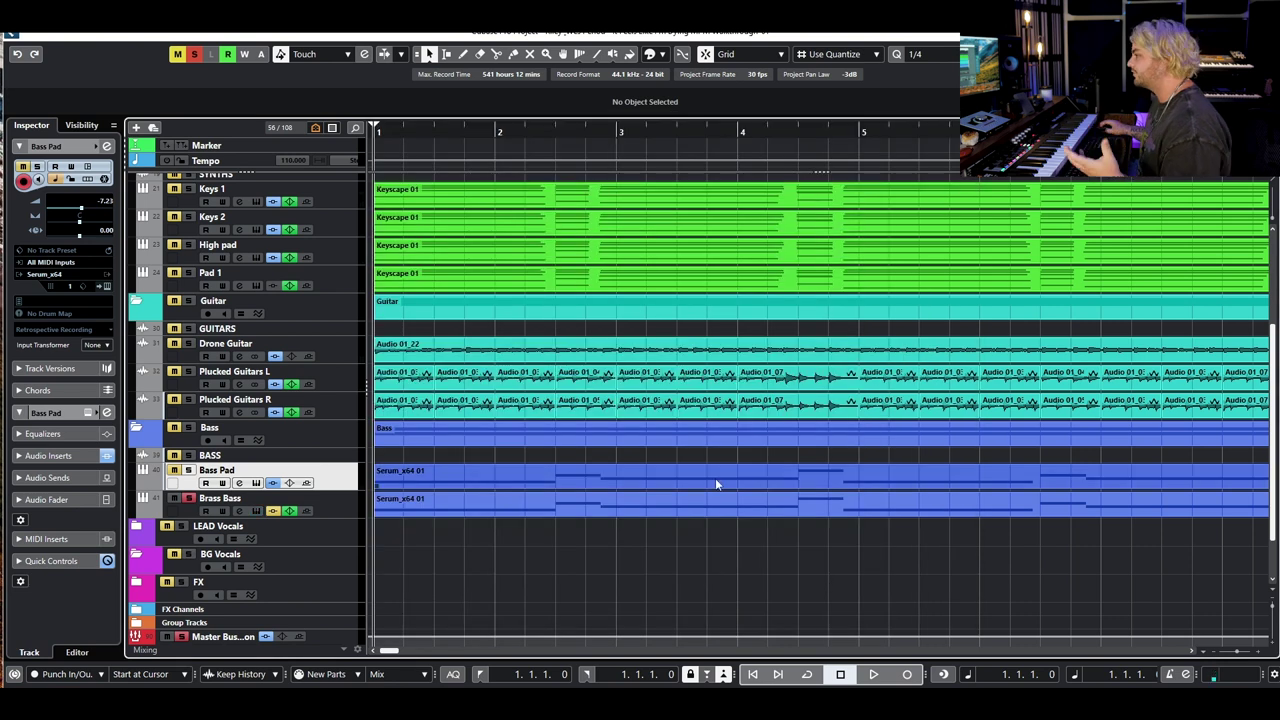
Play the soloed Brass Bass from bar 1 while showing its channel EQ and RBass Stereo insert, stop, and close the channel settings
key(g)
key(h)
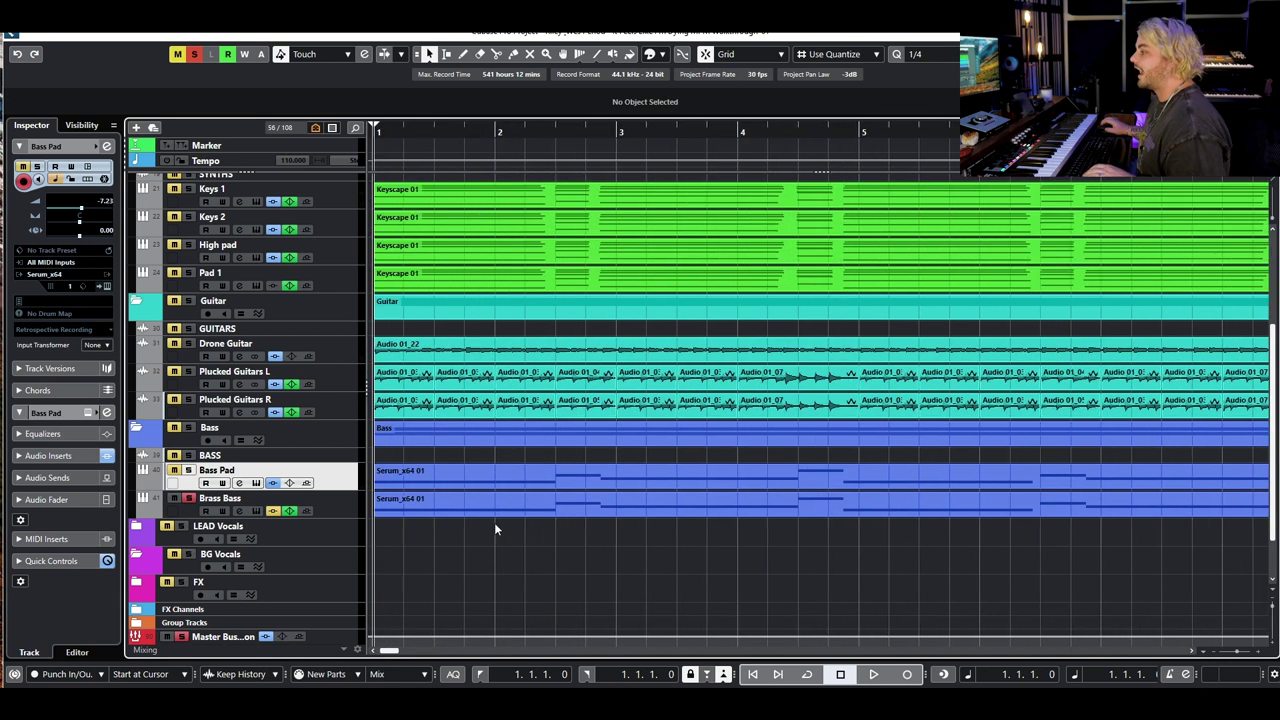
click(350, 517)
key(space)
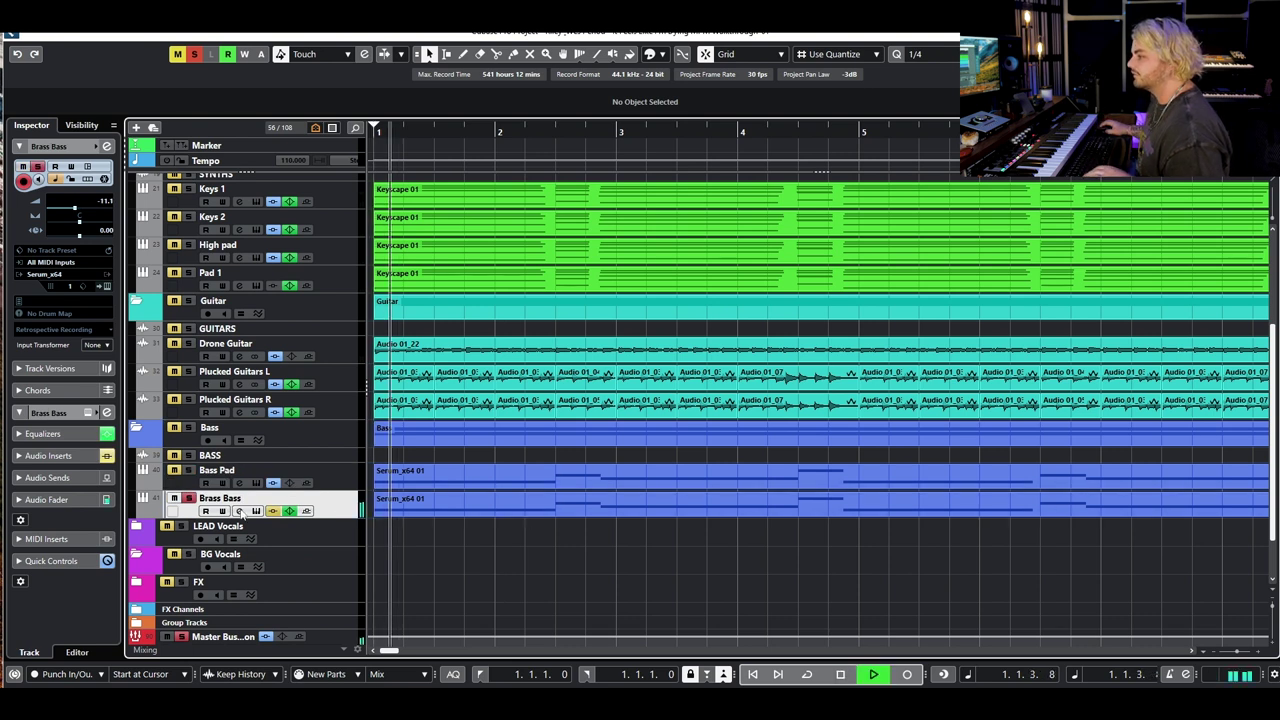
click(239, 511)
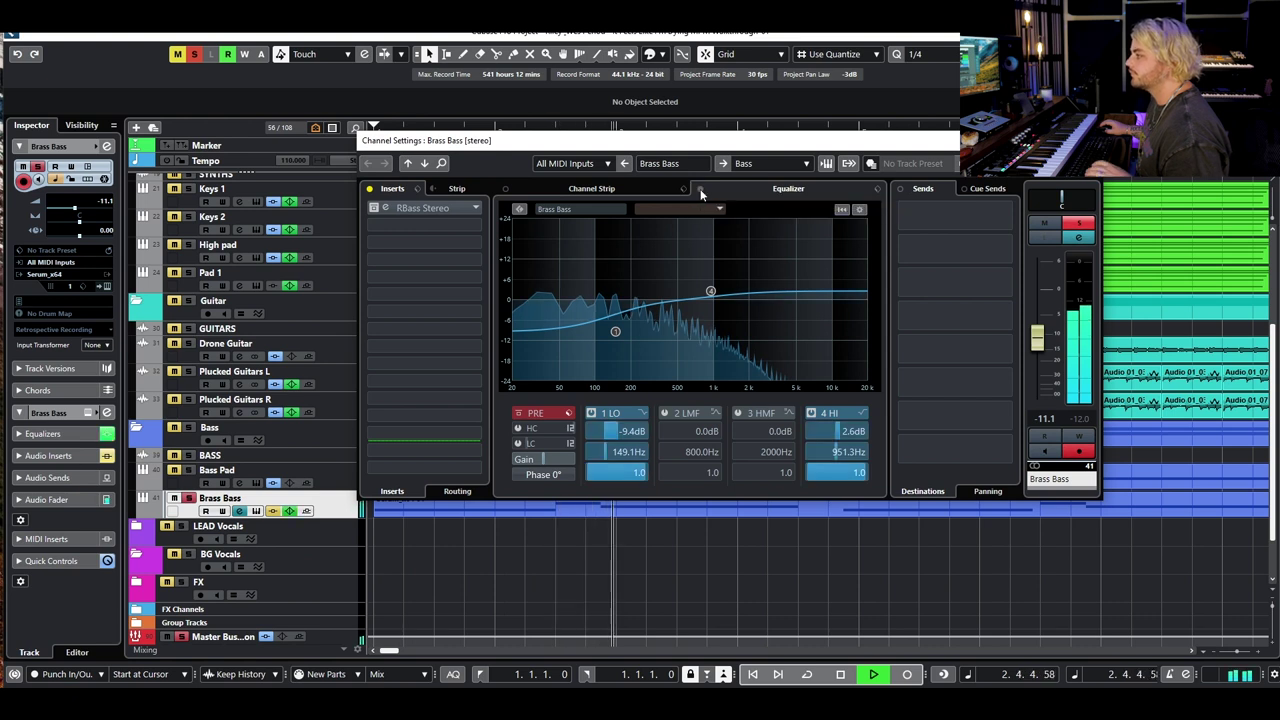
key(space)
click(1088, 140)
Clear all solos, fit the whole arrangement in view, and play the full mix from bar 1 before stopping
key(g)
key(g)
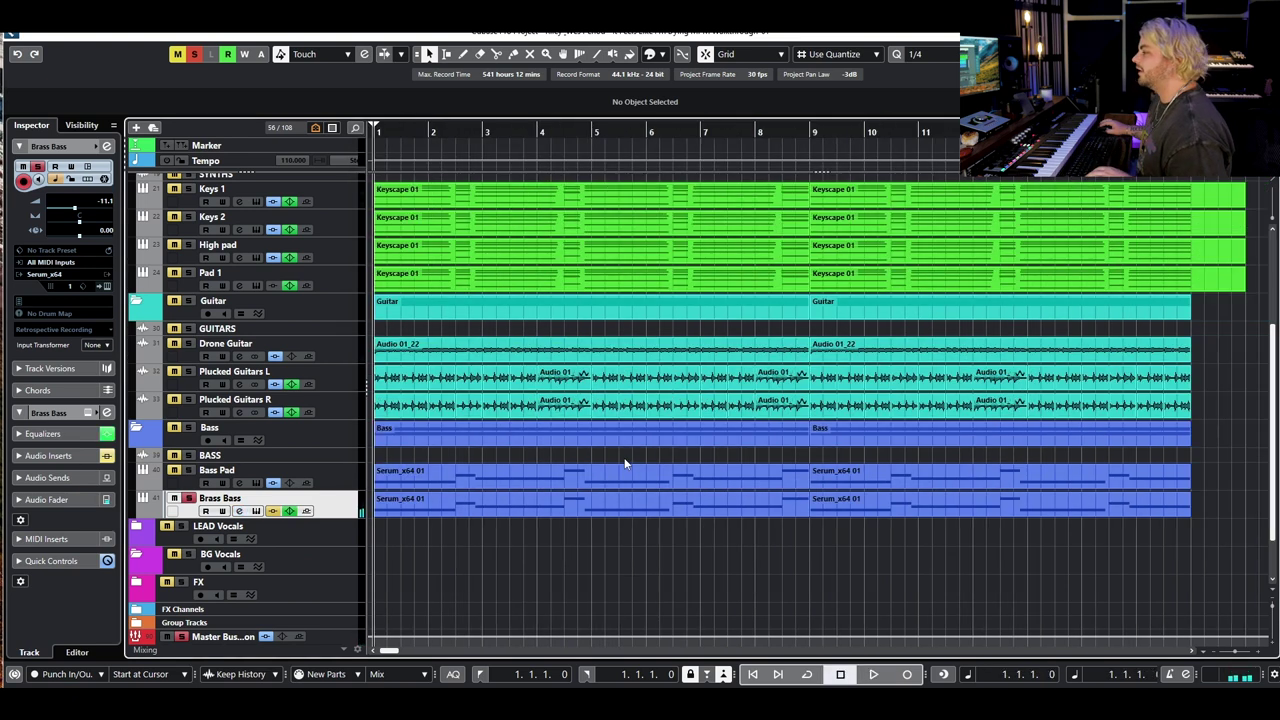
key(g)
key(g)
click(194, 54)
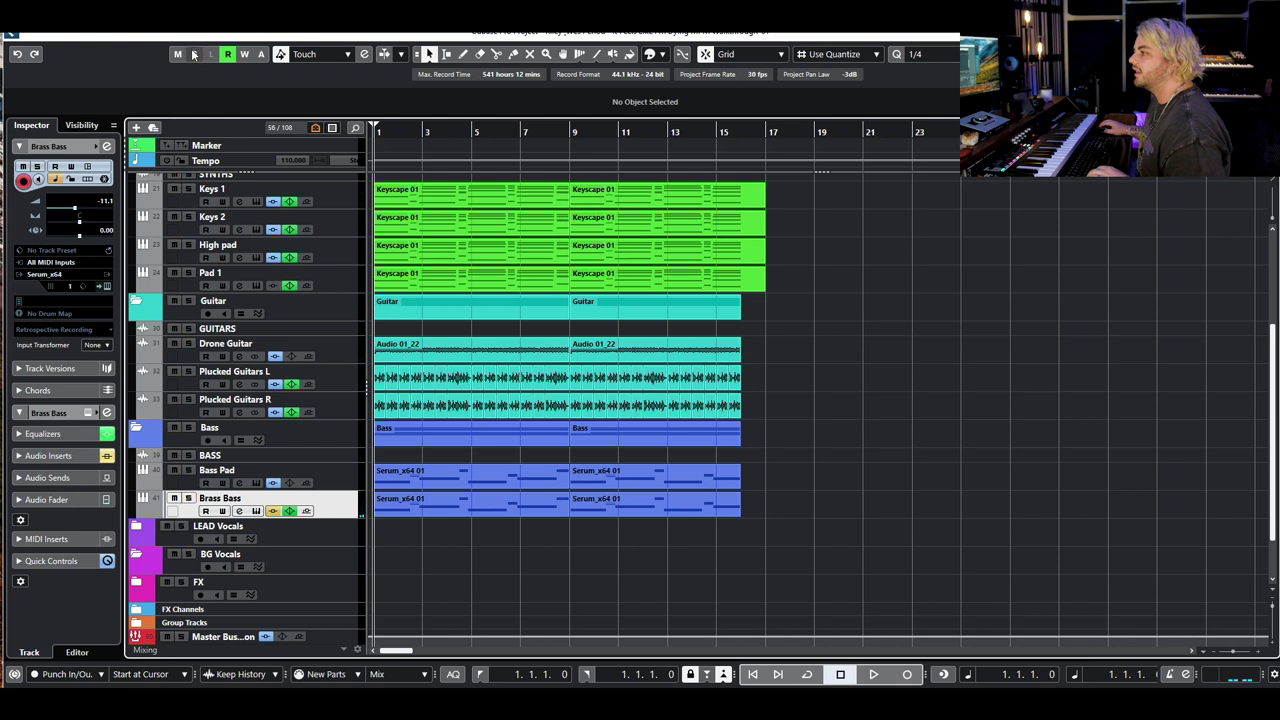
key(g)
key(g)
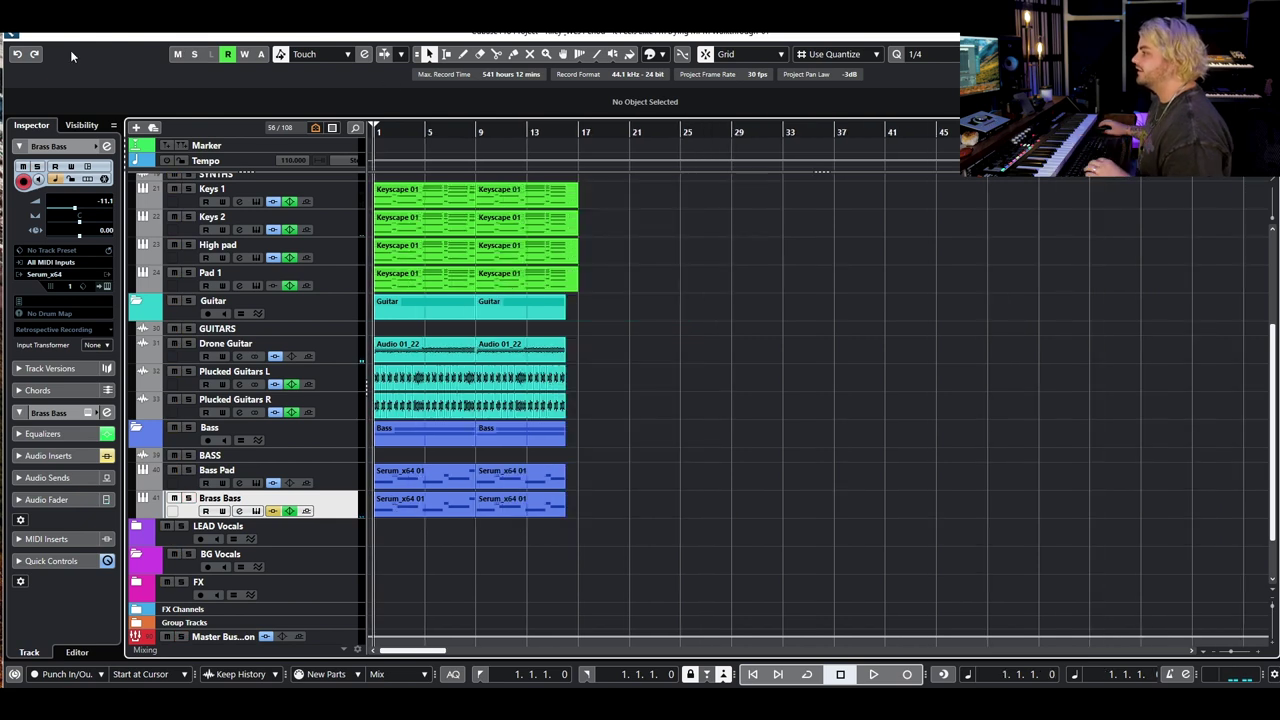
key(h)
key(h)
key(h)
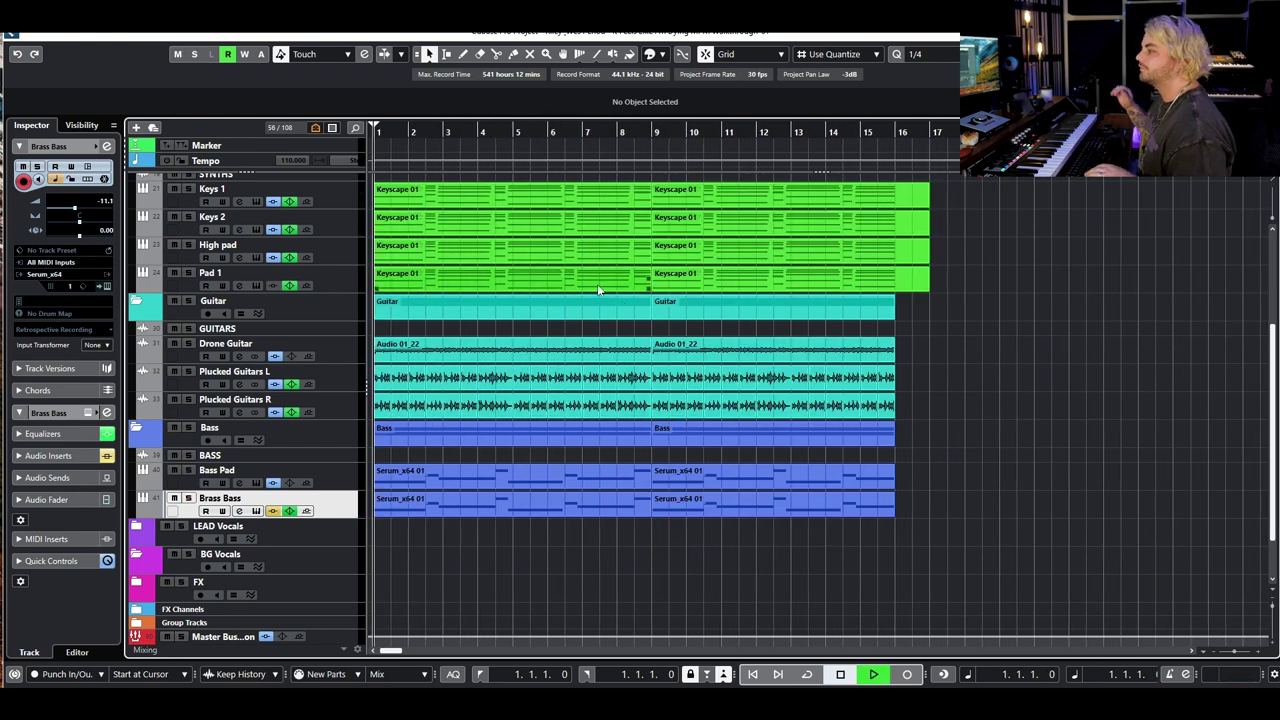
key(space)
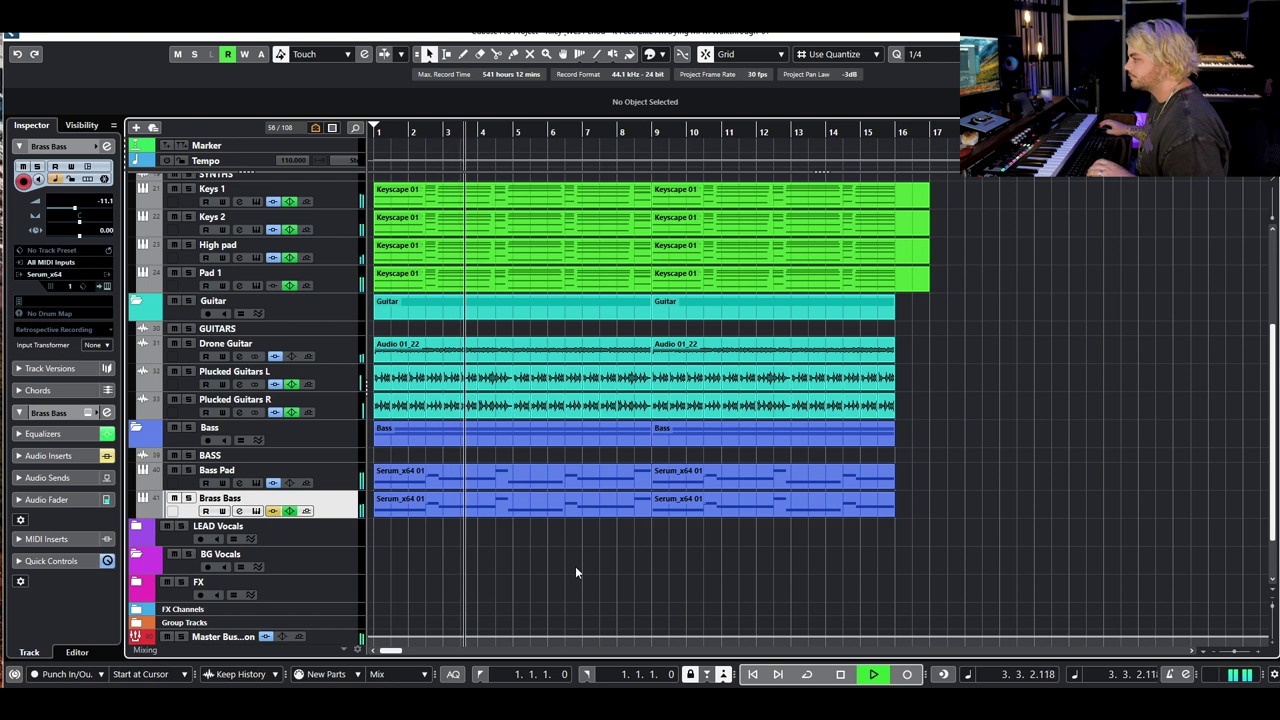
key(space)
key(h)
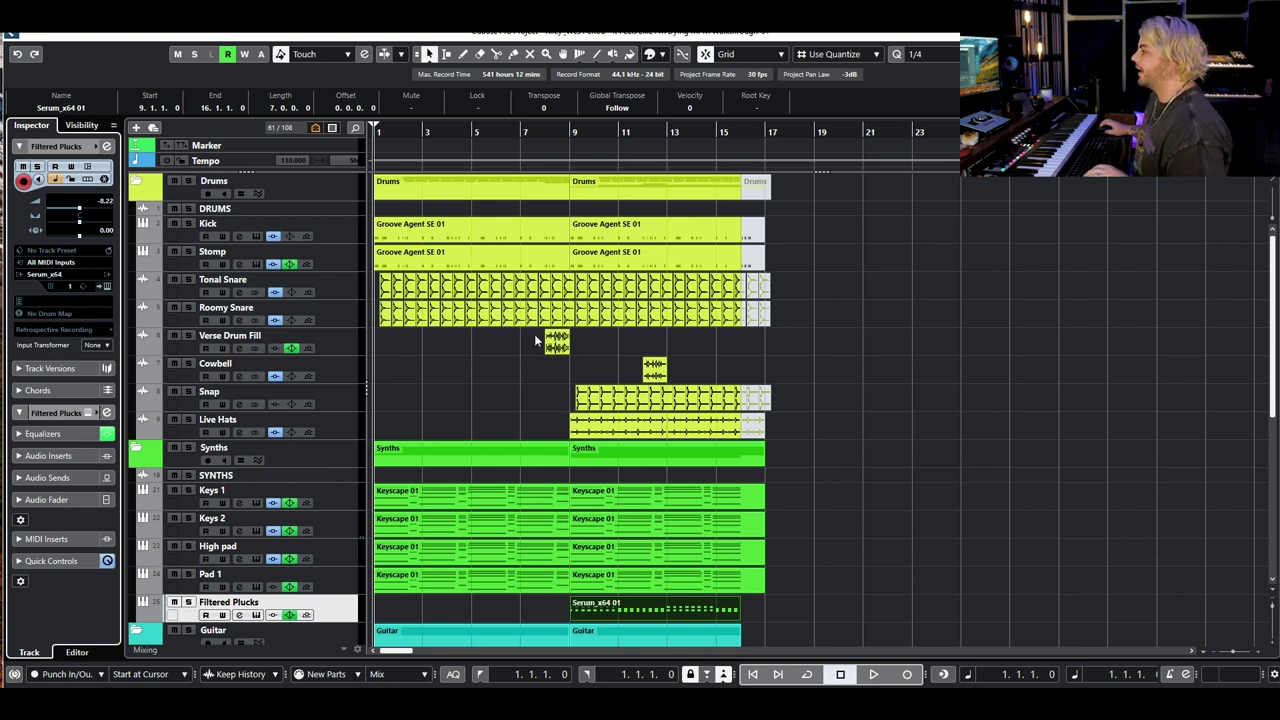
Solo the Verse Drum Fill track and play the fill from bar 8, stopping after it
ctrl+scroll(538, 333, up, 3)
click(562, 124)
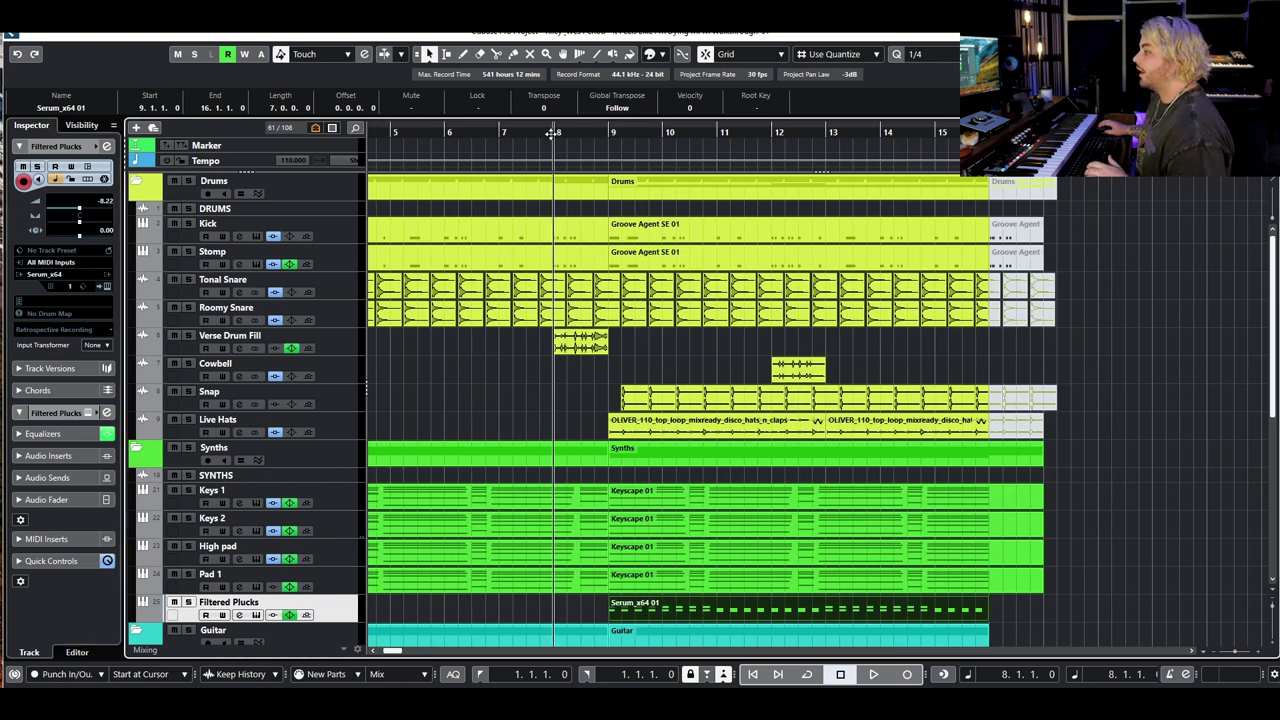
click(328, 346)
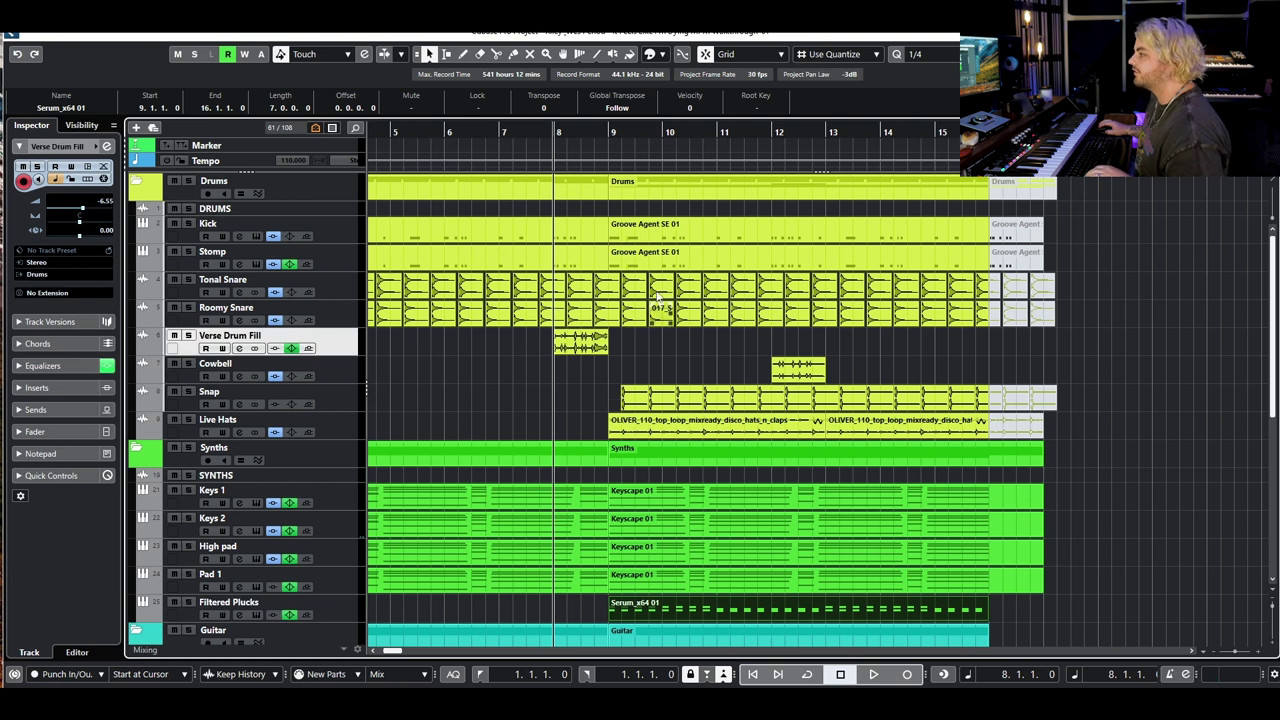
click(188, 335)
key(space)
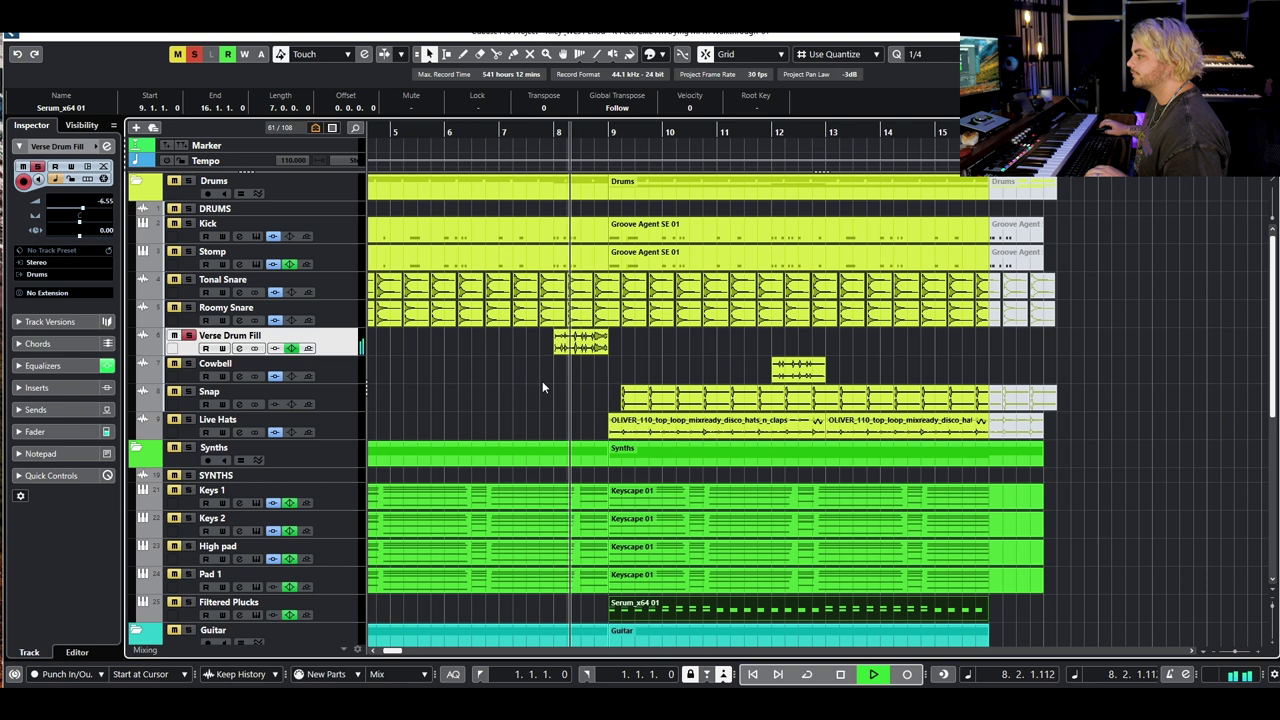
key(space)
Clear all solos and play the full mix from beat 4 of bar 6 through the verse drum fill, then stop
click(486, 130)
click(194, 59)
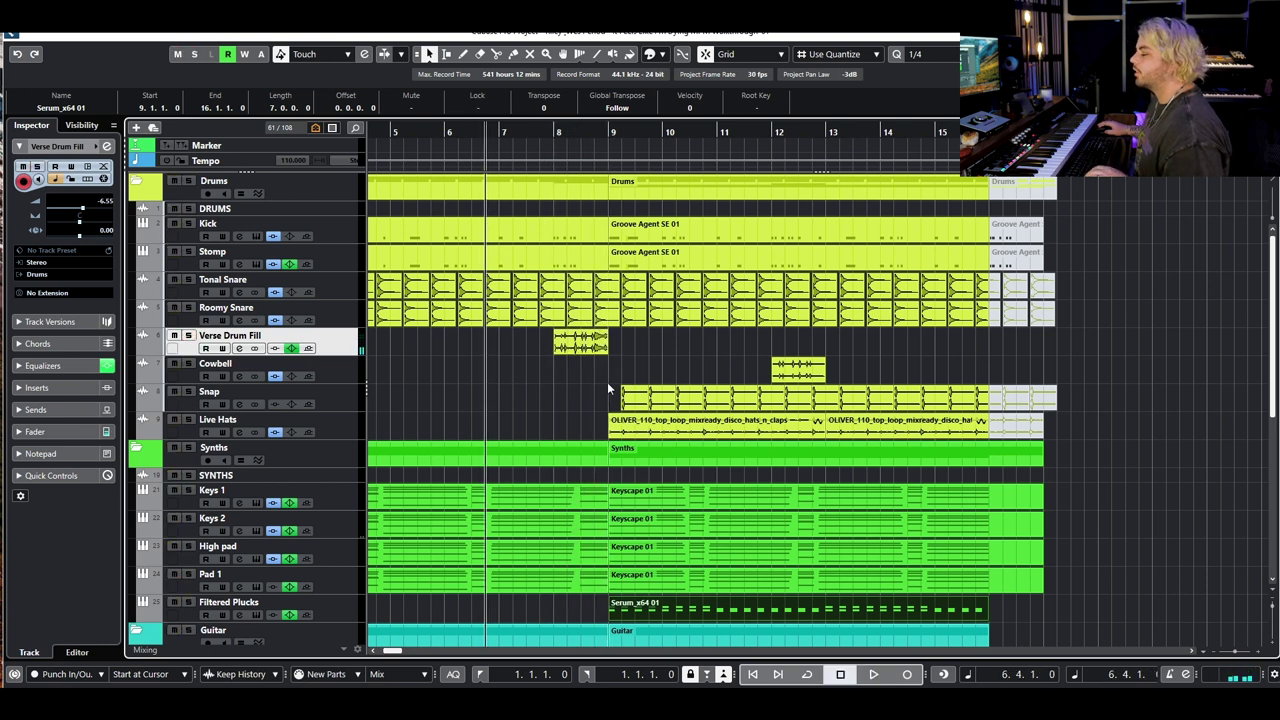
scroll(665, 360, left, 4)
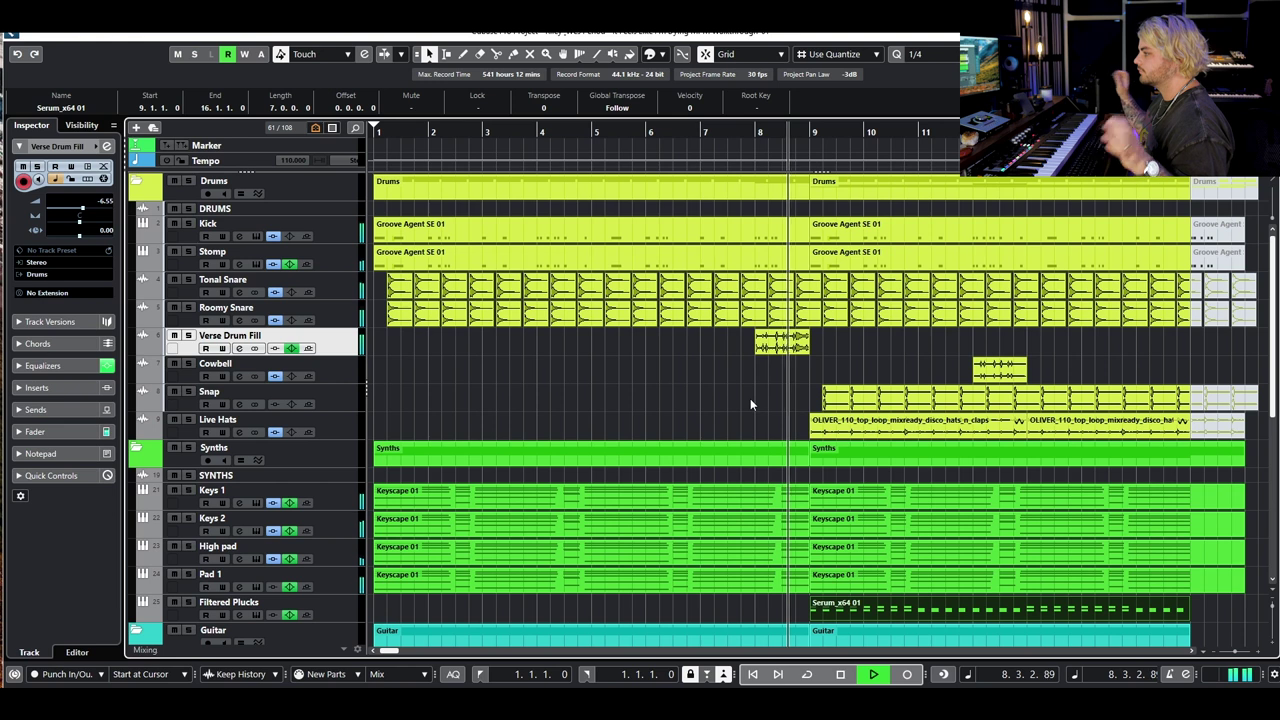
key(space)
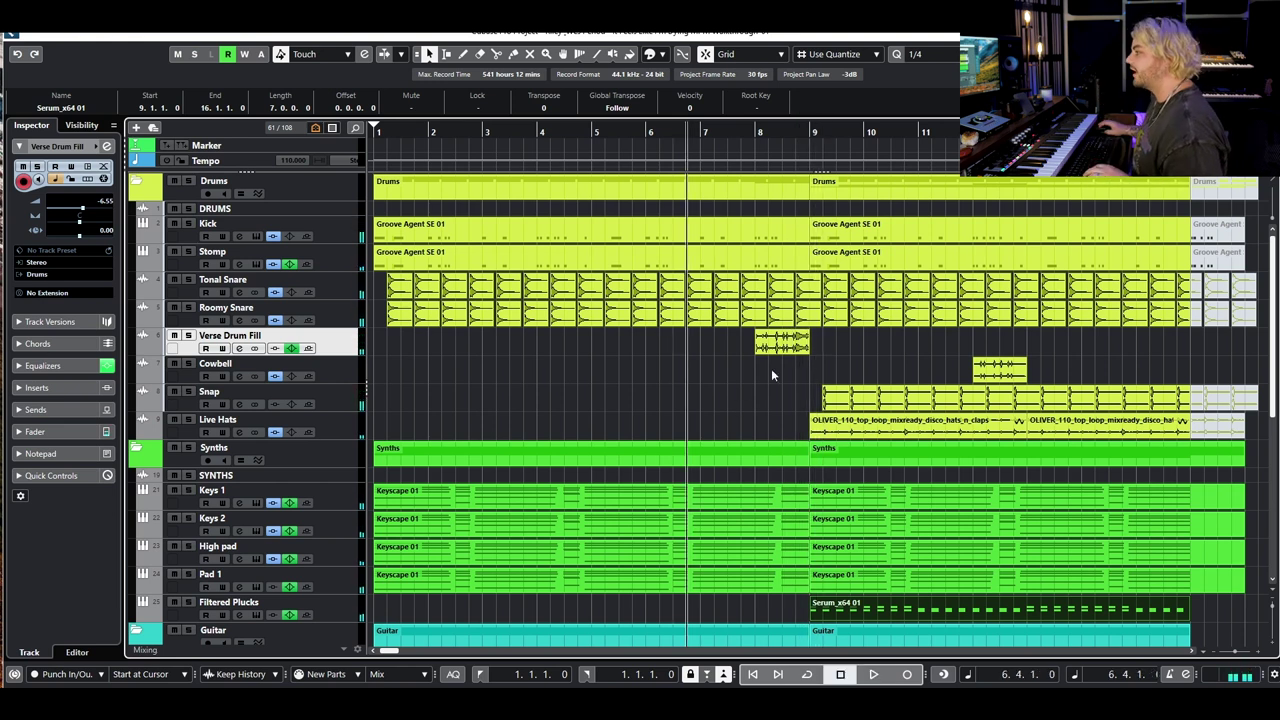
Solo the Cowbell track, play it from beat 4 of bar 11, stop, and clear its solo
scroll(771, 368, right, 2)
click(870, 133)
click(189, 364)
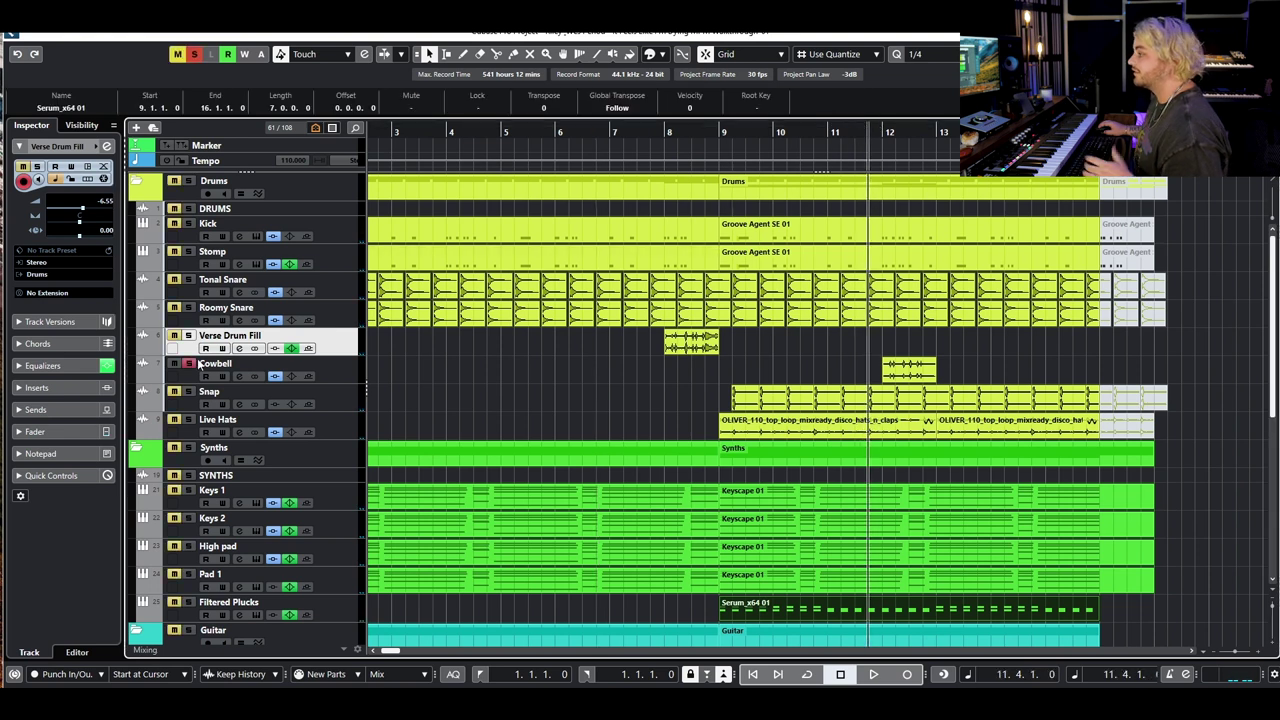
key(space)
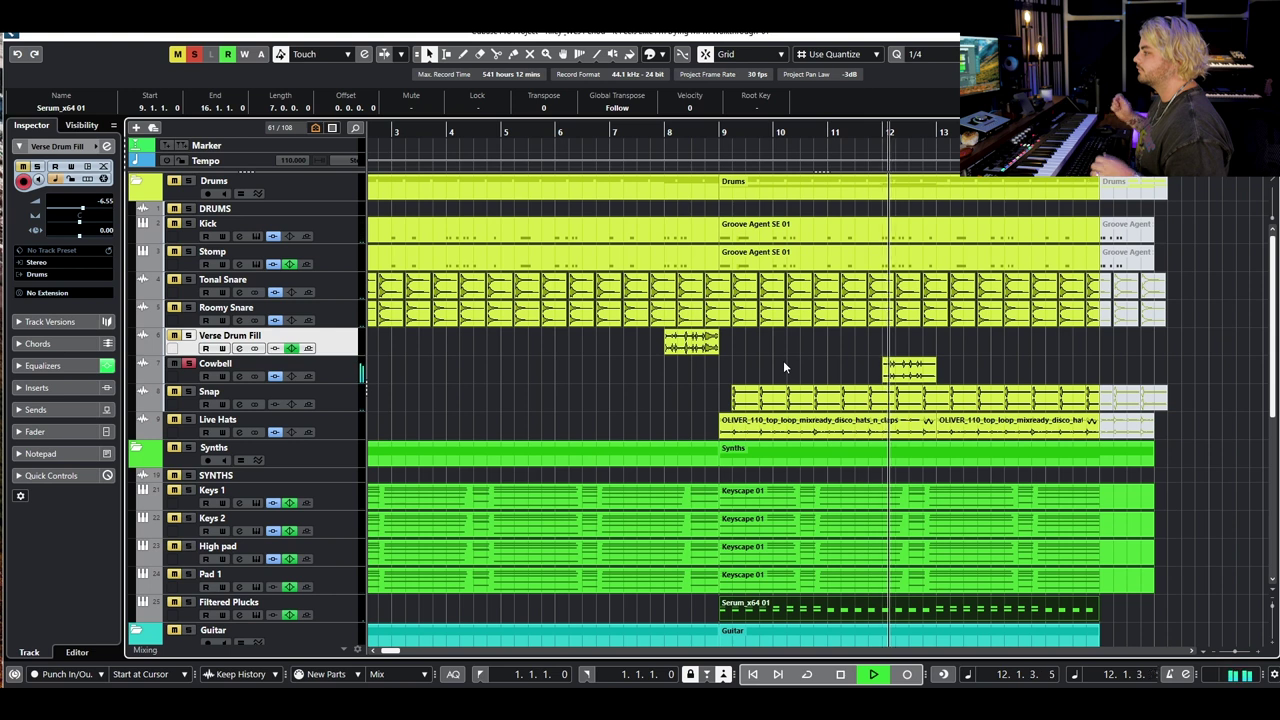
key(space)
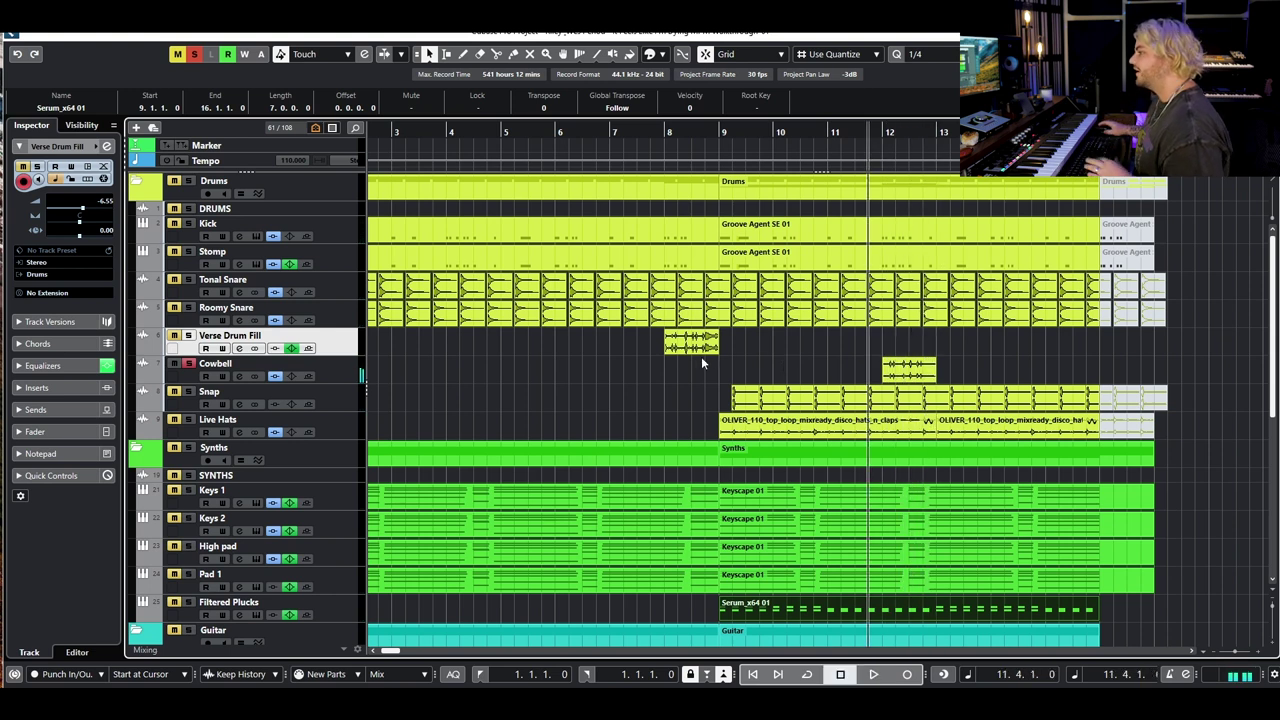
click(355, 378)
click(189, 364)
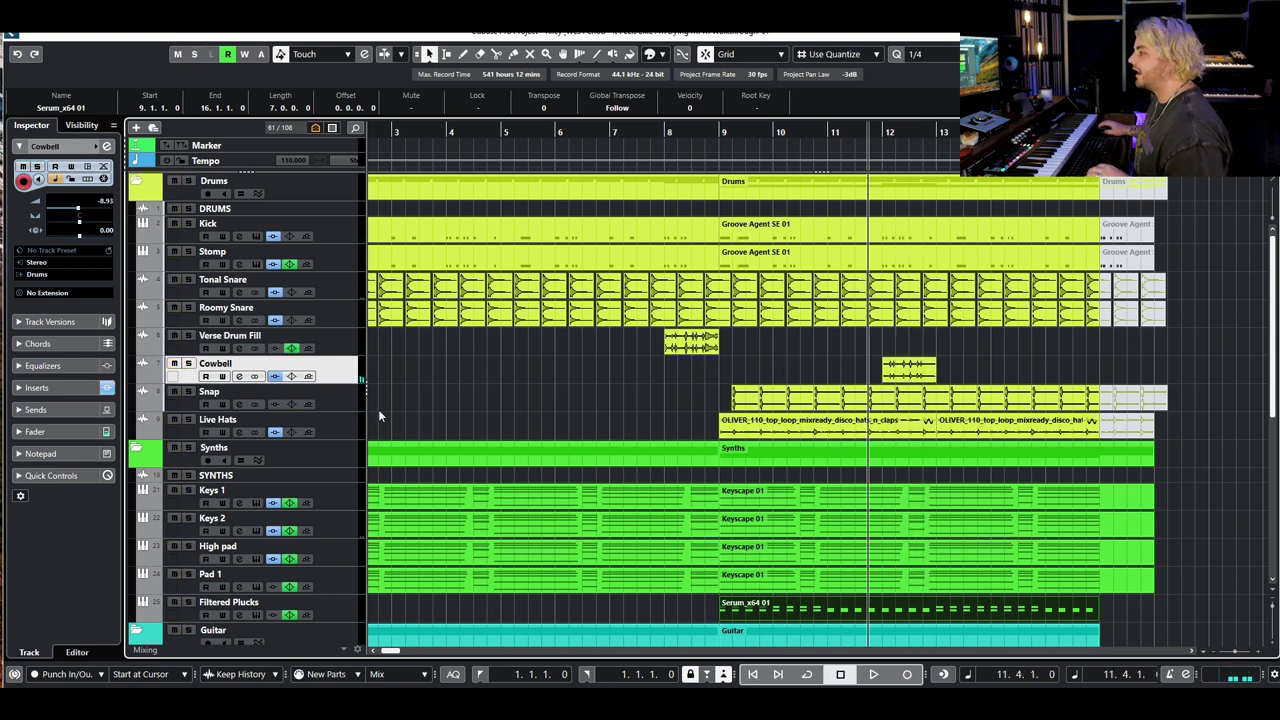
Solo the Snap with the kick, stomp, snares, drum fill and cowbell, play them from bar 9, and stop
click(189, 392)
drag(729, 129, 719, 137)
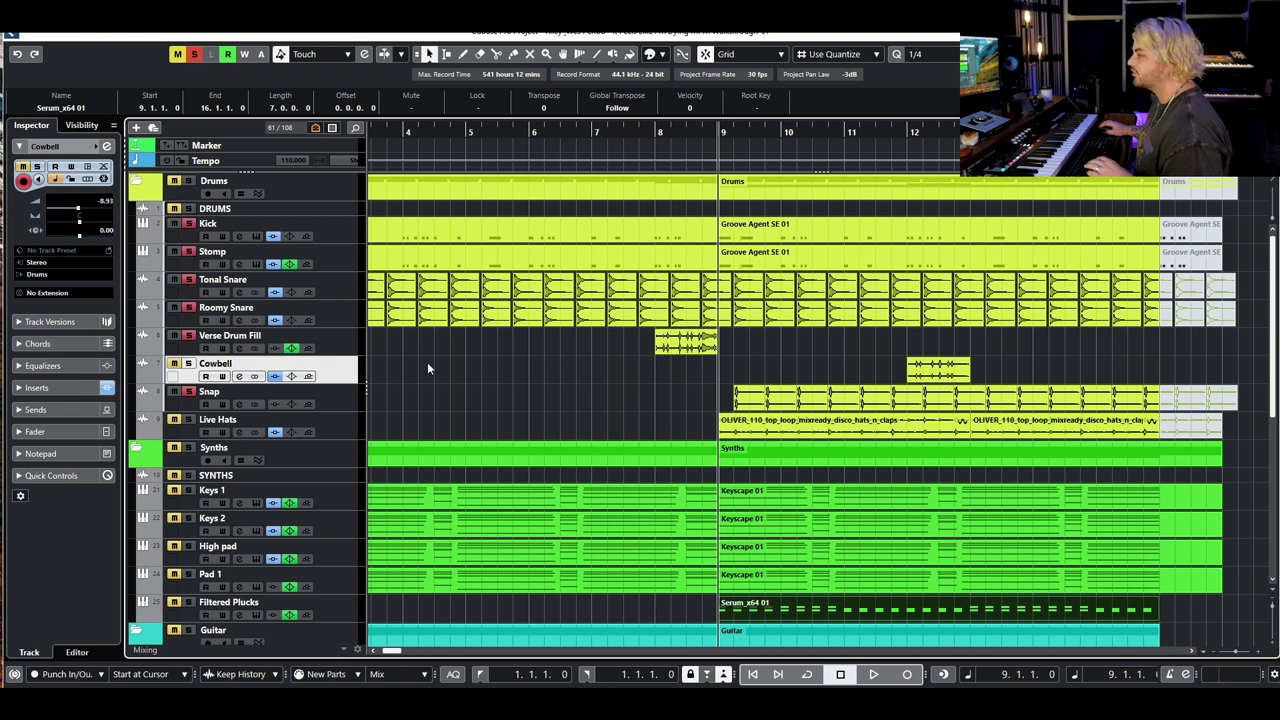
key(space)
click(189, 363)
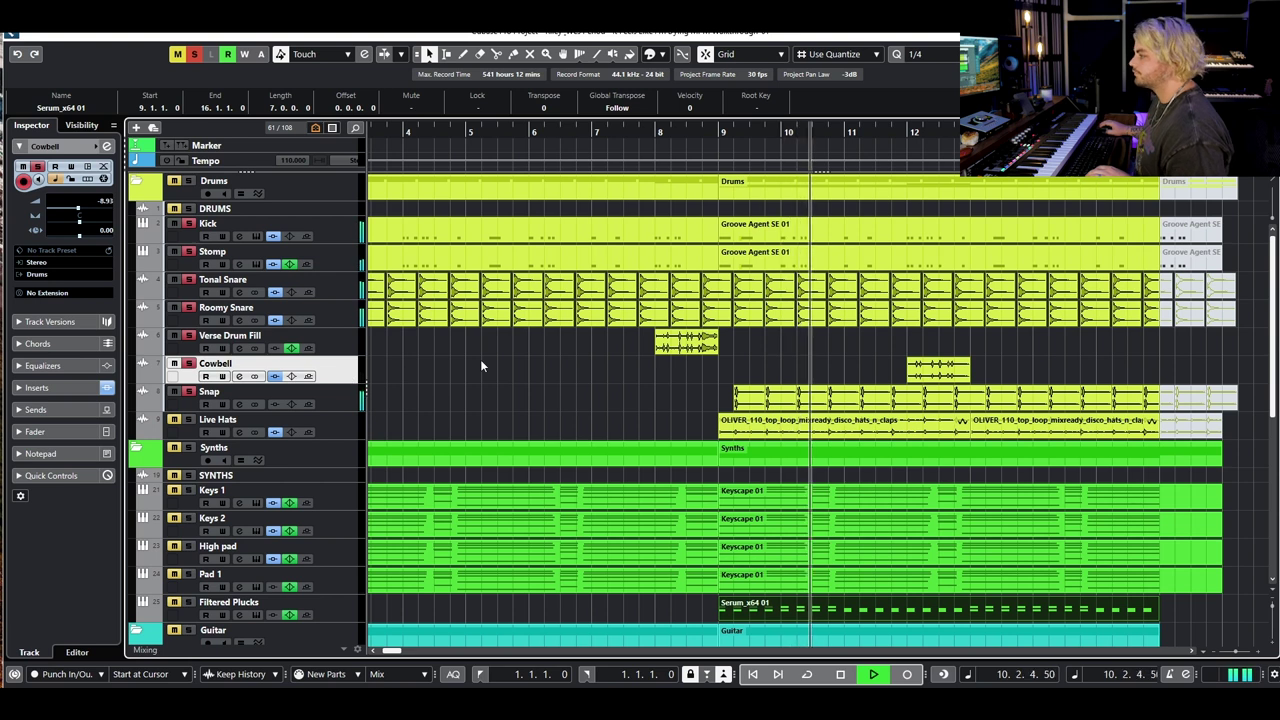
key(space)
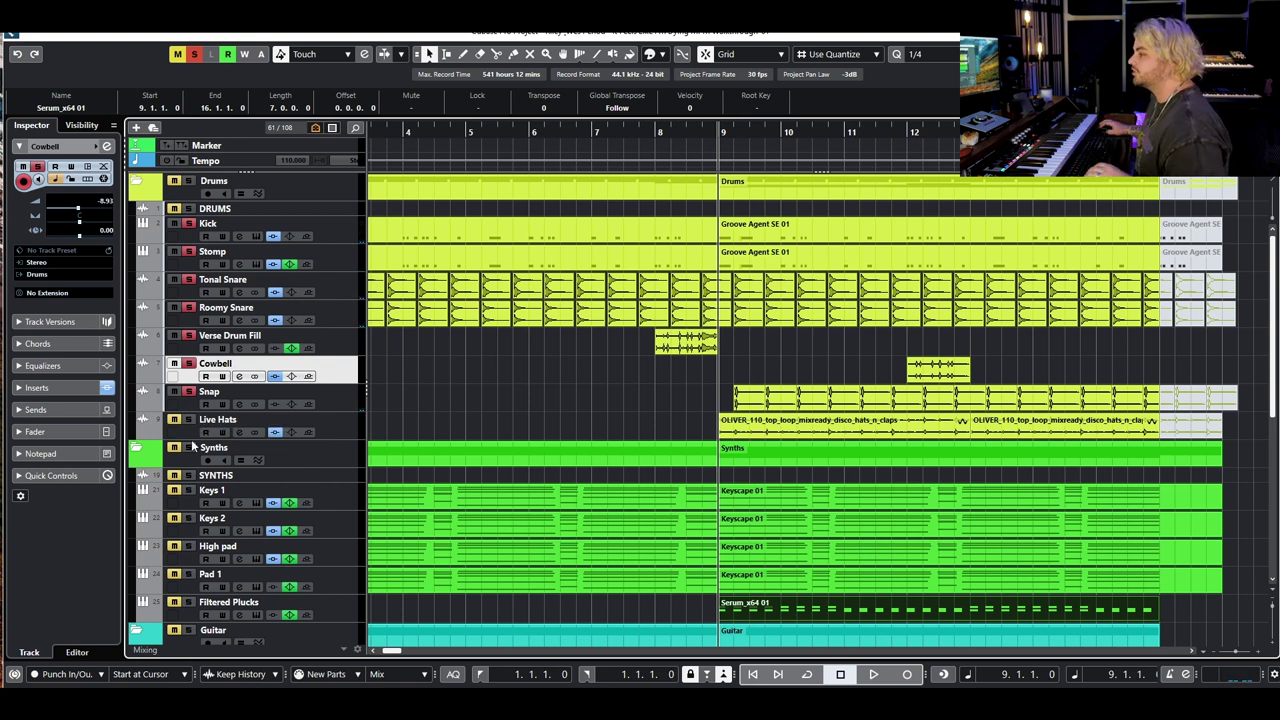
Add the Live Hats track to the soloed drums, play them together from bar 9, and stop
scroll(597, 358, down, 3)
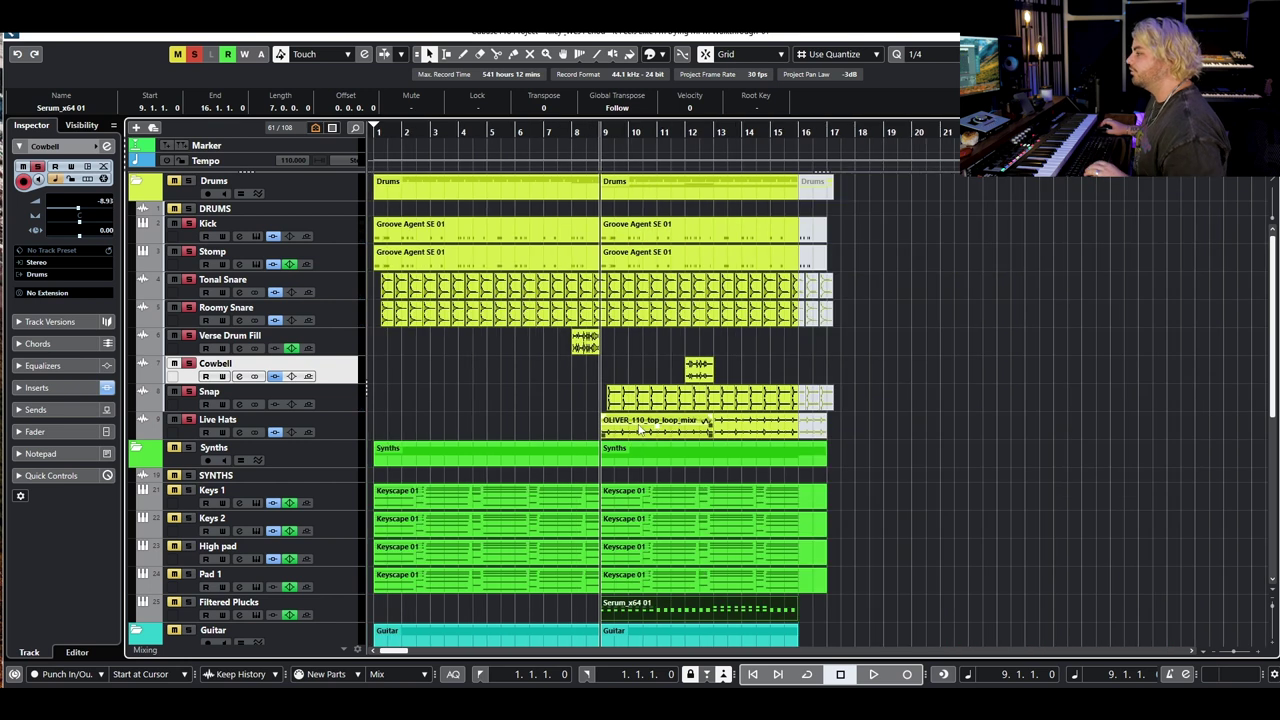
scroll(645, 440, up, 4)
click(415, 433)
key(space)
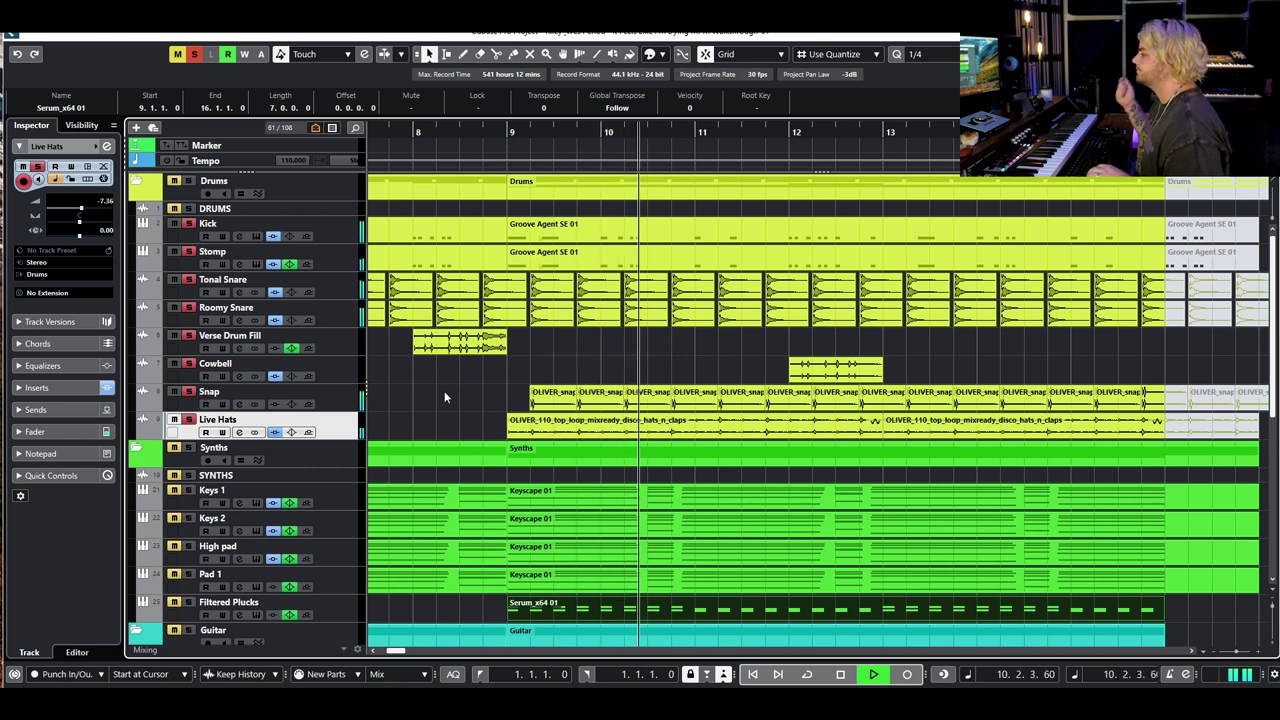
key(space)
Clear the drum solos, solo the Filtered Plucks track in the Synths folder, and open its Serum instrument in clear view
scroll(551, 383, down, 3)
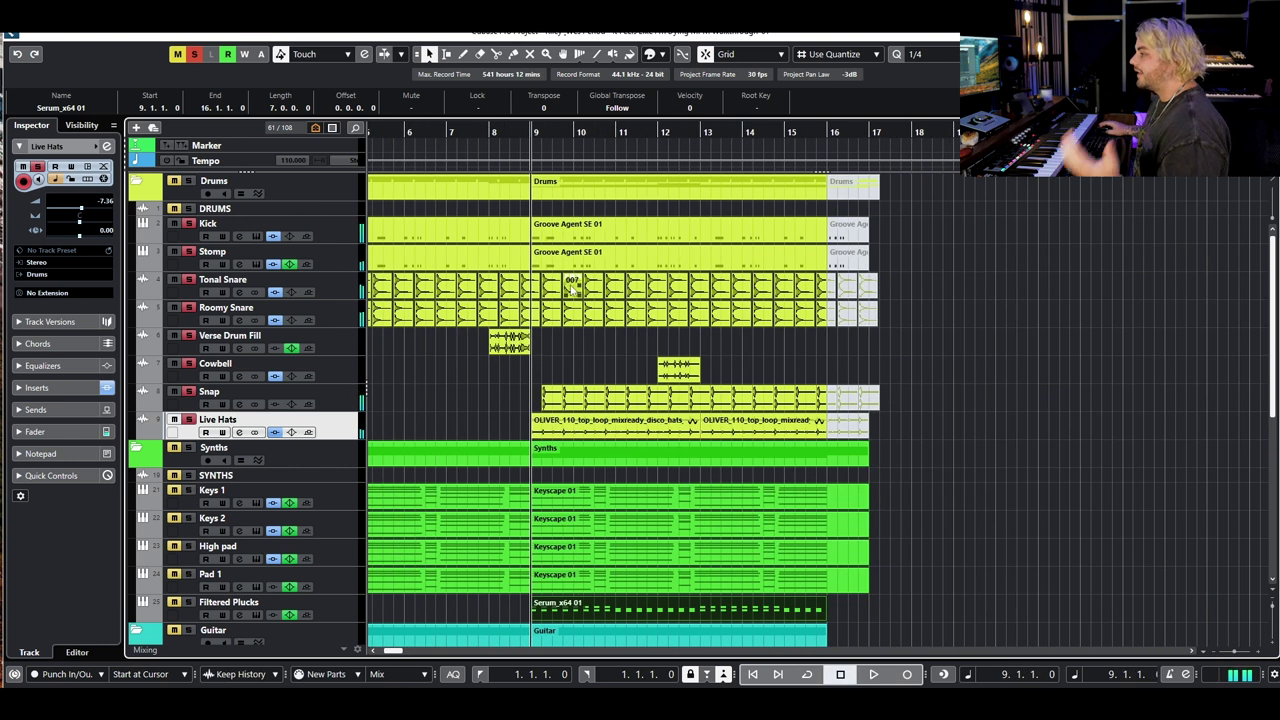
scroll(571, 289, down, 2)
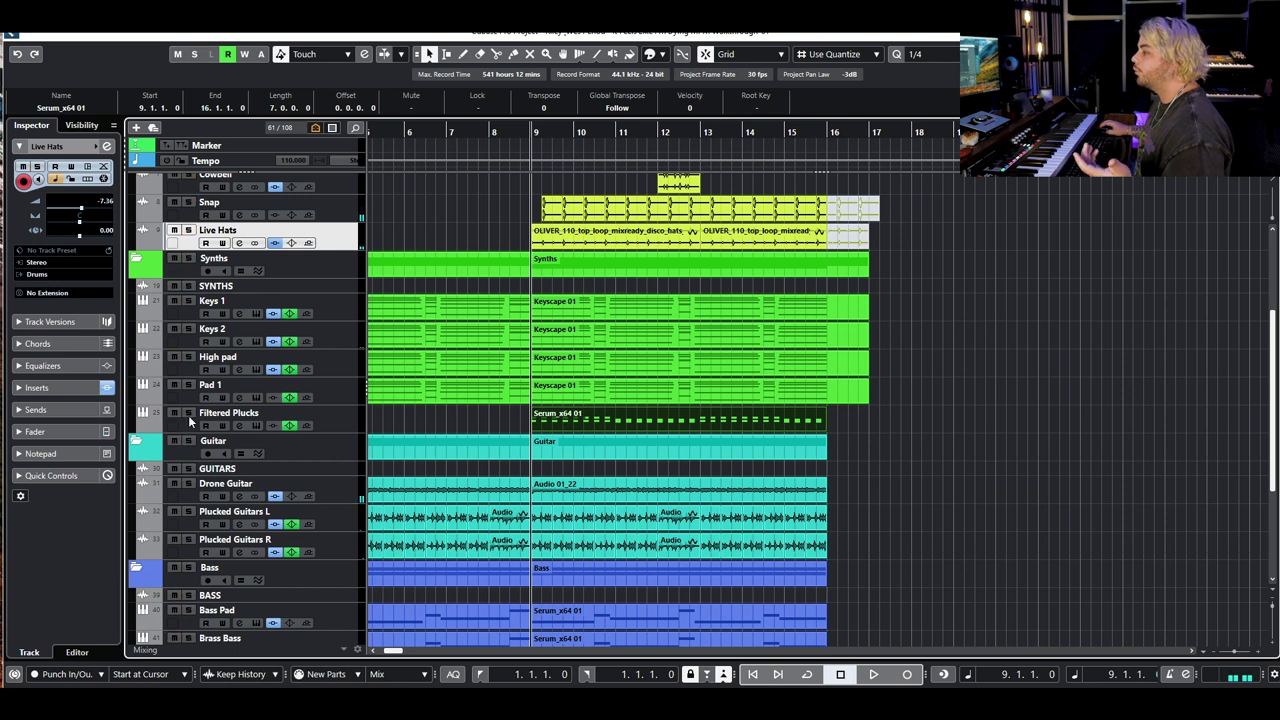
click(323, 425)
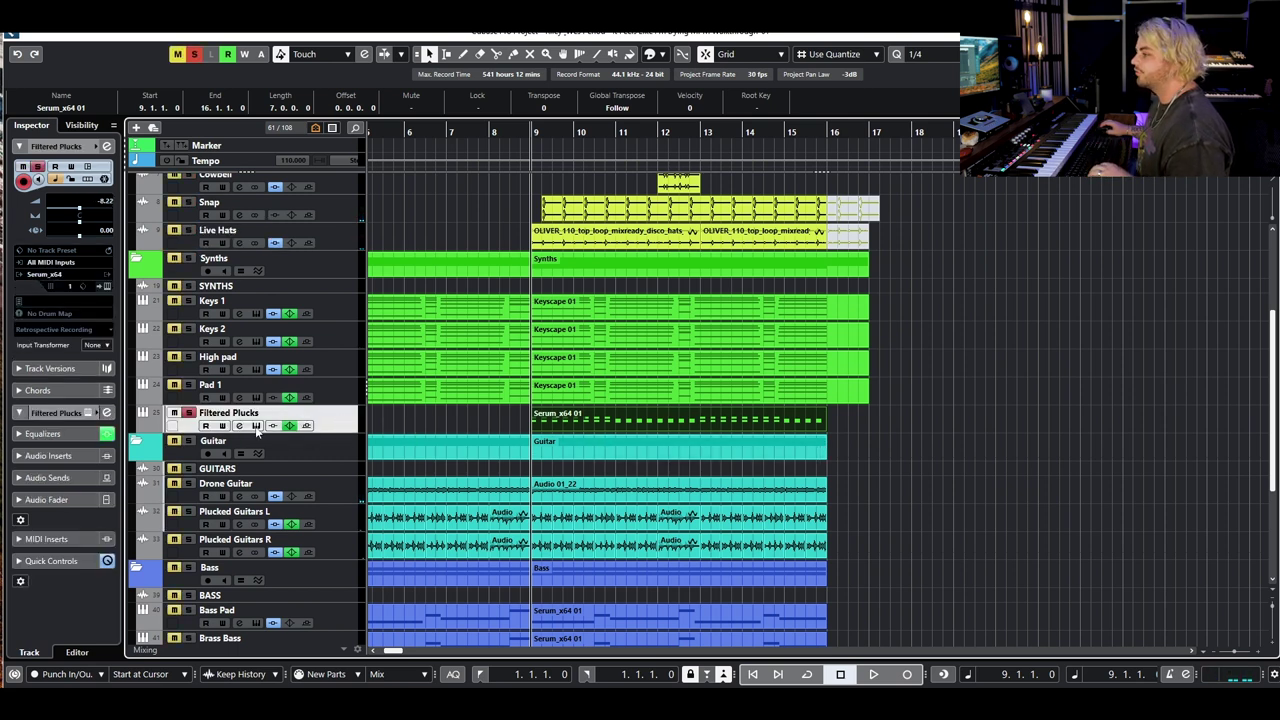
drag(1205, 84, 565, 256)
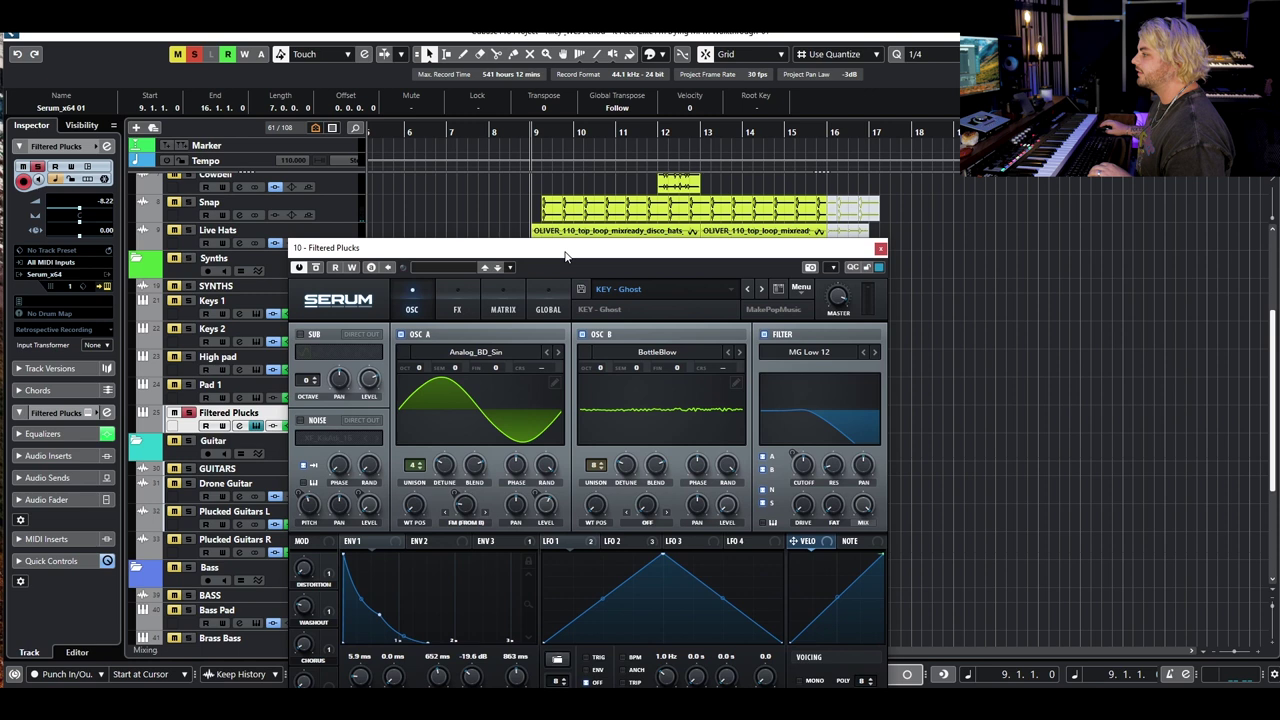
Move the Serum window clear of the tracks, play Filtered Plucks from bar 9 while viewing its effects and oscillators, and stop
click(629, 290)
click(778, 252)
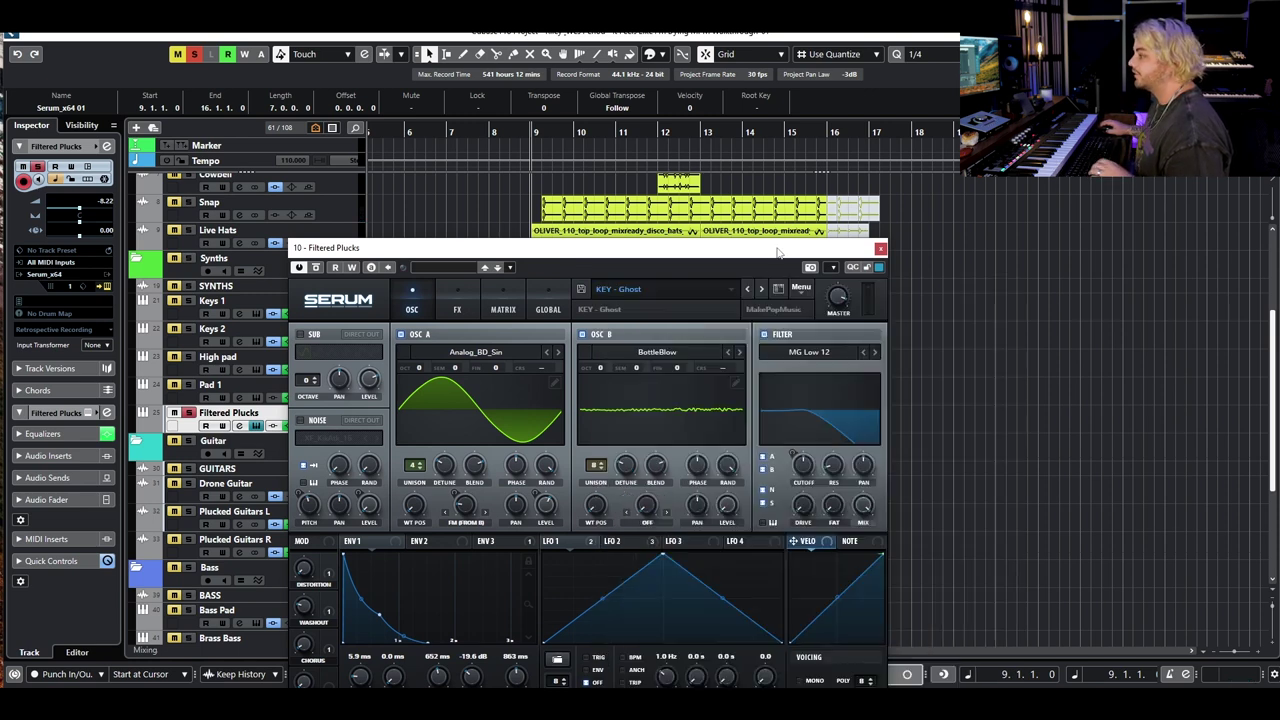
drag(778, 252, 808, 70)
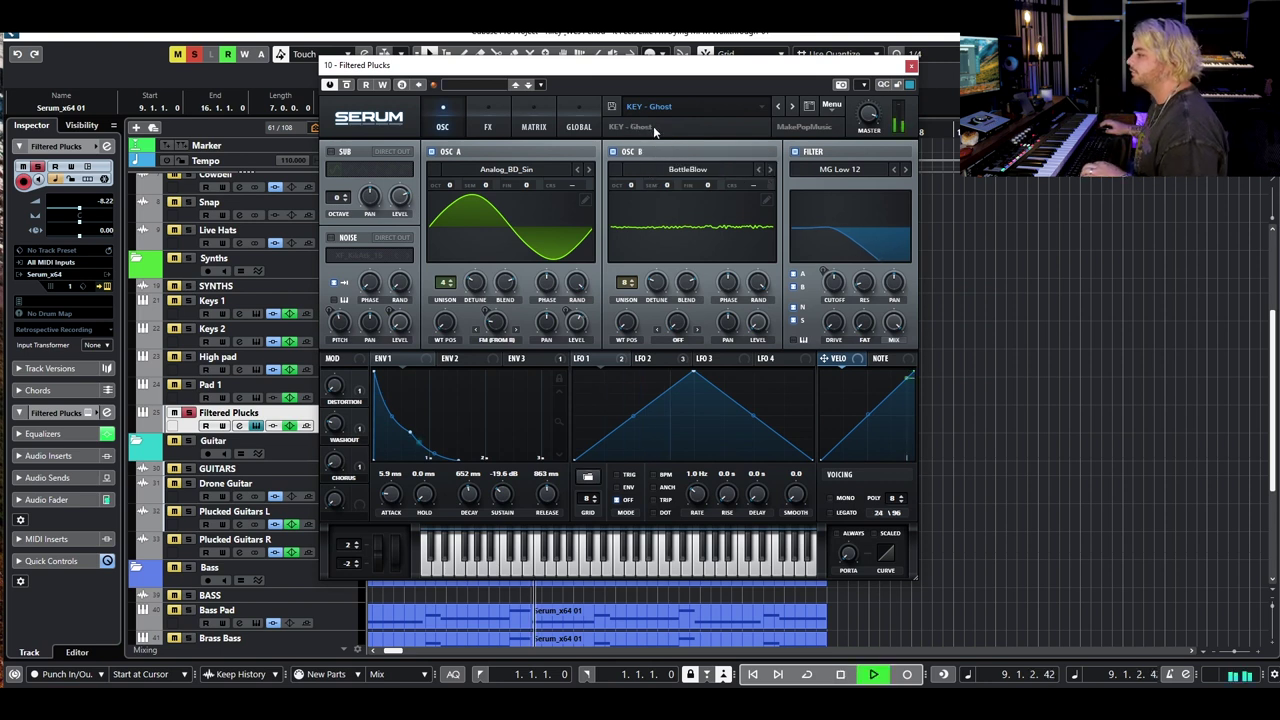
click(487, 118)
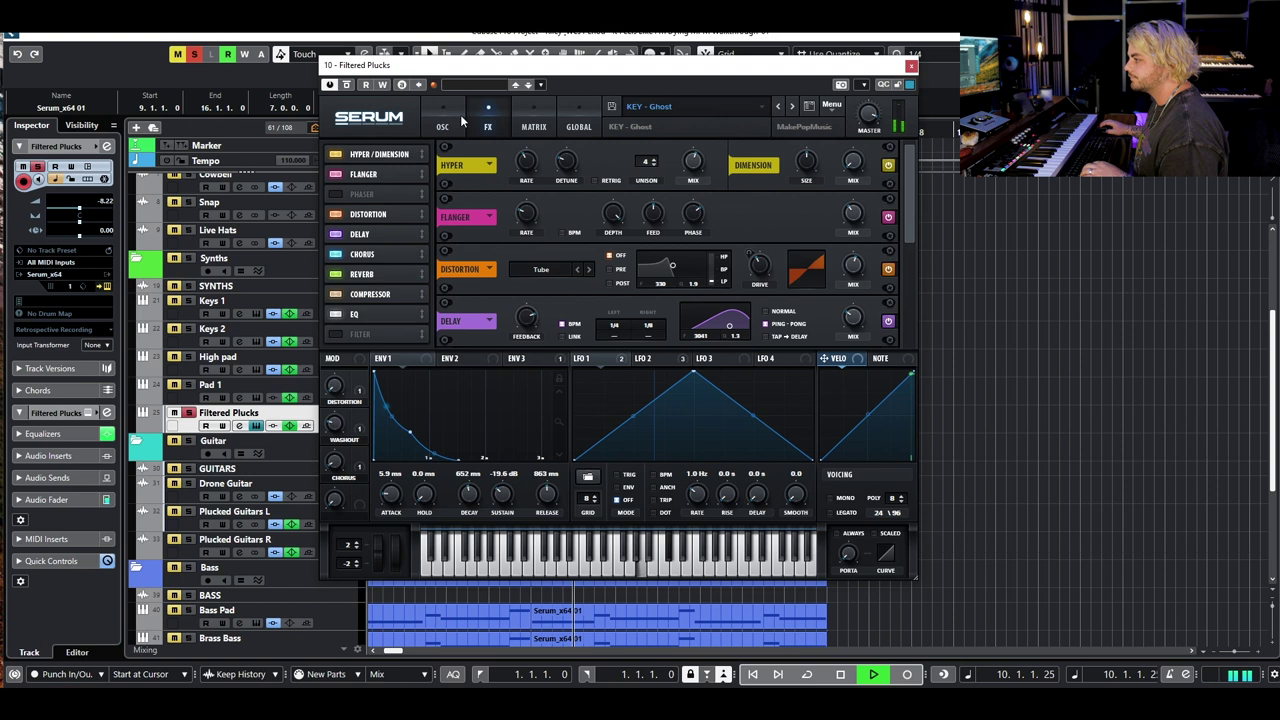
click(443, 120)
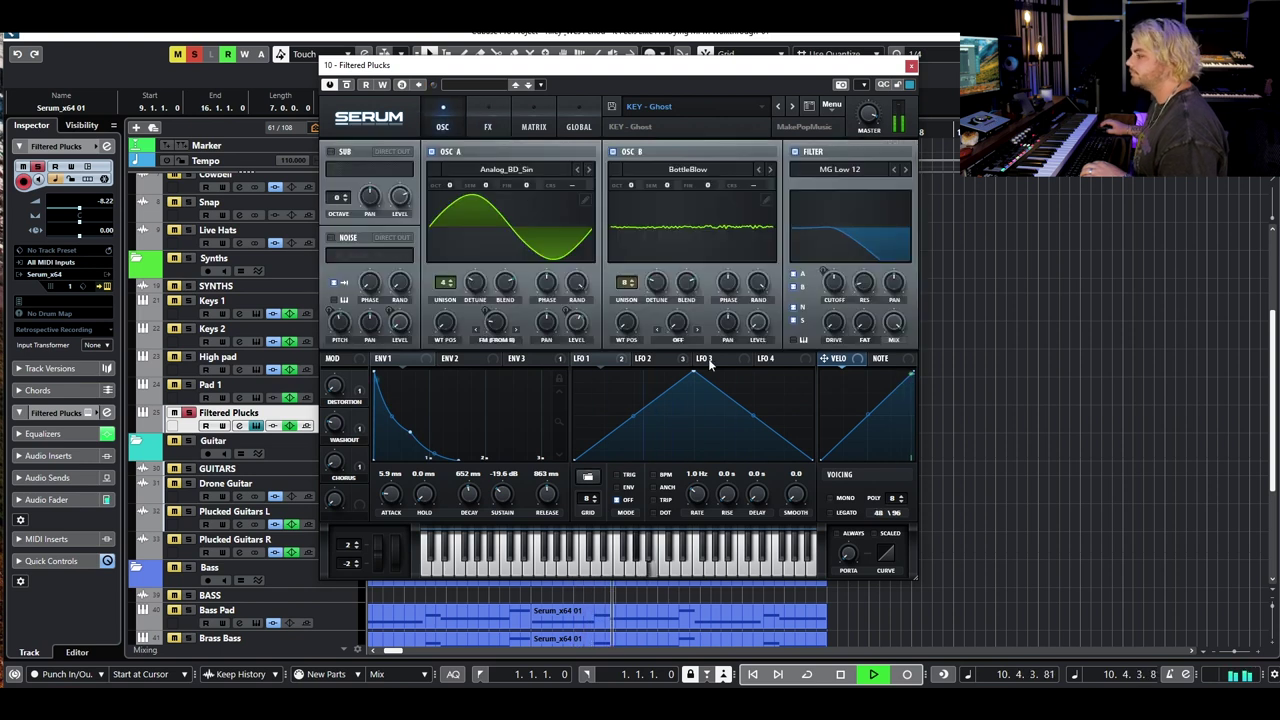
key(space)
Look through the effects rack of the Filtered Plucks Serum preset and close the instrument
click(488, 125)
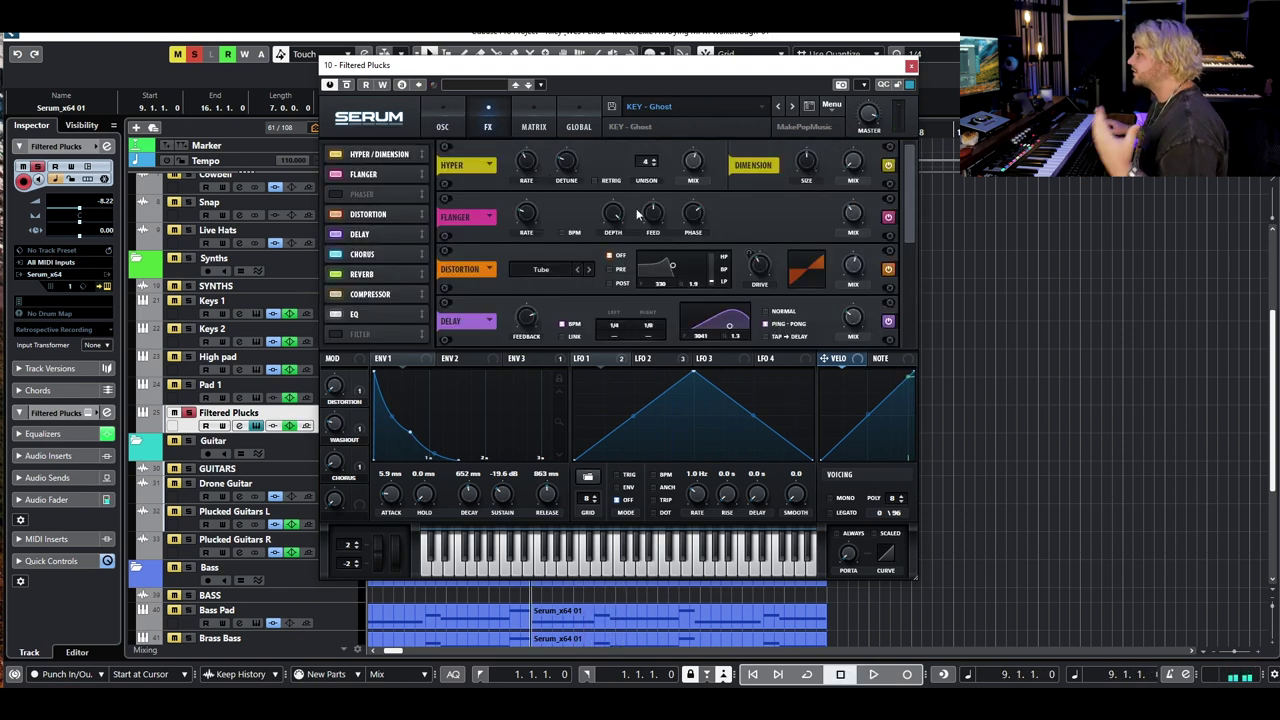
drag(909, 219, 880, 92)
click(911, 66)
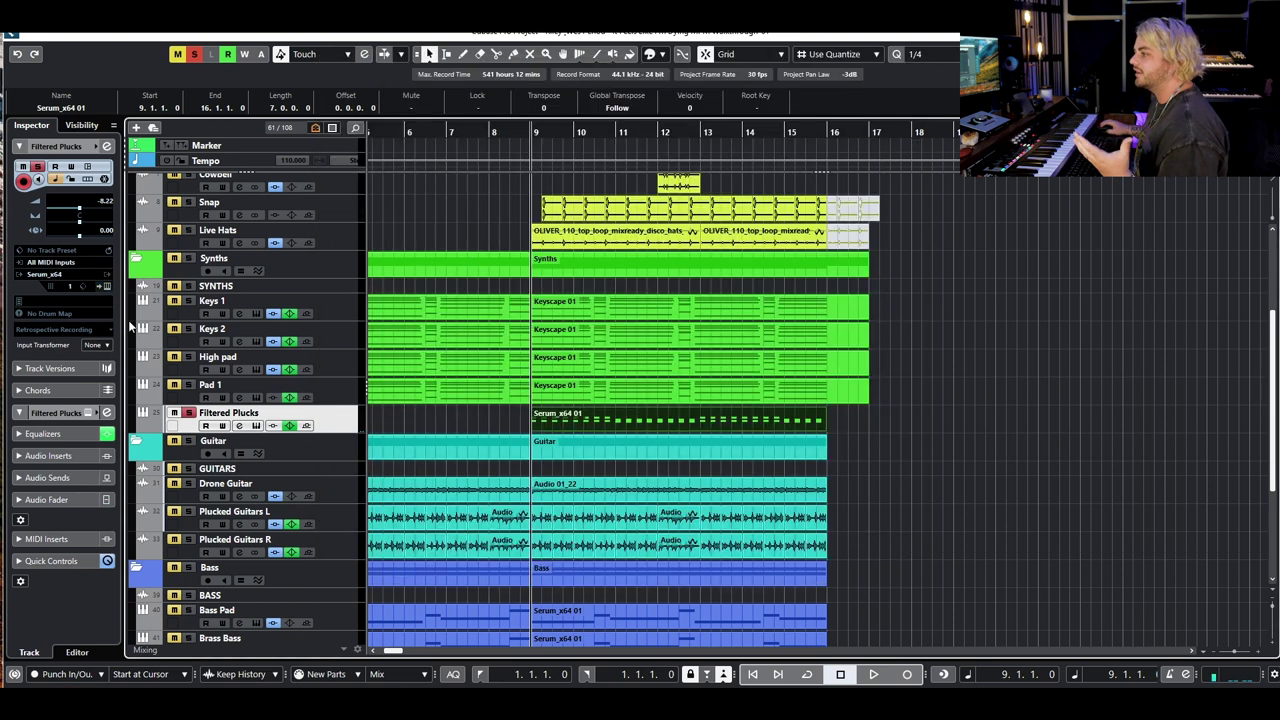
Solo all the tracks in the Synths folder, play them together from bar 9, and stop
scroll(380, 298, up, 2)
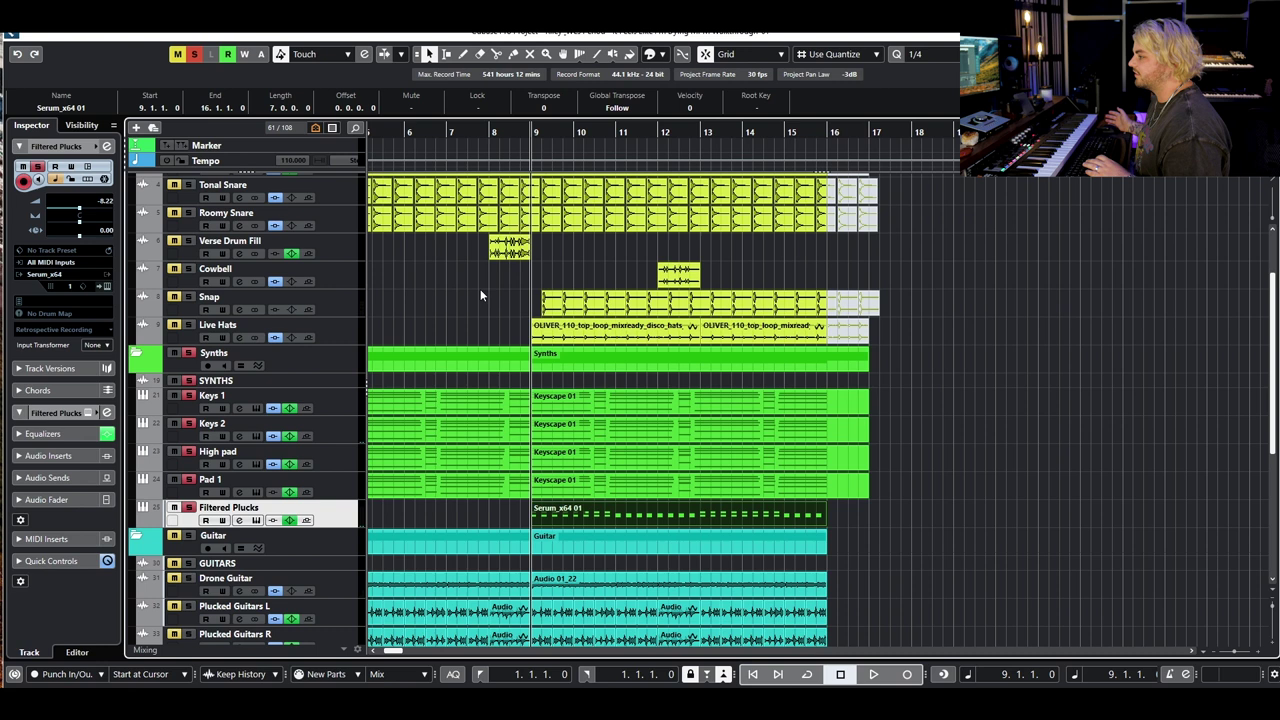
key(space)
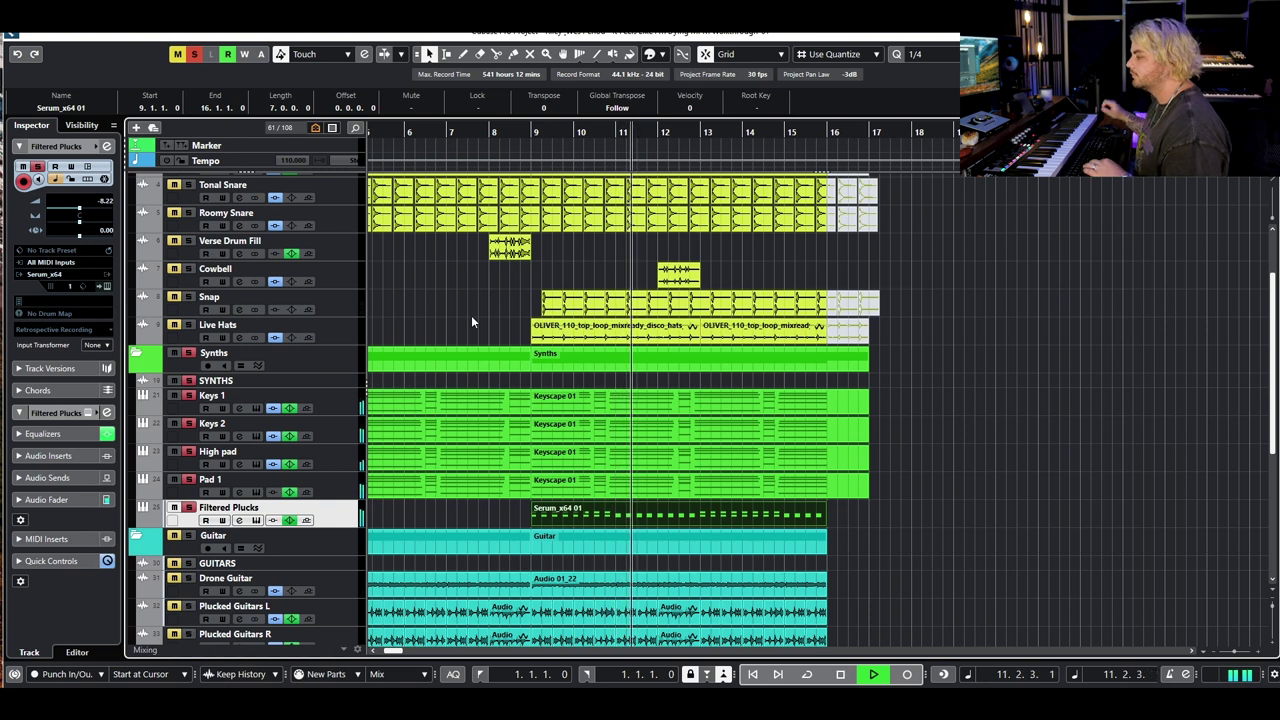
key(space)
With all solos cleared, play the full arrangement from beat 3 of bar 15 through the transition, and stop
scroll(459, 324, left, 3)
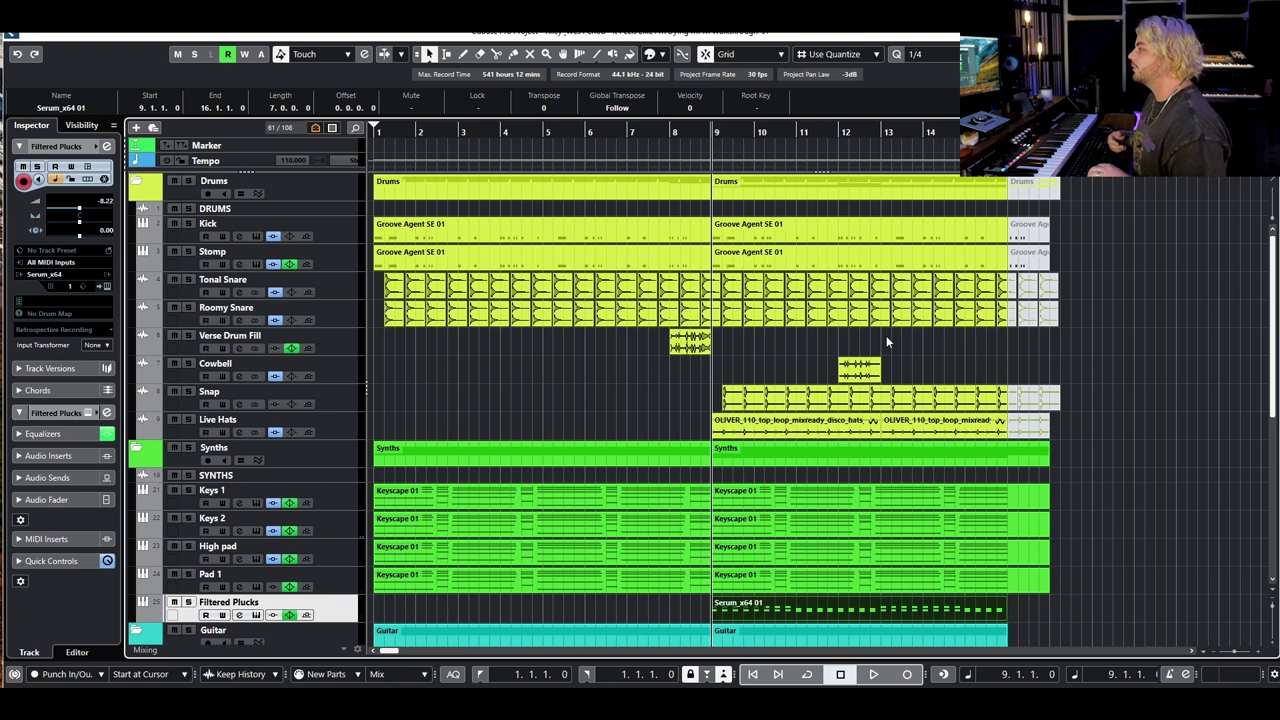
scroll(886, 335, right, 3)
scroll(886, 335, down, 5)
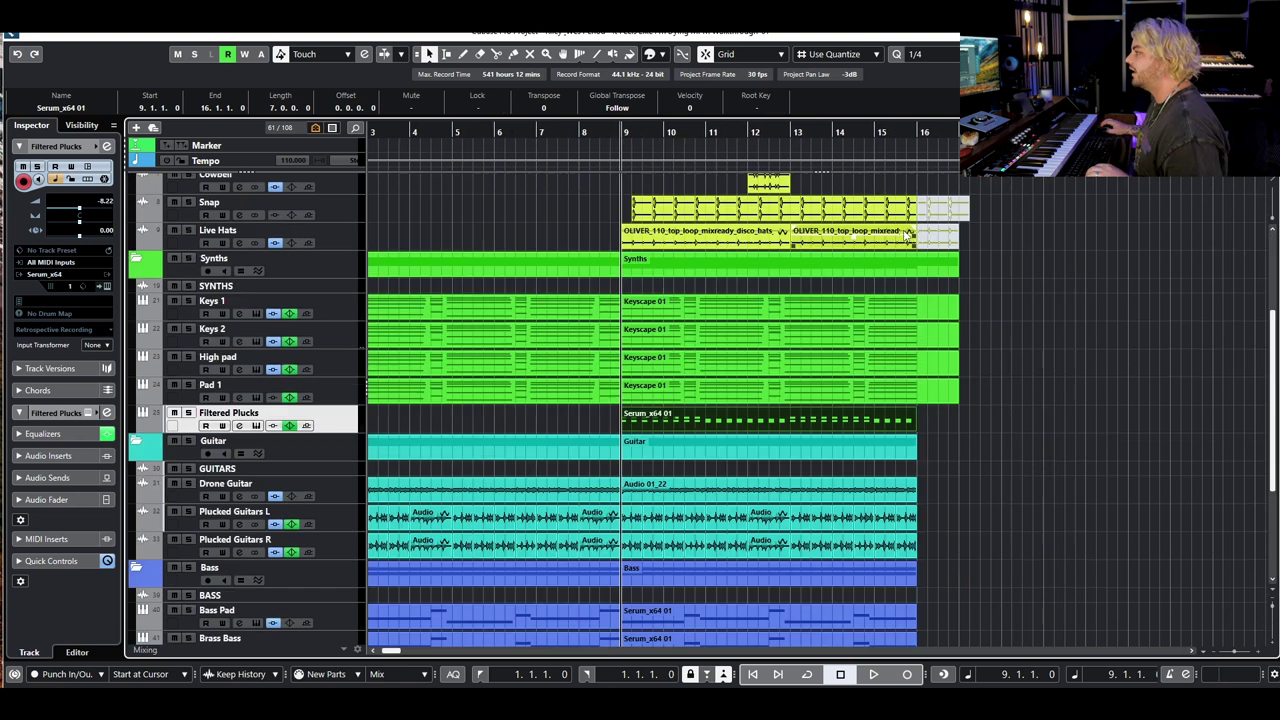
drag(868, 131, 895, 131)
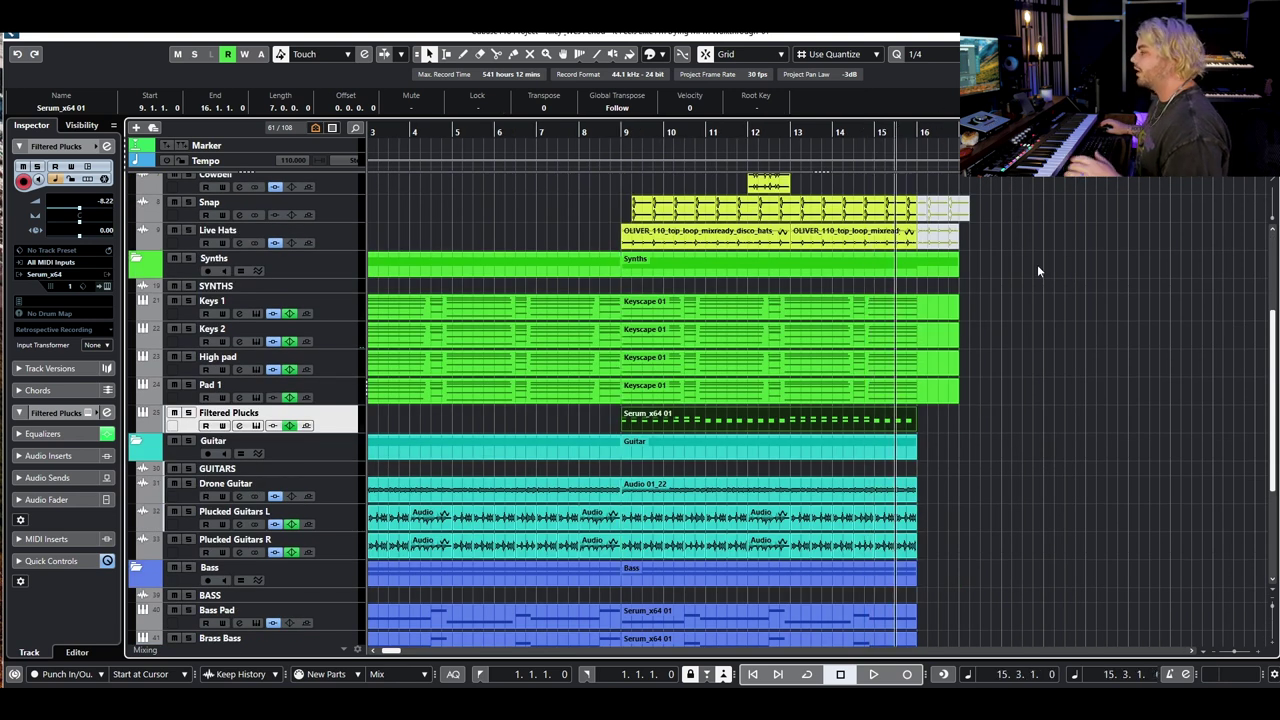
key(space)
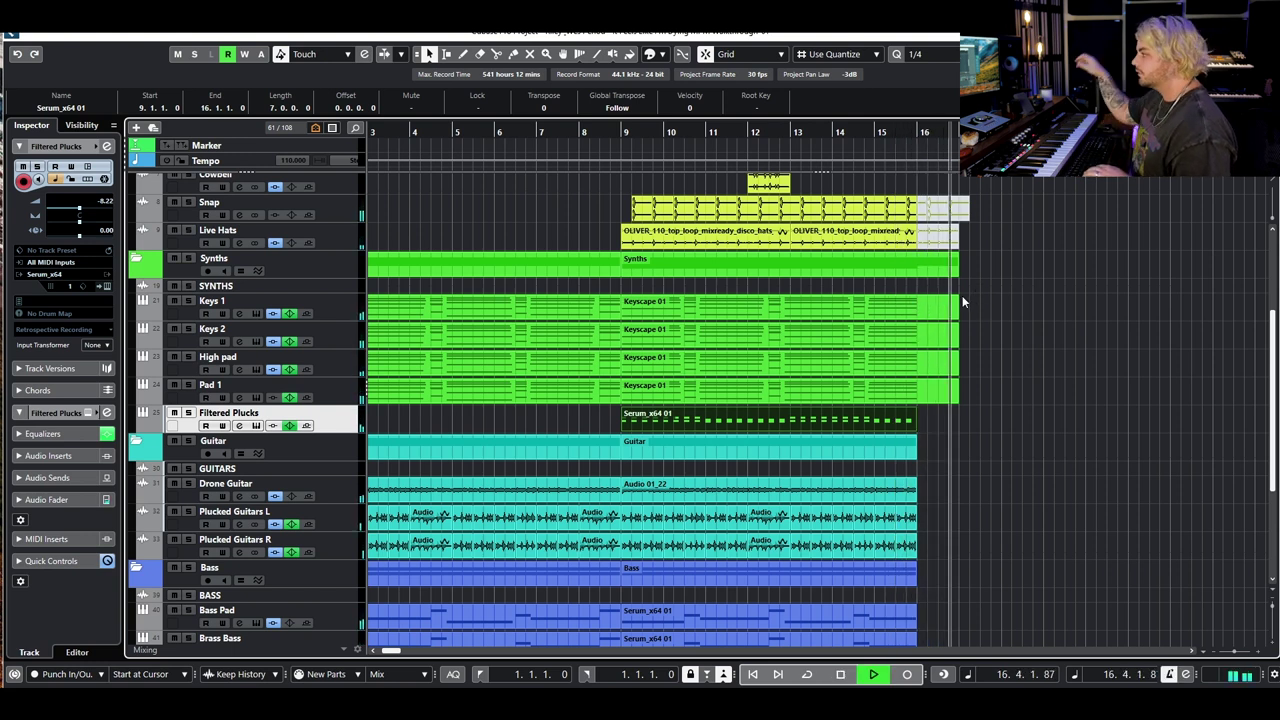
key(space)
Look over the drum tracks that start at bar 17 and clear the Drums folder's solo
scroll(966, 250, up, 5)
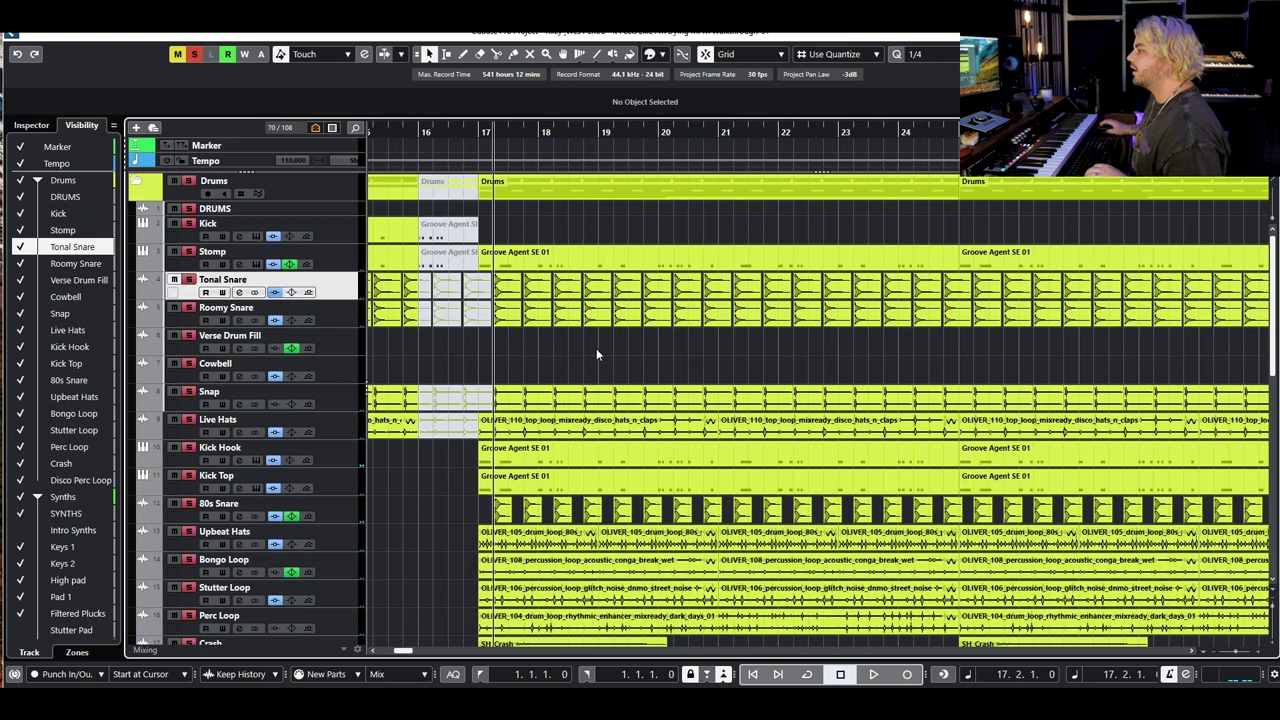
scroll(642, 352, down, 3)
scroll(829, 354, down, 5)
scroll(832, 355, up, 5)
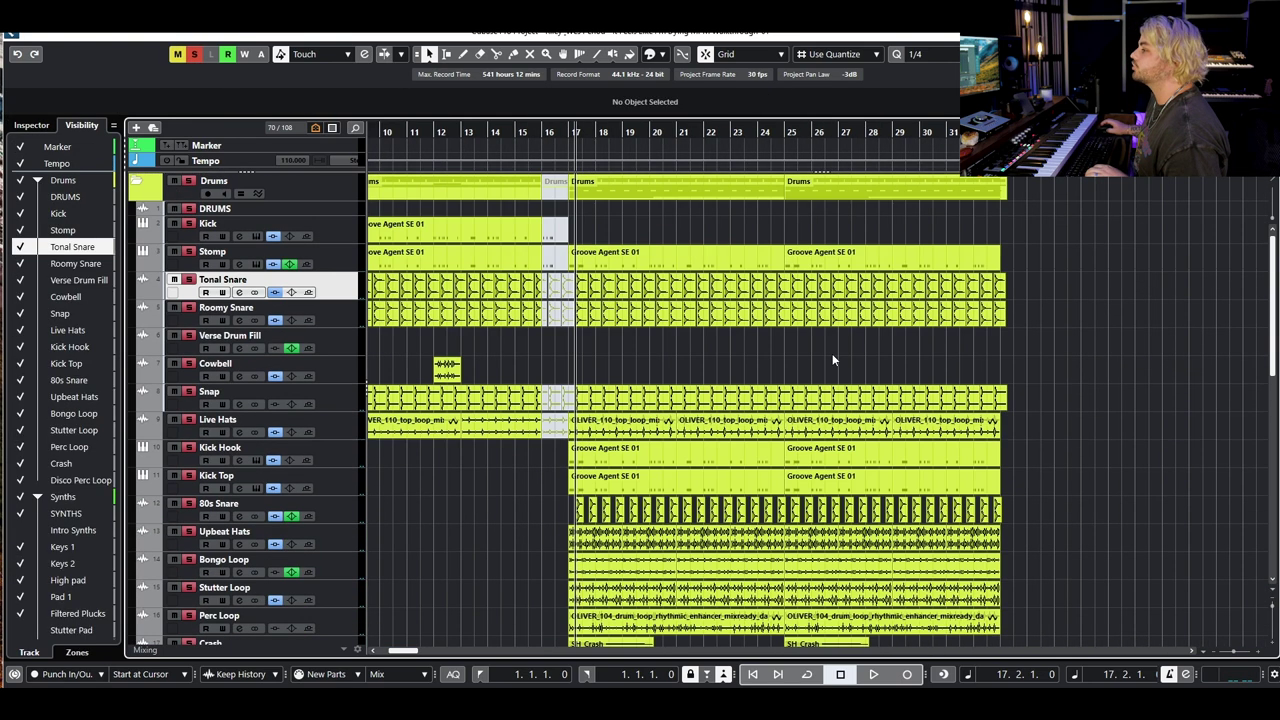
click(188, 181)
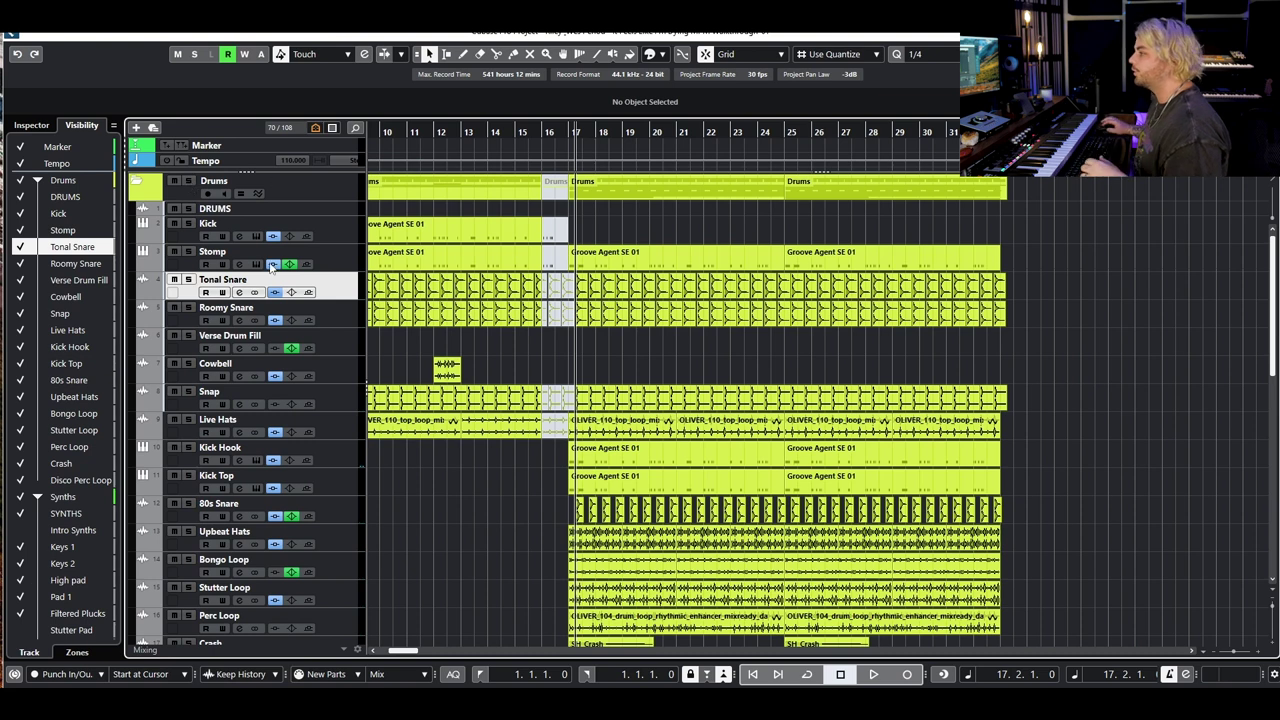
Solo the Stomp, Tonal Snare, Roomy Snare, Snap and Kick Hook tracks
key(h)
key(h)
key(h)
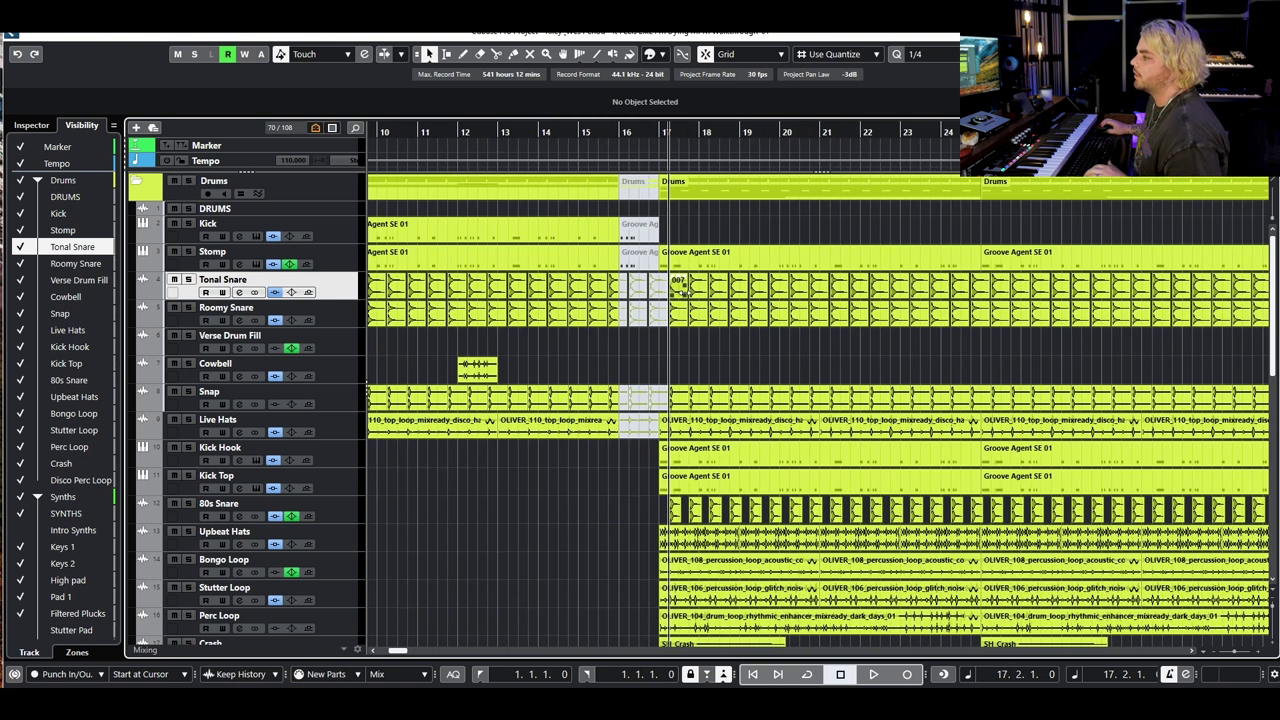
click(189, 252)
click(187, 309)
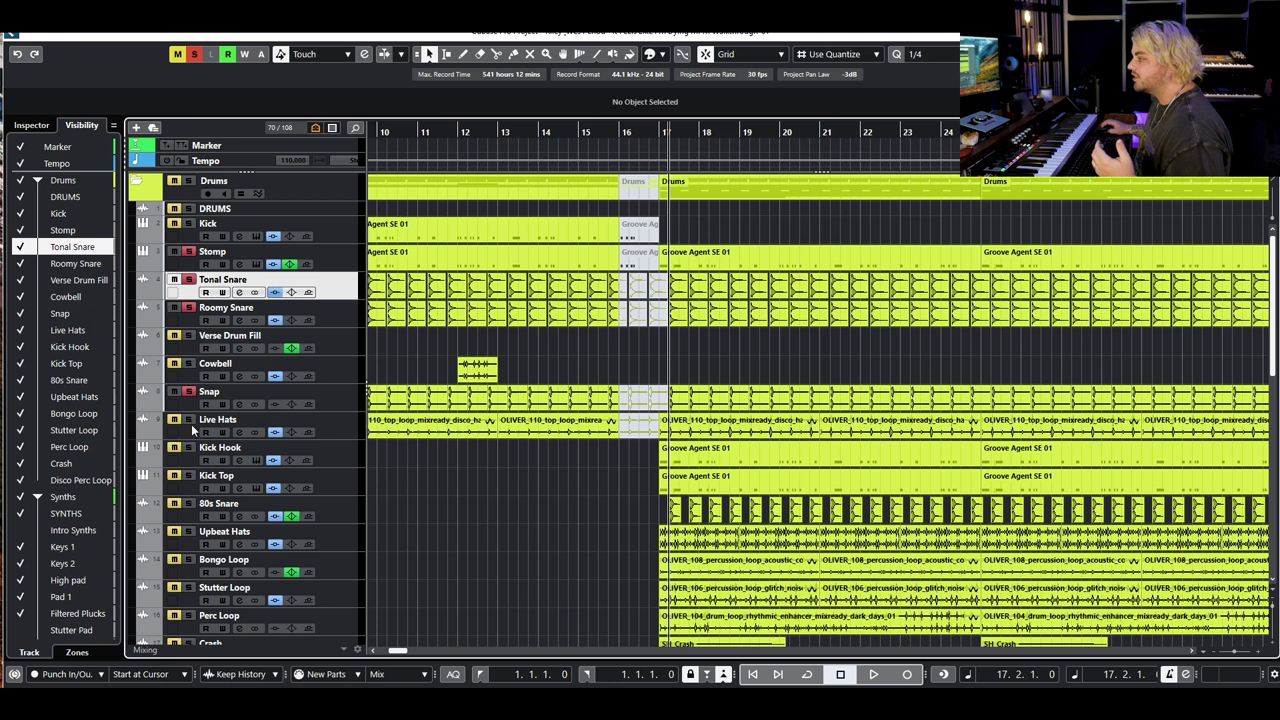
click(267, 467)
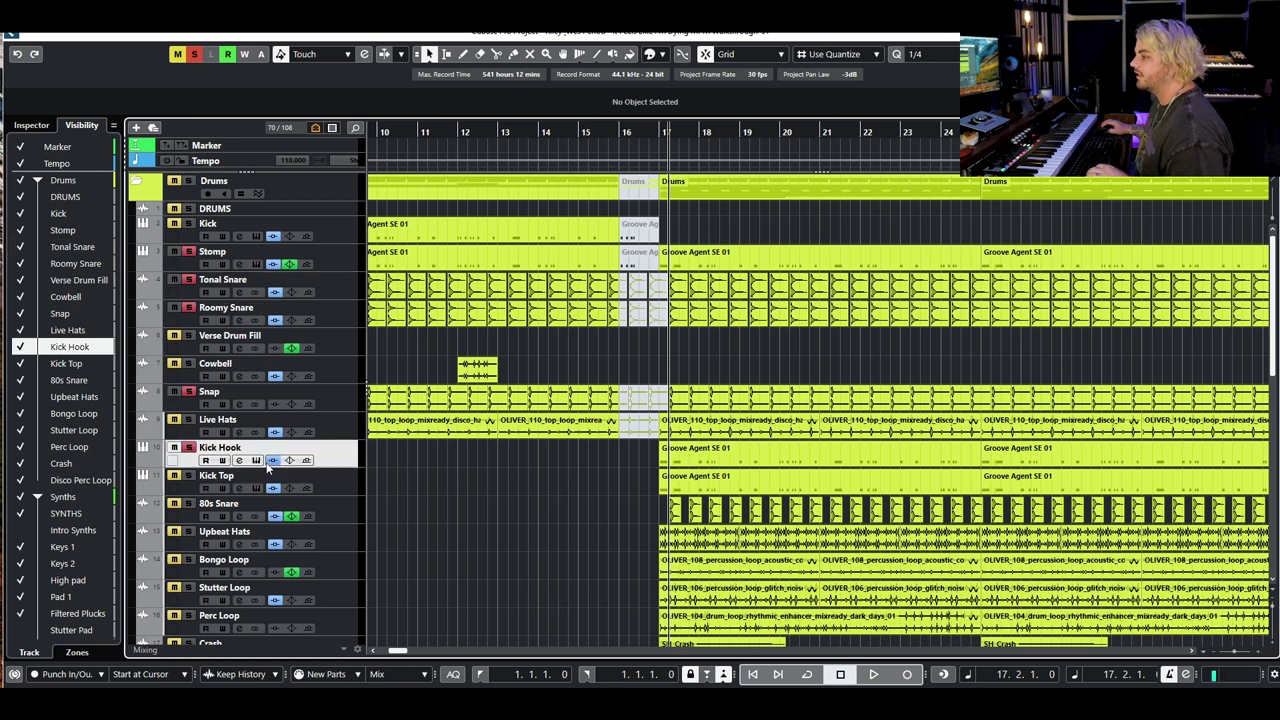
Show the Kick Hook's Groove Agent SE instrument, play the soloed drums from beat 2 of bar 17, and close it
click(257, 460)
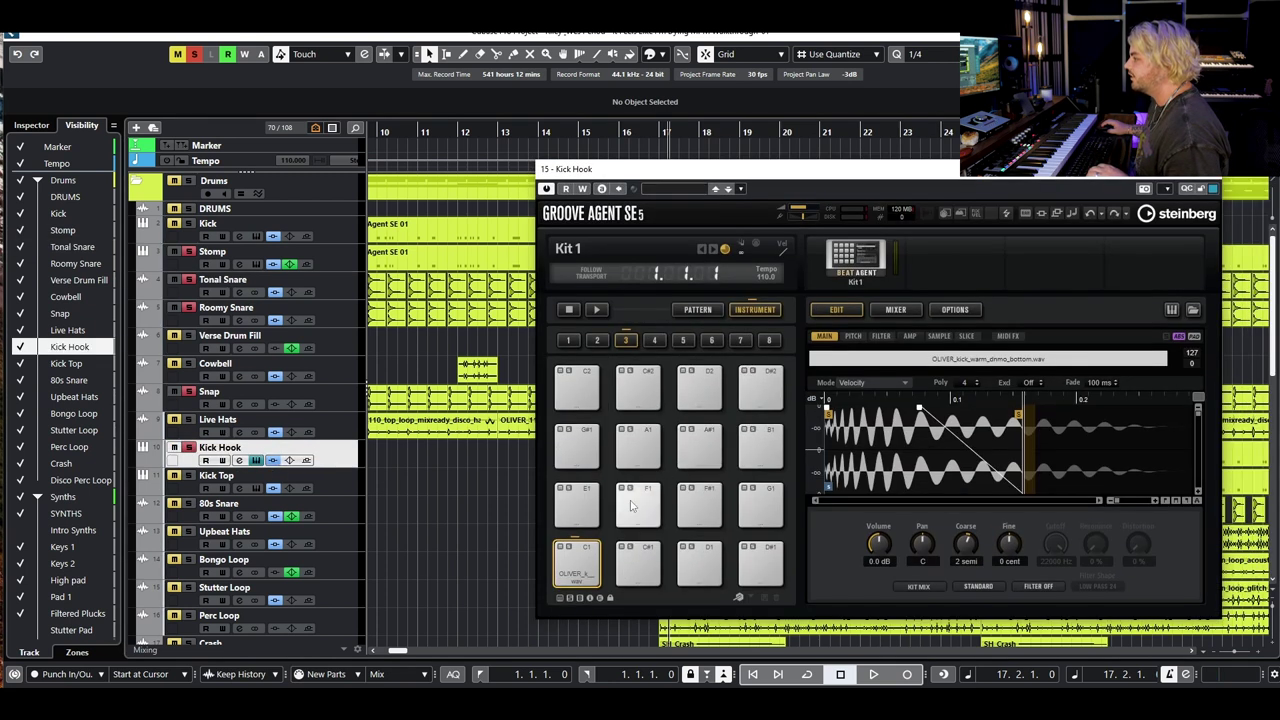
key(space)
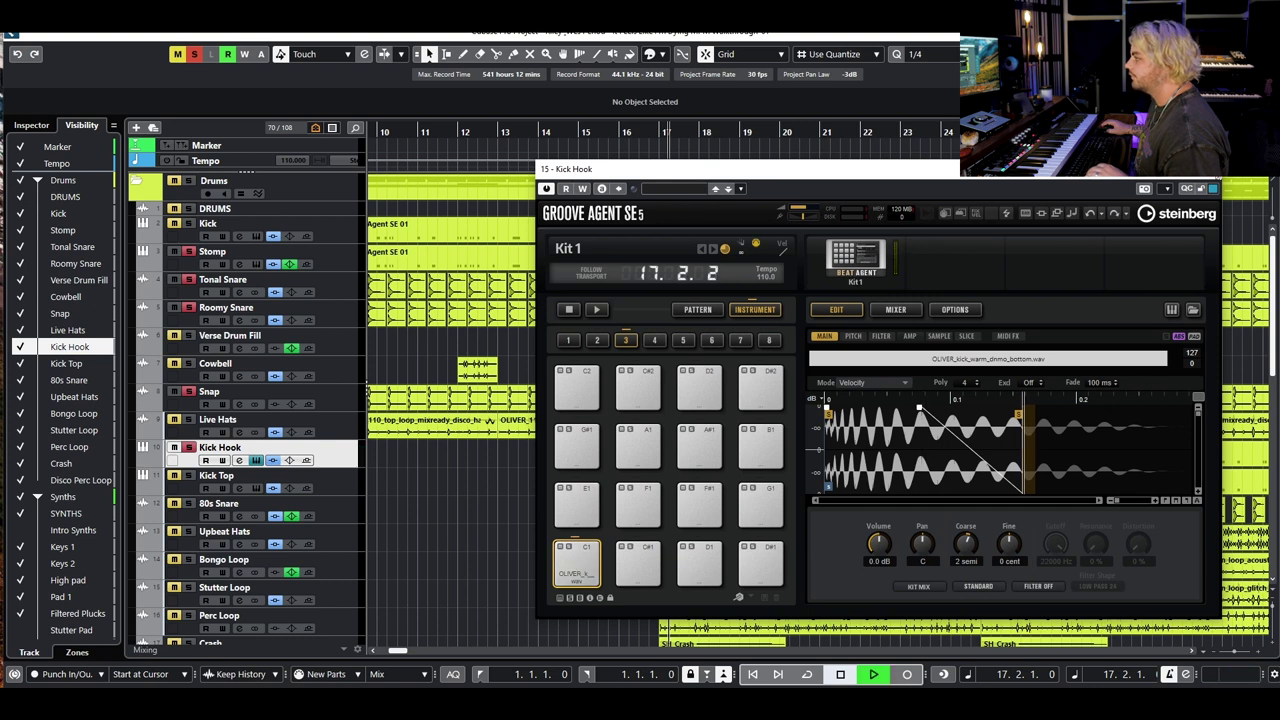
click(1208, 169)
click(240, 461)
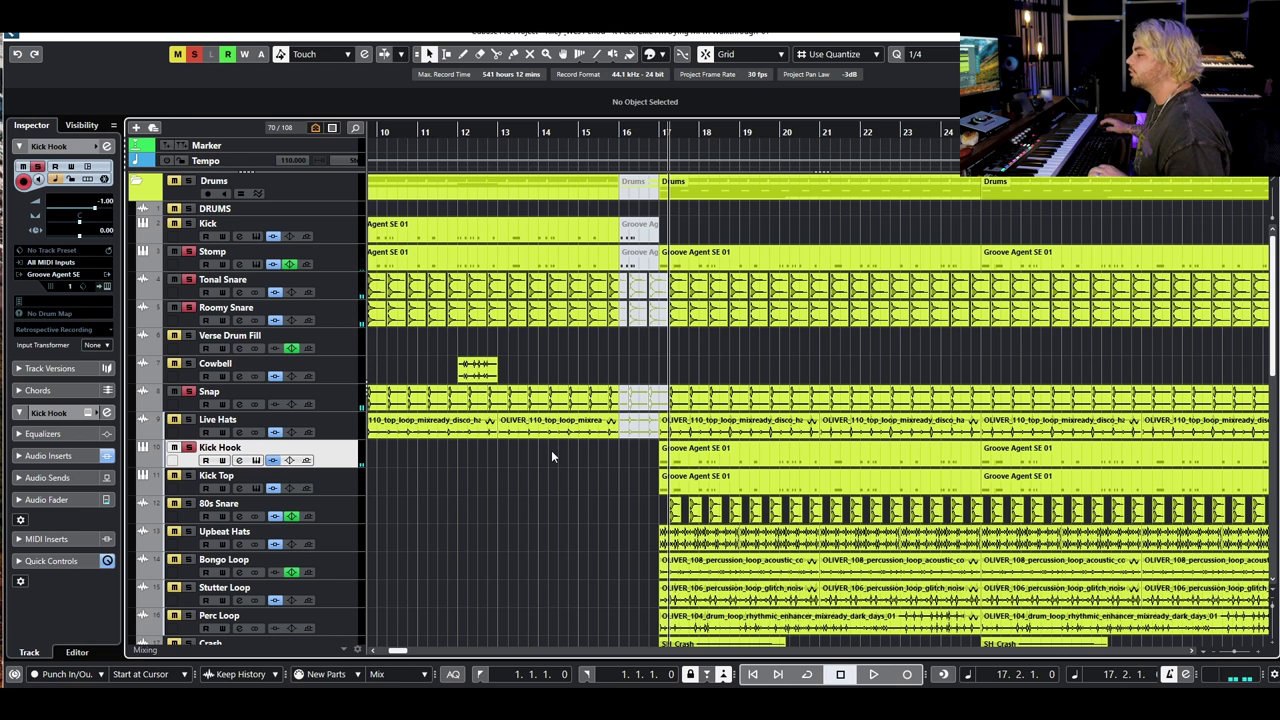
Solo only the Kick Top track, play it from beat 2 of bar 17, and examine the inserts in its channel settings
click(194, 56)
click(189, 476)
click(328, 470)
key(space)
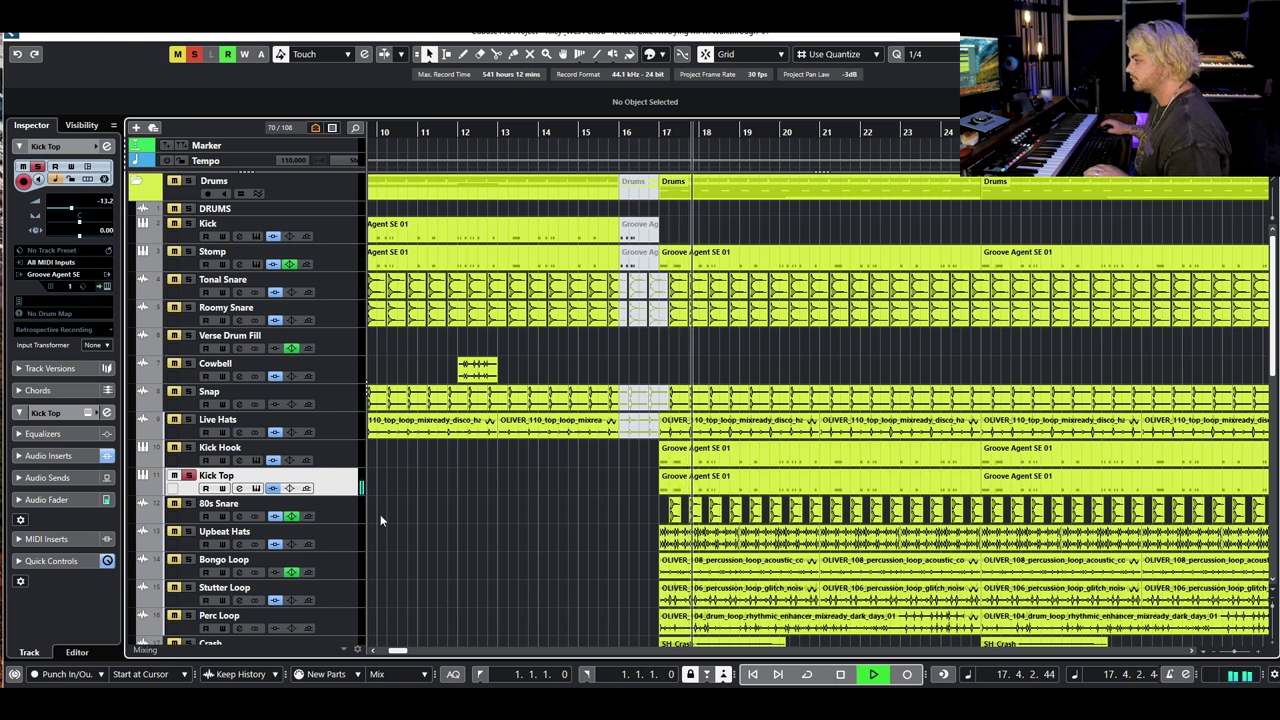
key(space)
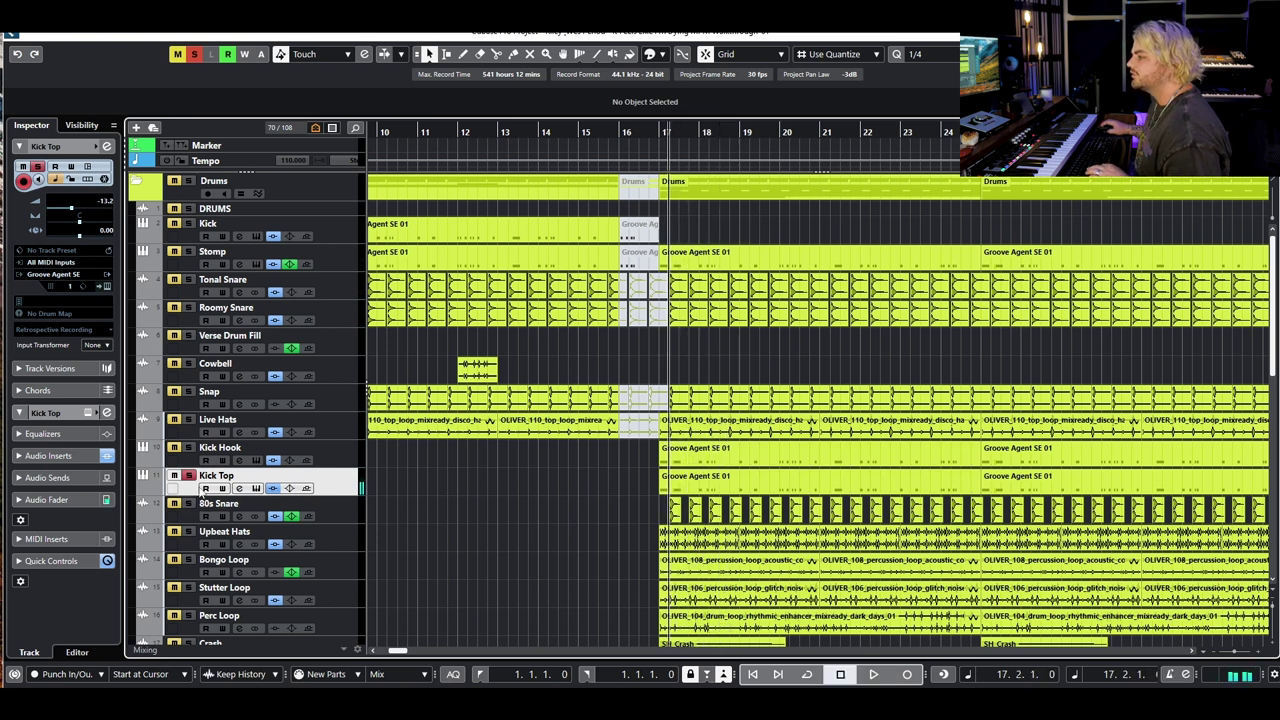
click(240, 488)
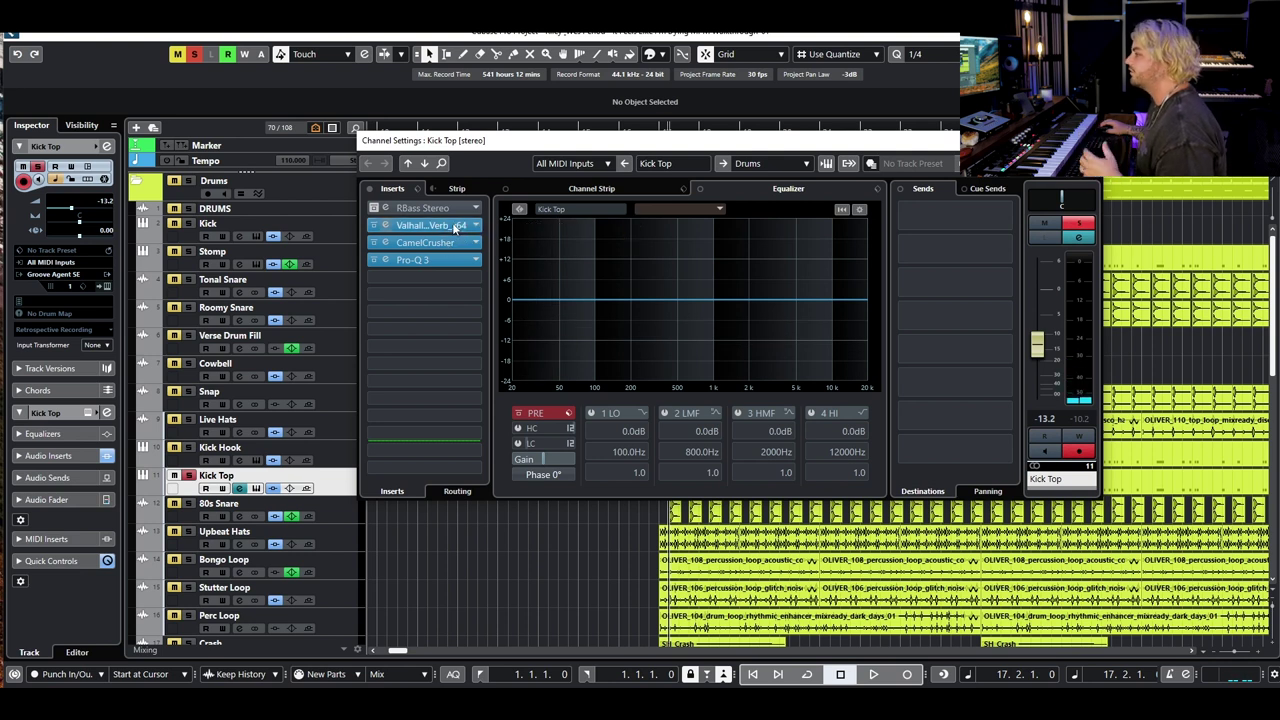
click(1089, 140)
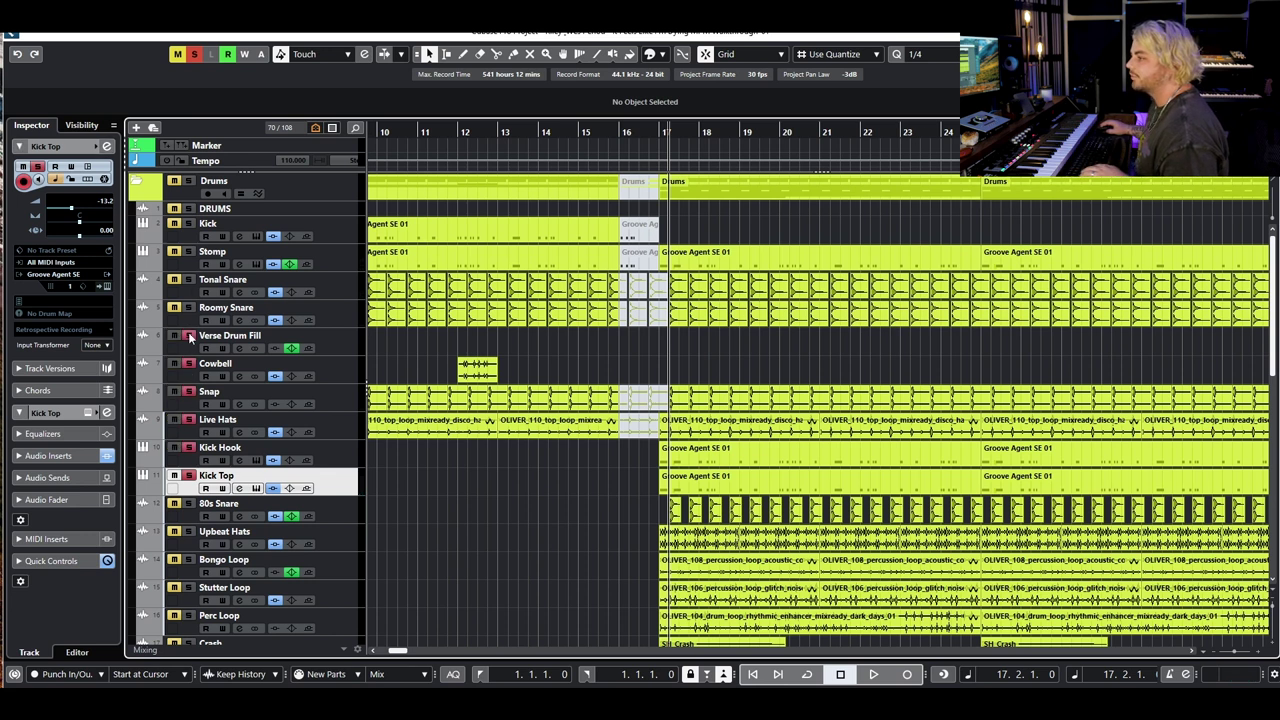
Solo the drum tracks from Kick through Kick Top, play them together from beat 2 of bar 17, and stop
key(space)
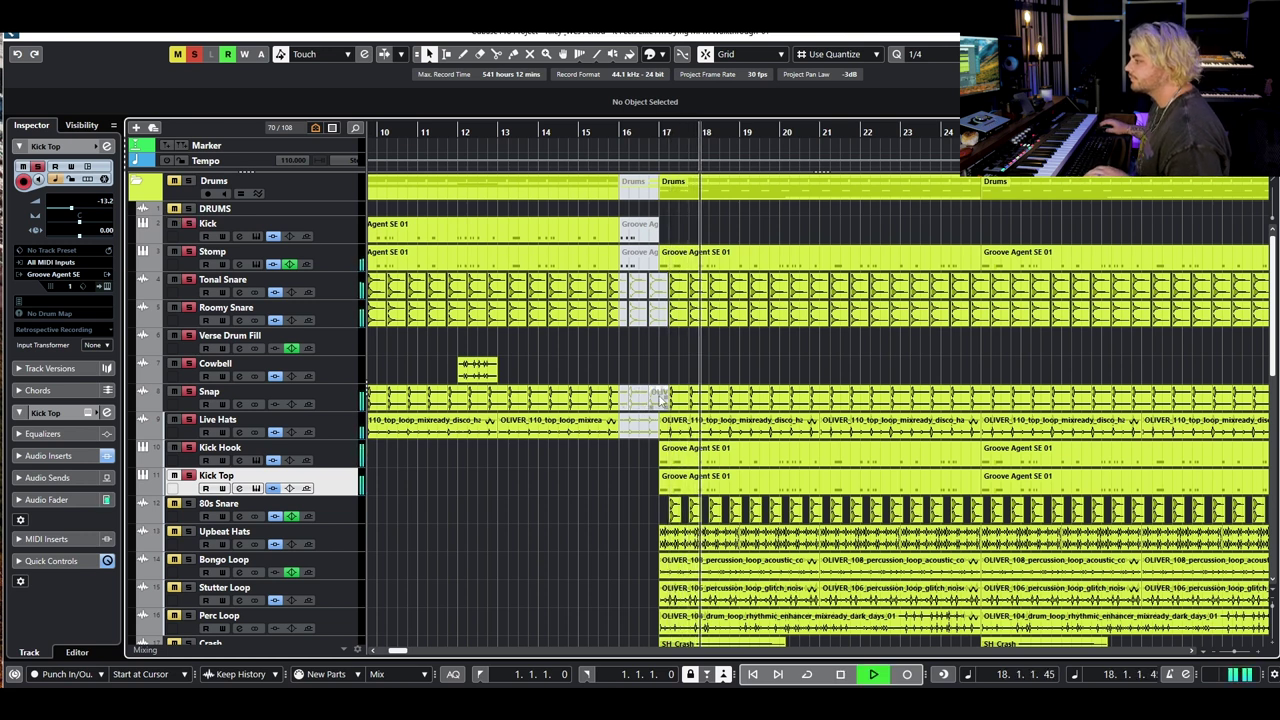
scroll(798, 377, down, 5)
key(space)
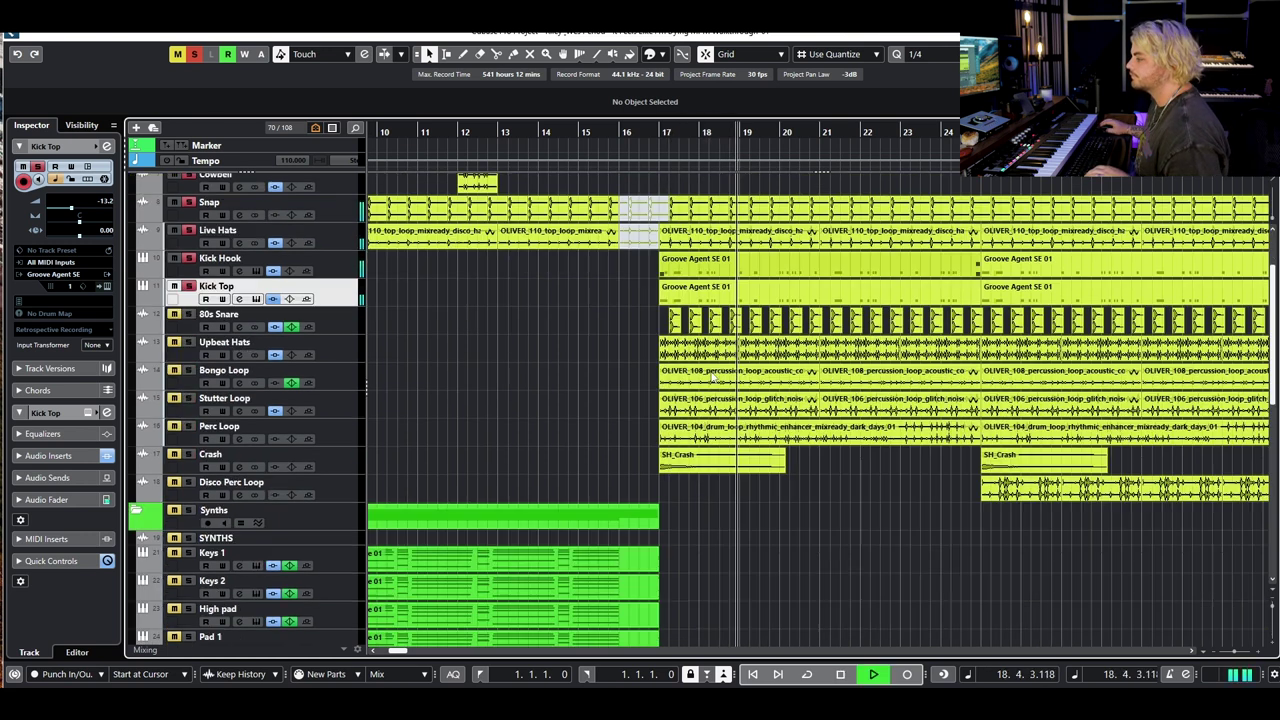
Add the 80s Snare to the soloed drums, view its channel settings, play them from beat 2 of bar 17, and stop
click(237, 324)
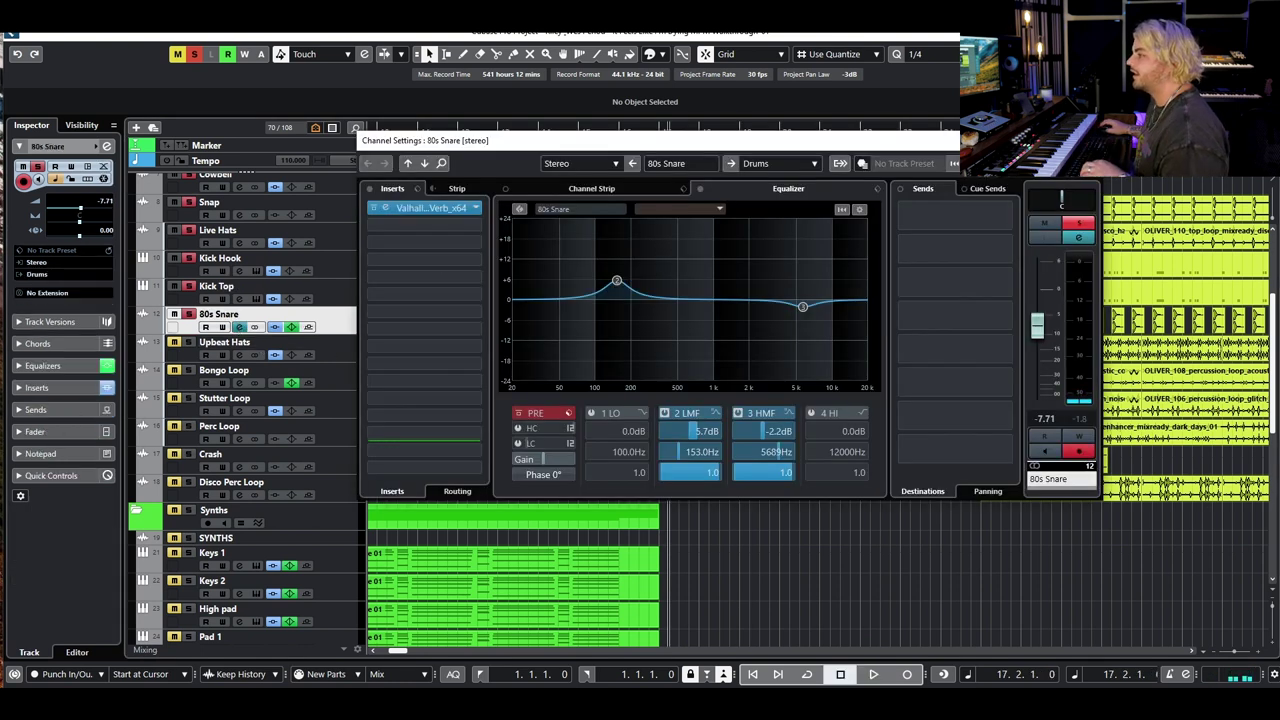
key(Escape)
key(space)
scroll(749, 323, up, 6)
scroll(735, 326, down, 4)
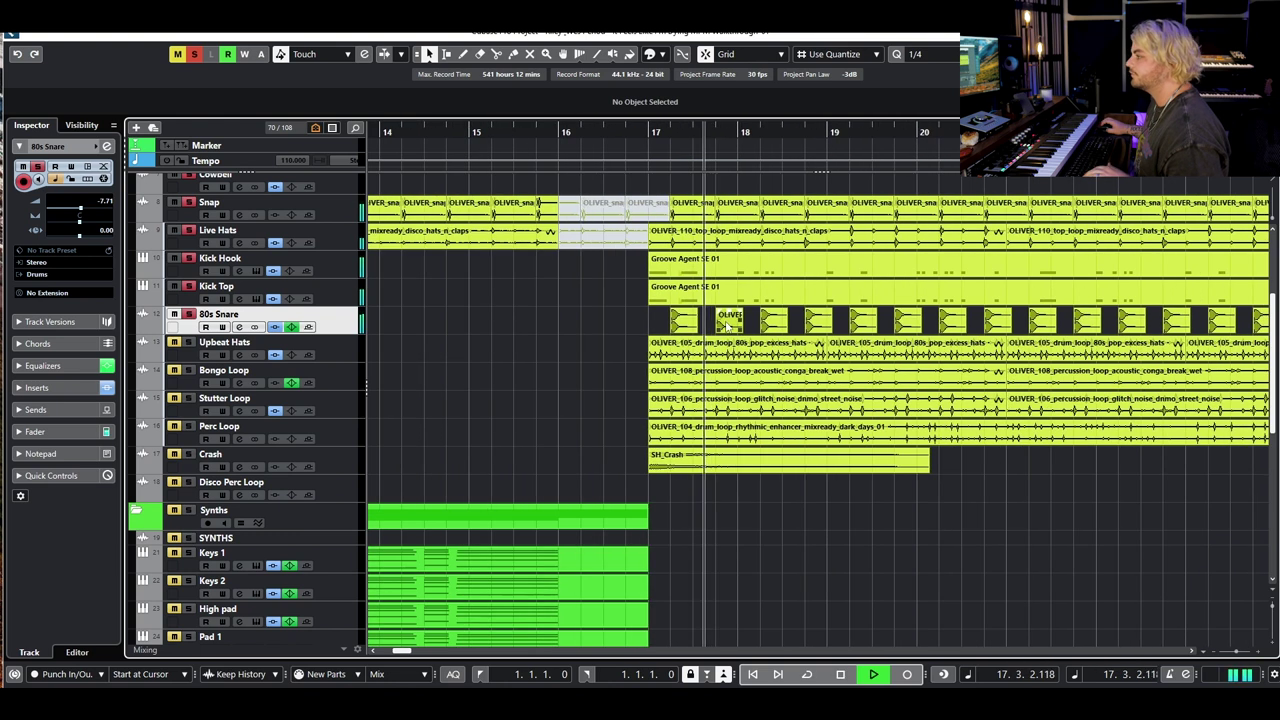
key(g)
key(g)
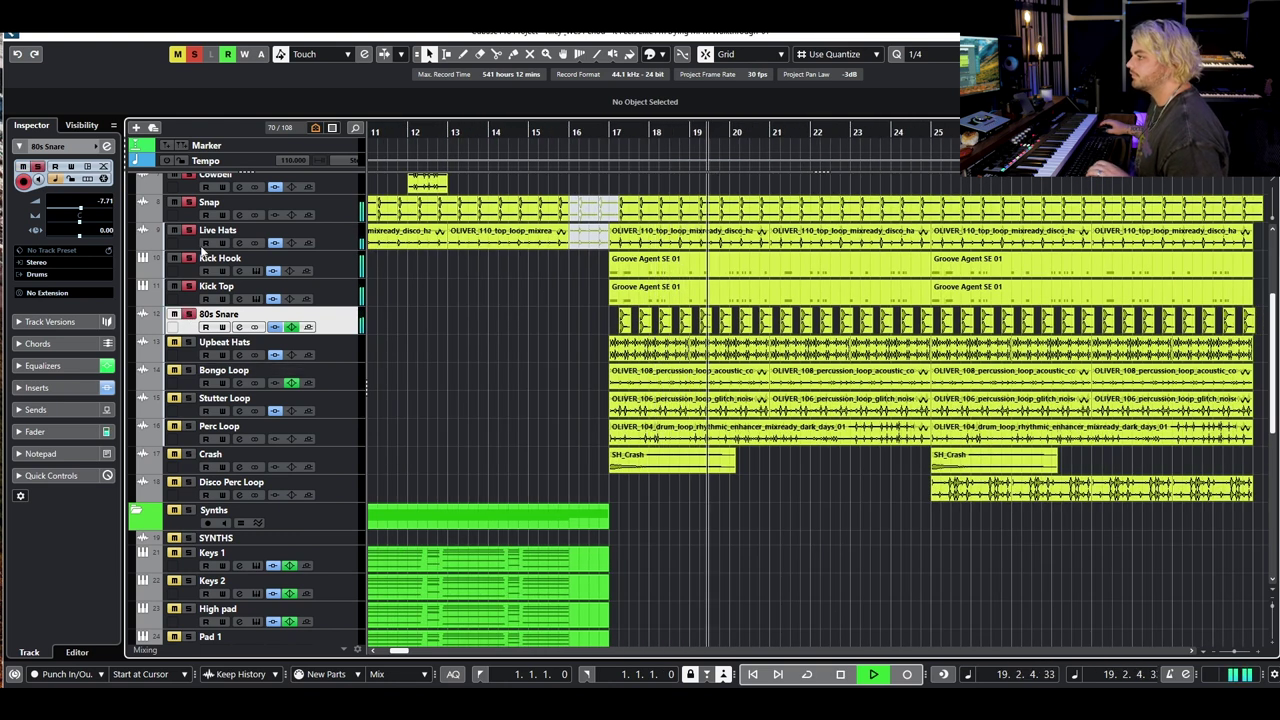
key(space)
Solo only the 80s Snare and compare its sound with the equalizer and inserts bypassed and active, using its channel settings
click(189, 314)
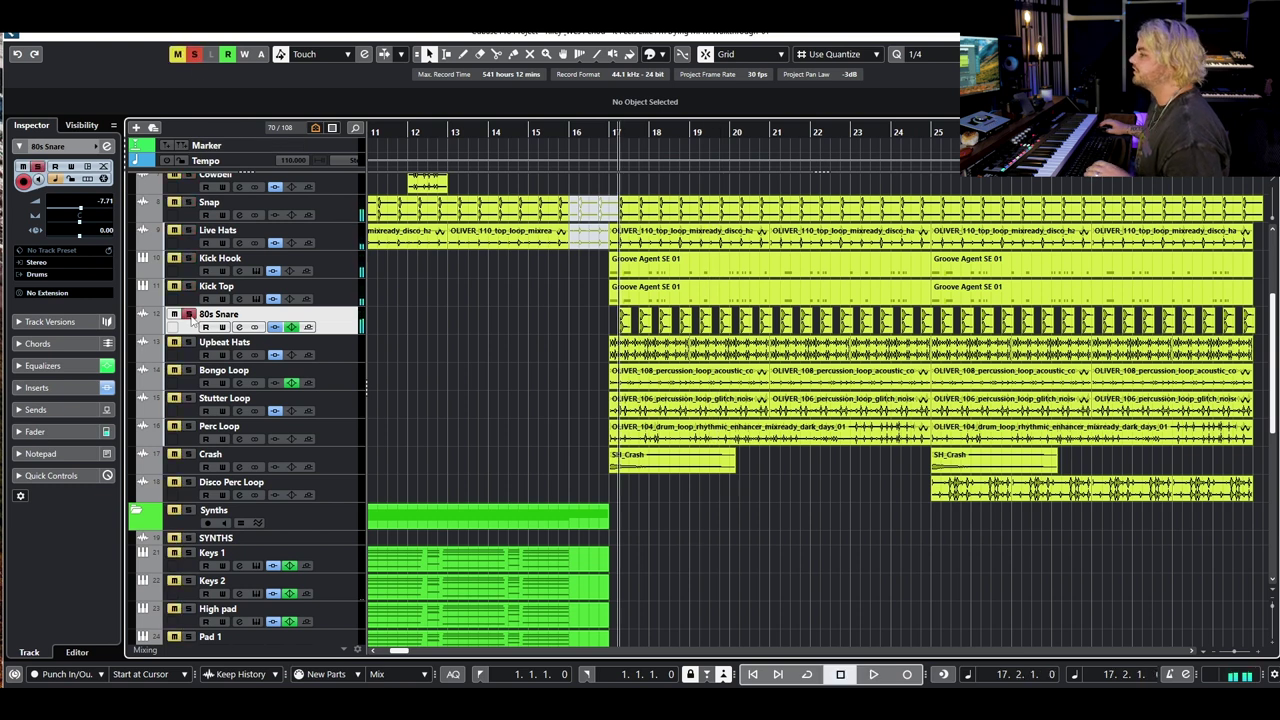
click(240, 327)
key(space)
click(700, 190)
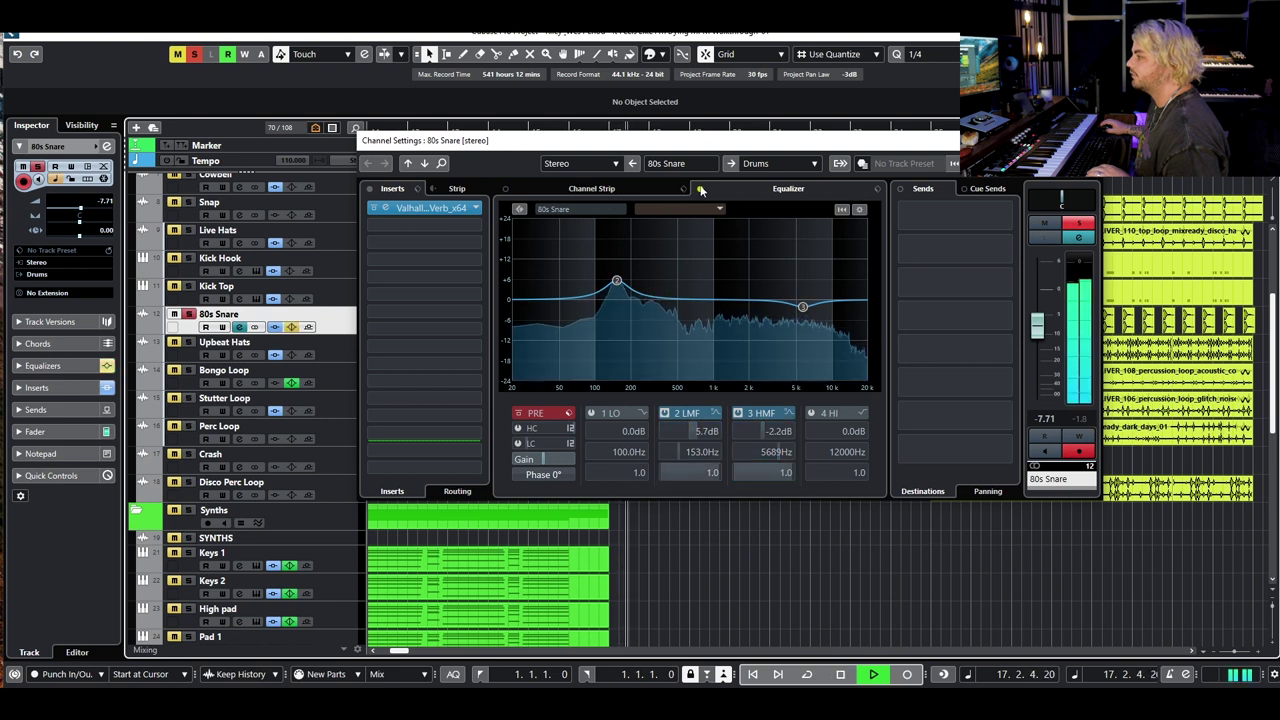
click(370, 189)
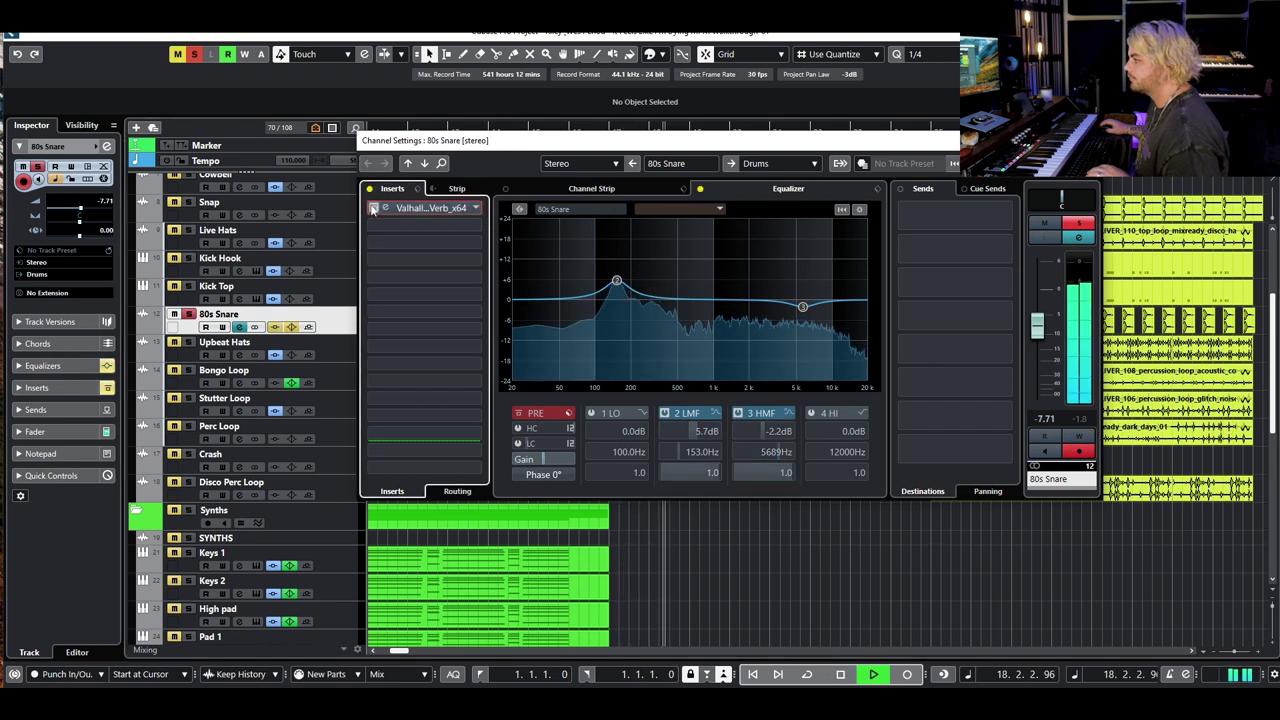
click(370, 189)
click(700, 189)
key(space)
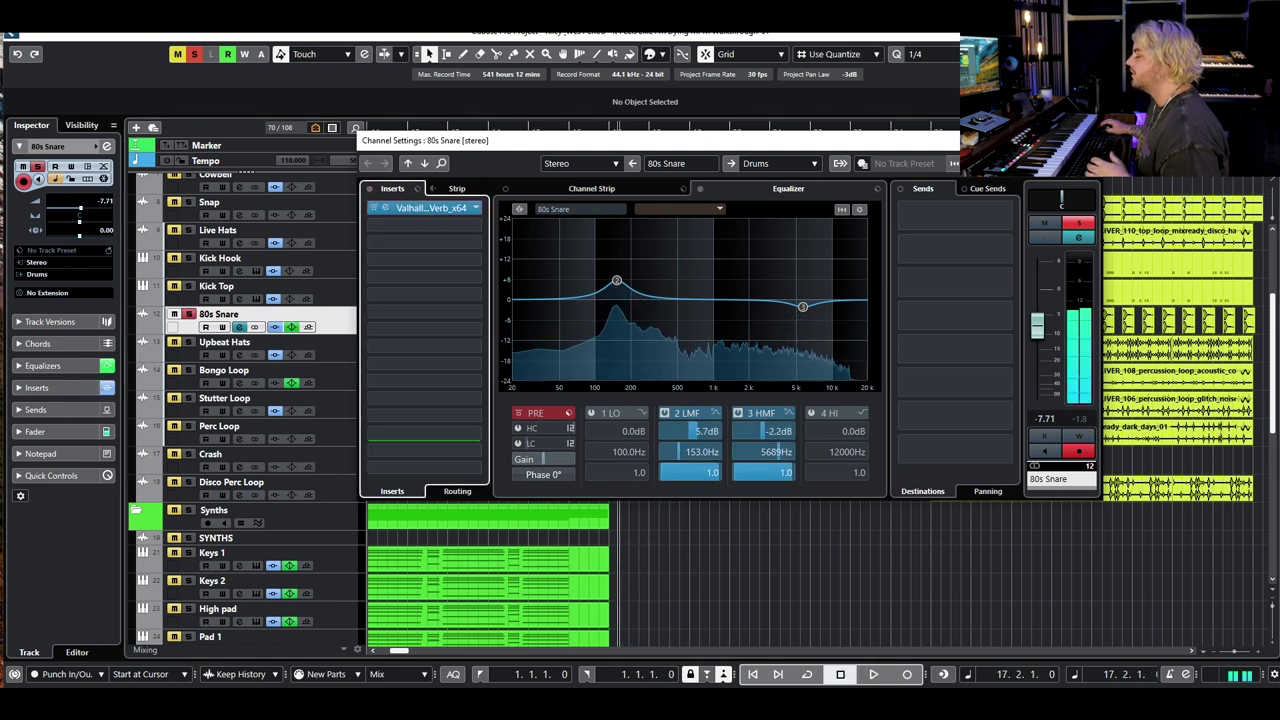
click(1086, 140)
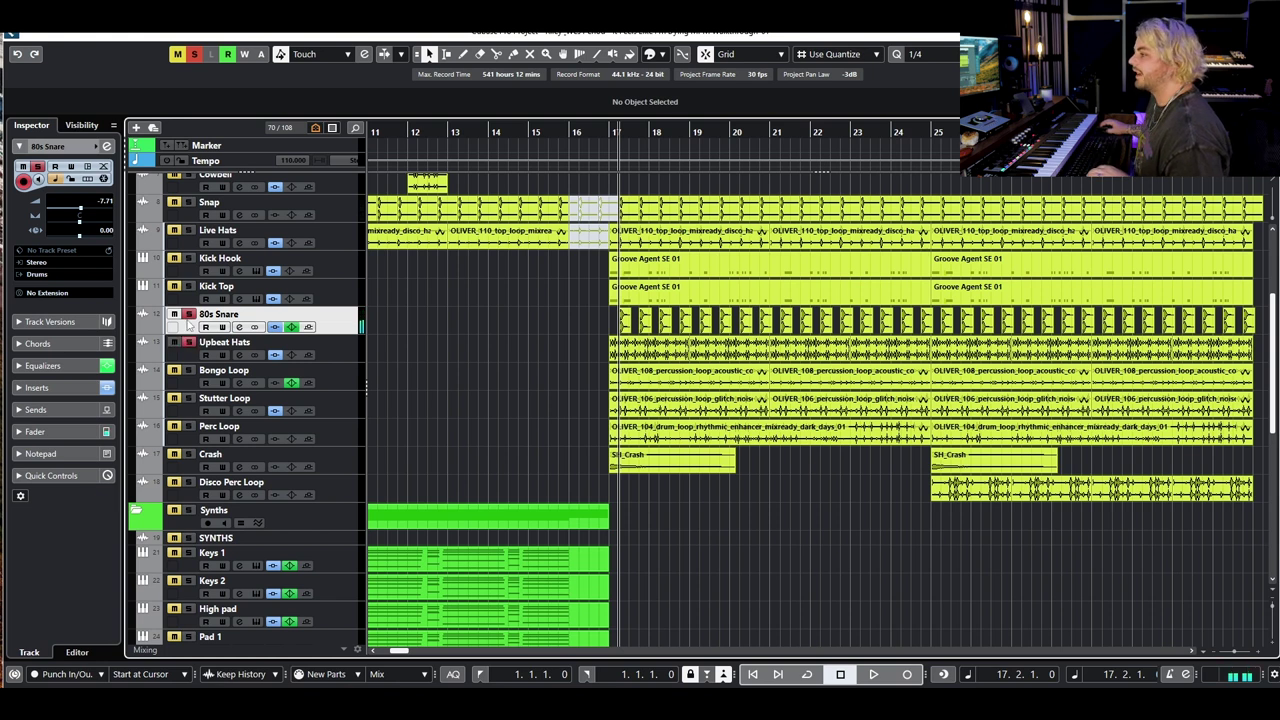
Solo only the Upbeat Hats, play them from bar 17, and stop
click(205, 345)
scroll(632, 310, up, 3)
drag(730, 129, 531, 127)
key(space)
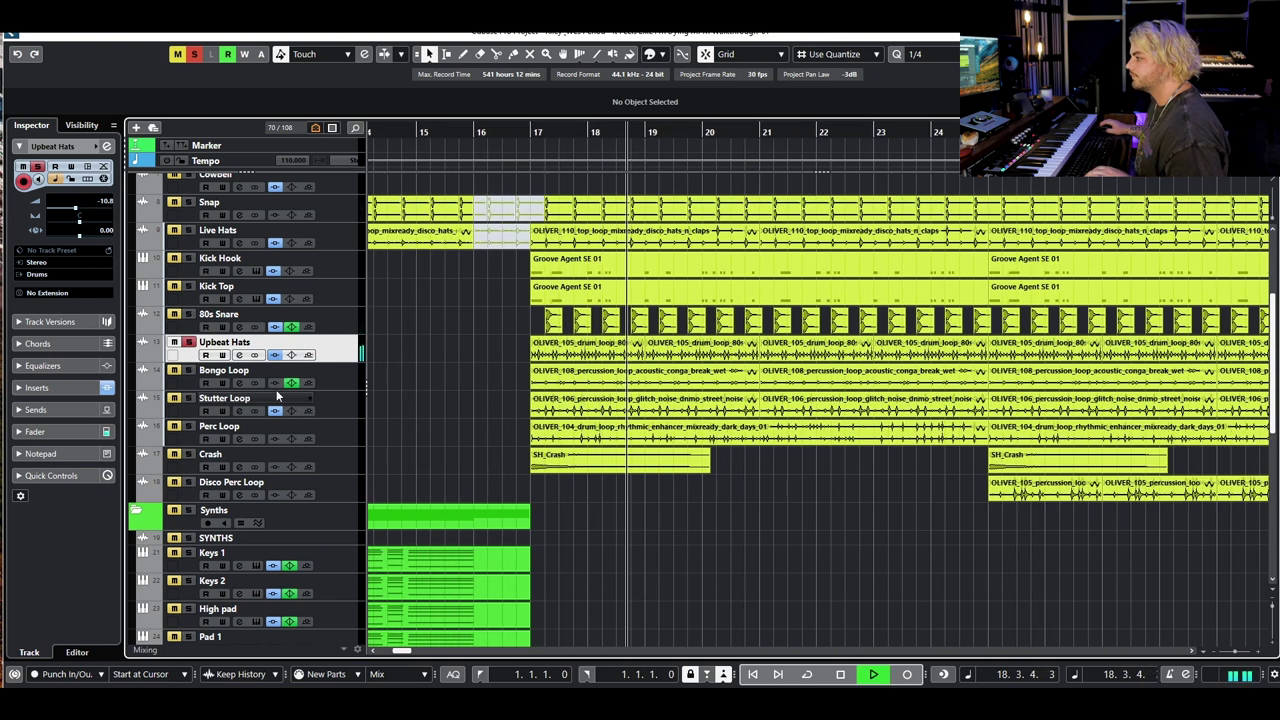
key(space)
Solo only the Bongo Loop and play it from bar 17
click(188, 342)
click(188, 370)
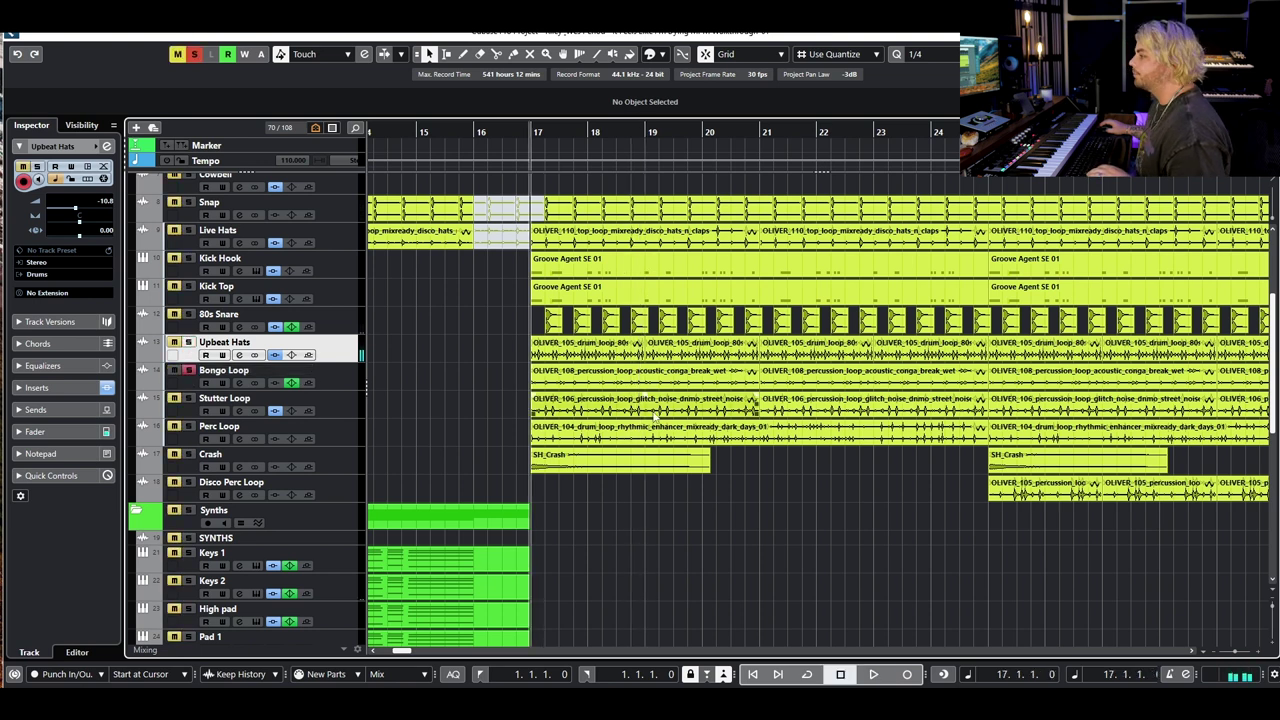
click(345, 384)
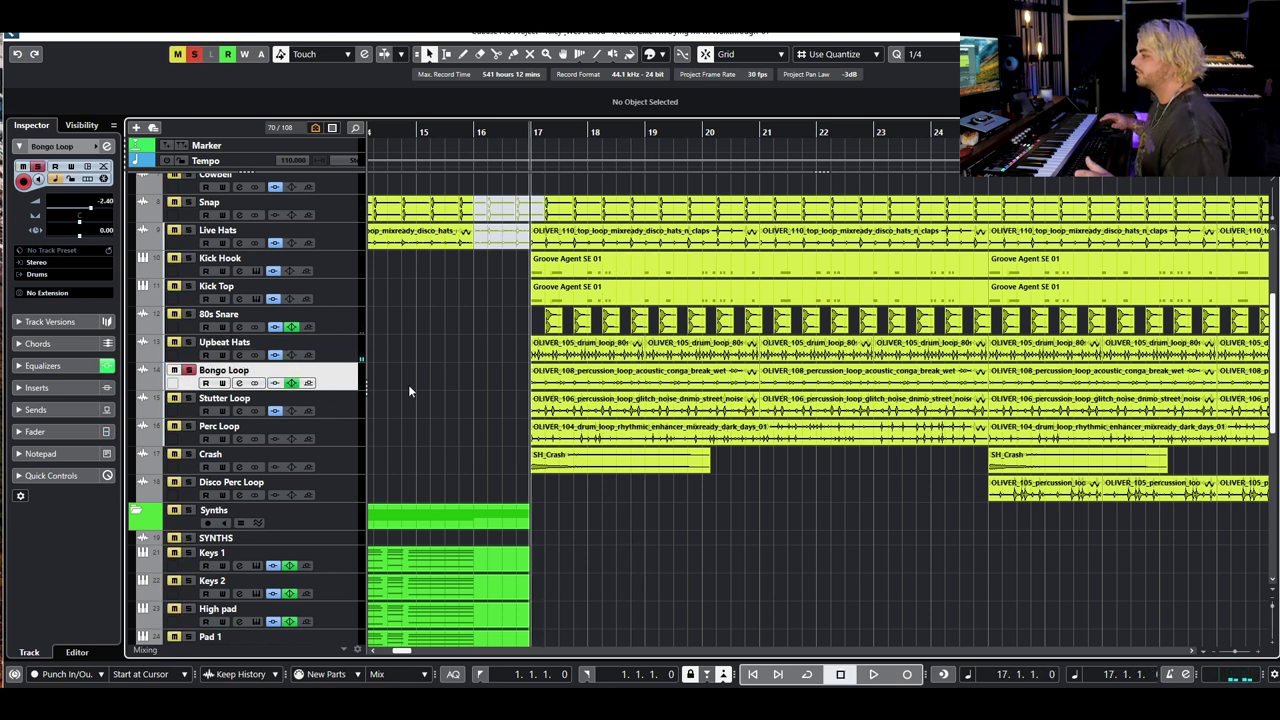
key(space)
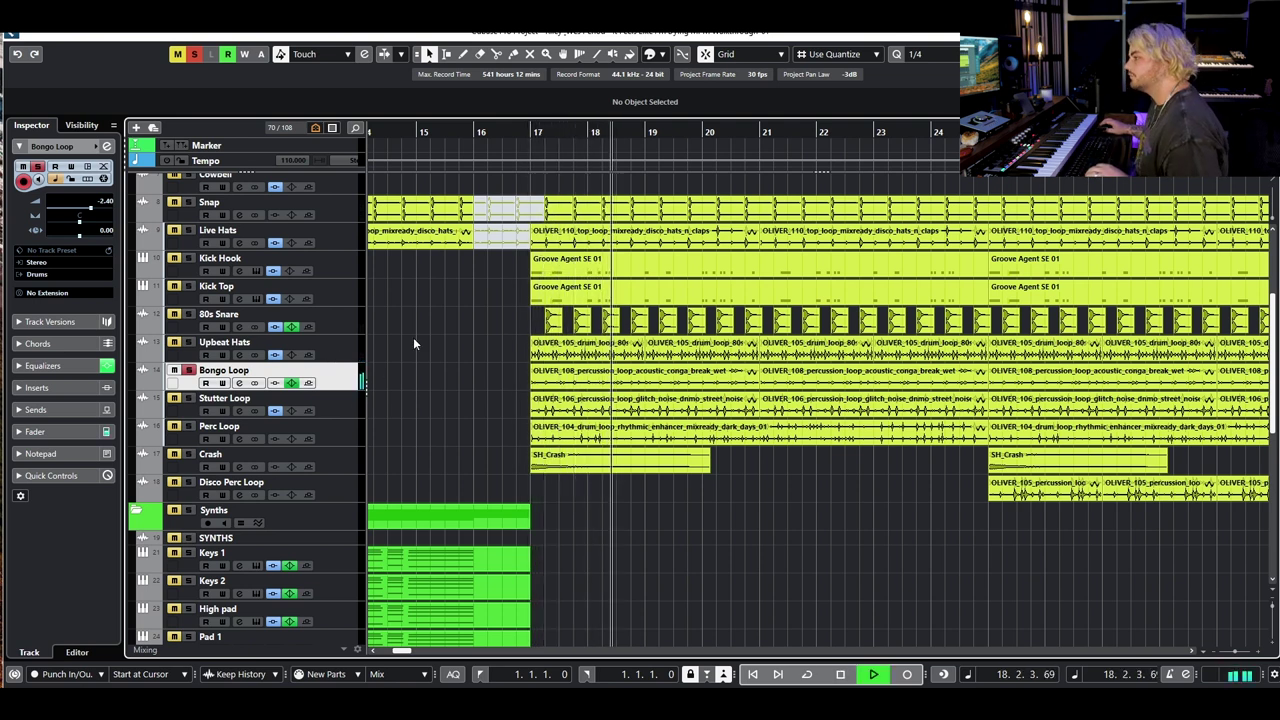
Solo all the drum tracks together and return to bar 17 with playback stopped
scroll(391, 351, up, 5)
key(space)
scroll(300, 260, down, 7)
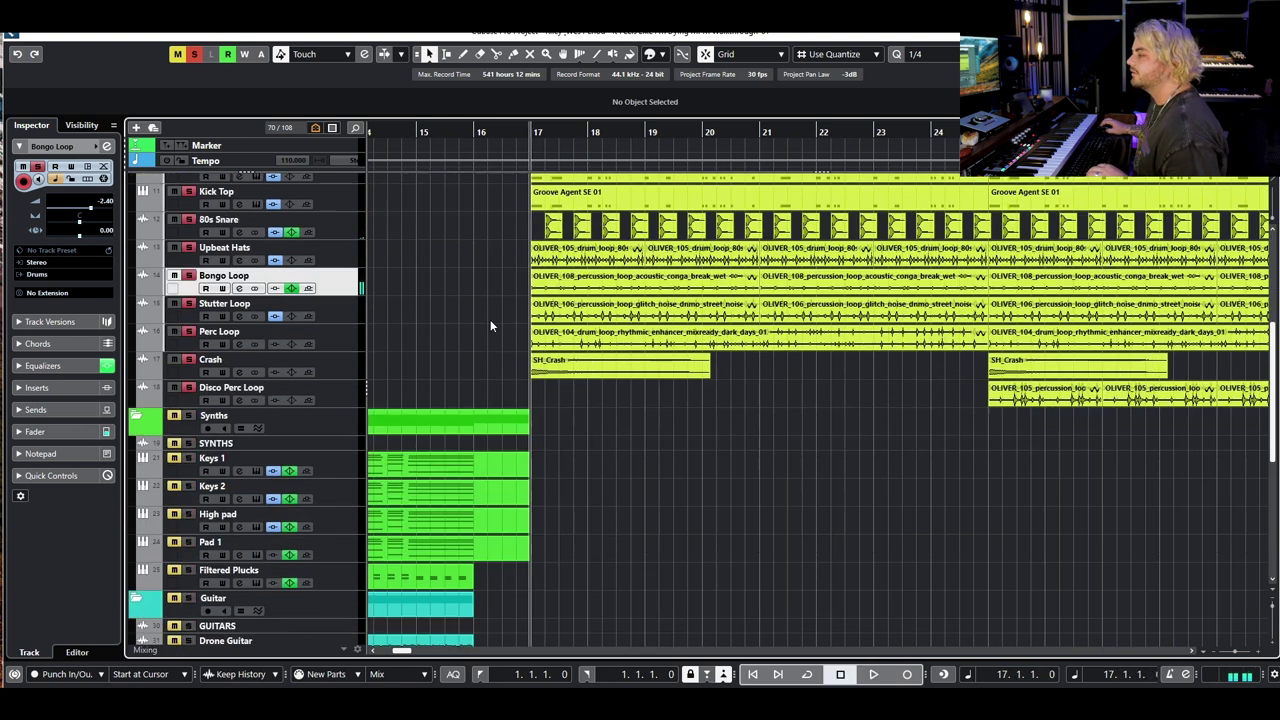
Clear the drum solos, solo only the Stutter Loop, play it from bar 17, and stop
click(328, 320)
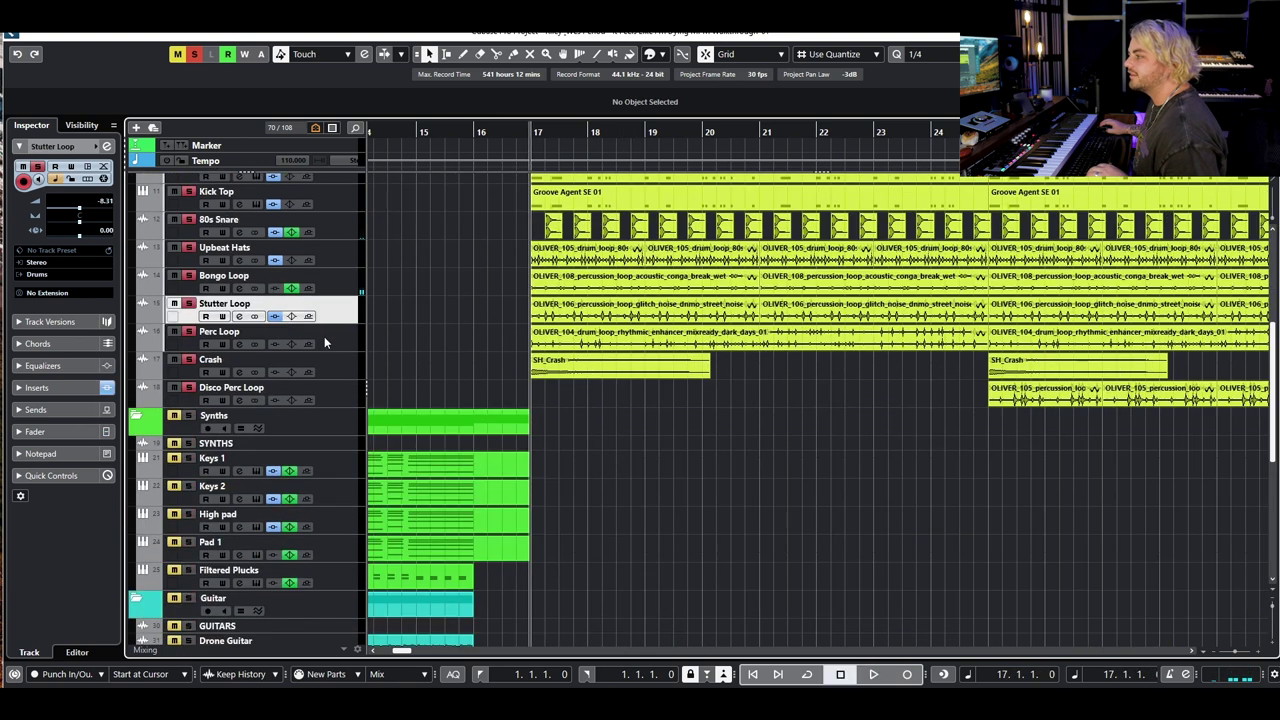
click(194, 54)
click(189, 303)
key(space)
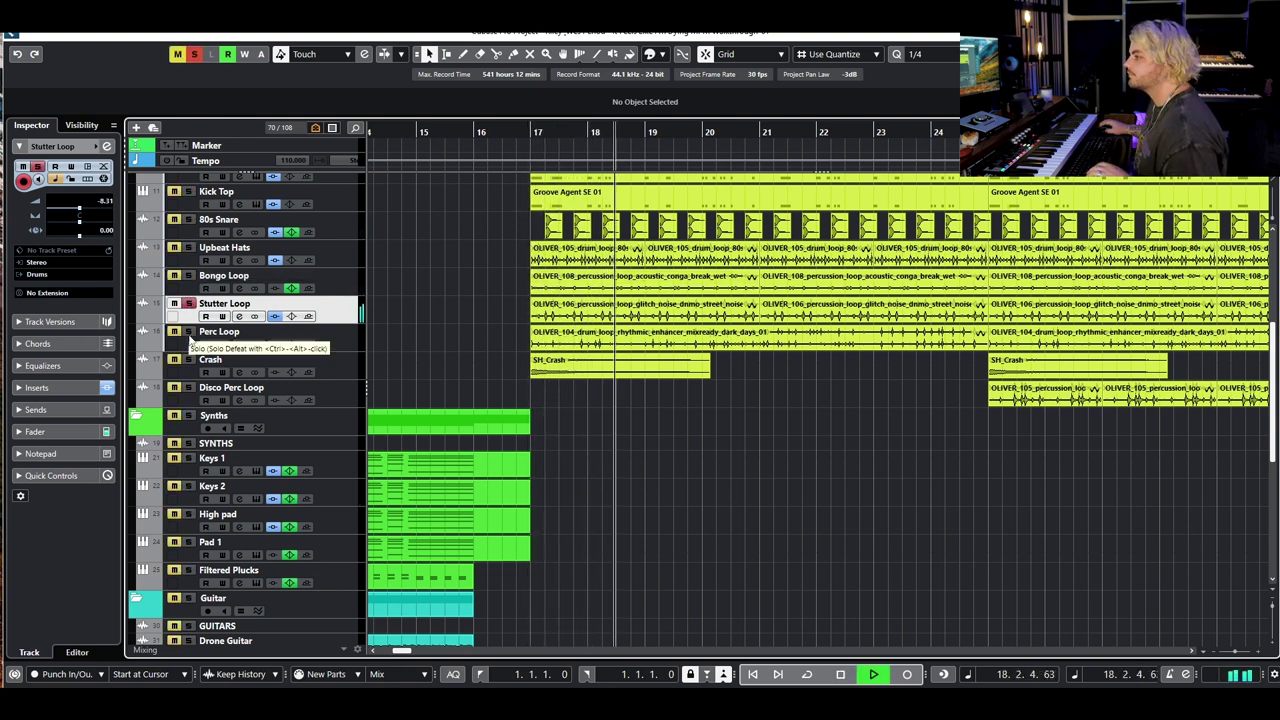
key(space)
Switch the solo from the Stutter Loop to the Perc Loop, play it from bar 17, and stop
click(189, 304)
key(space)
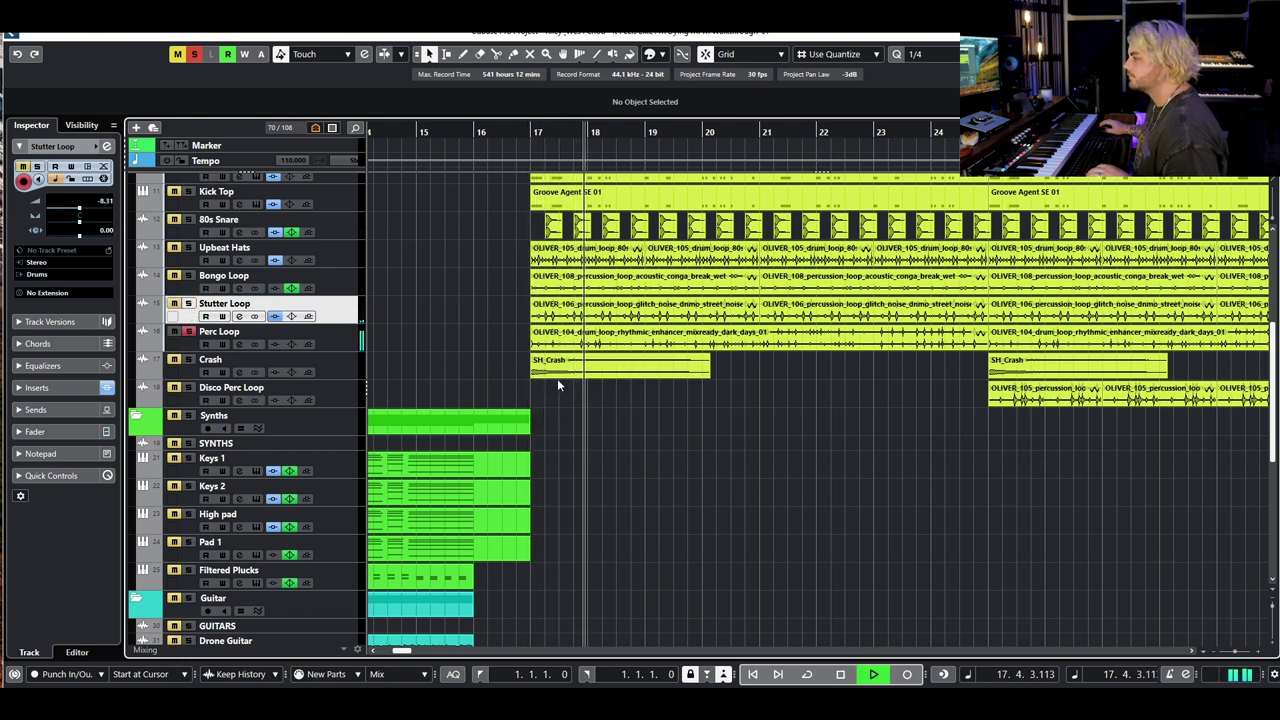
key(space)
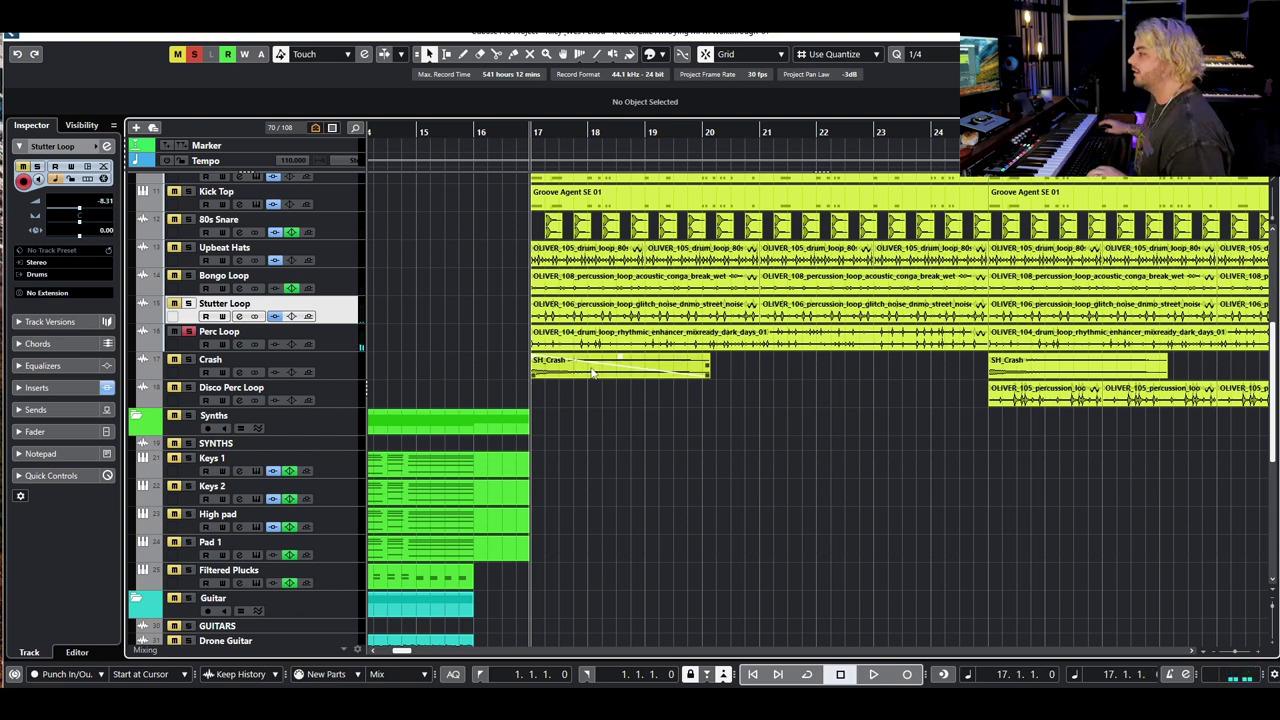
Solo only the Crash and Disco Perc Loop tracks, play them from bar 25, and stop
scroll(586, 386, down, 4)
click(188, 331)
click(188, 359)
drag(766, 132, 638, 390)
click(222, 394)
key(space)
click(189, 387)
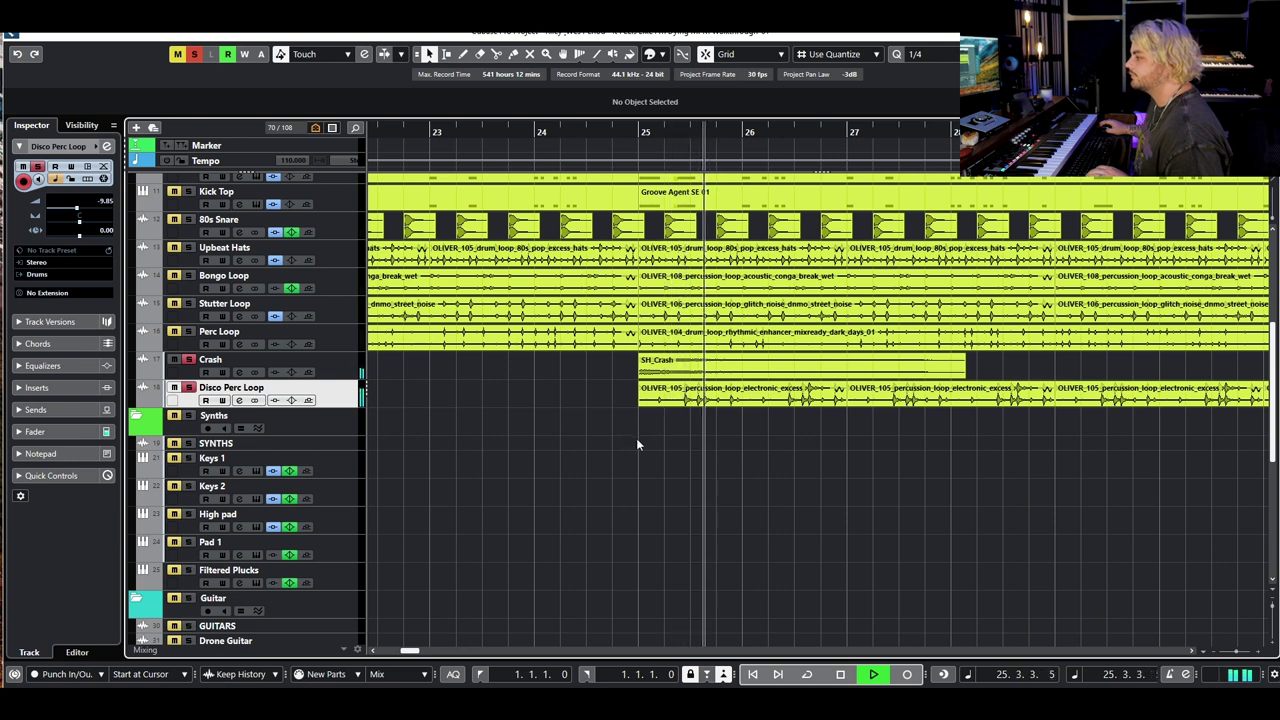
scroll(636, 438, down, 6)
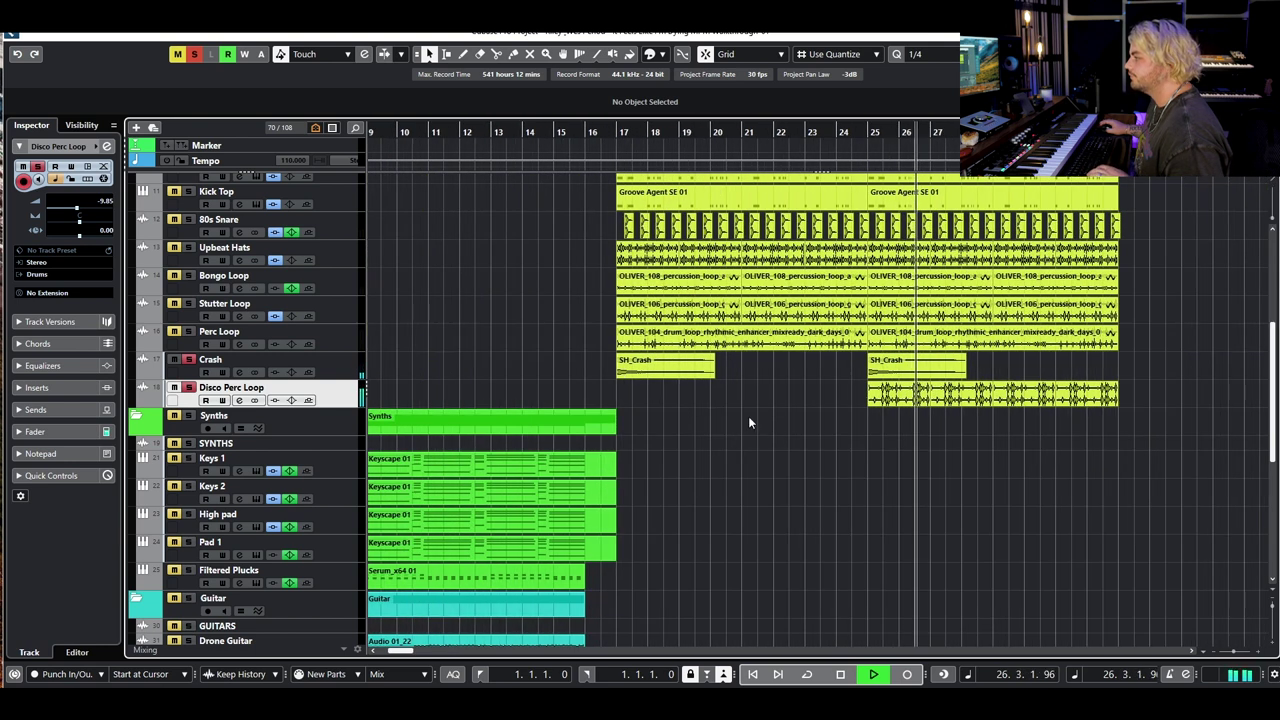
key(space)
Replace the current solos with the entire Drums folder, play it from just before bar 17, and stop
scroll(609, 343, up, 5)
click(194, 54)
scroll(335, 262, up, 3)
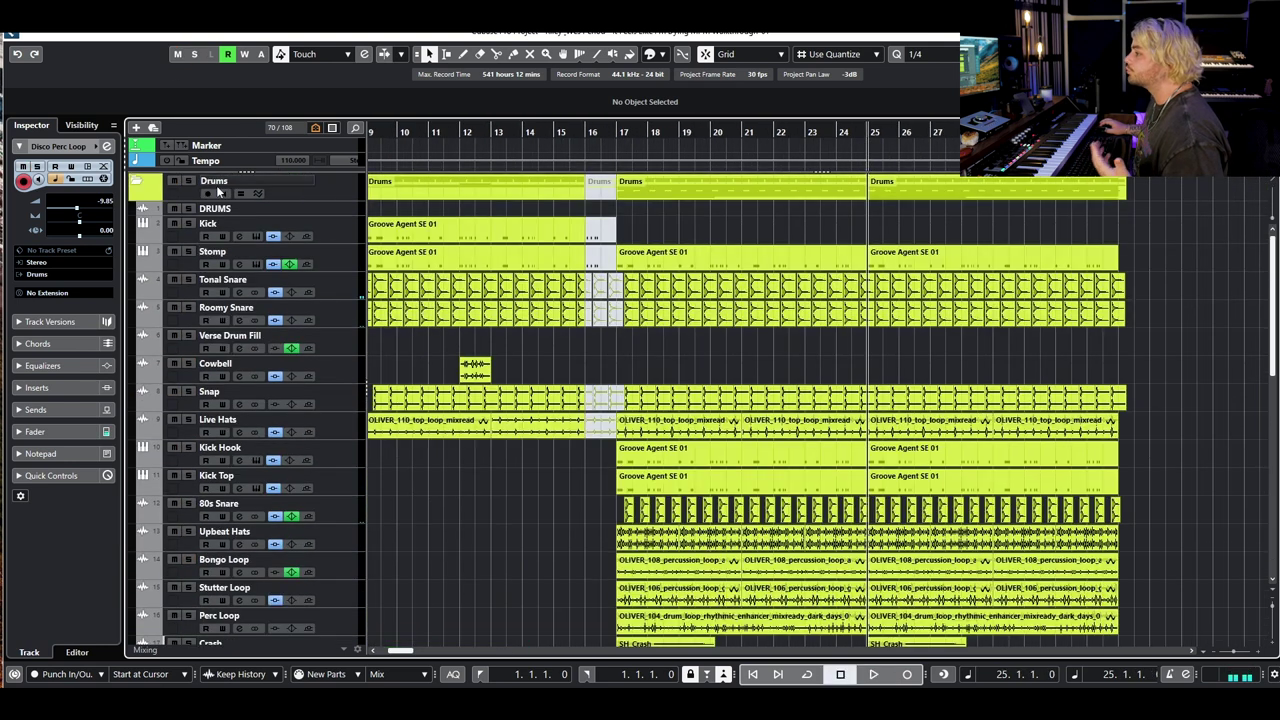
click(190, 181)
click(616, 131)
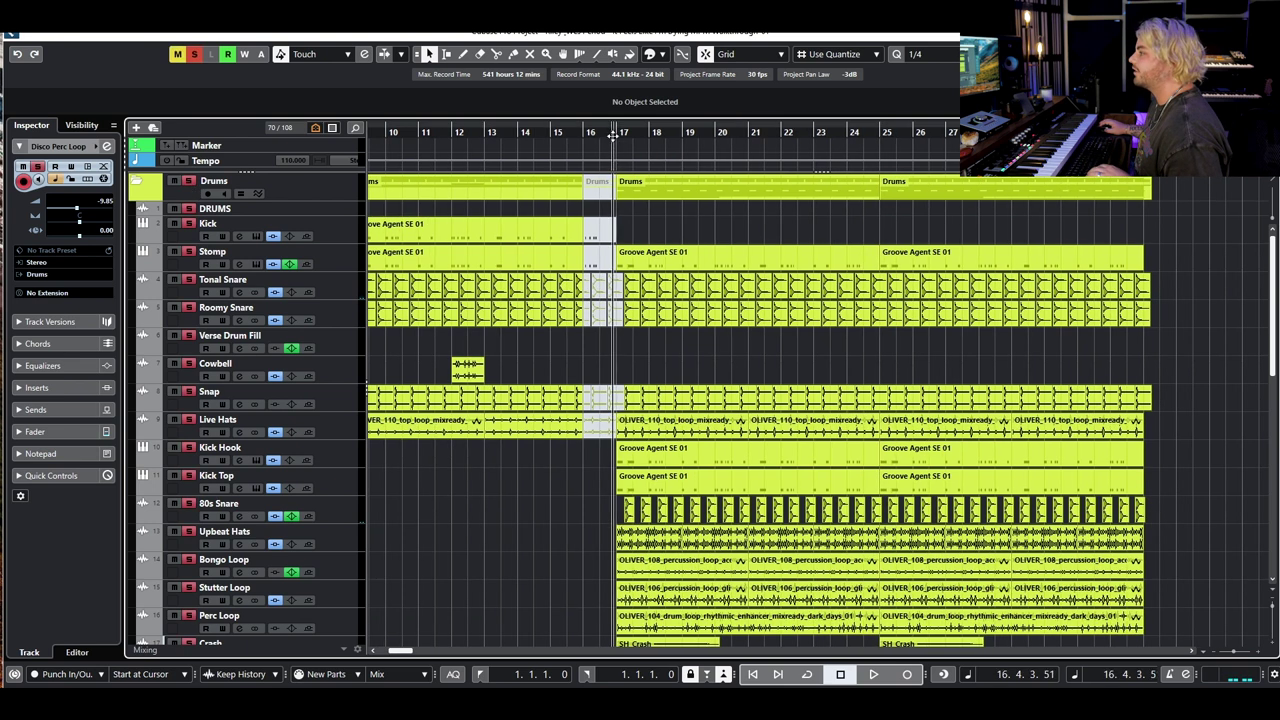
key(space)
key(g)
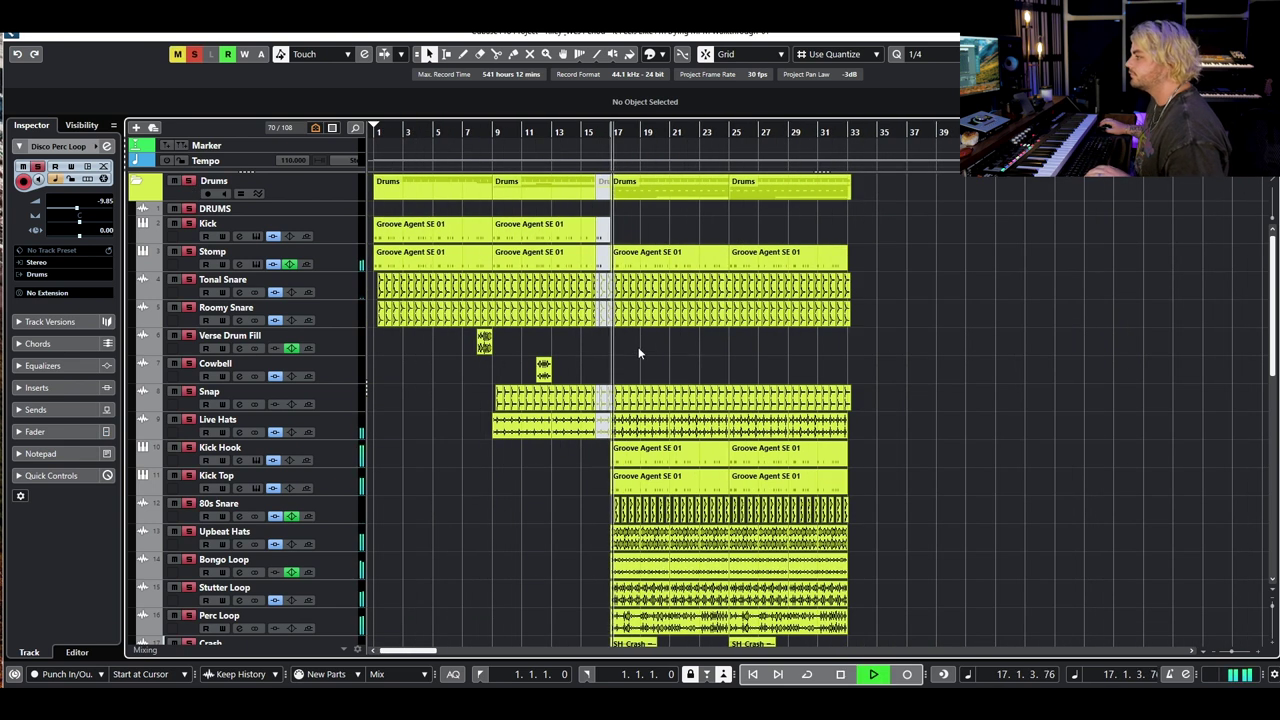
scroll(638, 344, down, 5)
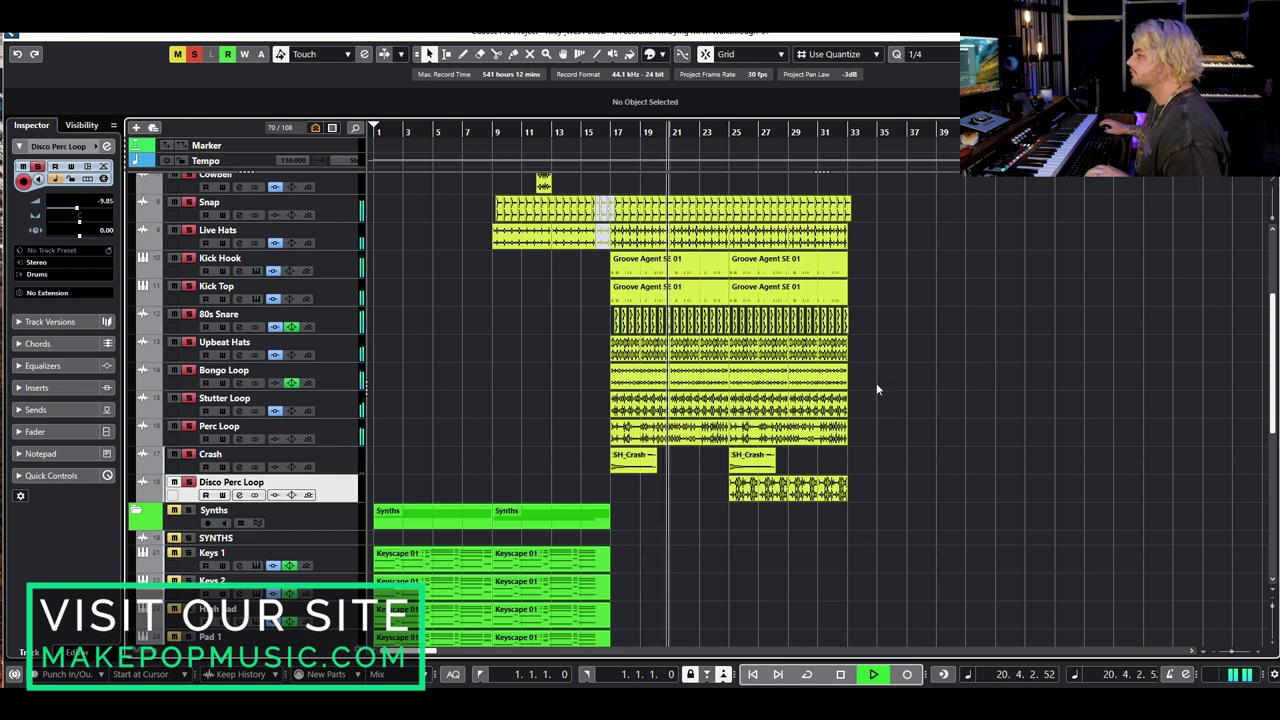
key(space)
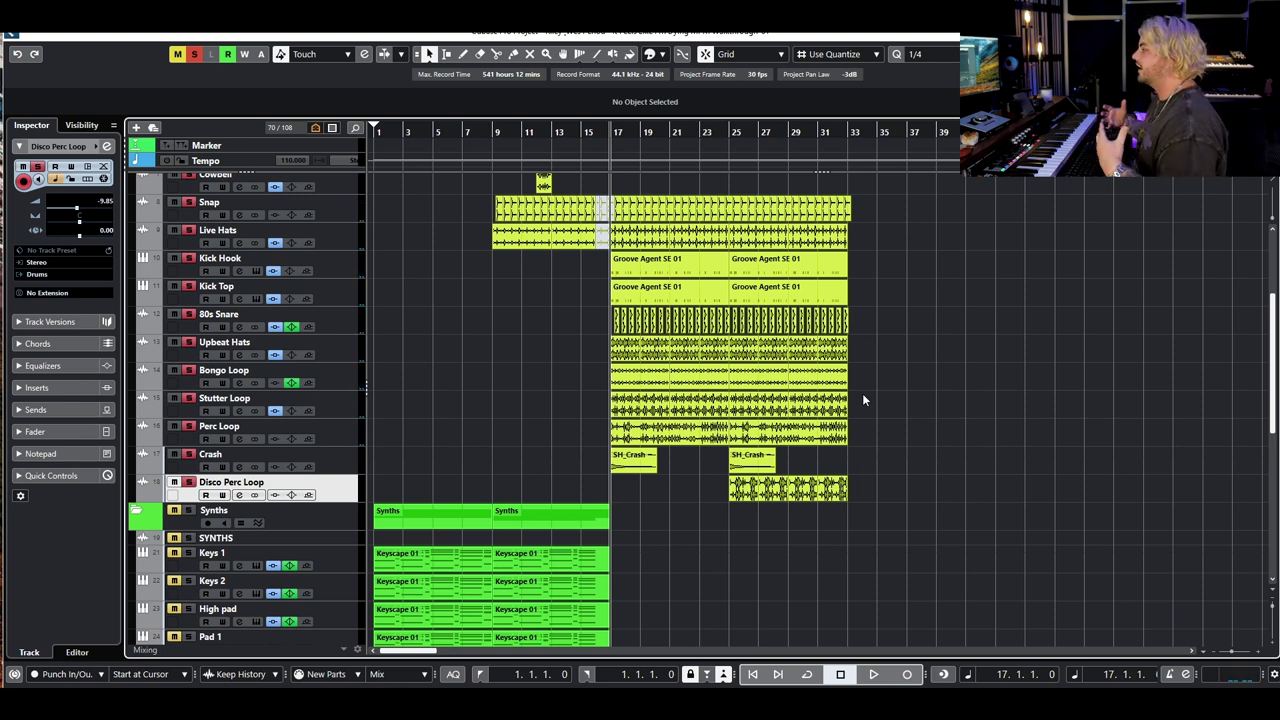
Play the soloed Drums folder from bar 9 for comparison with the hook, and stop
scroll(828, 395, up, 5)
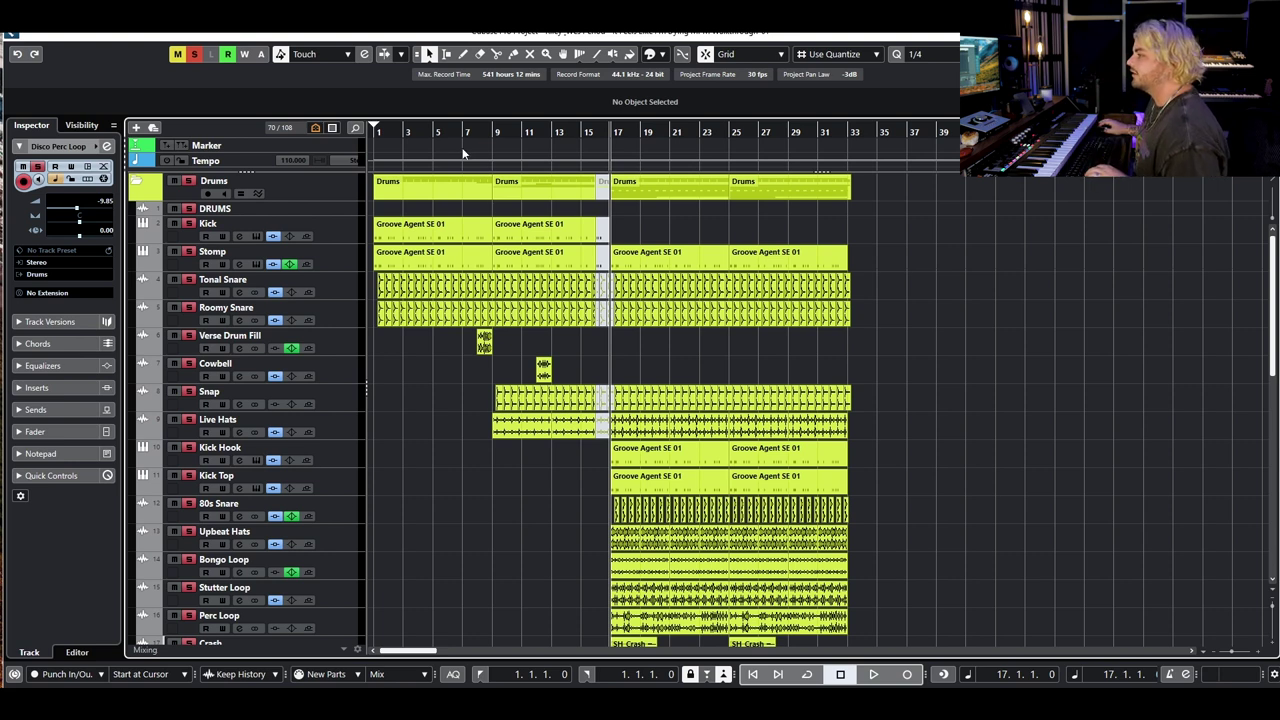
click(493, 132)
key(space)
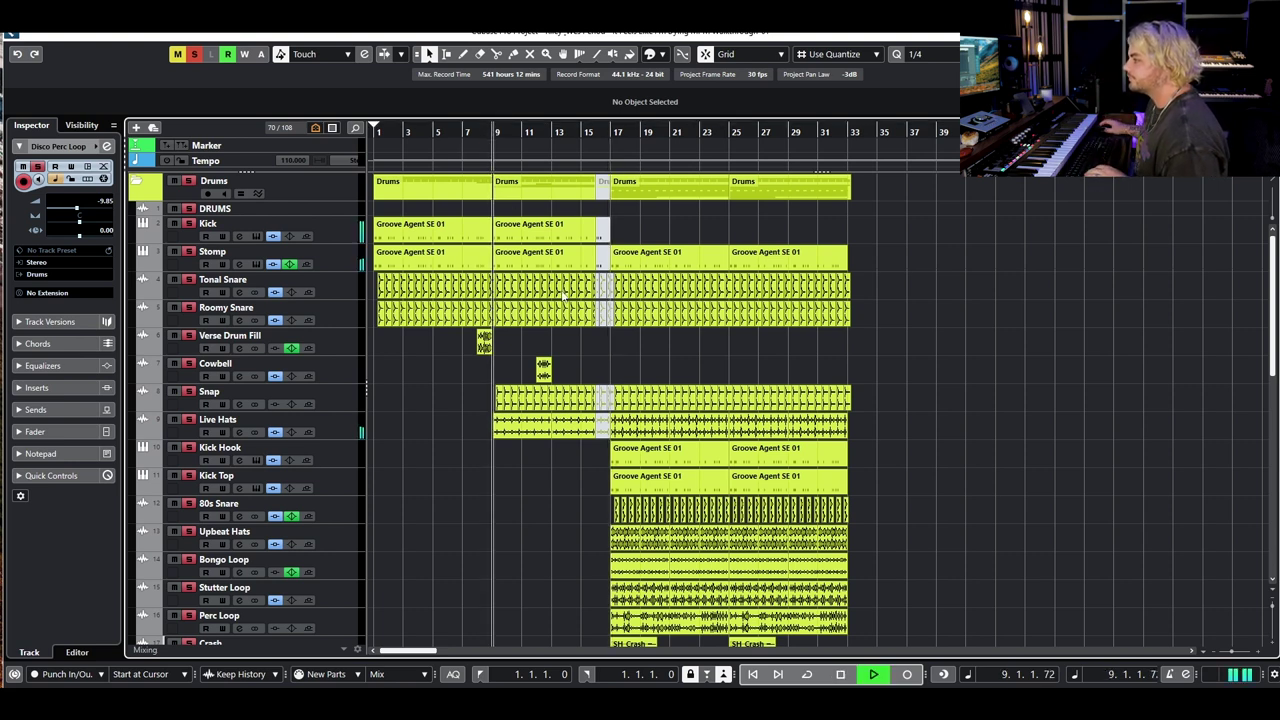
key(space)
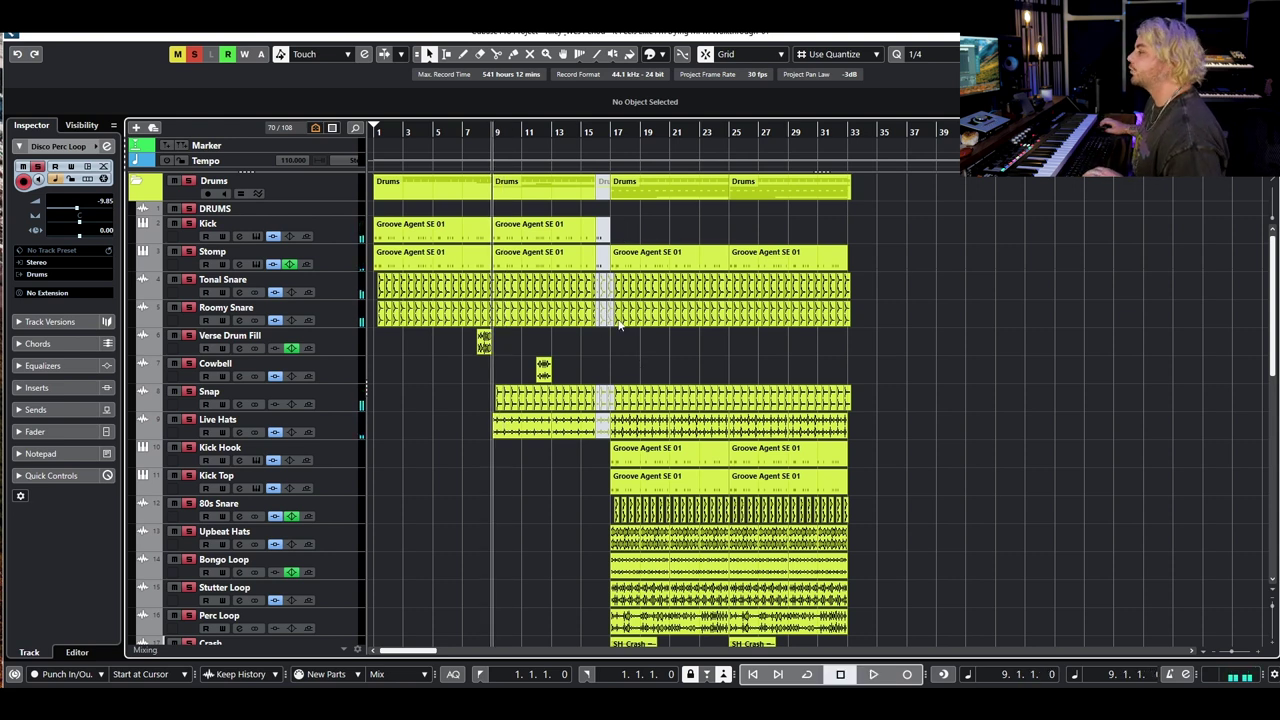
Examine the synth parts in the hook at bar 17, selecting the tracks from Keys 1 down to Filtered Plucks
scroll(620, 325, up, 3)
scroll(650, 370, down, 6)
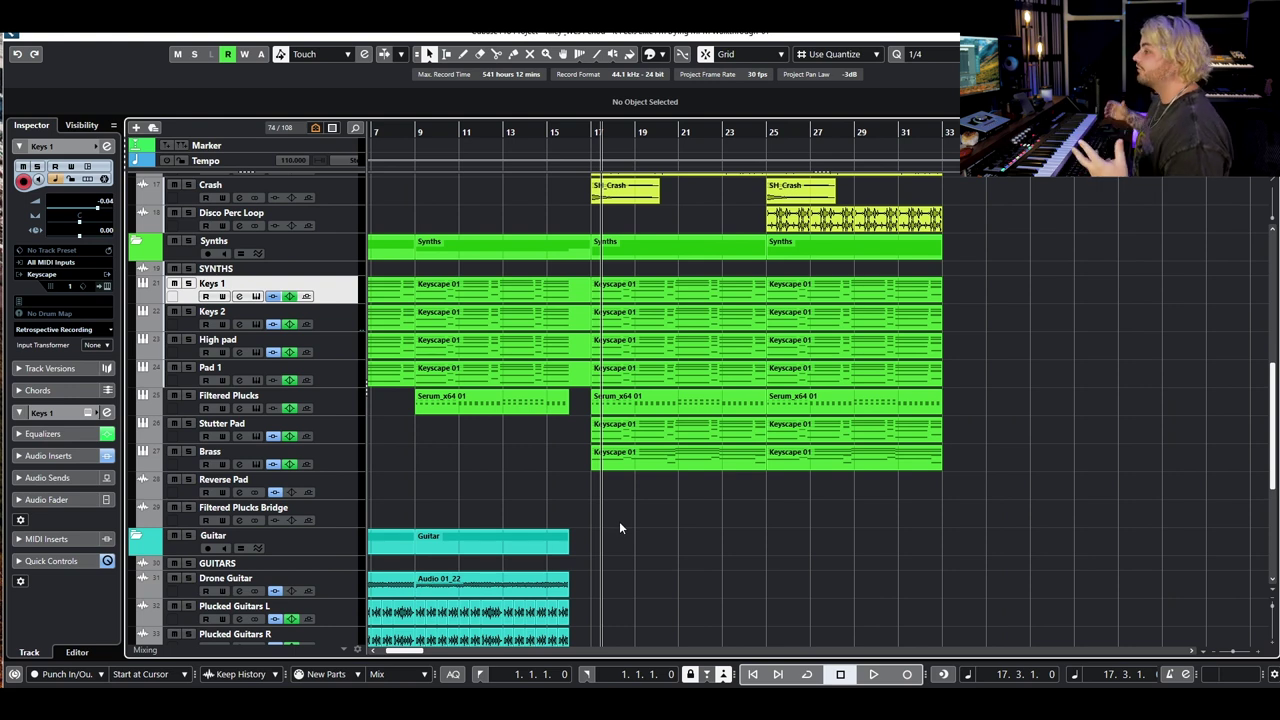
scroll(627, 418, up, 3)
drag(1225, 295, 590, 400)
click(618, 521)
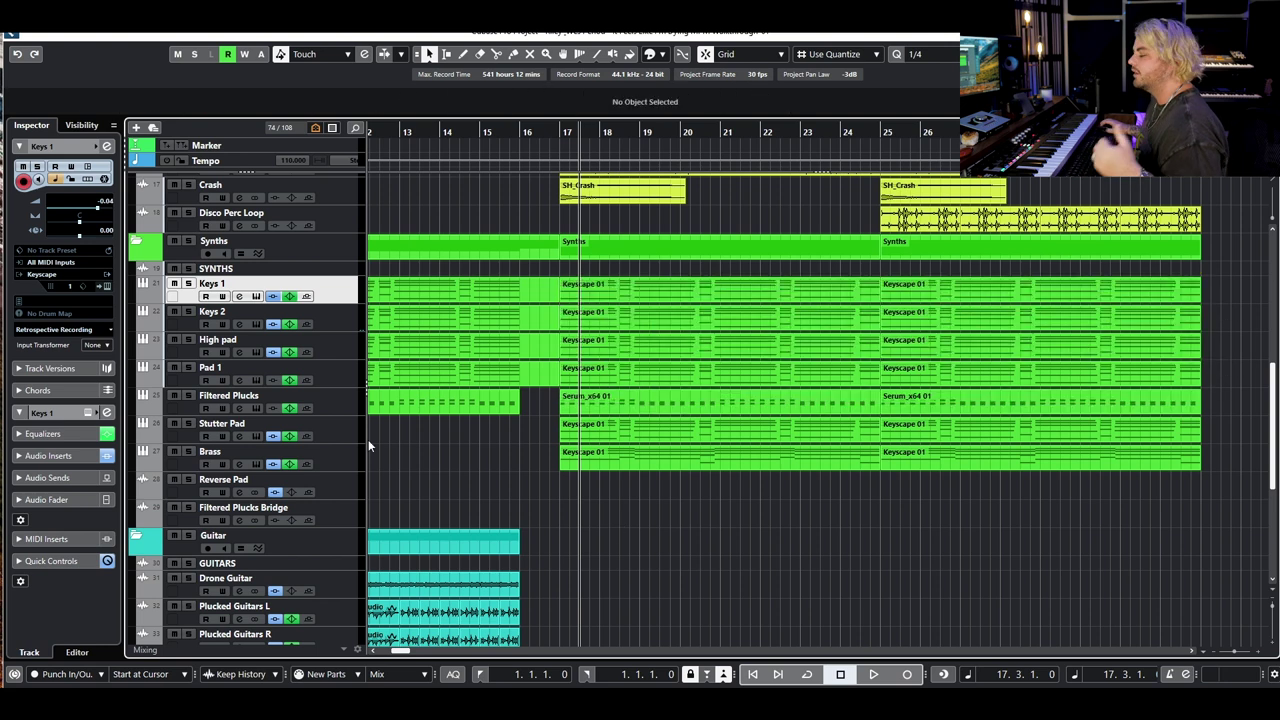
key(Down)
key(Down)
click(338, 383)
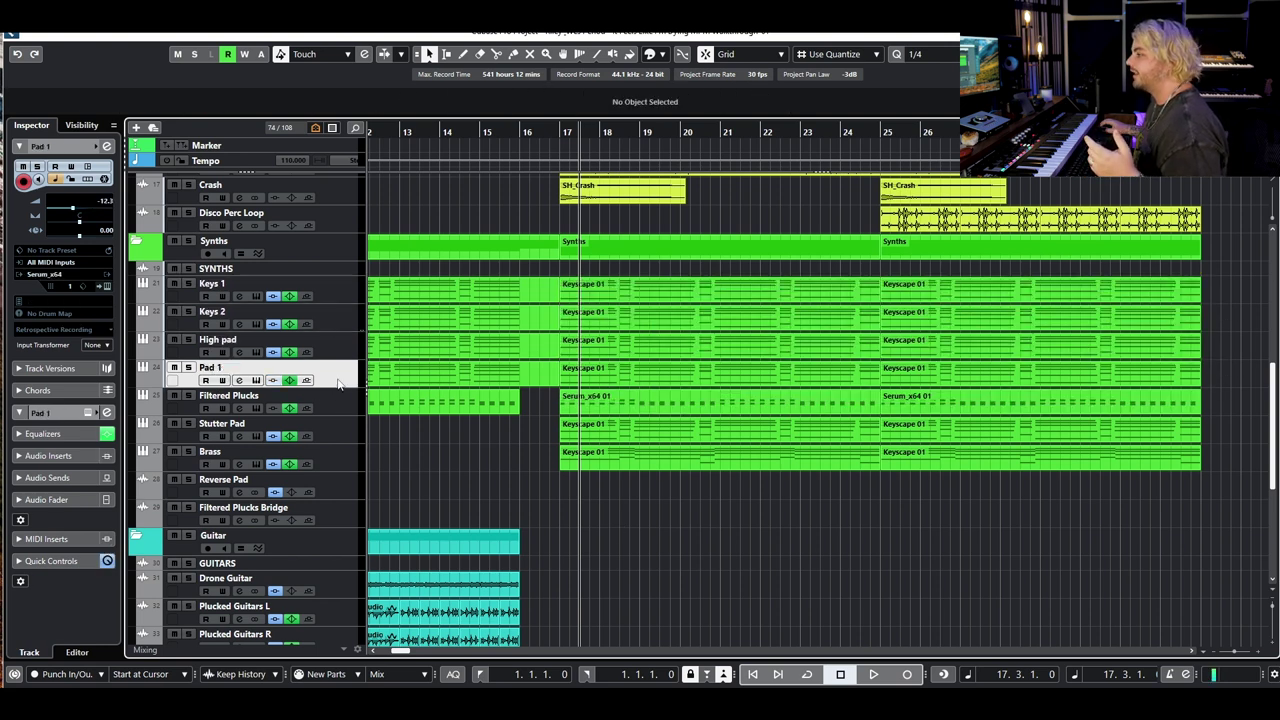
click(340, 404)
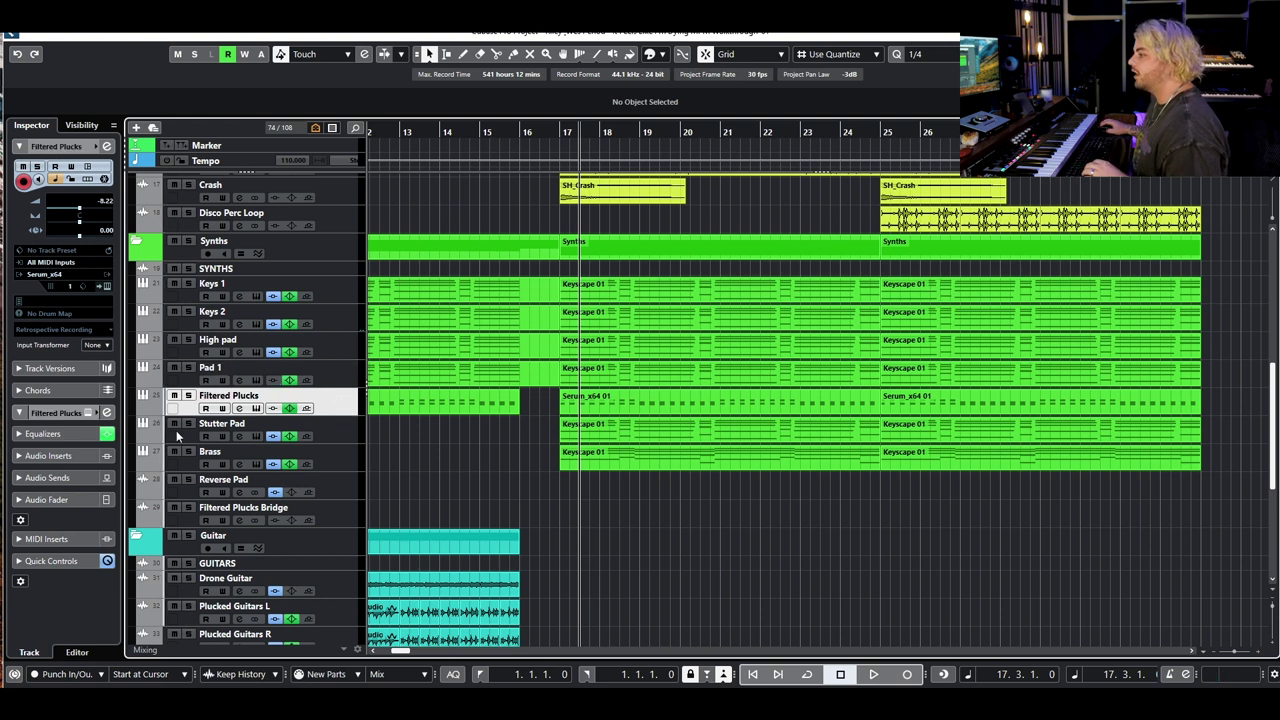
Solo the Stutter Pad, play it from beat 3 of bar 17, and view its JUP-8 V instrument with the Lava Strings preset
click(189, 423)
click(346, 437)
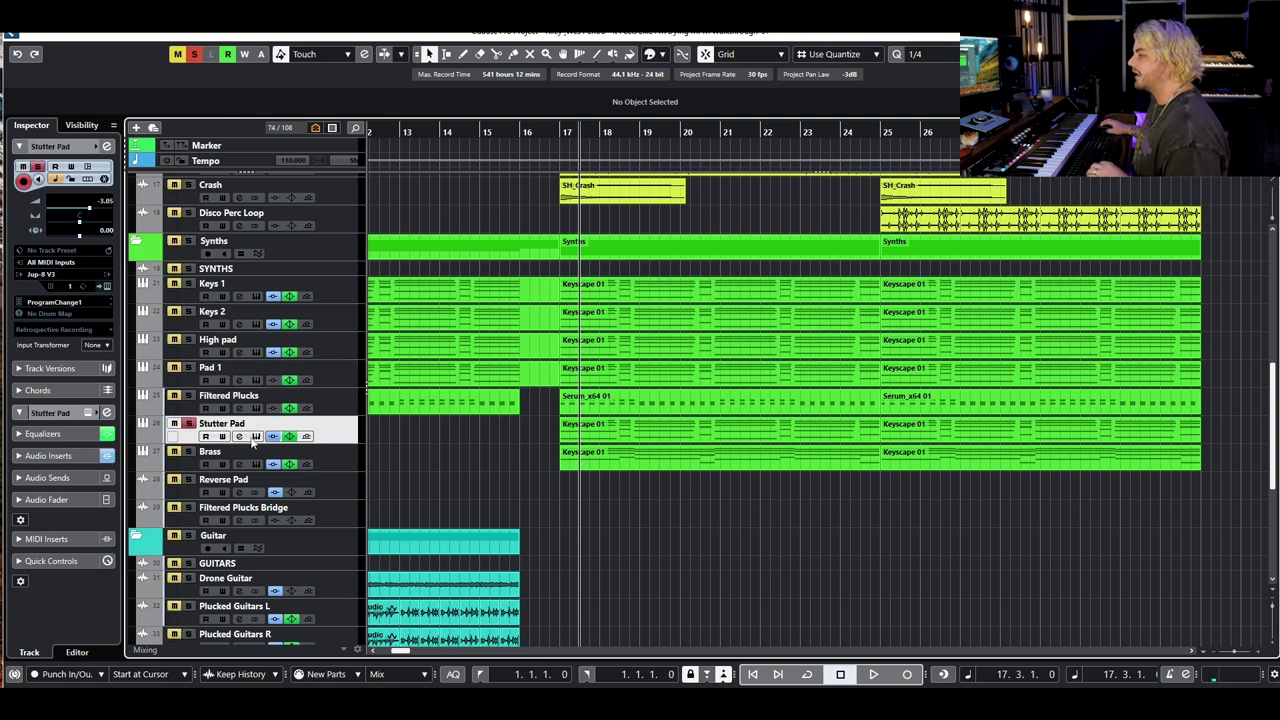
key(space)
drag(904, 88, 312, 149)
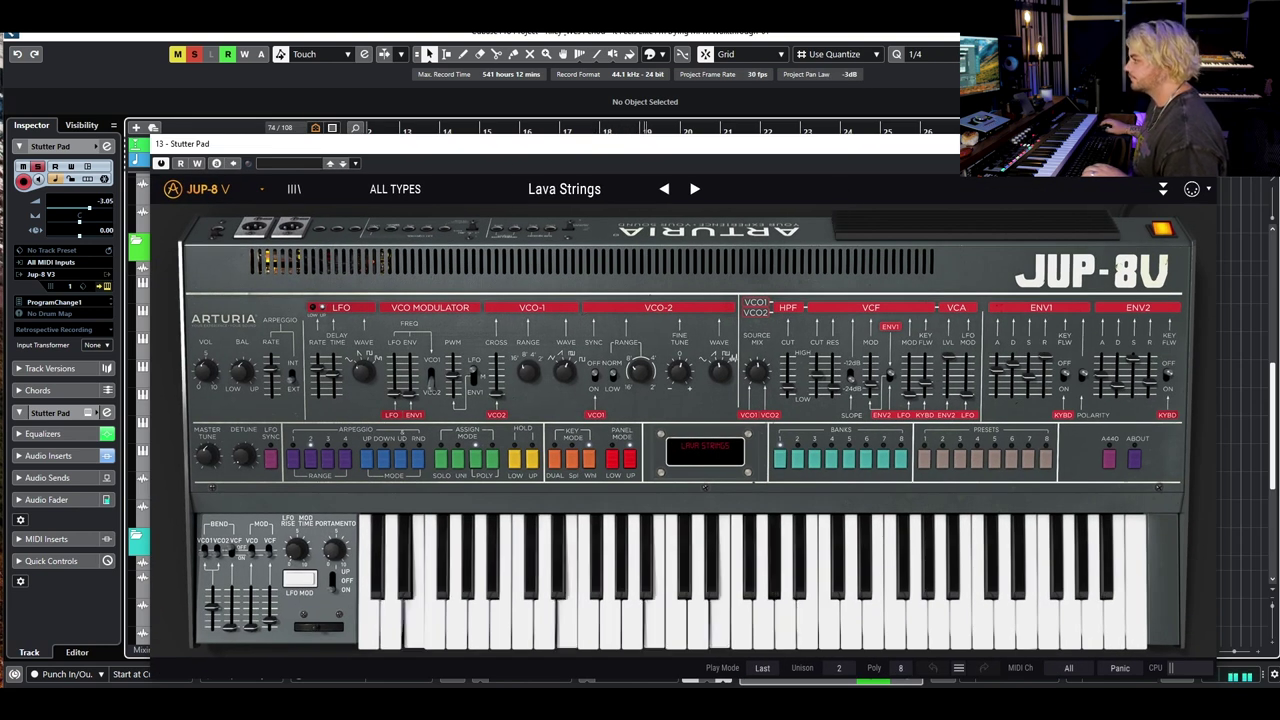
click(1200, 143)
Bypass the Stutter Pad's inserts and equalizer in its channel settings, play it, reactivate the equalizer to compare, and stop
click(239, 437)
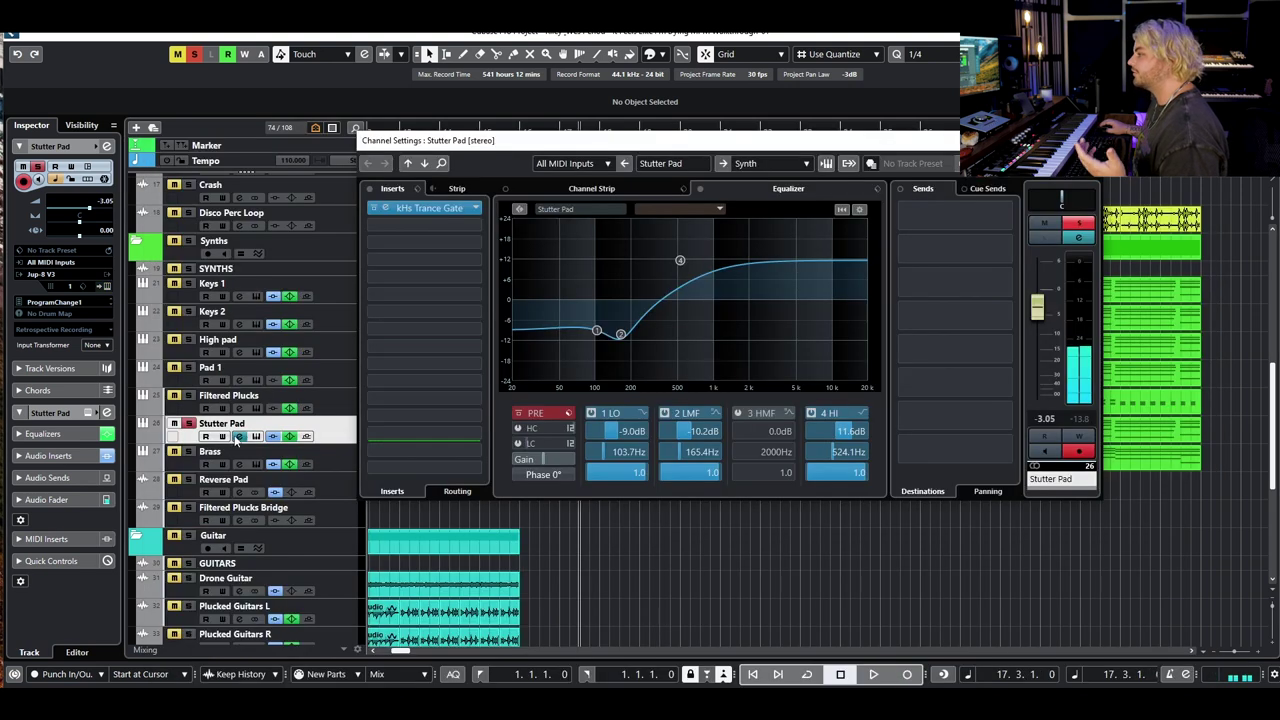
click(369, 188)
click(701, 190)
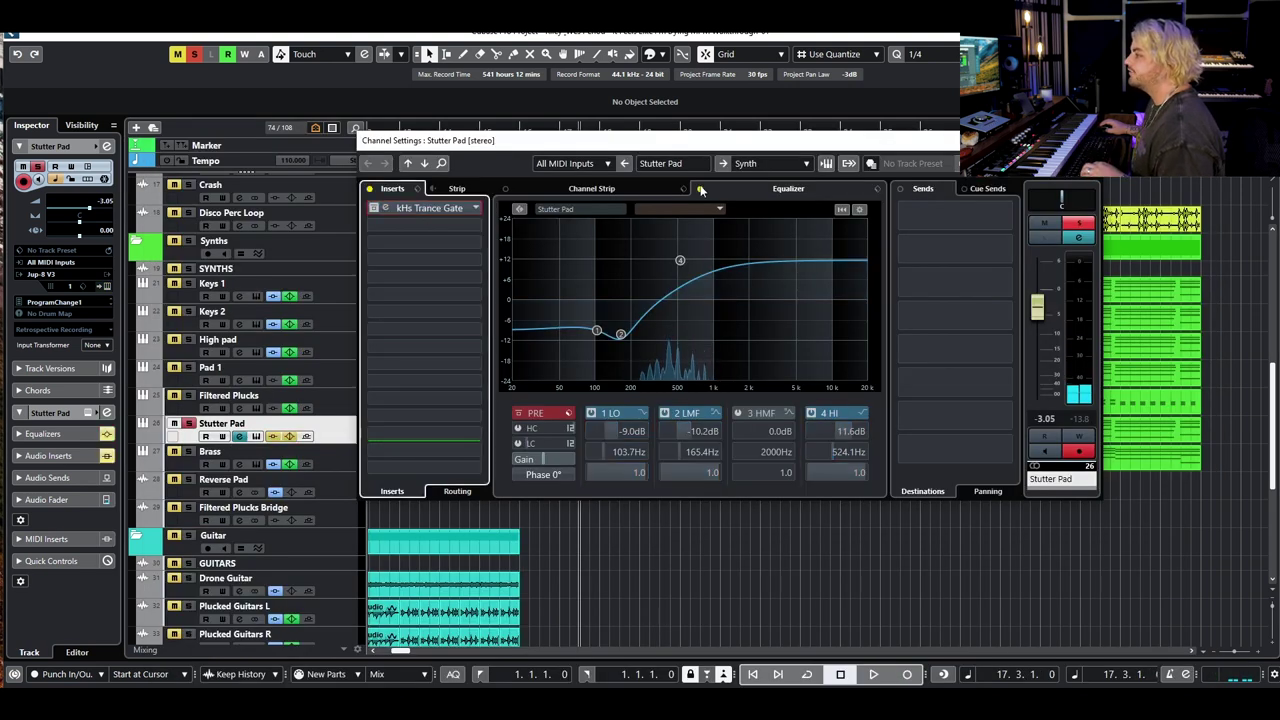
click(701, 187)
click(701, 187)
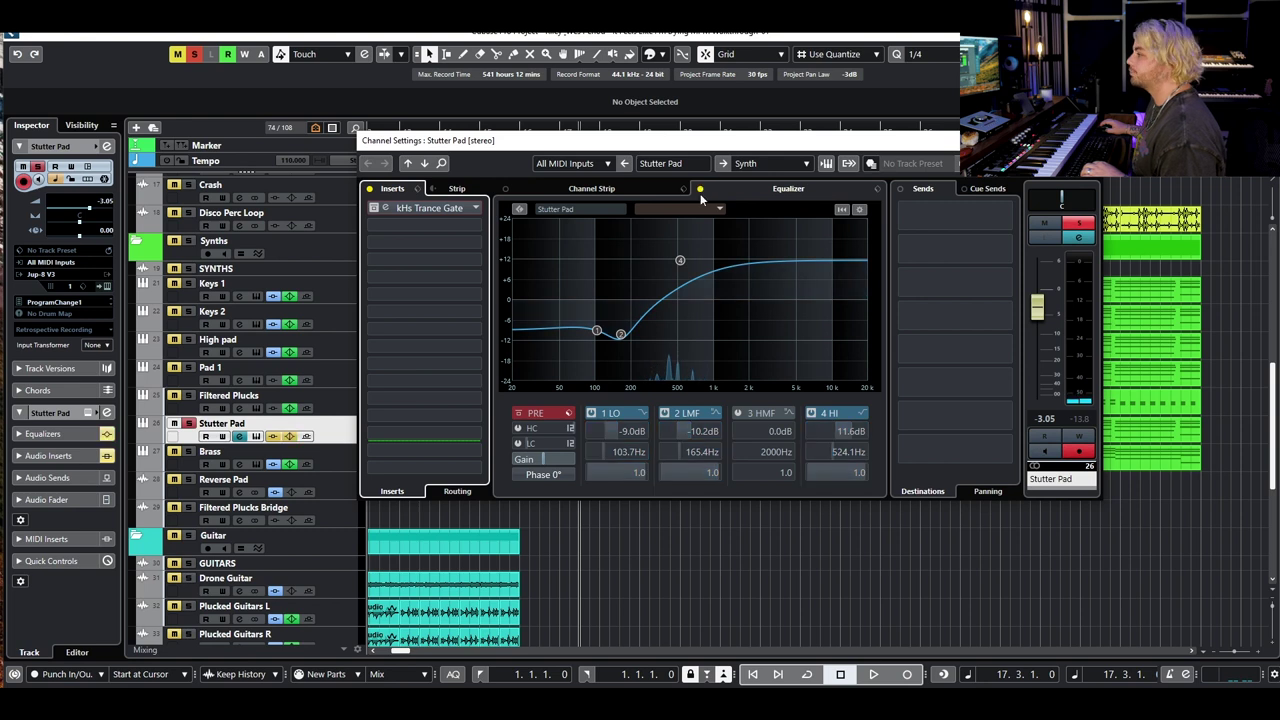
key(space)
click(701, 190)
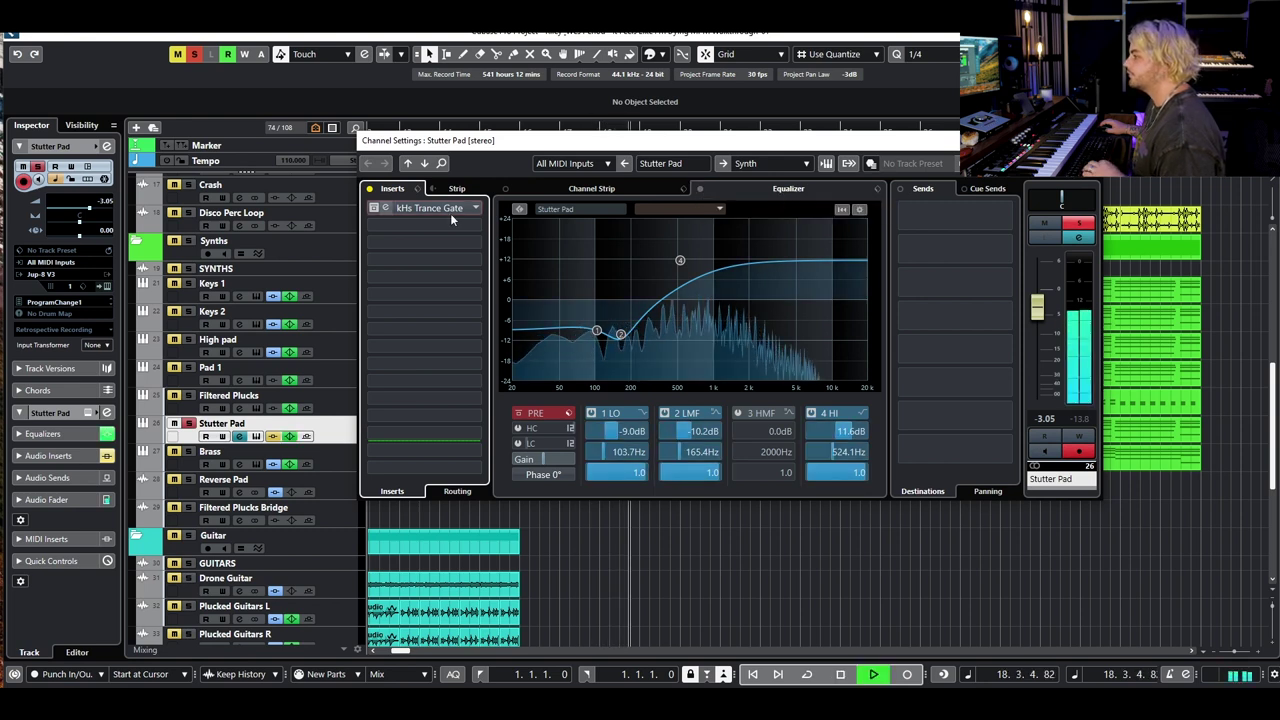
key(space)
Reactivate the Stutter Pad's kHs Trance Gate, view its settings while playing the pad, and close the plug-in and channel windows
click(373, 207)
drag(1265, 200, 657, 205)
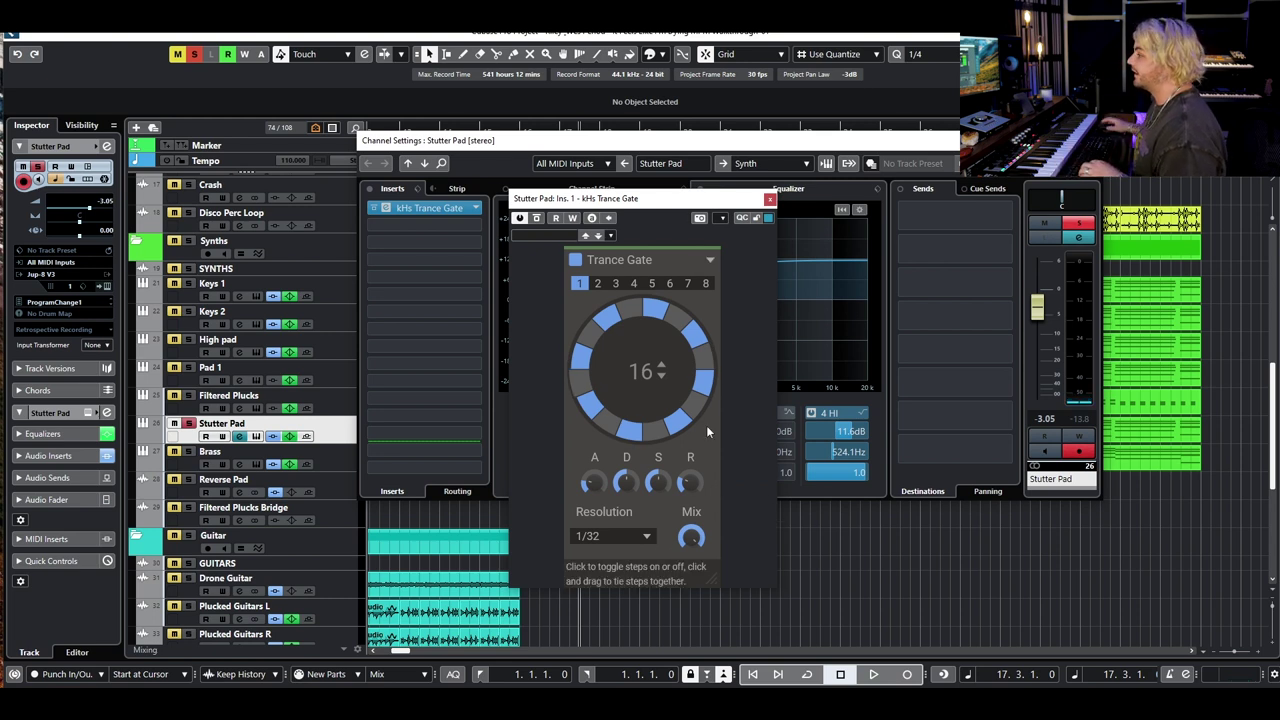
key(space)
click(770, 199)
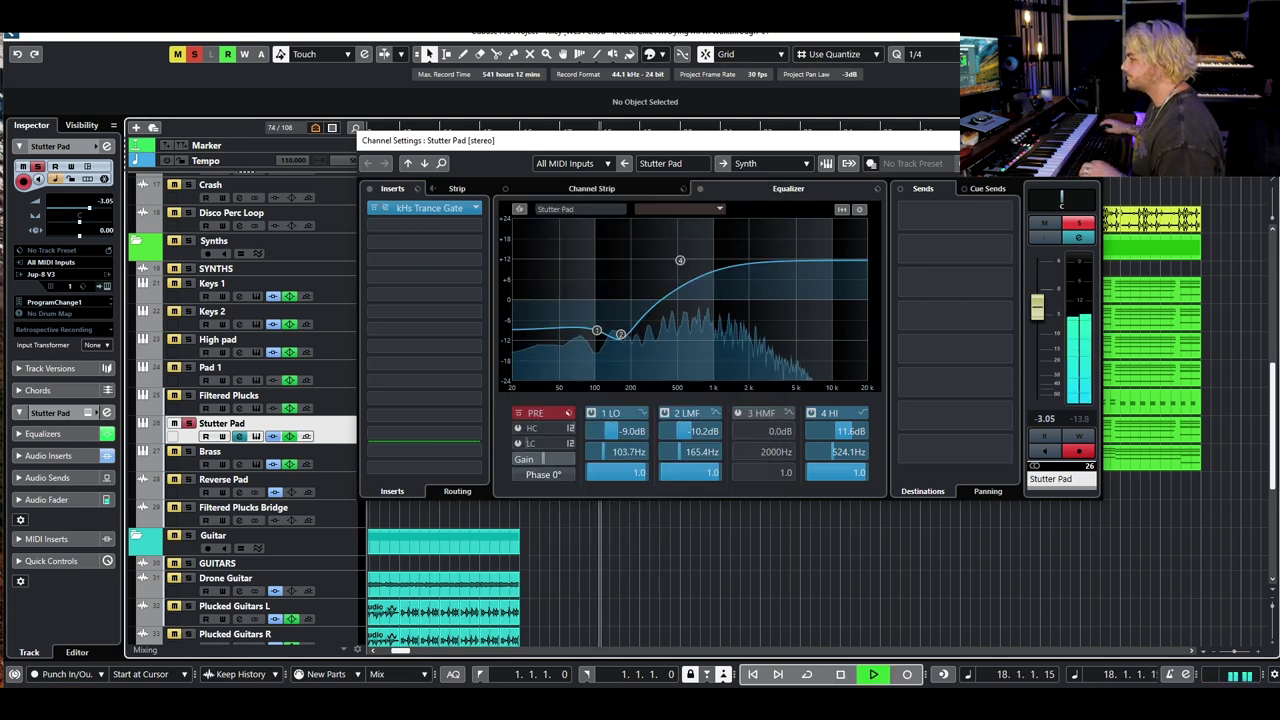
key(Escape)
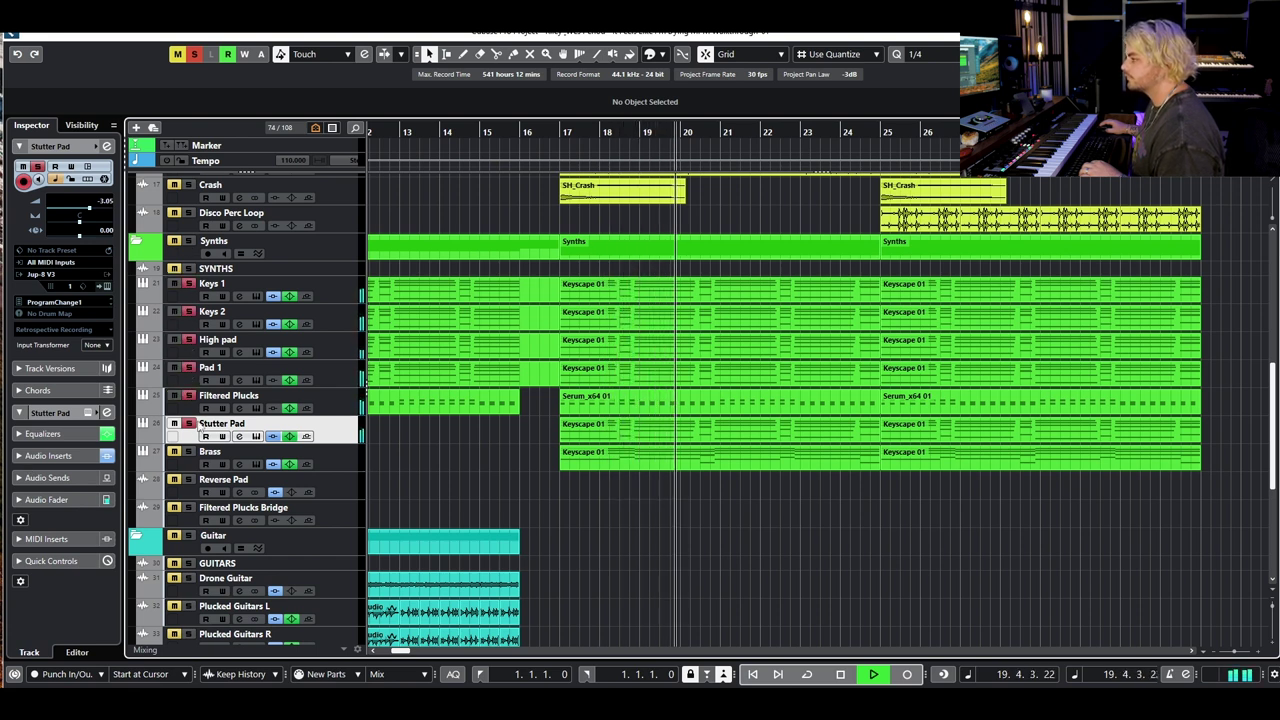
Finish auditioning Keys 1 through Stutter Pad soloed together, then clear all mutes and solos
key(space)
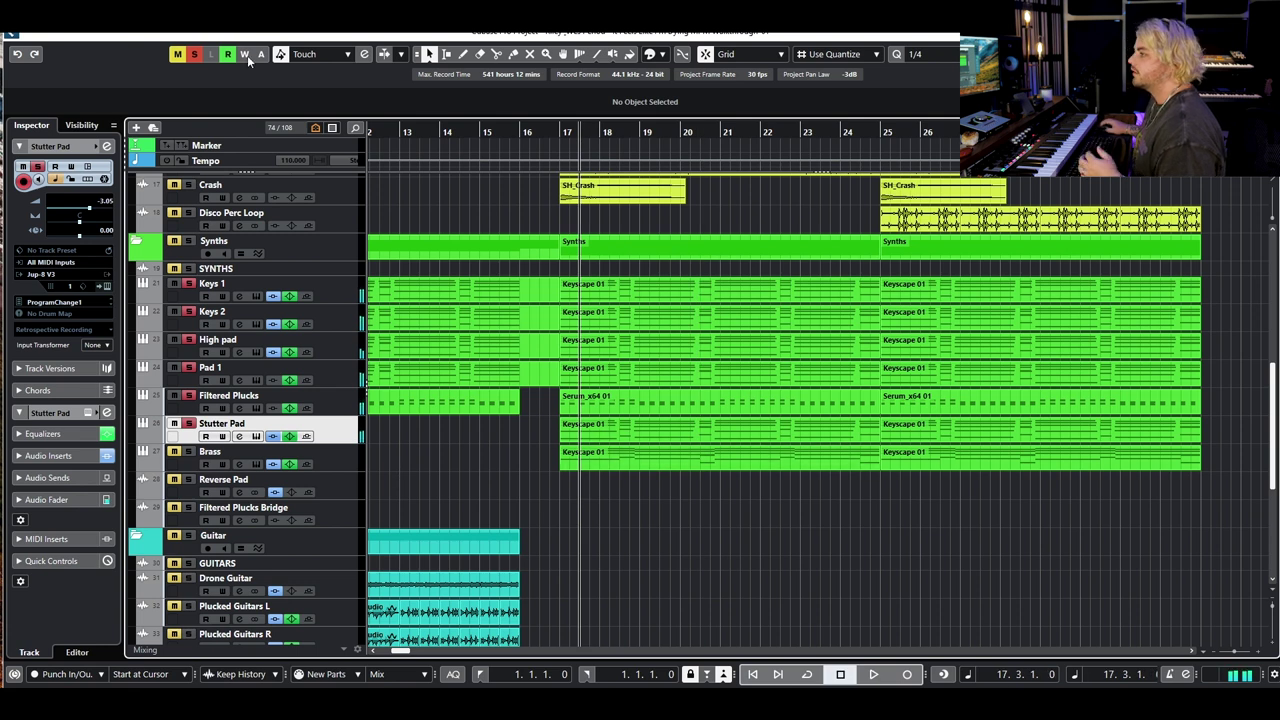
click(179, 57)
click(195, 56)
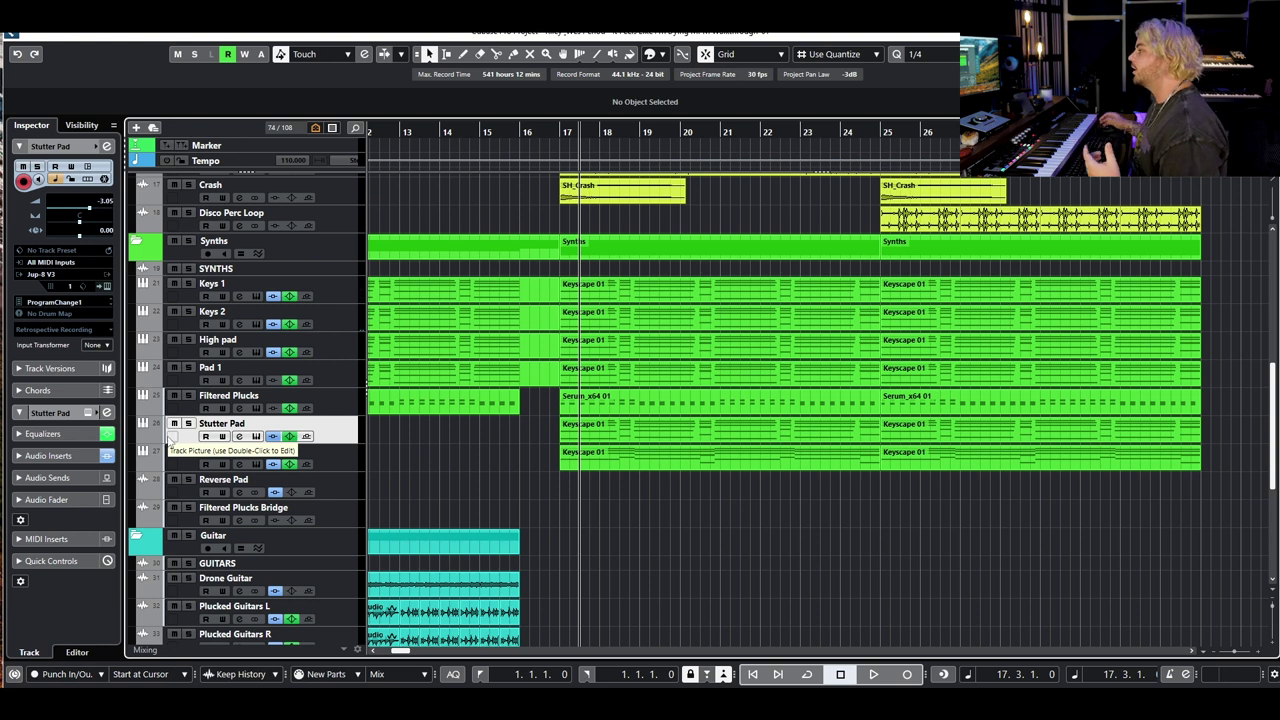
key(g)
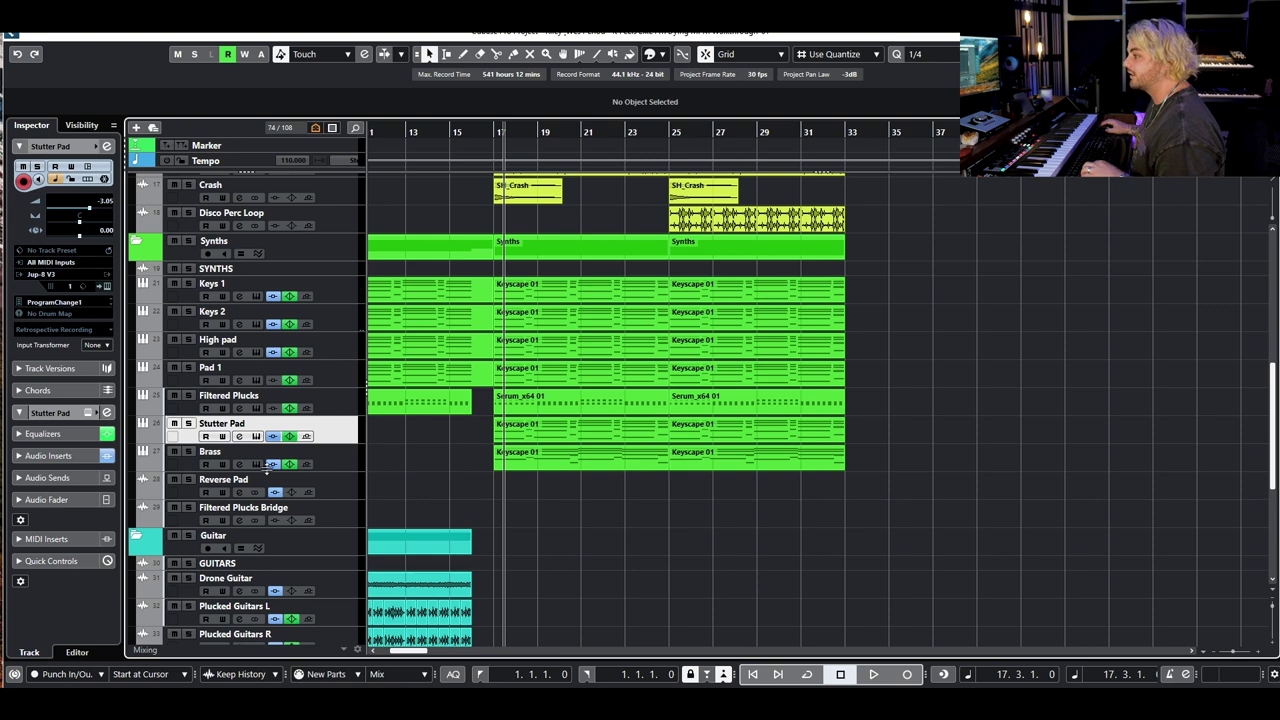
Solo the Brass track, view its Omnisphere instrument with the JP08 - Jupiter Brass 1 patch, and close the instrument window
click(189, 451)
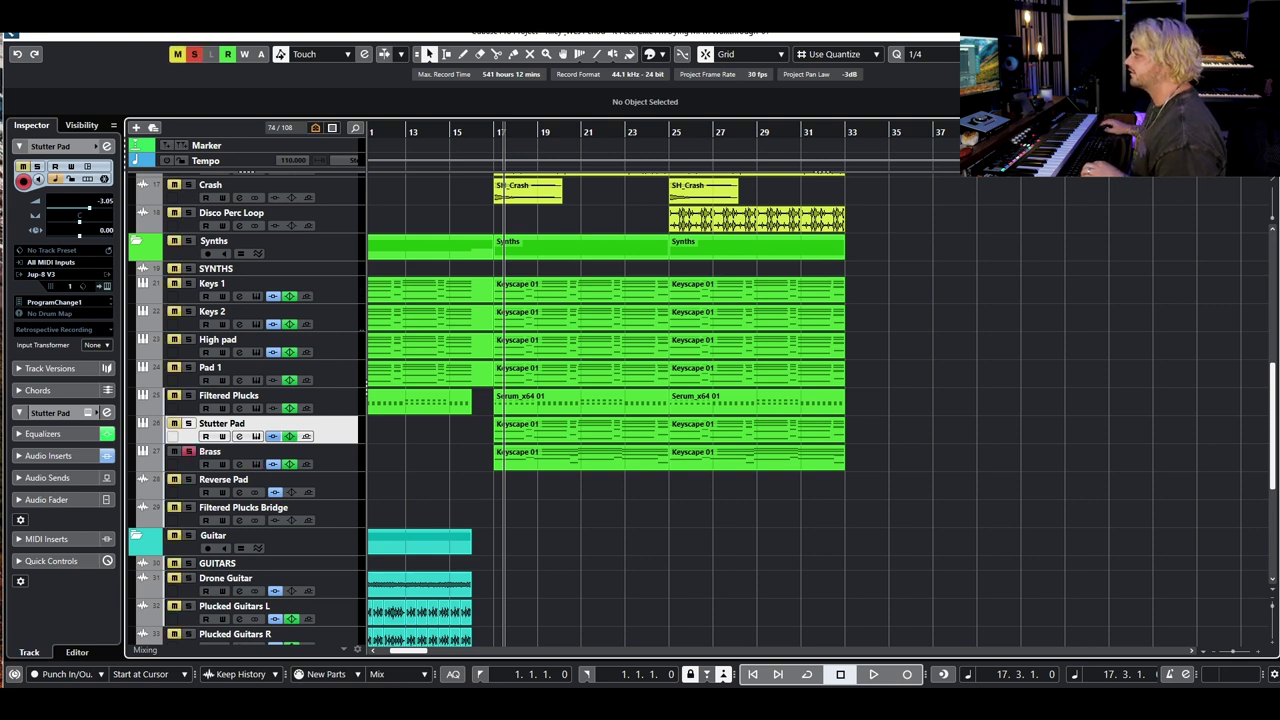
click(256, 464)
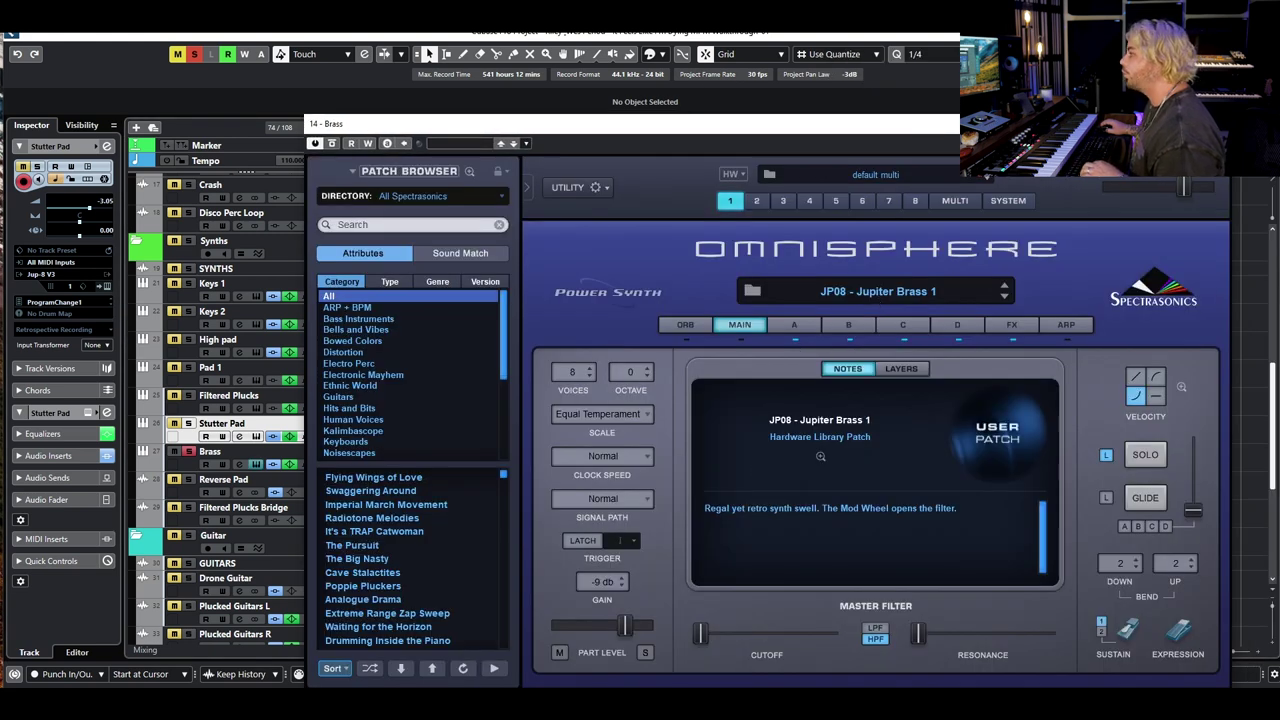
key(ctrl+w)
Play the soloed Brass from beat 3 of bar 17, view its inserts and equalizer in the channel settings, and stop playback
key(space)
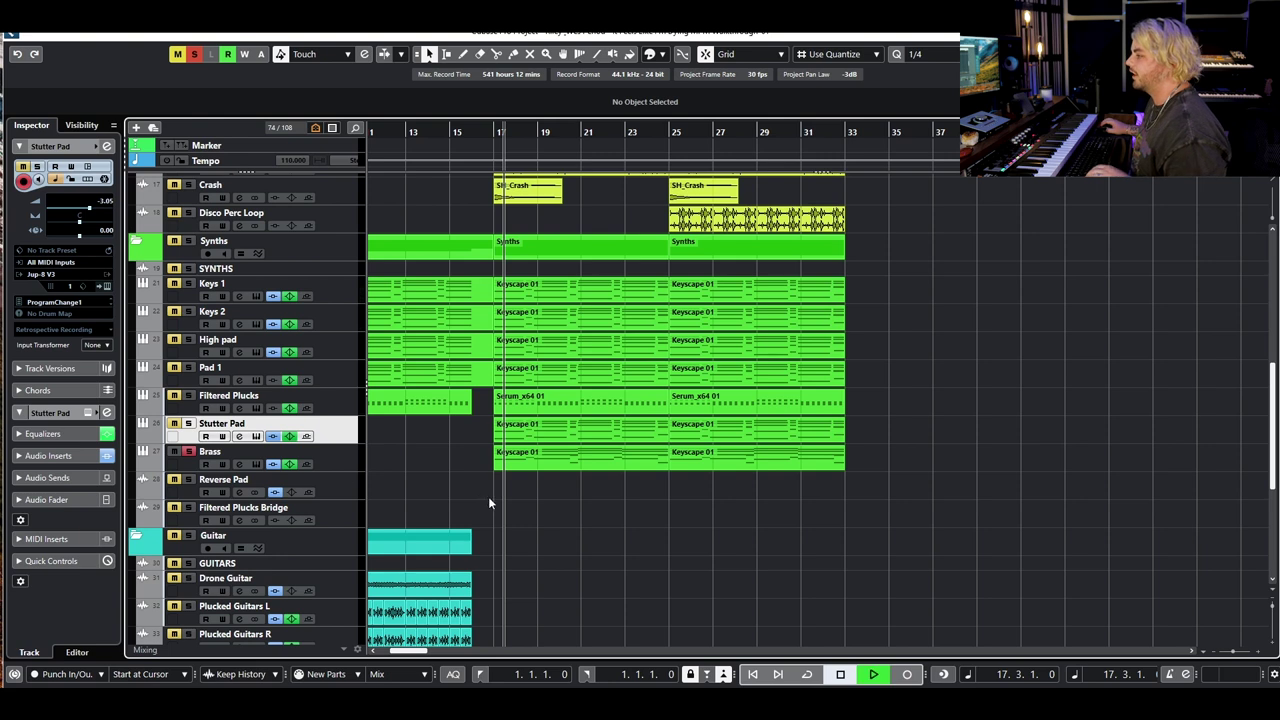
scroll(488, 496, up, 2)
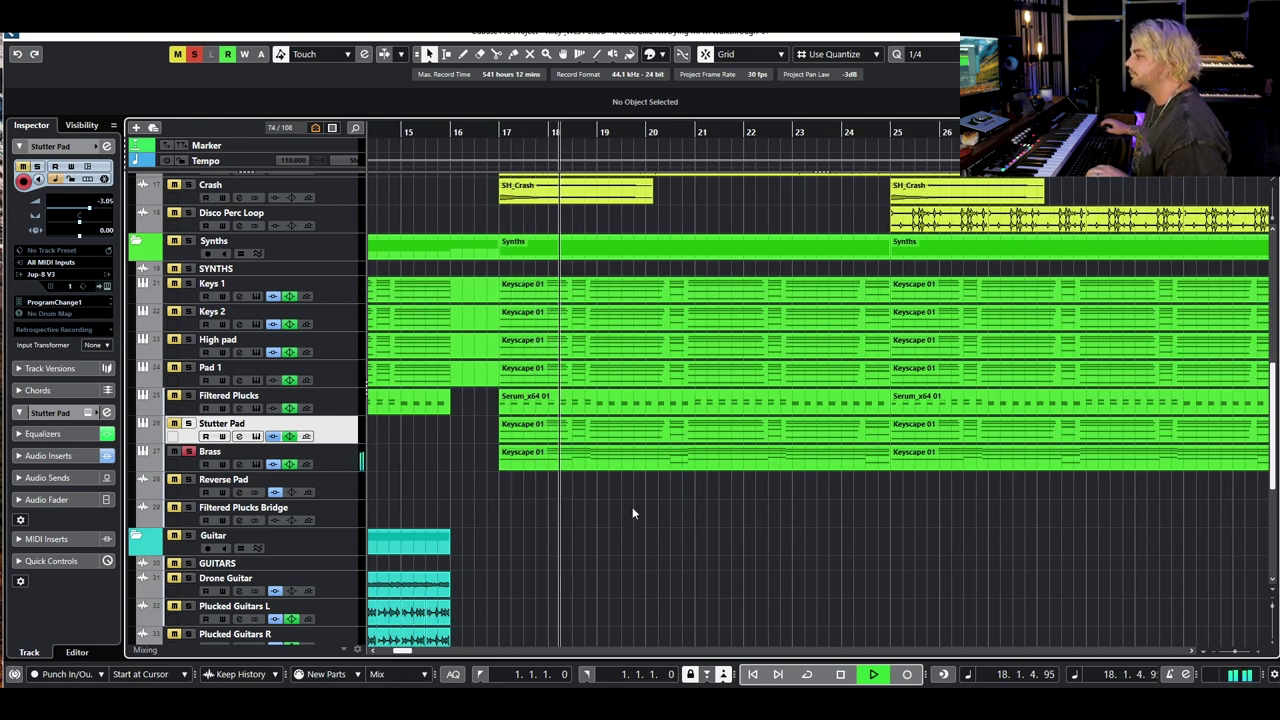
click(239, 464)
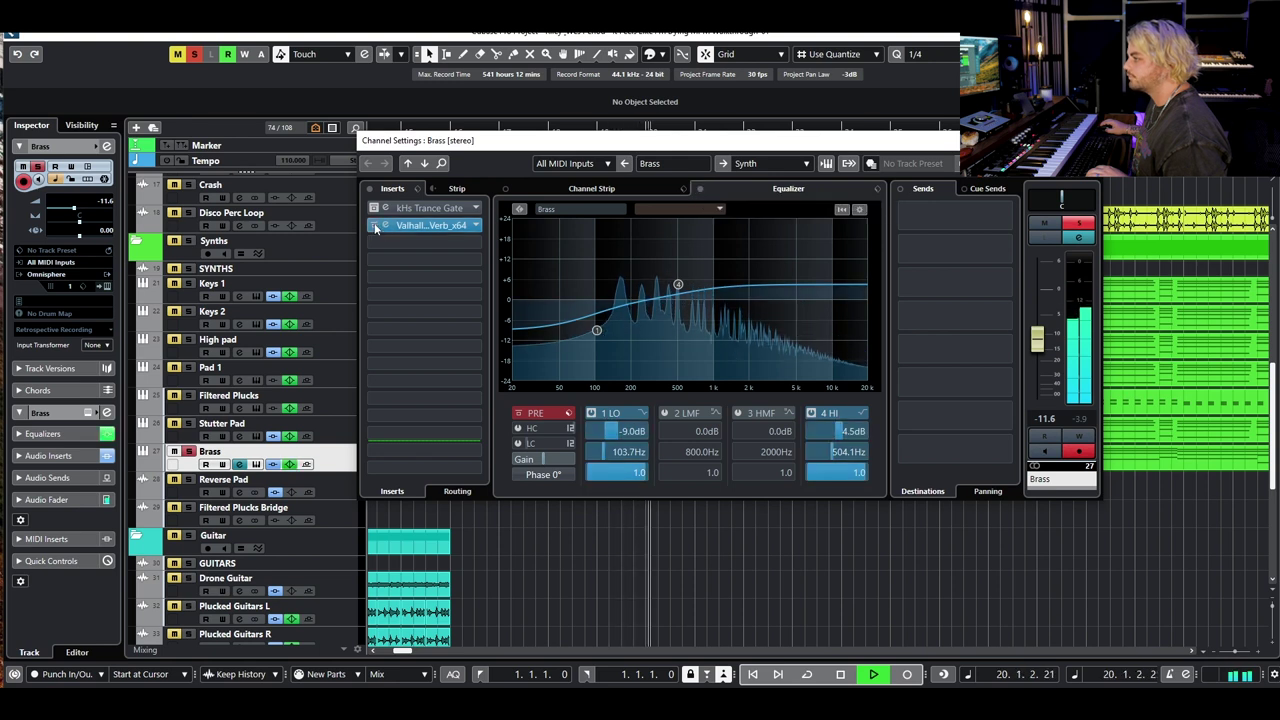
key(space)
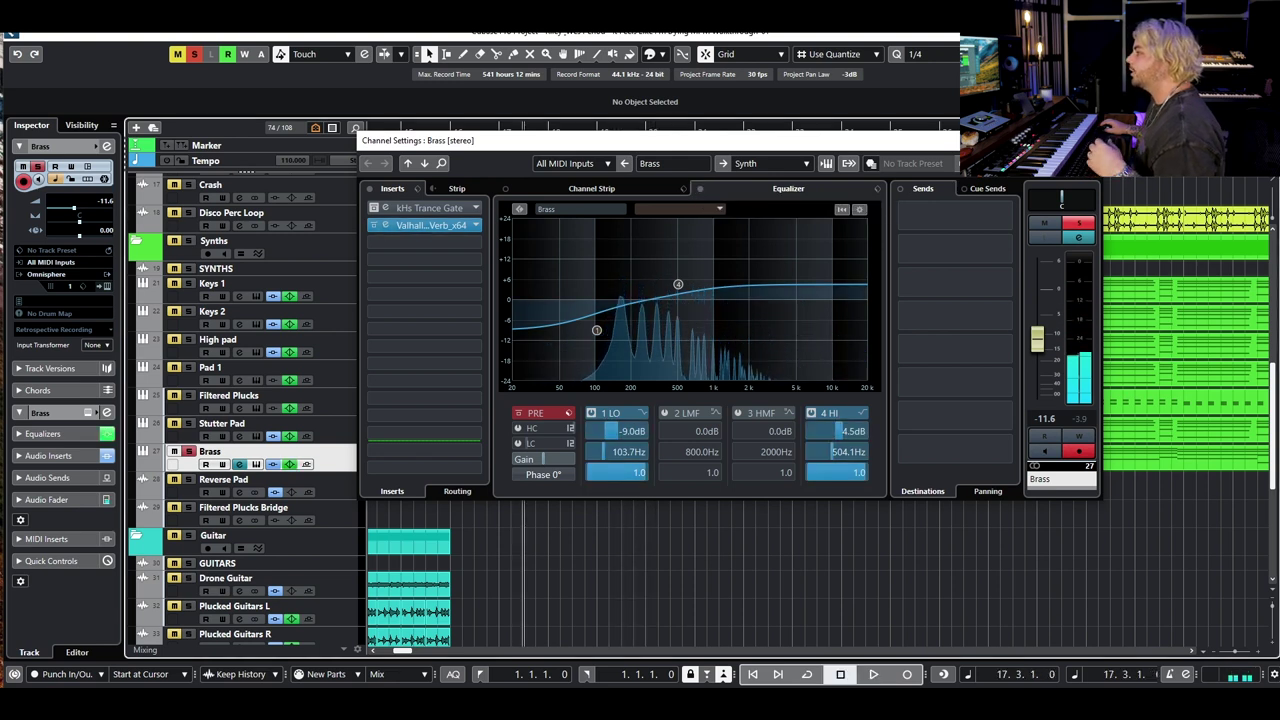
Close the Brass channel settings, clear all solos and play the full mix from just before bar 17
key(e)
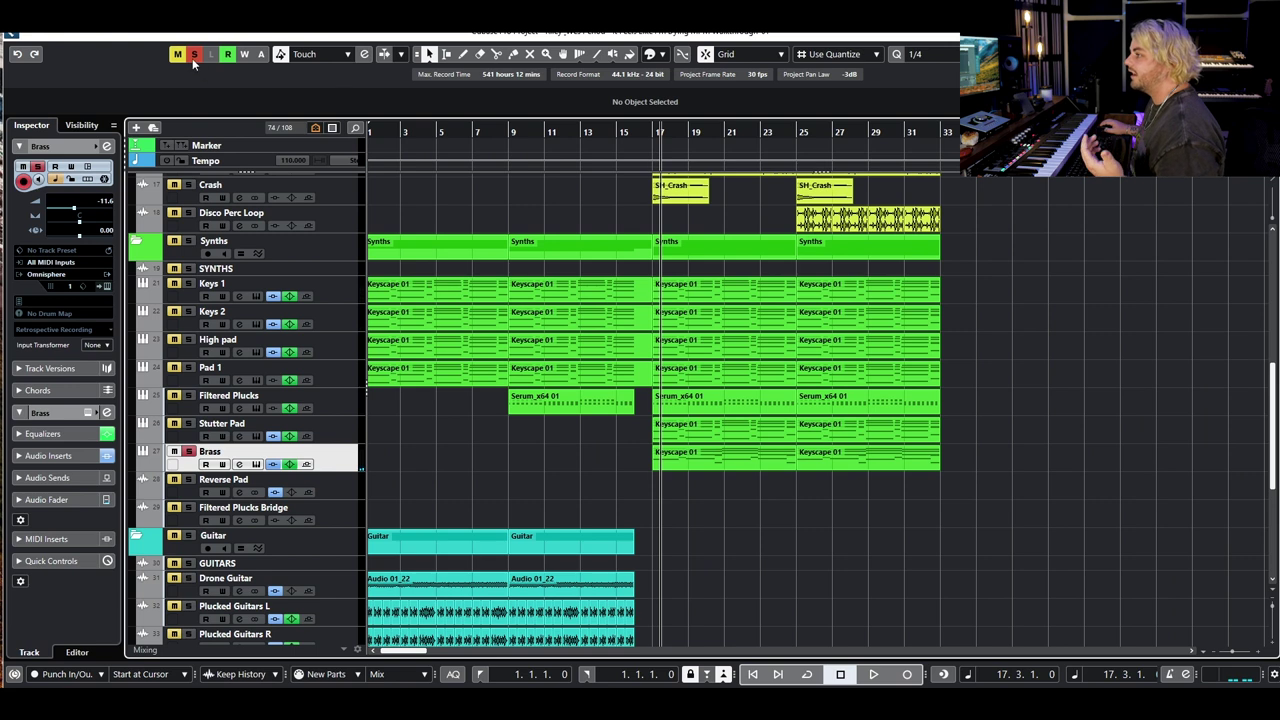
click(194, 55)
click(641, 133)
key(space)
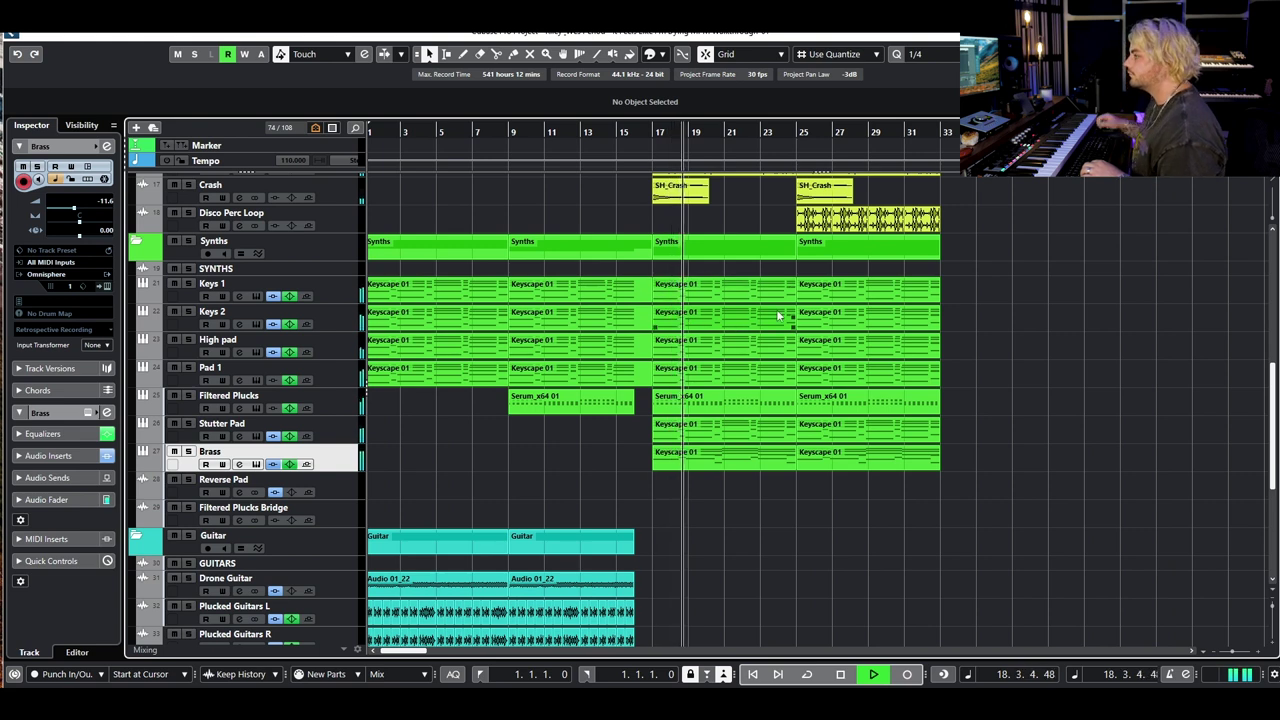
key(space)
Select the Drone Guitar and Plucked Guitars L and R events between bars 17 and 33
scroll(655, 408, down, 5)
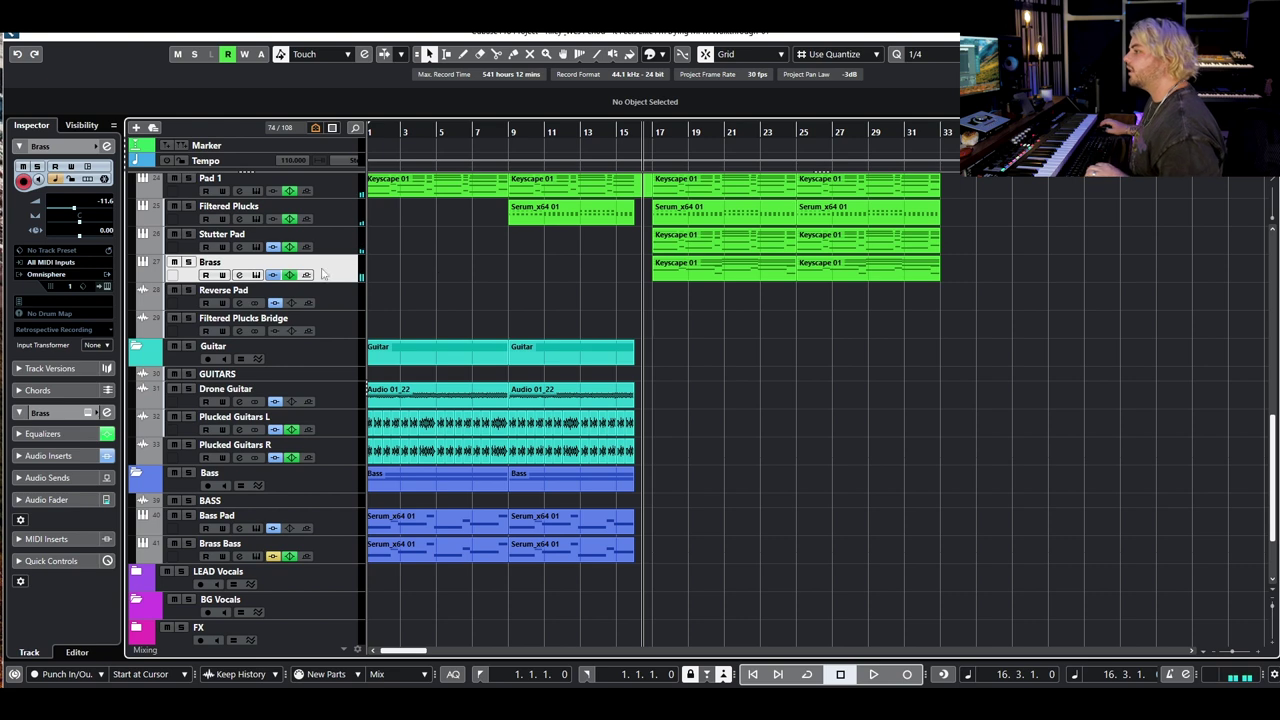
drag(722, 399, 381, 391)
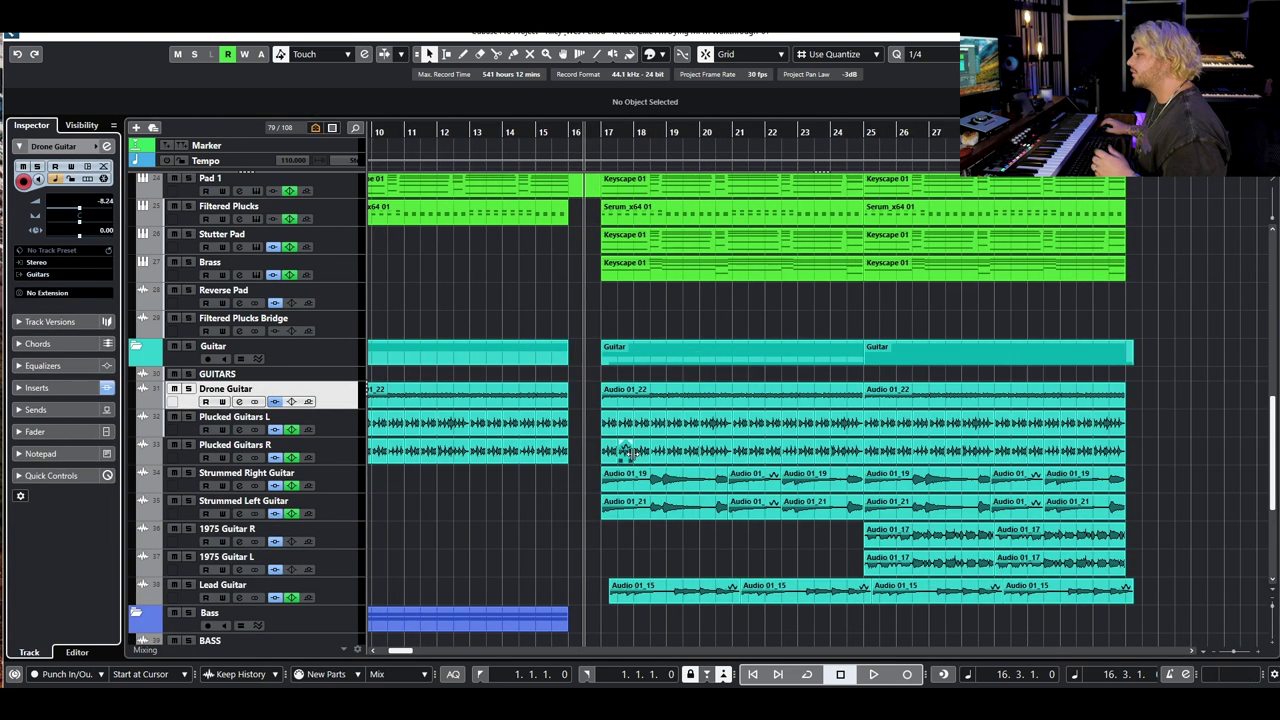
scroll(640, 488, up, 6)
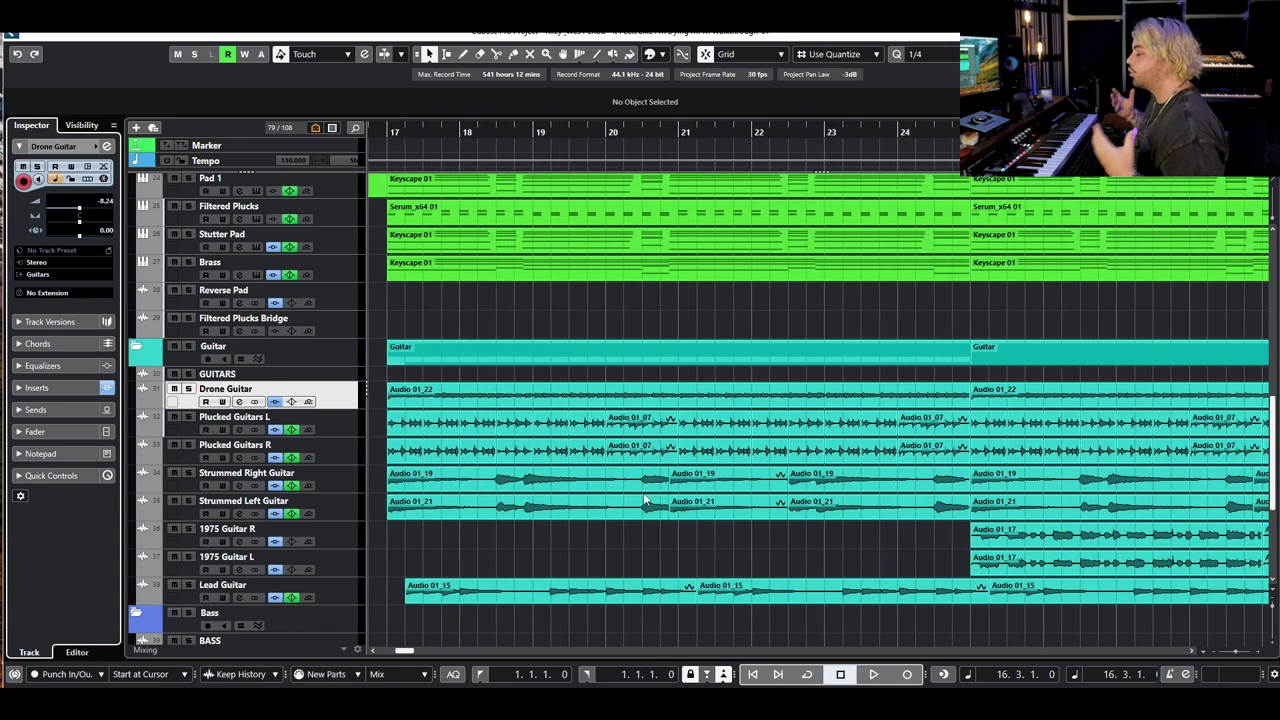
scroll(643, 492, down, 3)
scroll(634, 466, down, 3)
drag(1176, 300, 500, 392)
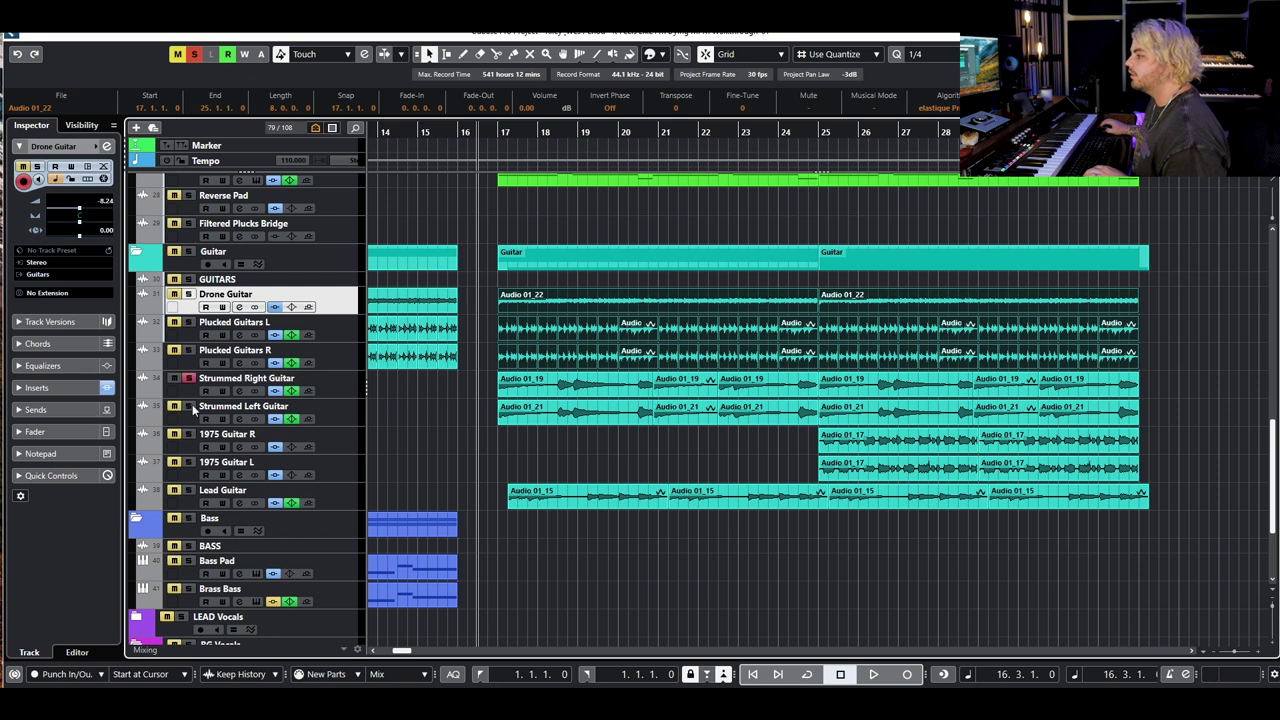
Solo the Strummed Right Guitar and Strummed Left Guitar tracks and audition them from bar 17
click(188, 379)
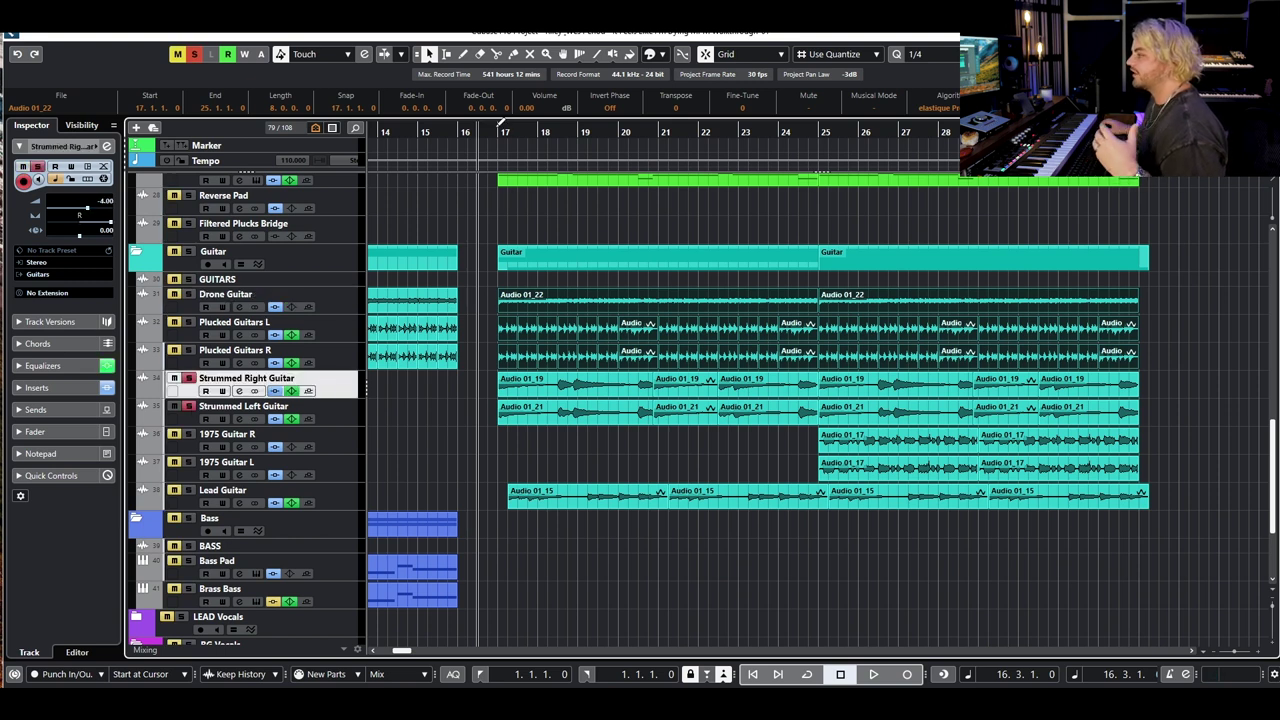
click(497, 131)
key(space)
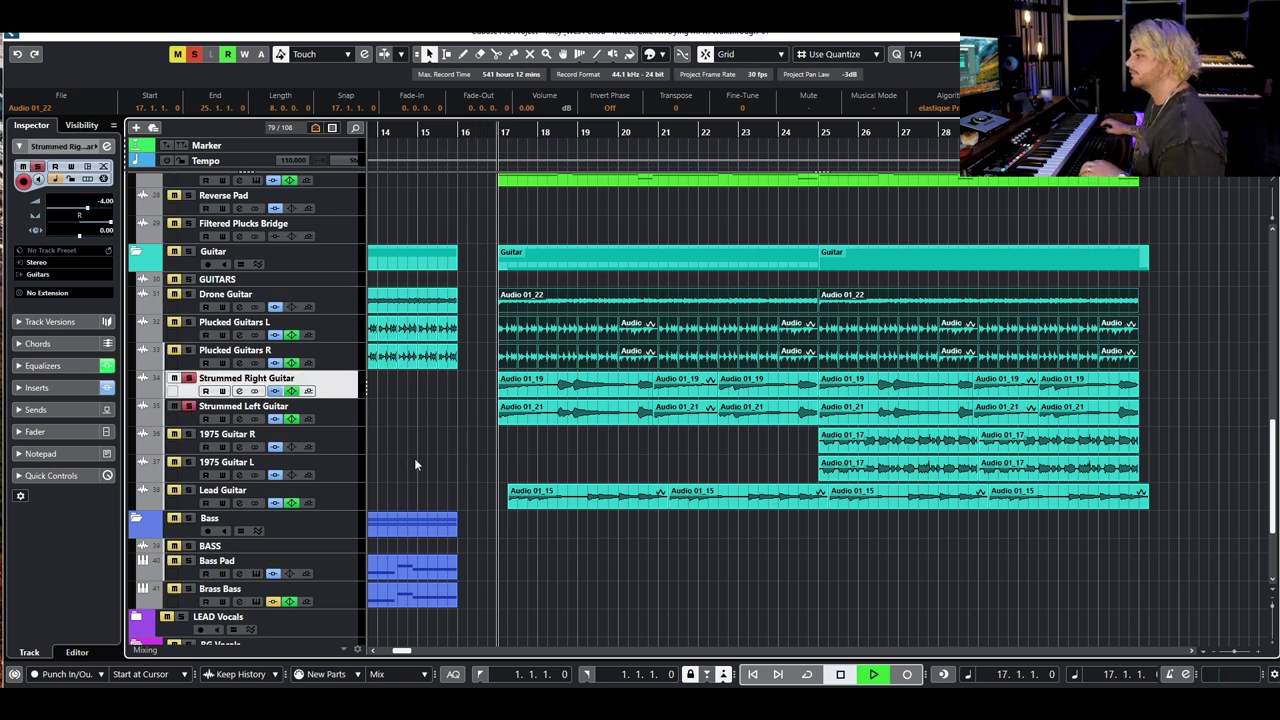
click(345, 412)
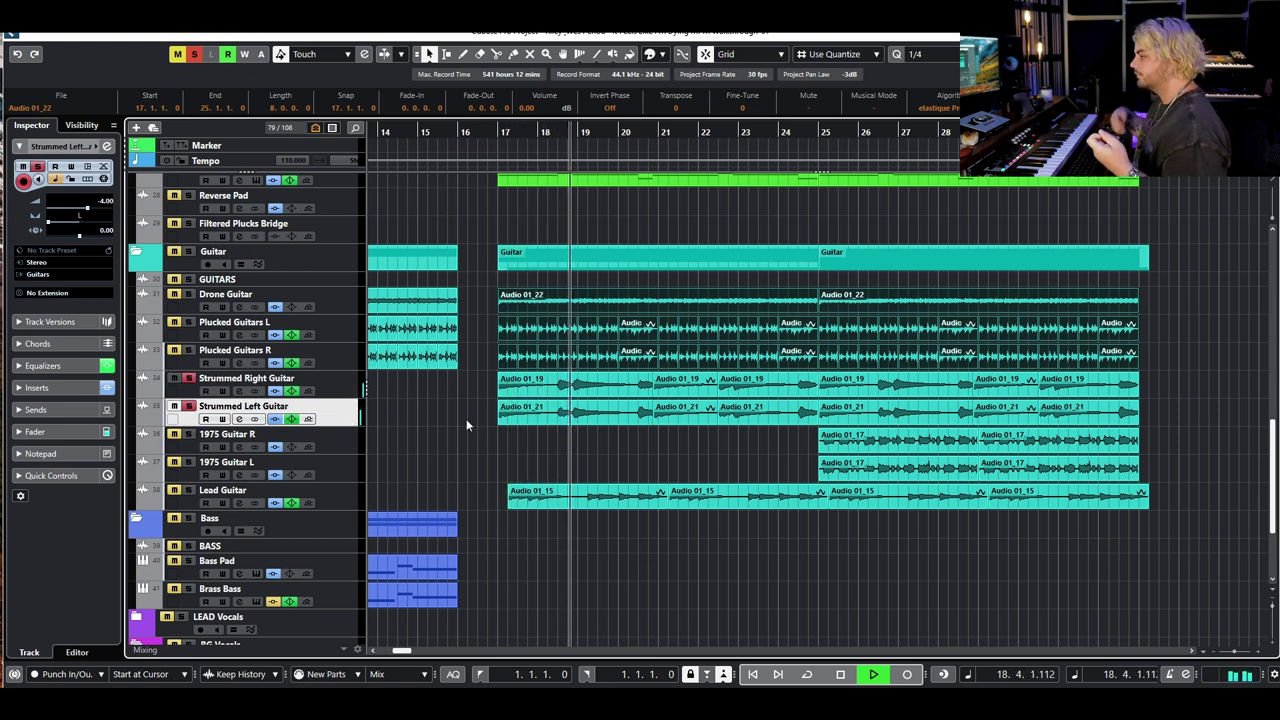
key(space)
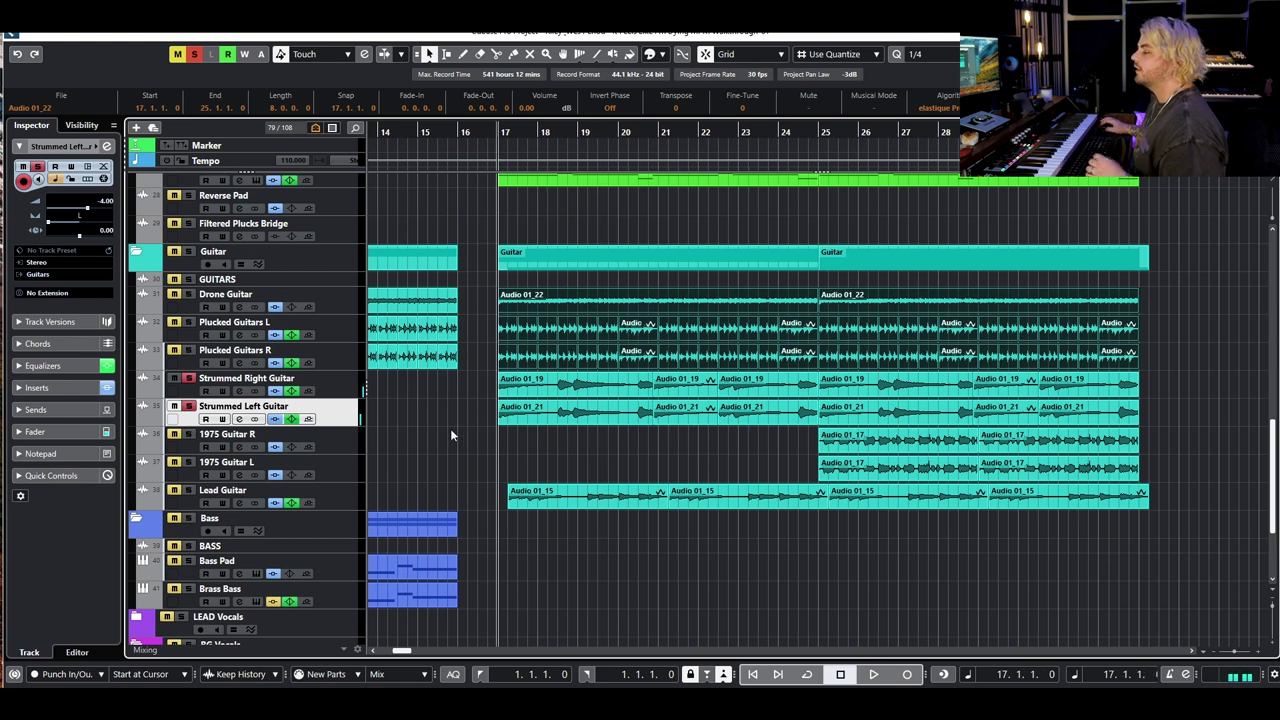
Examine the Guitar Rig 5 insert on Strummed Right Guitar and close the plugin and its channel settings
click(240, 391)
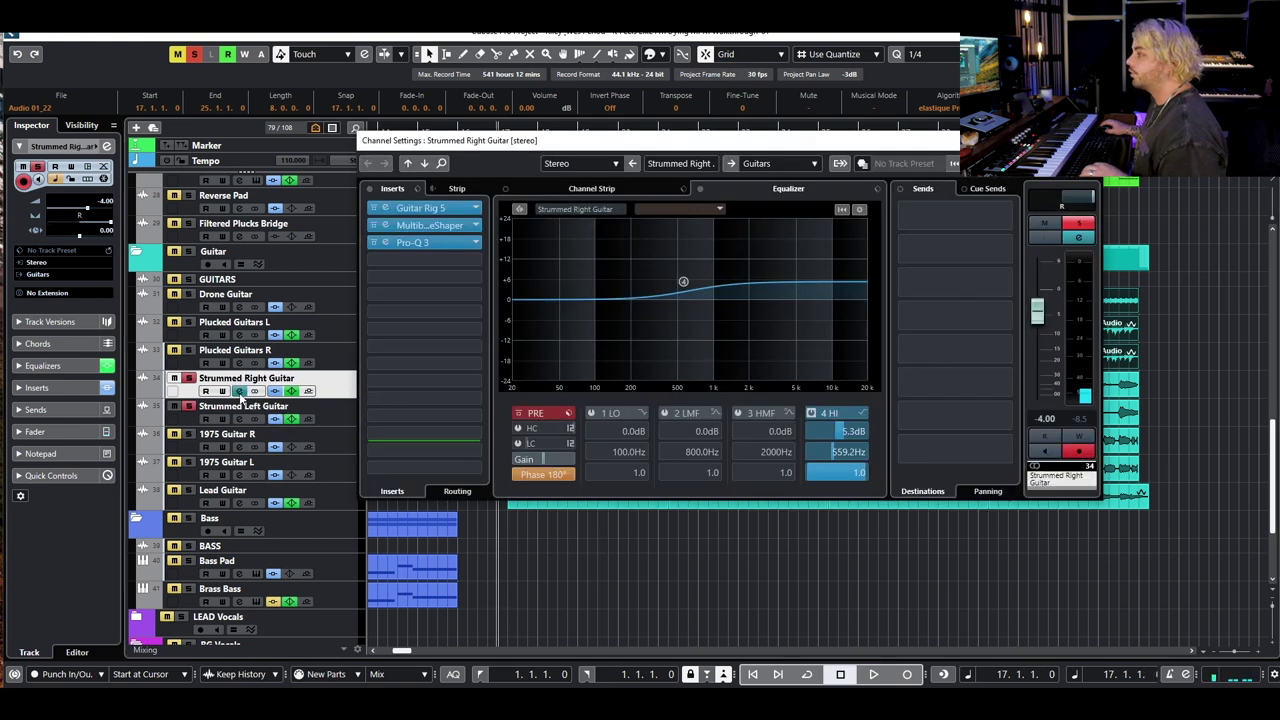
click(420, 207)
drag(1278, 55, 650, 66)
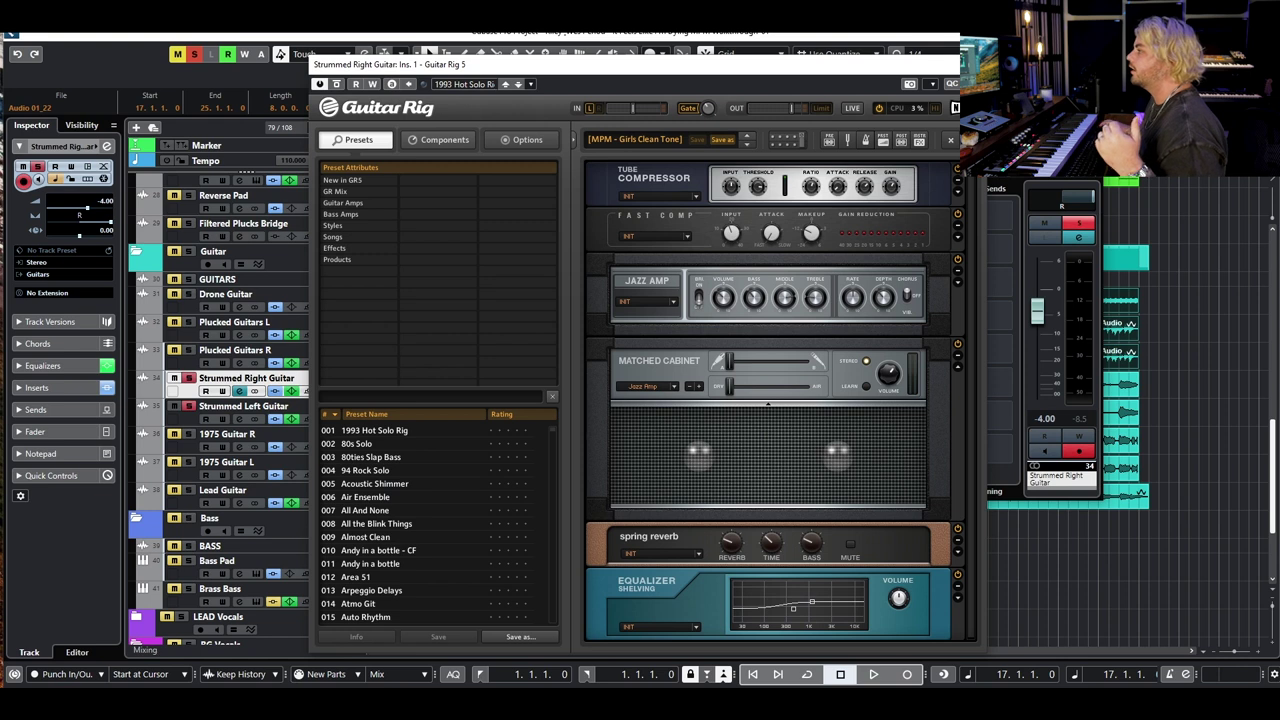
key(ctrl+w)
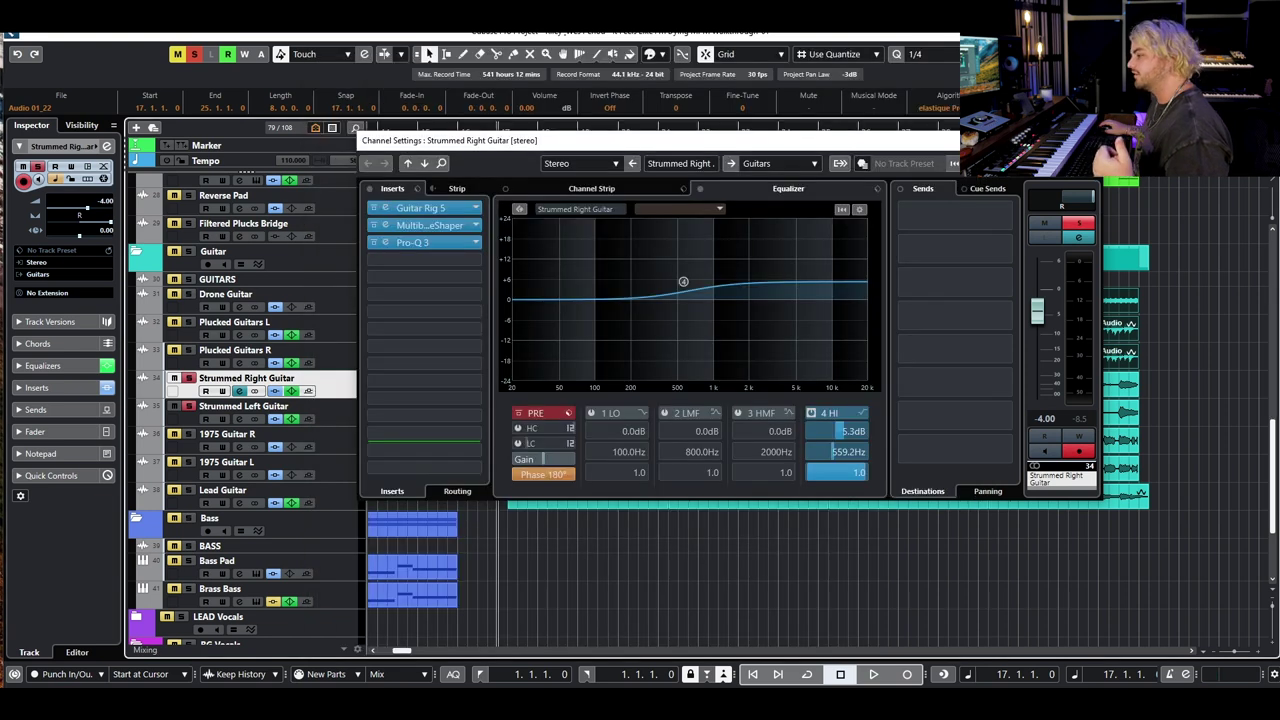
key(ctrl+w)
Clear the strummed guitar solos, solo the Lead Guitar track and play it from bar 17
click(189, 406)
click(189, 406)
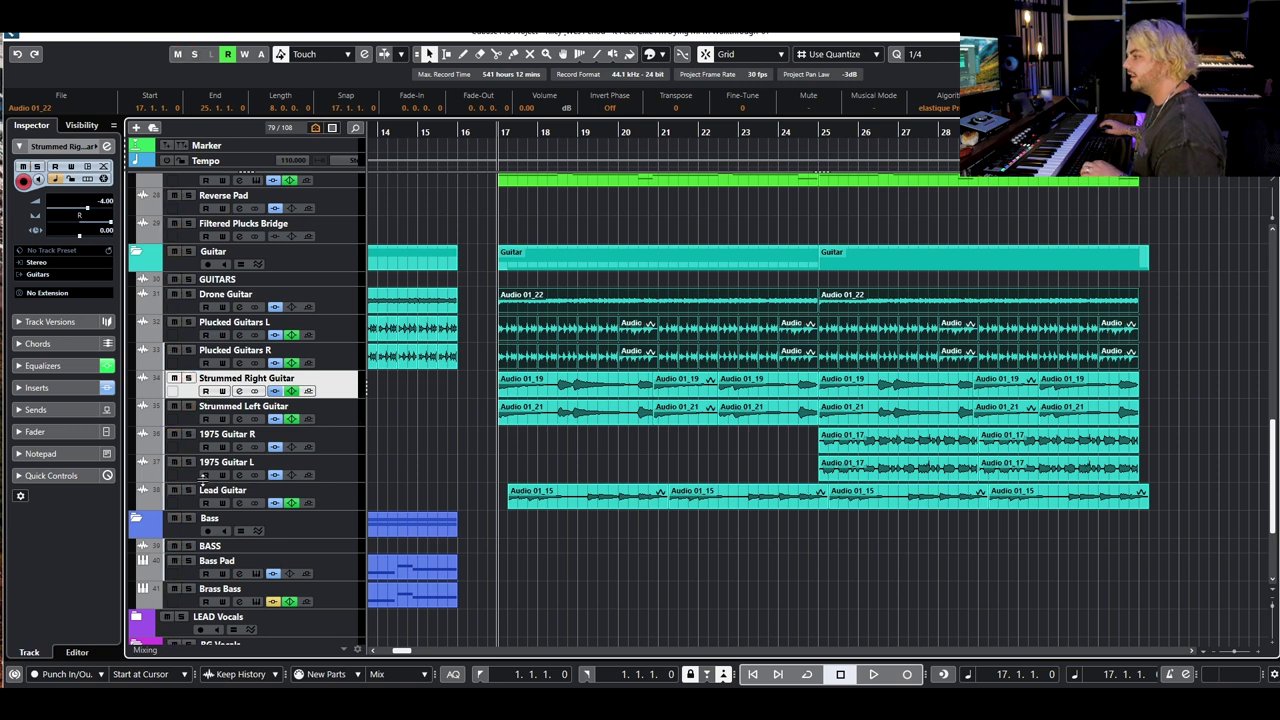
click(389, 505)
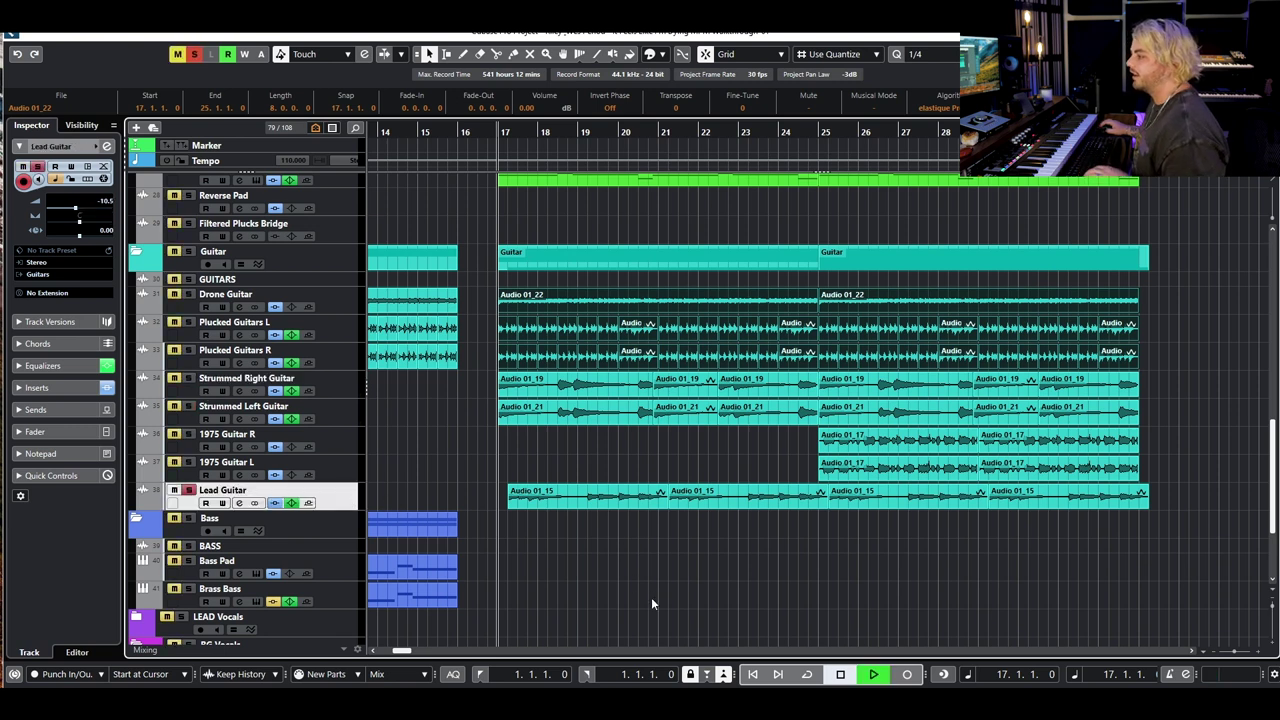
key(space)
Examine the Guitar Rig 5 and Super VHS inserts on the Lead Guitar channel, stopping playback meanwhile
click(240, 503)
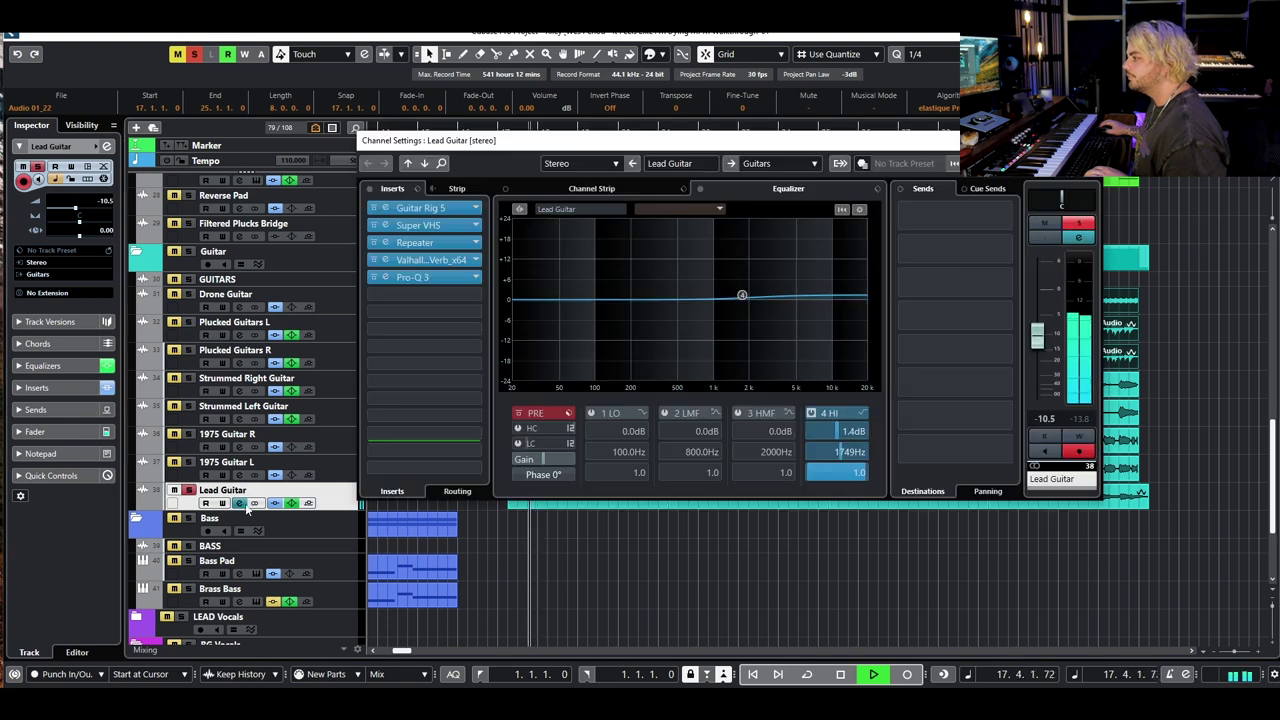
click(417, 209)
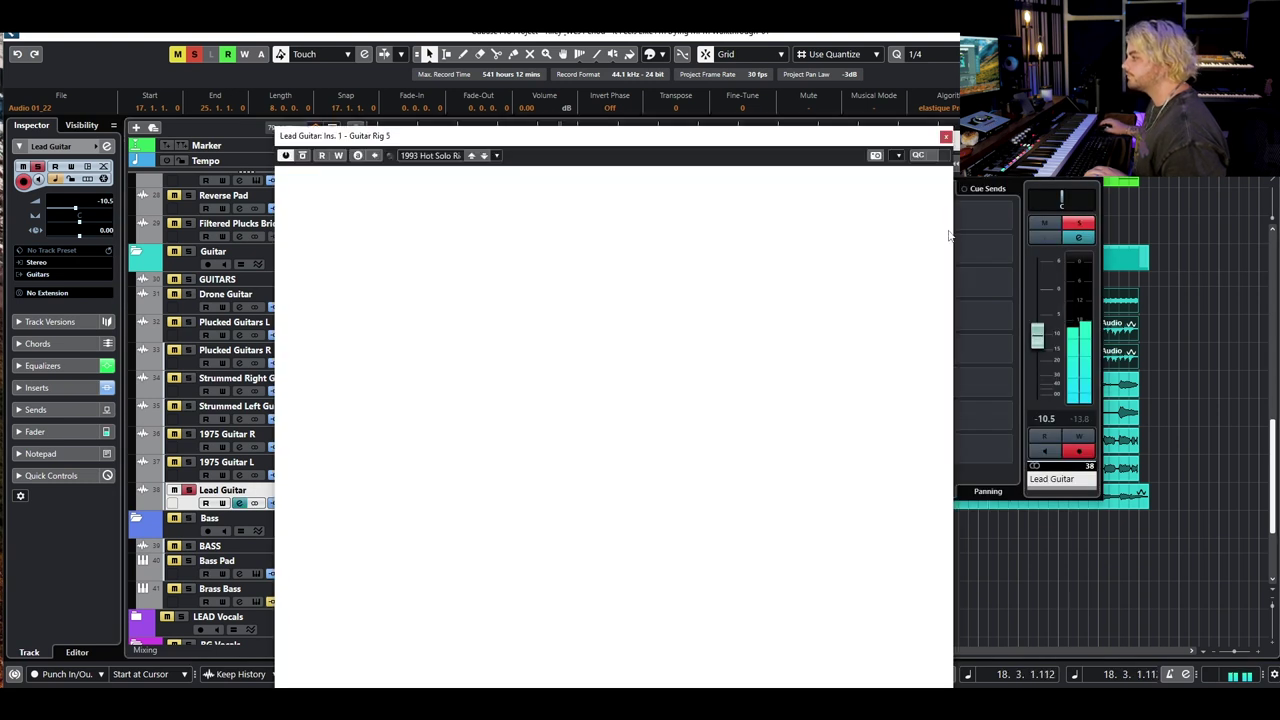
key(space)
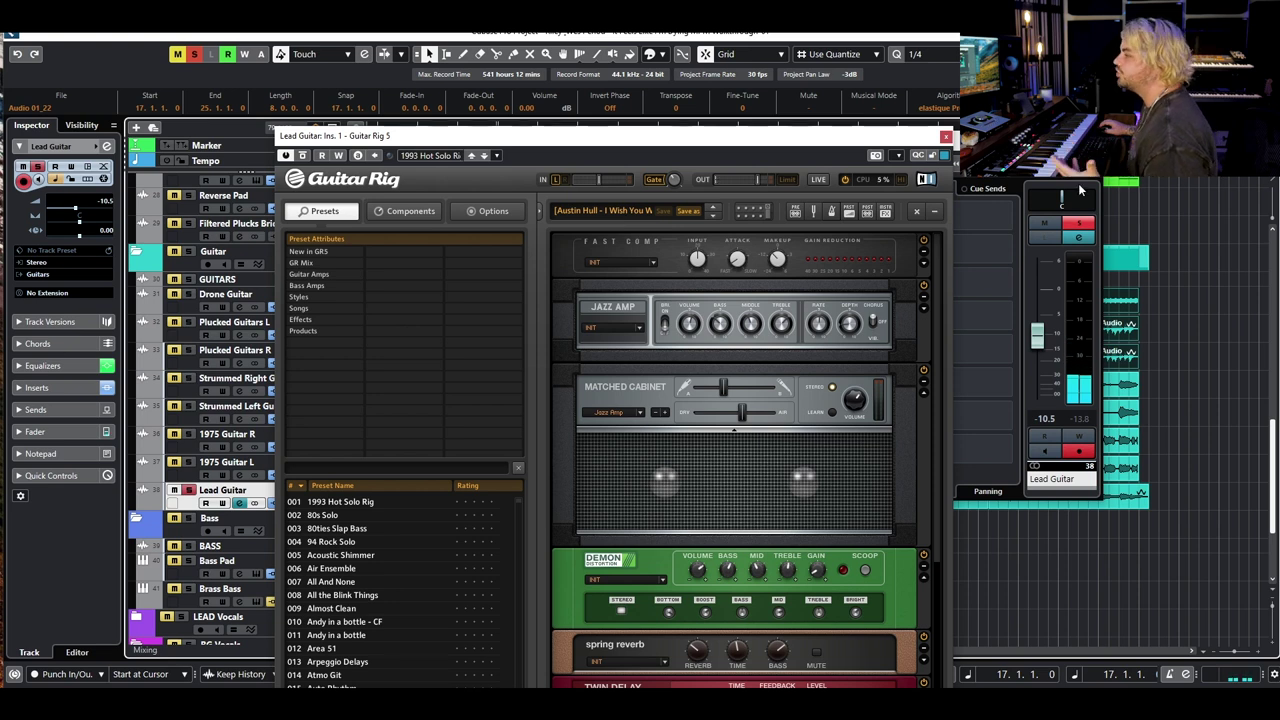
click(946, 136)
click(431, 224)
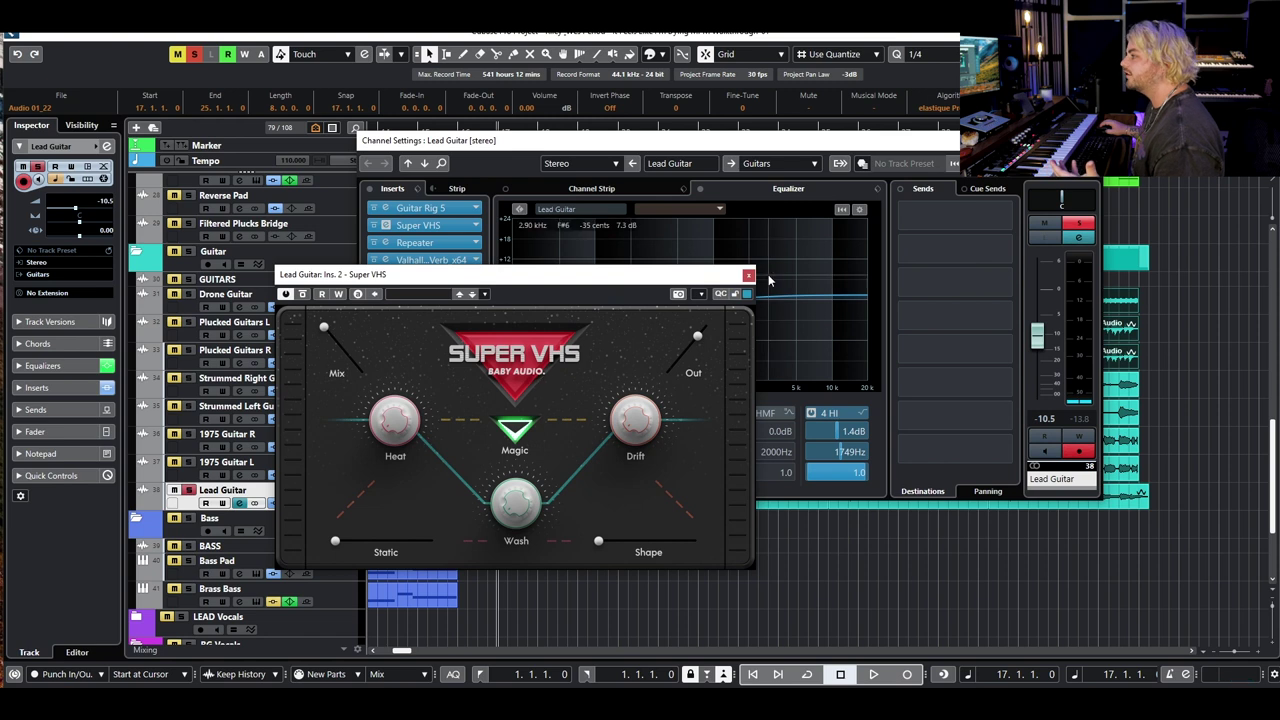
click(748, 276)
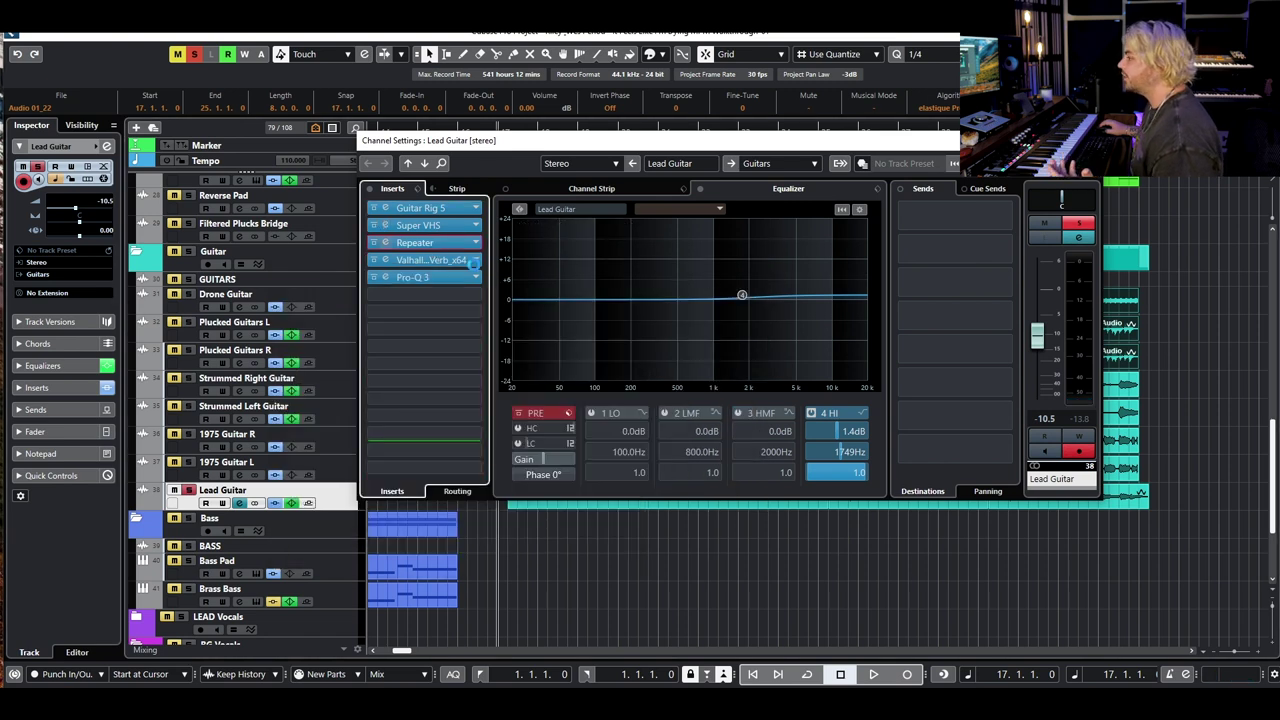
Examine the Repeater insert on Lead Guitar, and close the plugin and the channel settings
click(431, 242)
drag(1185, 238, 607, 262)
click(698, 256)
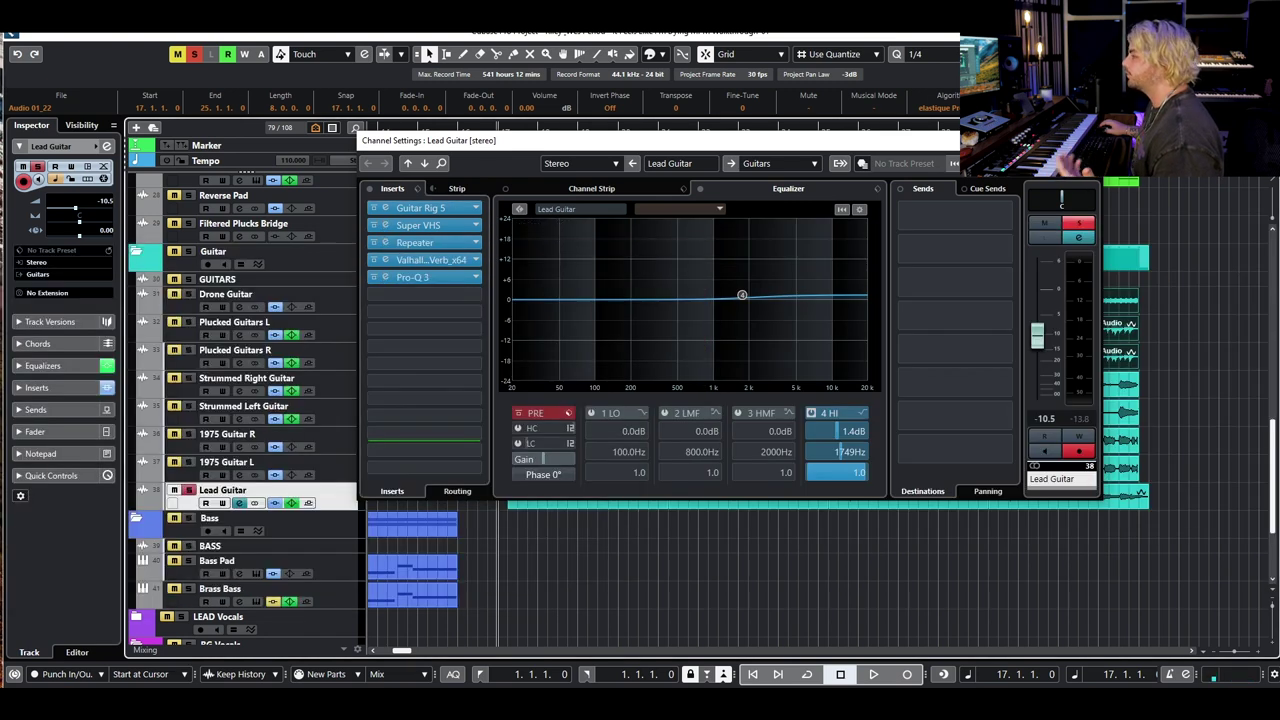
click(1086, 140)
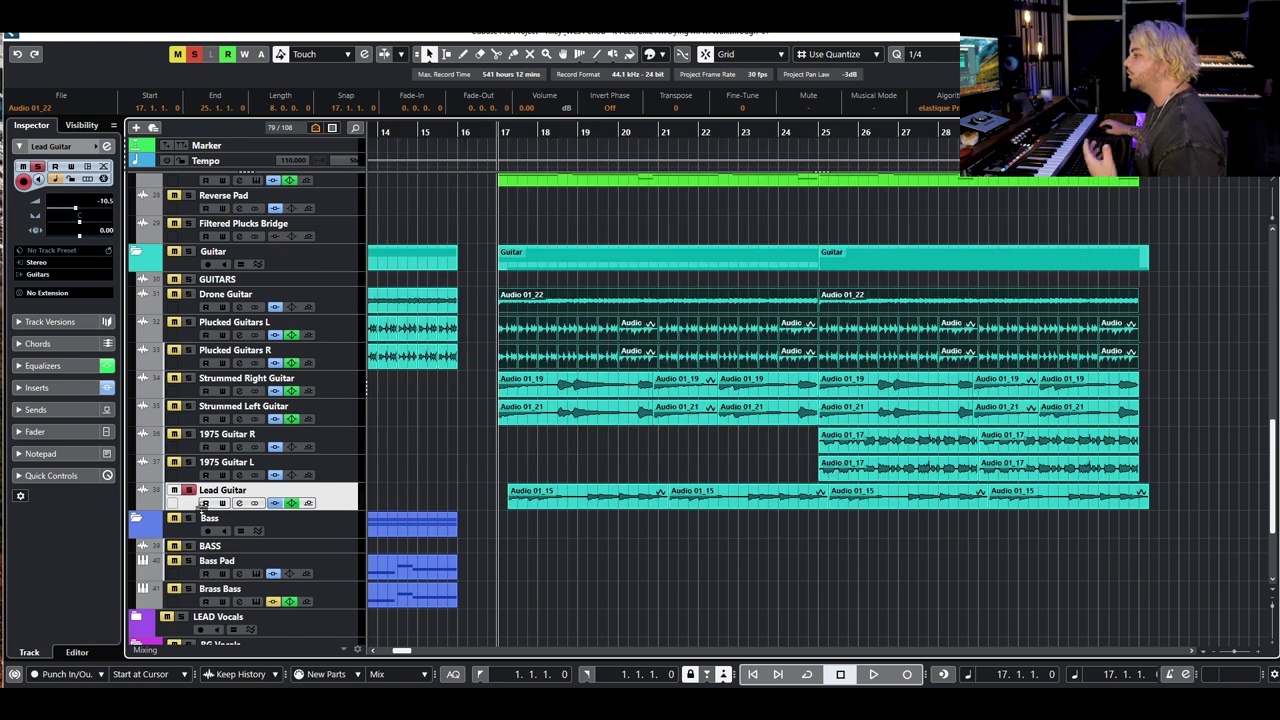
Solo the whole Guitar folder, audition it from bar 17 and deselect all events
click(186, 256)
key(space)
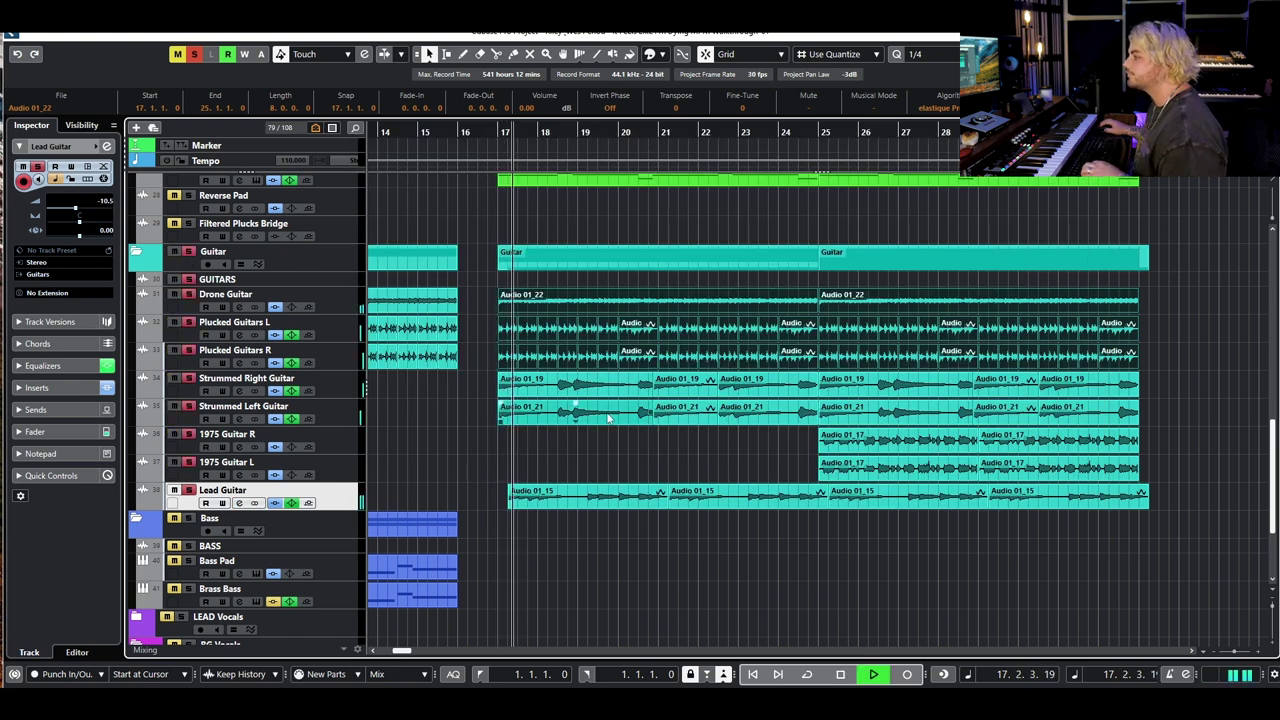
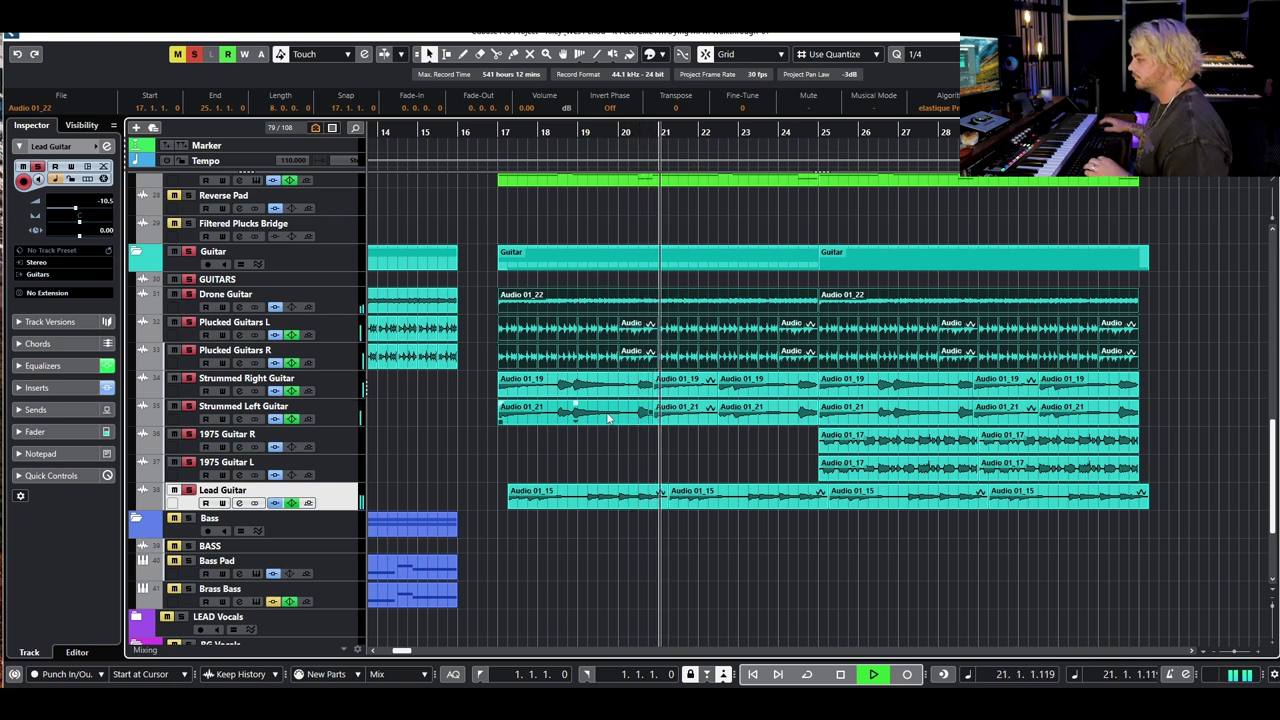
key(space)
click(703, 472)
scroll(766, 511, down, 3)
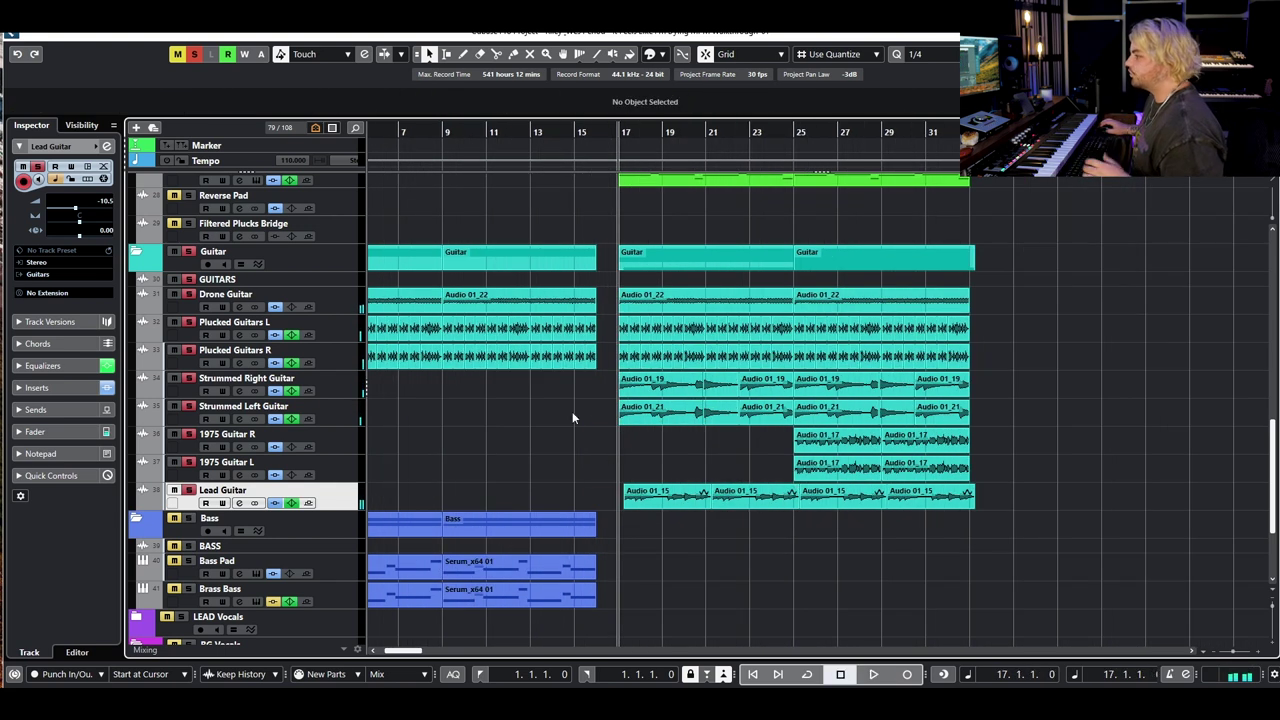
Unsolo the Guitar folder, and play 1975 Guitar R and L soloed from just before bar 25
click(190, 252)
click(790, 131)
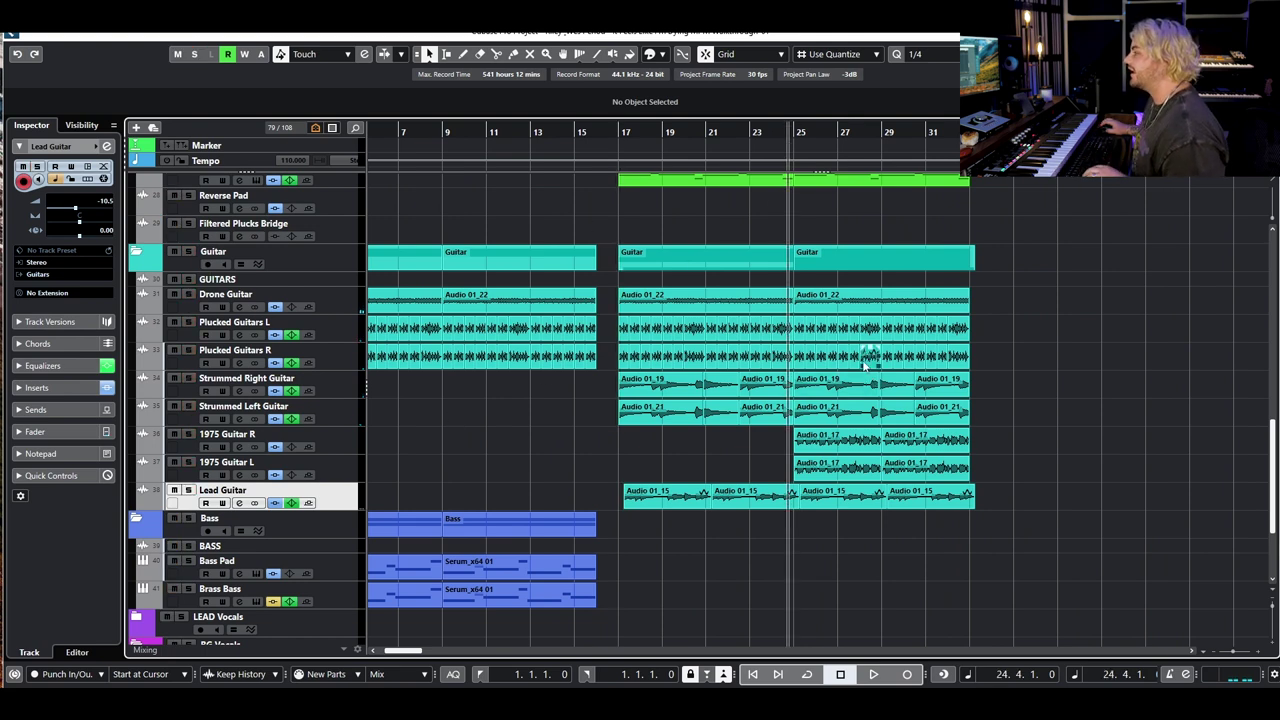
scroll(869, 371, right, 1)
scroll(880, 350, up, 8)
scroll(902, 328, down, 10)
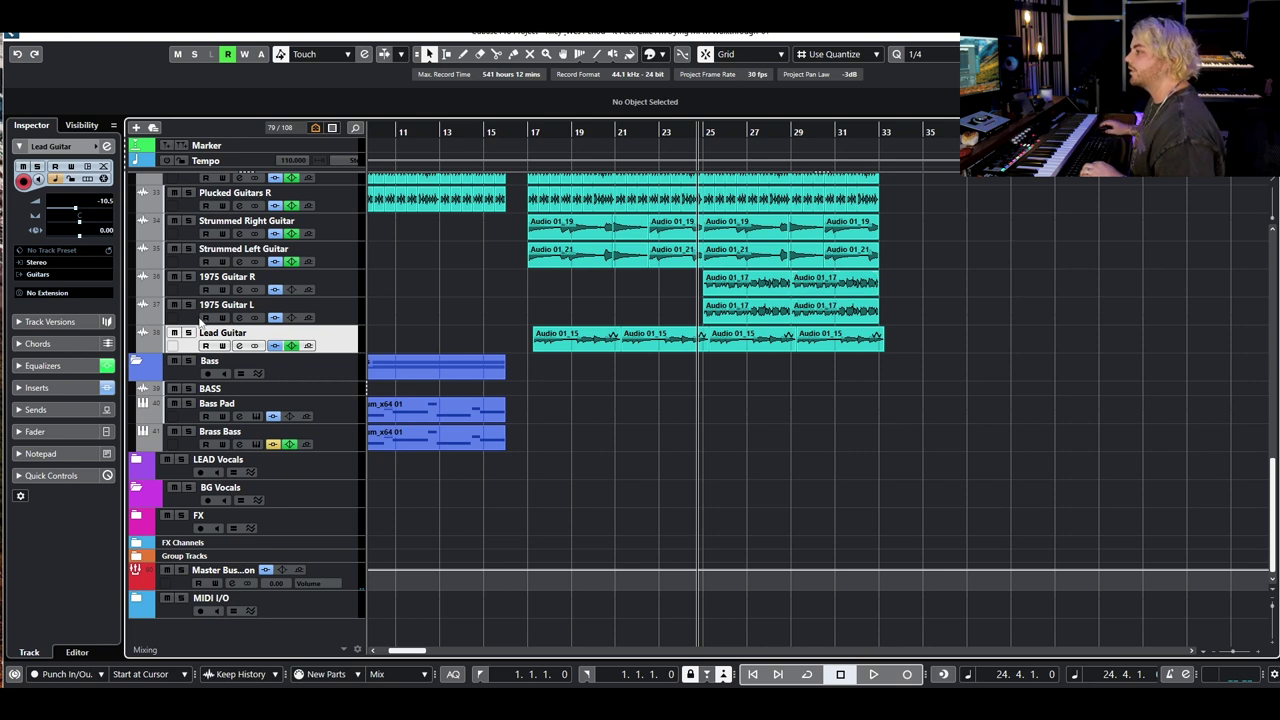
click(187, 277)
click(331, 288)
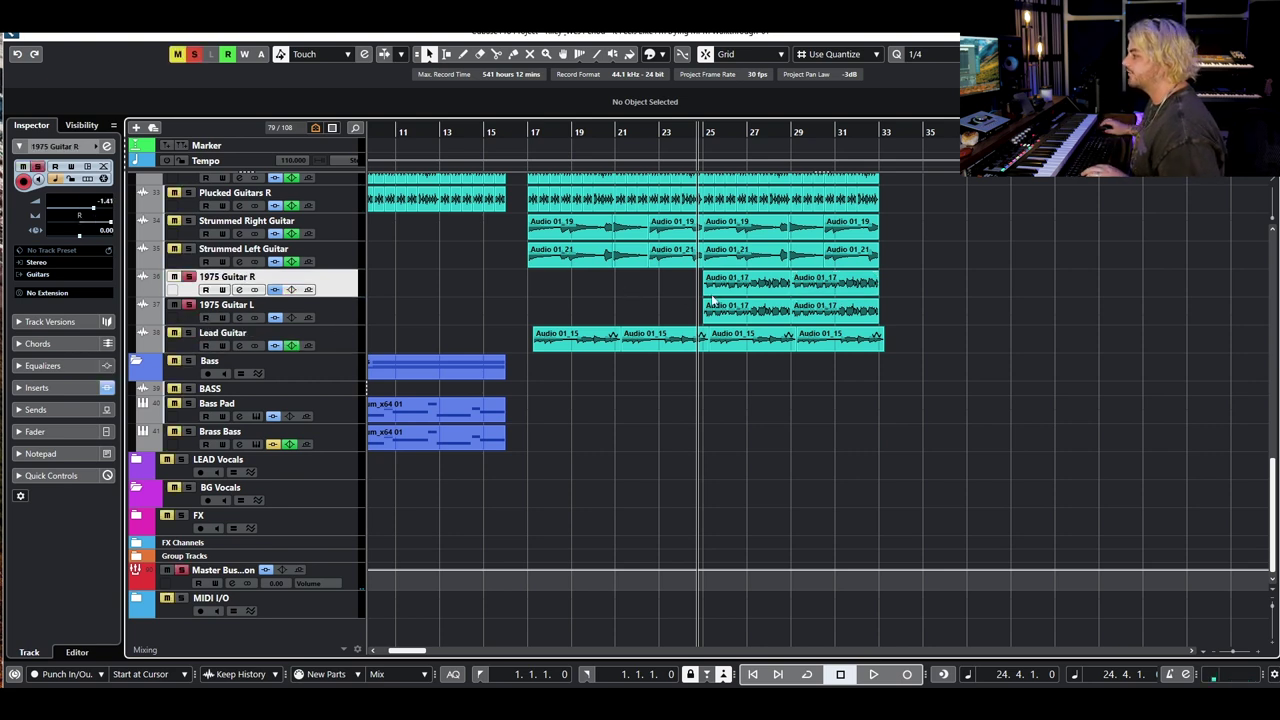
scroll(720, 299, up, 5)
key(space)
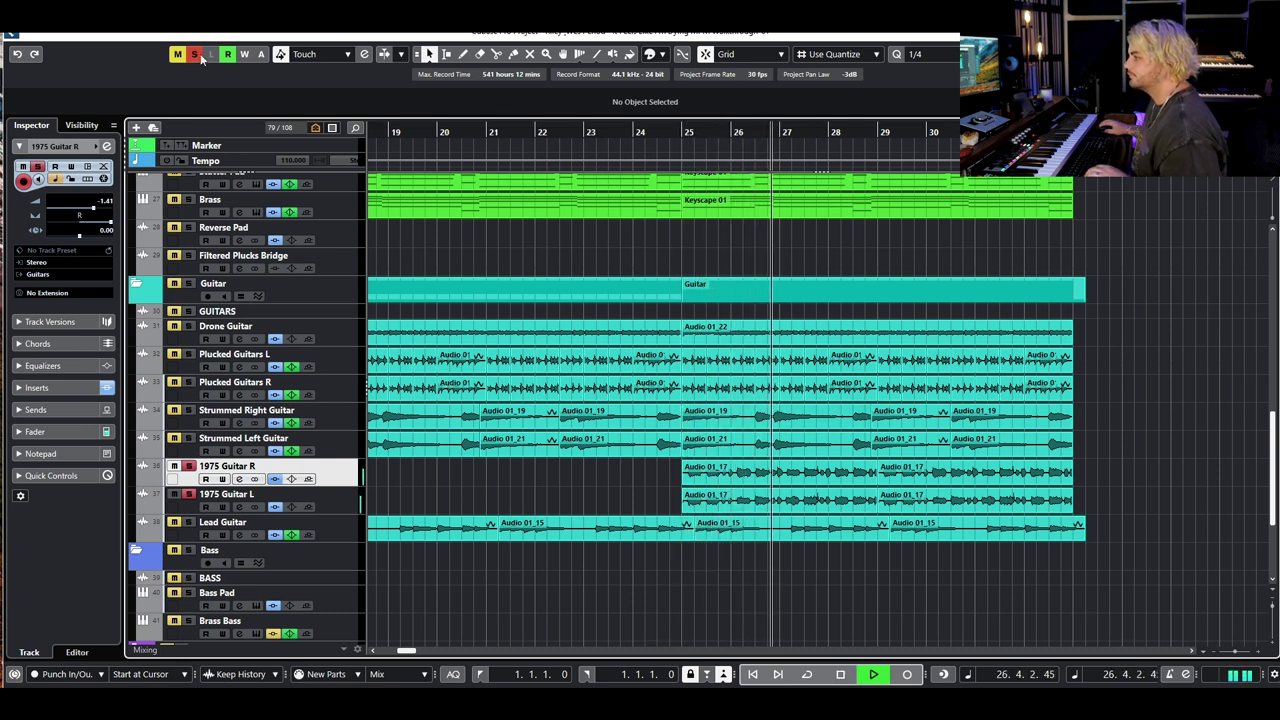
Solo the entire Guitar folder during playback to hear all guitars together, and stop playback
click(189, 284)
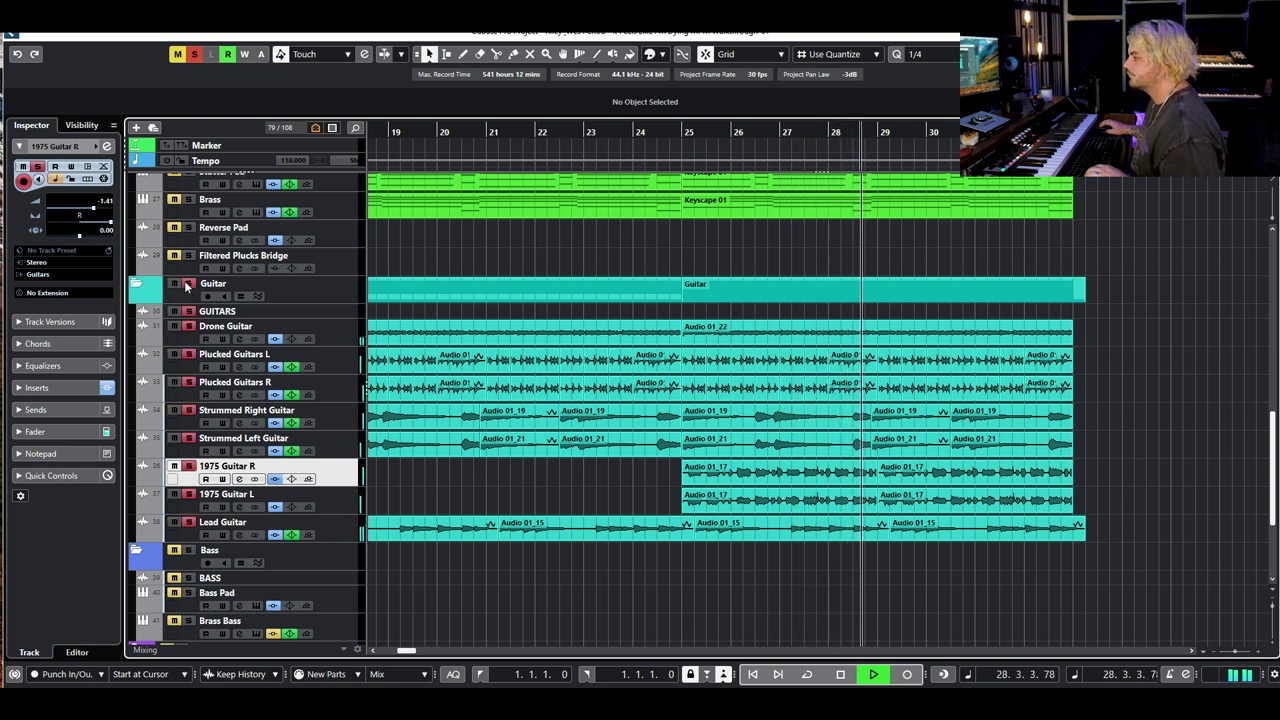
key(space)
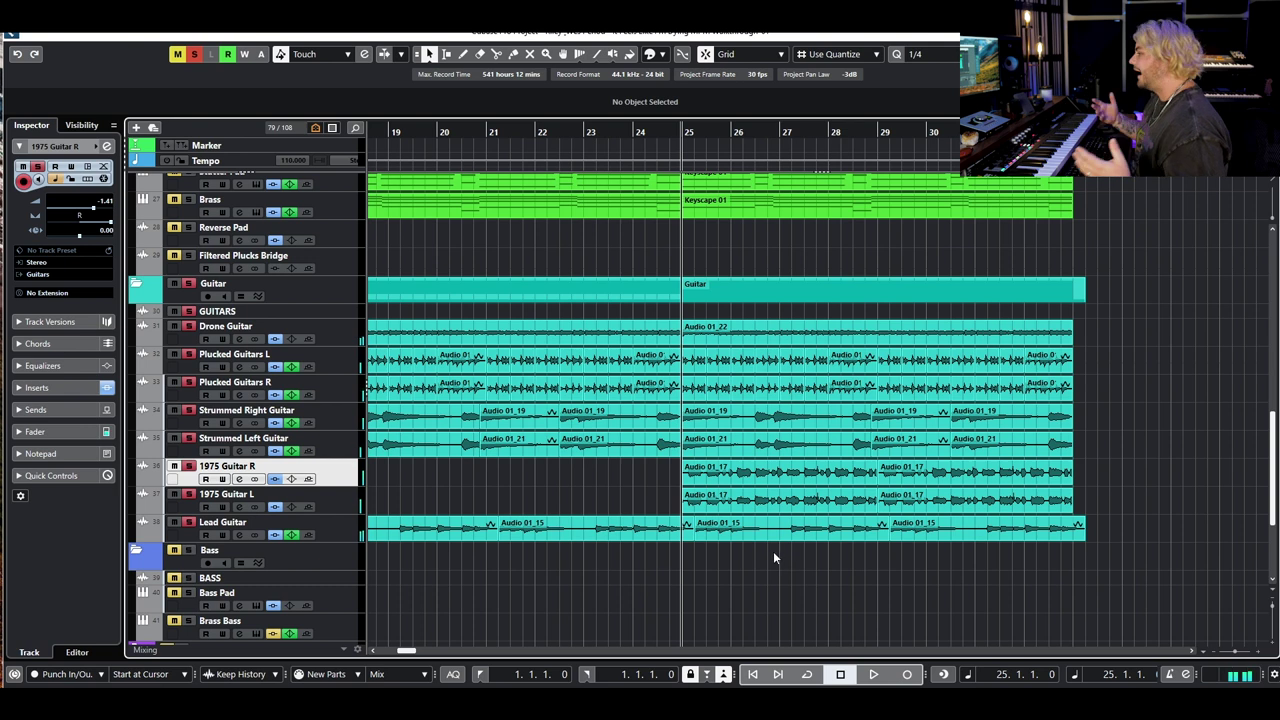
key(g)
key(g)
key(g)
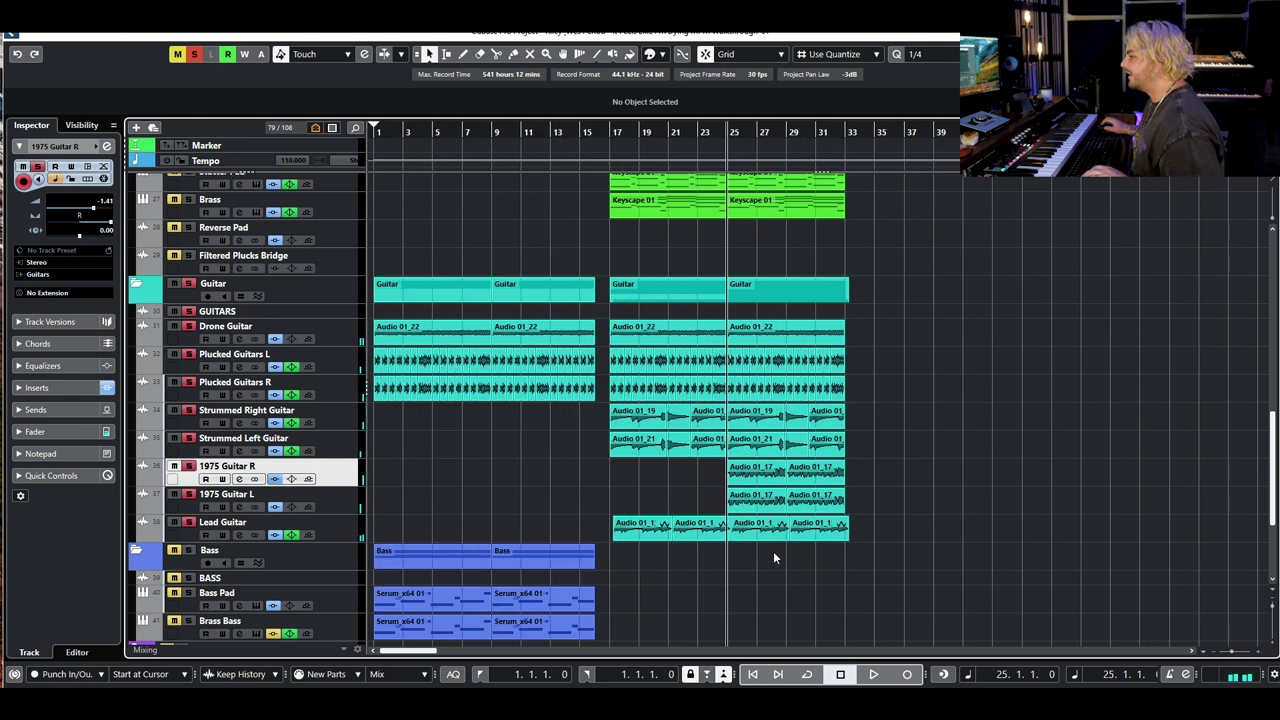
Examine the insert chain in the 1975 Guitar R channel settings and close them
click(238, 480)
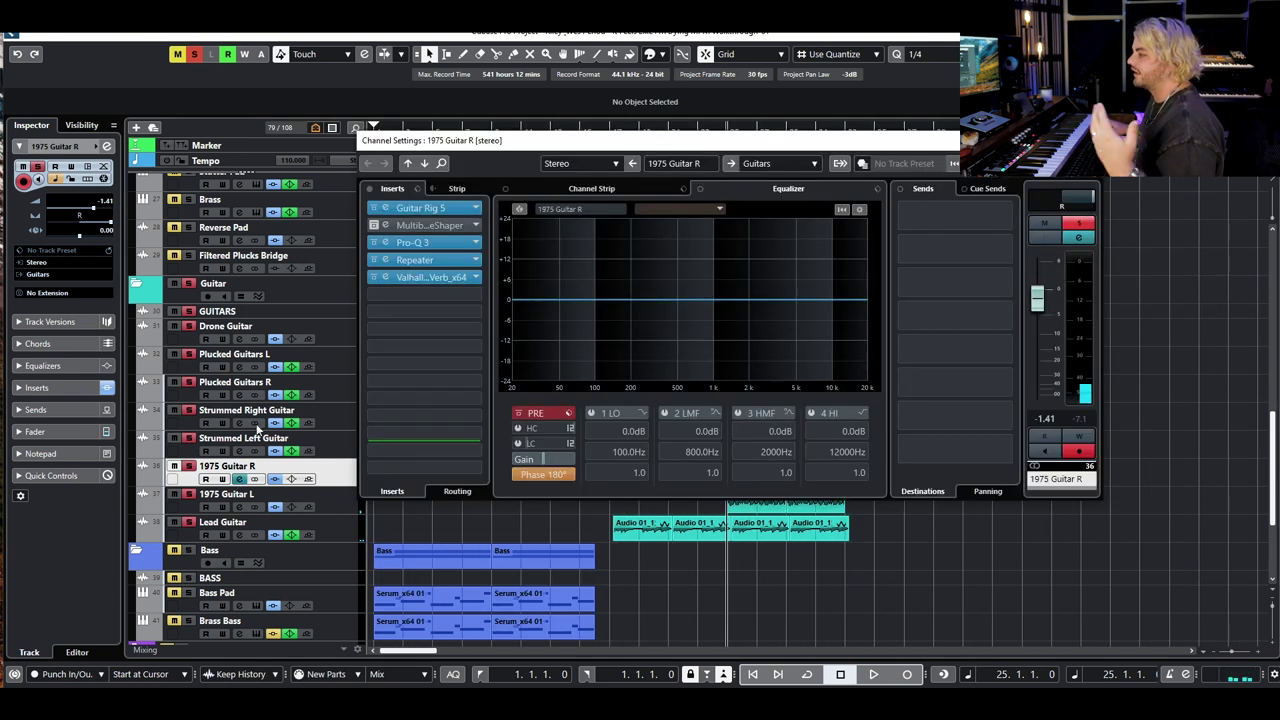
click(308, 411)
key(e)
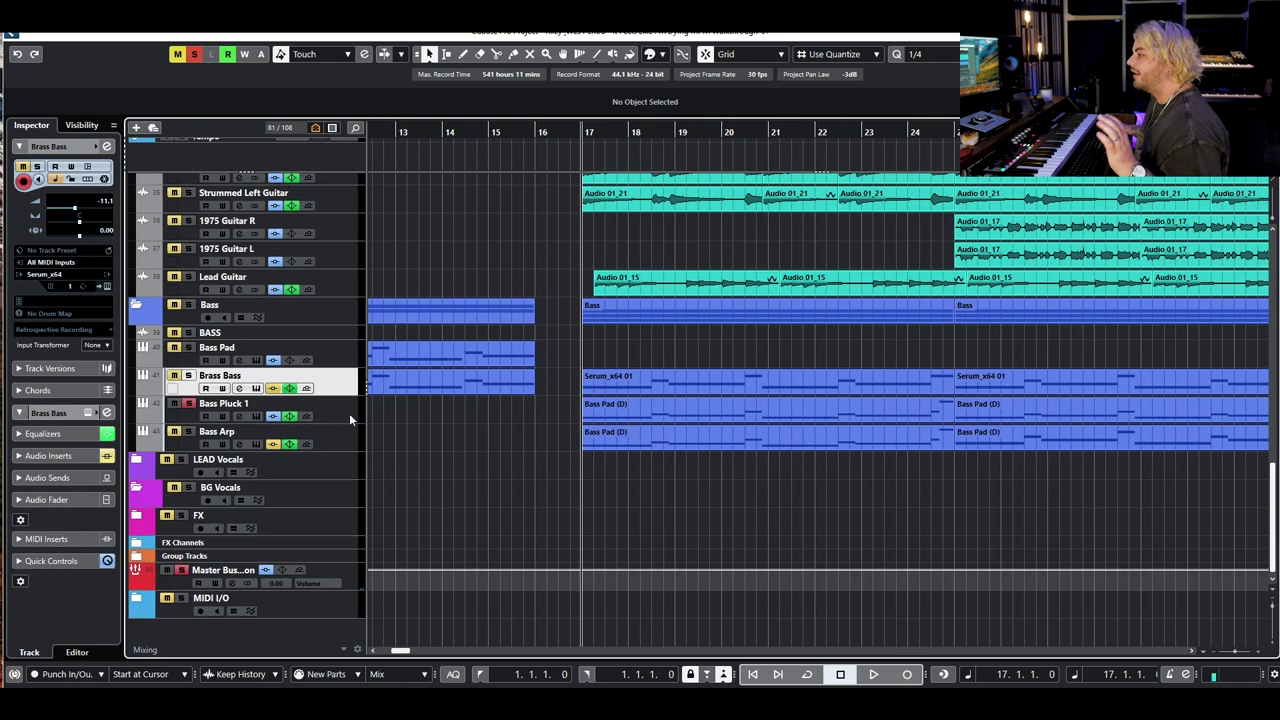
Examine the Trilian instrument patch on Bass Pluck 1, close it, and audition the soloed track from bar 17
click(325, 416)
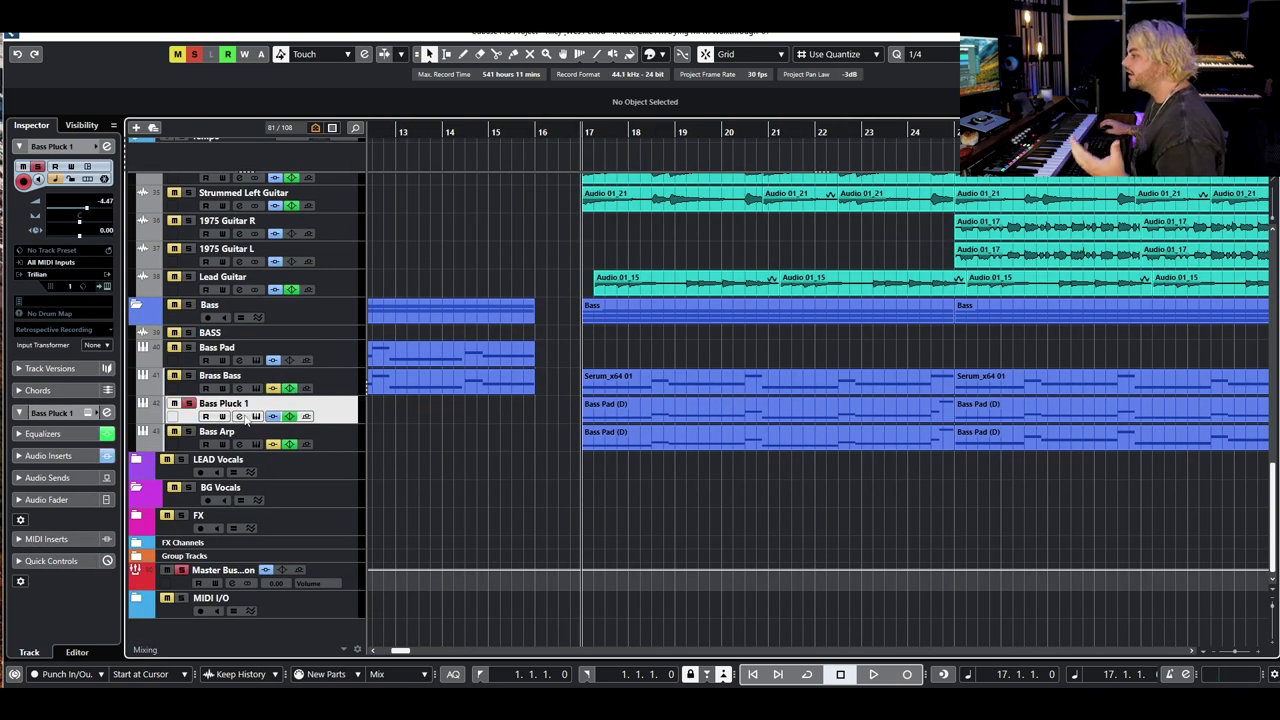
click(240, 416)
click(240, 416)
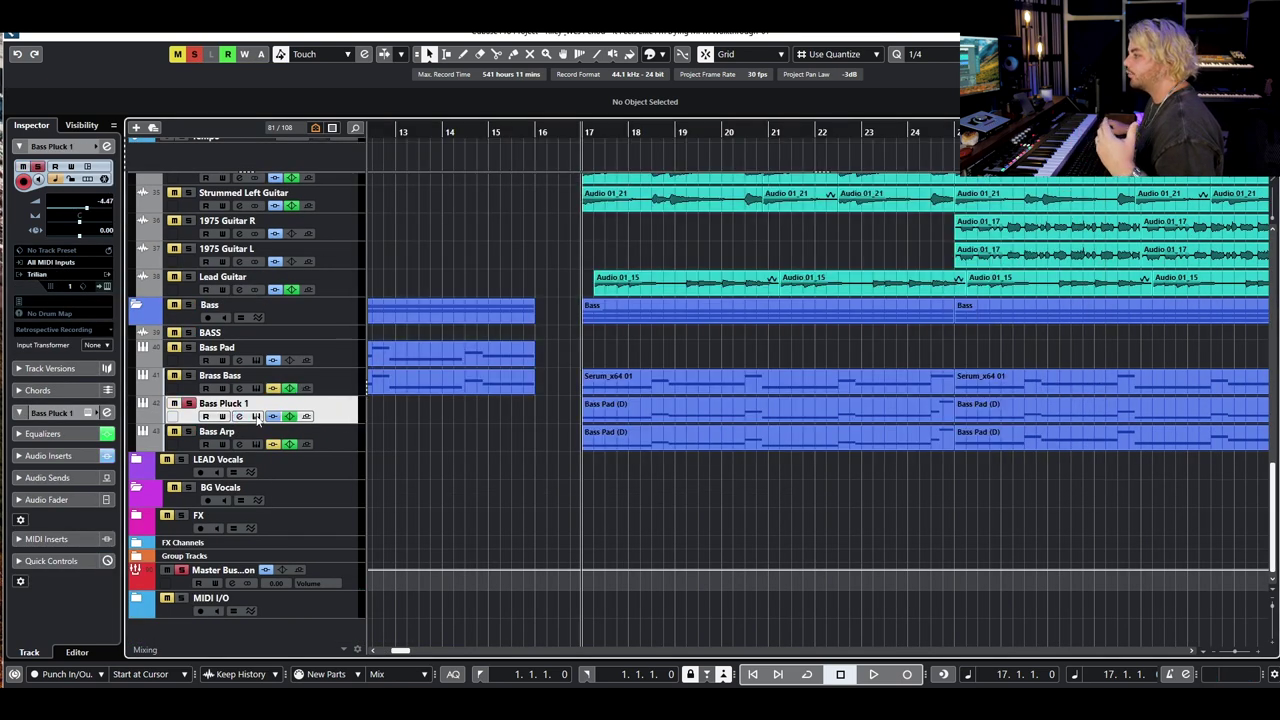
click(256, 416)
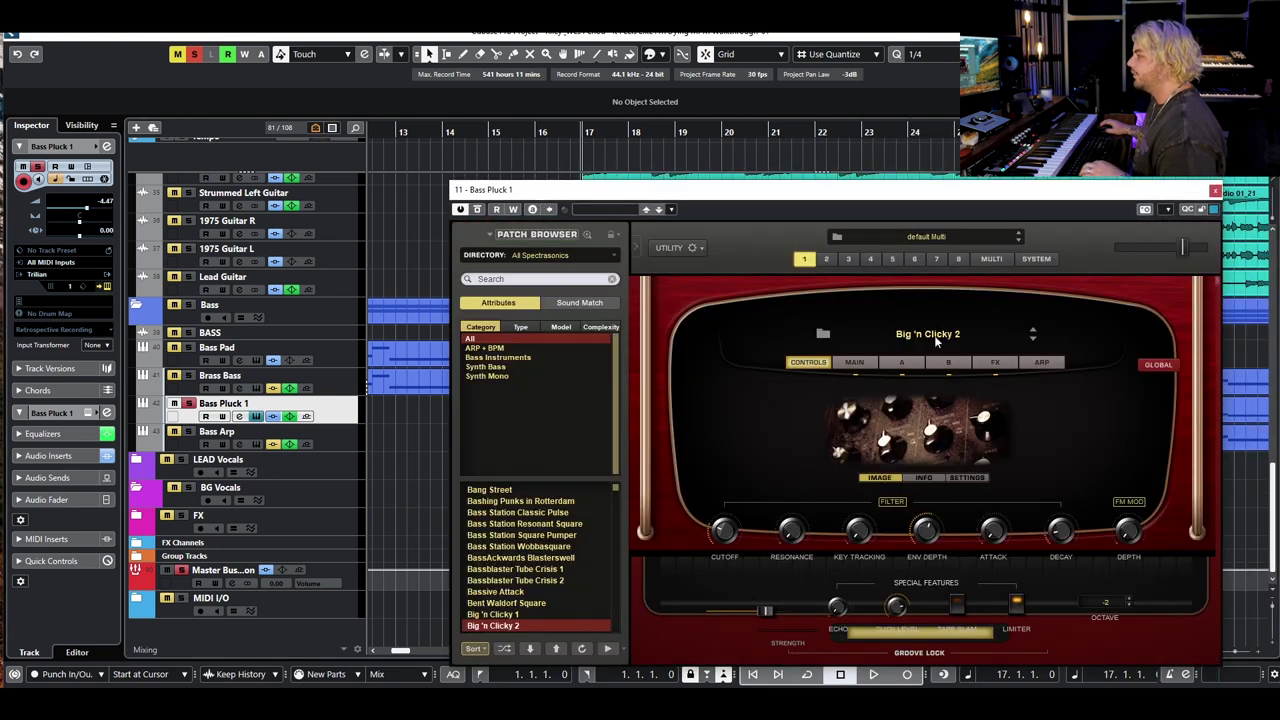
drag(1158, 198, 818, 172)
click(875, 161)
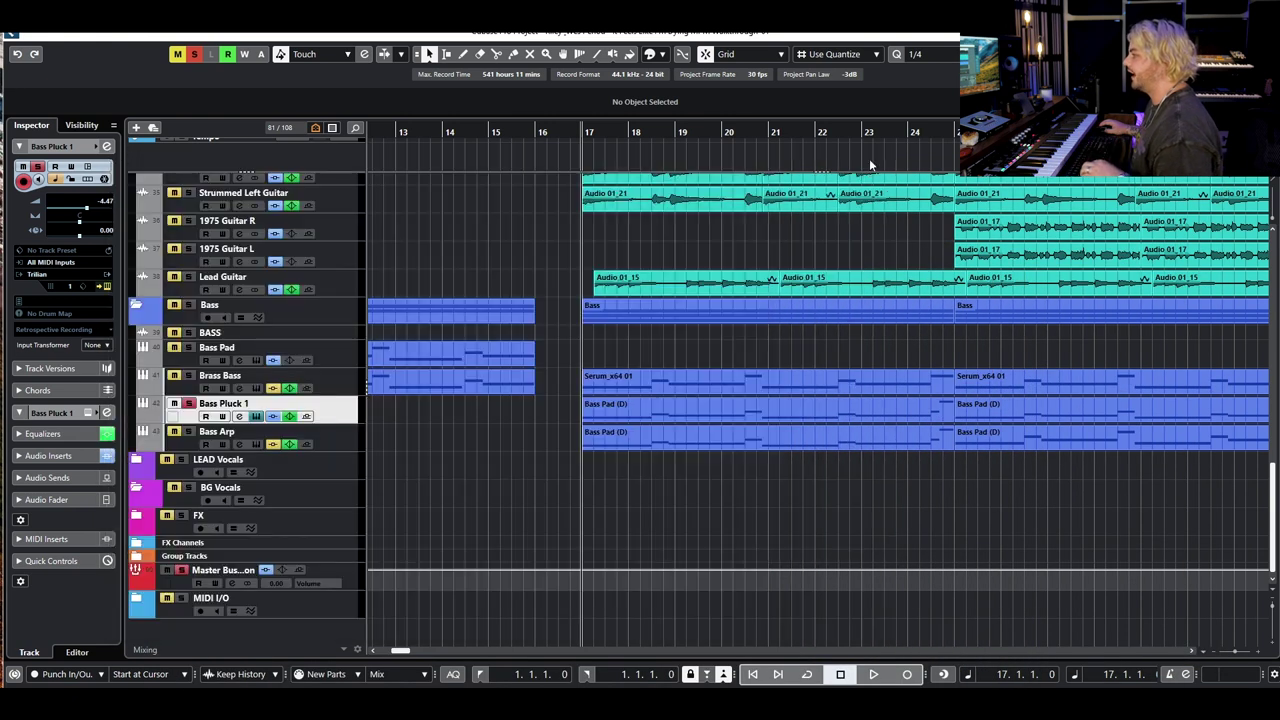
key(space)
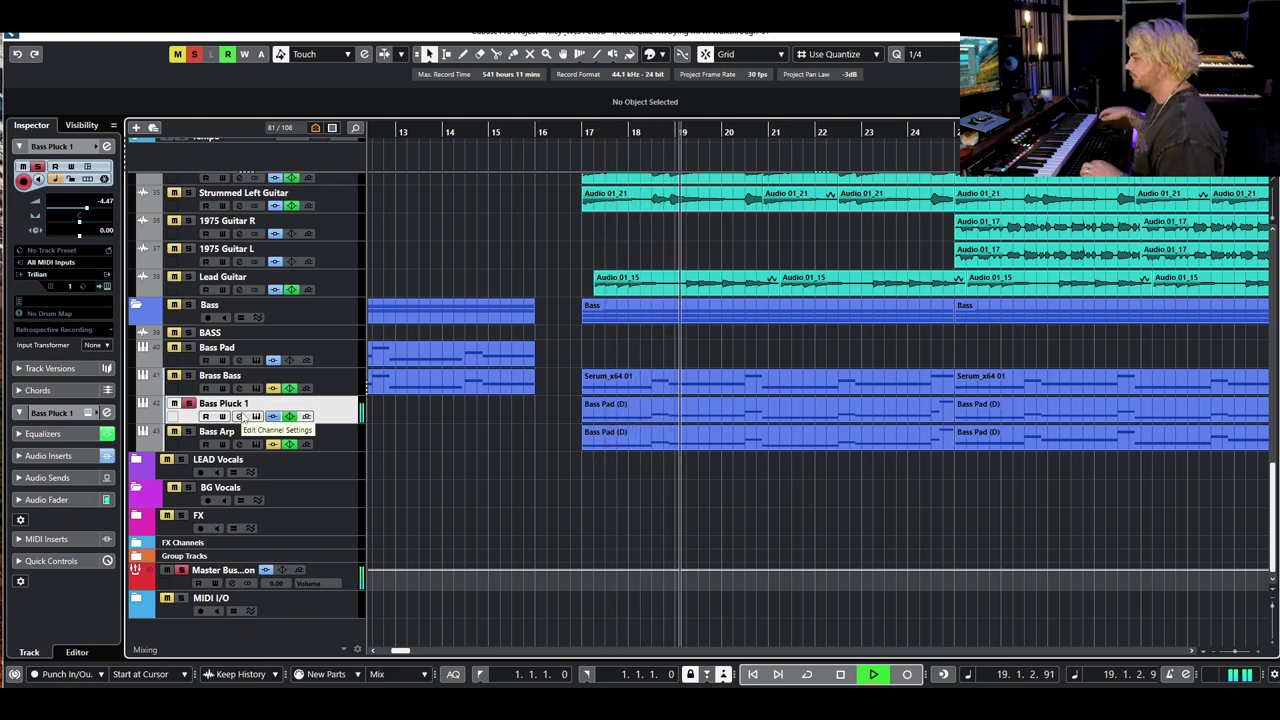
key(space)
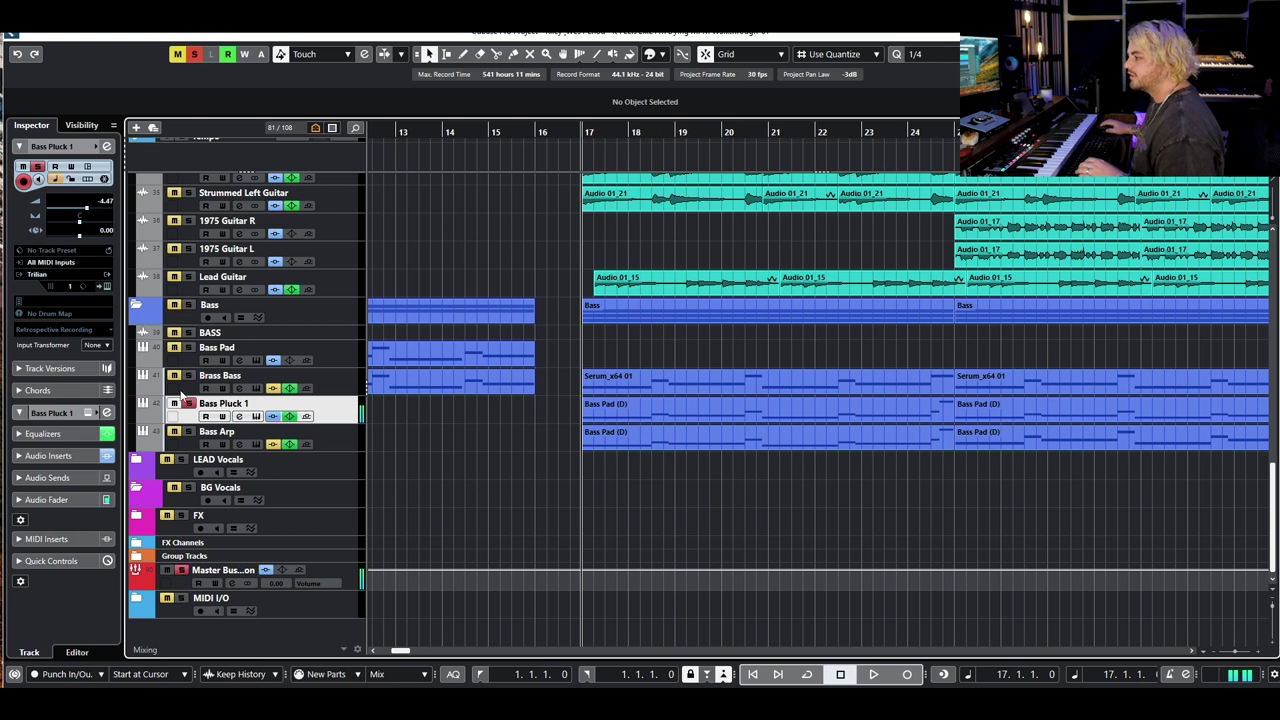
Solo Brass Bass together with Bass Pluck 1, play both from bar 17, and clear all solos
click(346, 387)
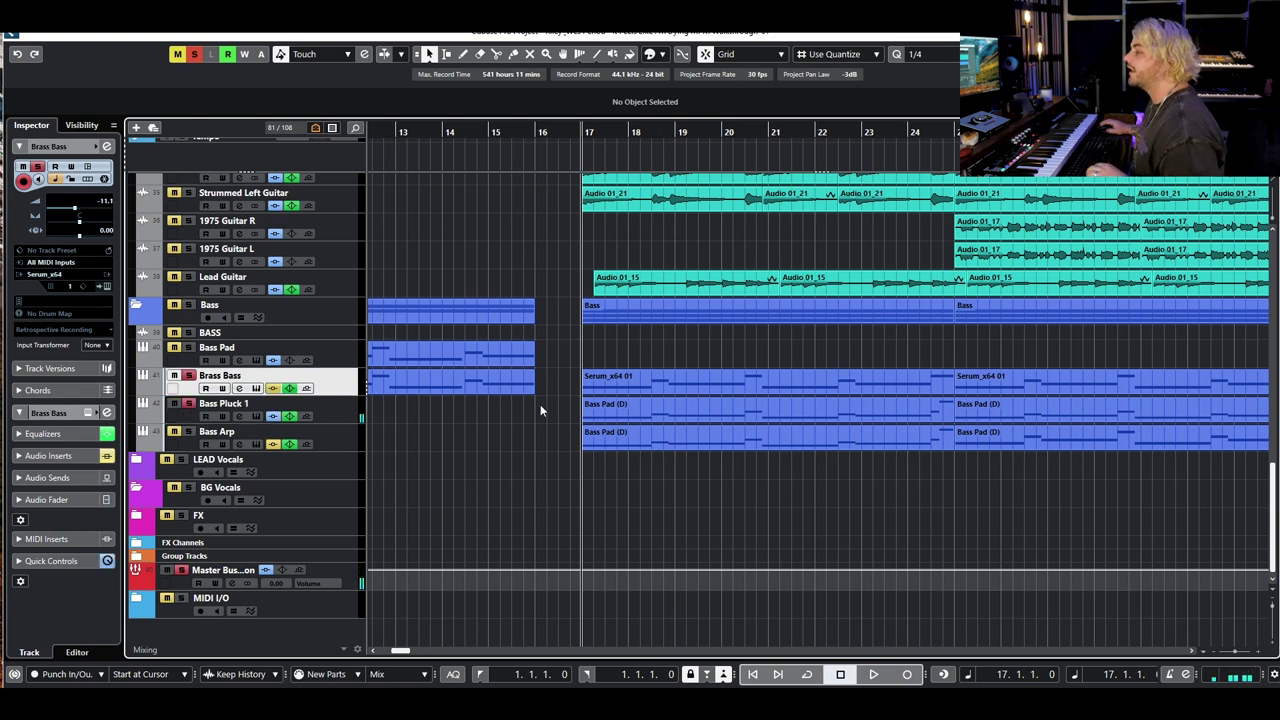
scroll(550, 410, left, 3)
scroll(736, 410, up, 2)
scroll(736, 410, right, 3)
key(space)
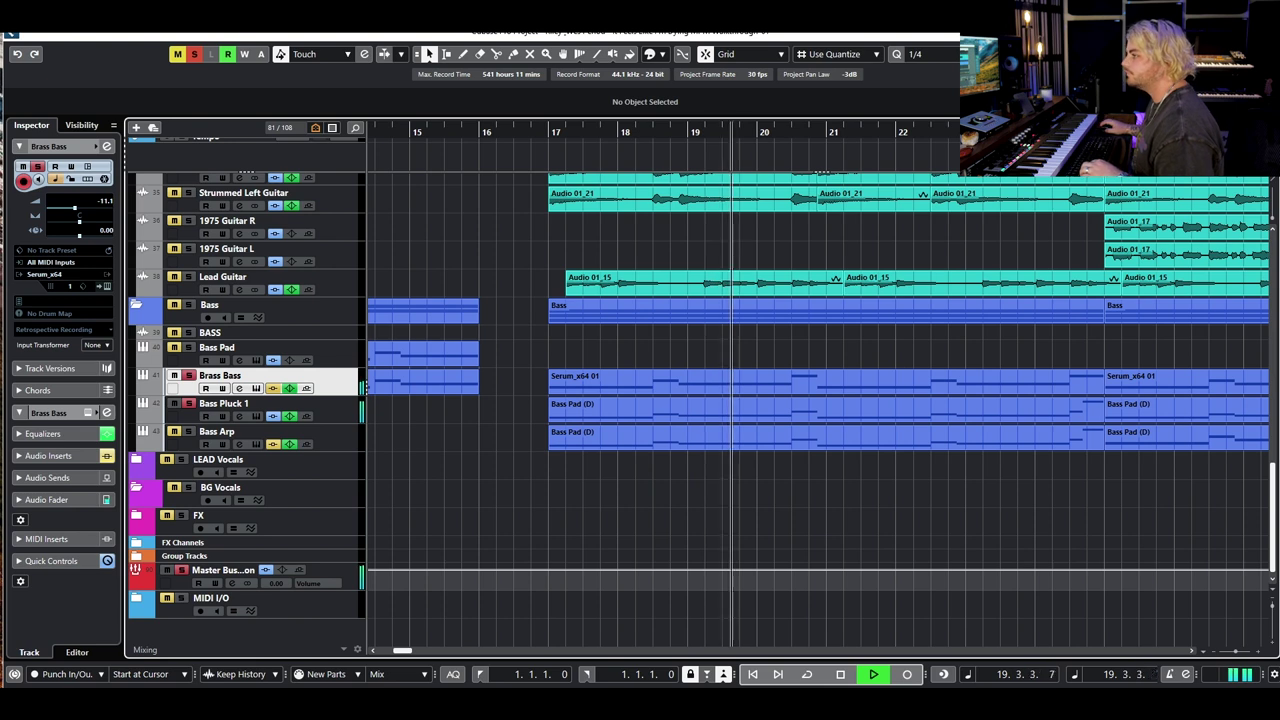
key(space)
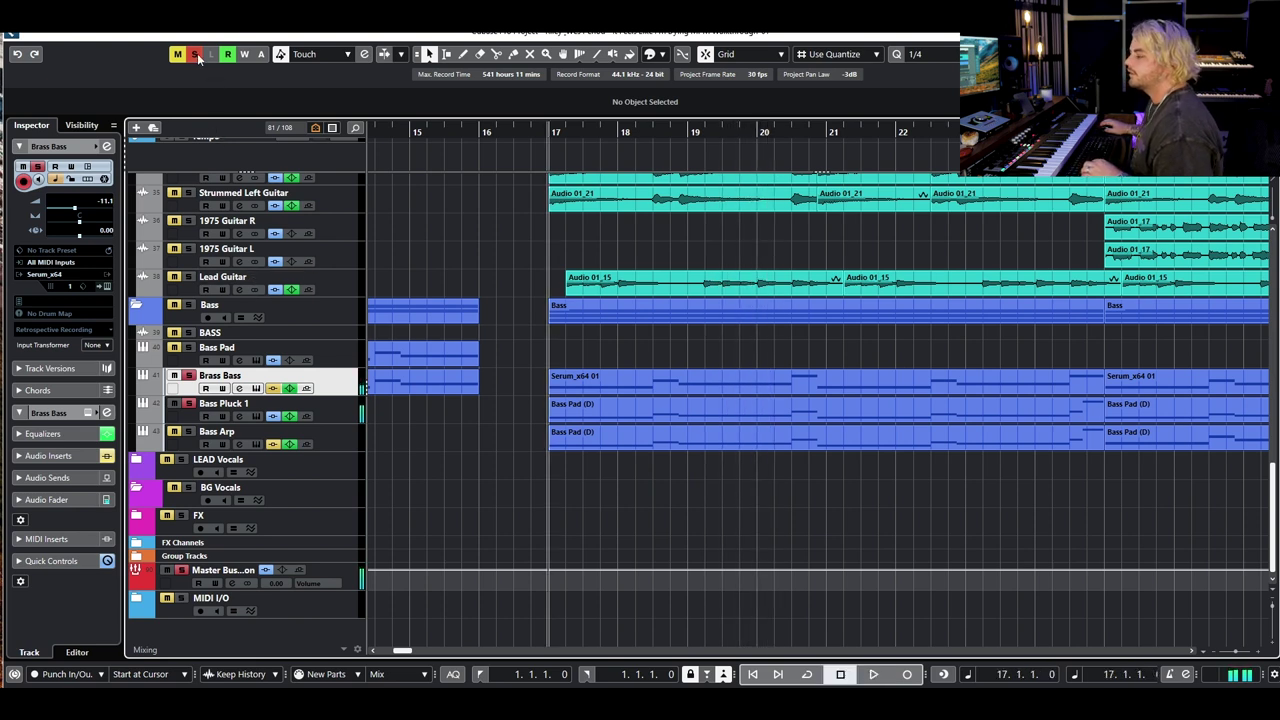
click(196, 54)
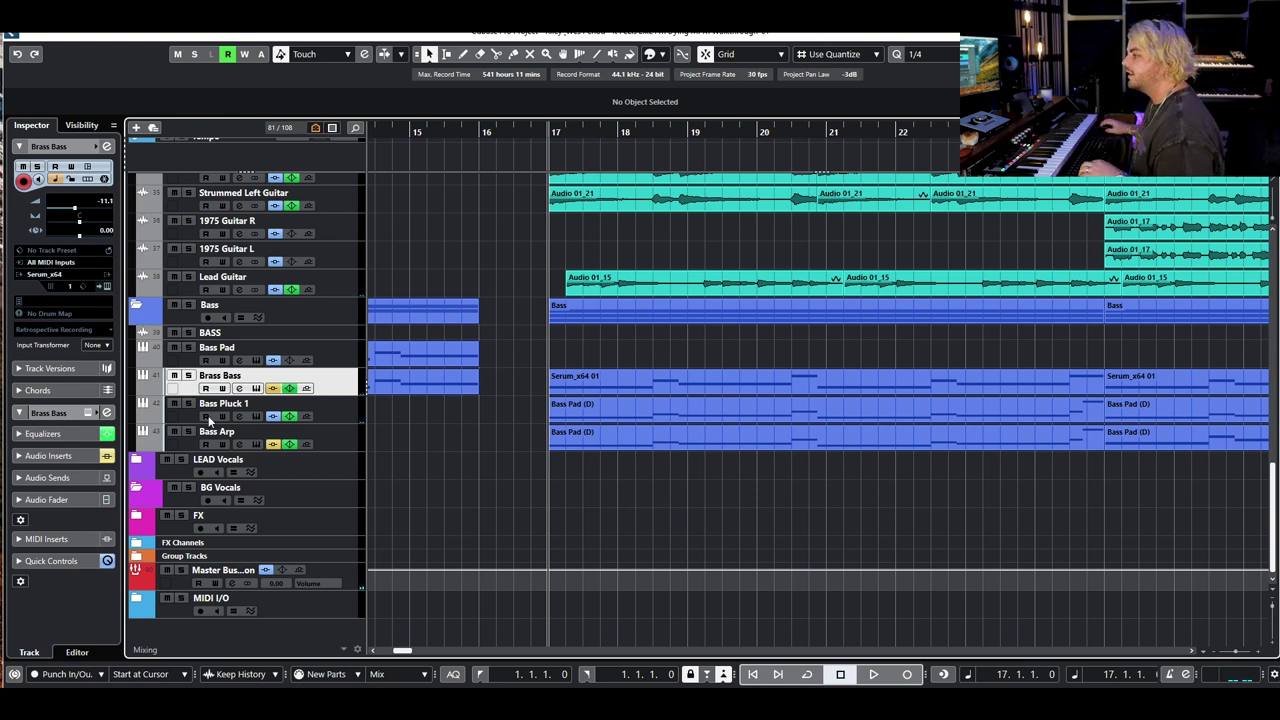
Solo Bass Arp and examine its Trilian instrument patch and channel settings, closing both
click(187, 418)
click(188, 431)
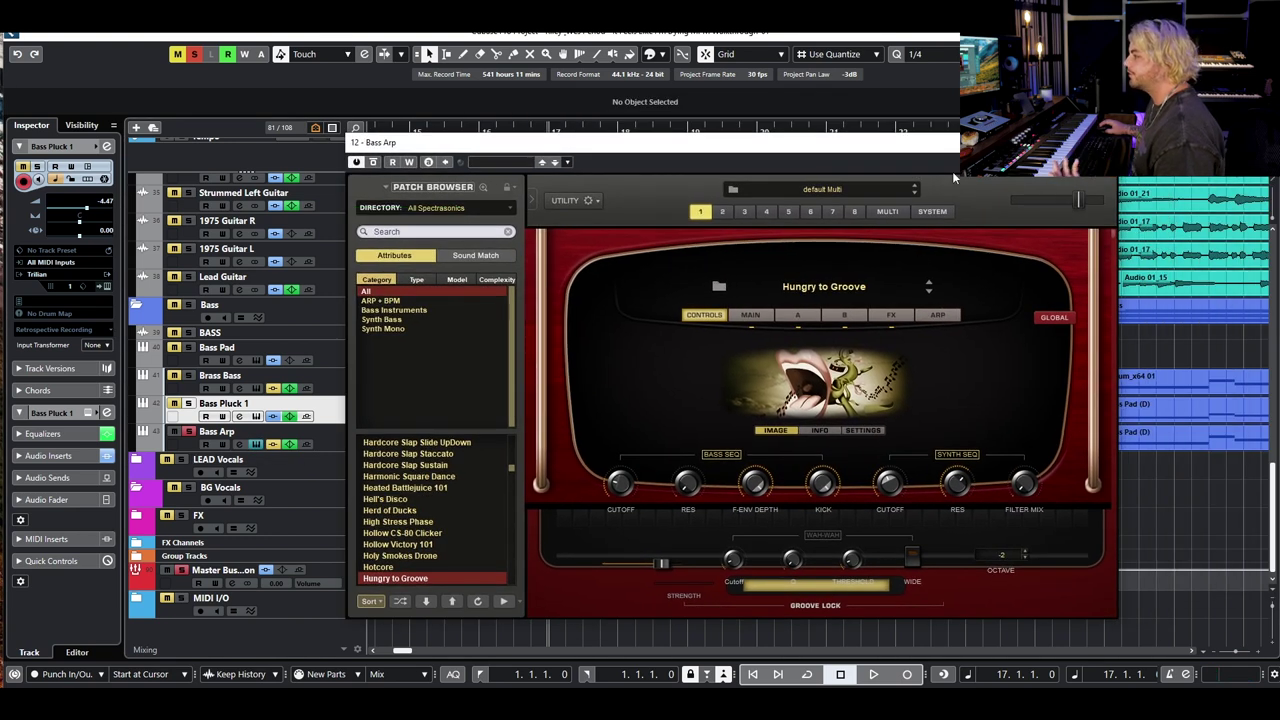
key(Escape)
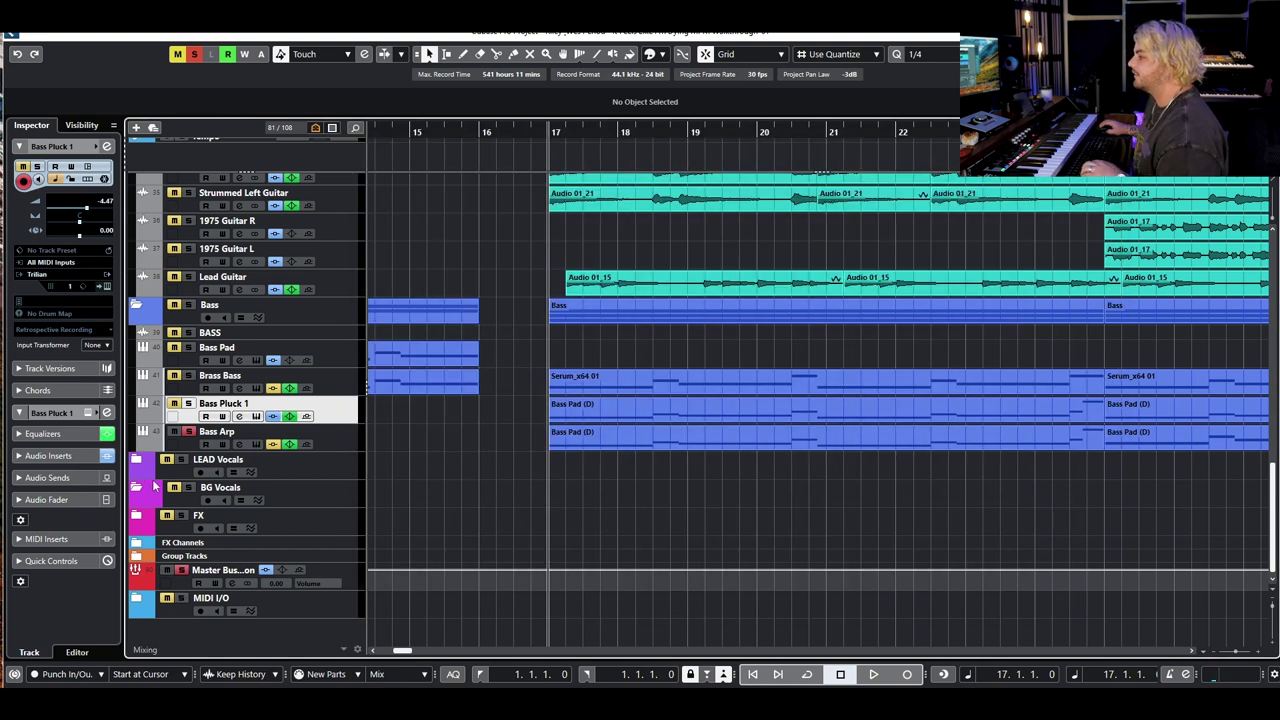
click(240, 444)
click(240, 444)
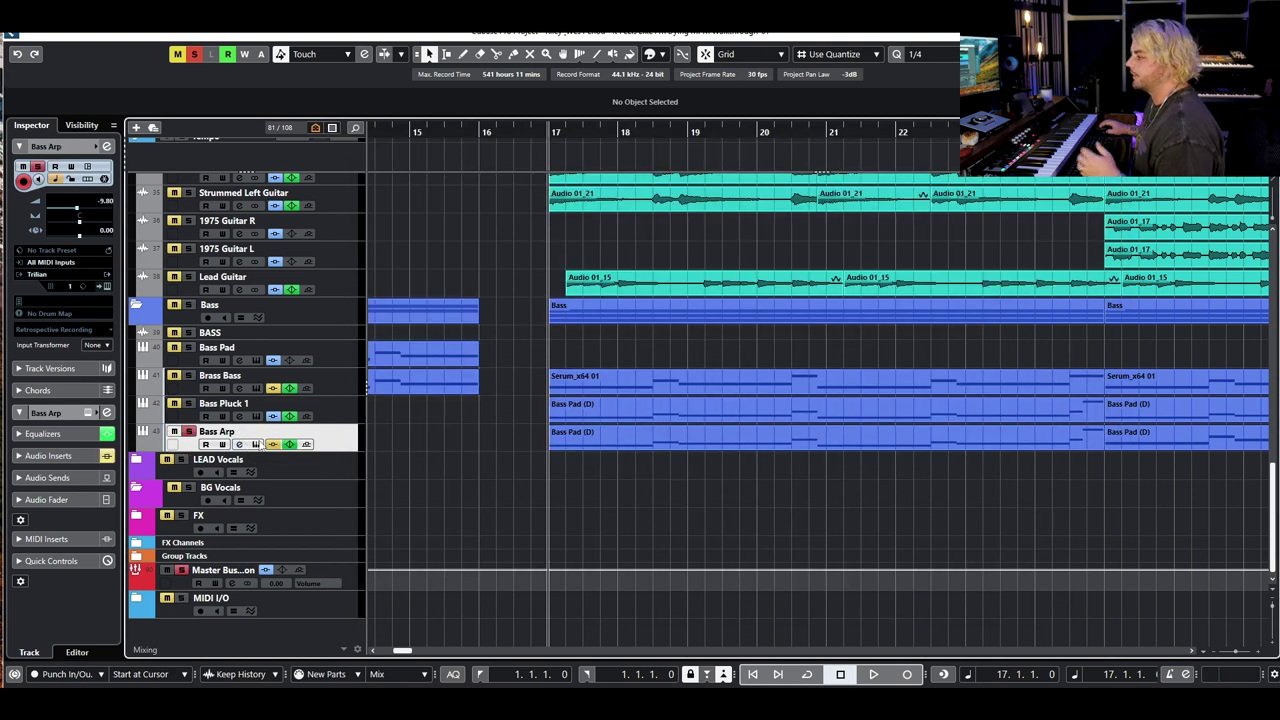
Audition the soloed Bass Arp from bar 17, stop playback, and clear the solo
scroll(700, 470, down, 4)
key(space)
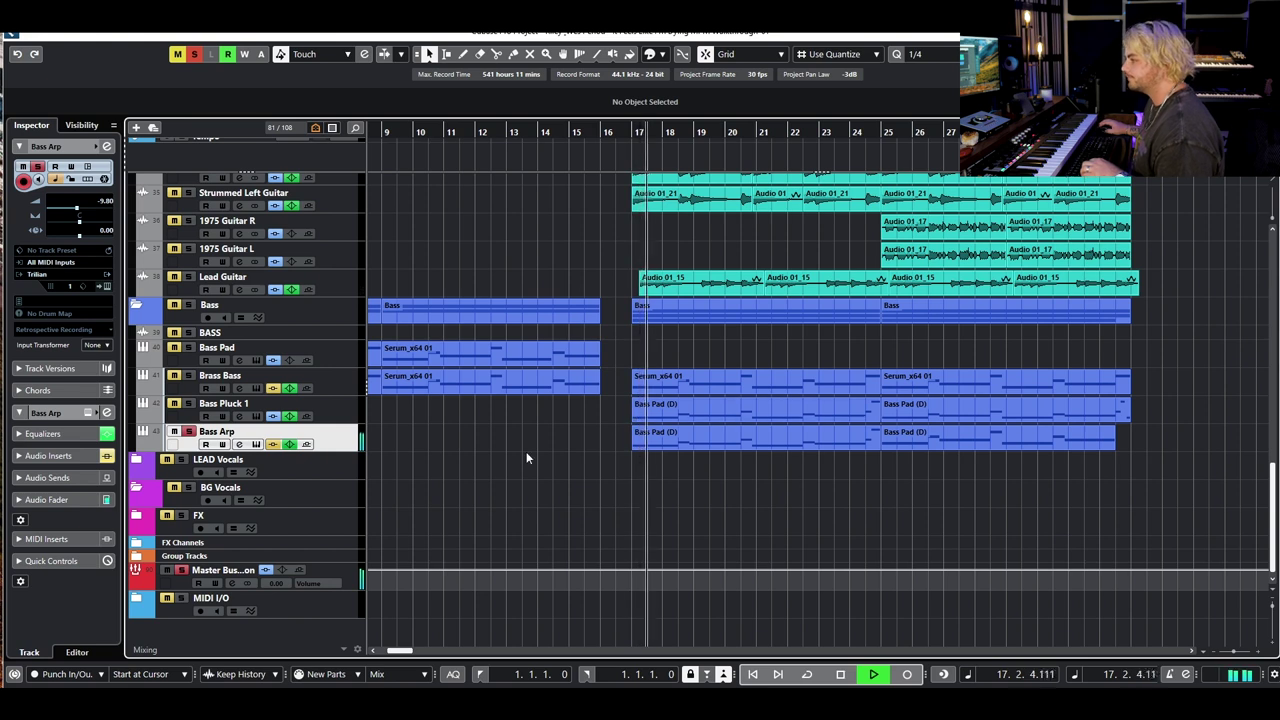
scroll(554, 544, right, 2)
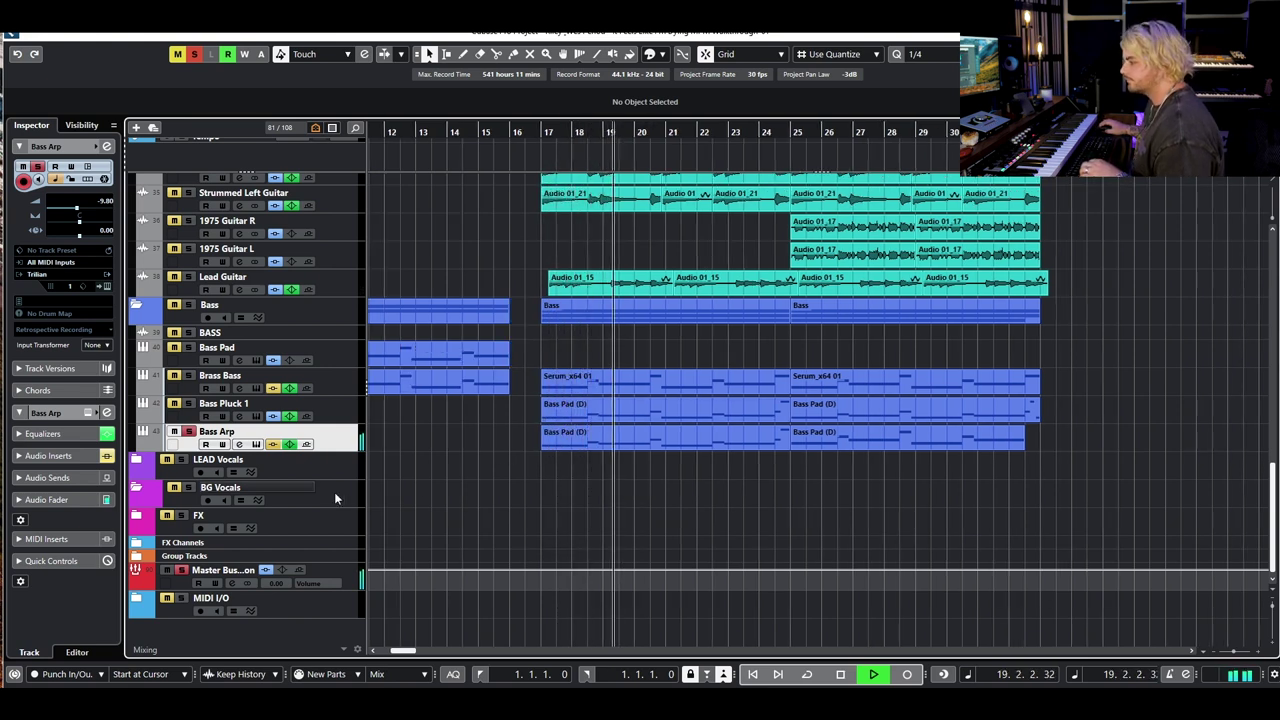
key(space)
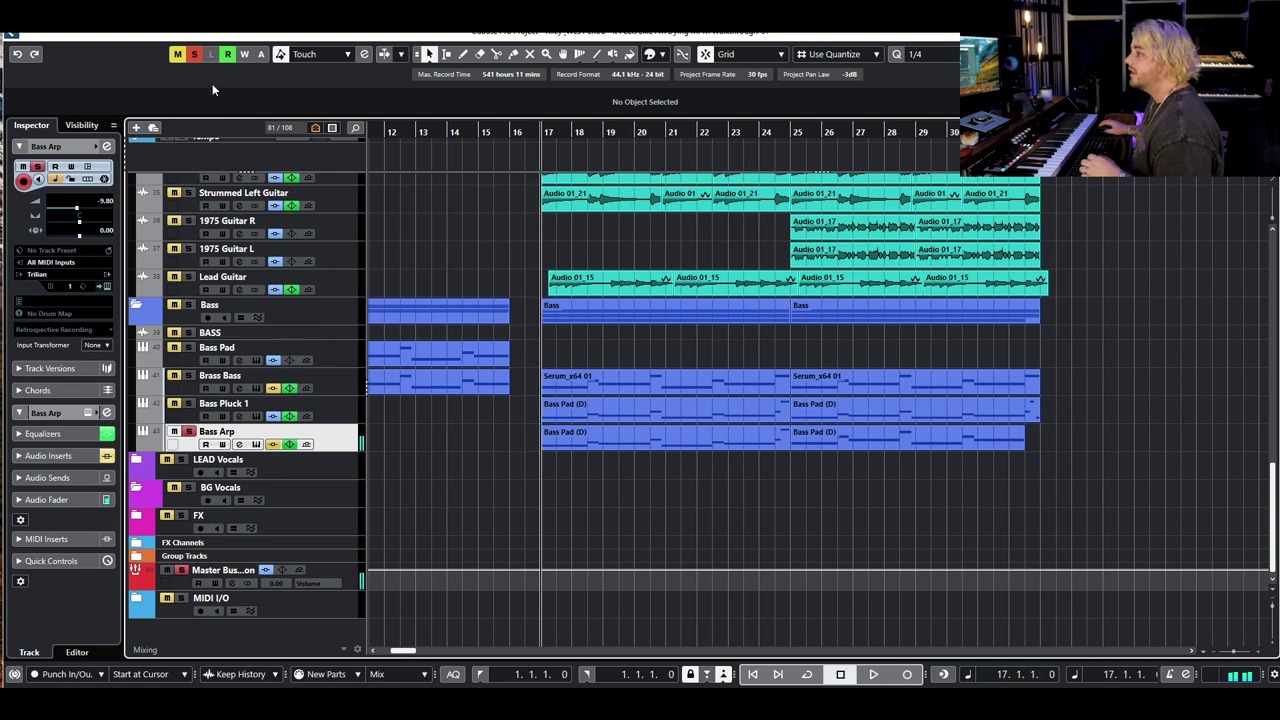
click(191, 55)
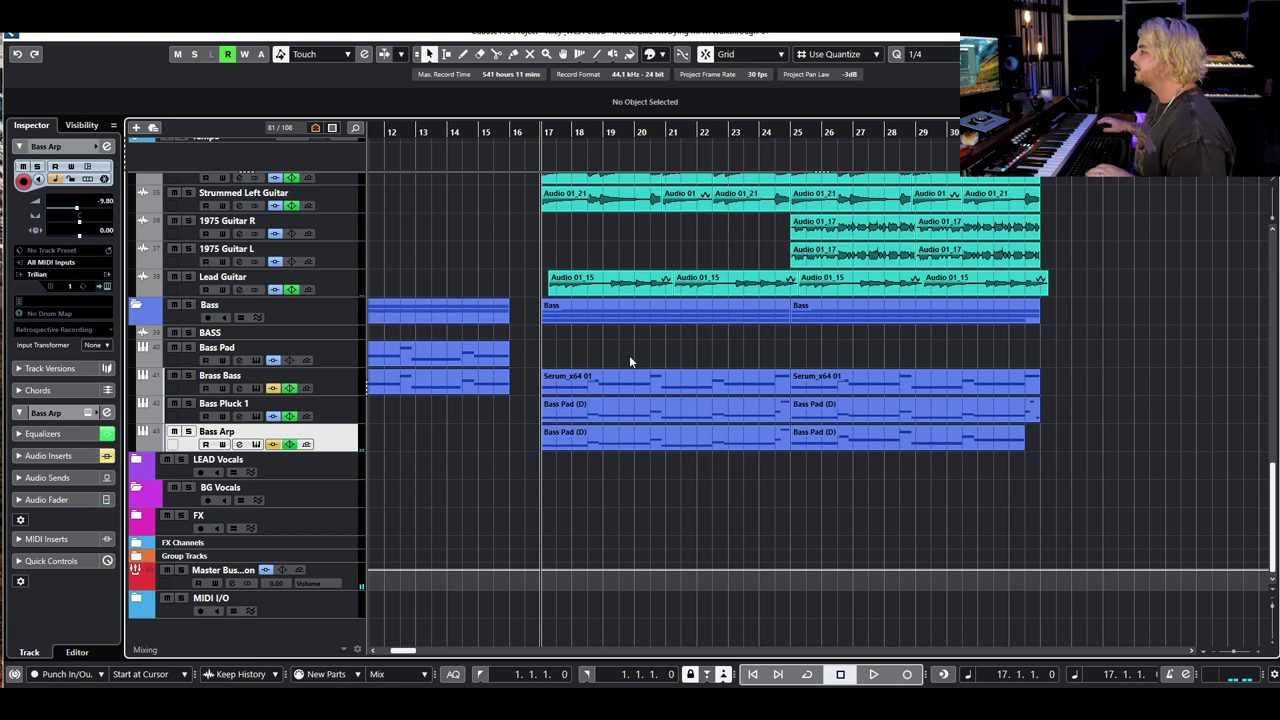
Play the full arrangement from bar 17 while reviewing the synth, guitar and bass tracks, and stop playback
scroll(629, 355, up, 10)
scroll(564, 367, down, 5)
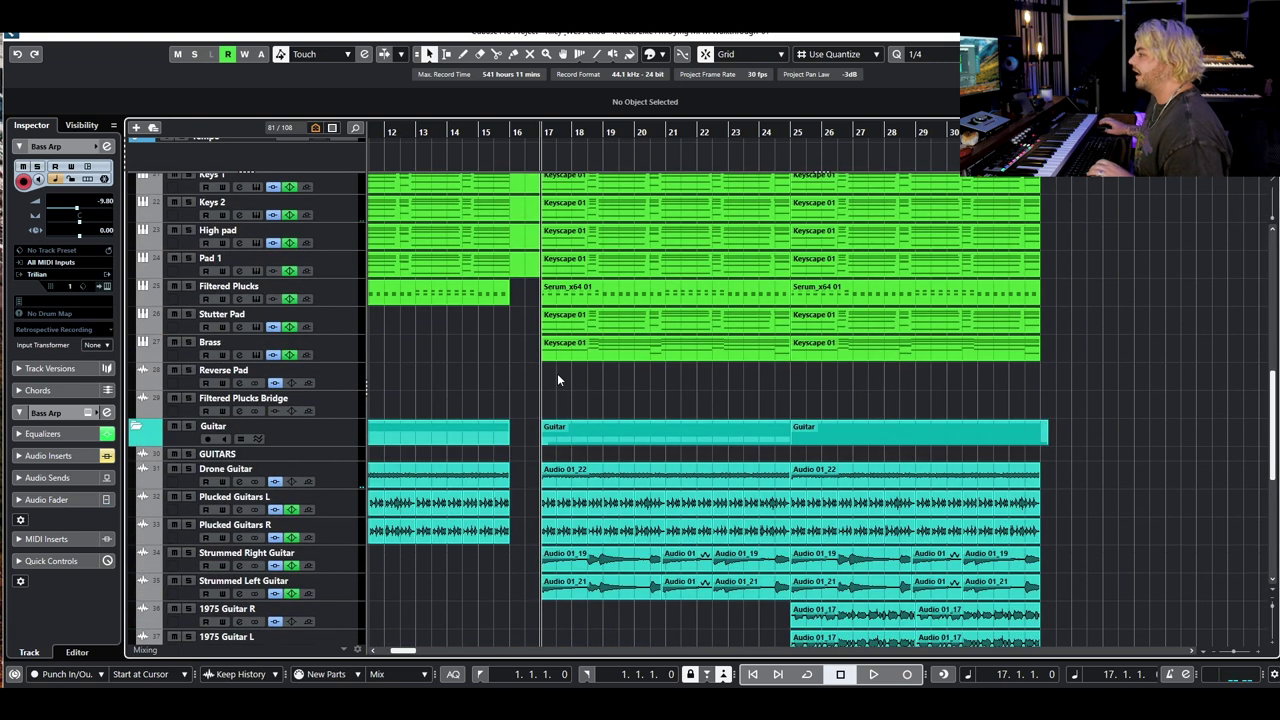
key(space)
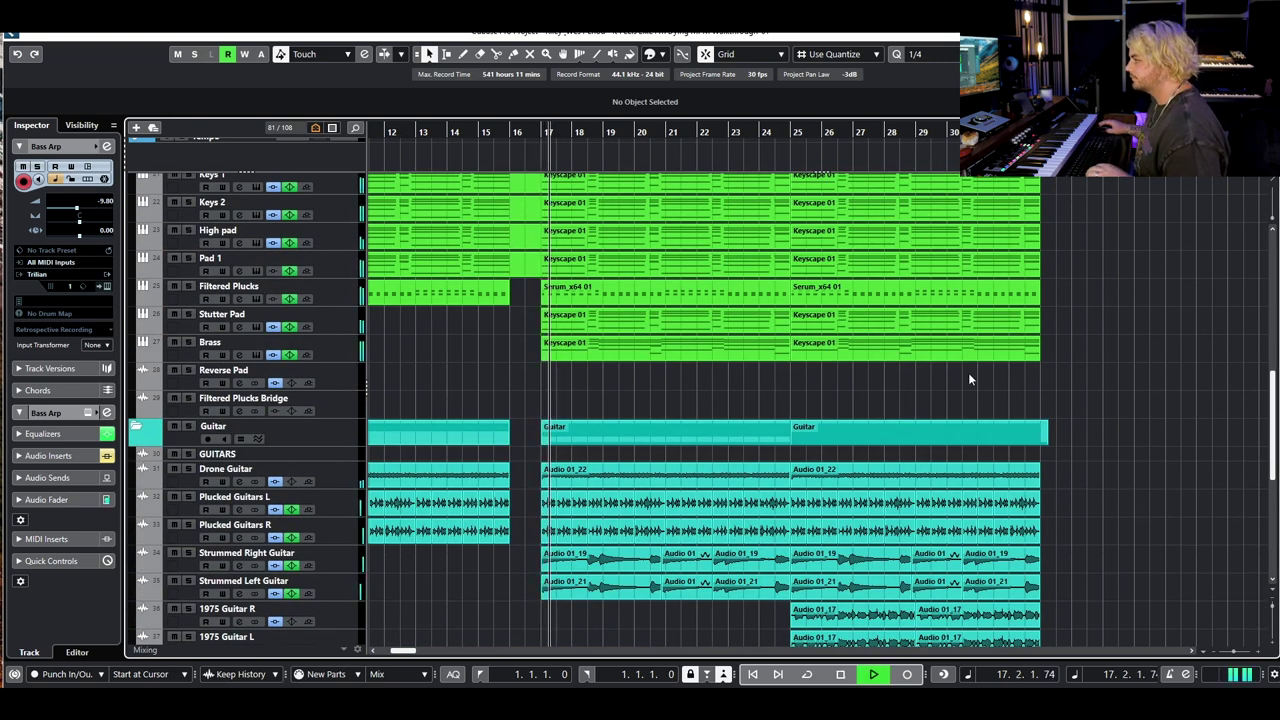
scroll(1022, 365, down, 3)
scroll(1081, 347, down, 3)
scroll(1072, 352, down, 6)
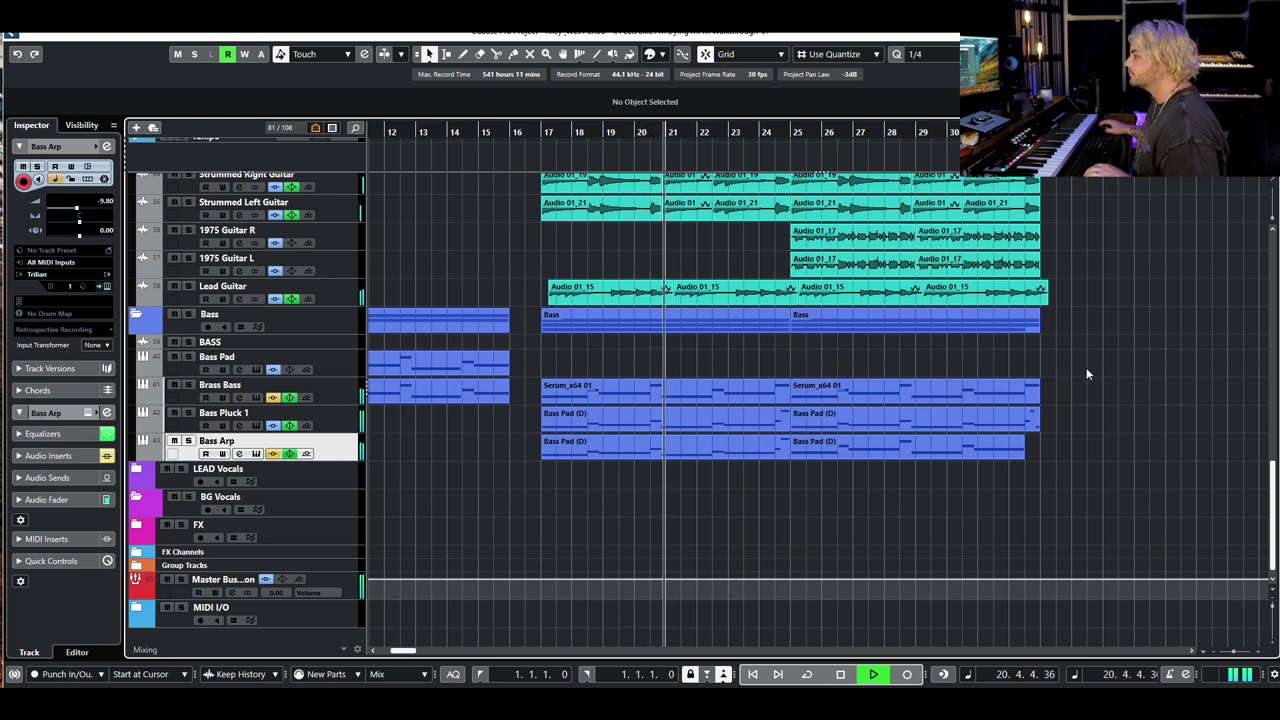
key(space)
Examine how the drum and synth parts are laid out across the whole song's arrangement
scroll(1020, 398, left, 3)
key(g)
key(g)
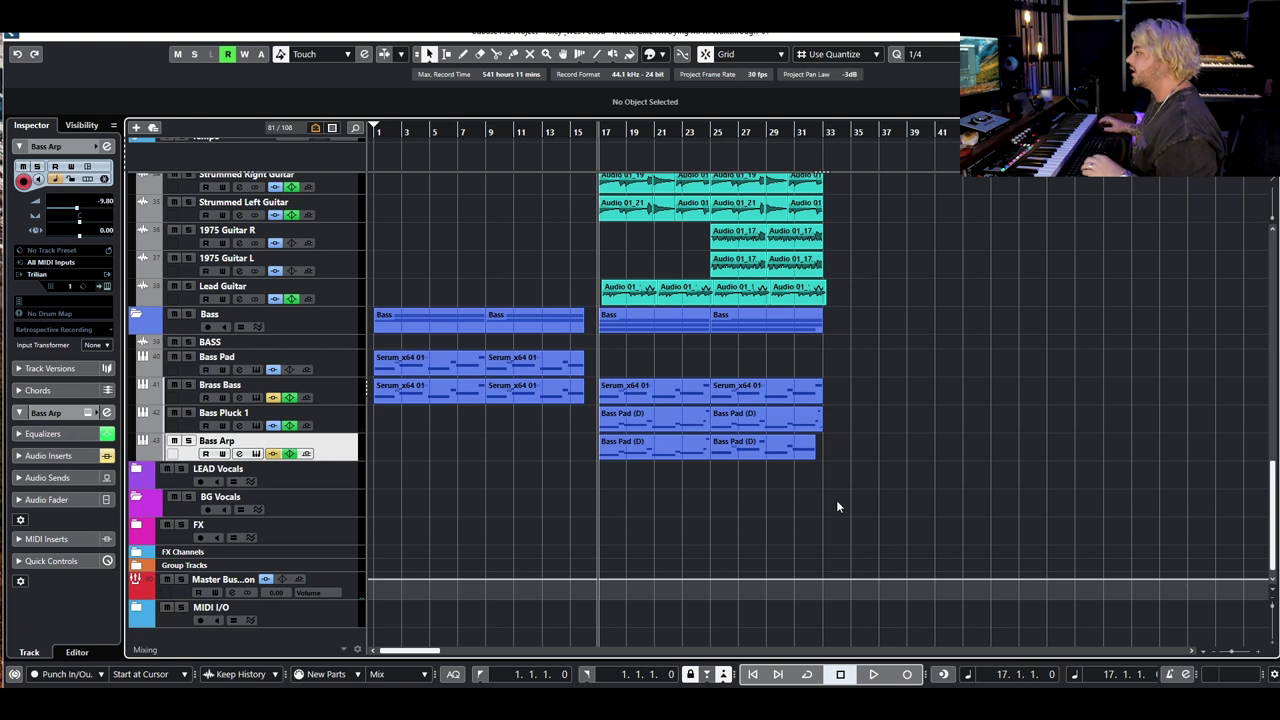
scroll(836, 500, up, 10)
scroll(872, 410, down, 10)
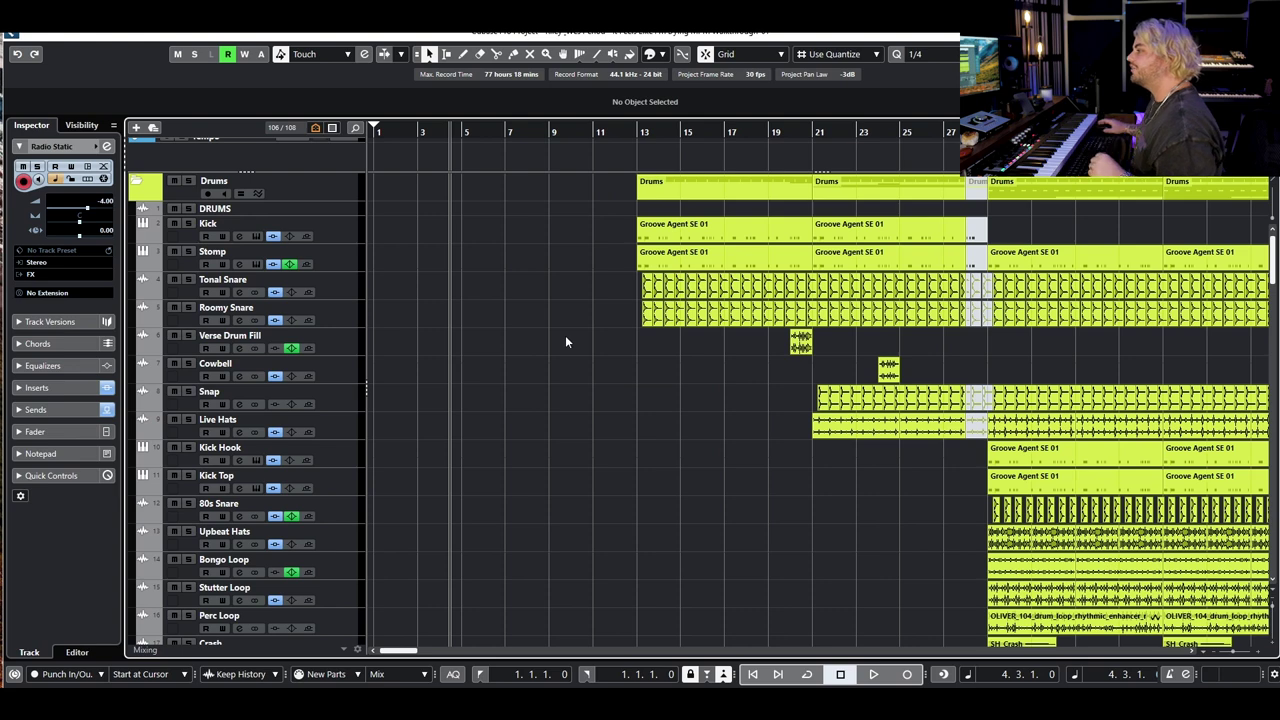
scroll(557, 340, down, 7)
scroll(549, 343, up, 6)
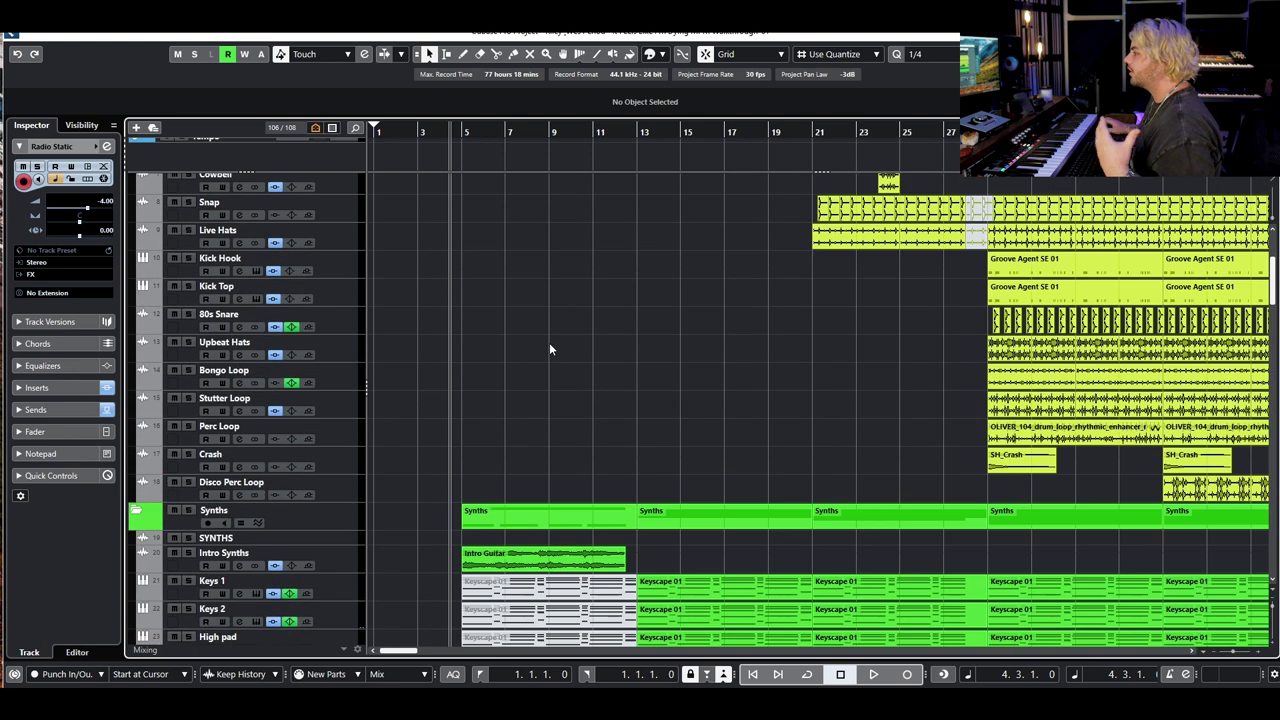
scroll(549, 343, right, 3)
scroll(536, 342, down, 3)
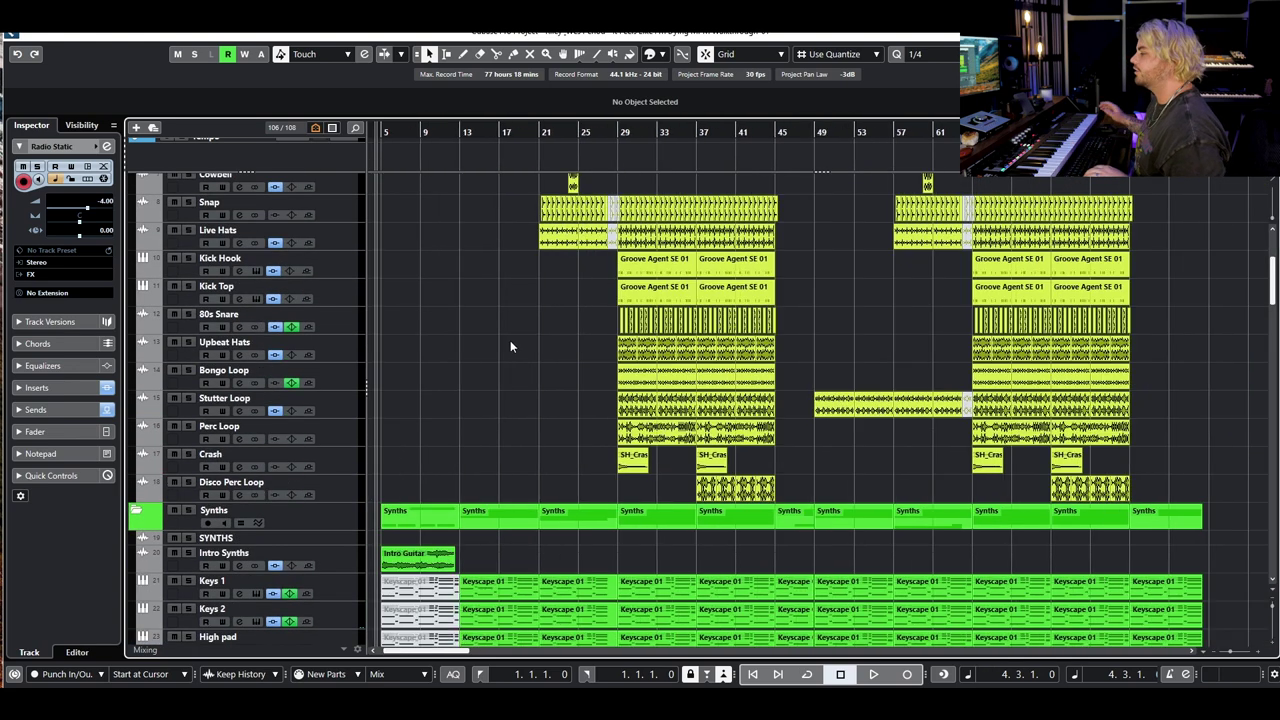
scroll(494, 390, left, 2)
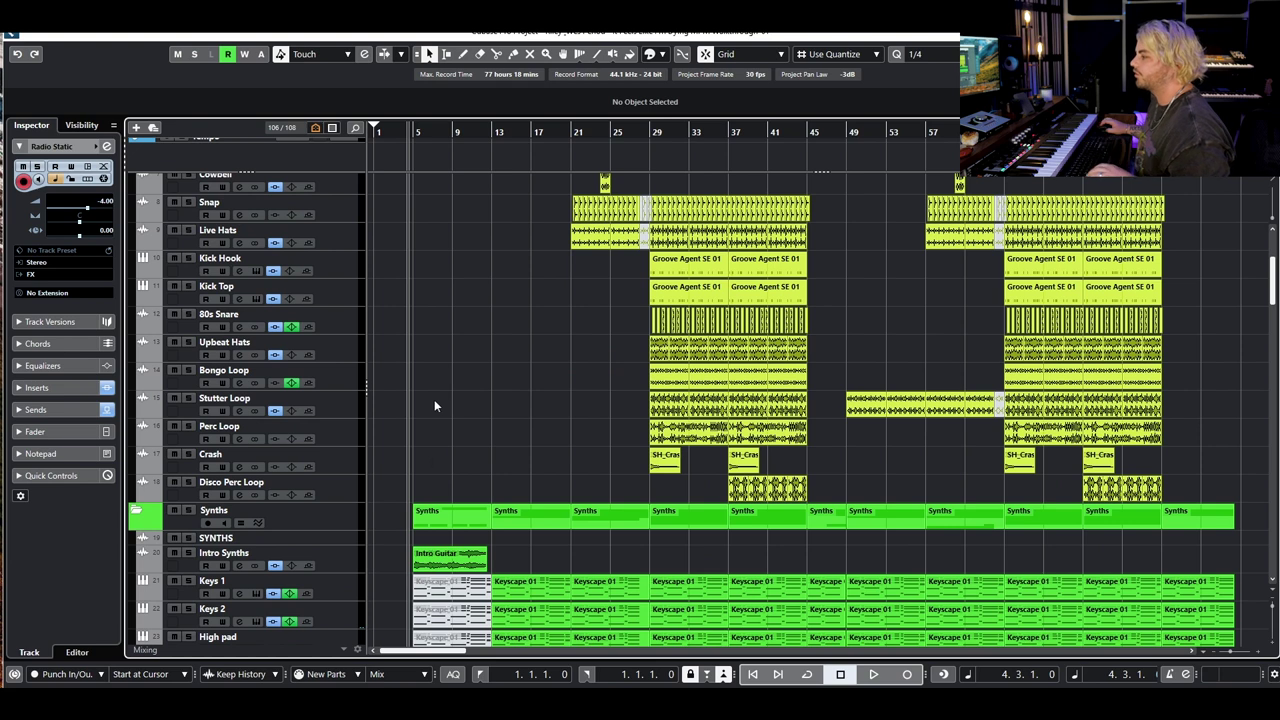
Solo Intro Synths and audition it from around bar 5 with its channel settings open, and stop playback
key(h)
scroll(440, 463, down, 5)
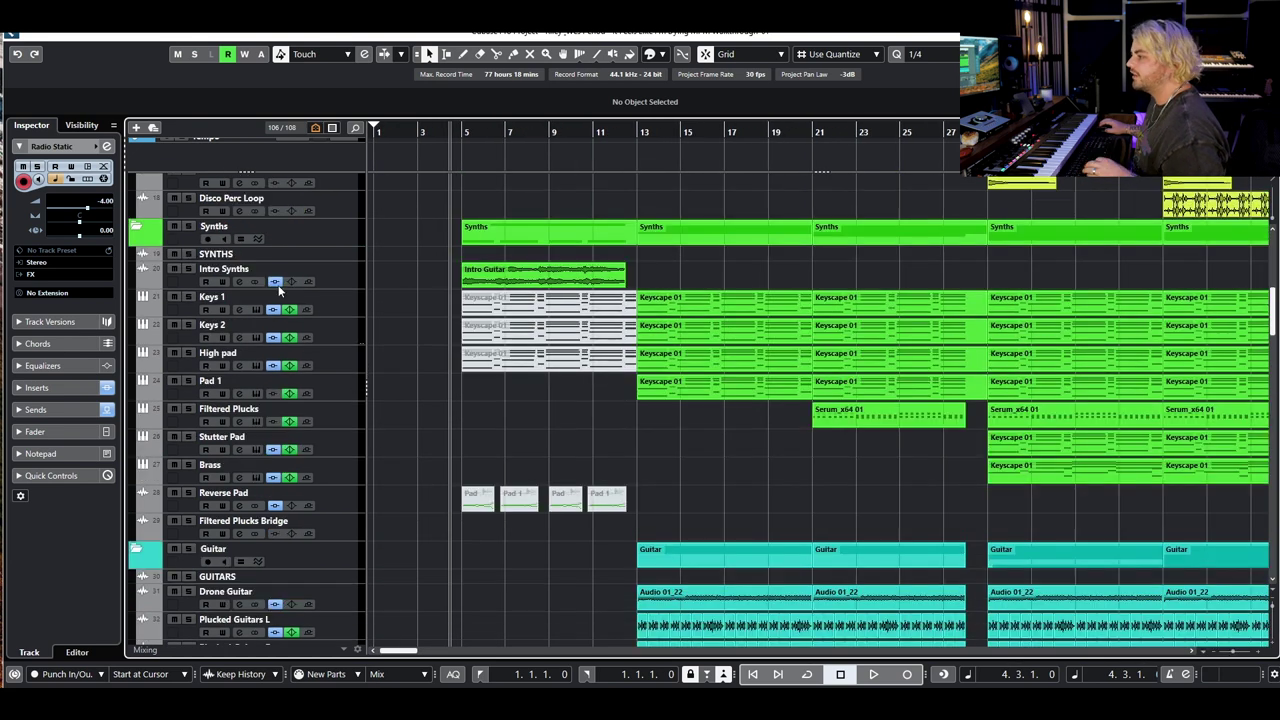
click(189, 270)
key(space)
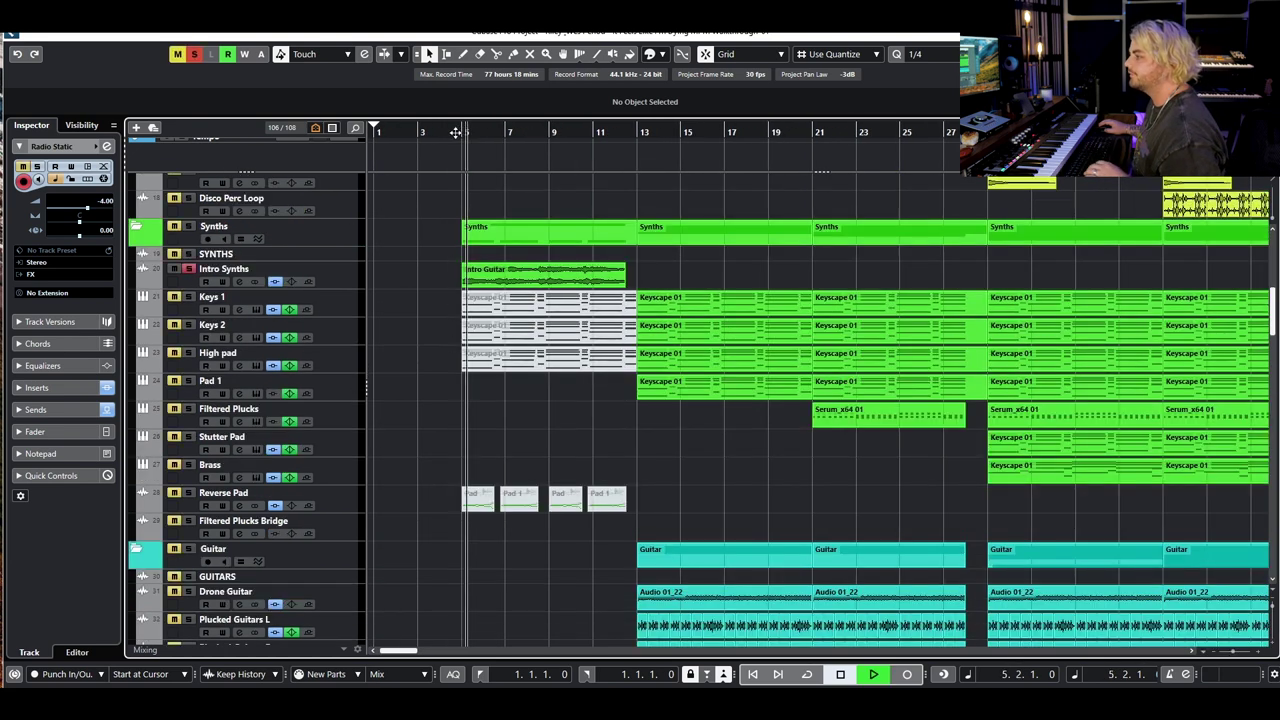
click(240, 281)
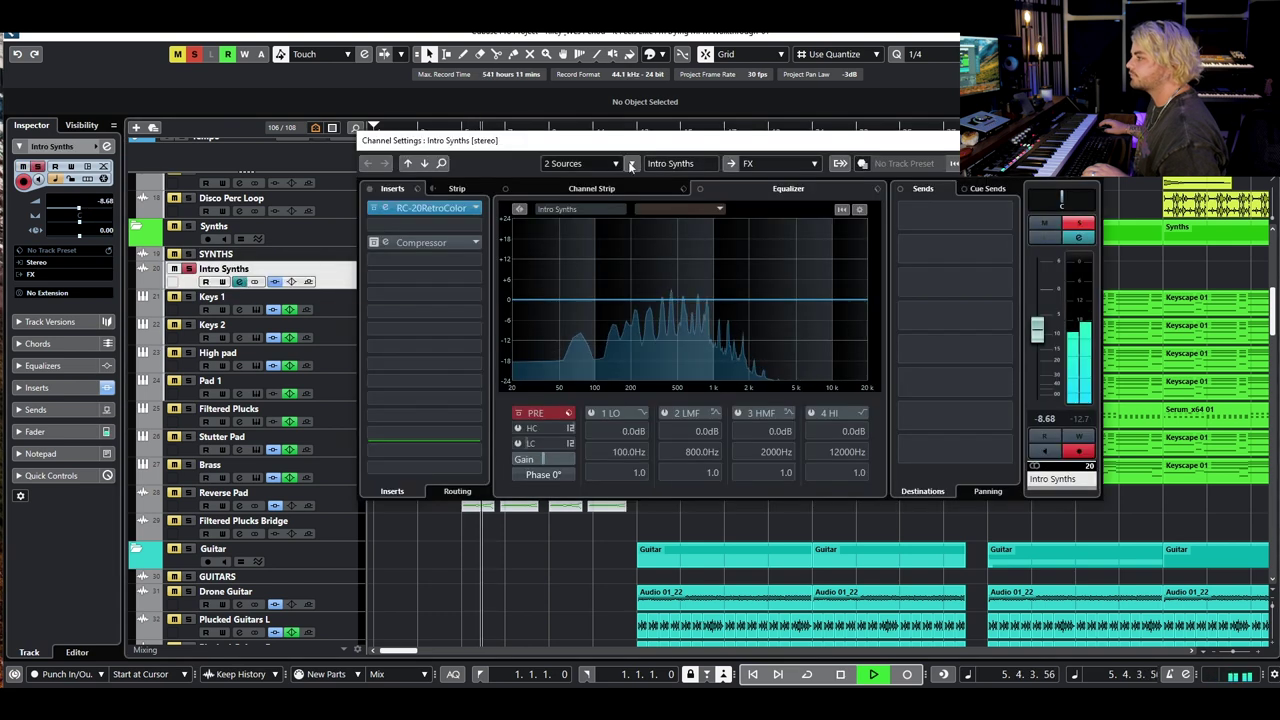
drag(685, 140, 645, 214)
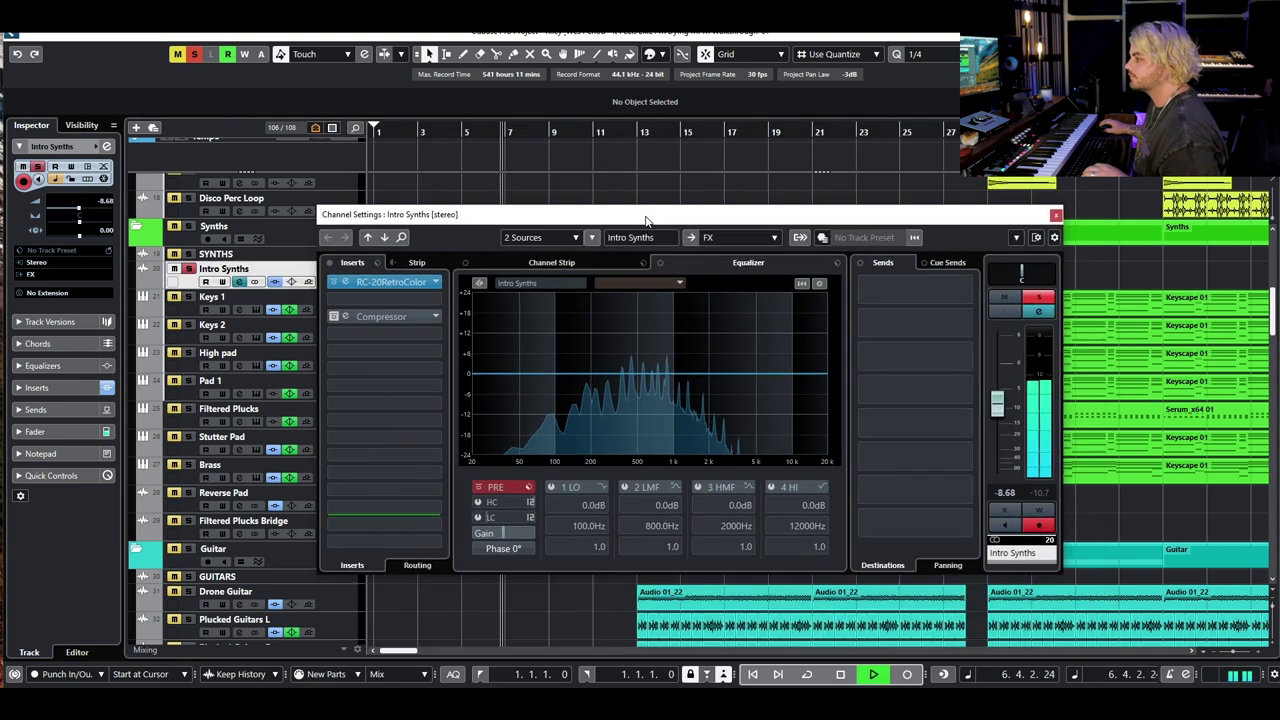
key(space)
Examine the RC-20 Retro Color insert on Intro Synths, close its windows, and clear all solos
click(410, 284)
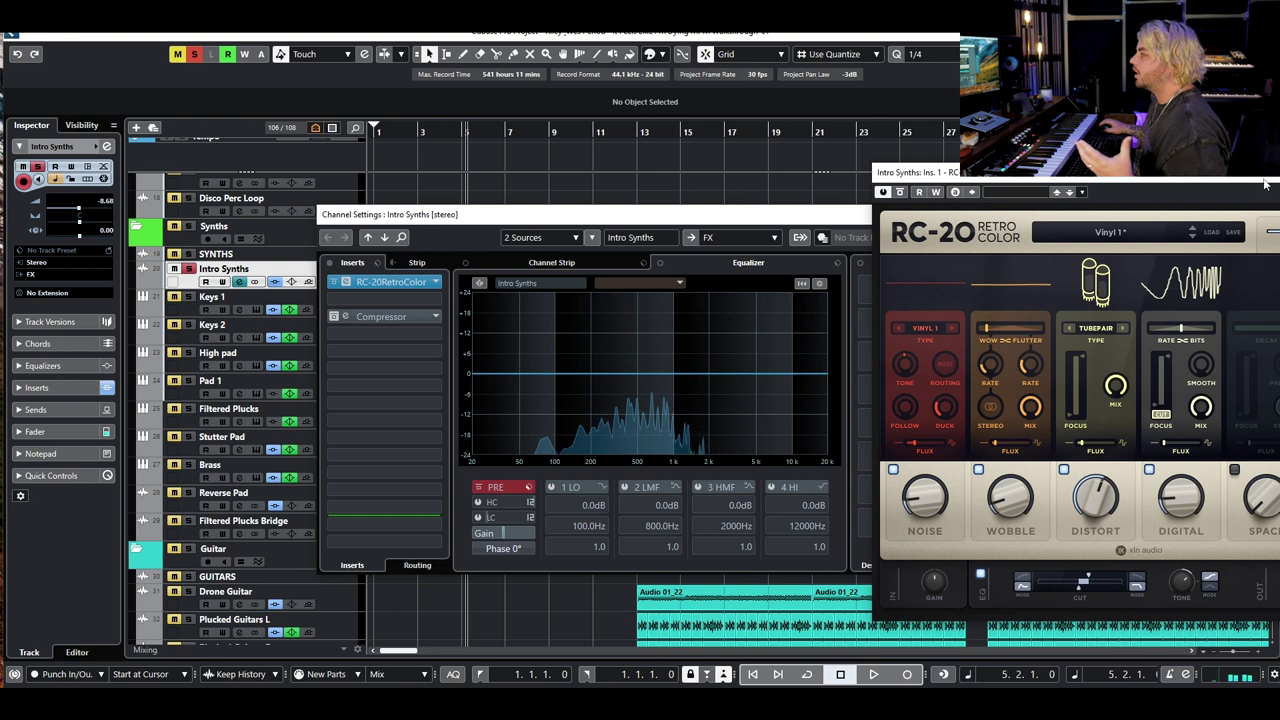
drag(940, 166, 377, 234)
click(833, 237)
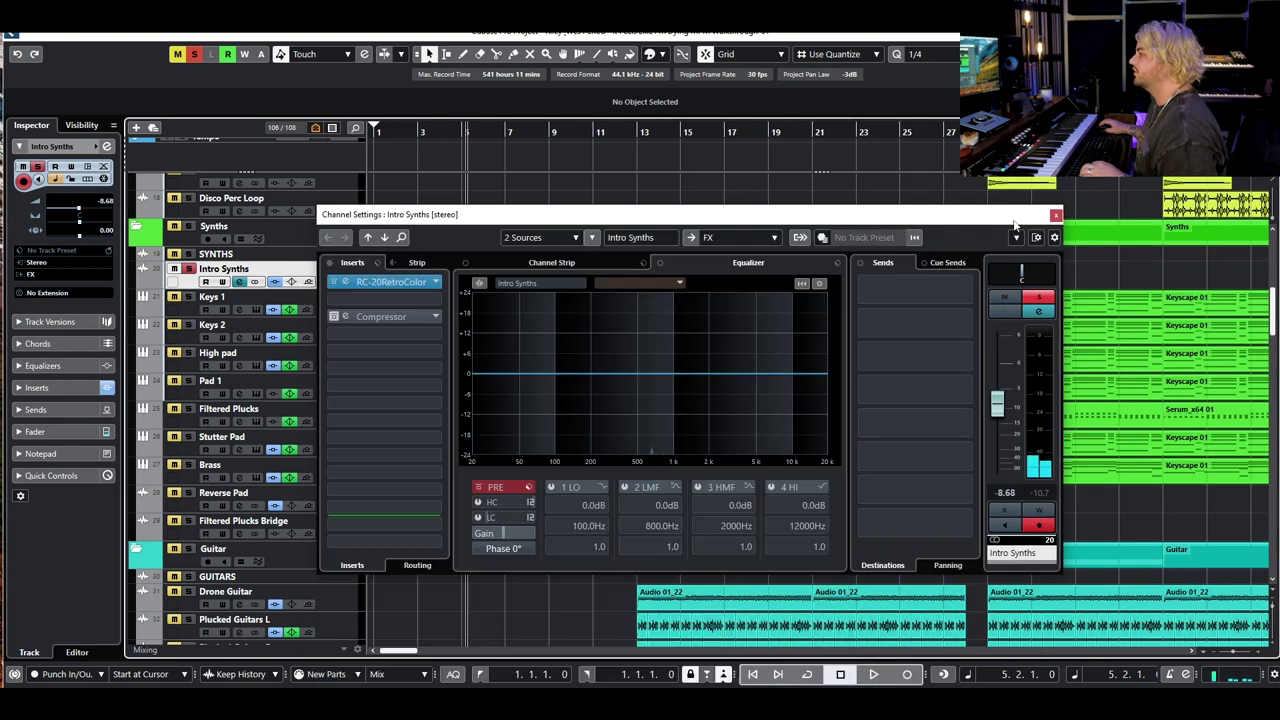
click(1056, 215)
click(197, 55)
Locate the Radio Static track in the FX folder and play the song from bar 3
scroll(398, 313, down, 15)
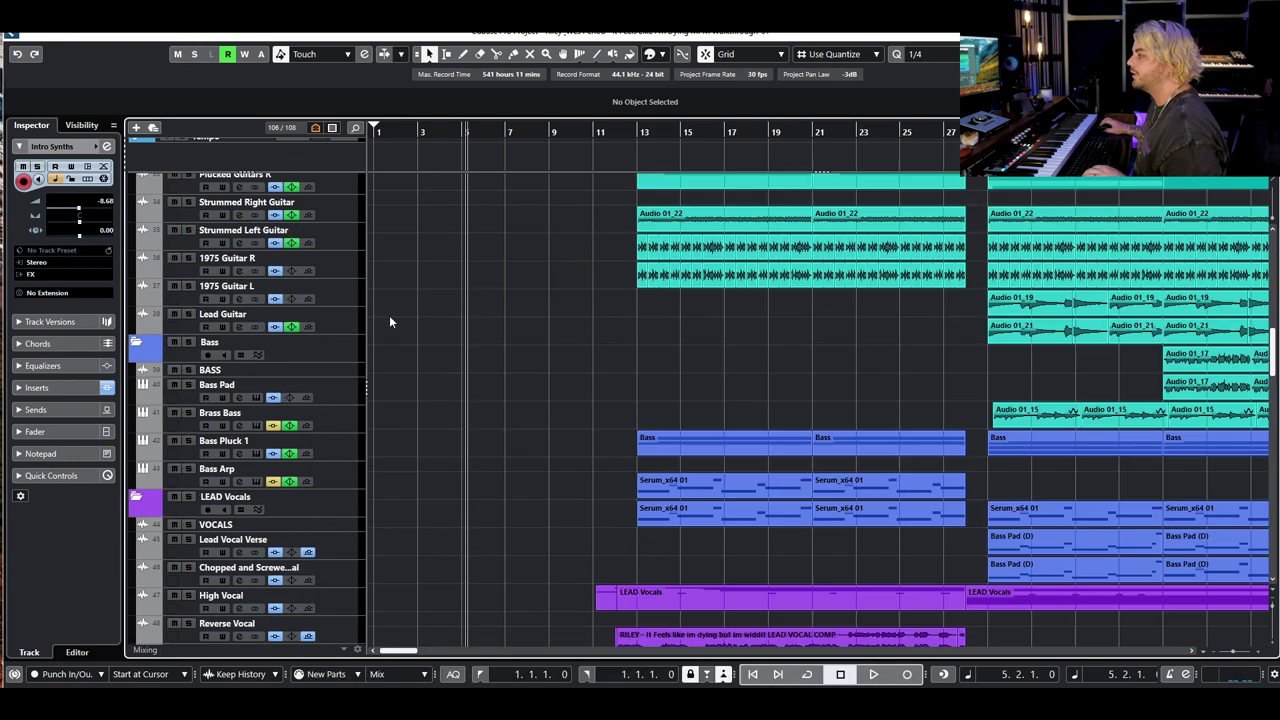
drag(417, 132, 190, 280)
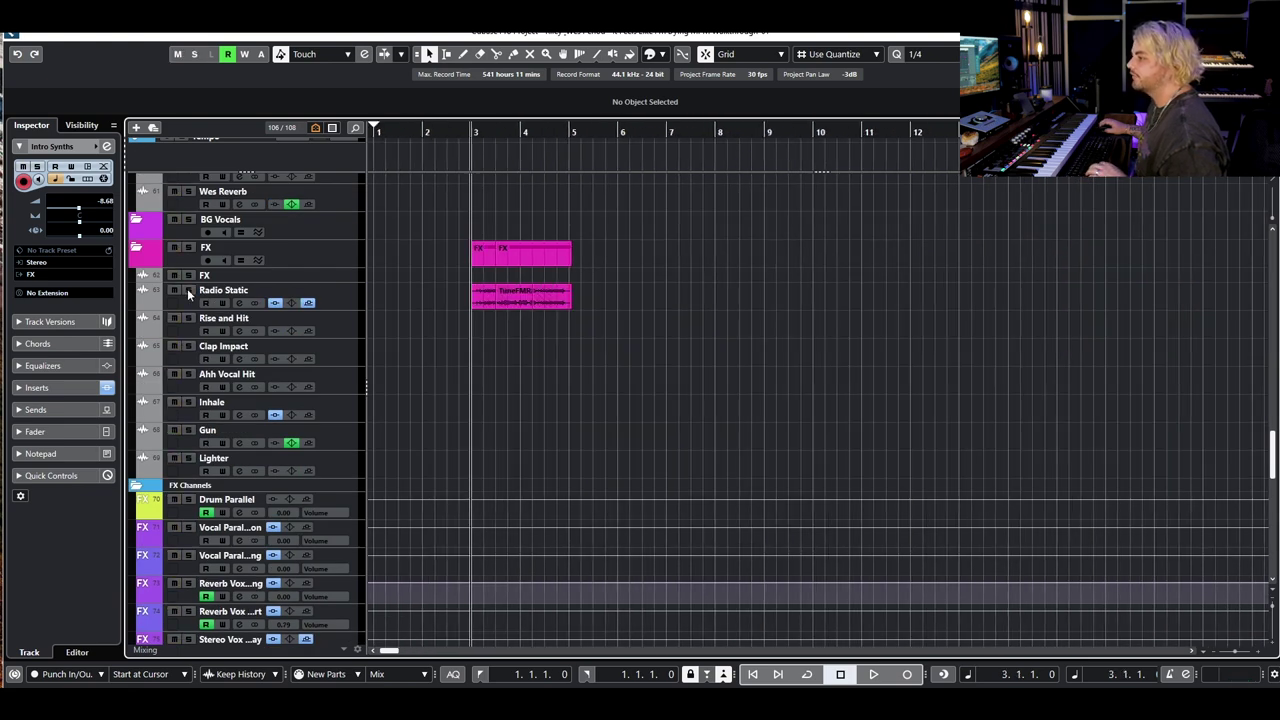
key(space)
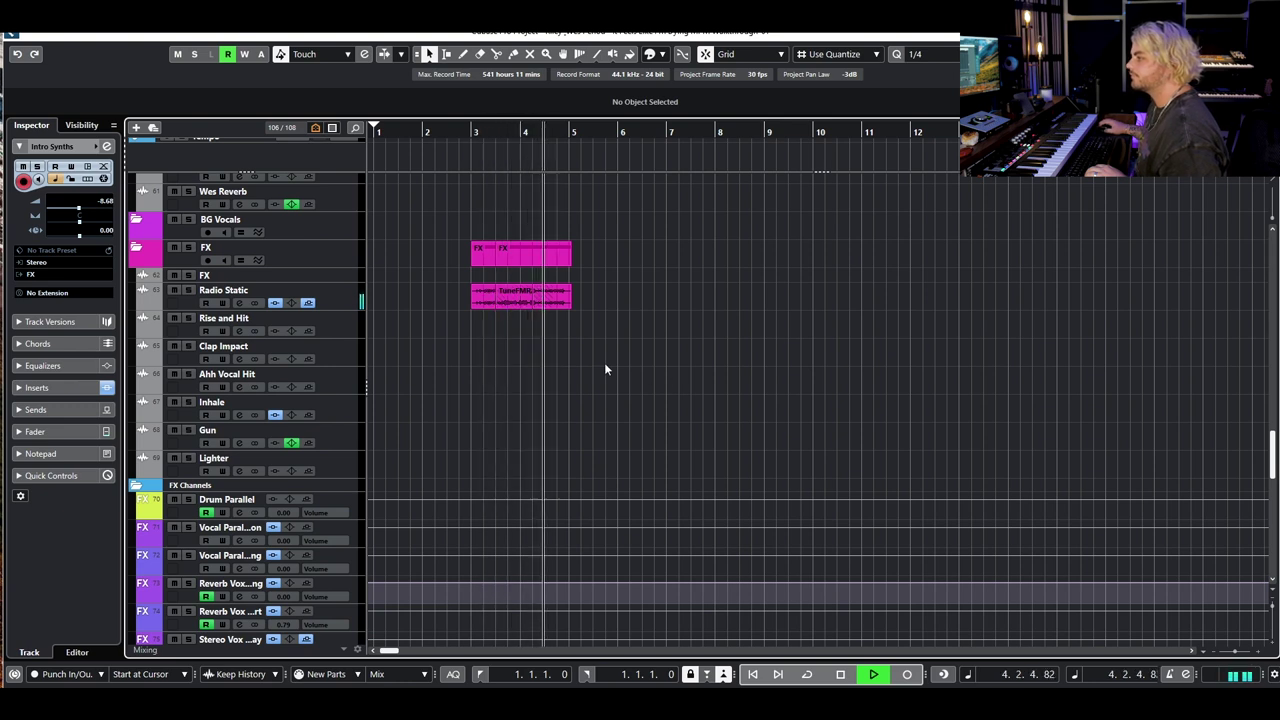
scroll(624, 333, down, 4)
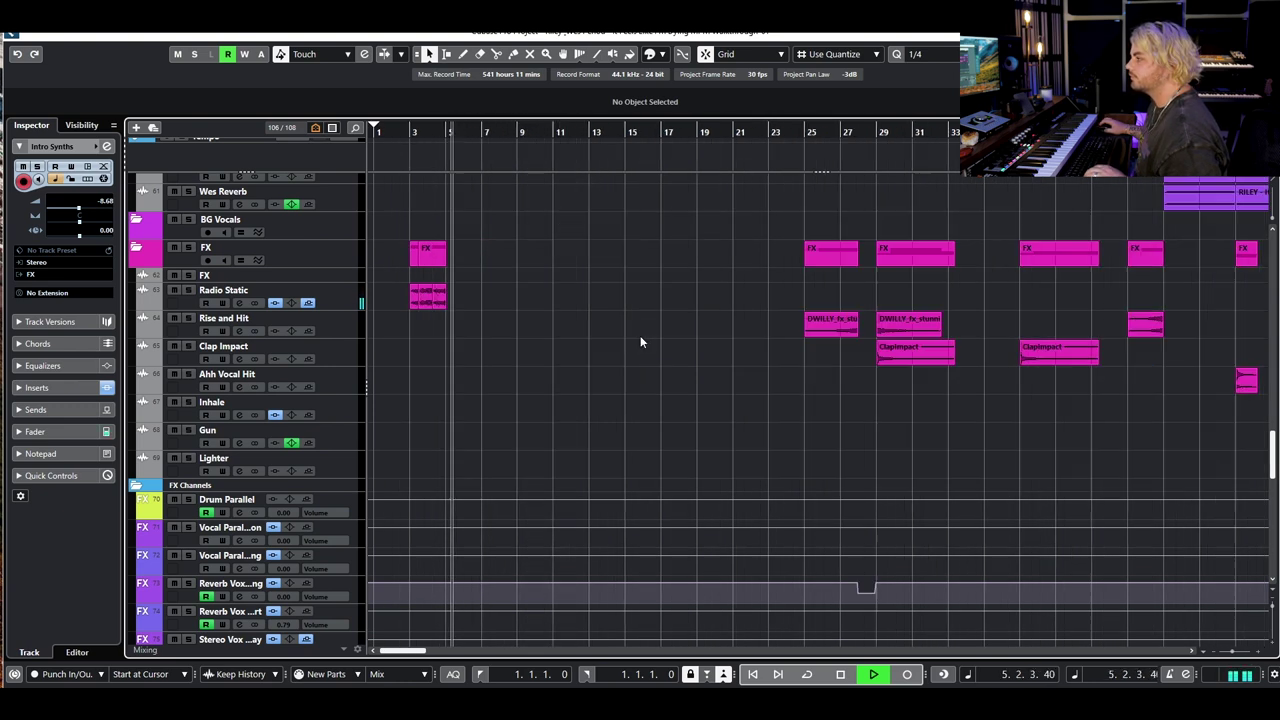
Review the muted intro parts on the synth and Reverse Pad tracks while the song plays, and stop playback
scroll(558, 321, up, 5)
scroll(560, 327, up, 9)
scroll(560, 329, down, 4)
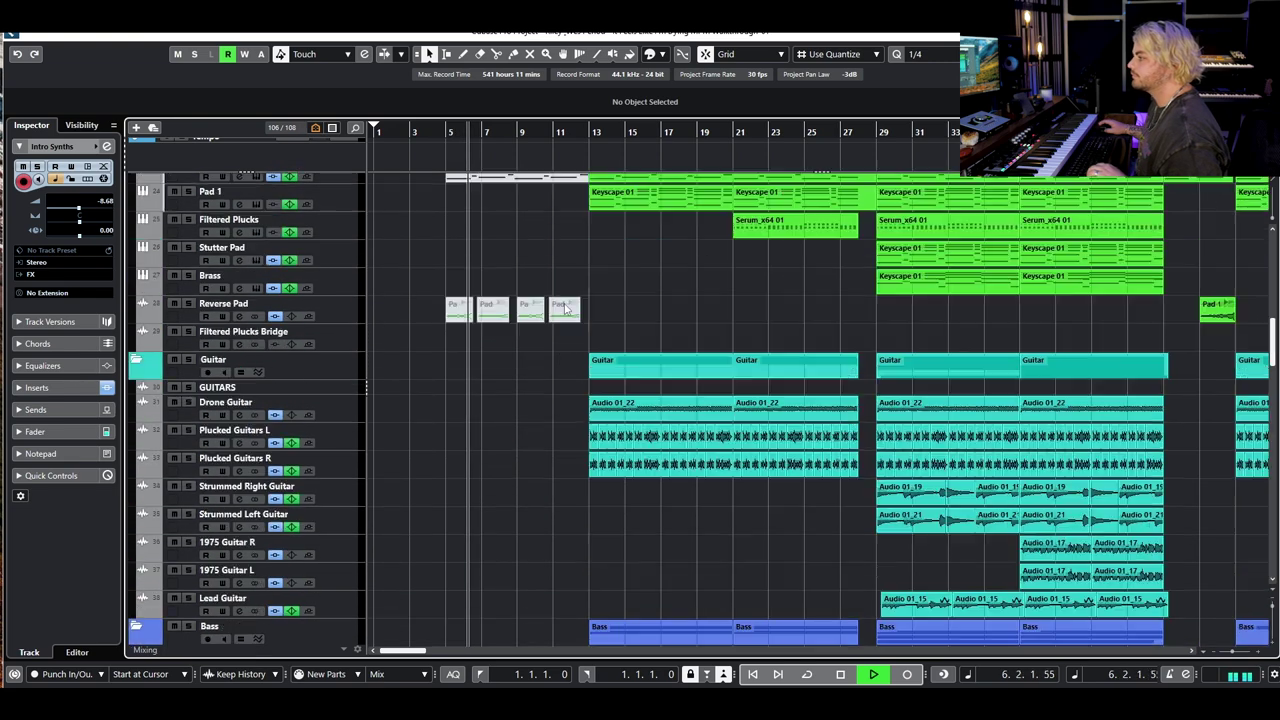
scroll(563, 355, up, 1)
key(space)
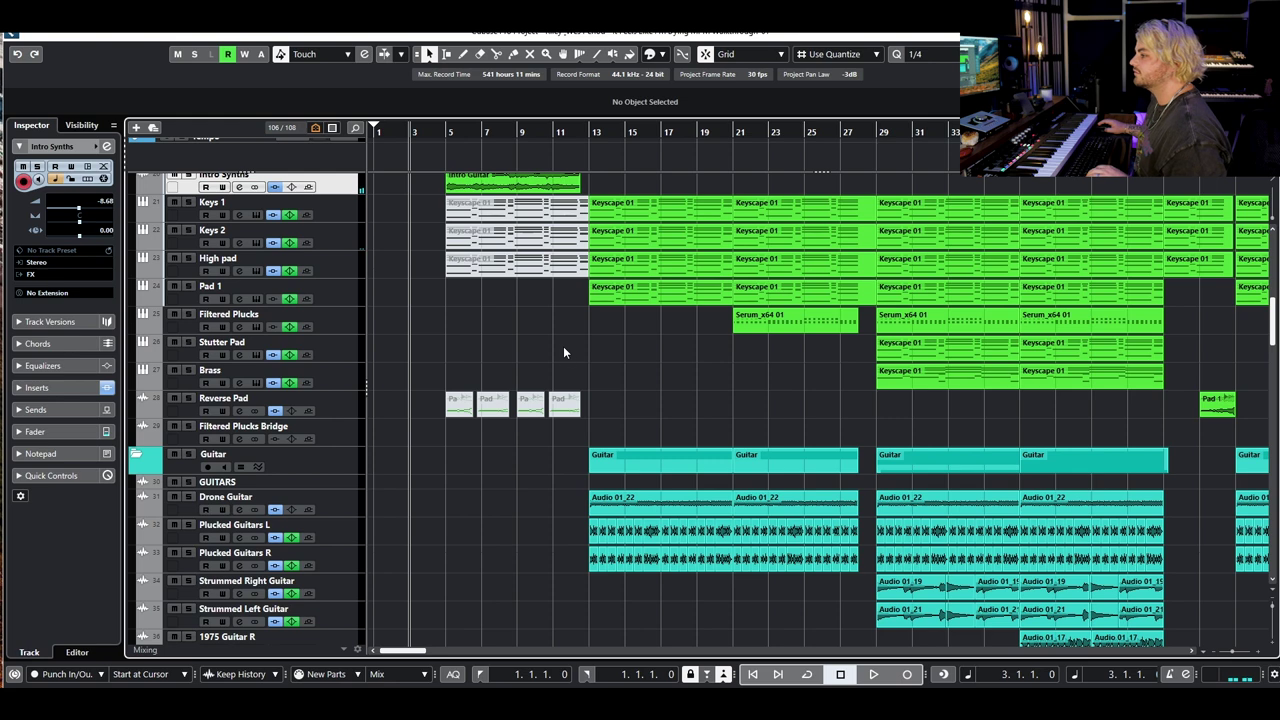
Mute the LEAD Vocals folder and start playback from bar 43, just before the end of the chorus
scroll(604, 324, down, 3)
scroll(767, 345, up, 3)
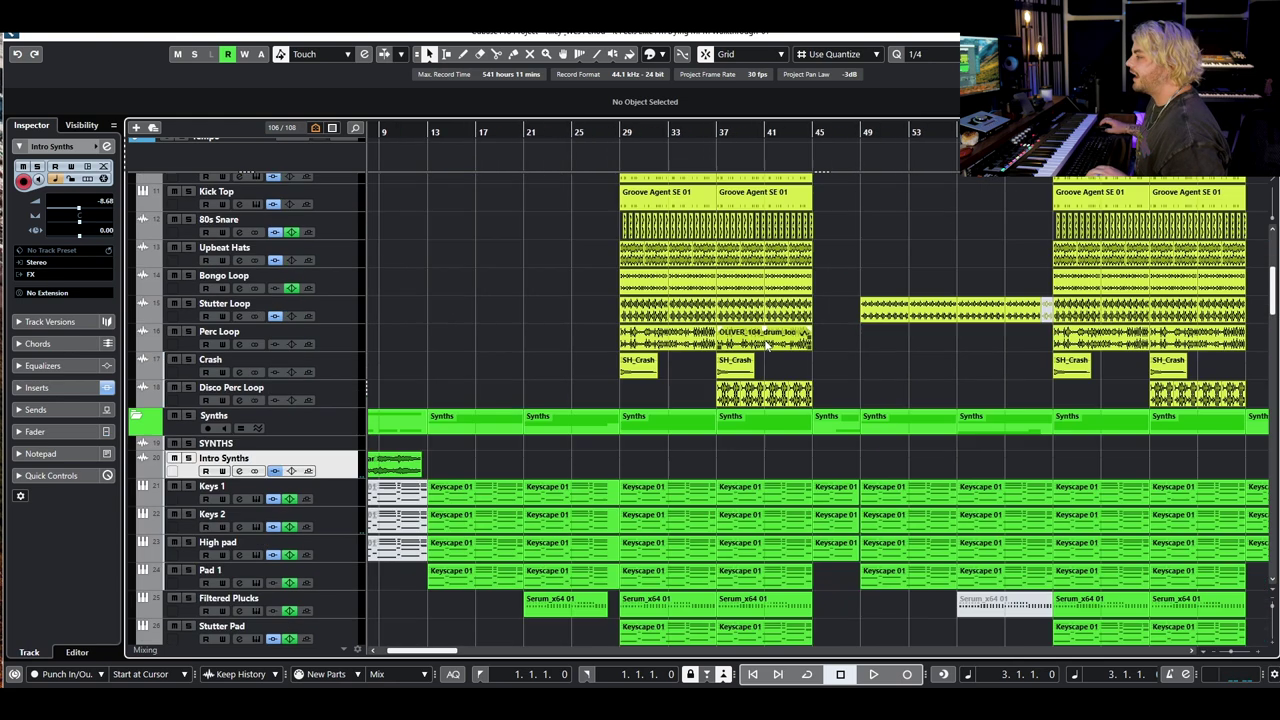
scroll(767, 343, up, 5)
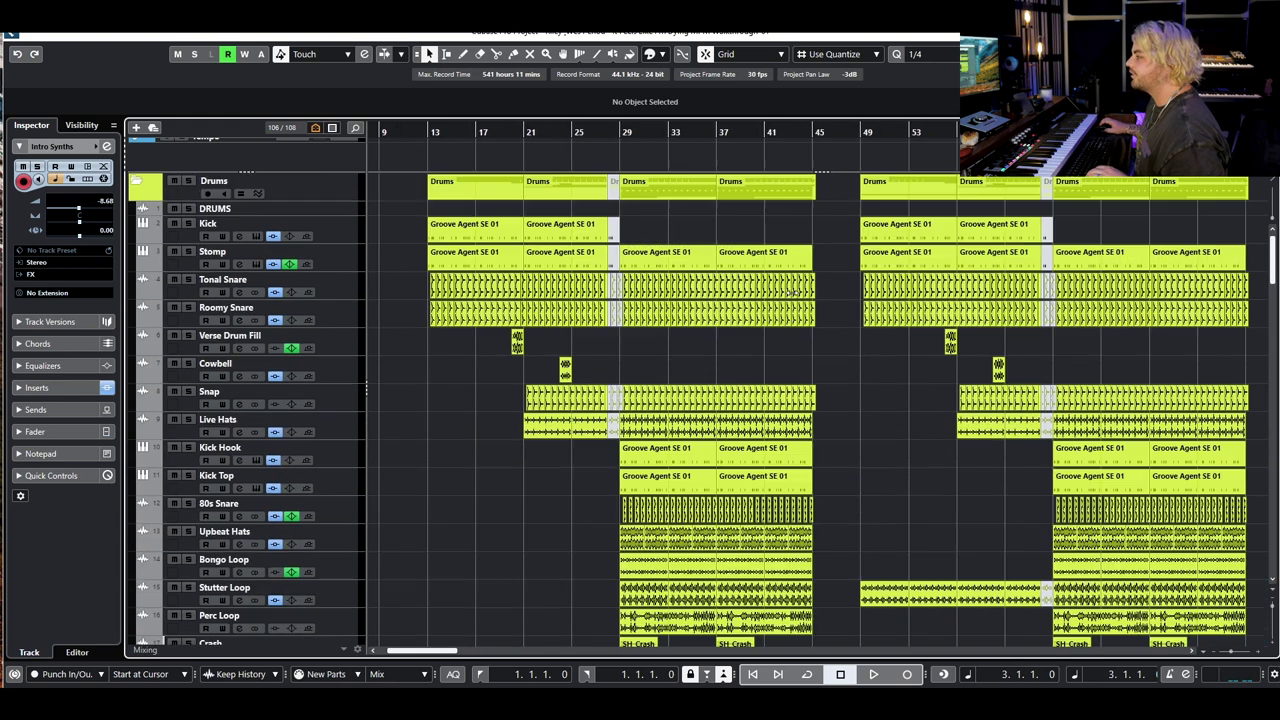
click(796, 131)
scroll(865, 258, up, 5)
scroll(865, 258, right, 2)
scroll(704, 281, down, 8)
scroll(705, 282, down, 7)
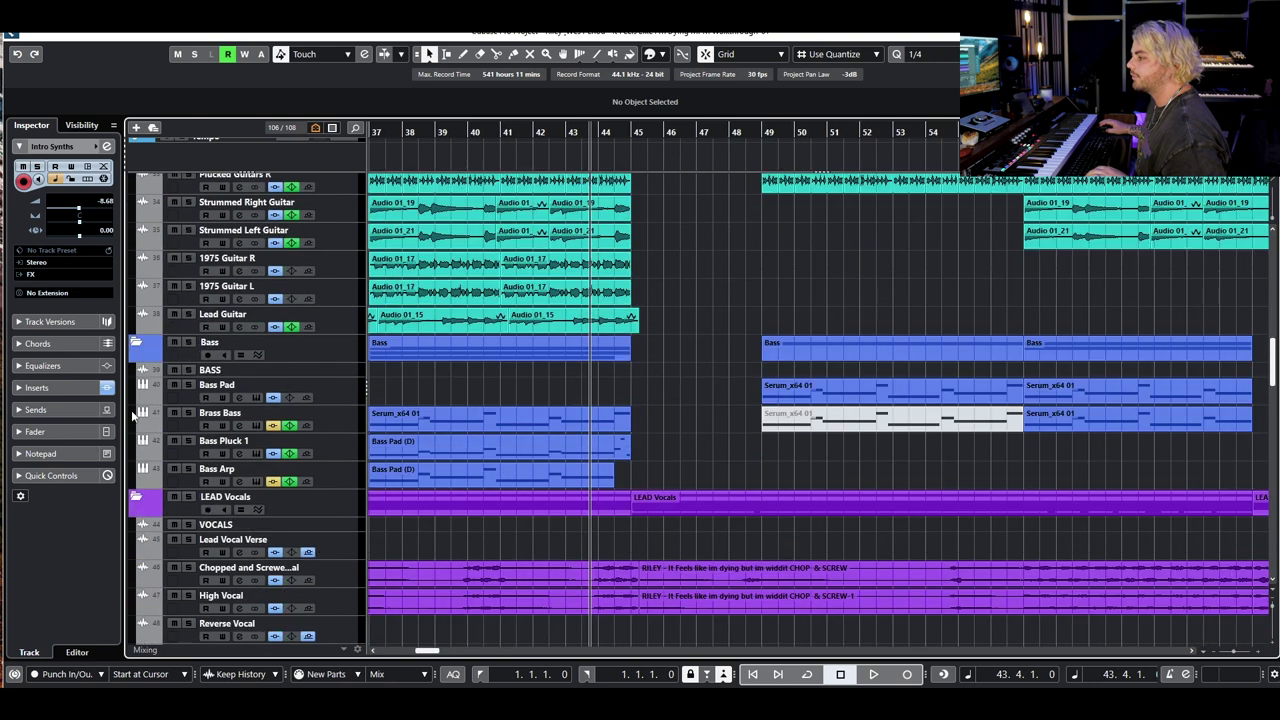
click(174, 497)
key(space)
Examine which synth, bass and vocal tracks continue through the bar 45 breakdown during playback, and stop around bar 49
scroll(655, 321, up, 9)
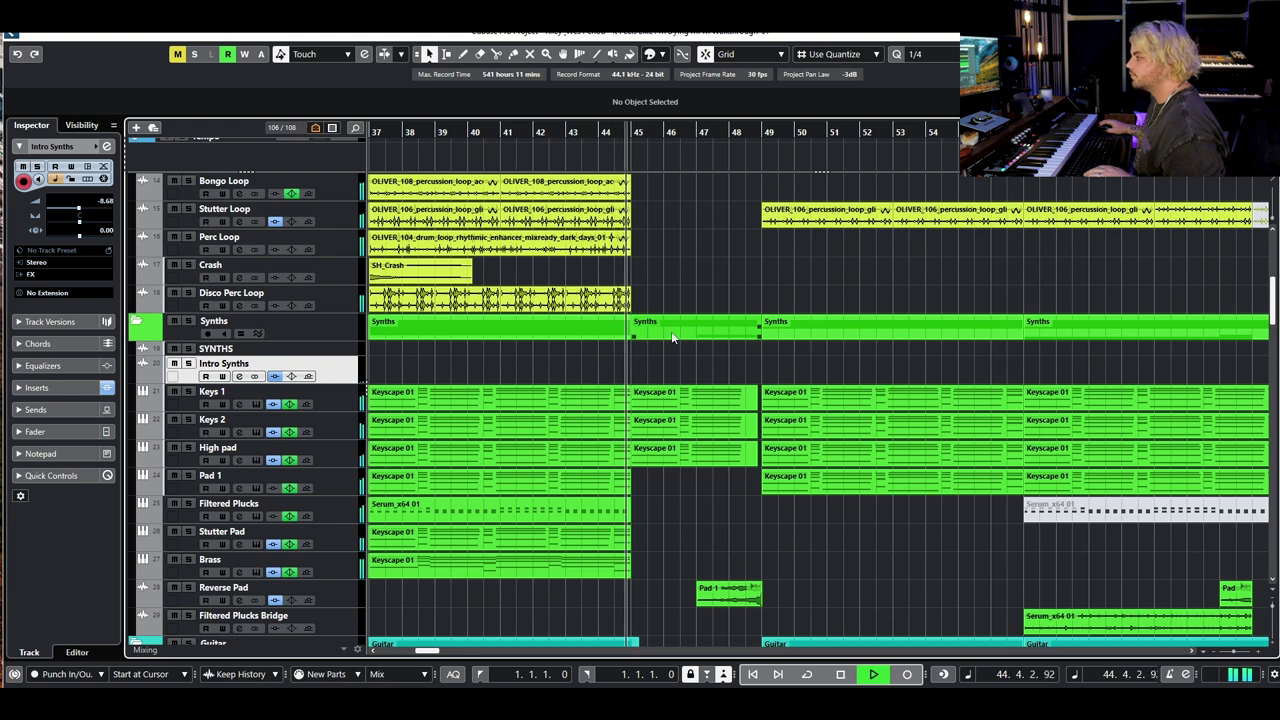
scroll(675, 339, down, 8)
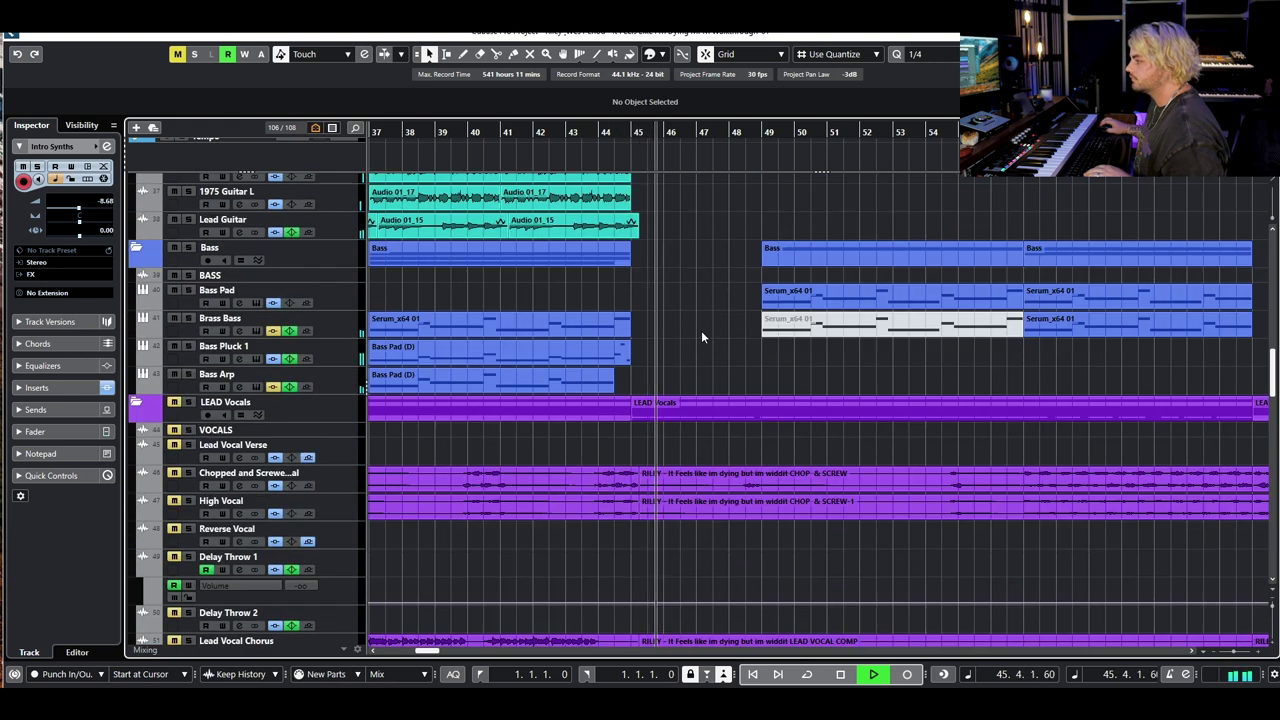
scroll(701, 312, down, 3)
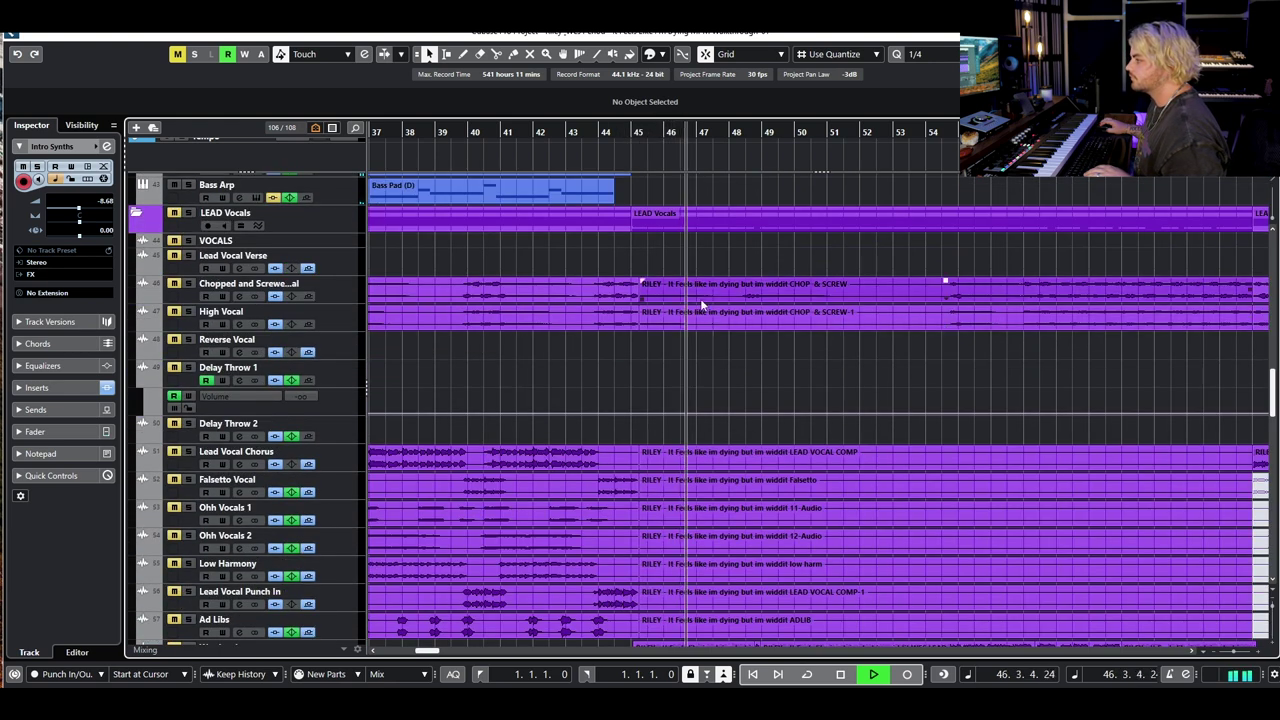
scroll(700, 298, up, 6)
scroll(702, 287, up, 4)
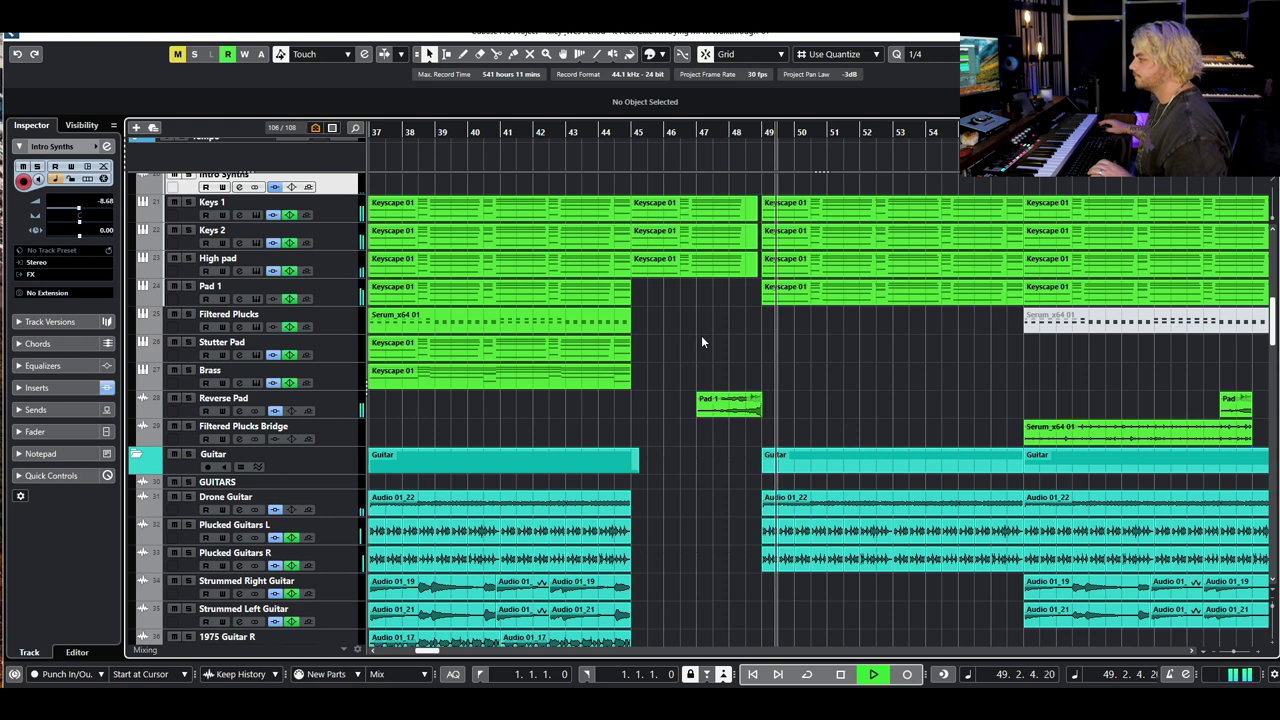
key(space)
Examine the group tracks' filter automation around bar 44 and the Synth group's insert chain, and close its channel settings
scroll(703, 328, down, 15)
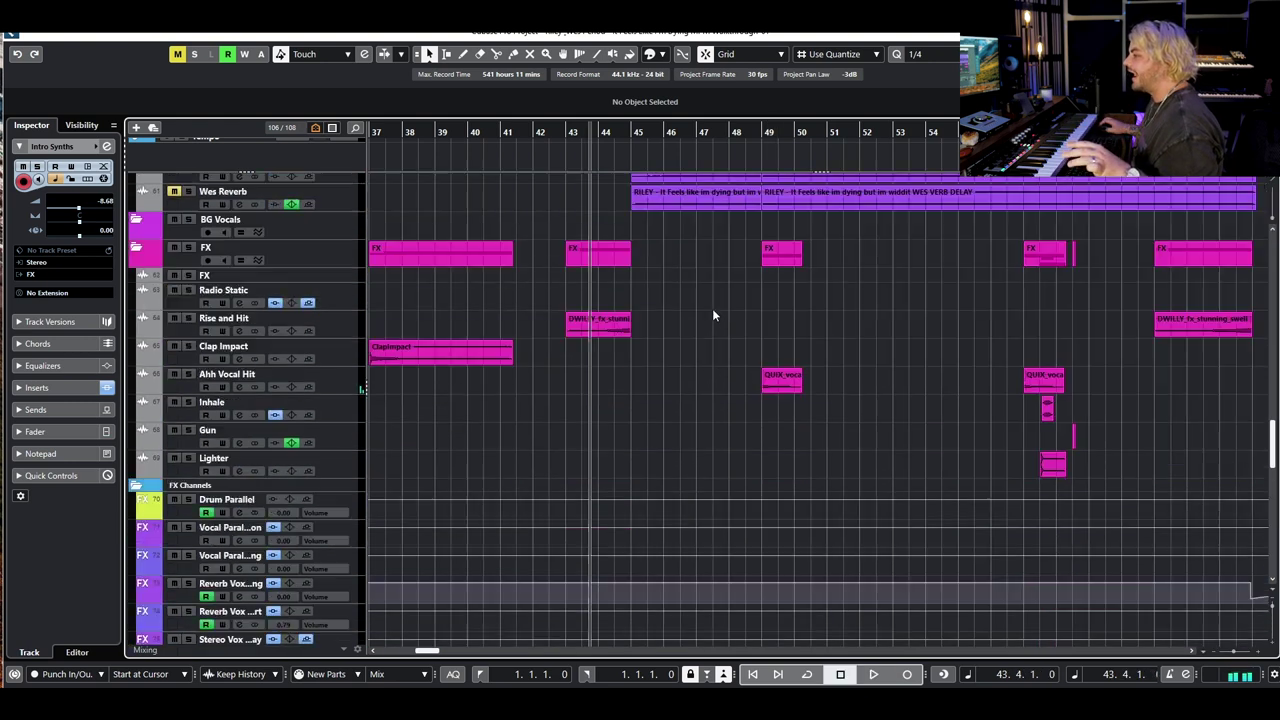
scroll(708, 330, down, 5)
scroll(710, 455, down, 5)
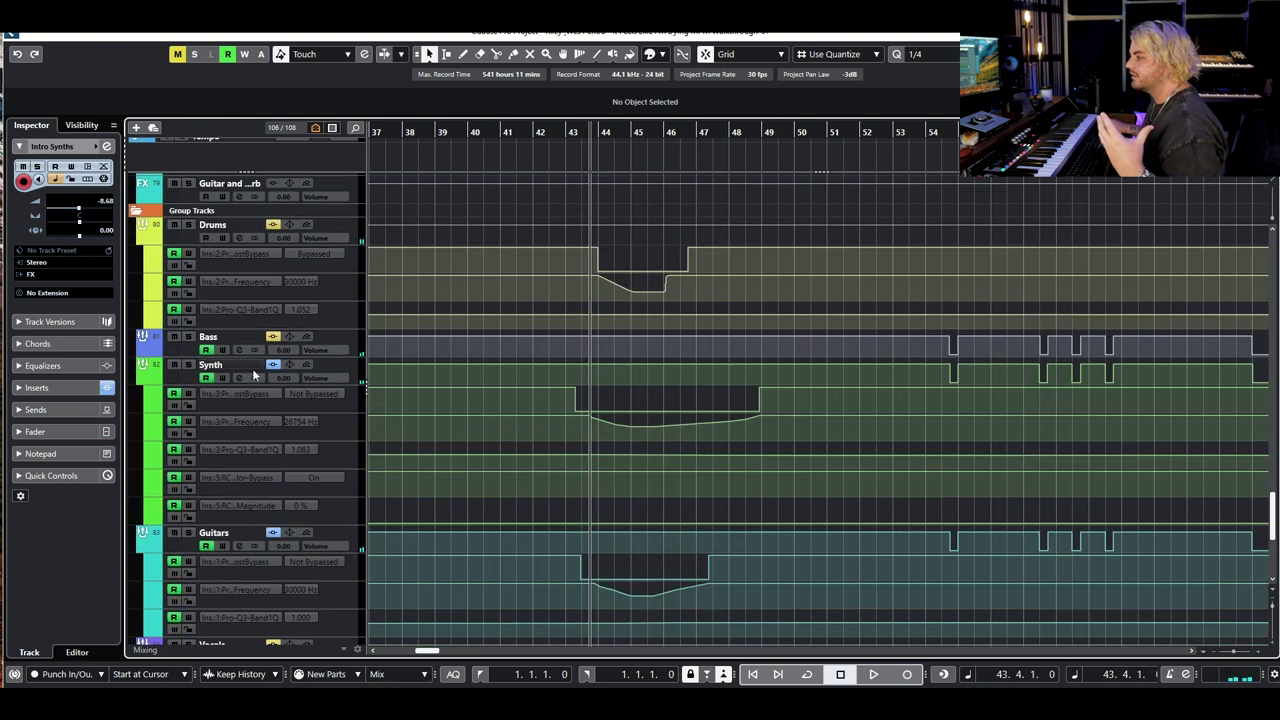
click(238, 377)
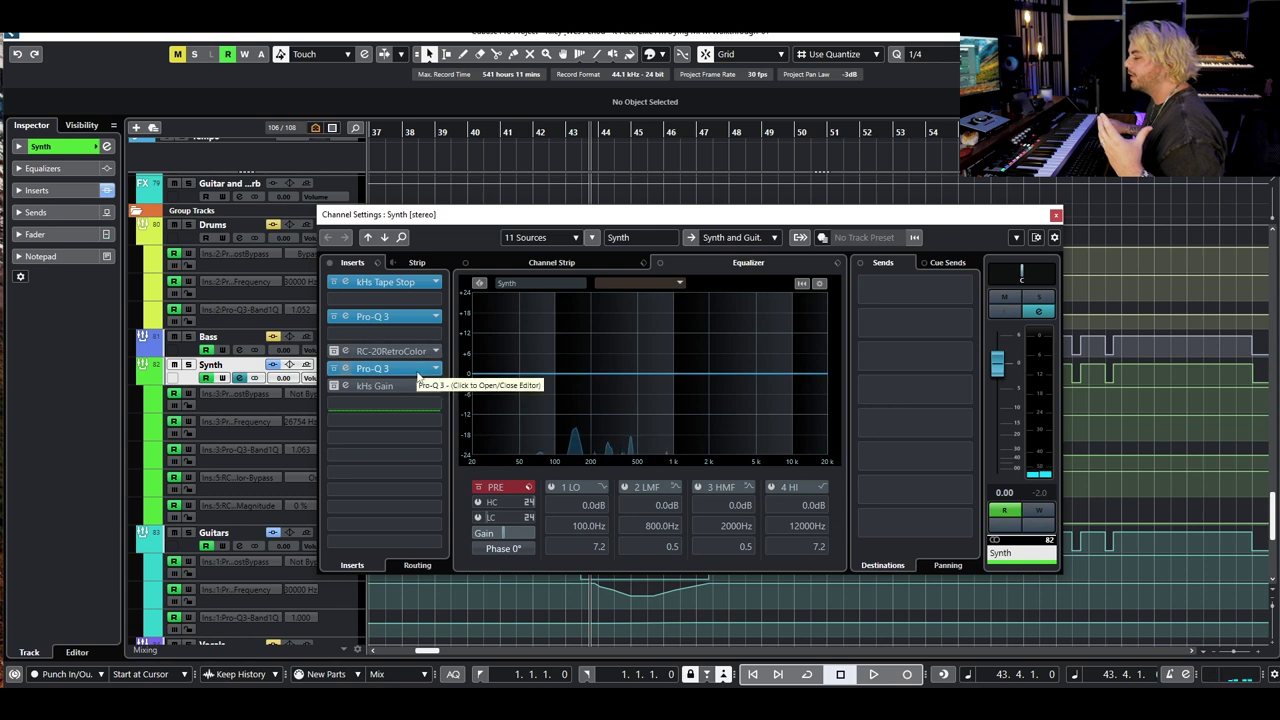
click(1056, 215)
Select the Keys 1, Keys 2 and High pad parts at bar 45, followed by the Reverse Pad clip at bar 47
scroll(651, 239, down, 10)
scroll(651, 239, up, 10)
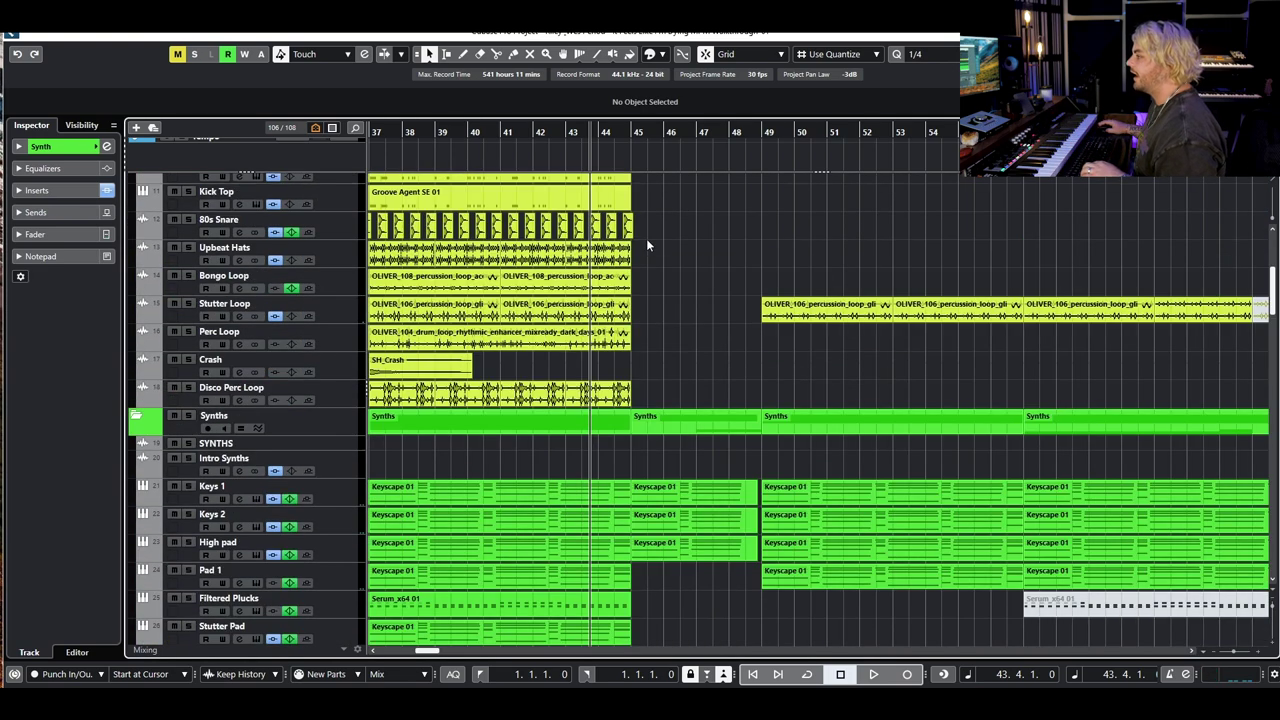
drag(646, 288, 690, 418)
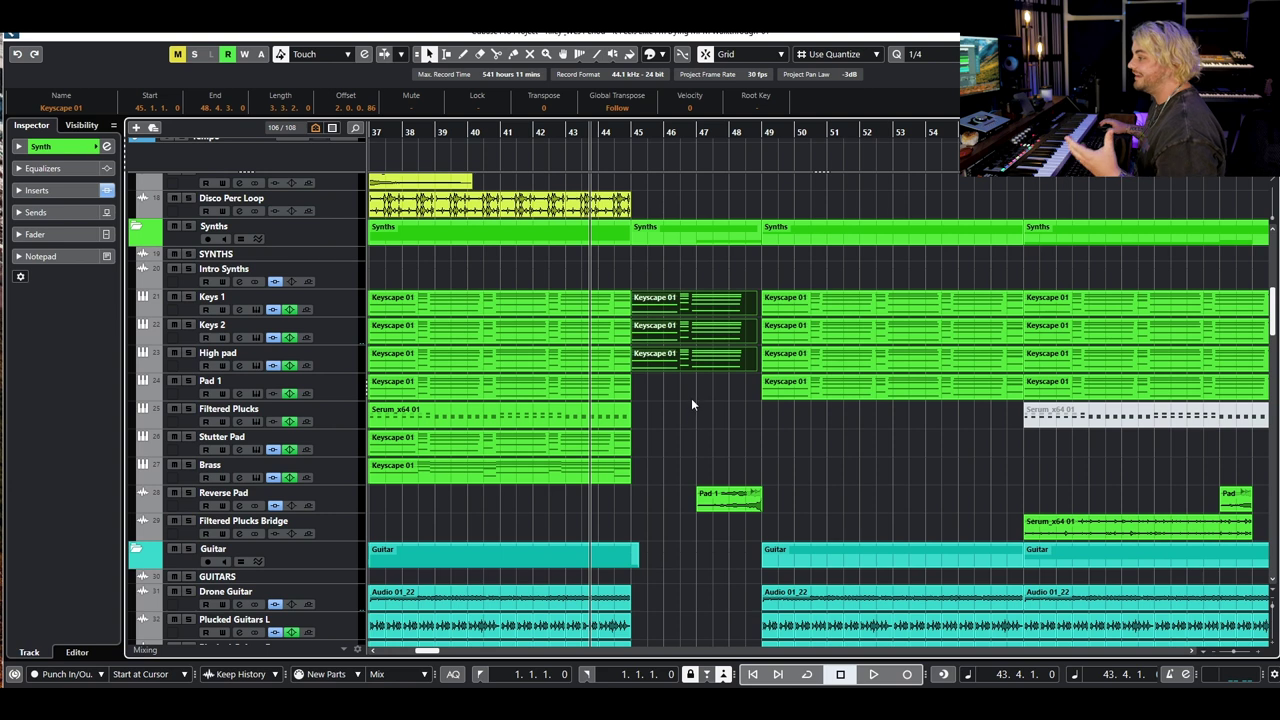
scroll(721, 363, down, 3)
drag(678, 288, 788, 320)
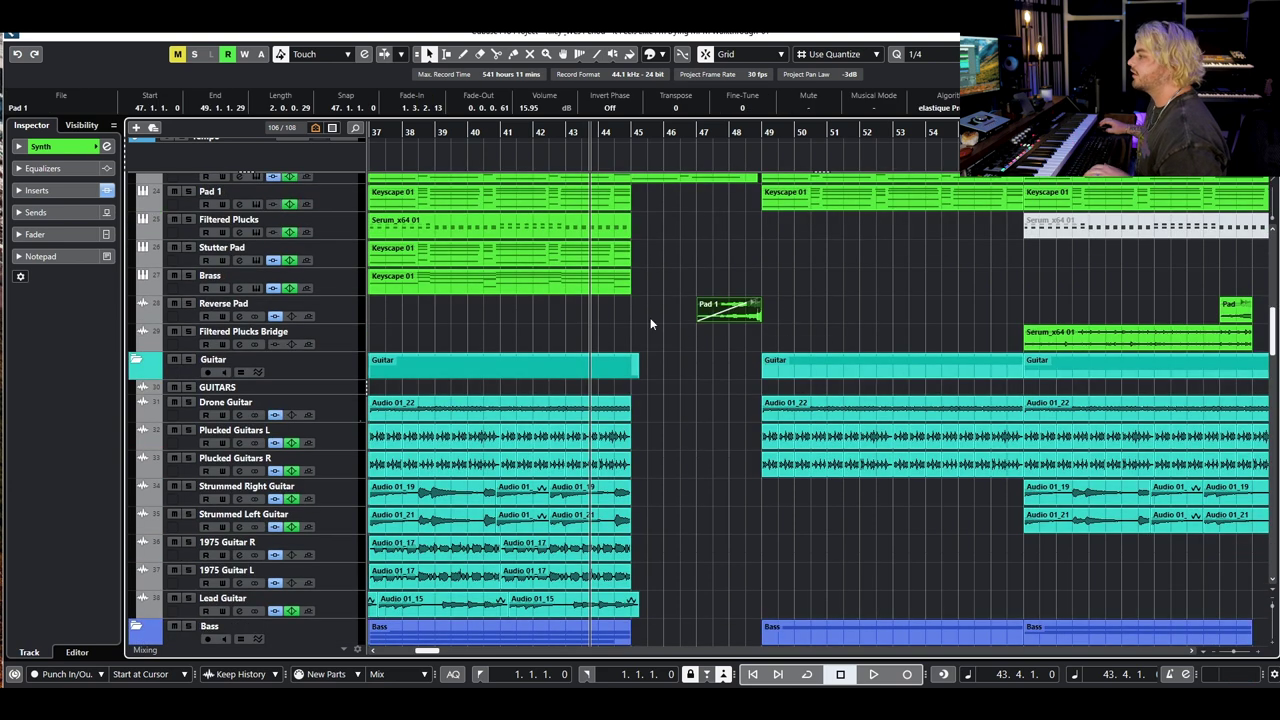
Audition the breakdown from around bar 46, briefly soloing Reverse Pad, and stop playback as the second verse starts at bar 49
drag(631, 131, 663, 140)
scroll(704, 221, down, 6)
scroll(710, 228, up, 4)
scroll(713, 250, up, 6)
key(space)
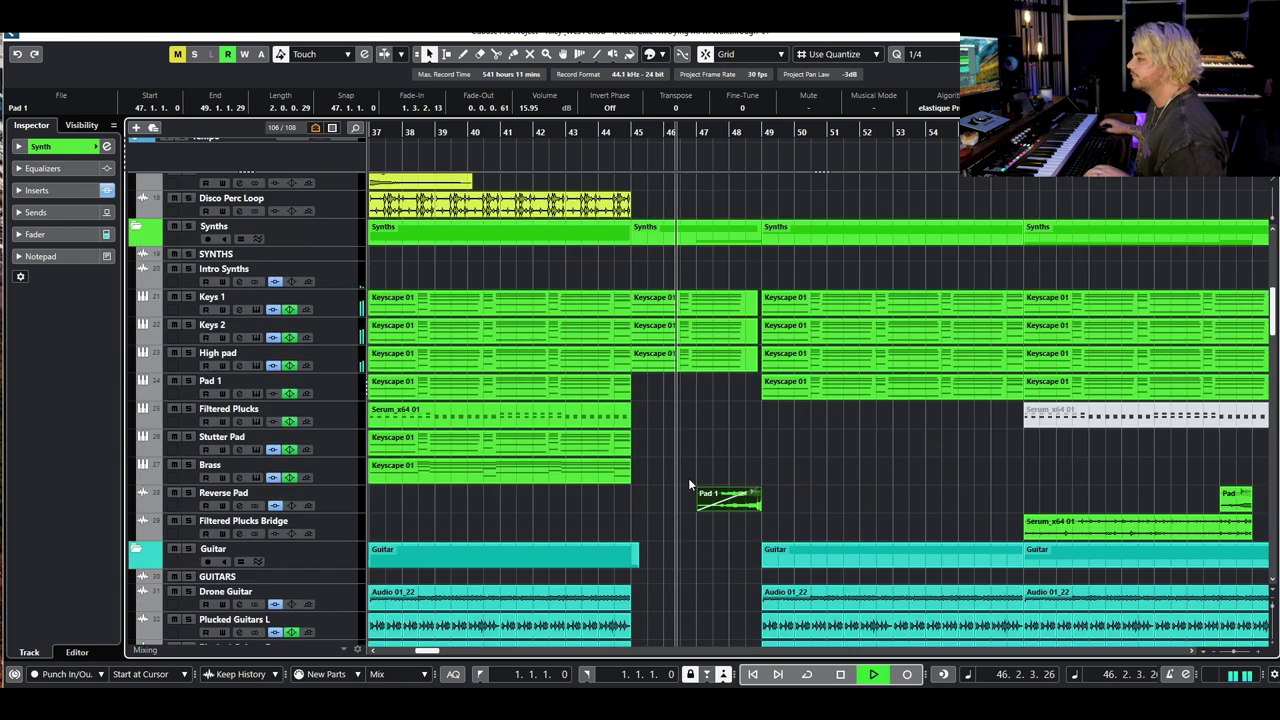
click(188, 493)
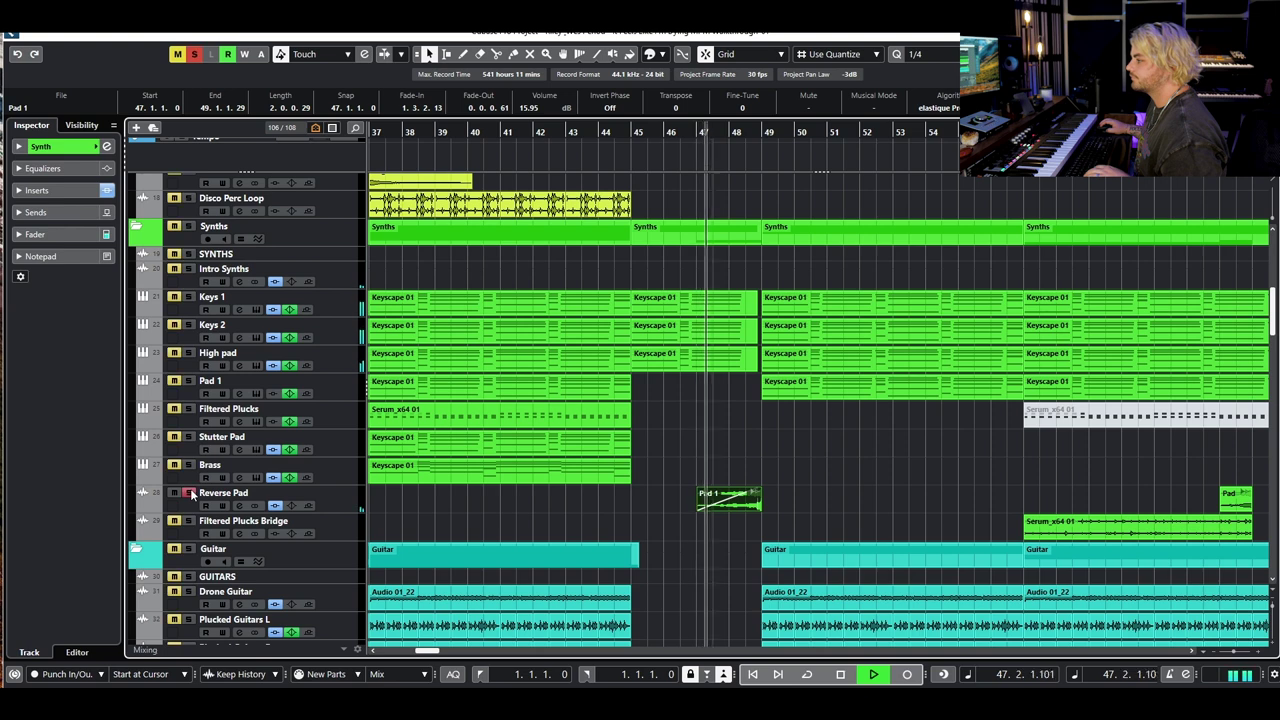
click(188, 493)
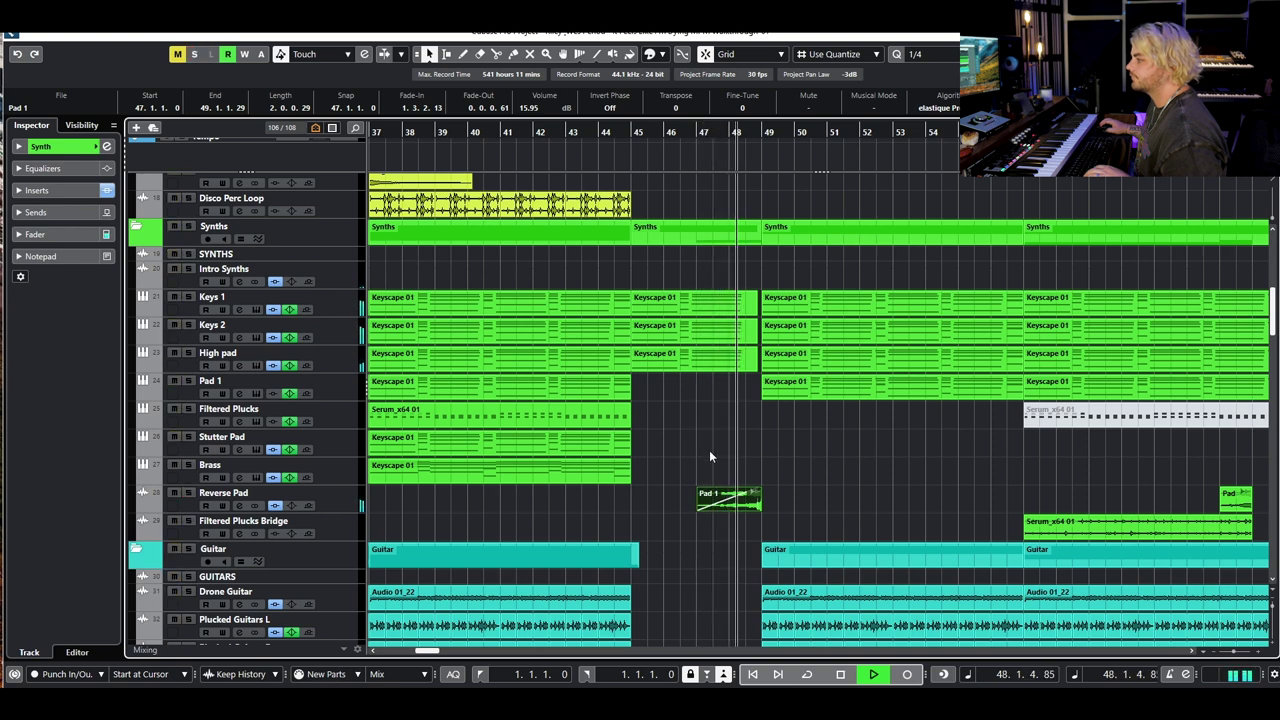
scroll(734, 405, up, 5)
scroll(746, 395, up, 4)
scroll(790, 365, down, 10)
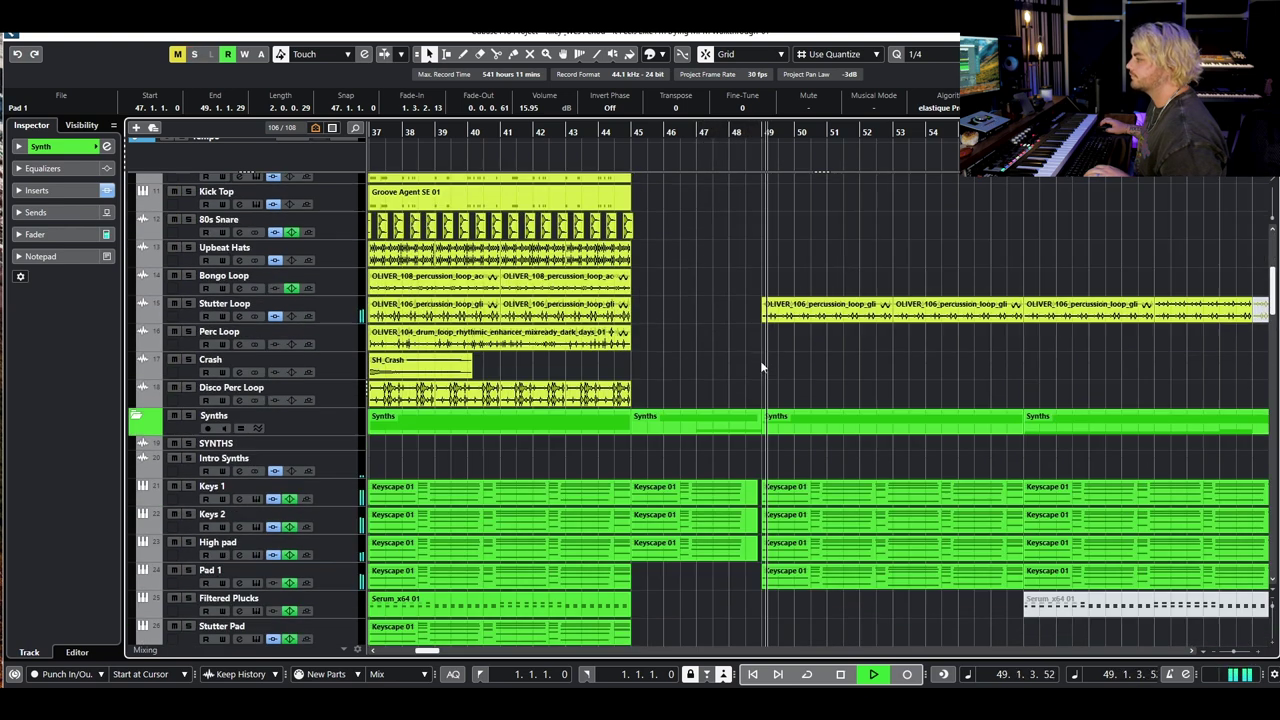
key(space)
Select the Stutter Loop clip at bar 49 and compare the second verse's drum and guitar layout with the first
scroll(802, 351, right, 2)
scroll(729, 306, up, 8)
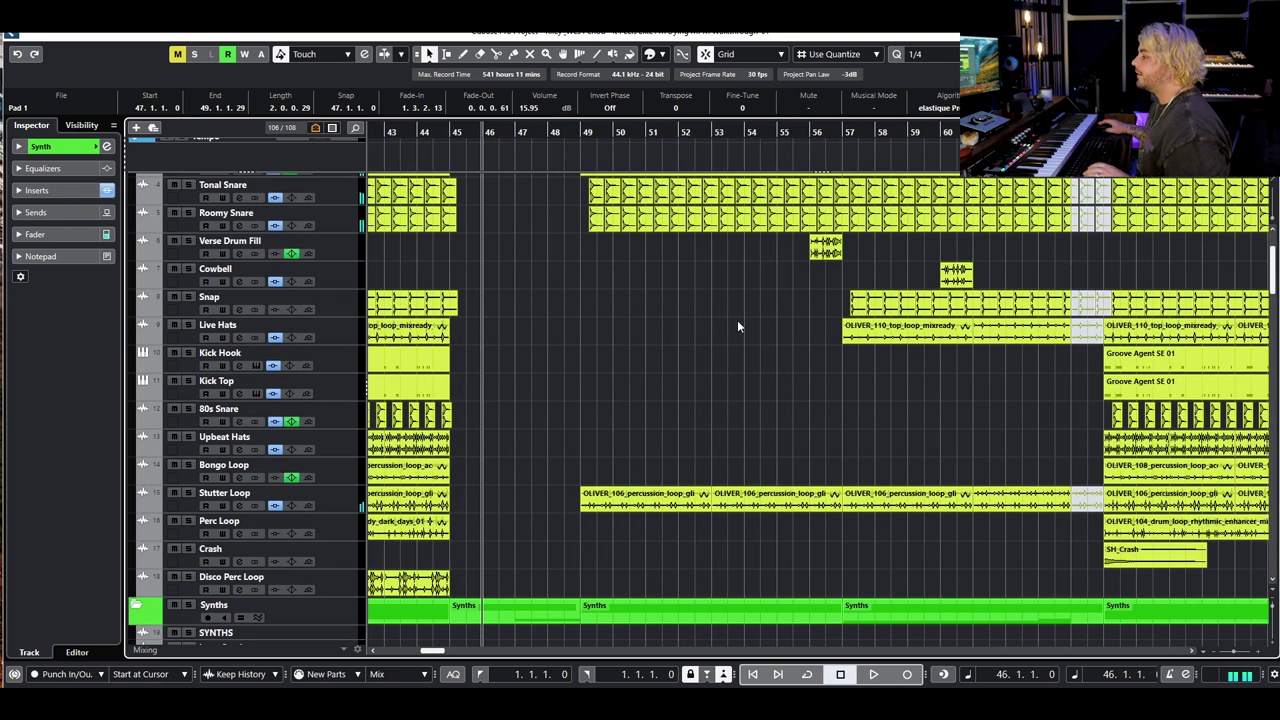
scroll(737, 320, down, 3)
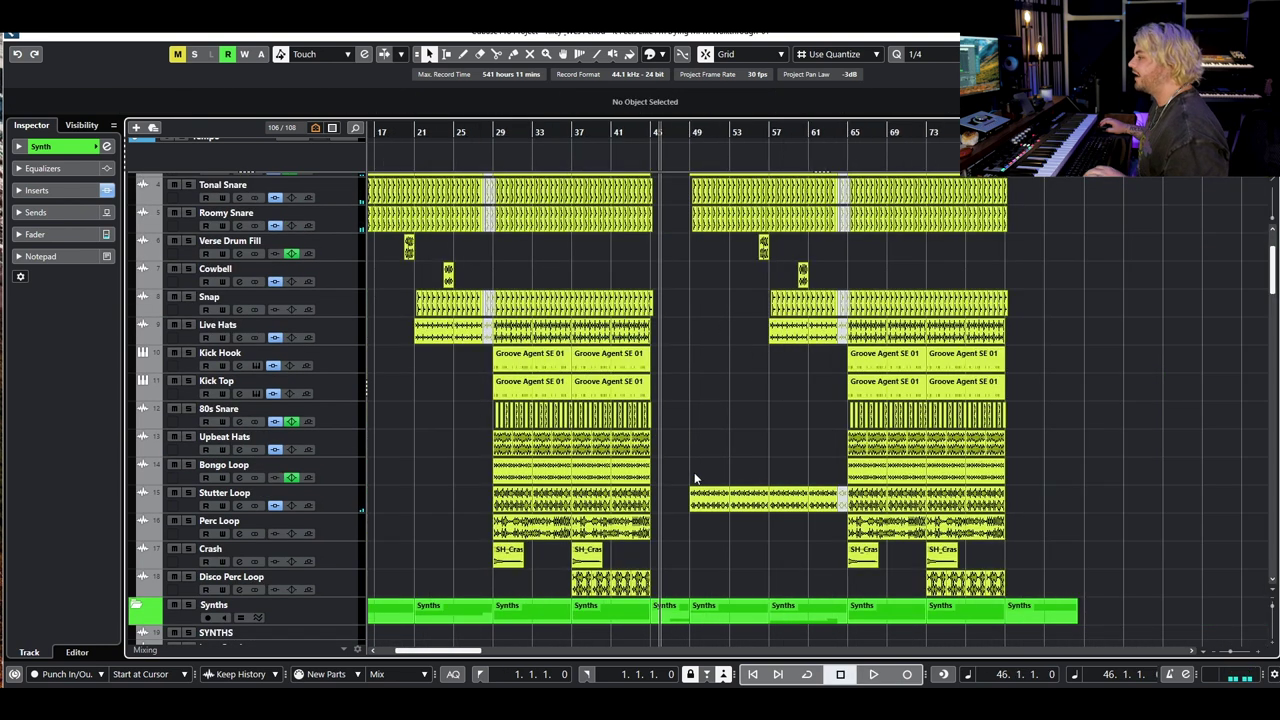
click(740, 500)
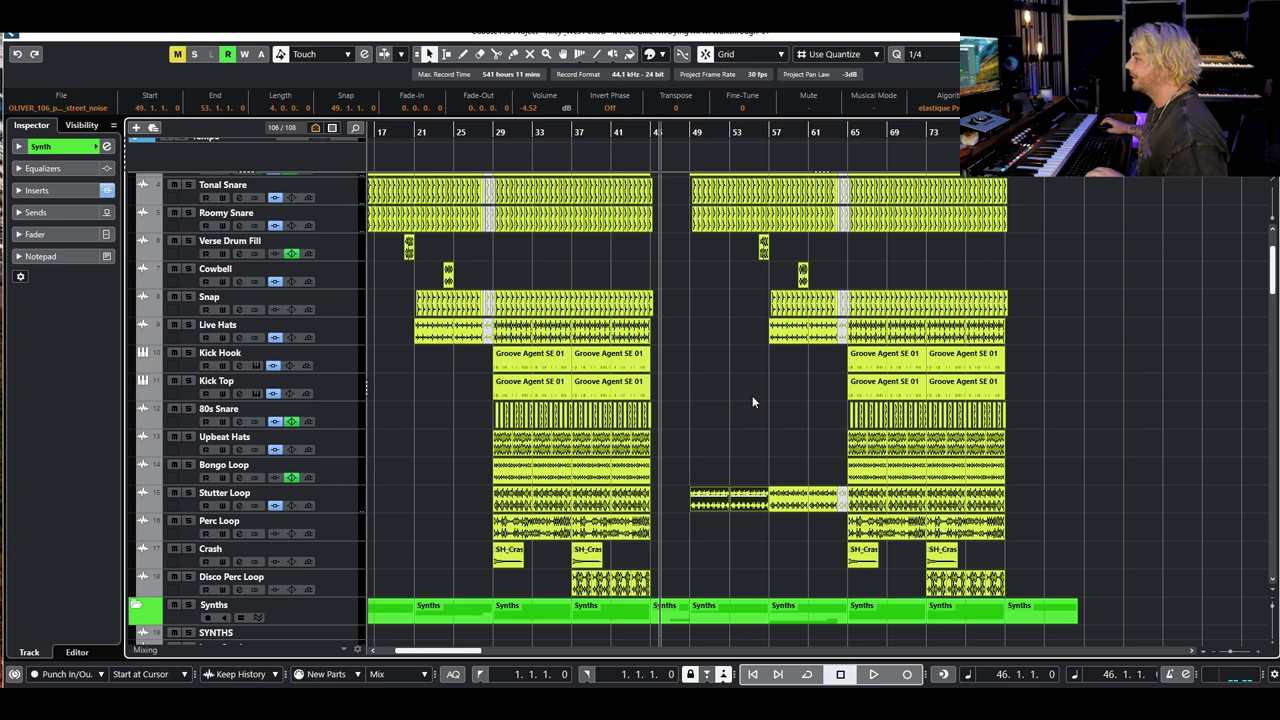
scroll(748, 382, down, 10)
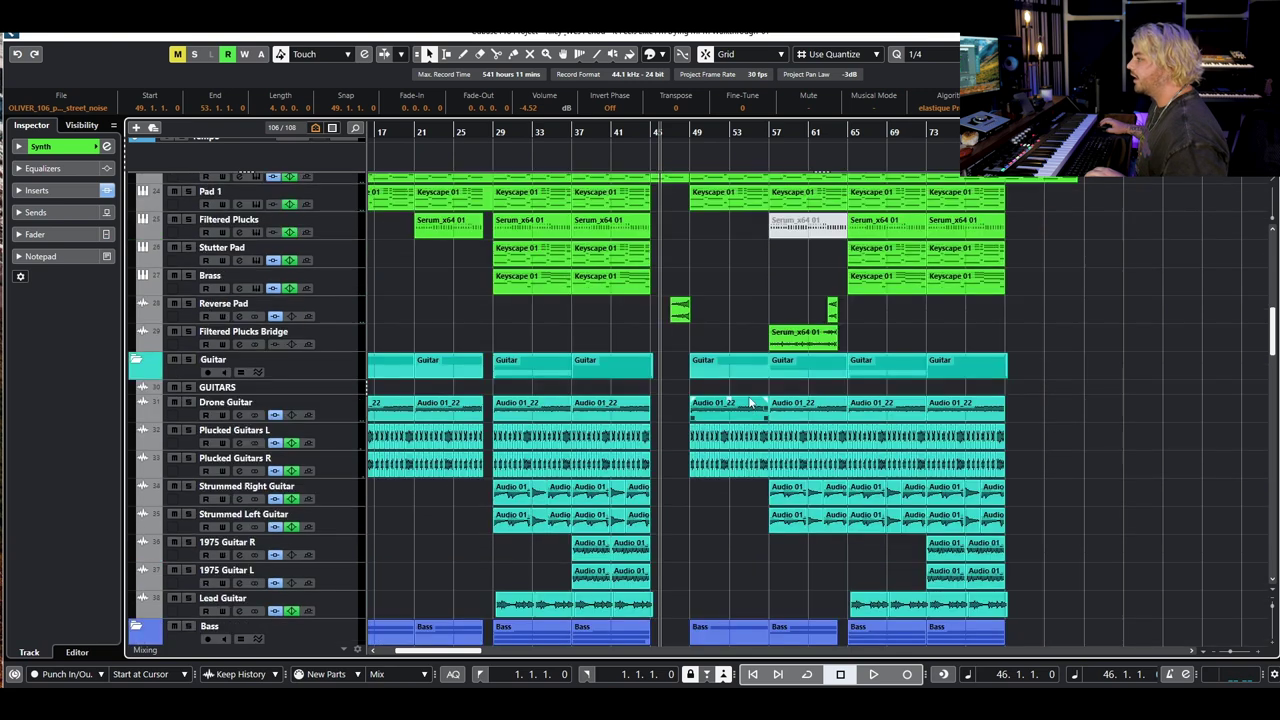
scroll(749, 344, up, 10)
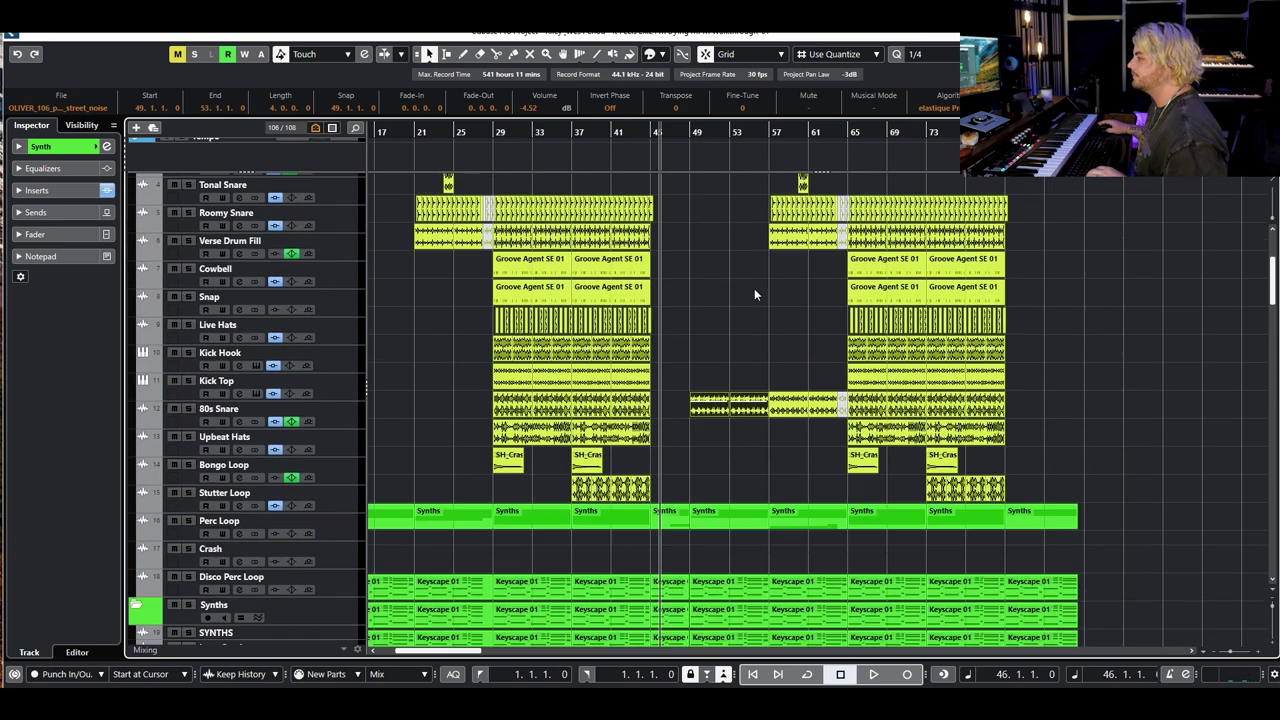
scroll(800, 330, up, 4)
Audition the volume dropouts automated on the Bass, Synth and Guitars groups from around bar 57, and stop playback
scroll(800, 330, down, 18)
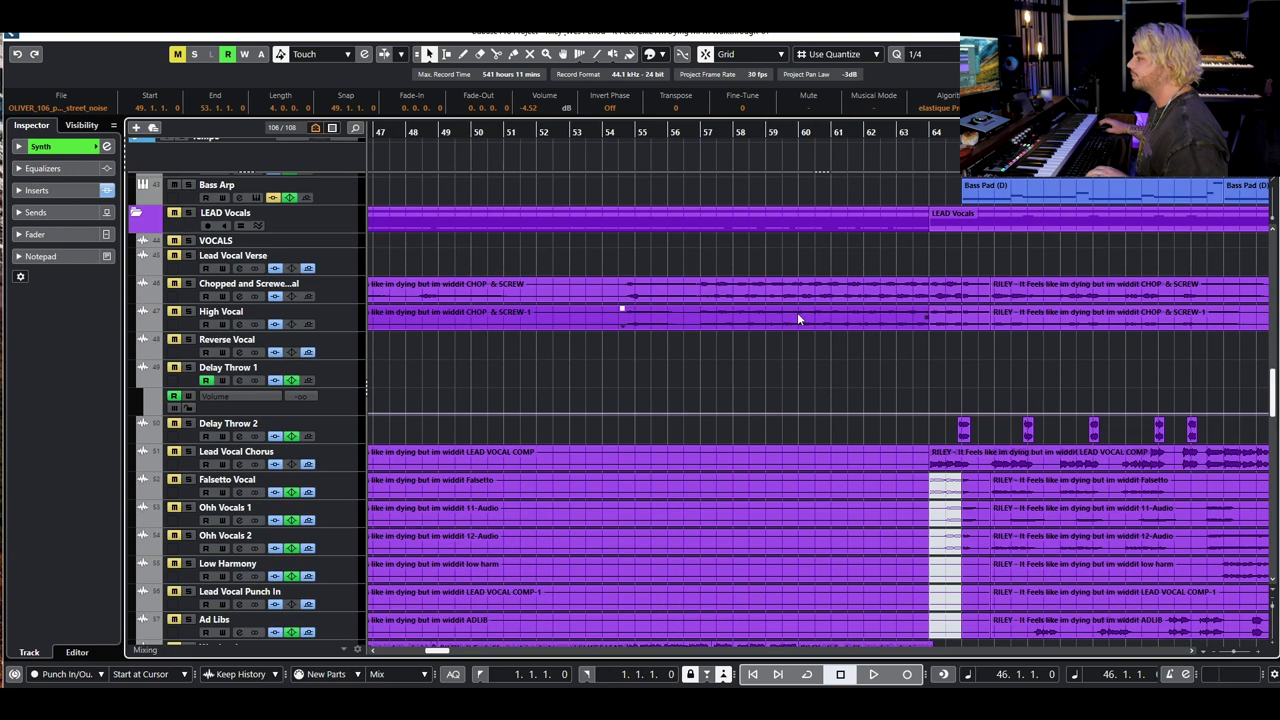
scroll(806, 311, down, 4)
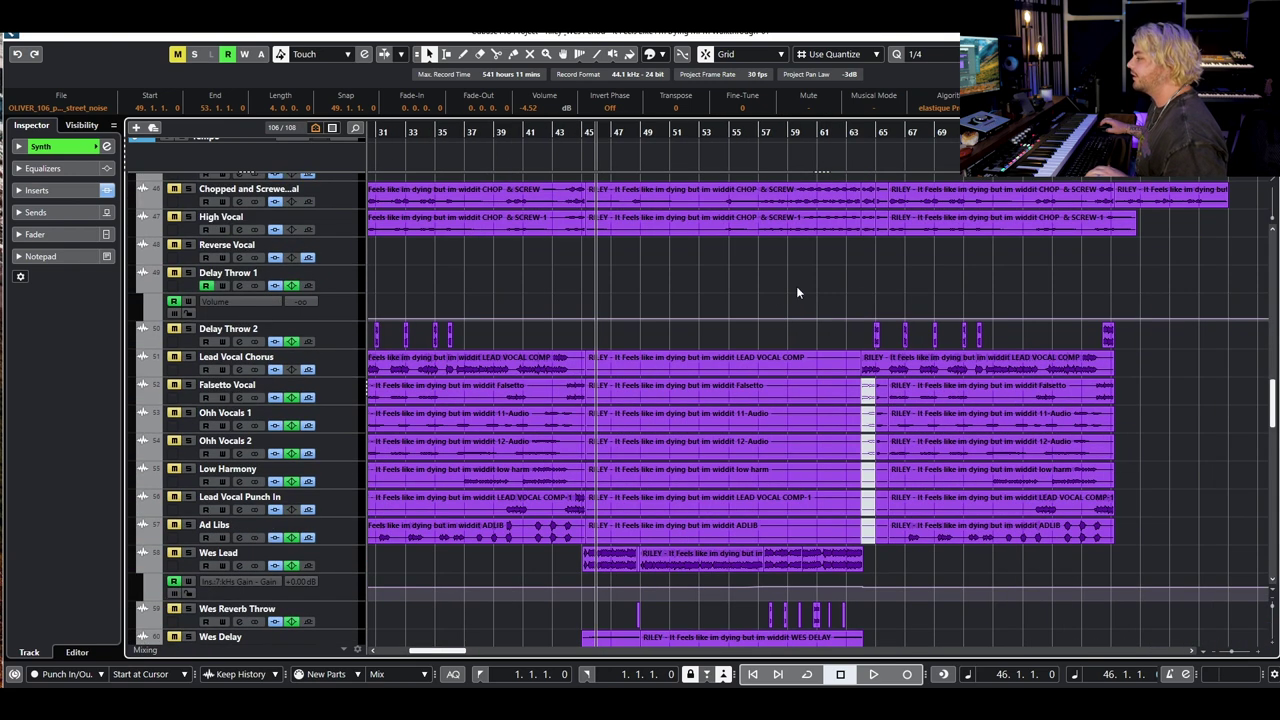
scroll(778, 300, down, 4)
click(770, 132)
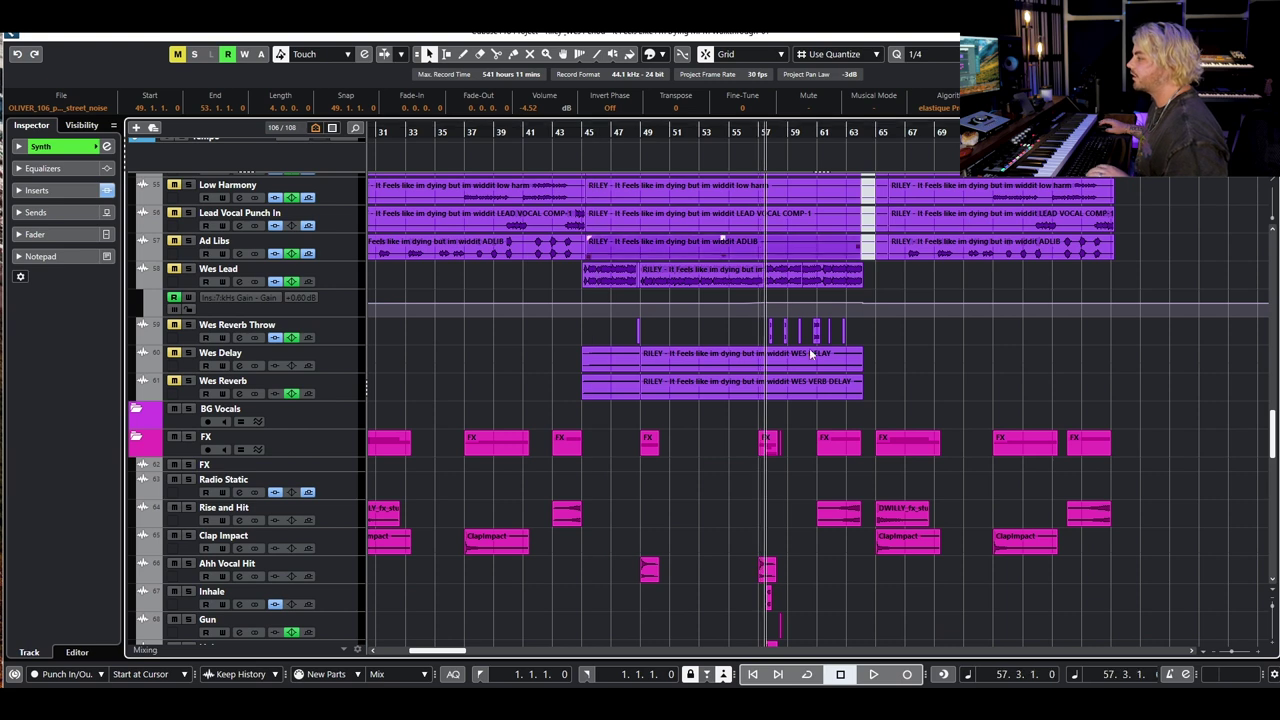
scroll(790, 410, up, 13)
scroll(770, 320, up, 3)
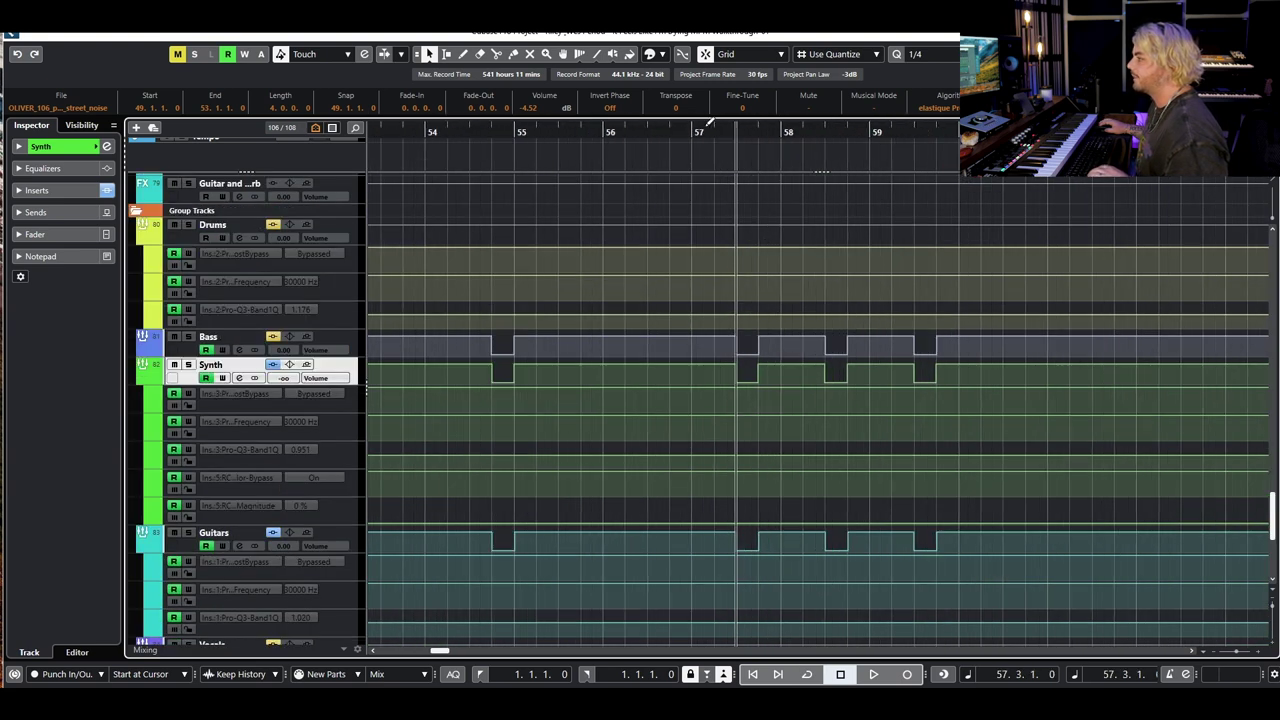
key(space)
scroll(760, 260, down, 1)
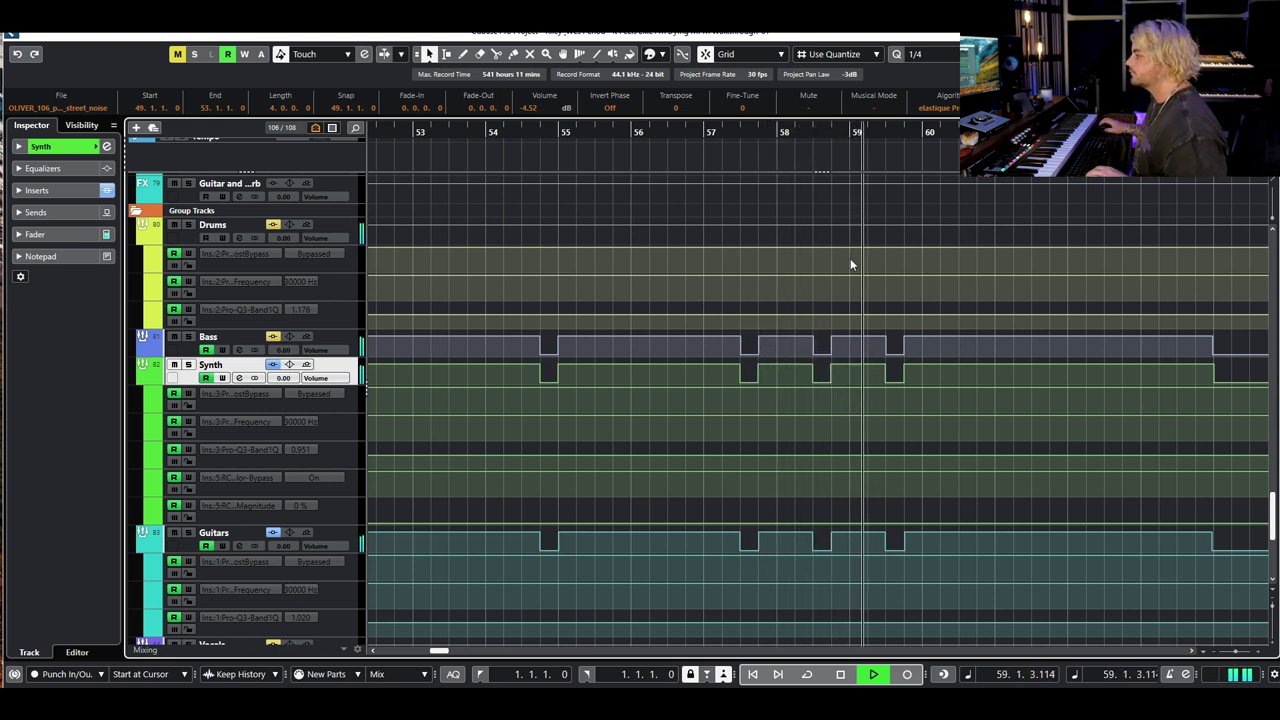
key(space)
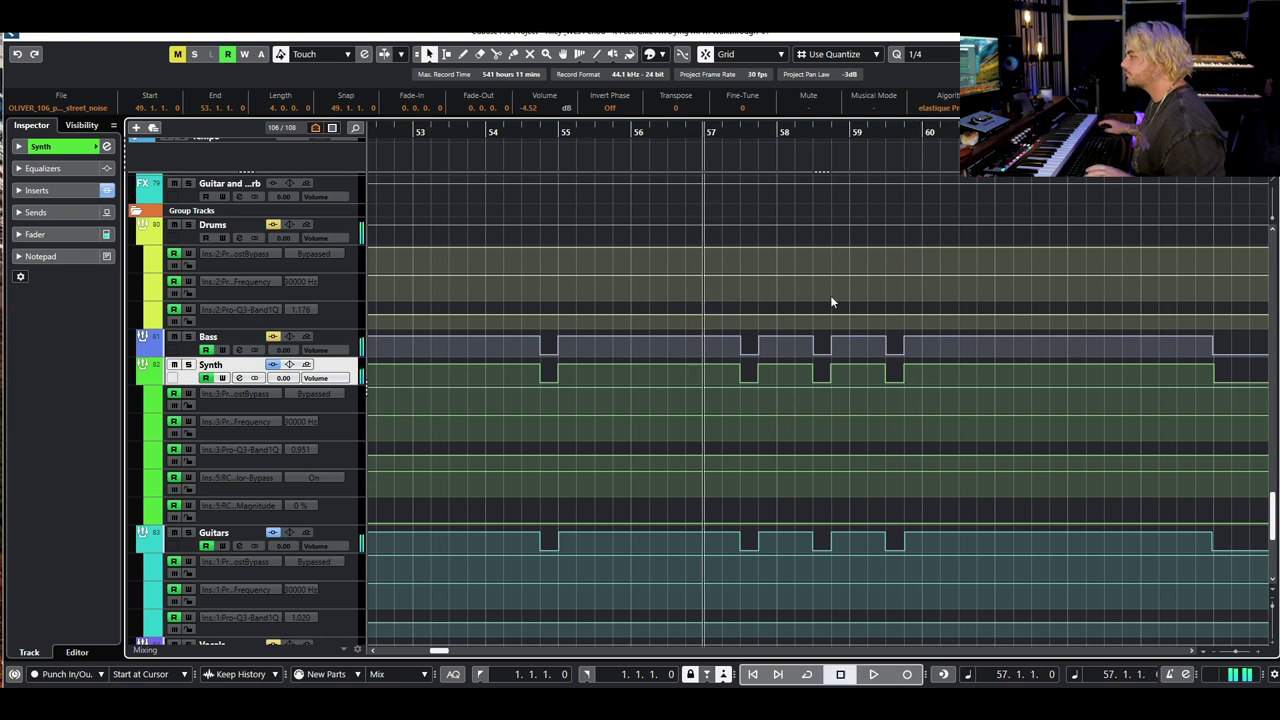
Locate the FX folder's tracks and select the Rise and Hit swells at bars 25 and 29
scroll(831, 301, down, 3)
scroll(854, 331, up, 6)
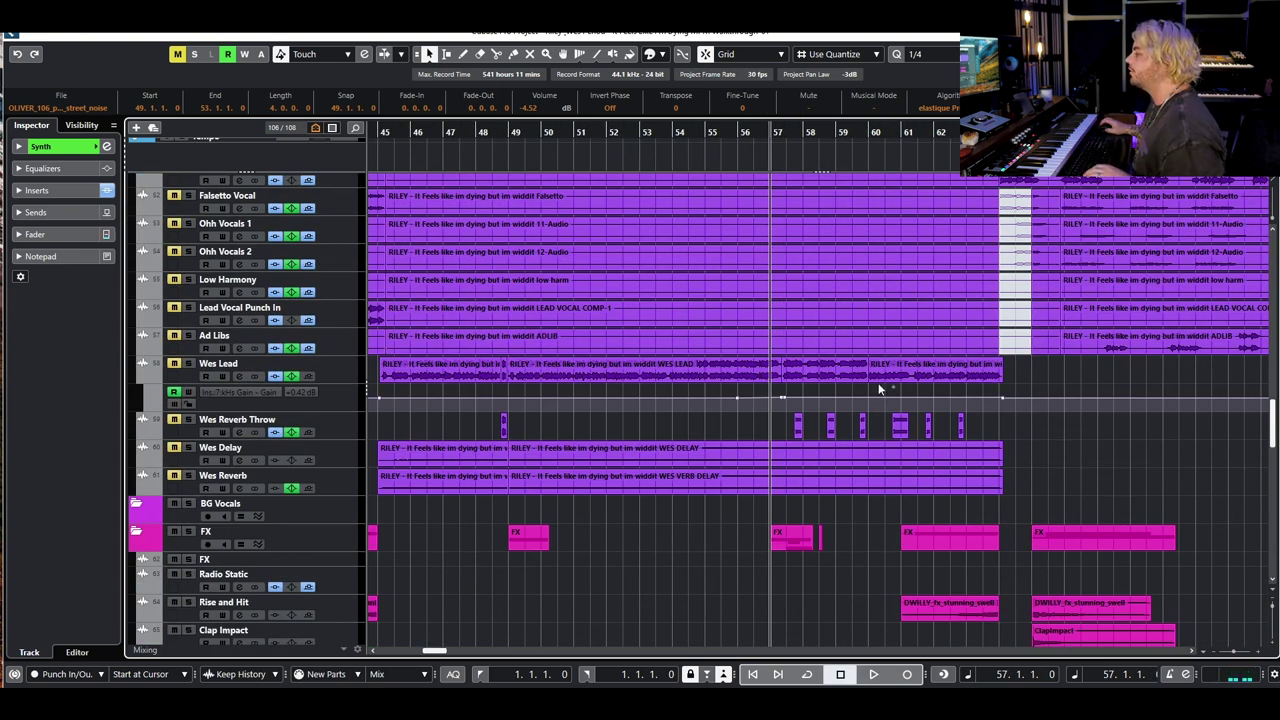
scroll(881, 358, up, 4)
scroll(881, 358, down, 6)
scroll(891, 372, down, 5)
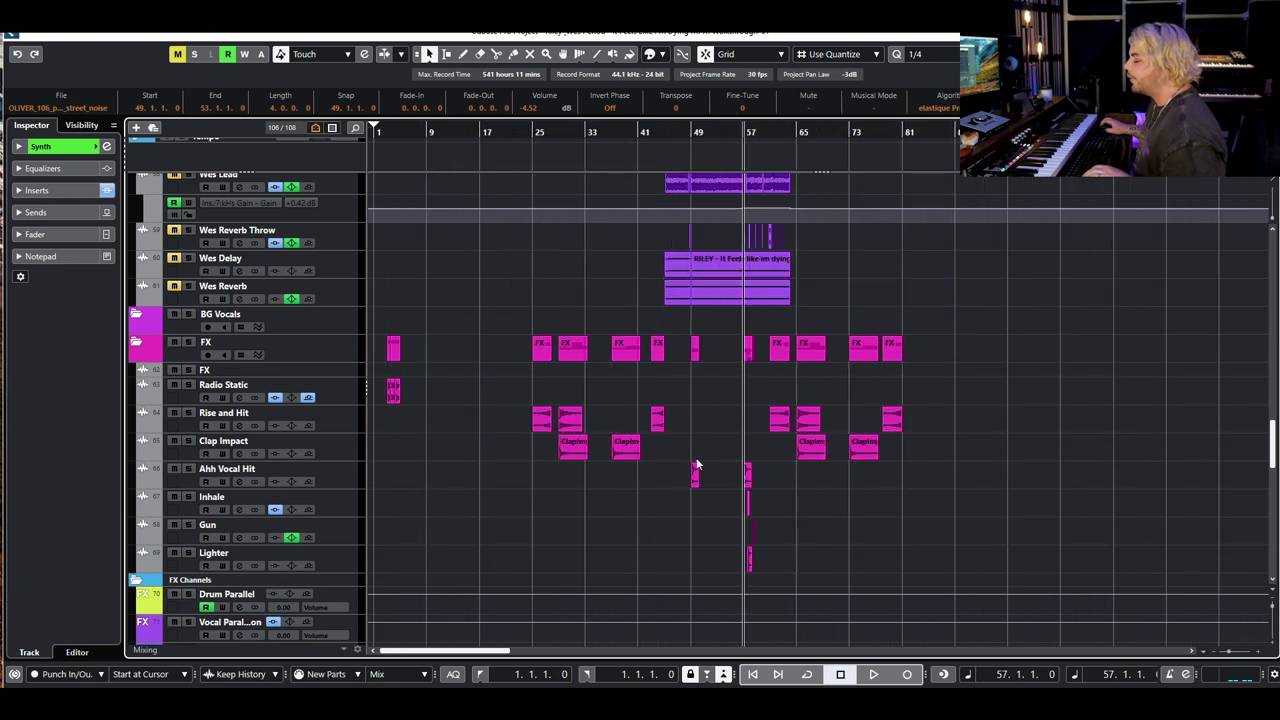
scroll(697, 448, up, 3)
scroll(697, 448, left, 3)
scroll(670, 423, down, 1)
drag(641, 429, 752, 417)
Examine the Clap Impact, Ahh Vocal Hit, Inhale, Gun and Lighter clips in the FX folder between bars 25 and 65
scroll(750, 464, up, 2)
scroll(919, 457, right, 1)
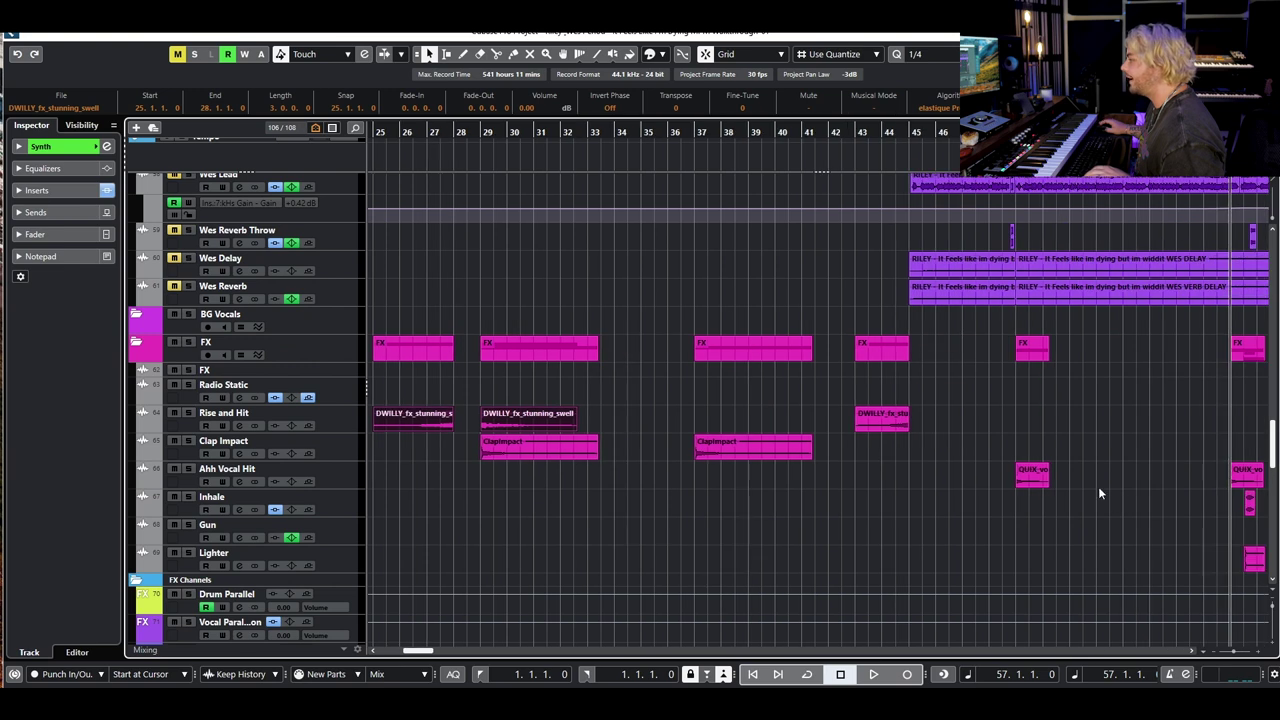
scroll(1090, 486, down, 1)
scroll(1014, 484, right, 1)
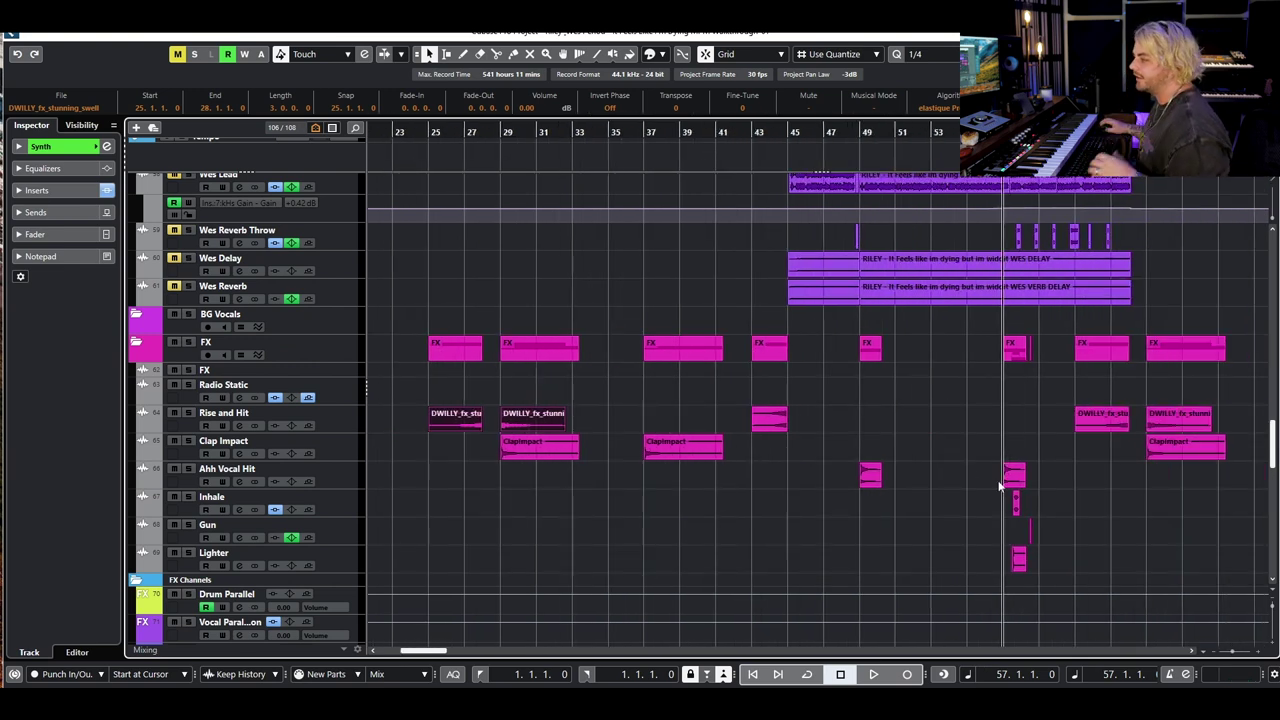
scroll(991, 480, down, 3)
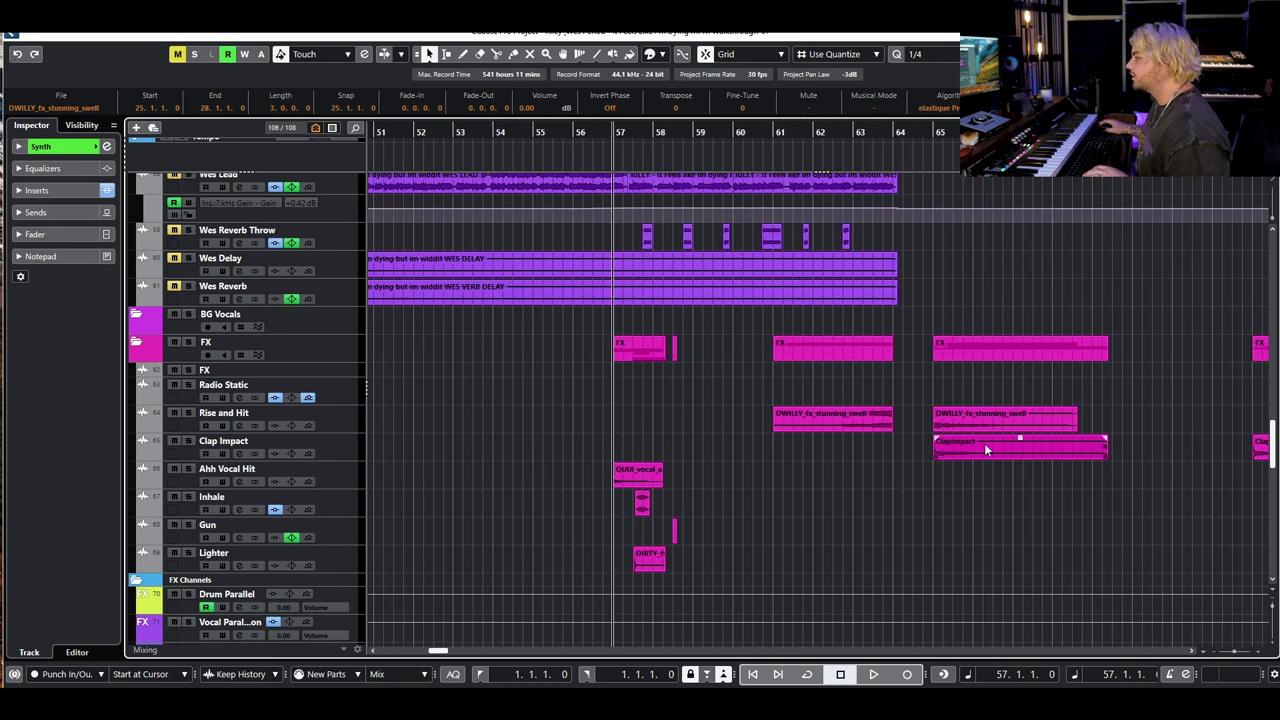
Unmute the LEAD Vocals folder track and bring its verse and chorus vocal tracks into view
scroll(984, 443, up, 1)
scroll(980, 472, up, 10)
scroll(975, 476, up, 5)
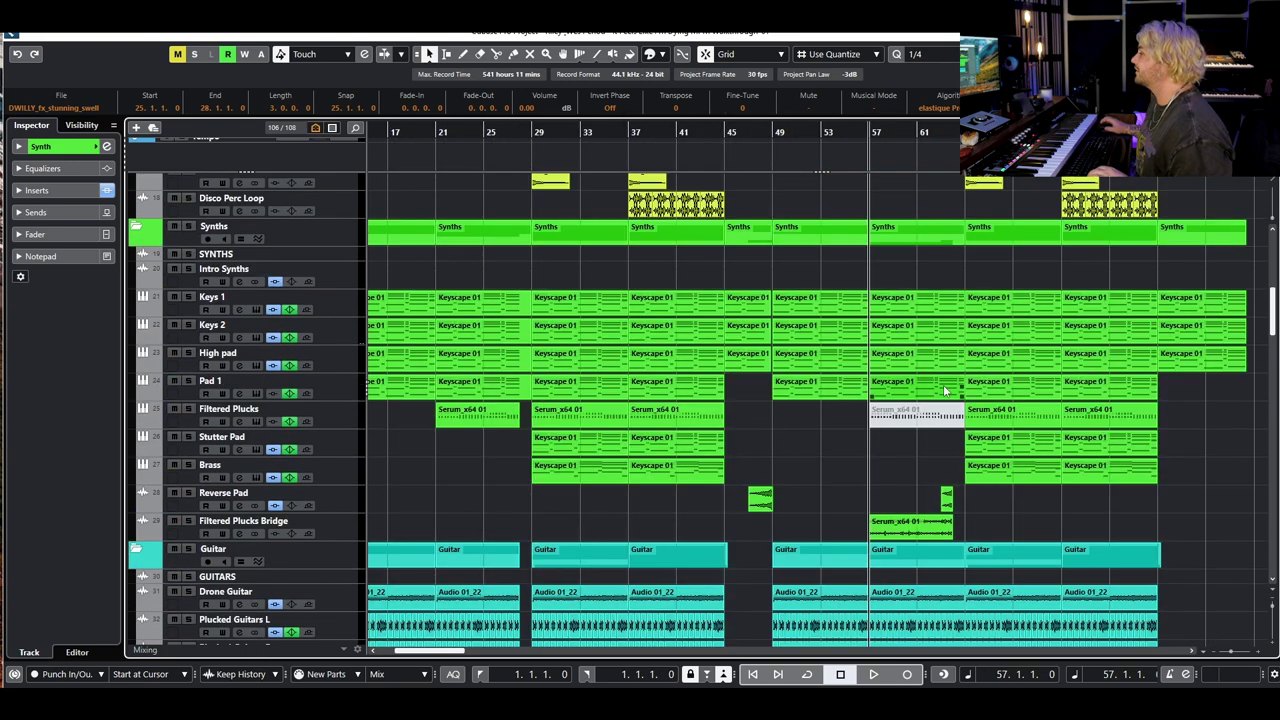
scroll(944, 391, up, 7)
scroll(837, 354, left, 1)
scroll(857, 377, down, 4)
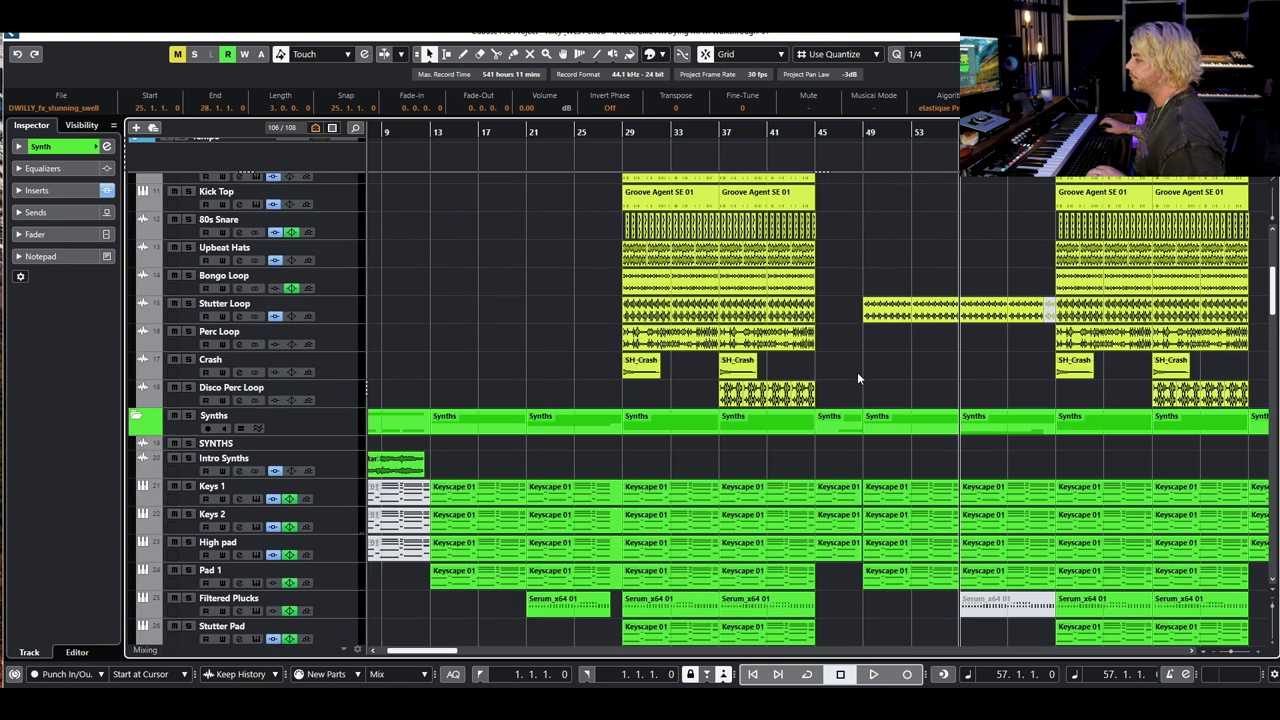
scroll(857, 378, down, 10)
click(175, 213)
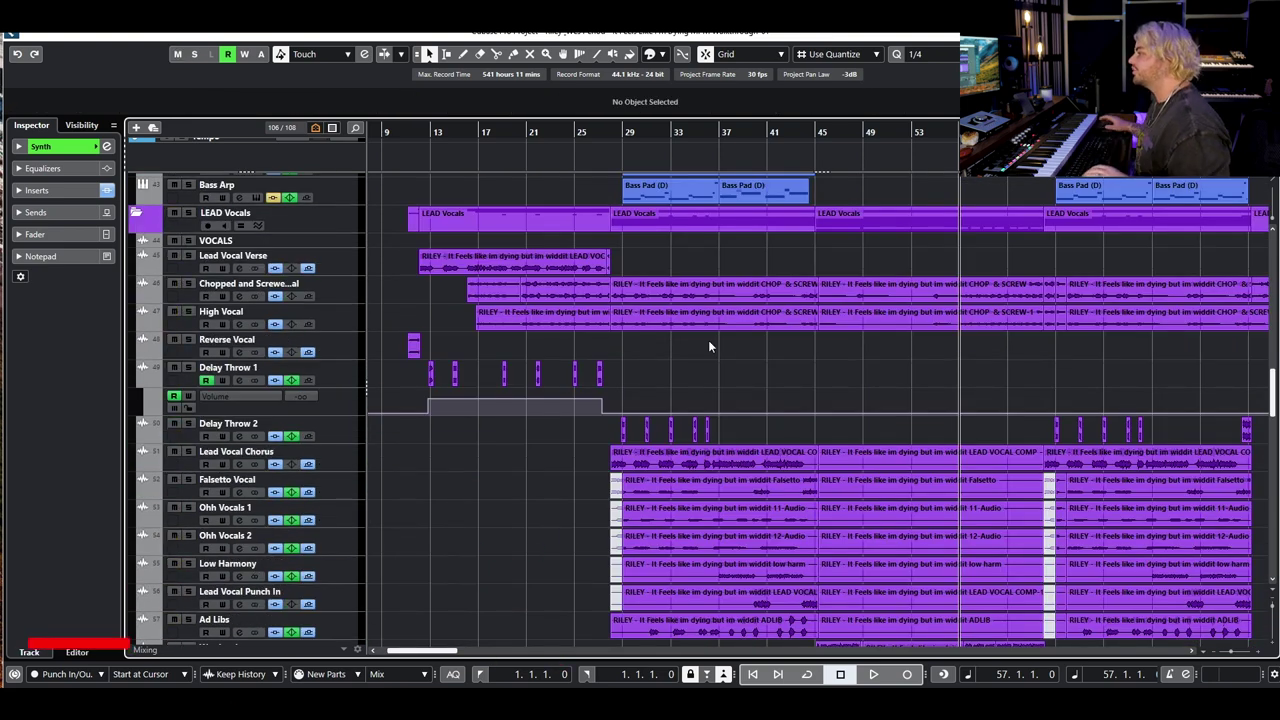
scroll(708, 341, down, 3)
scroll(700, 347, up, 3)
scroll(700, 349, left, 4)
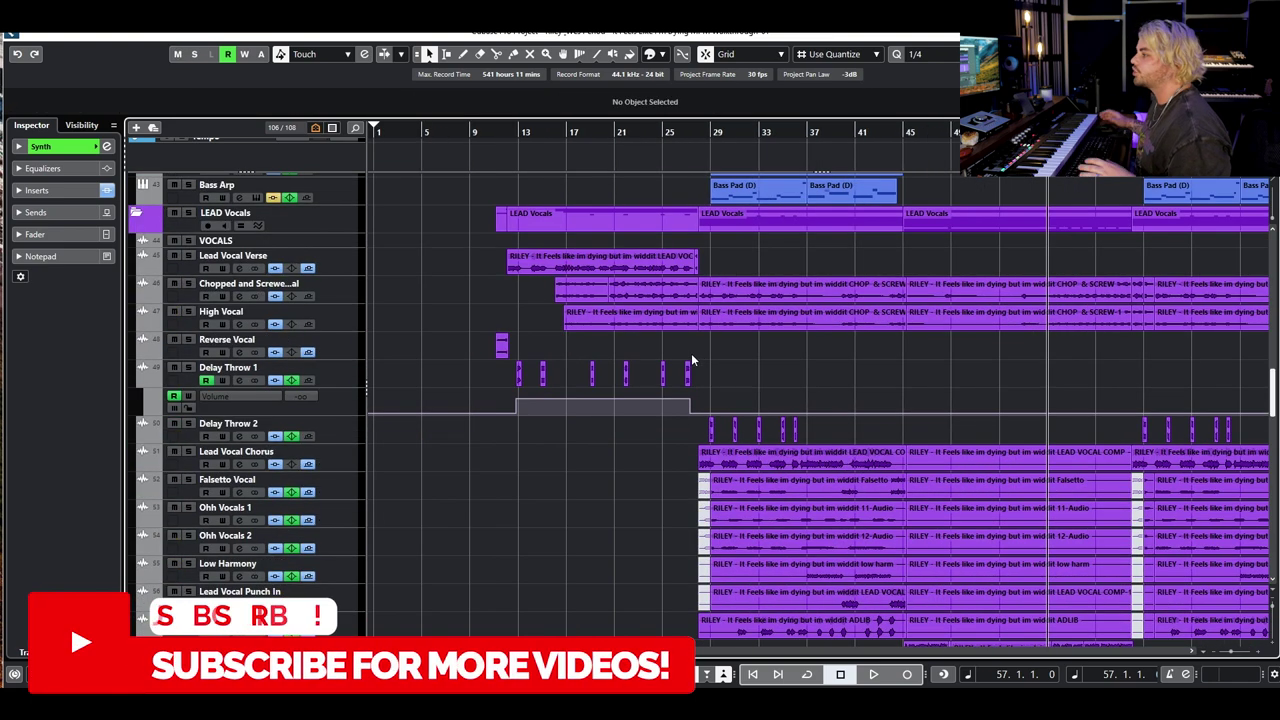
Audition the Reverse Vocal clip from bar 11.3 and stop playback
drag(503, 130, 536, 336)
click(334, 349)
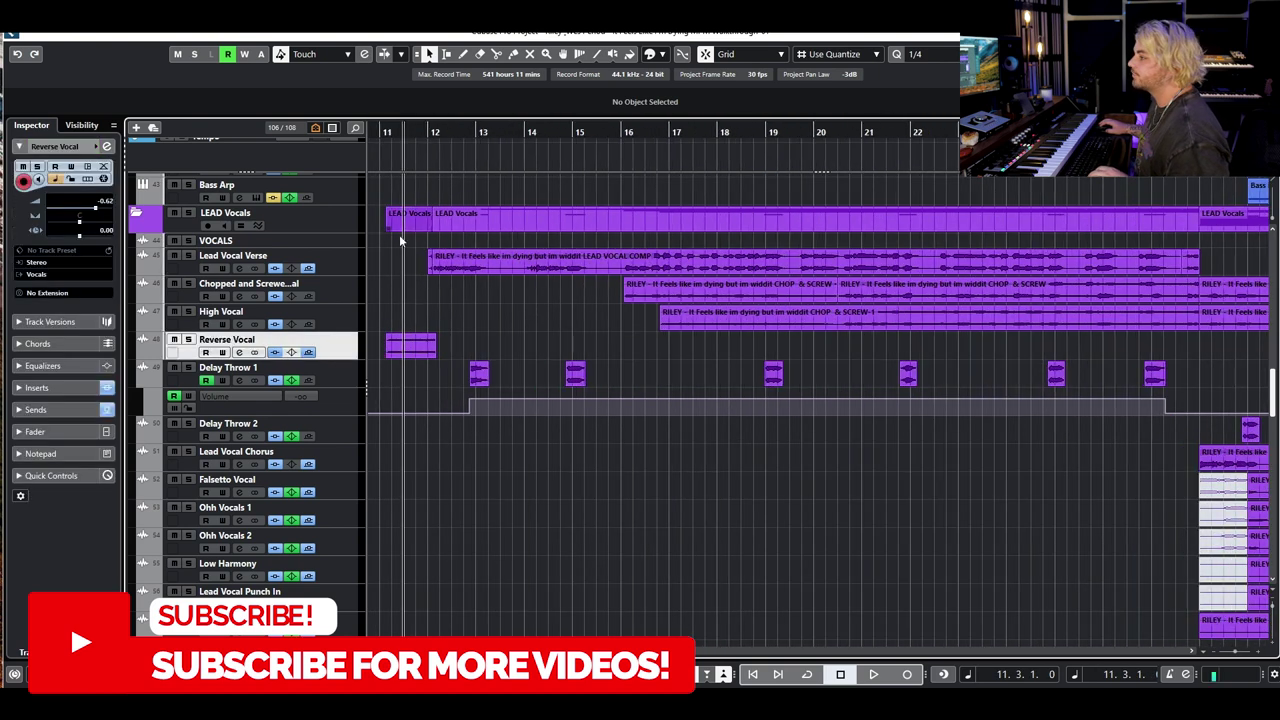
scroll(478, 156, left, 2)
scroll(580, 293, down, 4)
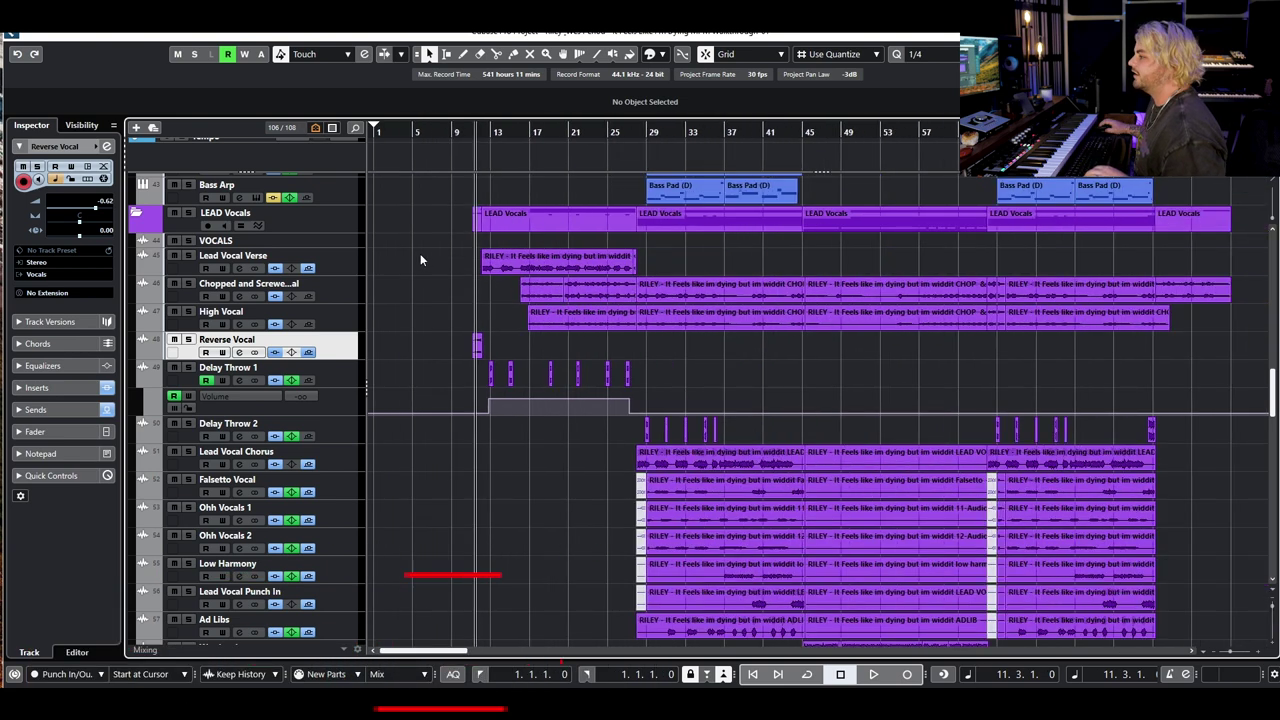
Select the Lead Vocal Verse clip, then the first Lead Vocal Chorus clip to compare where the two sections sit
drag(632, 258, 500, 262)
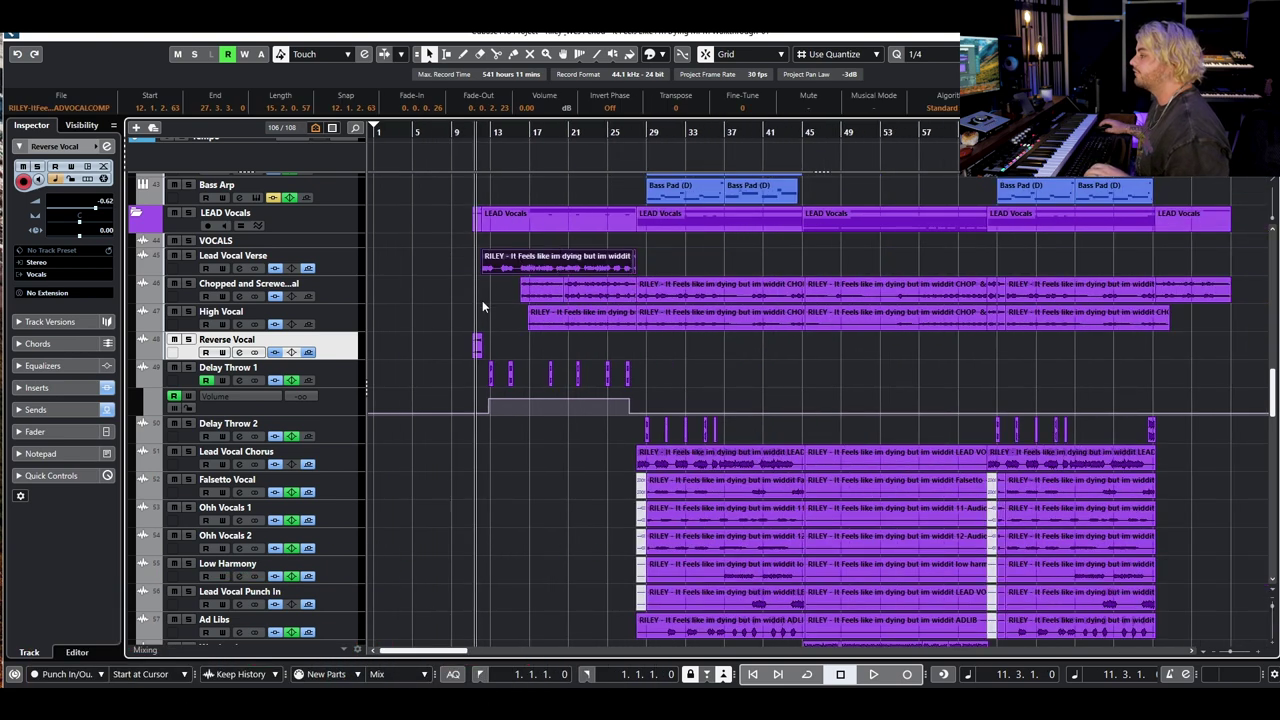
scroll(600, 290, down, 4)
click(638, 266)
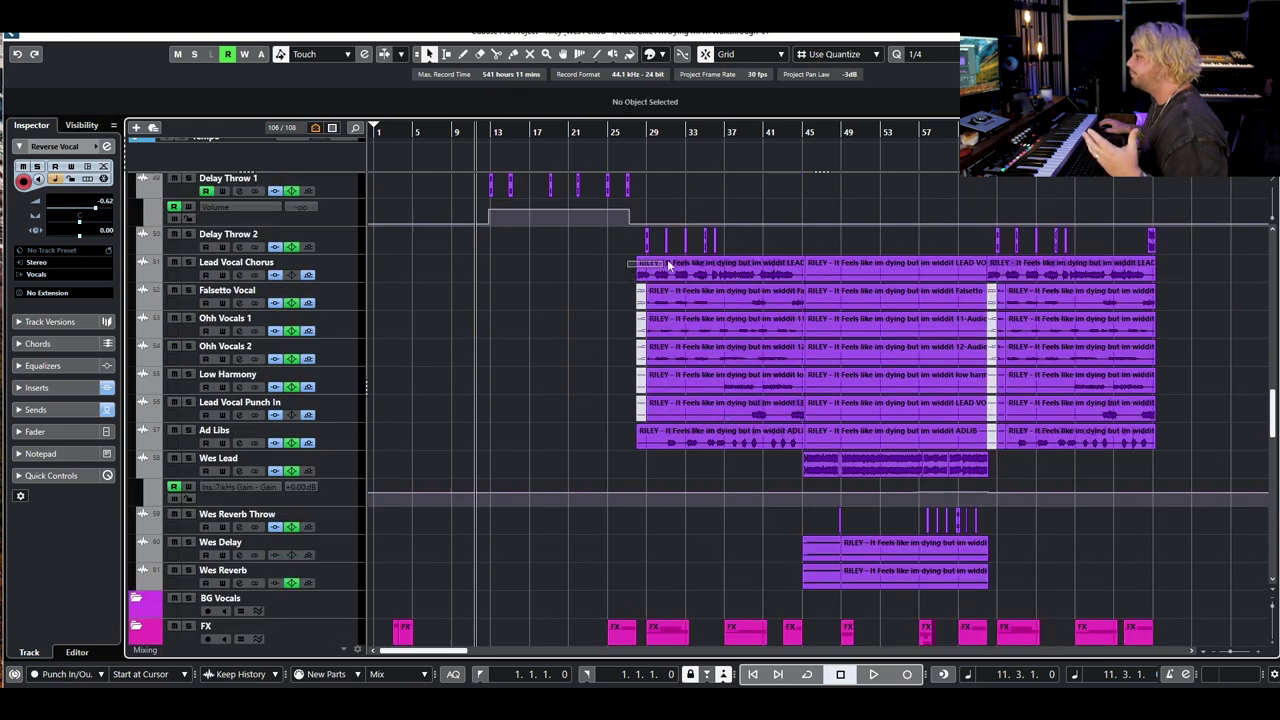
drag(729, 277, 729, 278)
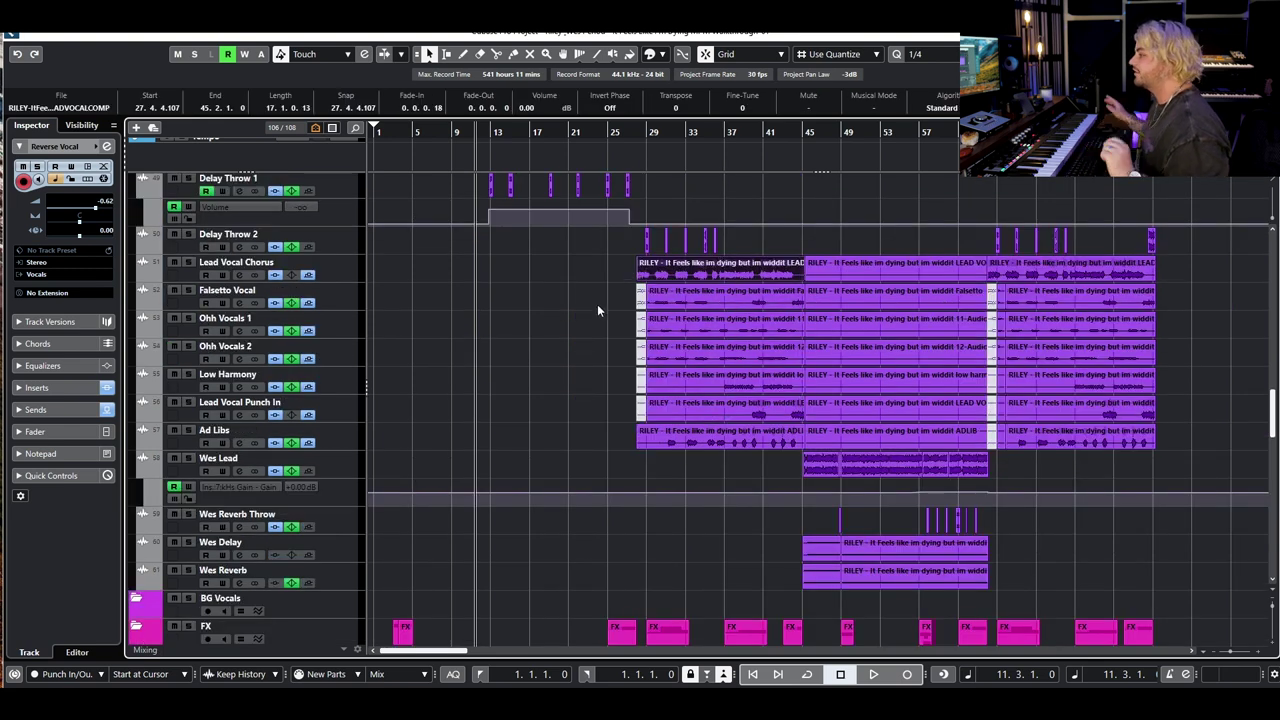
Audition the first verse's vocals from bar 11.3 and stop playback
scroll(590, 305, up, 6)
ctrl+scroll(480, 385, up, 5)
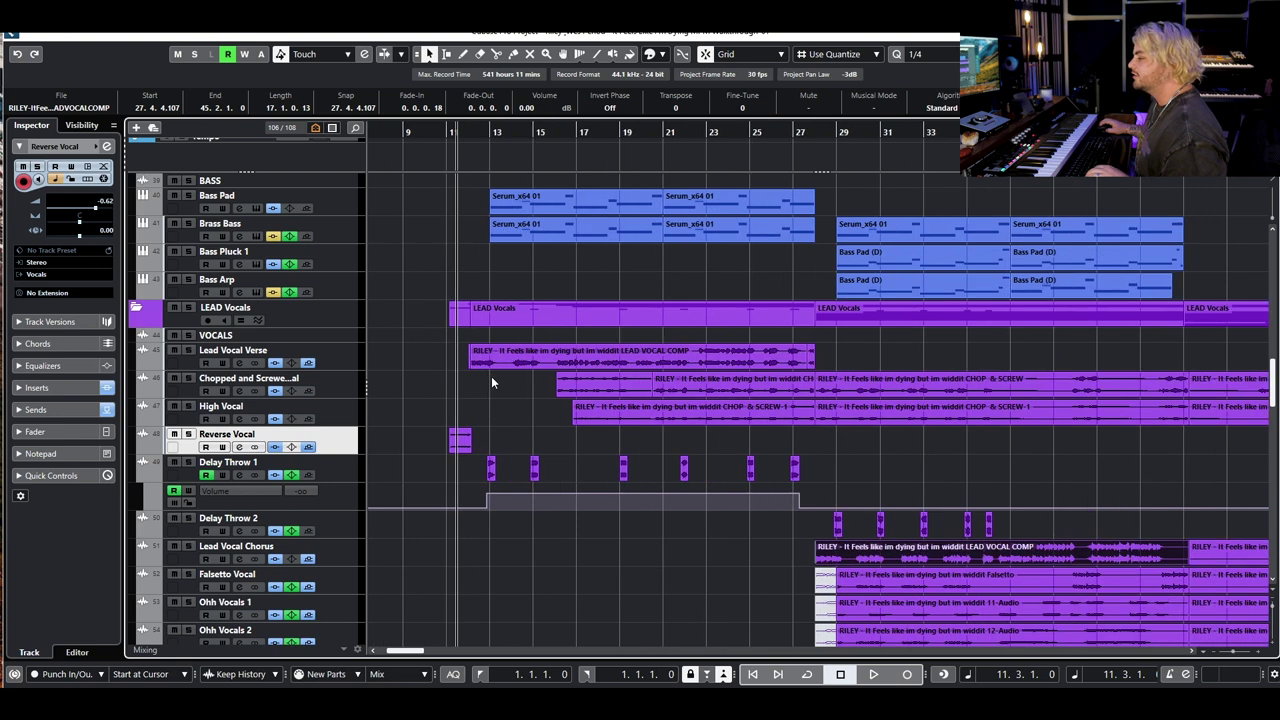
ctrl+scroll(512, 384, down, 3)
key(space)
ctrl+scroll(506, 394, up, 4)
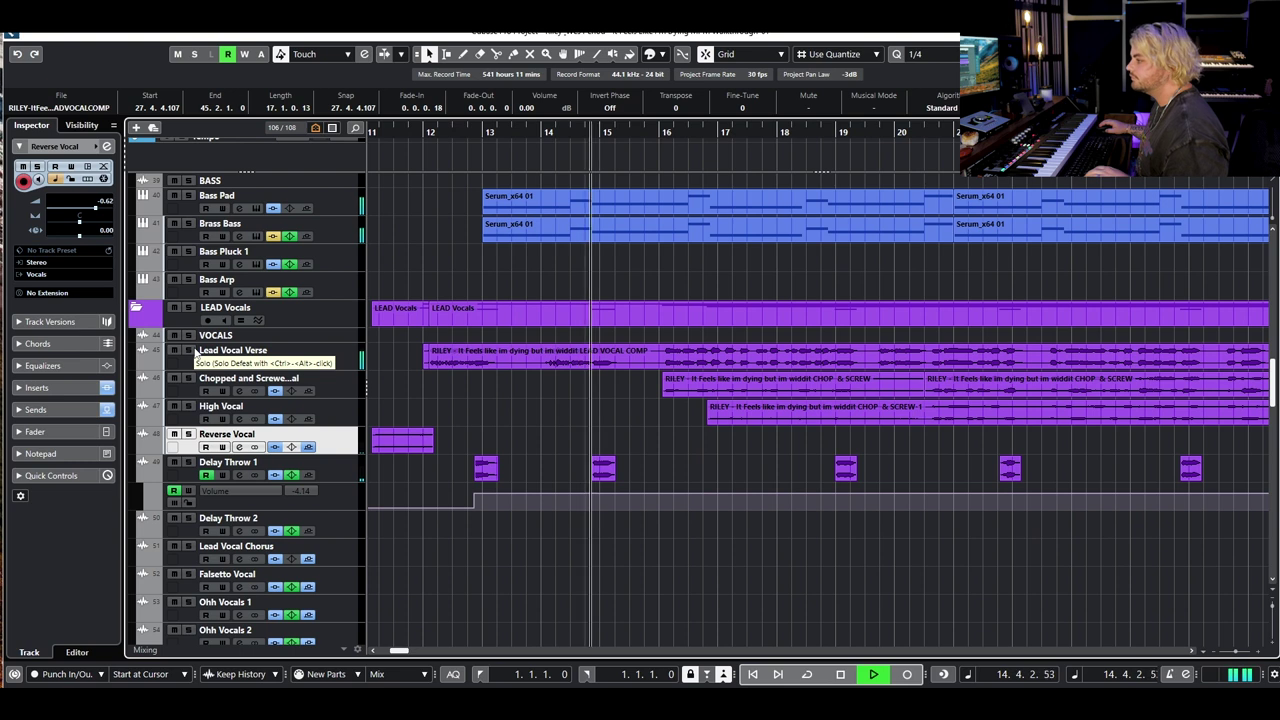
scroll(489, 457, down, 3)
key(space)
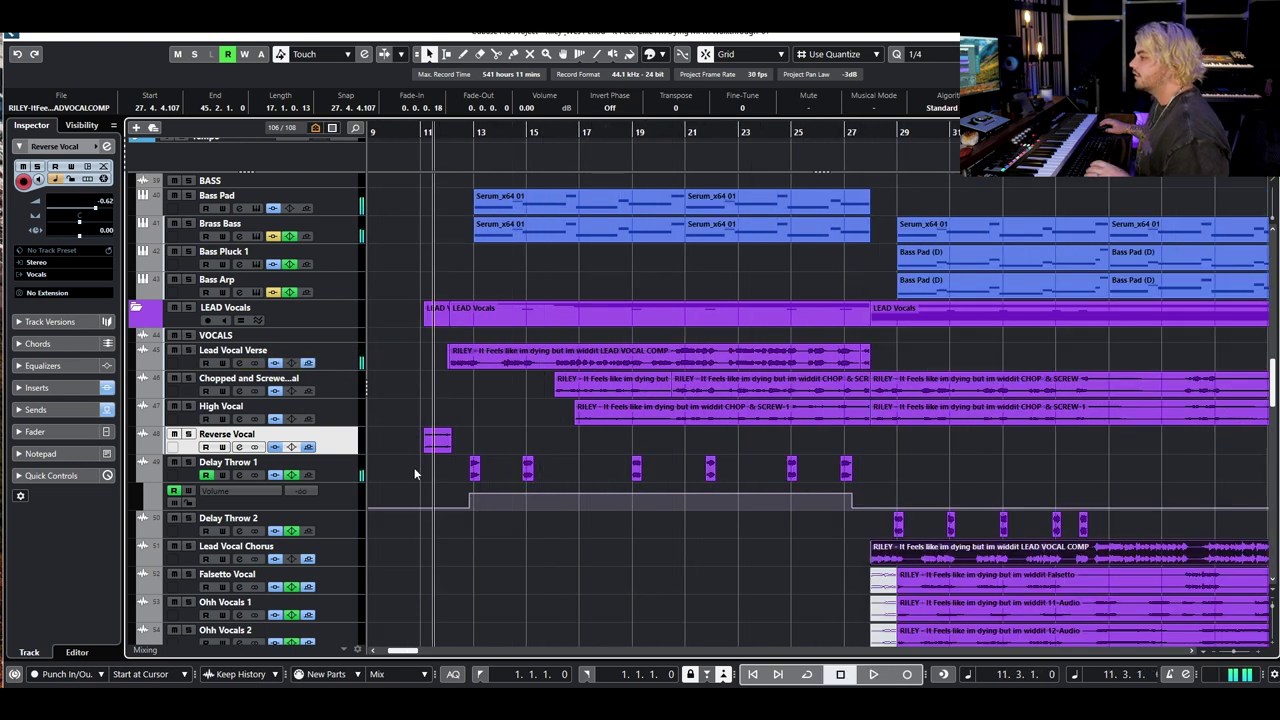
Solo Delay Throw 1, inspect its insert chain and the Repeater delay settings, and close both windows
click(474, 468)
click(237, 475)
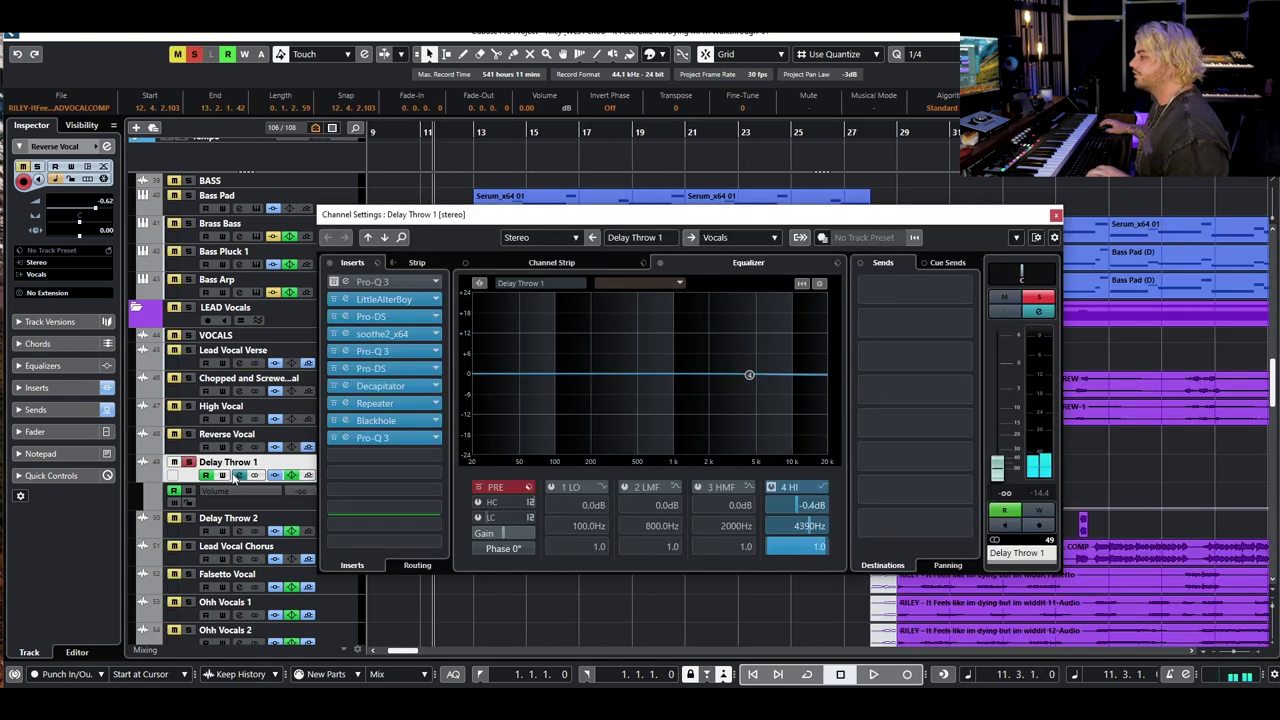
drag(527, 220, 598, 312)
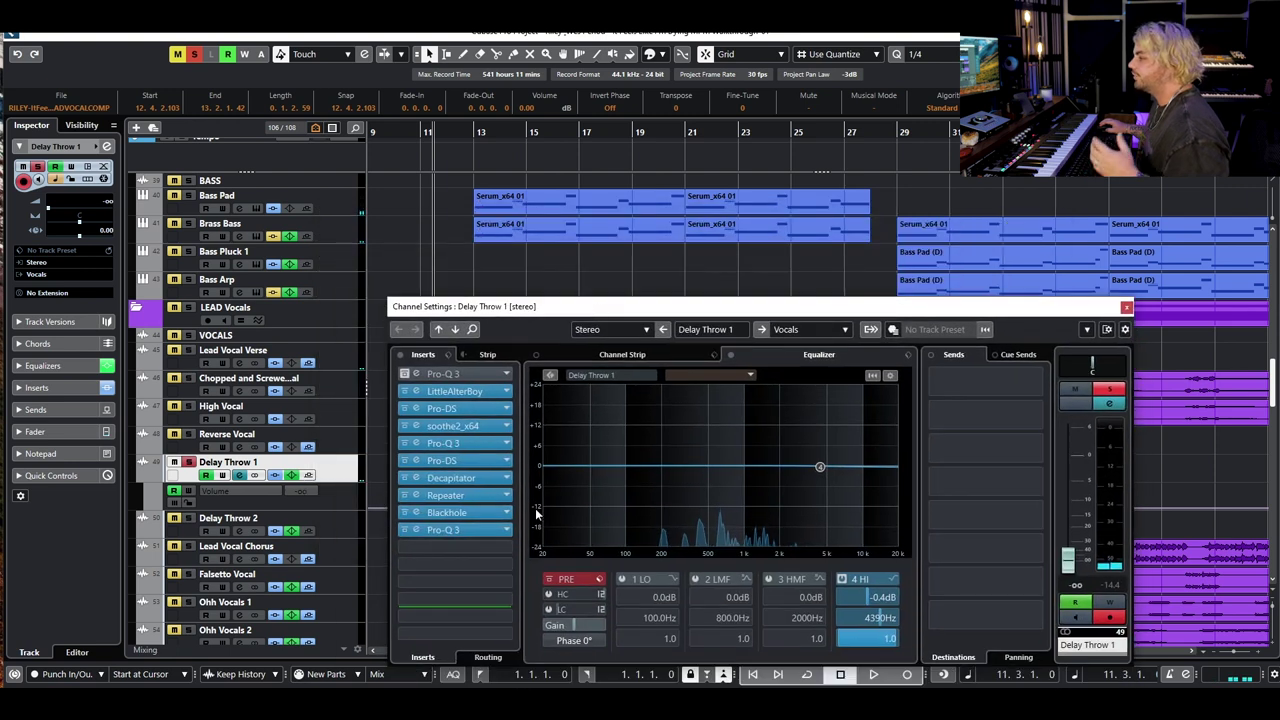
click(462, 497)
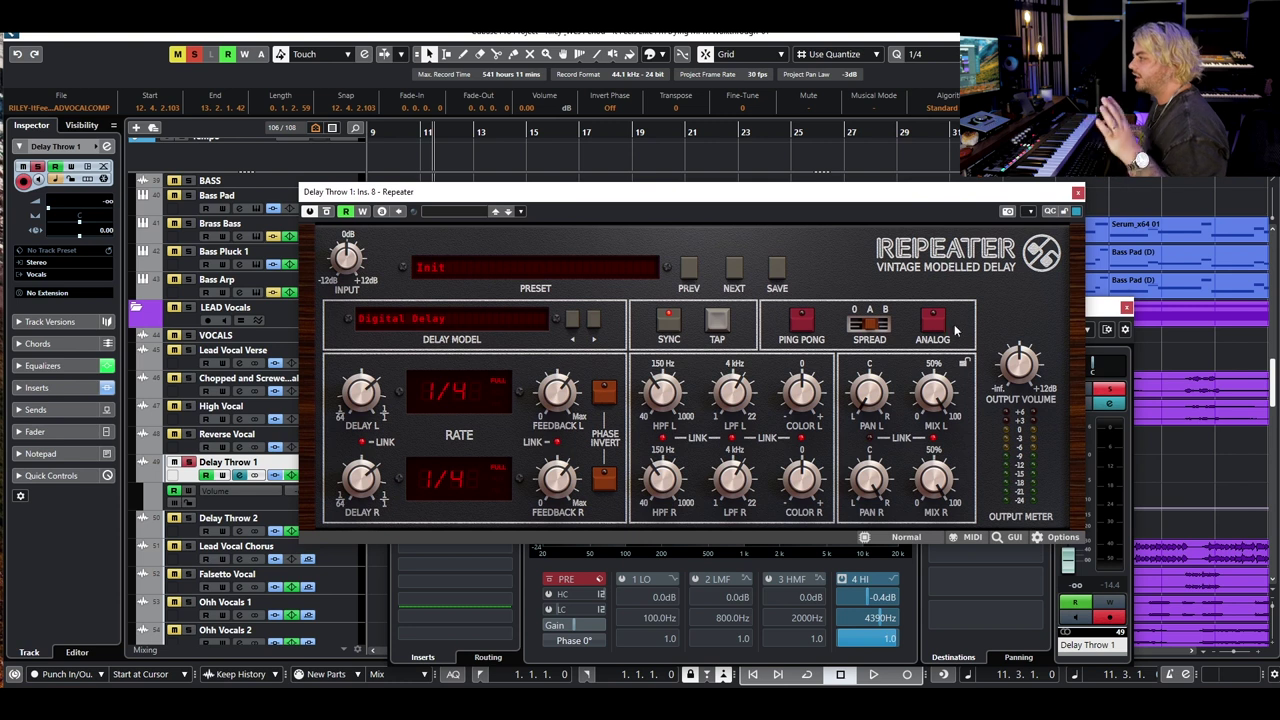
click(1078, 193)
click(1126, 309)
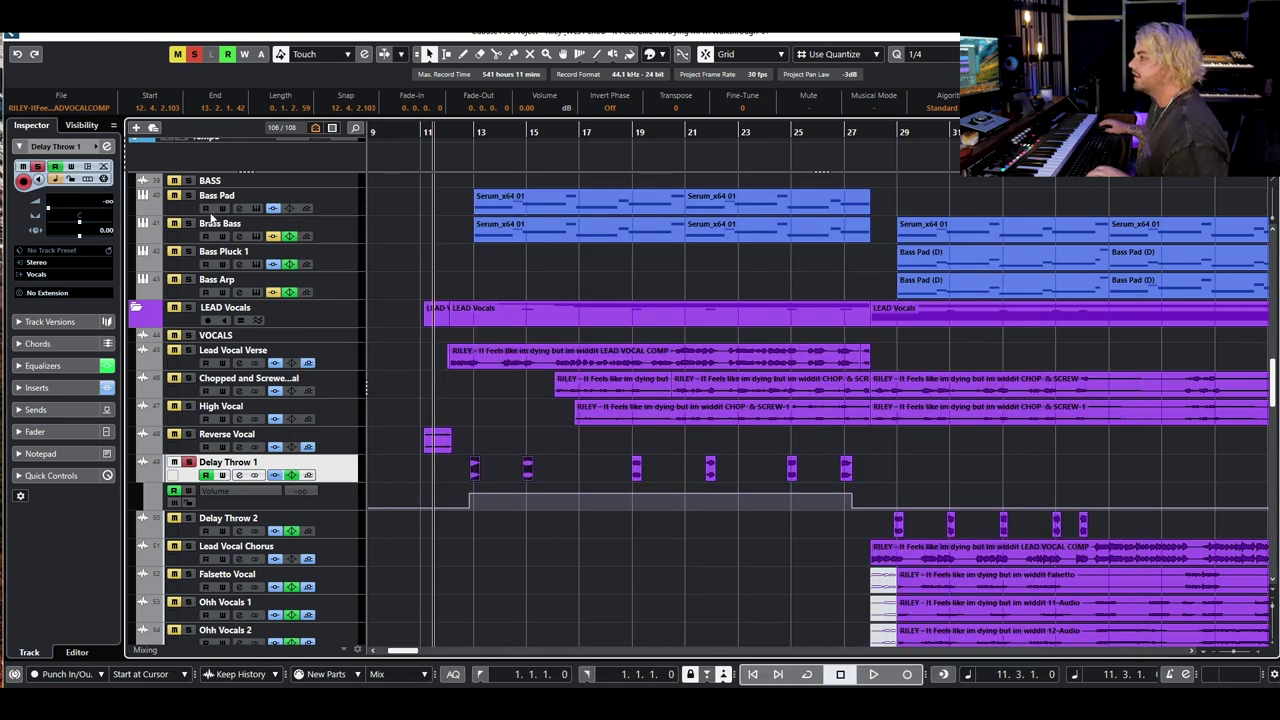
Solo Lead Vocal Verse and audition it from bar 12 with all its inserts and sends bypassed
click(187, 351)
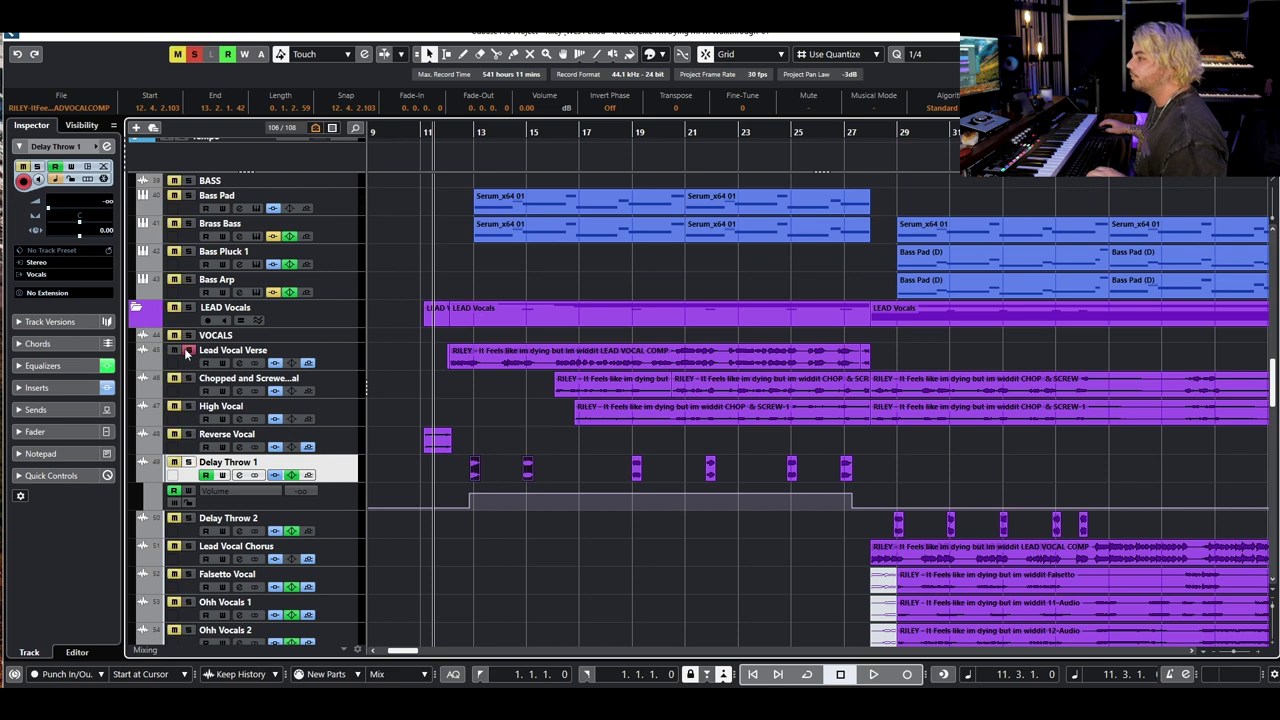
click(239, 363)
click(400, 356)
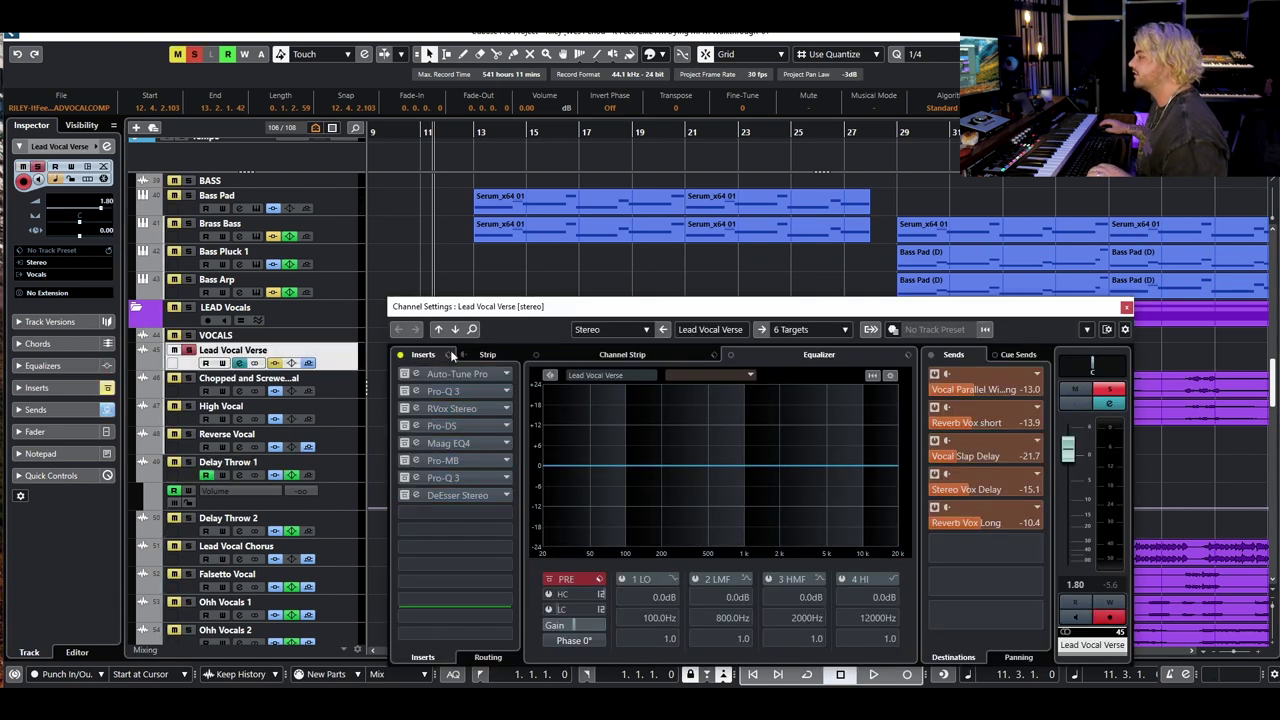
click(931, 355)
drag(909, 306, 923, 443)
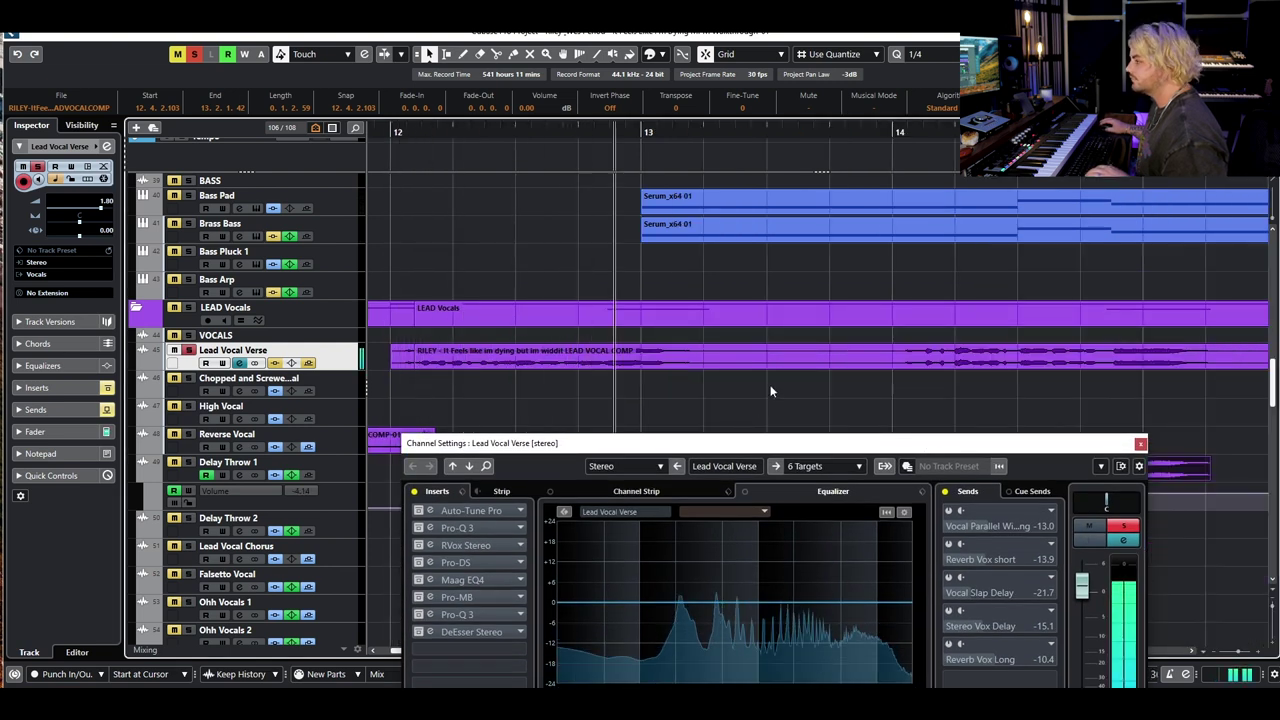
Reactivate the Lead Vocal Verse inserts and audition the processed vocal from bar 12 with the sends still bypassed
click(415, 492)
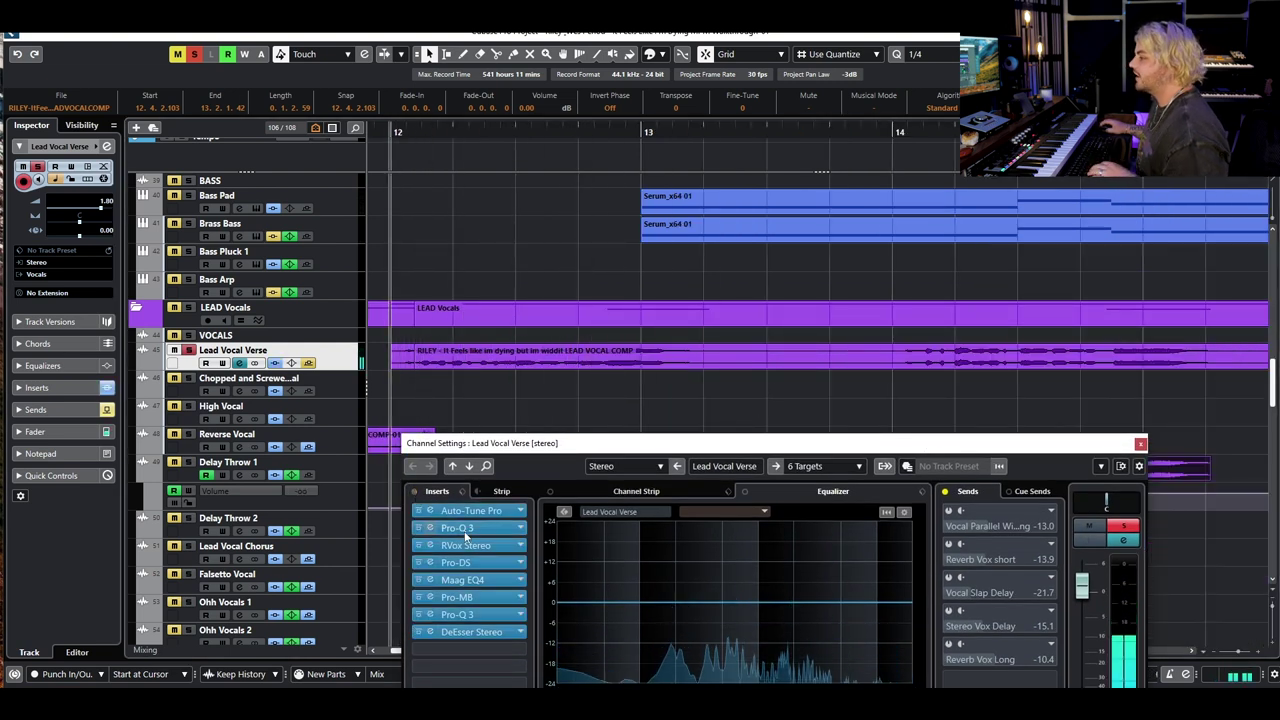
scroll(592, 390, down, 3)
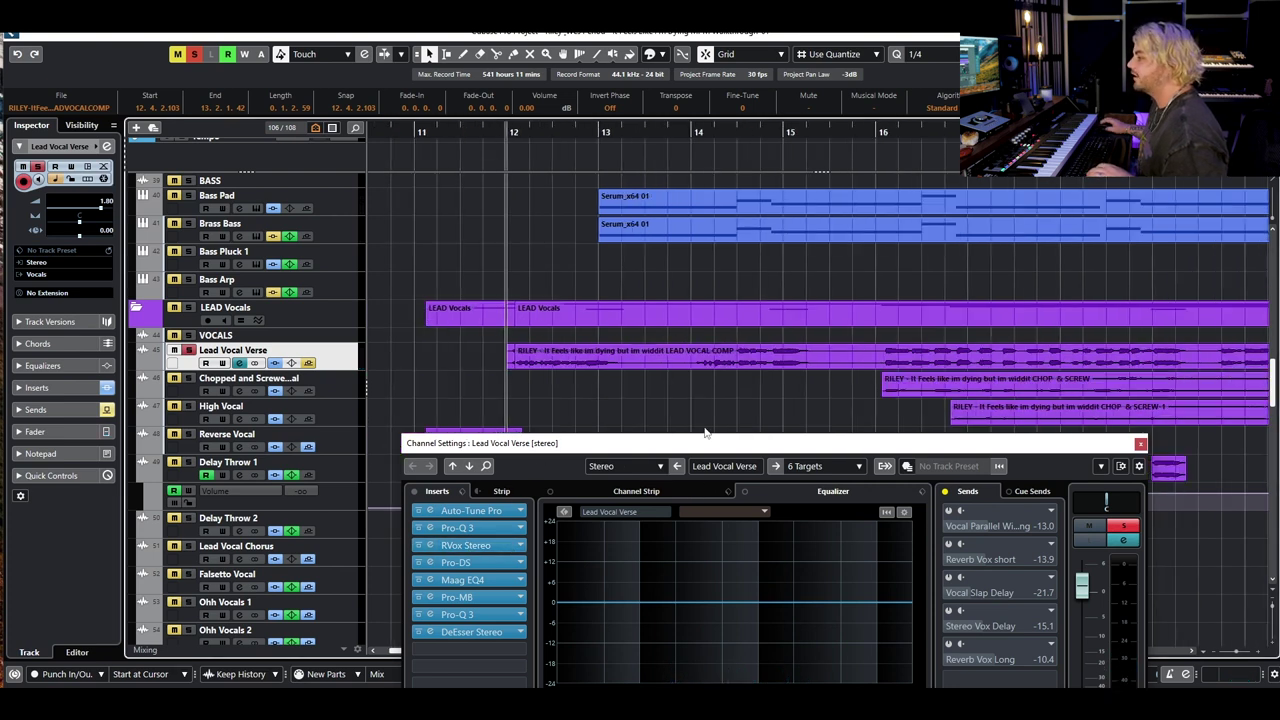
key(space)
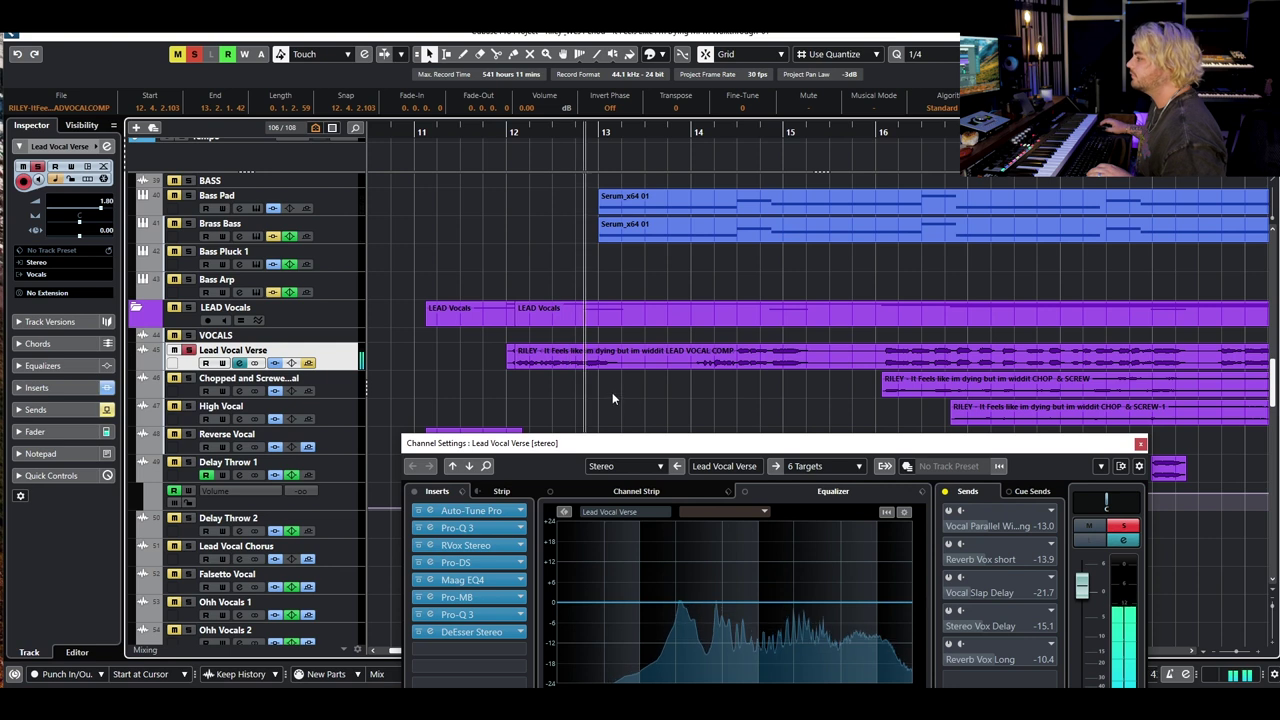
key(space)
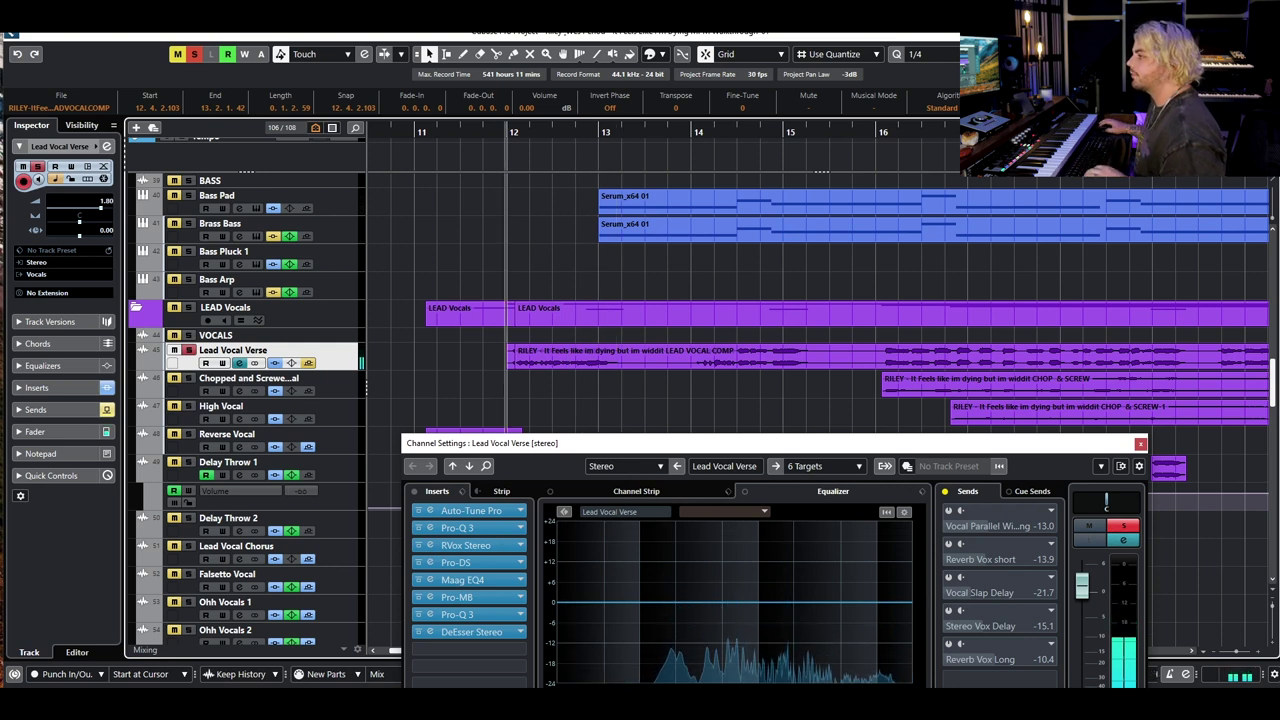
Reactivate the Lead Vocal Verse sends, review the parallel, reverb and delay sends, close the channel settings and clear the solo
click(945, 492)
drag(937, 445, 812, 241)
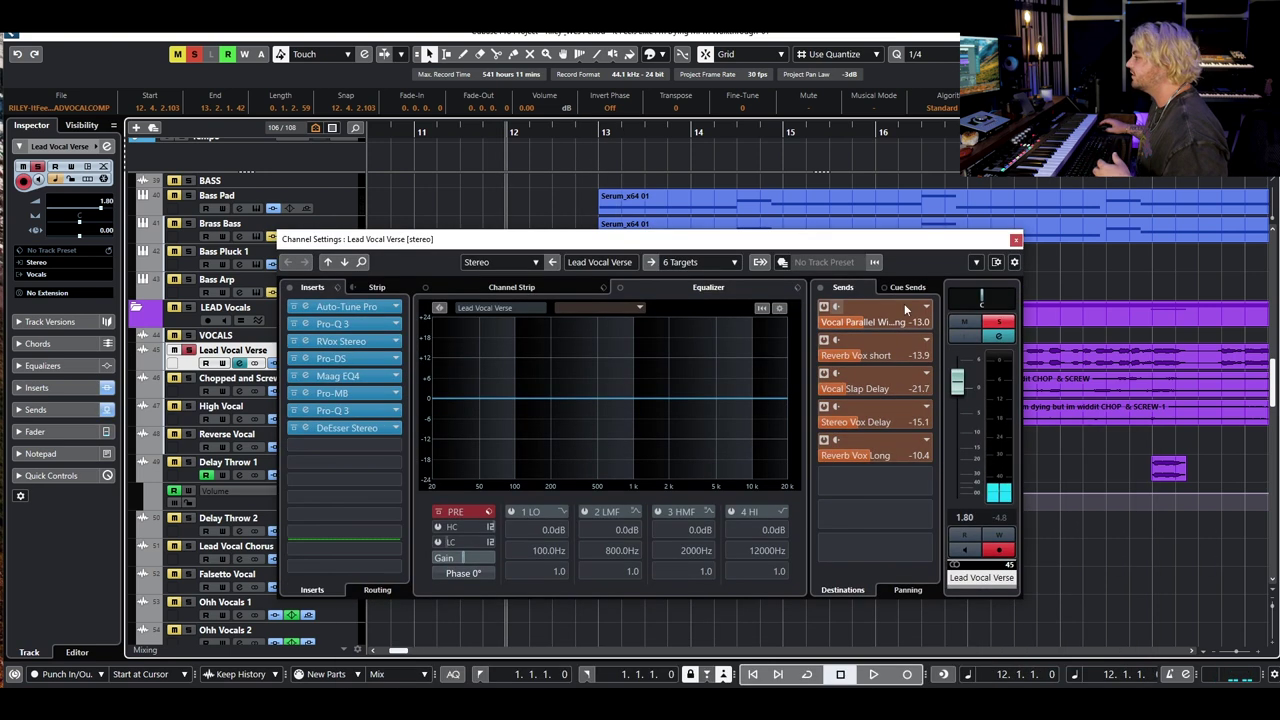
click(1015, 240)
scroll(790, 330, down, 3)
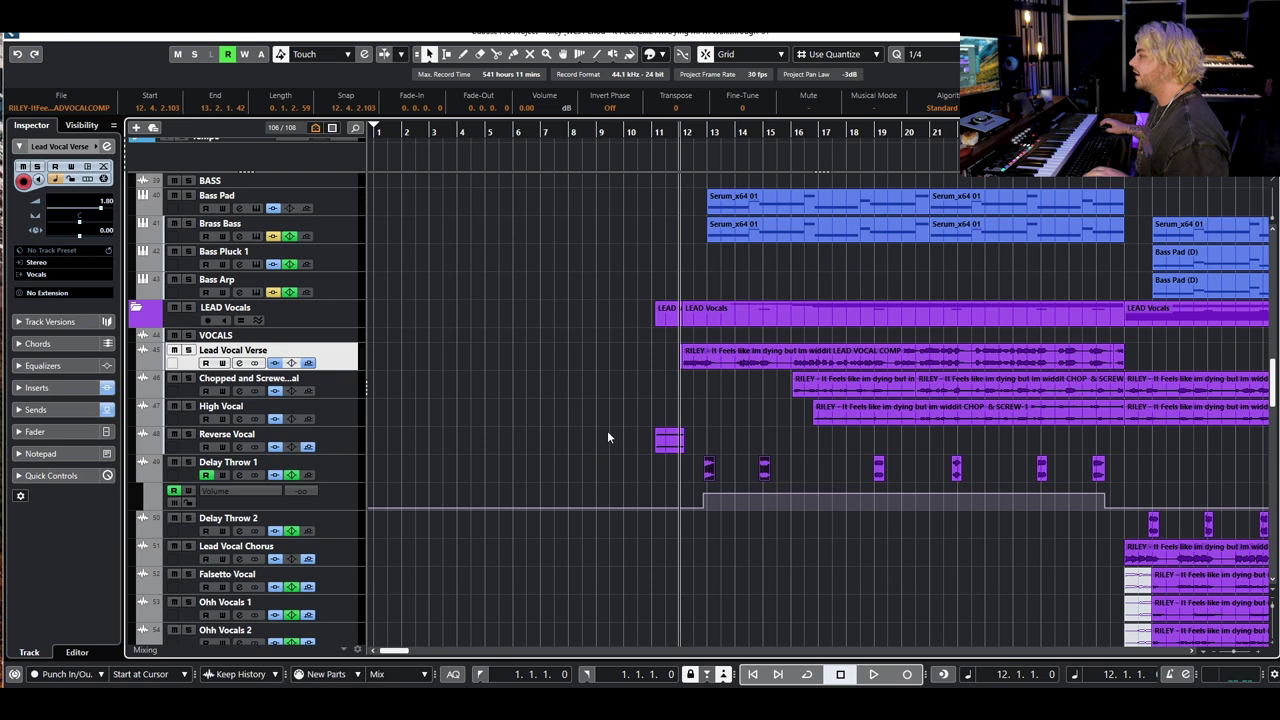
Solo the chopped and screwed vocal track and audition it from bar 16
scroll(609, 445, up, 2)
click(189, 378)
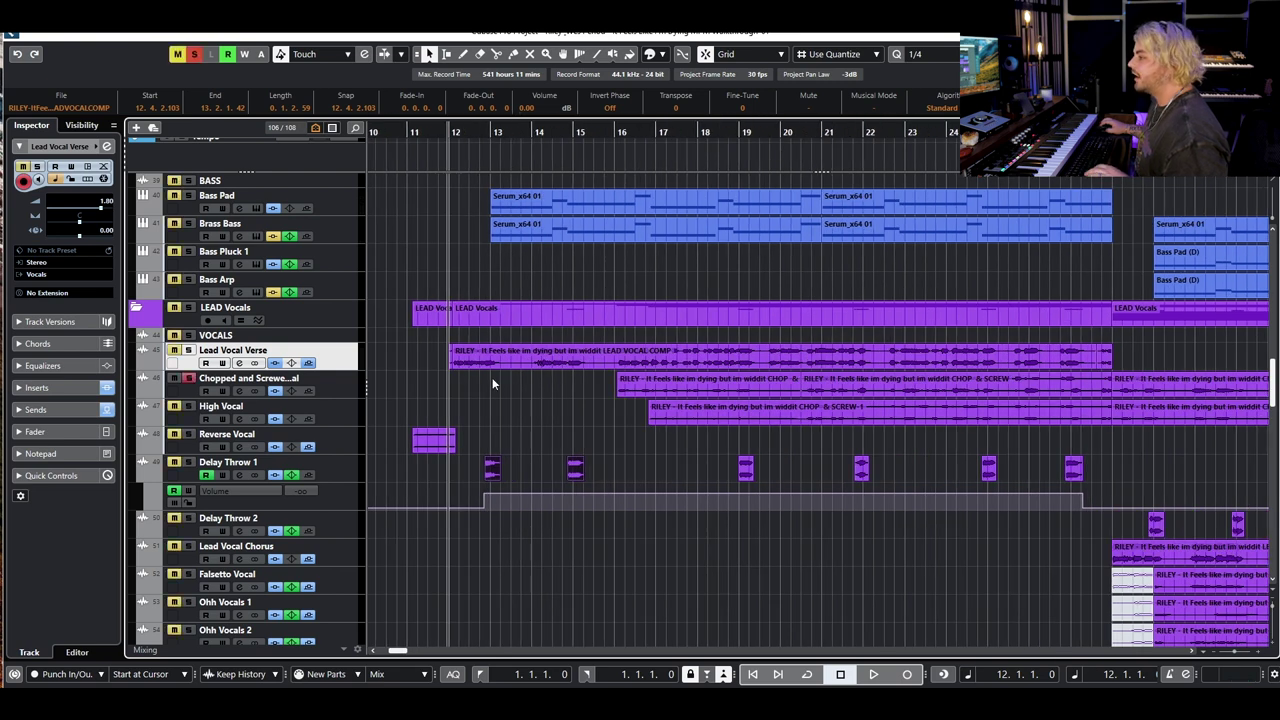
scroll(804, 403, up, 3)
click(517, 134)
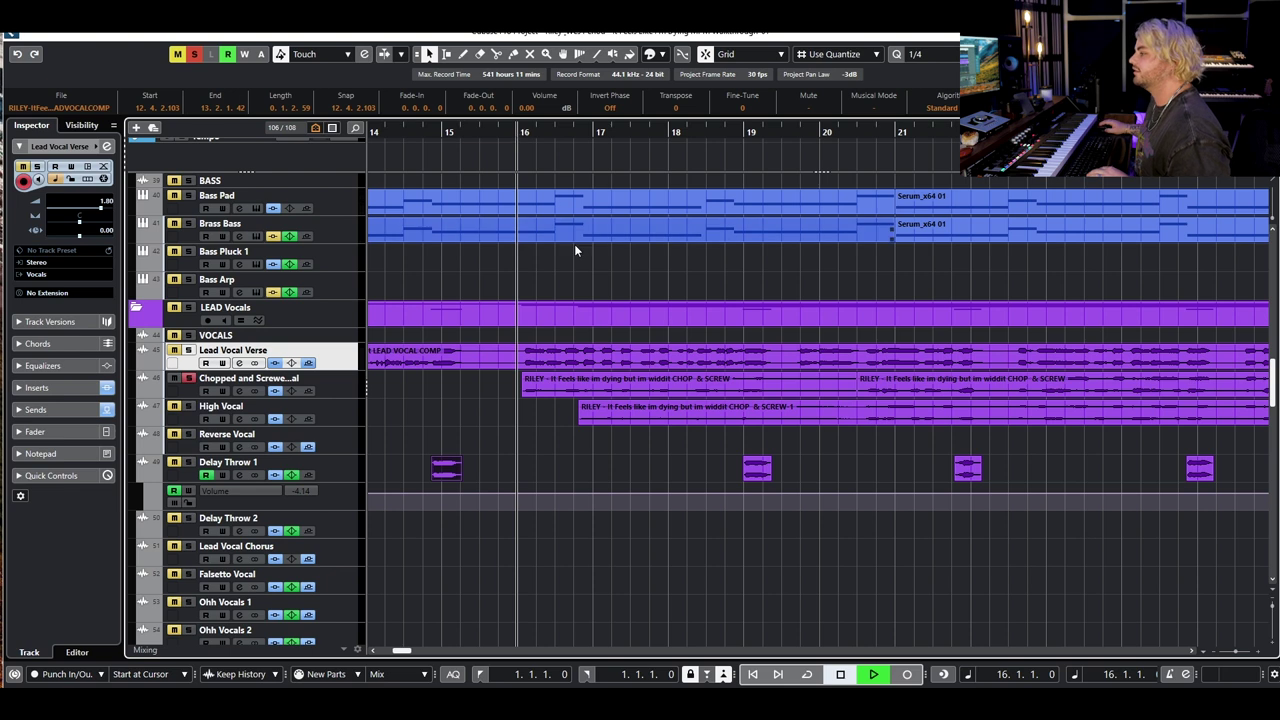
key(space)
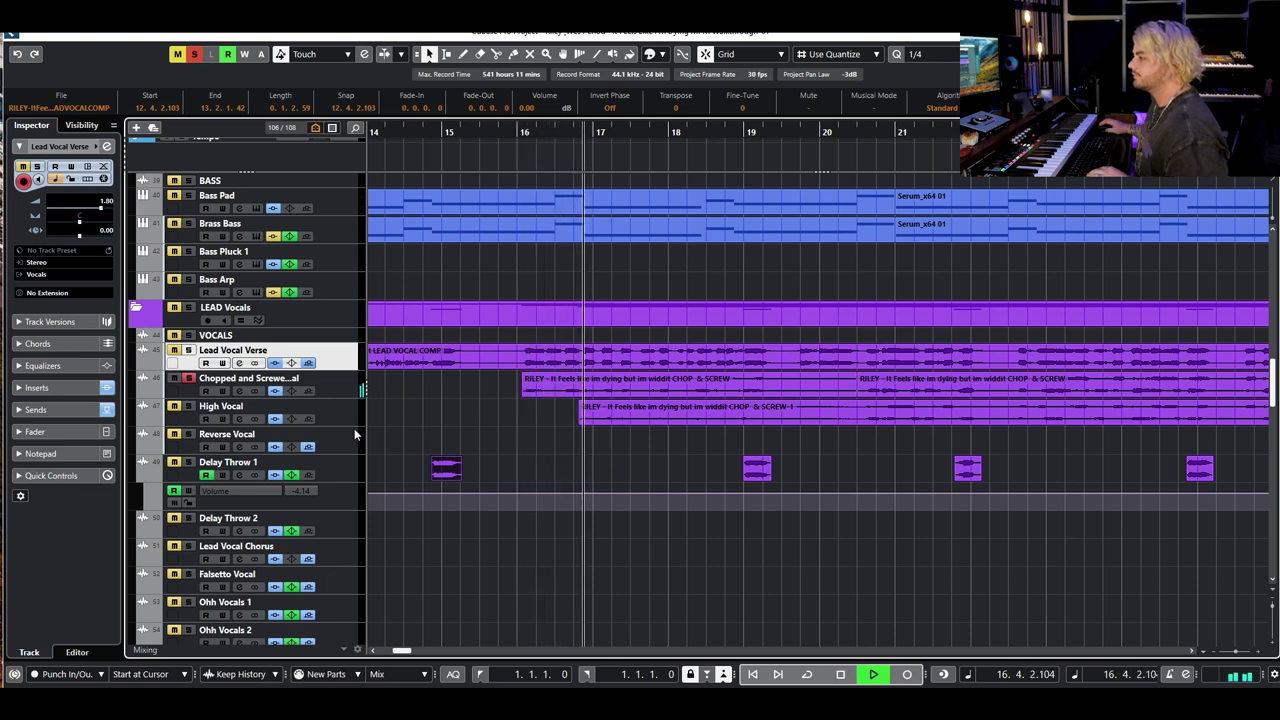
click(239, 391)
click(240, 396)
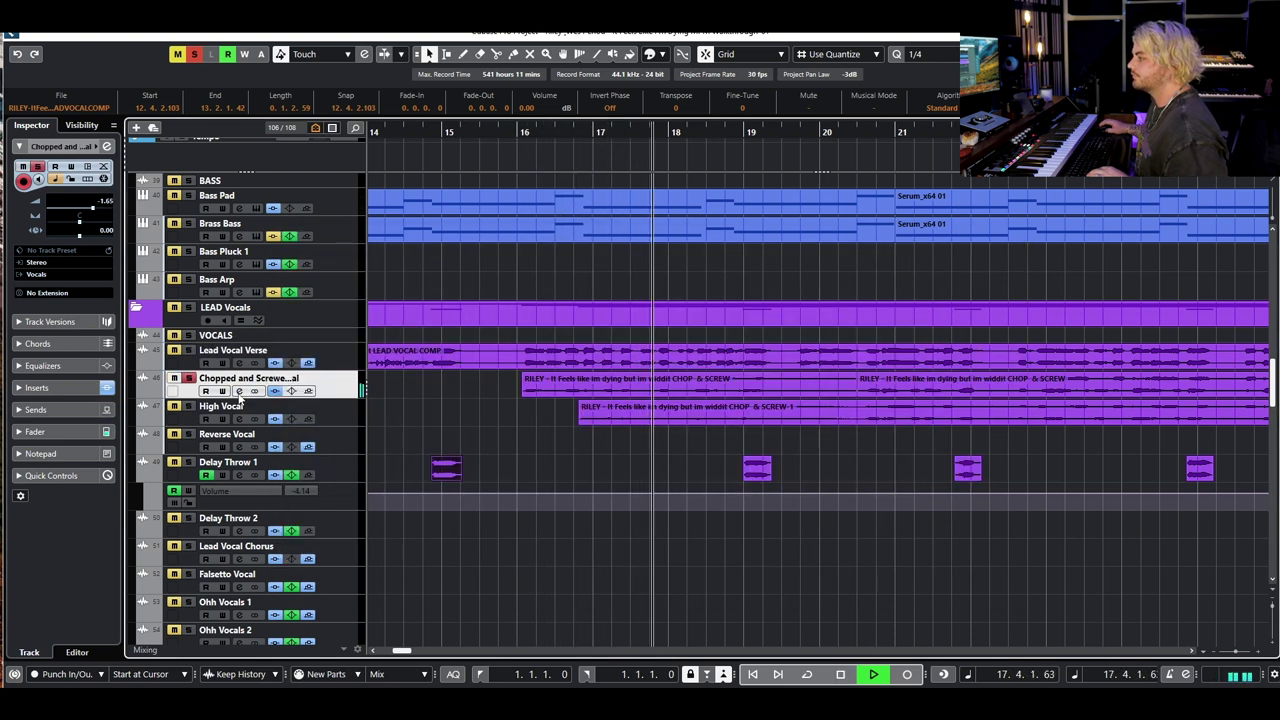
Solo High Vocal alongside the chopped and screwed vocal, stop playback and view both tracks across the whole arrangement
click(189, 406)
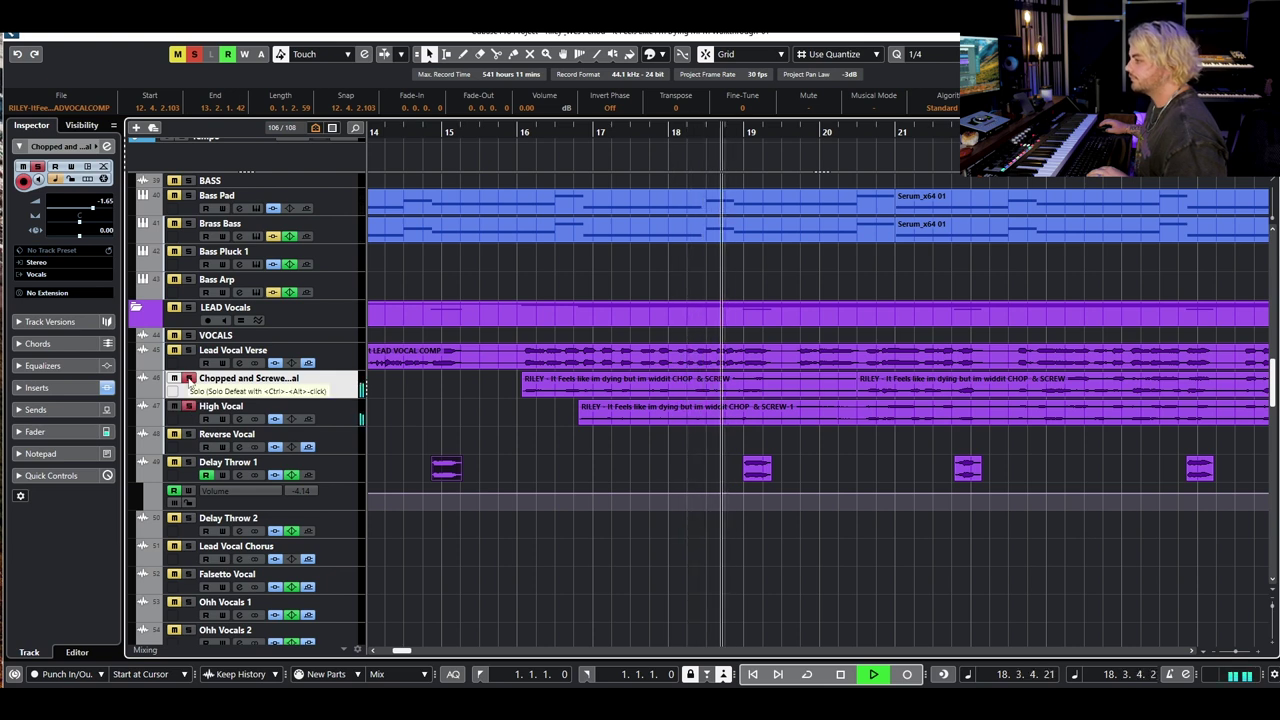
key(space)
scroll(668, 432, down, 3)
key(g)
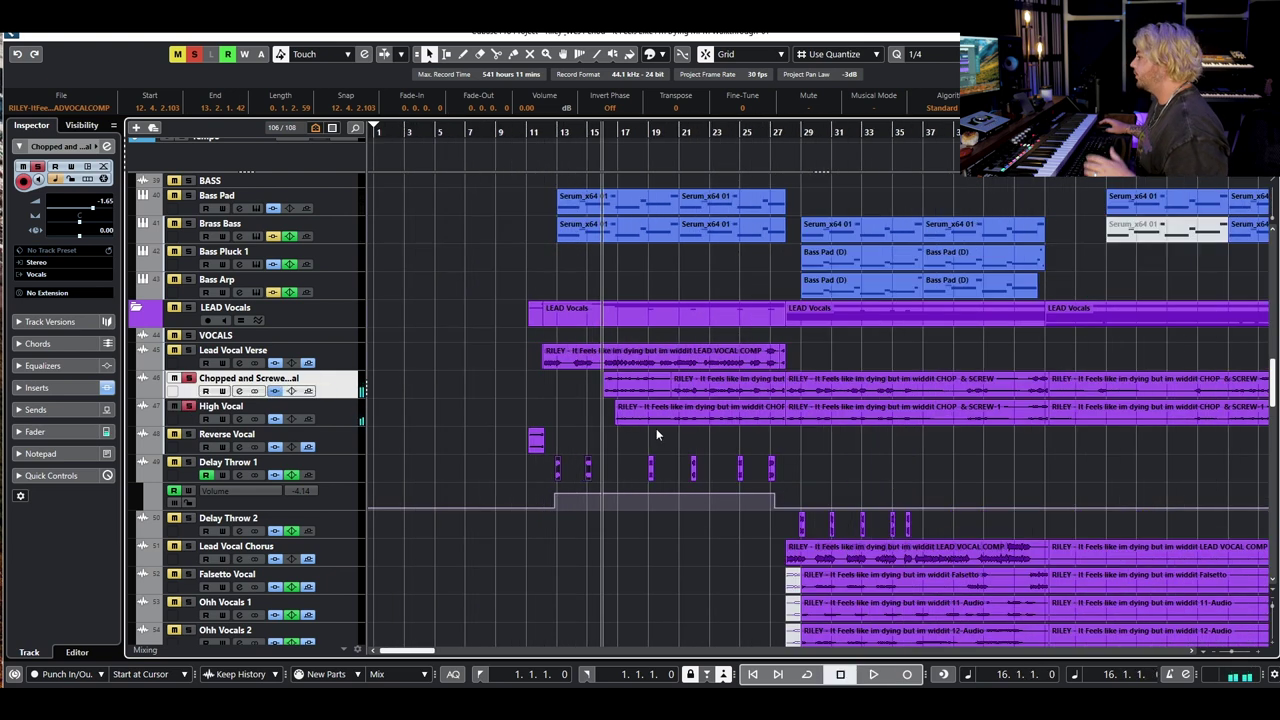
key(g)
key(g)
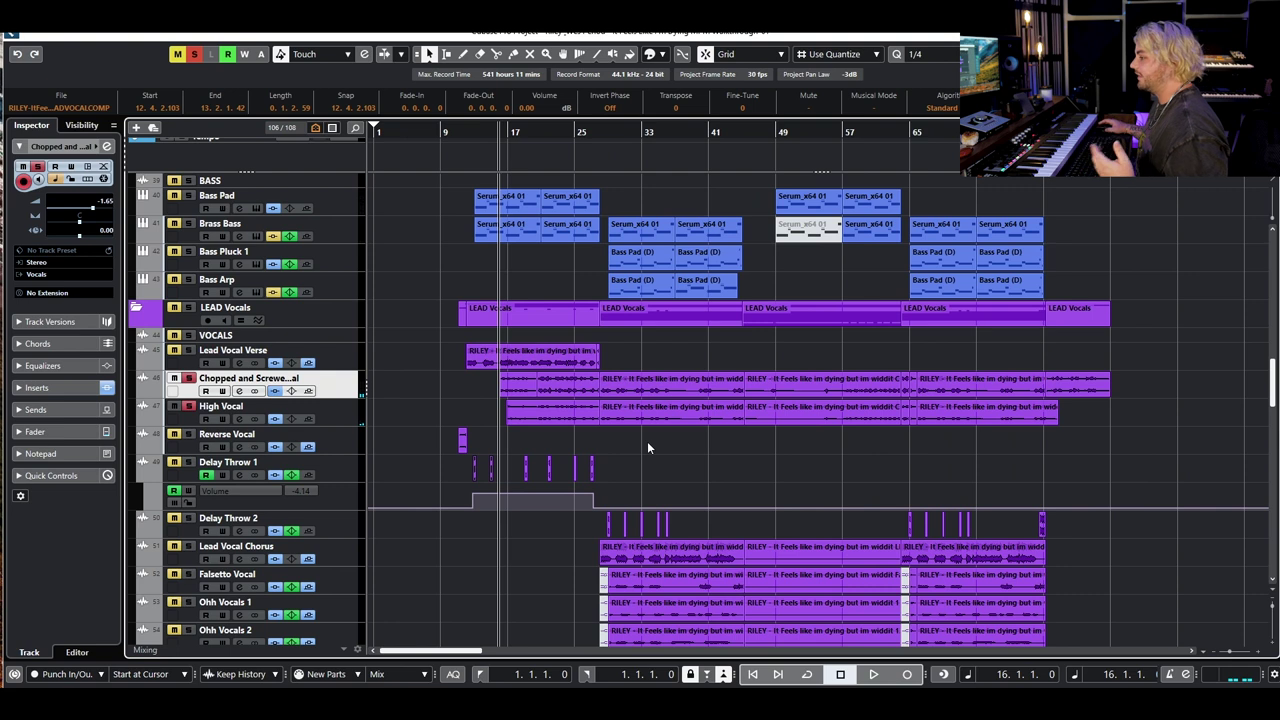
Clear the solos and audition the full mix from bar 27 through the transition into the chorus
scroll(647, 441, down, 3)
click(196, 55)
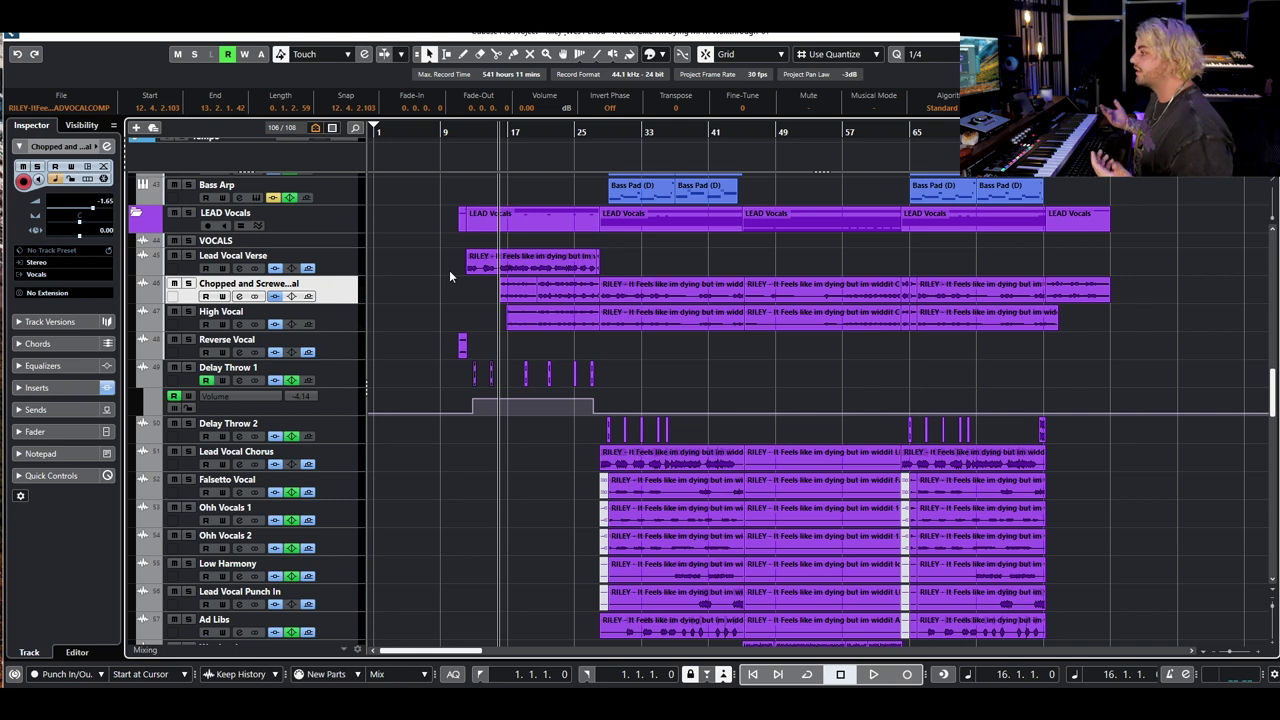
key(h)
key(h)
key(h)
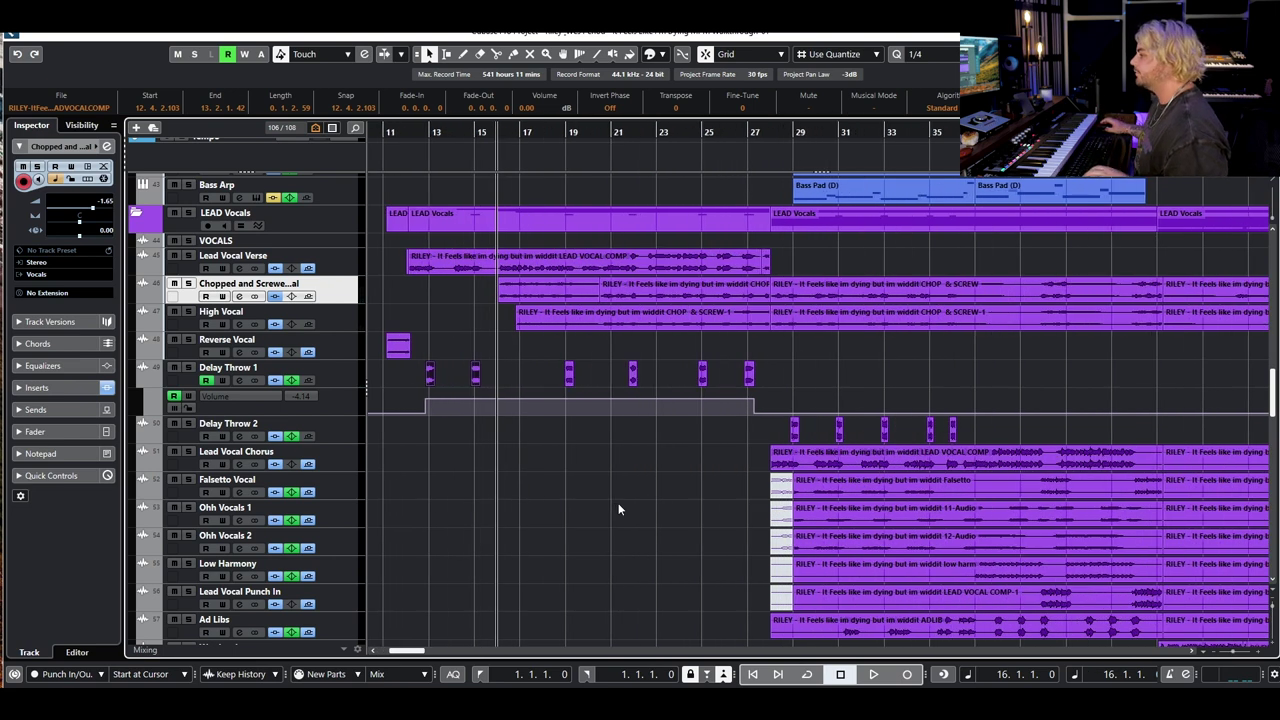
scroll(728, 387, down, 5)
scroll(728, 387, right, 3)
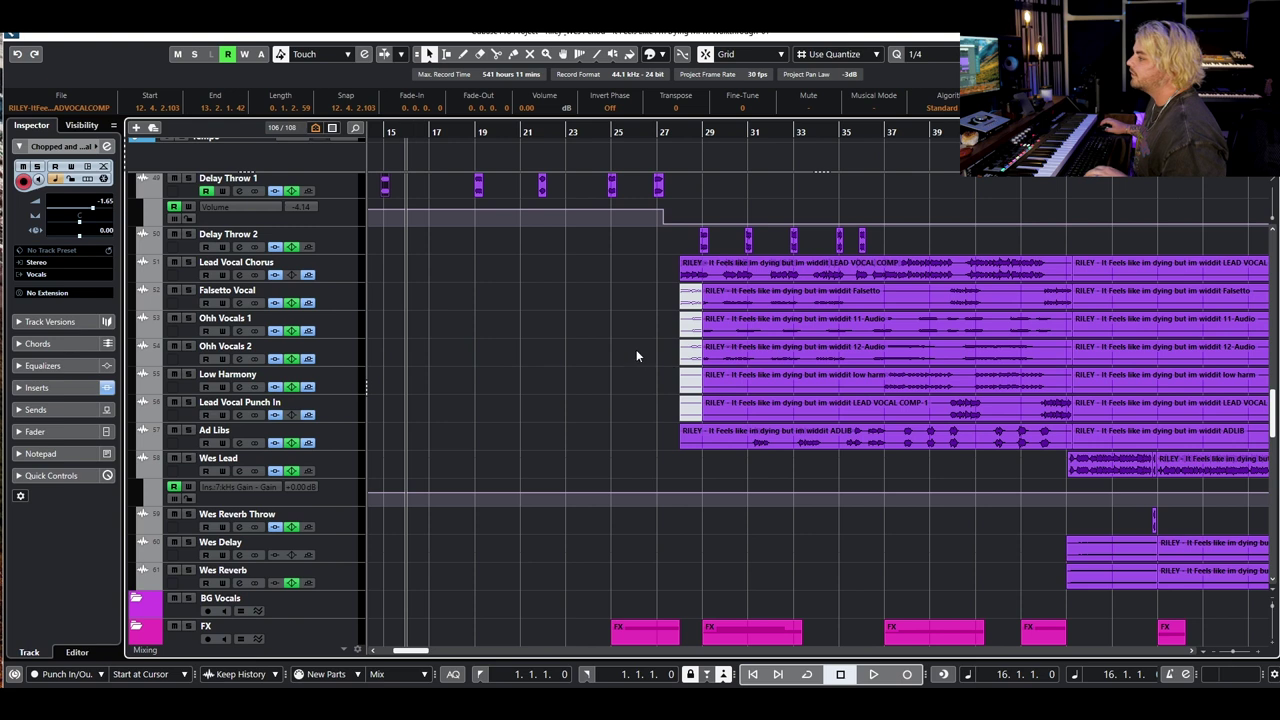
scroll(636, 355, right, 3)
click(586, 126)
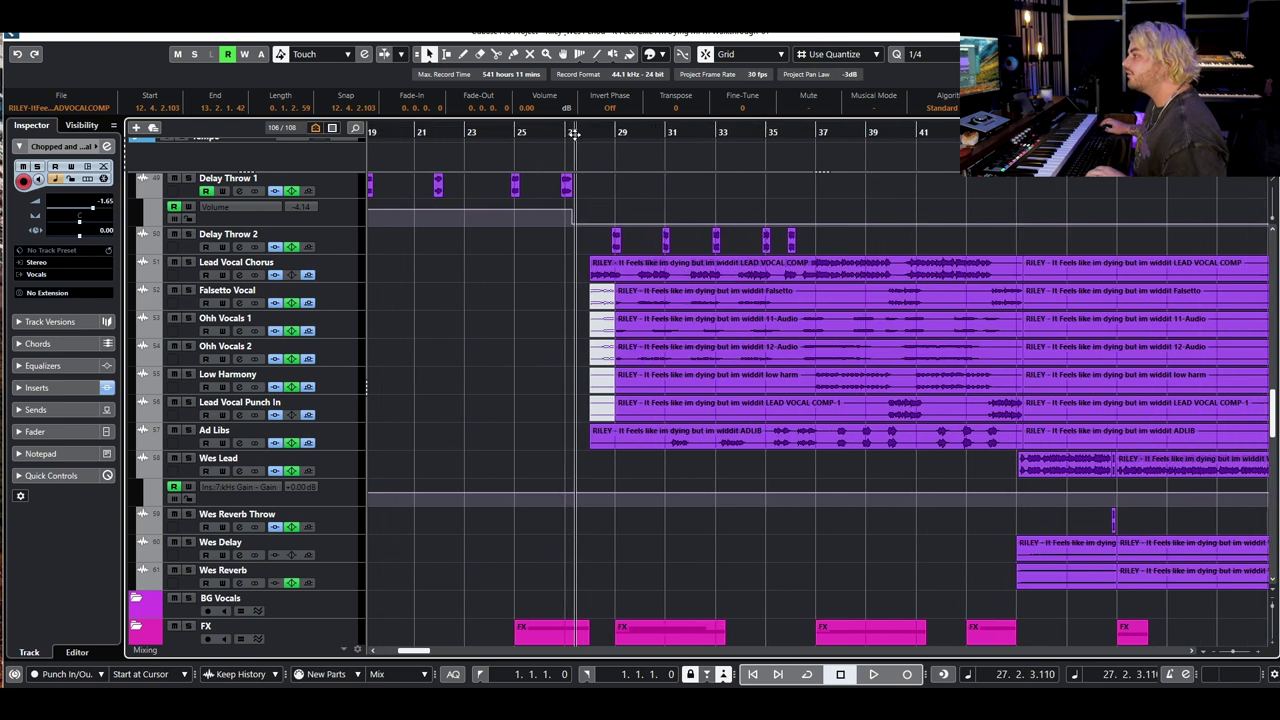
scroll(653, 218, up, 3)
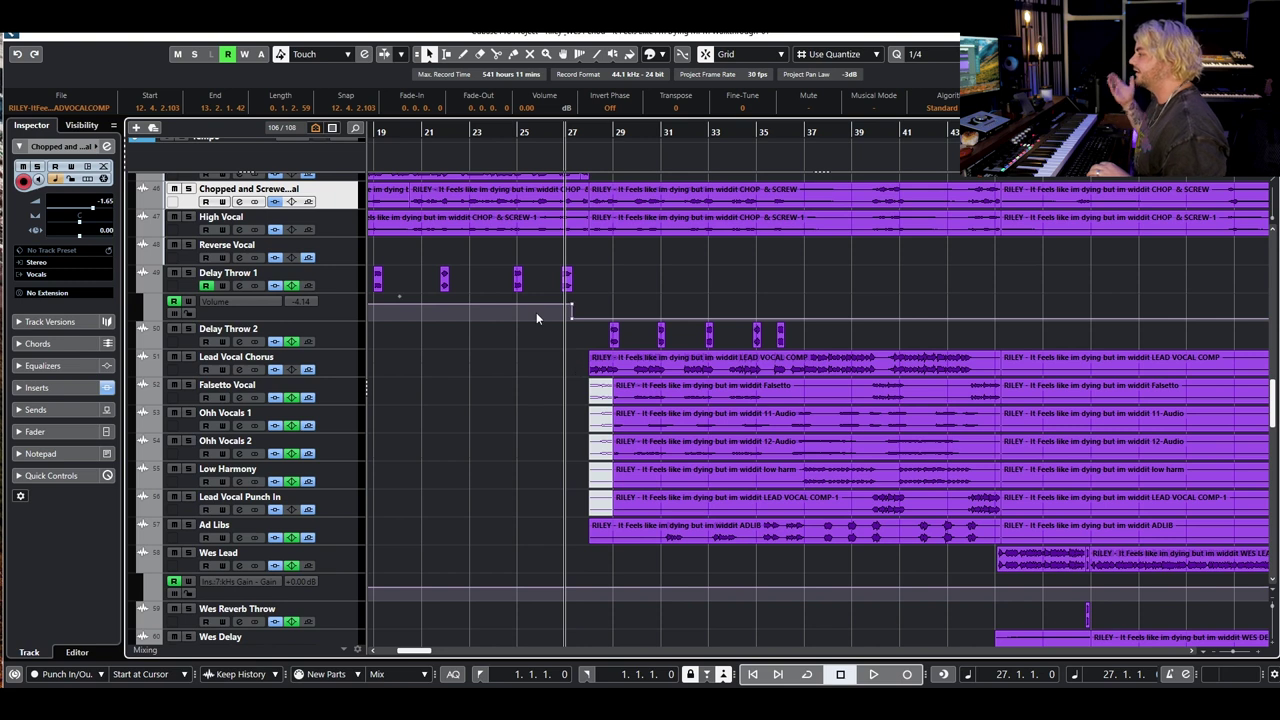
key(space)
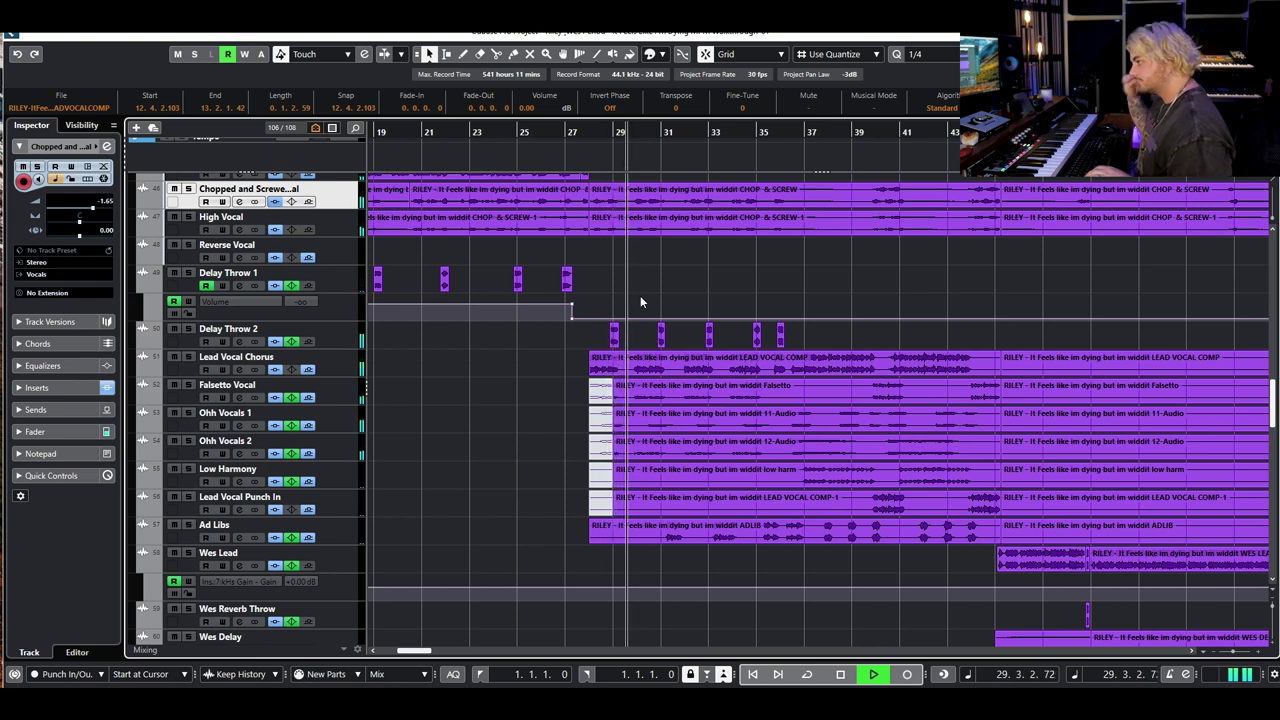
key(space)
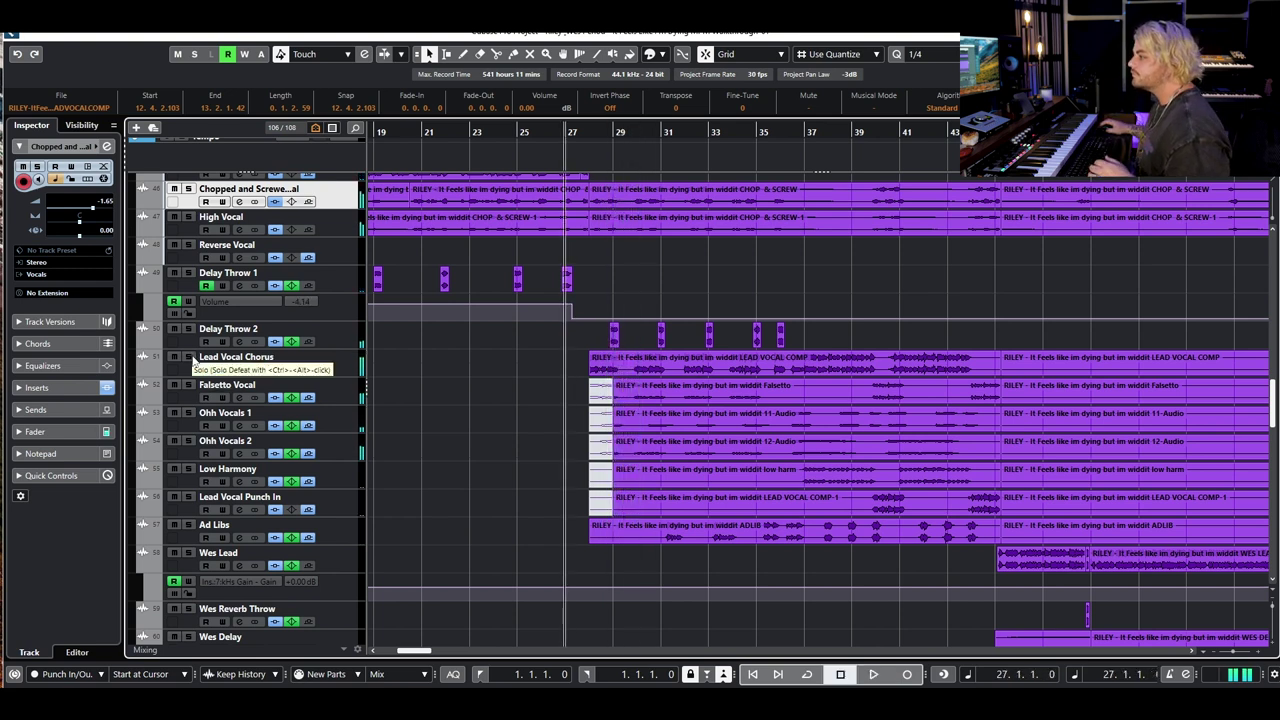
Solo Lead Vocal Chorus and audition it from bar 28
click(189, 357)
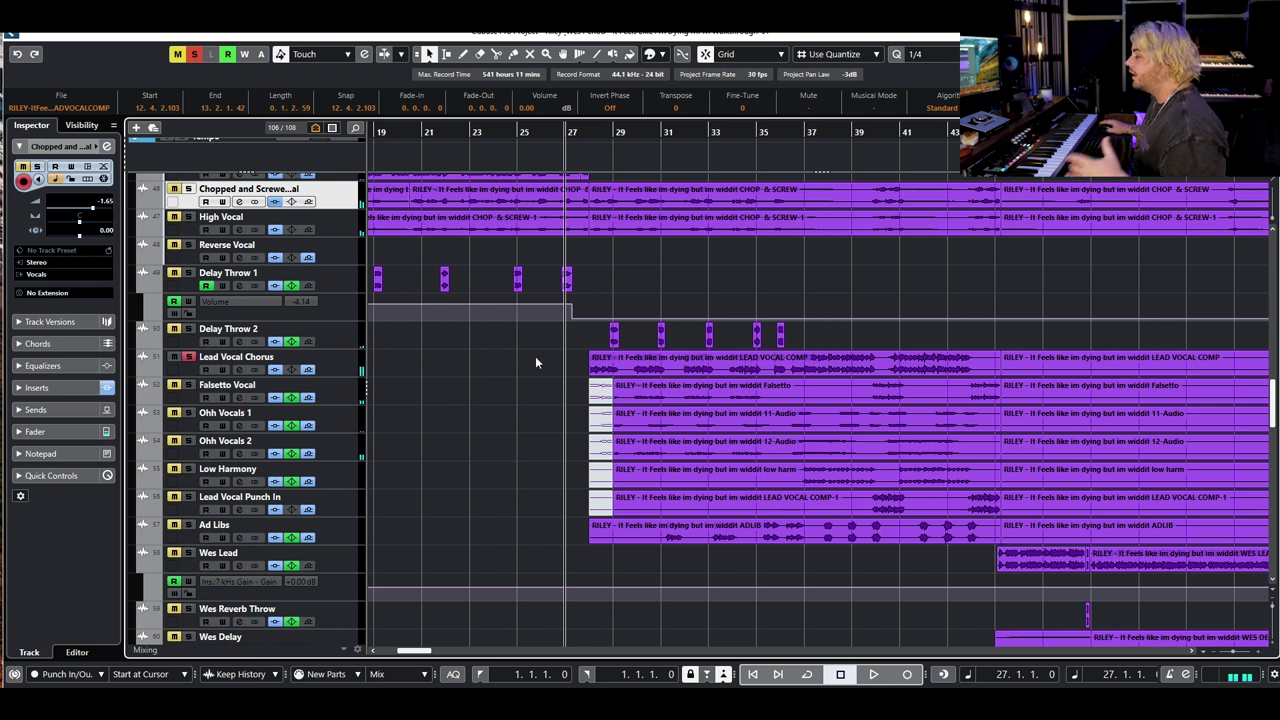
scroll(600, 384, right, 1)
scroll(416, 383, up, 2)
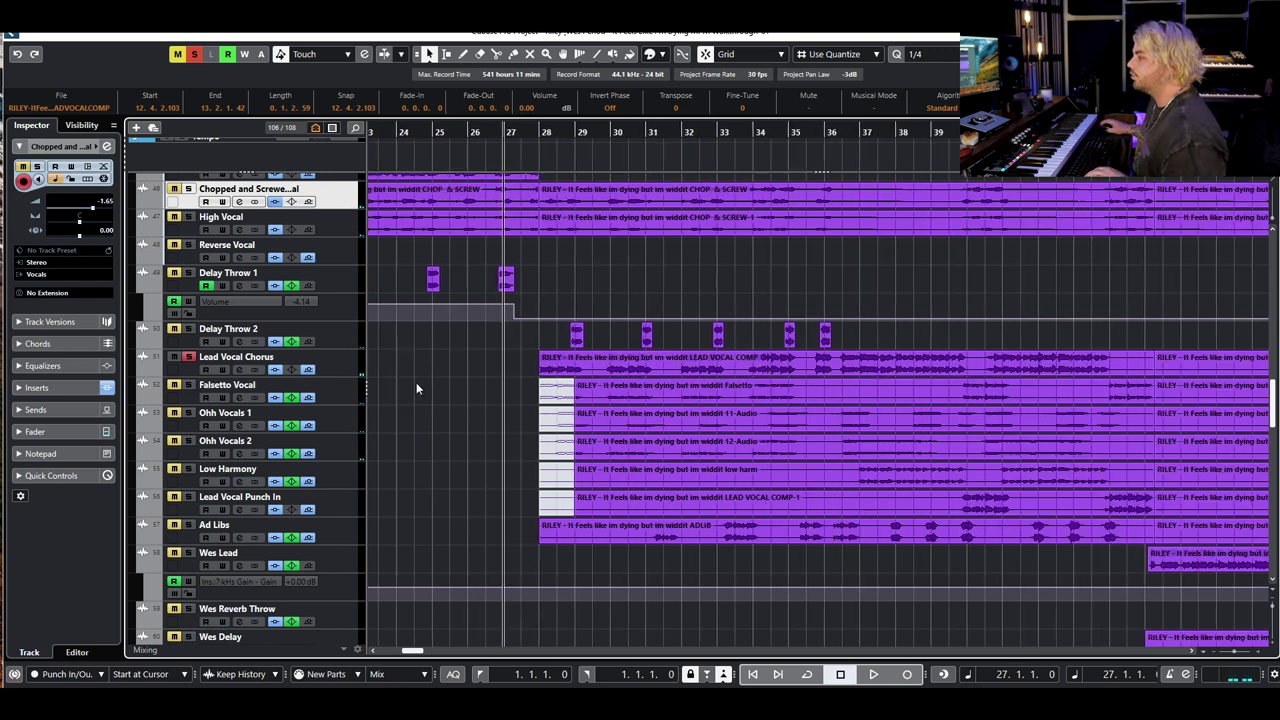
scroll(416, 388, up, 1)
click(566, 134)
key(space)
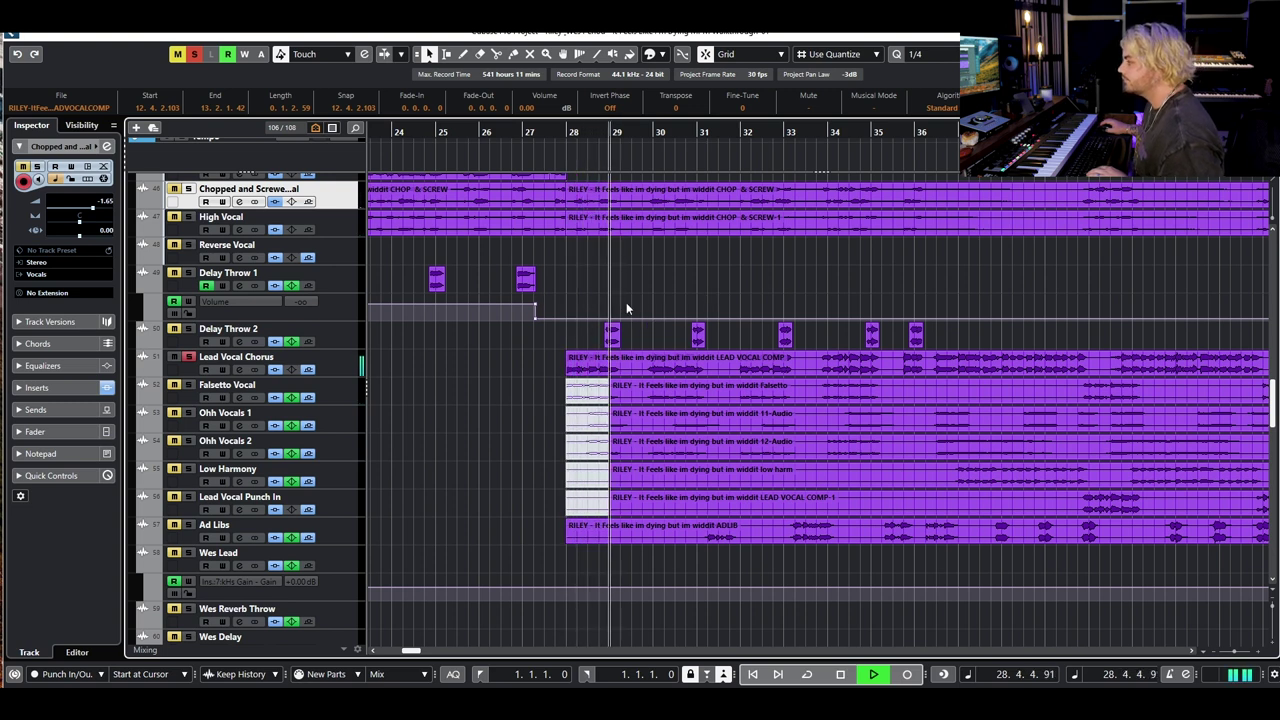
key(space)
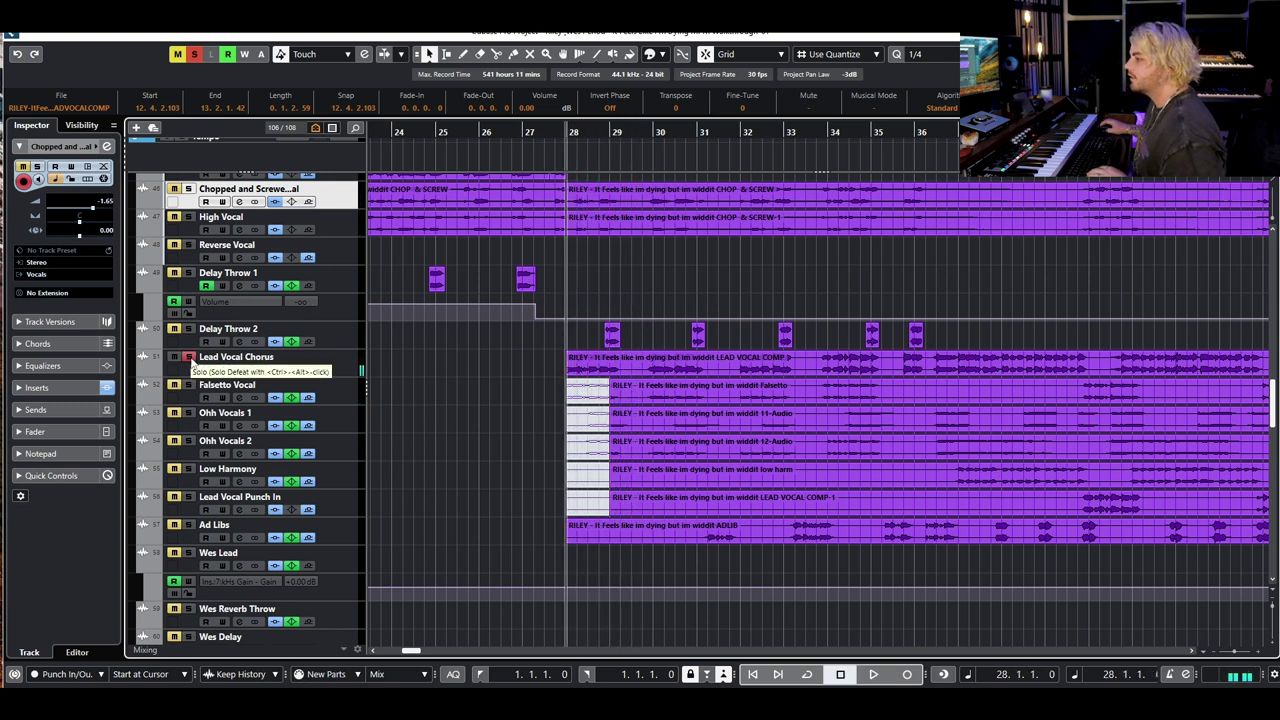
Solo Falsetto Vocal on its own and audition it from bar 29, adding Lead Vocal Chorus to the solo during playback
click(189, 357)
click(189, 384)
drag(610, 134, 508, 158)
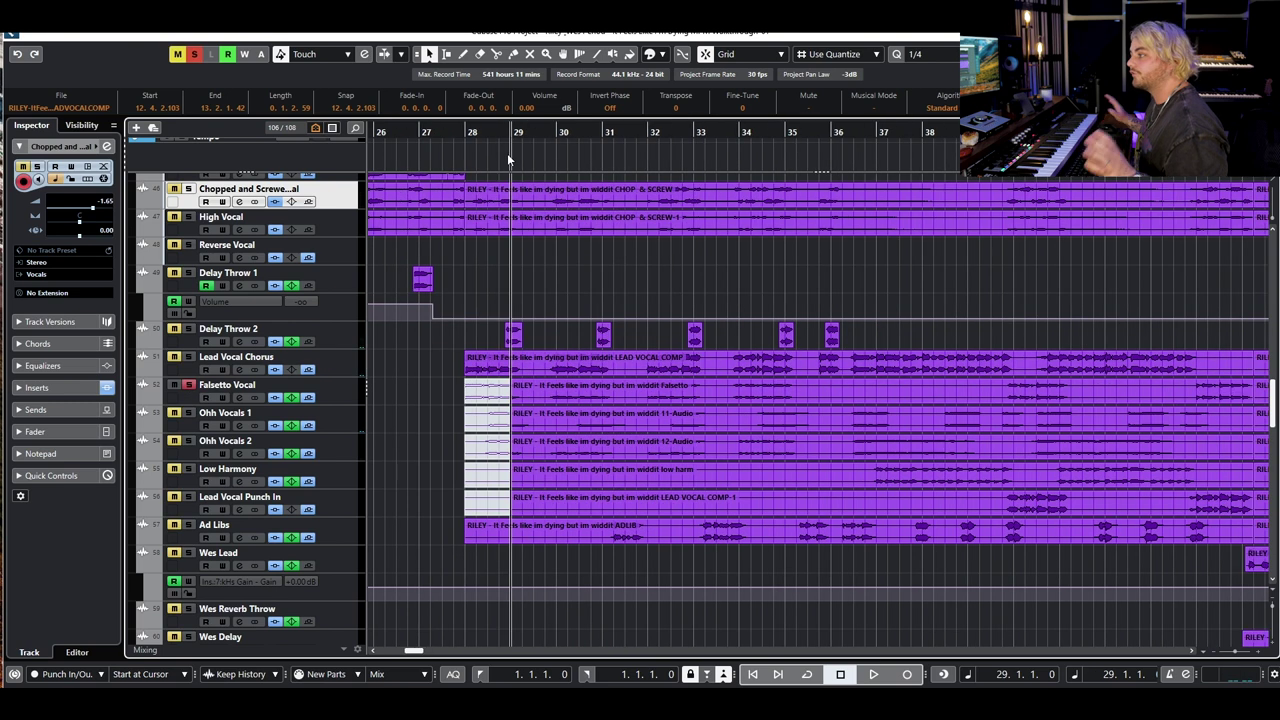
key(space)
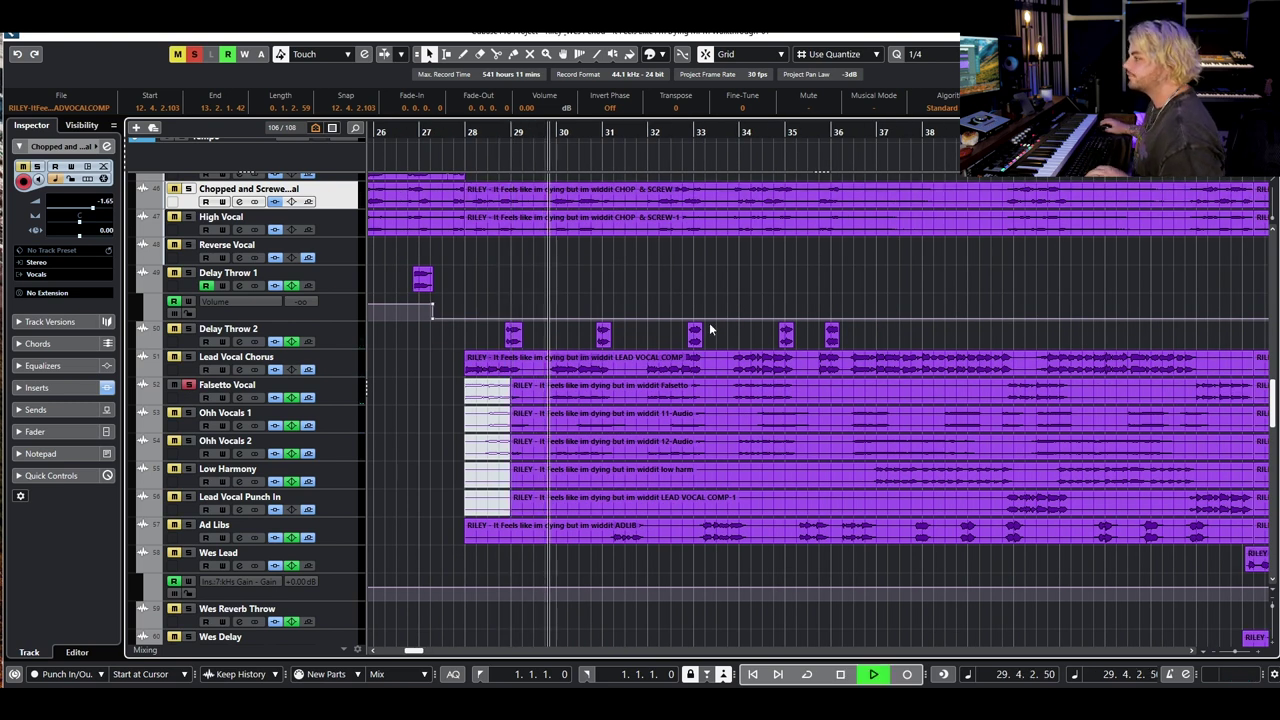
click(189, 358)
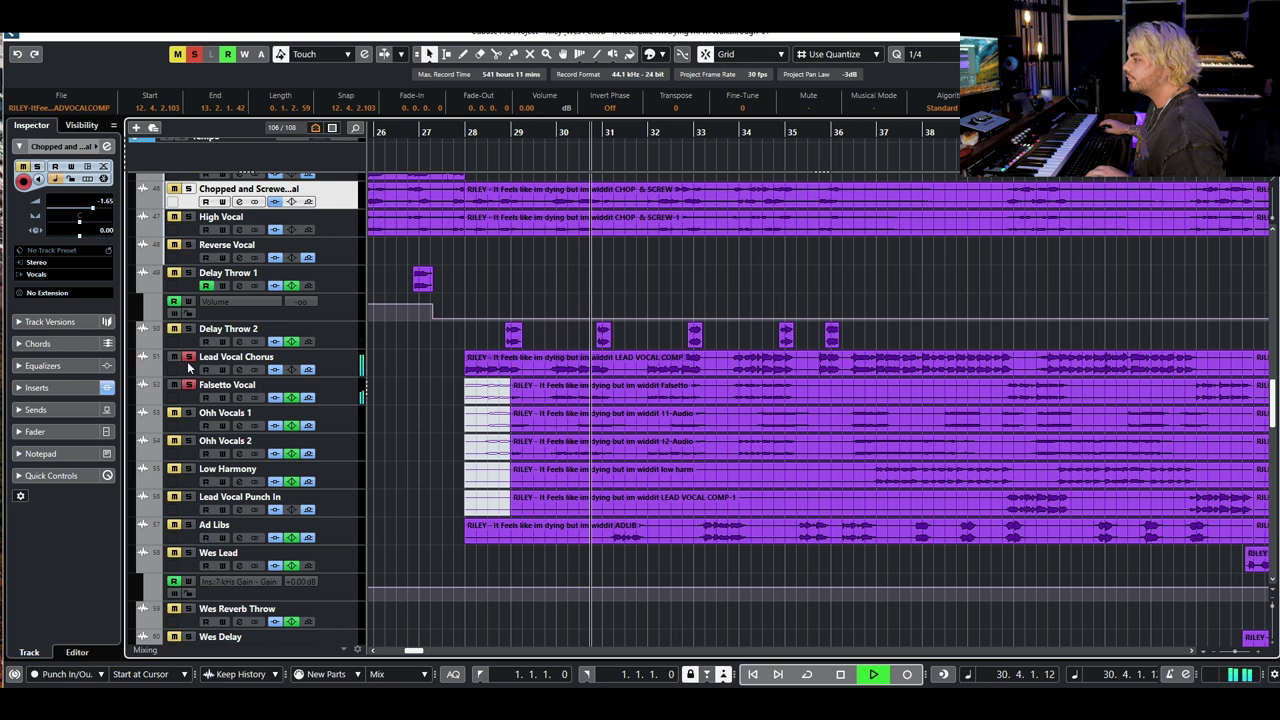
key(space)
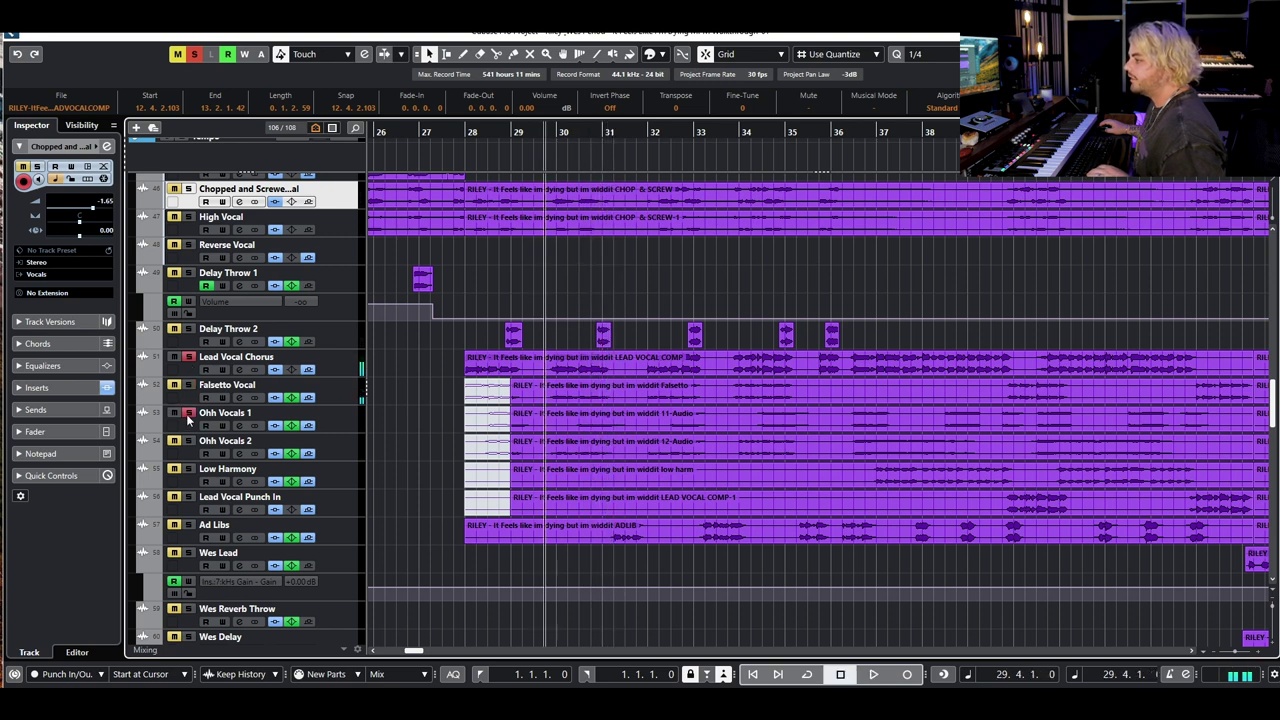
Solo only Ohh Vocals 1 and audition it from beat 4 of bar 29
click(330, 421)
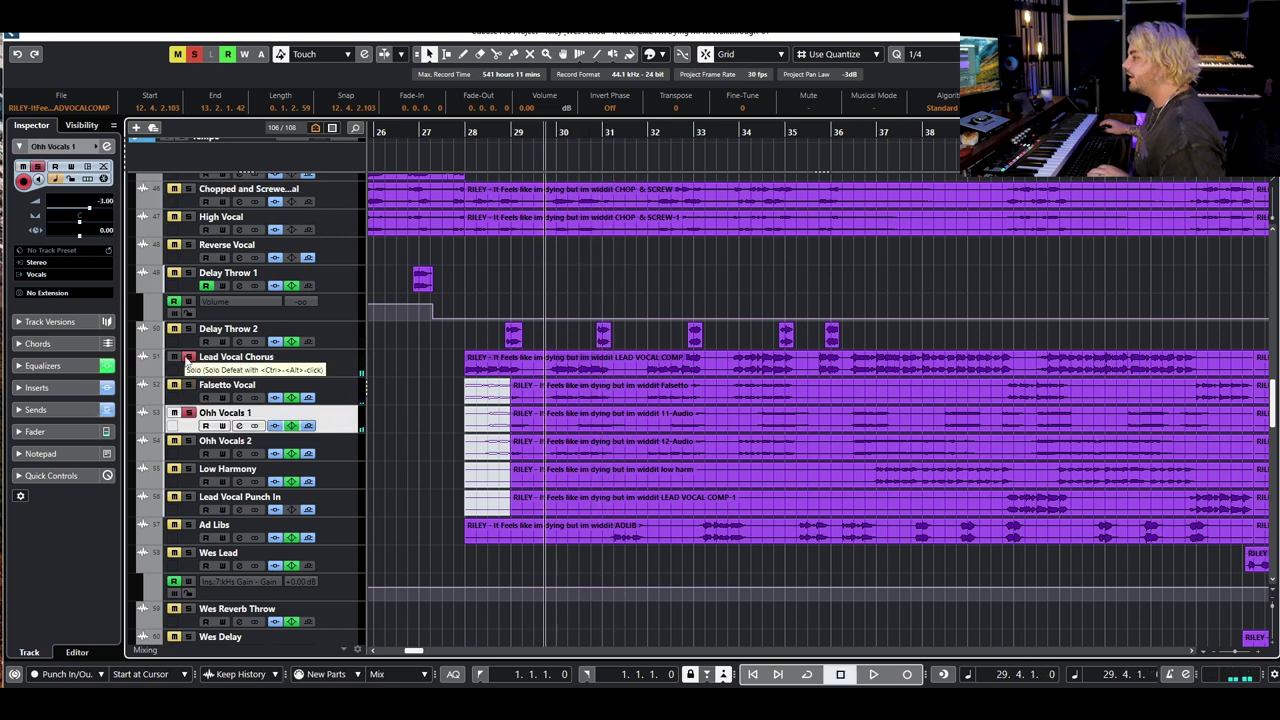
key(space)
scroll(548, 430, up, 1)
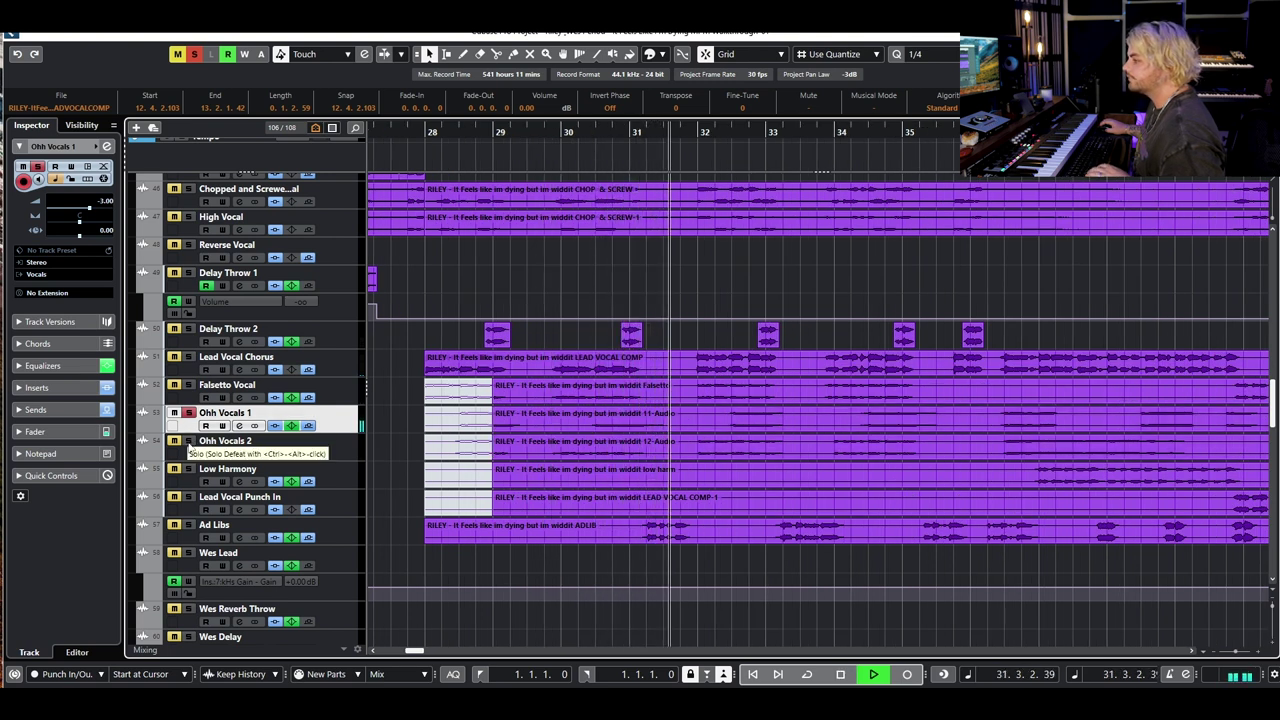
key(space)
Examine the Ohh Vocals 1 channel settings and its ShimmerVerb insert, and close both windows
click(239, 426)
click(364, 463)
drag(1165, 162, 730, 165)
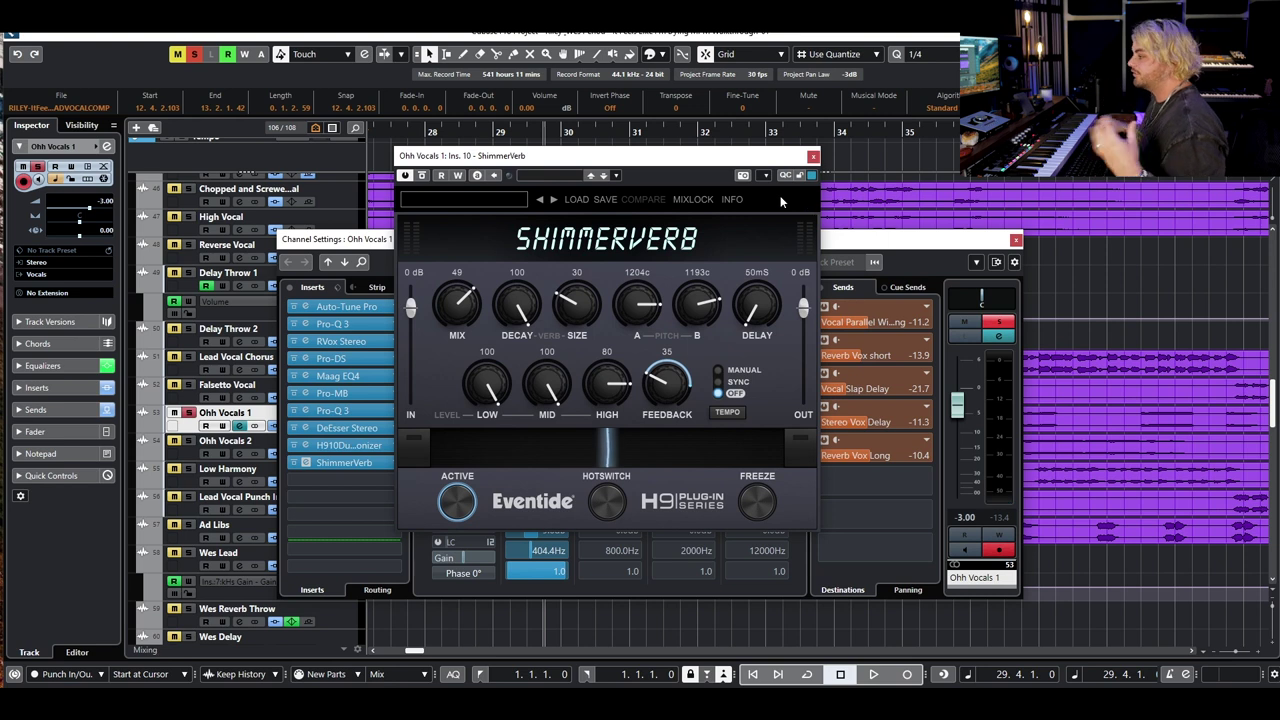
click(813, 156)
click(1015, 241)
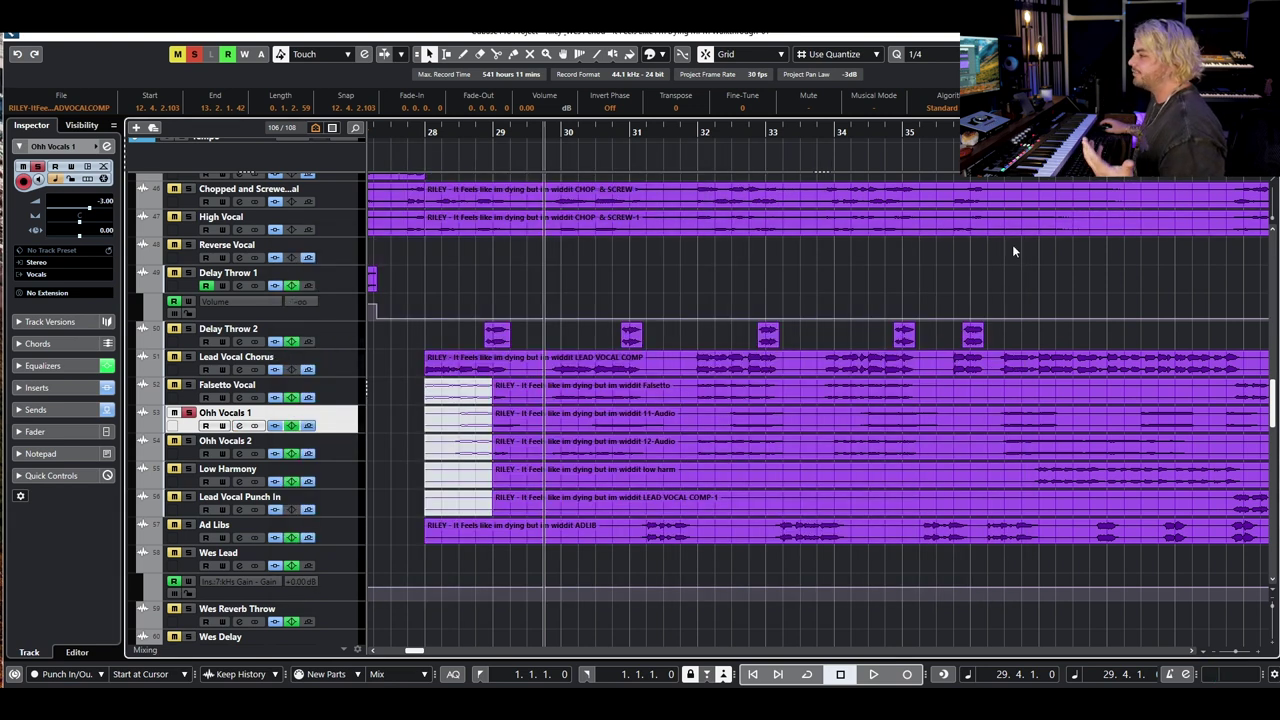
Audition Ohh Vocals 2 soloed and together with Ad Libs from bar 29, and review the Ad Libs channel's inserts and sends
ctrl+scroll(613, 382, down, 3)
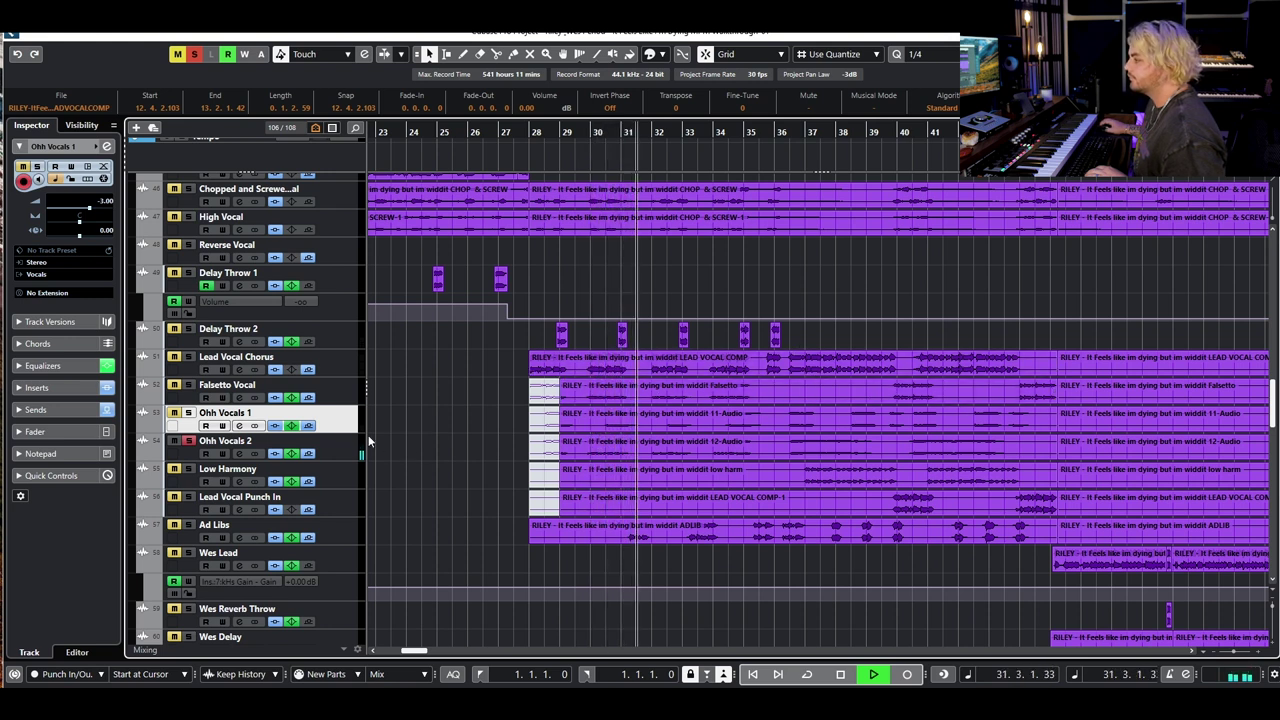
key(space)
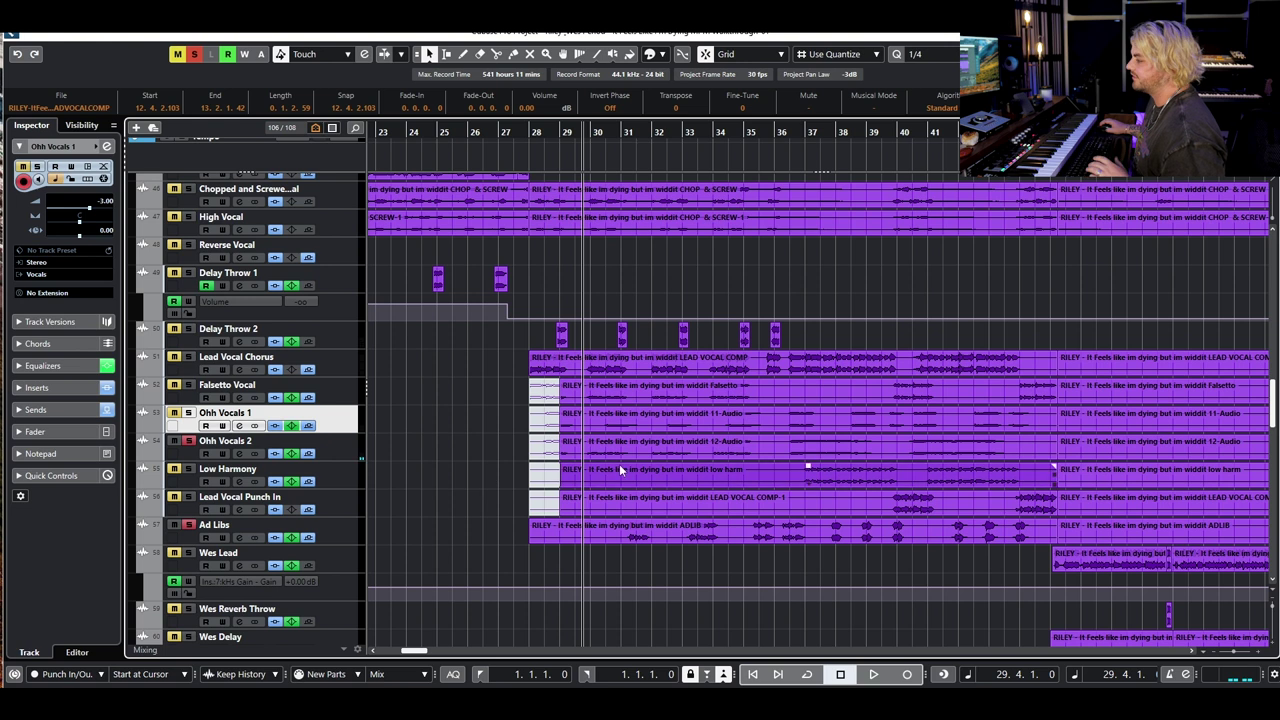
key(space)
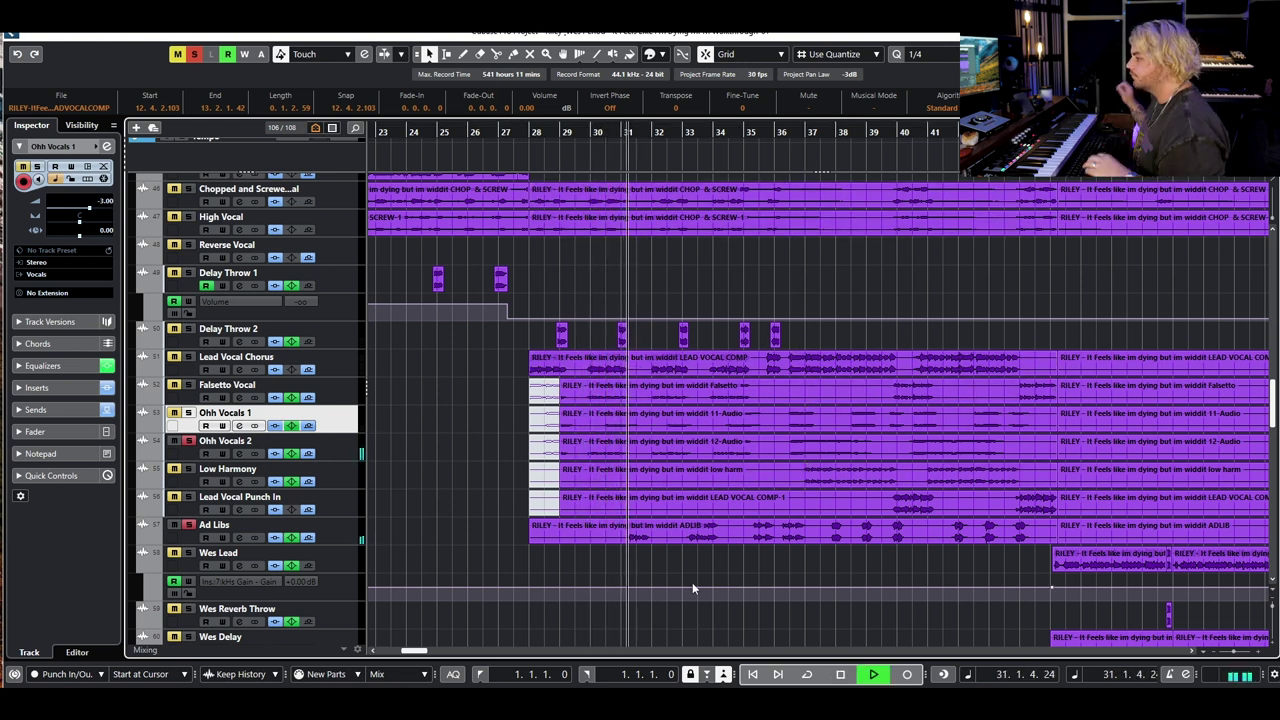
key(space)
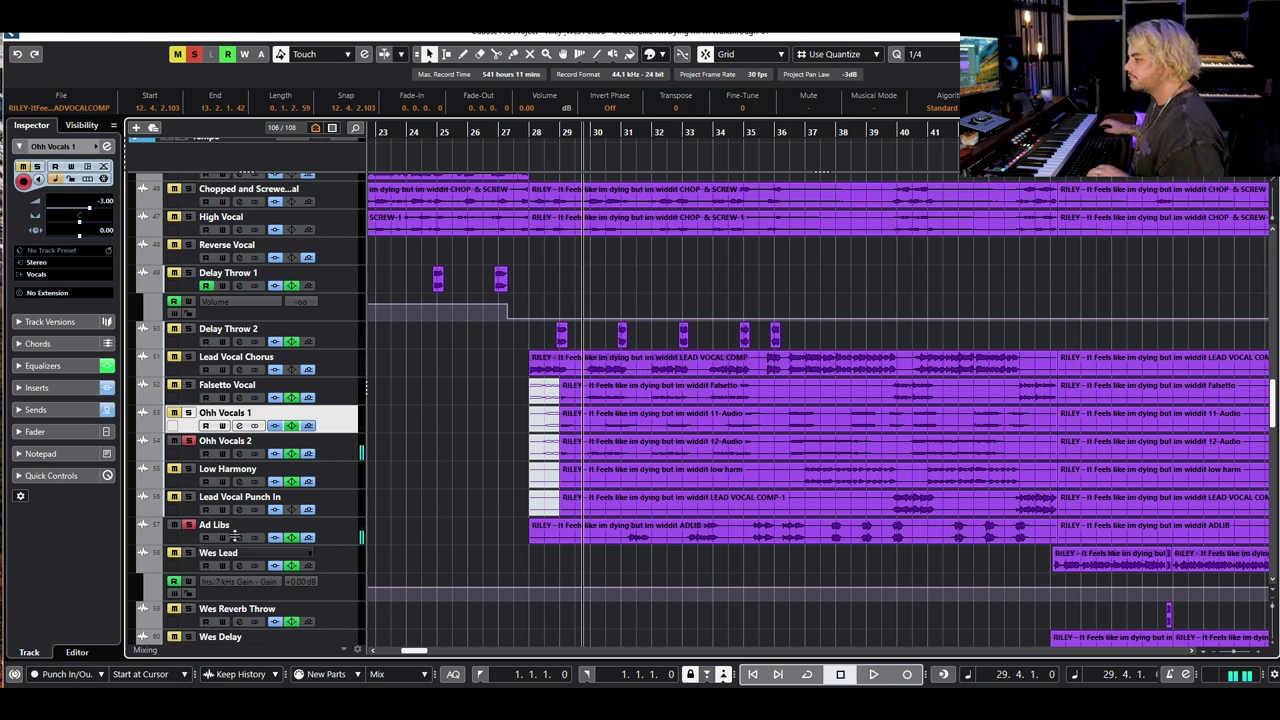
click(242, 536)
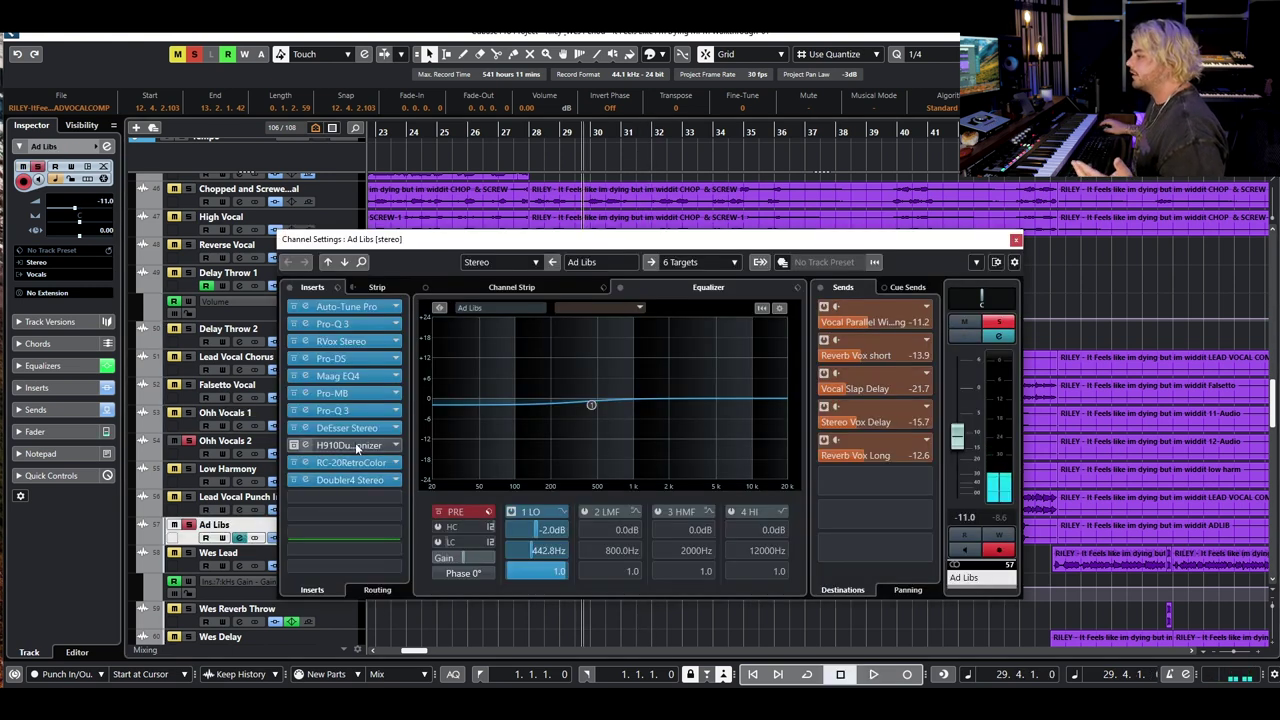
click(1015, 240)
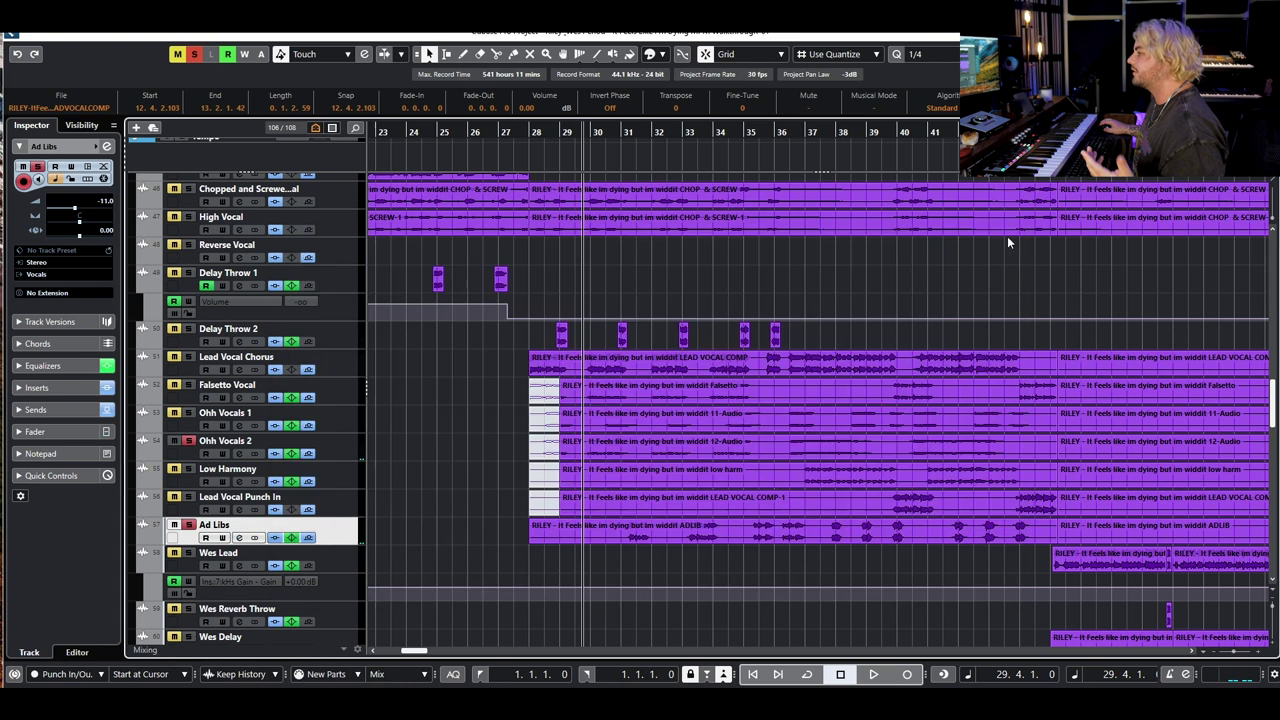
Audition Low Harmony from bar 37, removing Ohh Vocals 2 and Ad Libs from the solo so it plays alone
scroll(624, 316, down, 2)
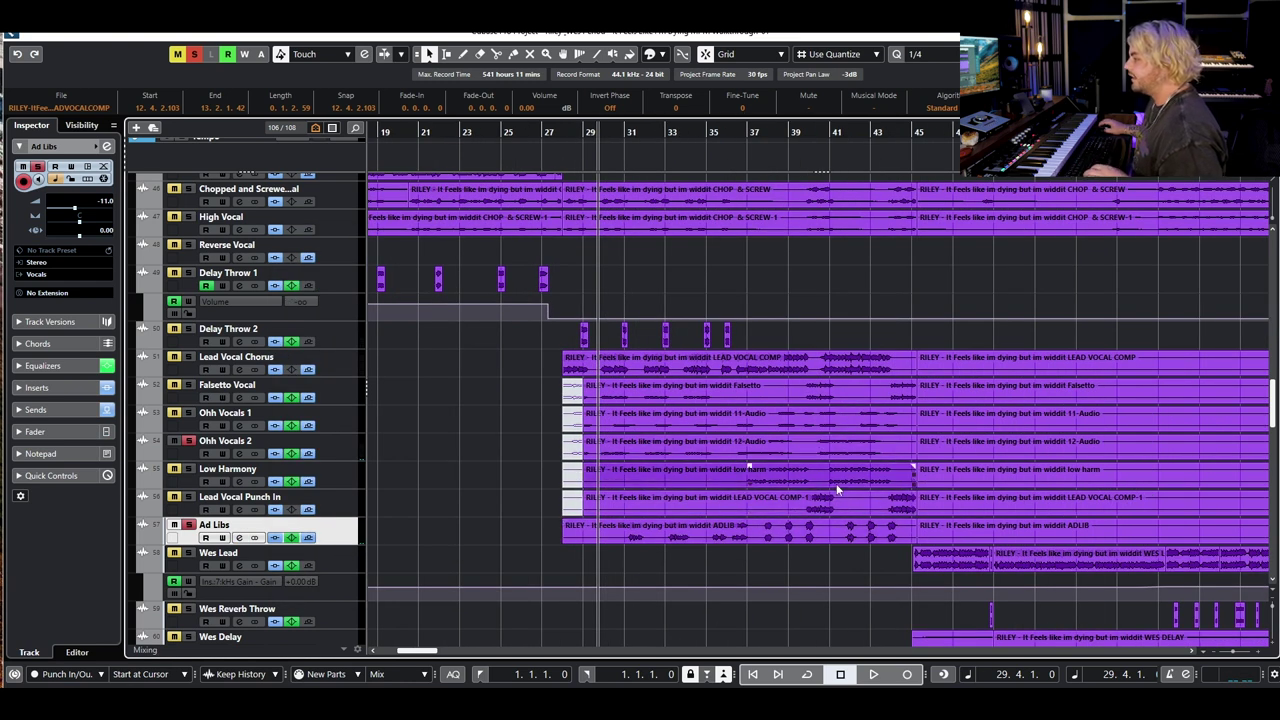
click(749, 132)
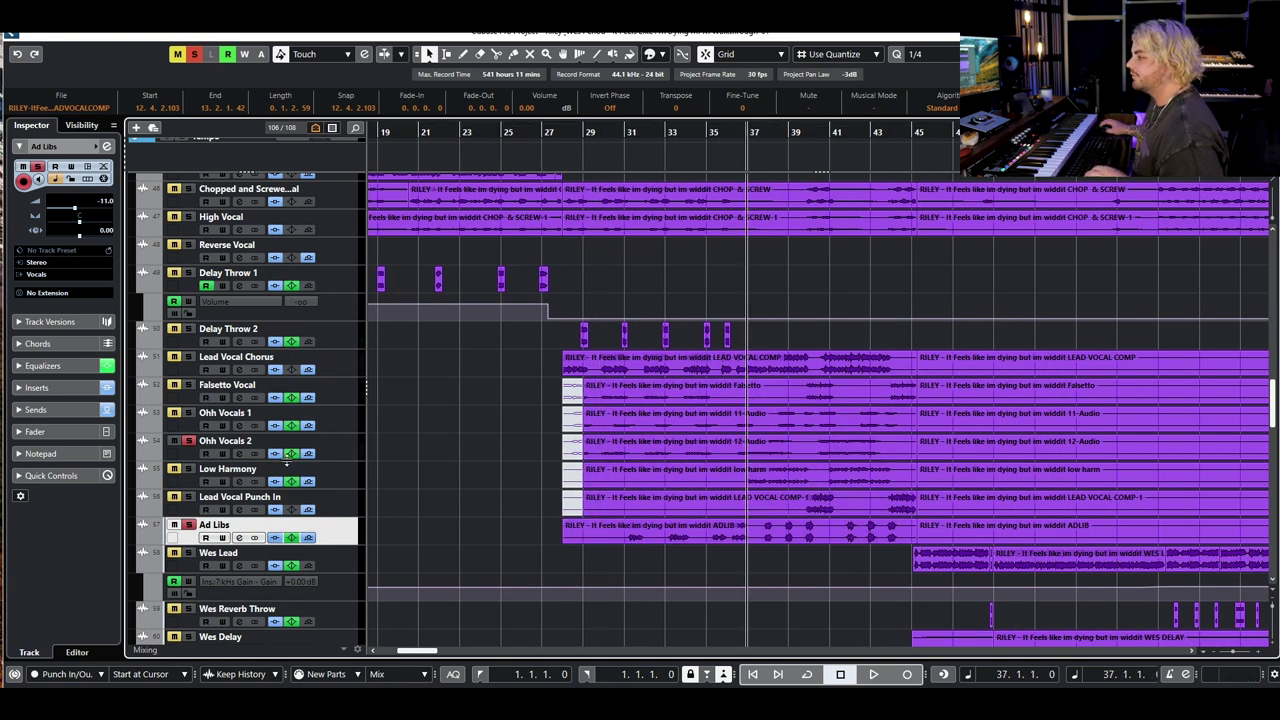
click(188, 441)
key(space)
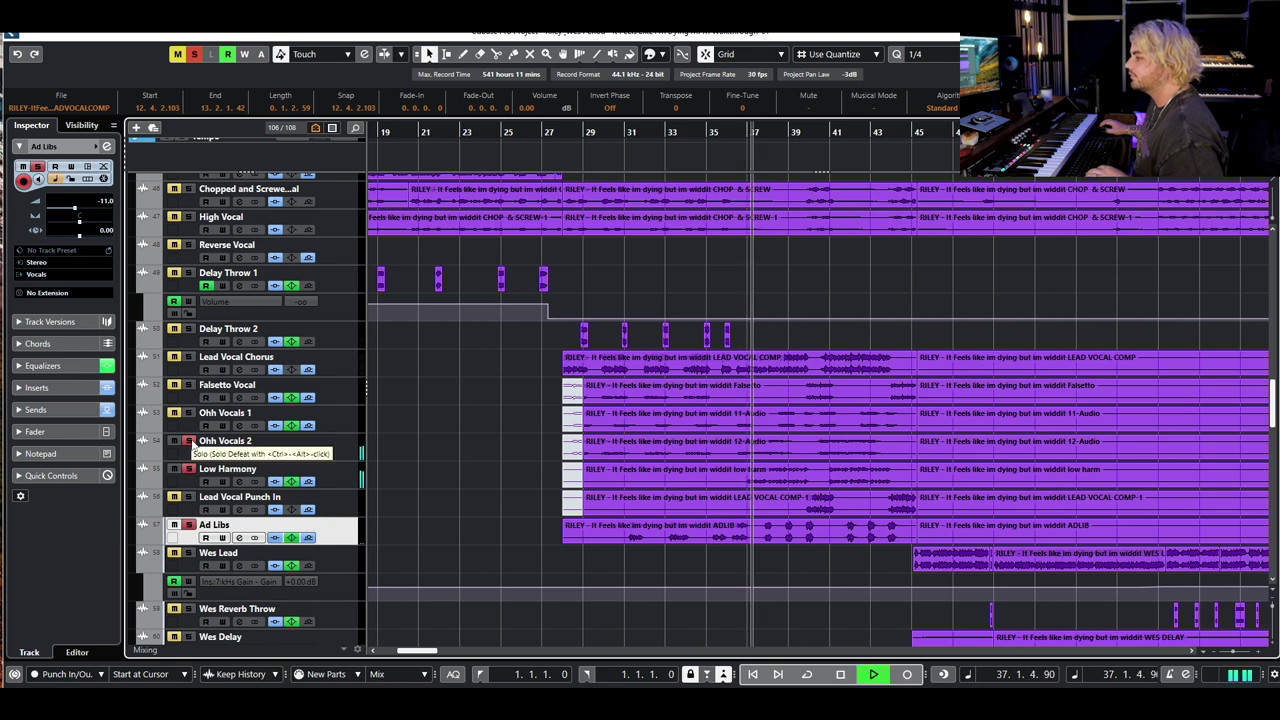
click(187, 525)
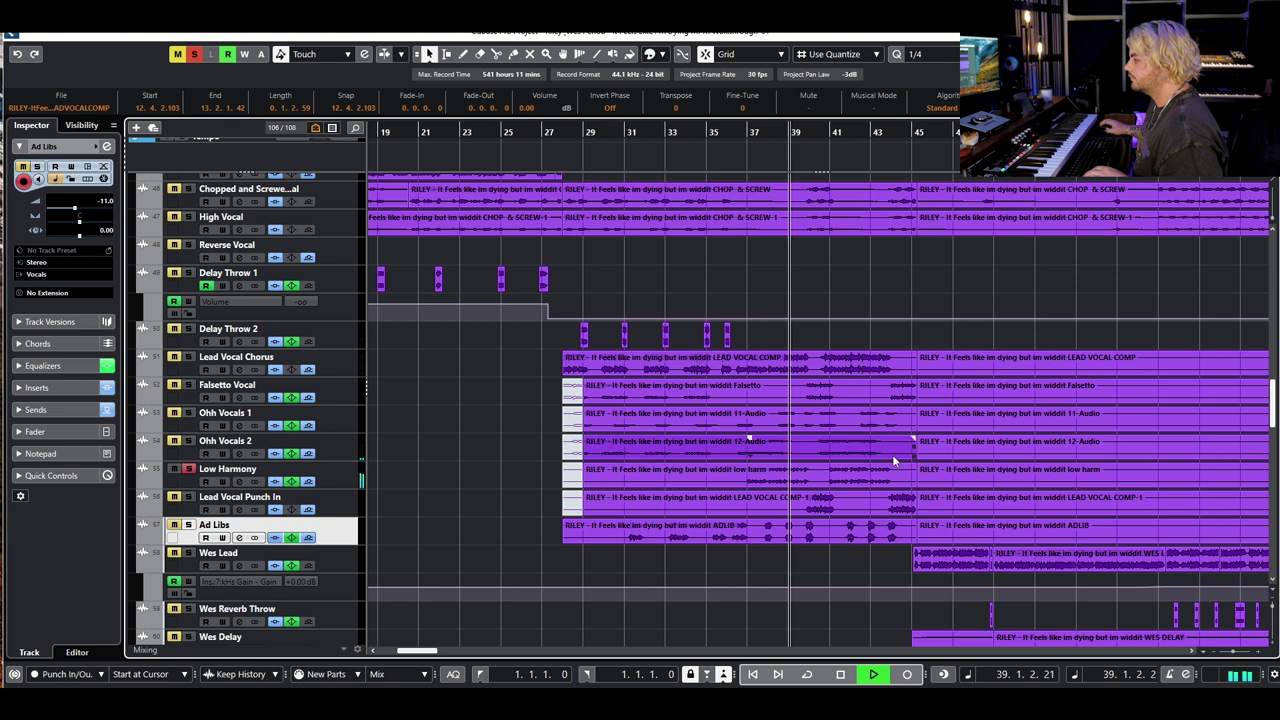
scroll(270, 229, up, 3)
key(space)
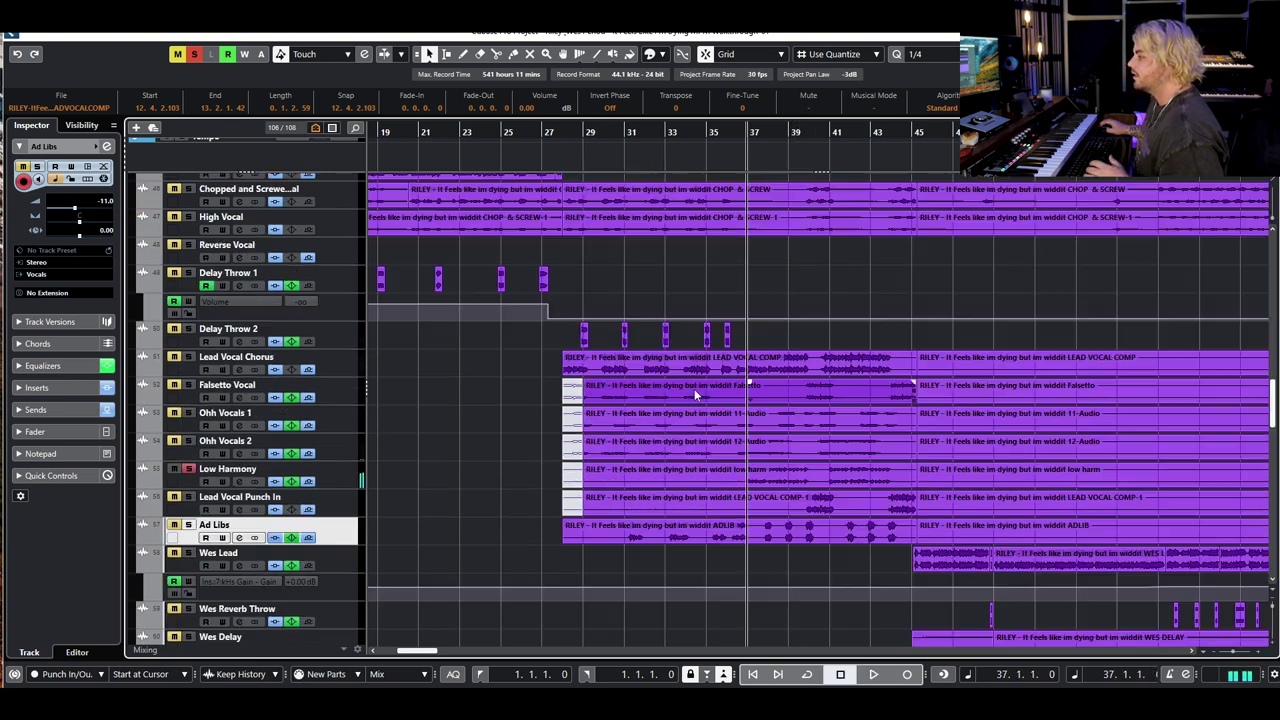
Clear the remaining vocal solo and play the full mix from bar 27, just before the chorus
click(188, 214)
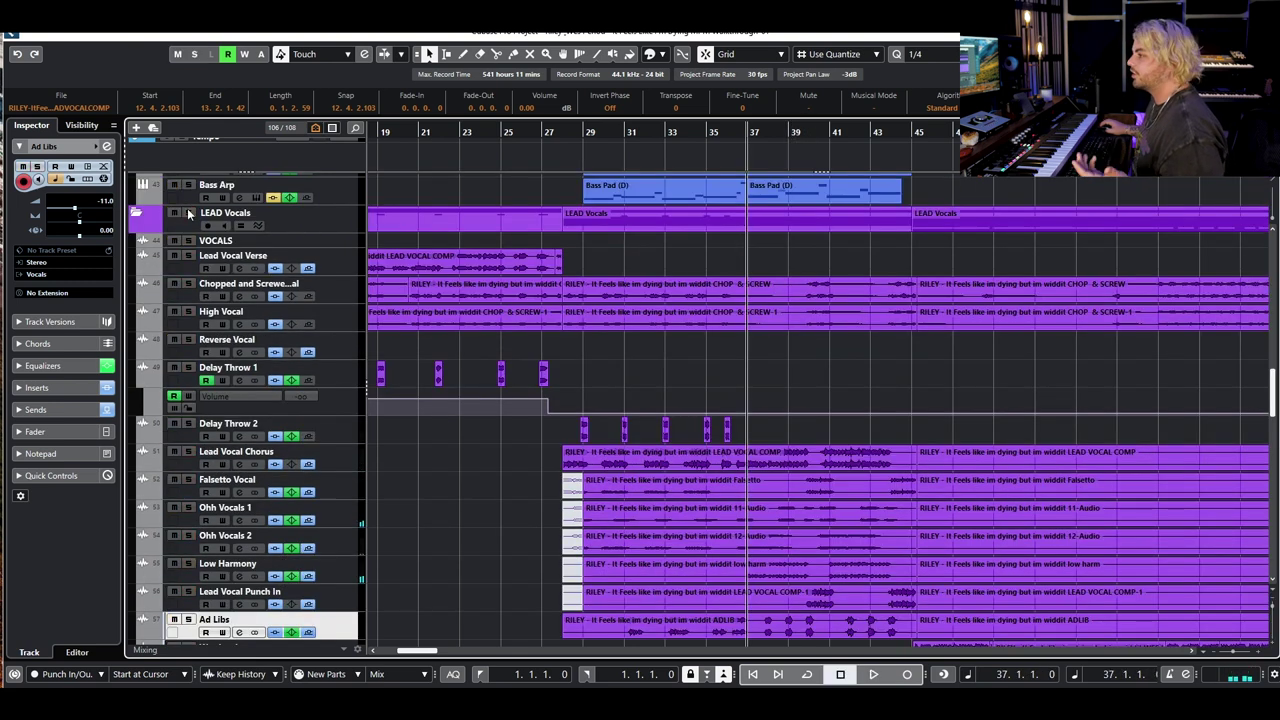
scroll(801, 388, down, 2)
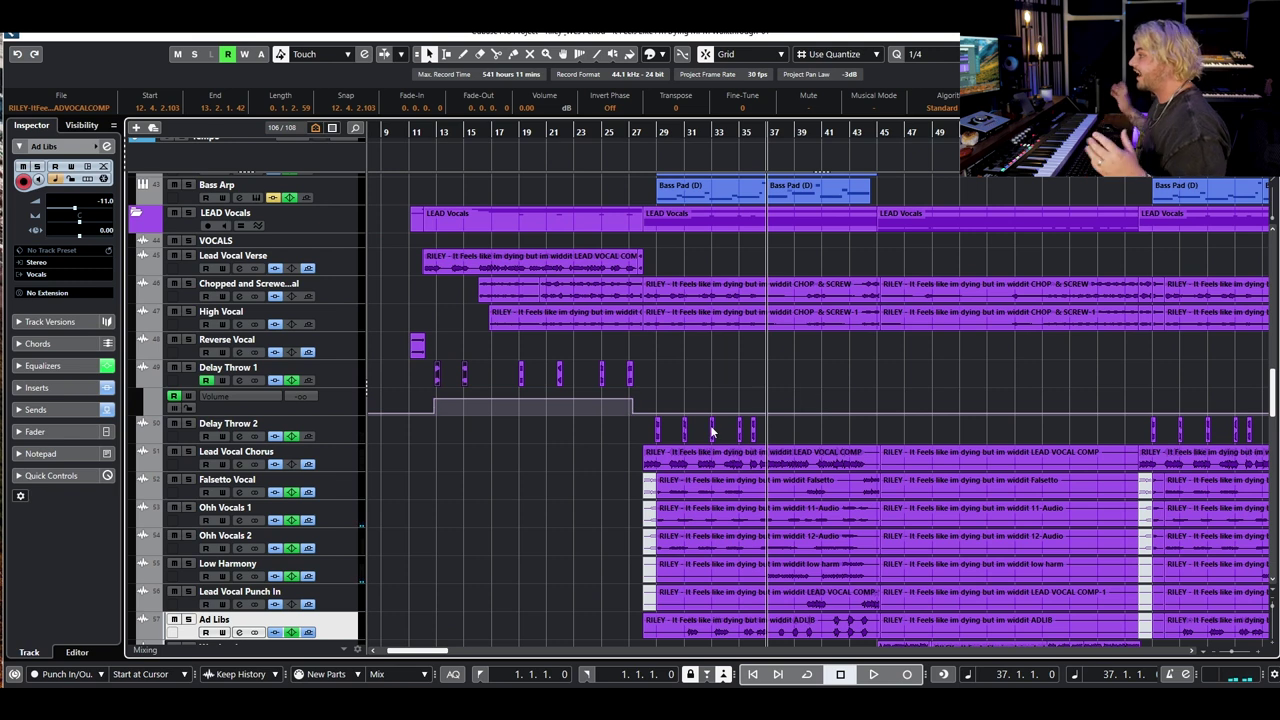
drag(636, 131, 636, 160)
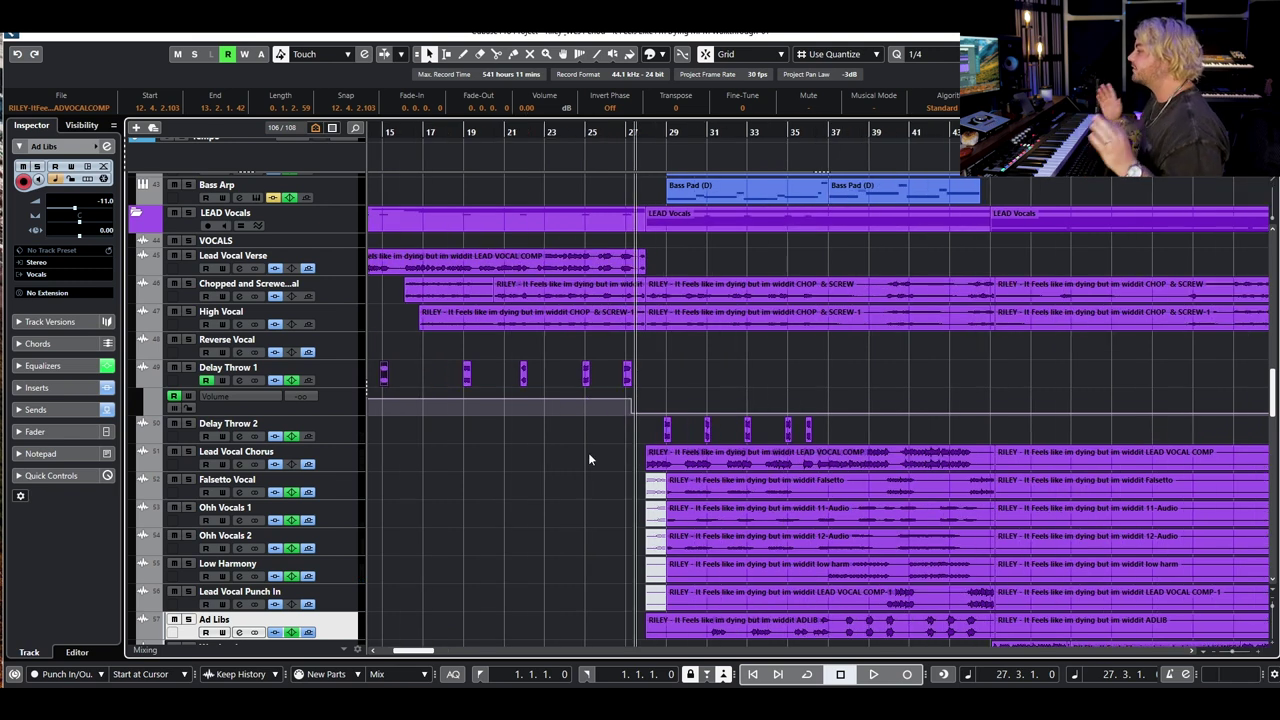
scroll(588, 459, right, 2)
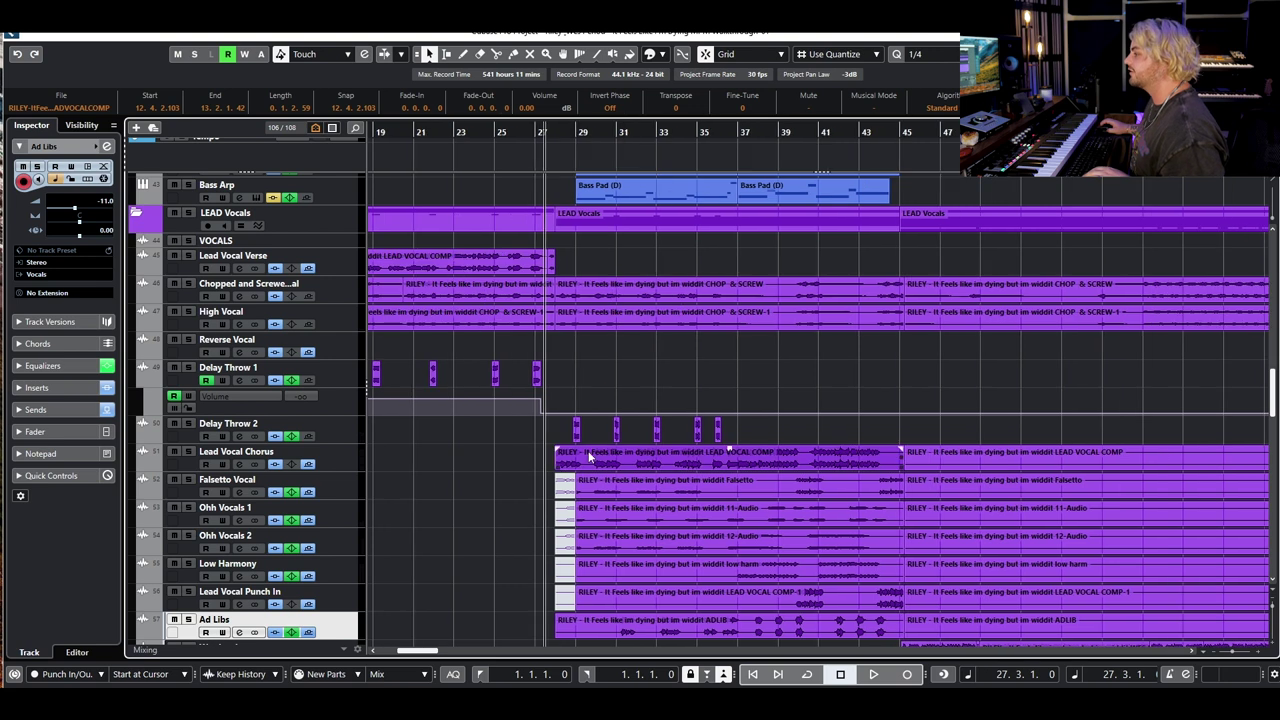
click(549, 132)
key(space)
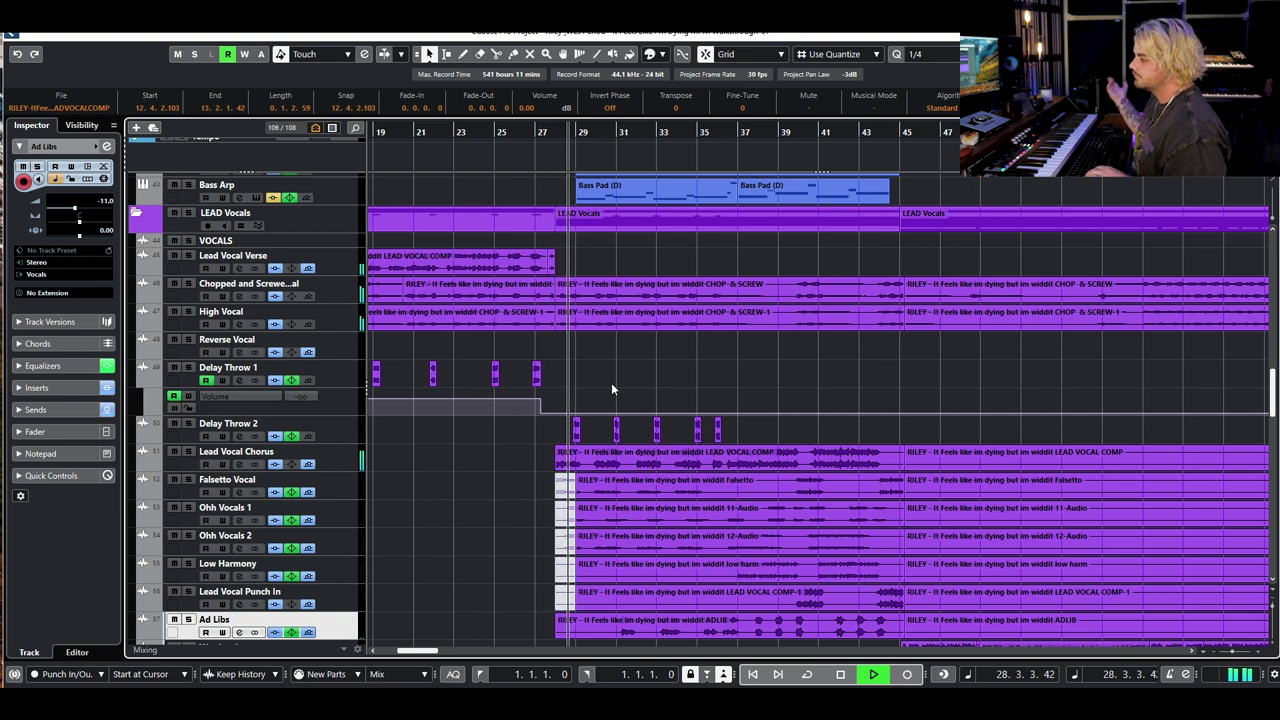
Stop the chorus playback and look over the vocal and FX tracks across the chorus and the section after bar 45
key(g)
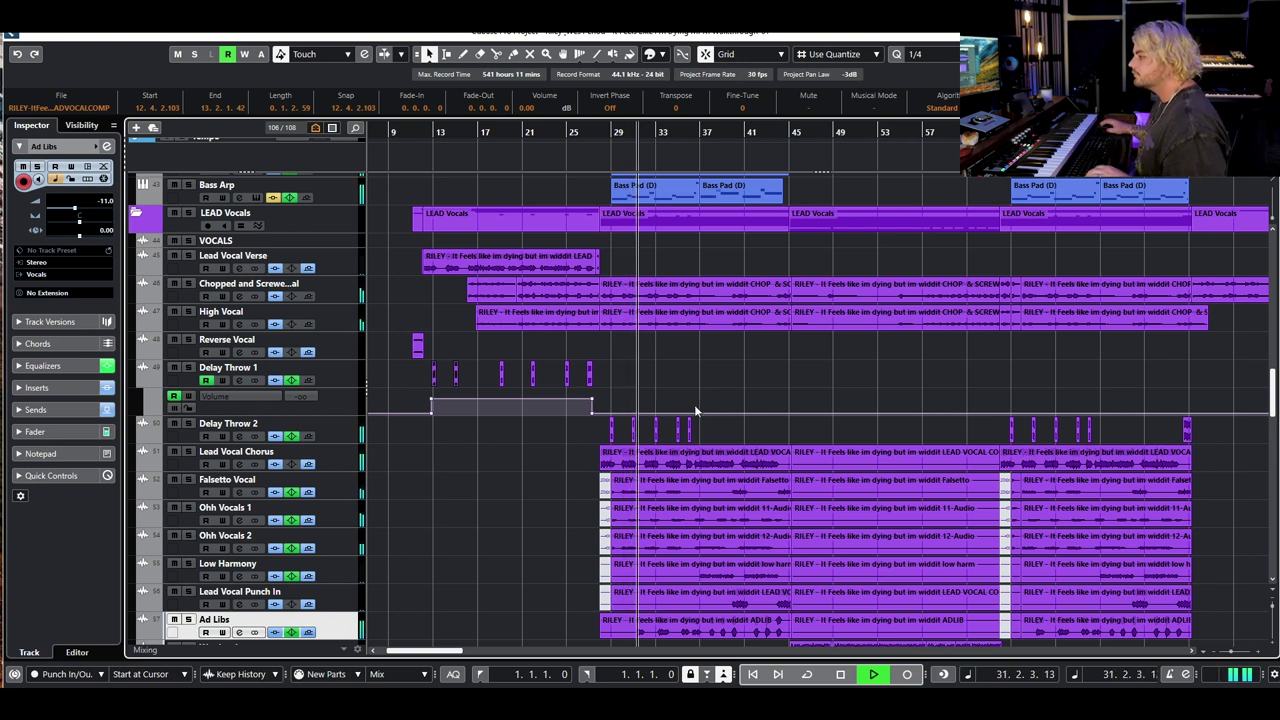
scroll(766, 575, down, 3)
key(space)
scroll(760, 510, right, 4)
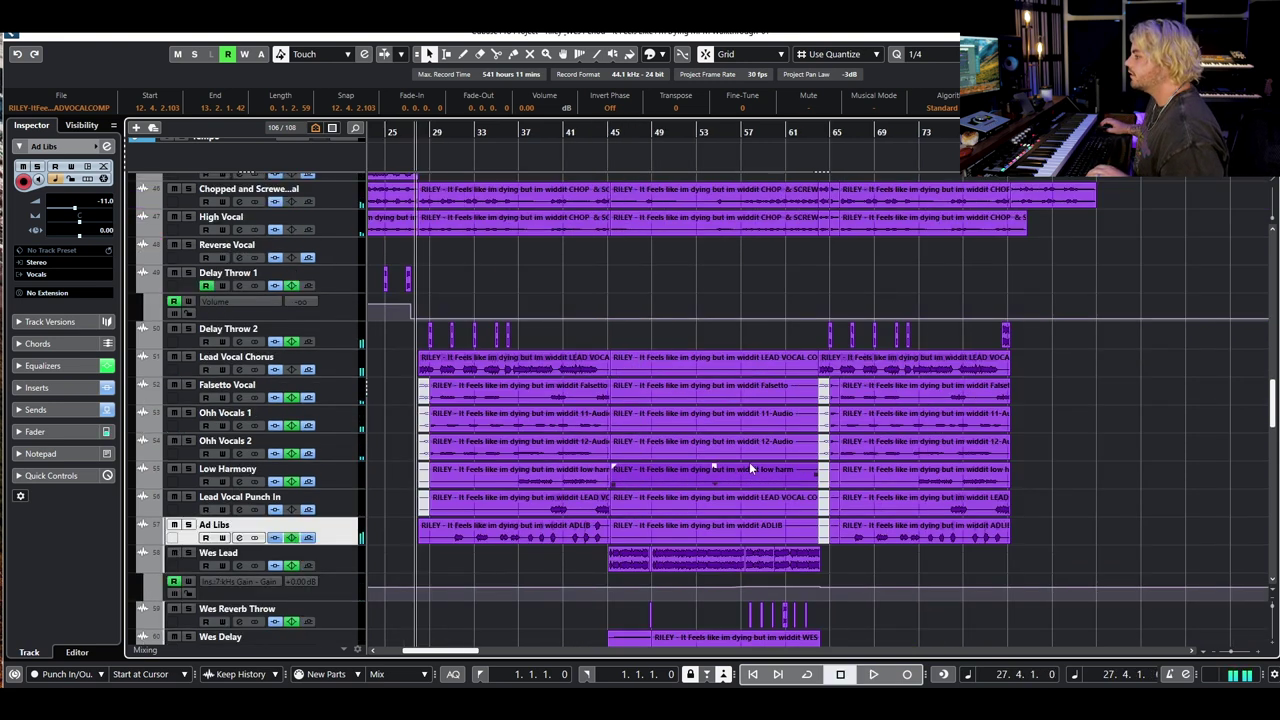
scroll(600, 448, up, 6)
scroll(632, 438, down, 12)
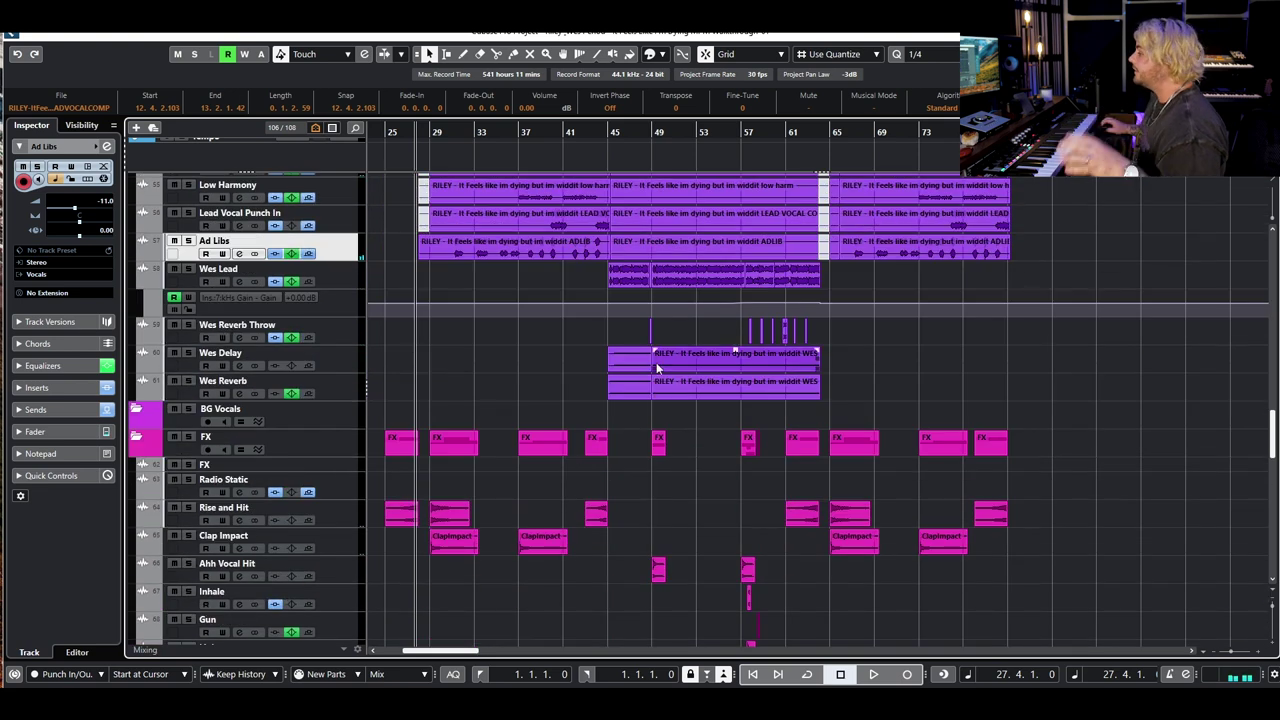
scroll(656, 362, up, 8)
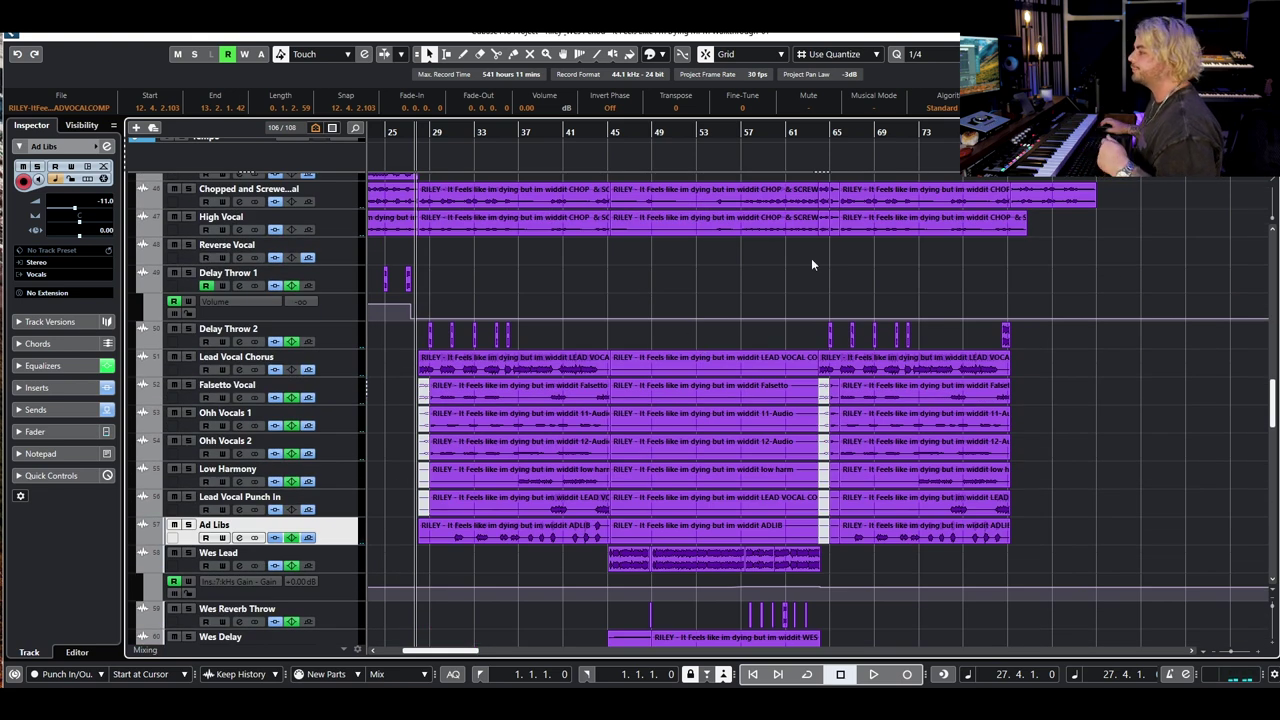
scroll(835, 265, up, 7)
scroll(878, 302, down, 7)
Solo the Wes Lead track at bar 45, examine its channel inserts and EQ, and close the channel settings
drag(1057, 565, 839, 199)
click(718, 334)
scroll(621, 268, up, 5)
click(565, 150)
scroll(165, 342, down, 5)
click(196, 282)
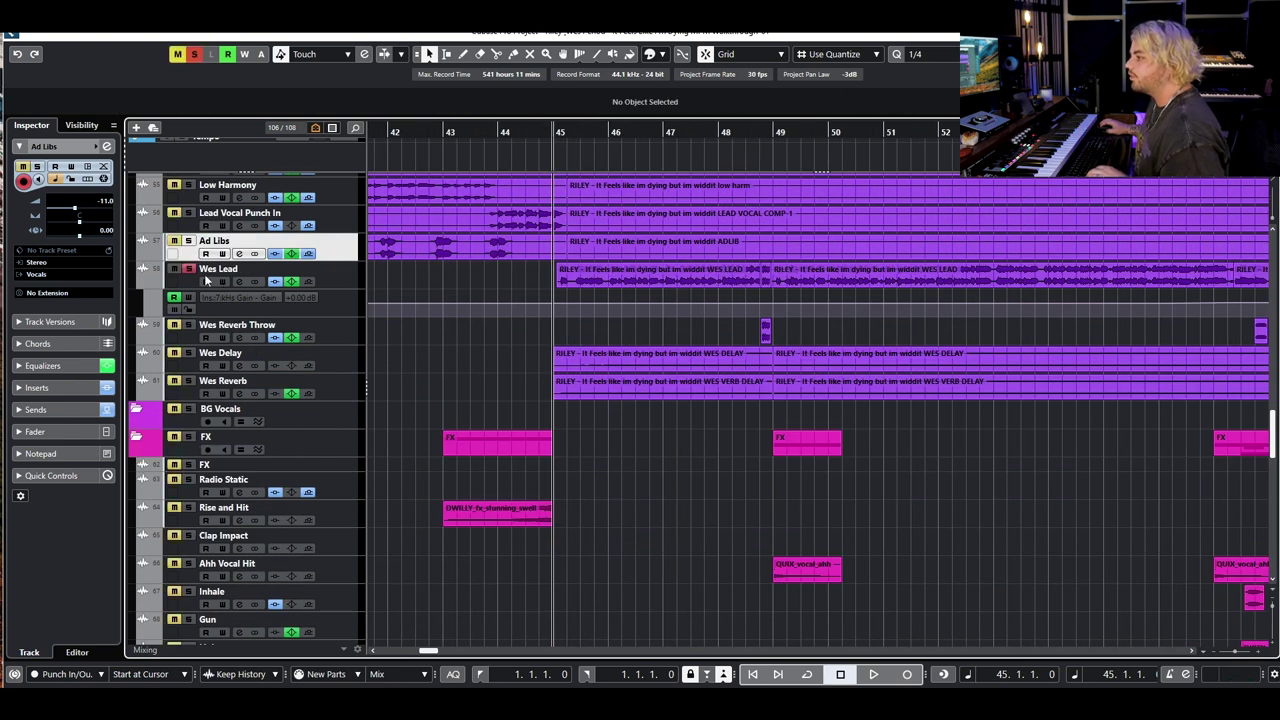
click(238, 281)
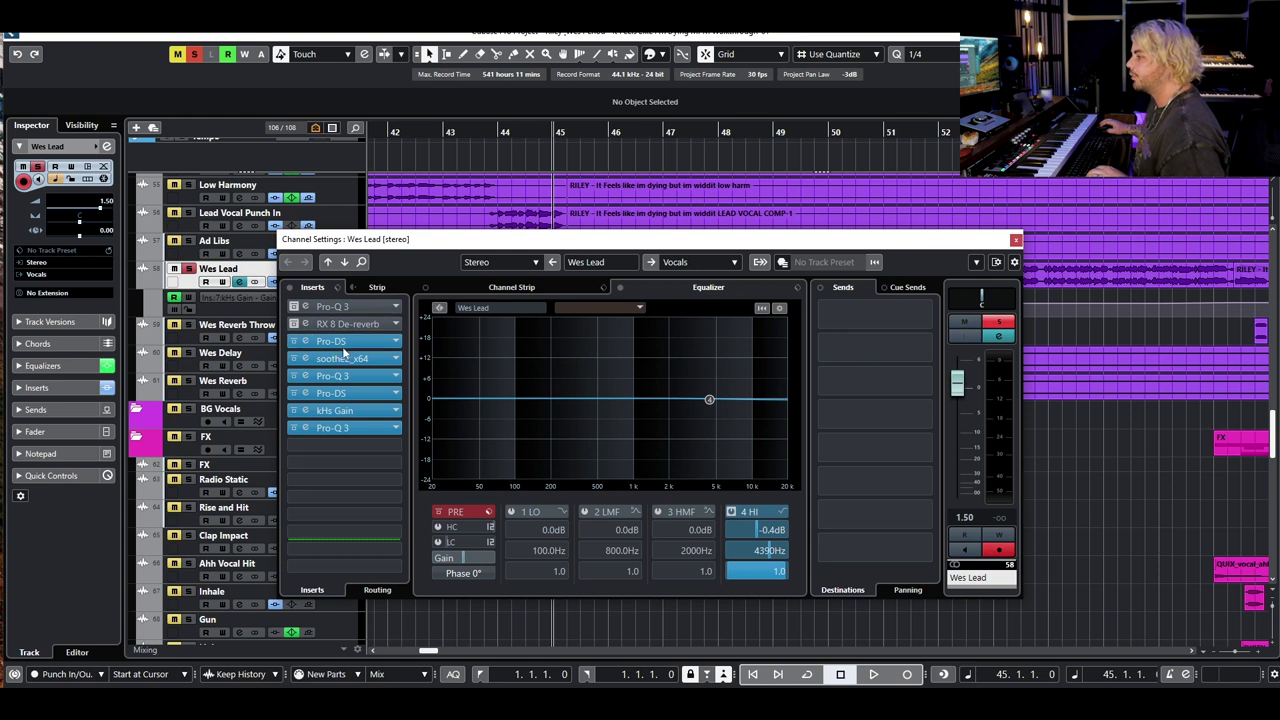
click(1015, 240)
scroll(670, 355, down, 2)
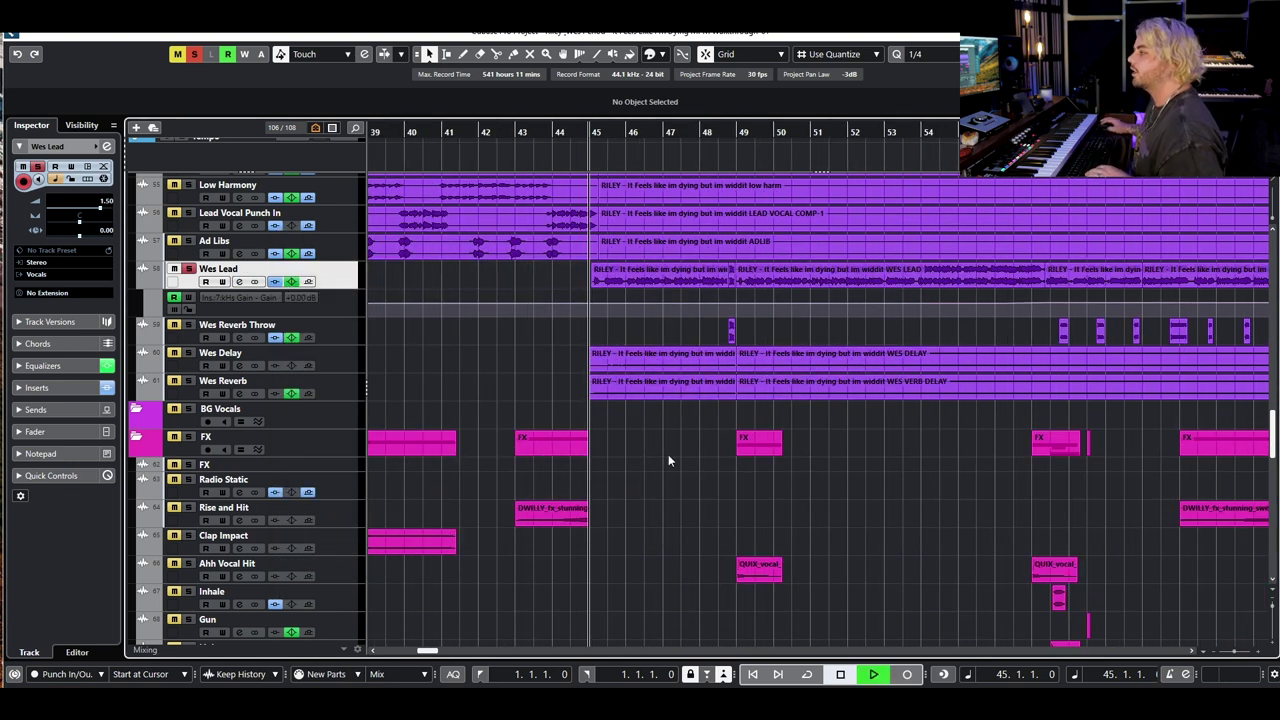
Audition the soloed Wes Lead from bar 45, toggling its EQ bypass for comparison, and clear the solo
key(space)
click(290, 281)
click(290, 281)
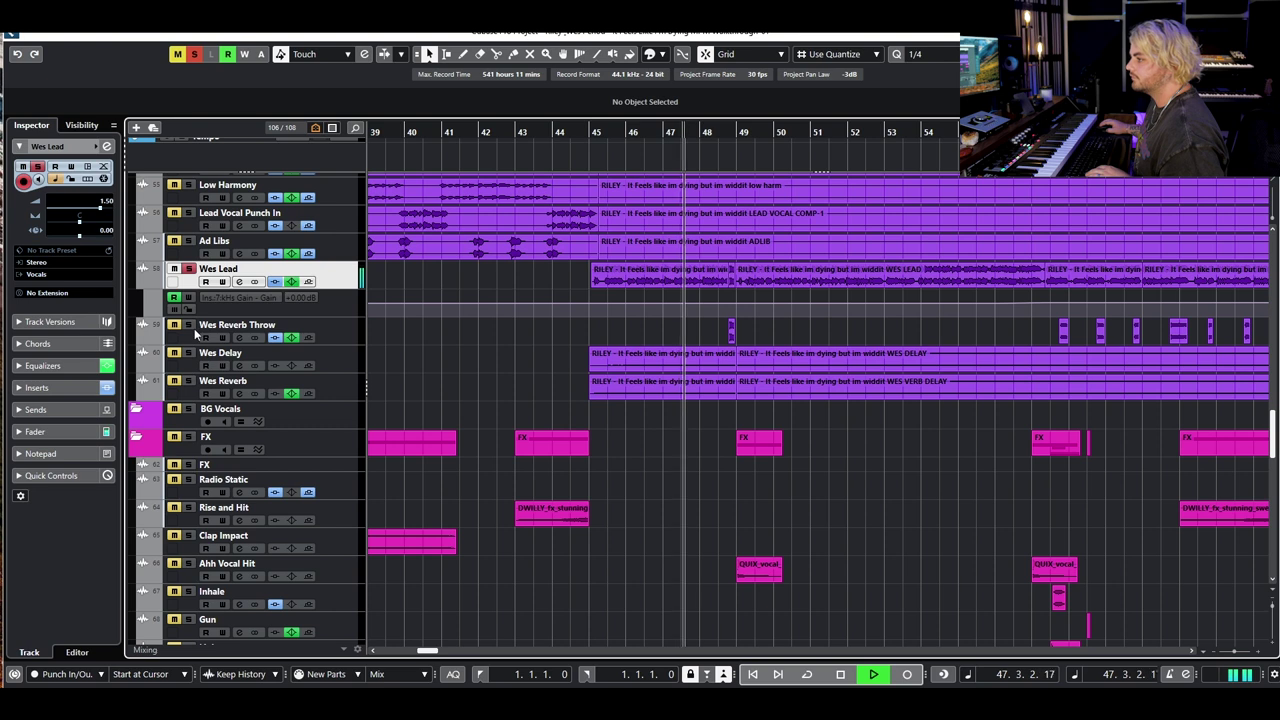
key(space)
click(188, 269)
click(189, 354)
click(189, 354)
Reopen the Wes Lead channel settings to review its plug-in chain, and close them
click(240, 281)
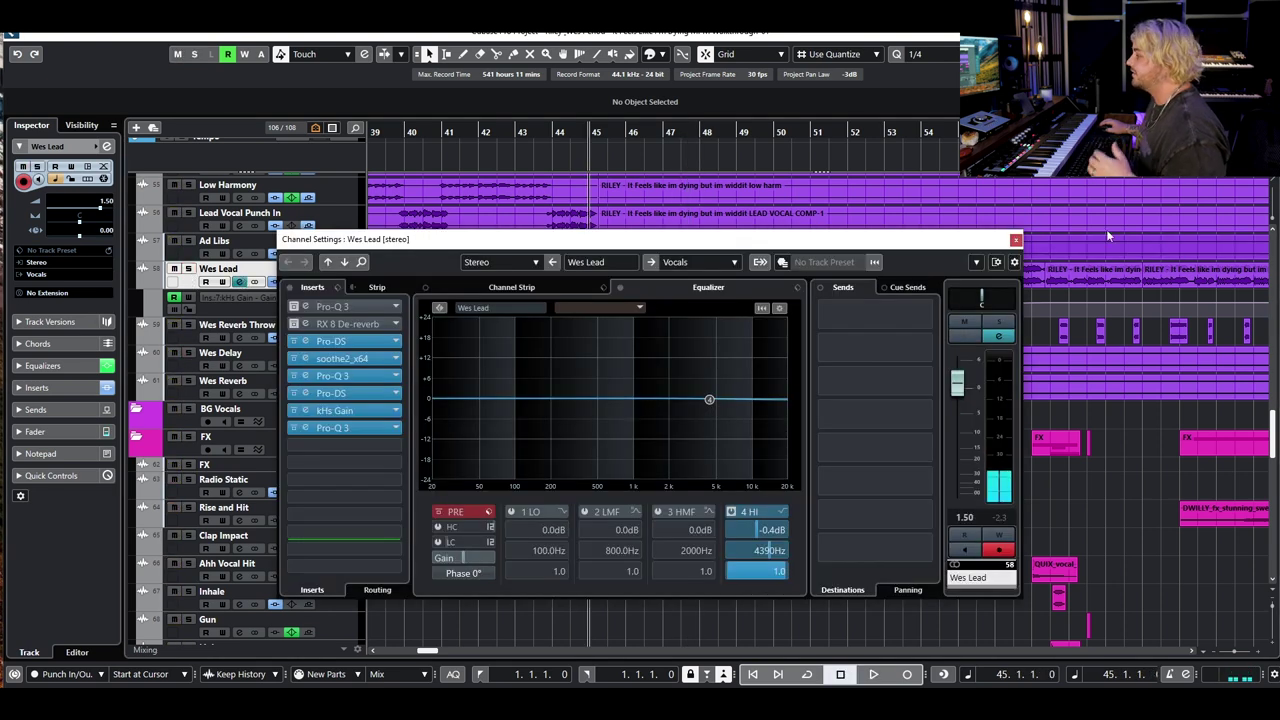
click(1015, 241)
scroll(890, 298, down, 2)
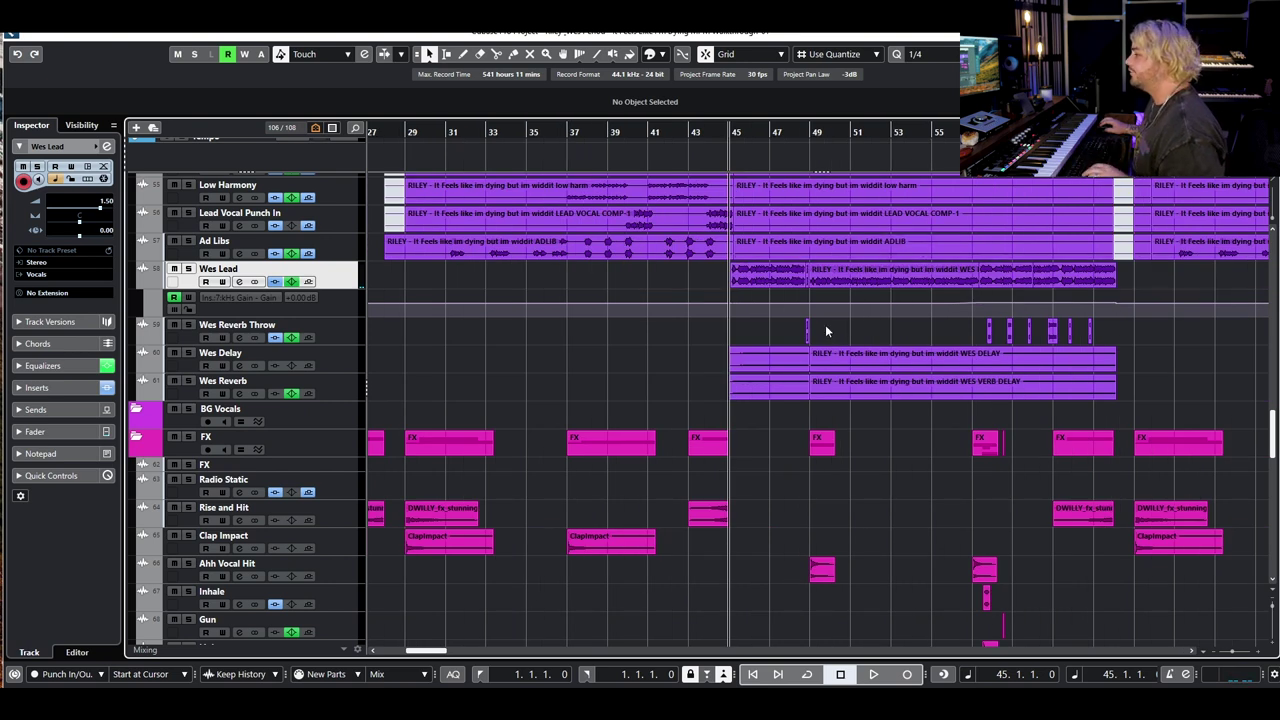
Play the full mix from bar 45 and examine the synth and guitar parts used in the bridge
scroll(826, 326, right, 3)
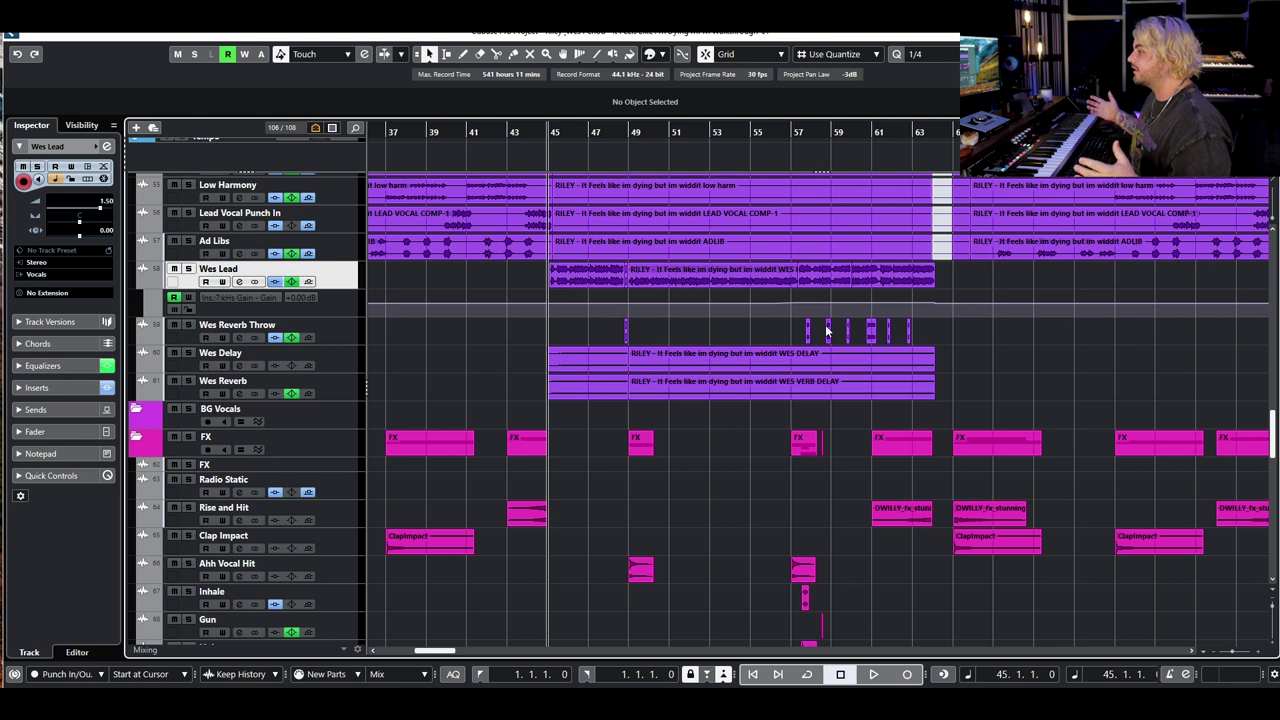
scroll(559, 170, up, 4)
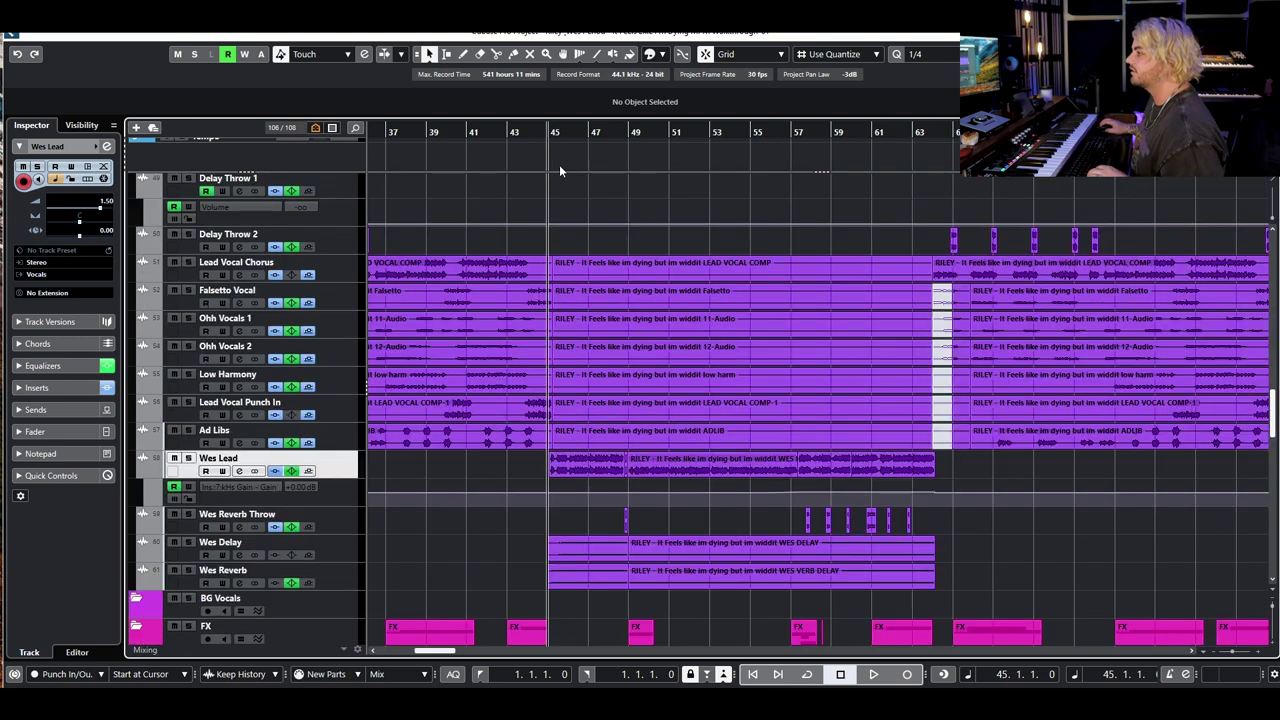
scroll(556, 214, up, 15)
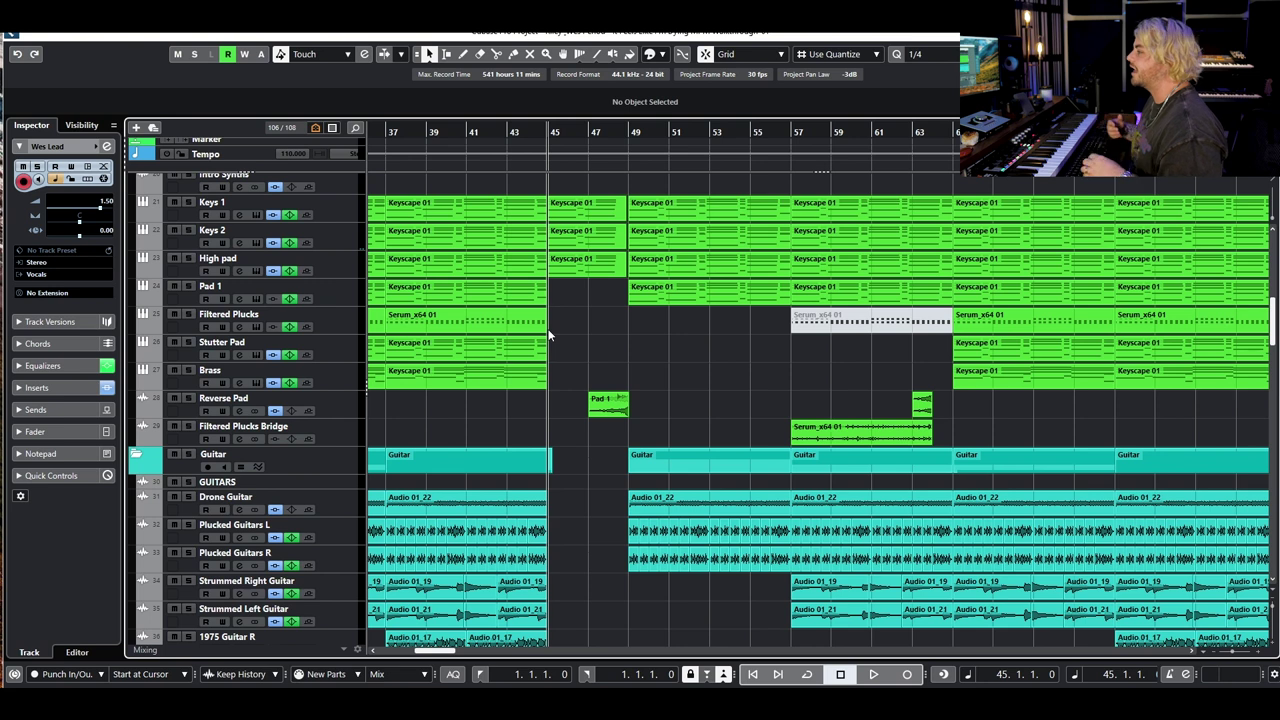
key(space)
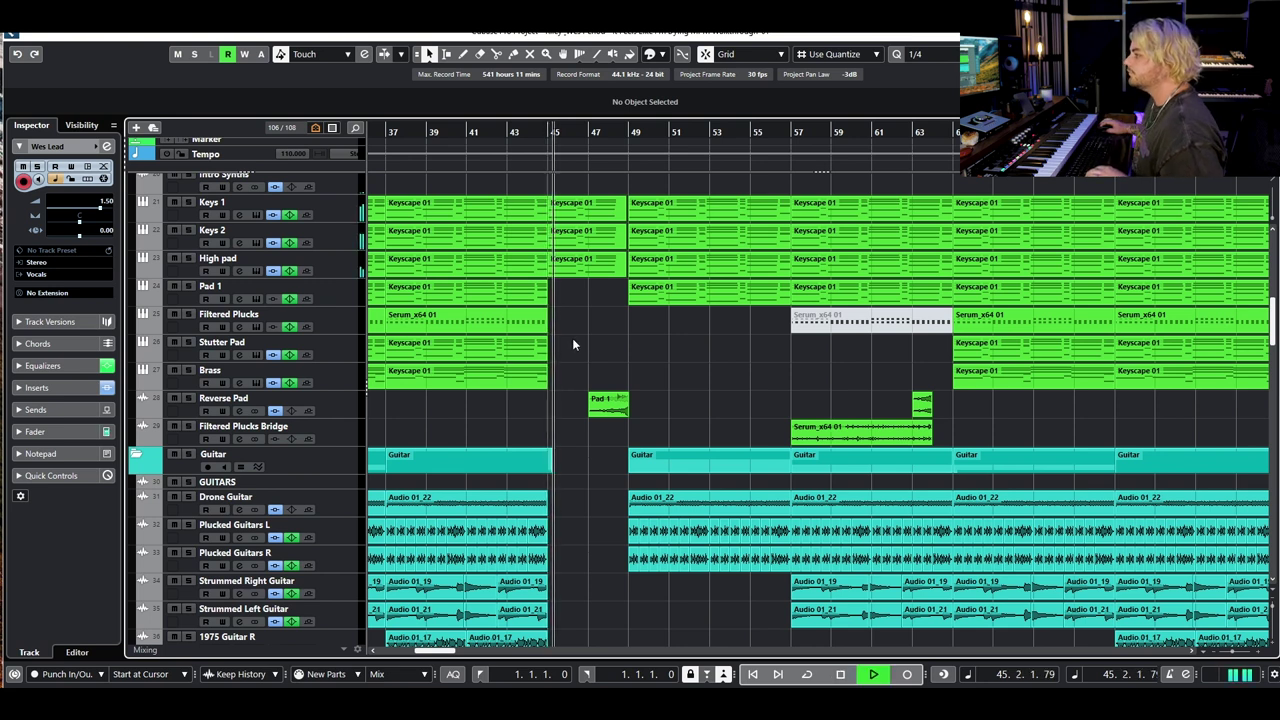
scroll(597, 338, down, 4)
scroll(600, 327, up, 4)
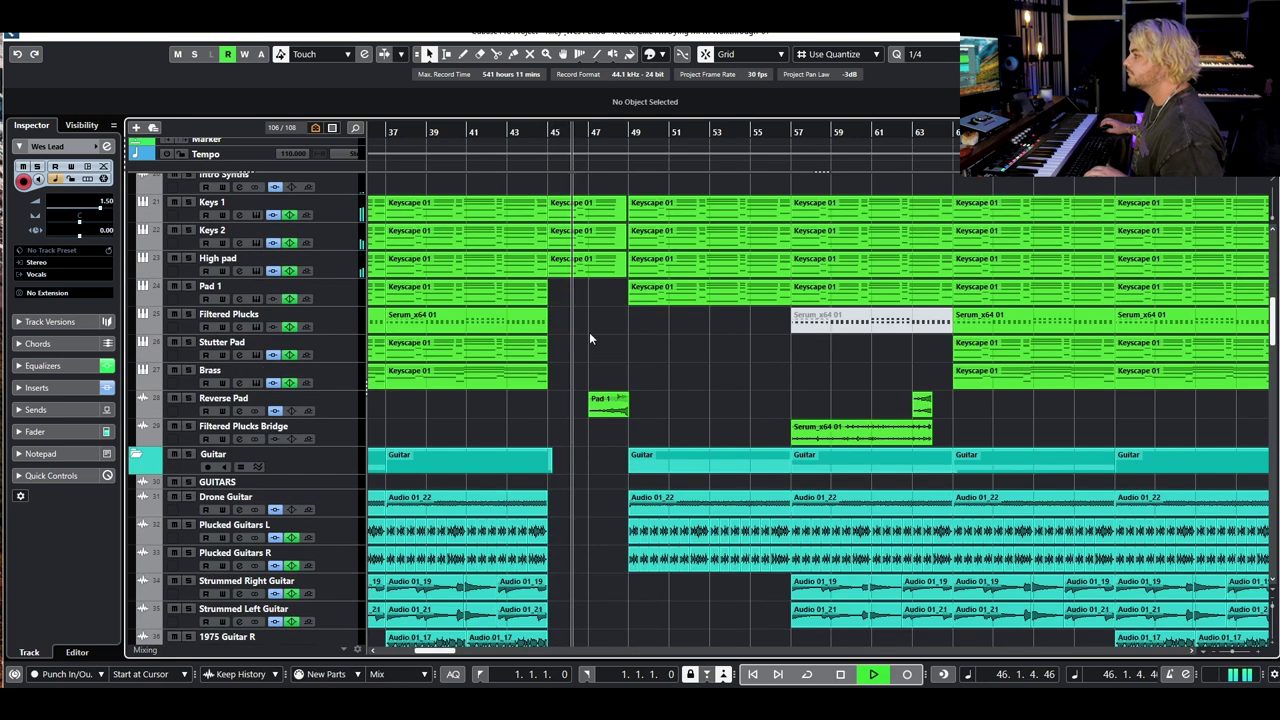
scroll(560, 322, right, 3)
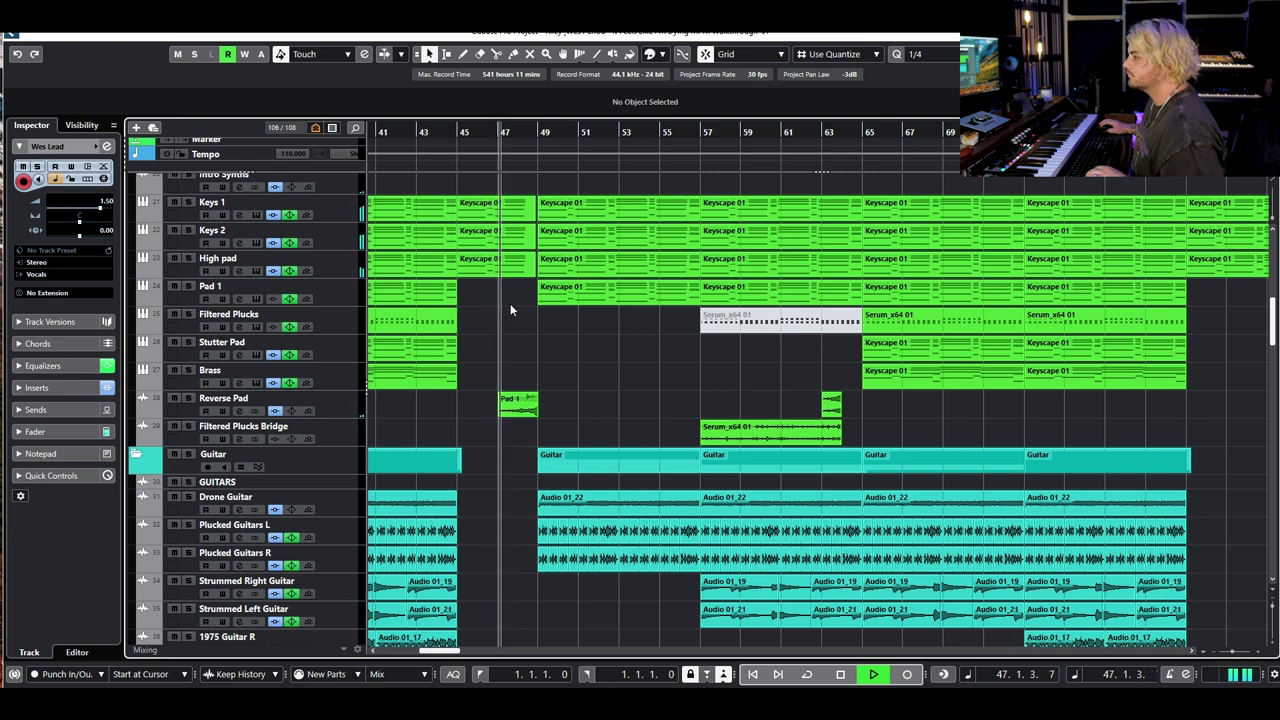
Follow the playing bridge through the Wes vocal, FX and bass tracks, and stop playback after bar 51
scroll(523, 305, down, 6)
scroll(606, 319, down, 8)
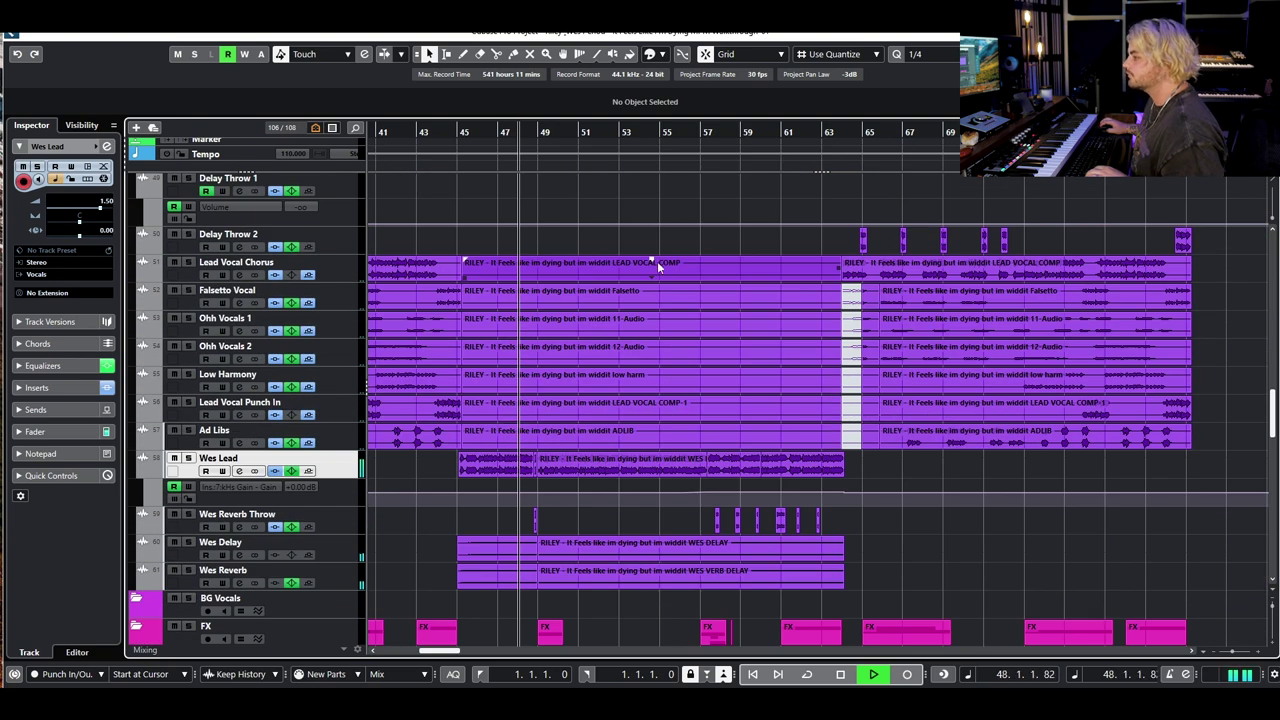
scroll(609, 266, up, 3)
scroll(609, 264, down, 10)
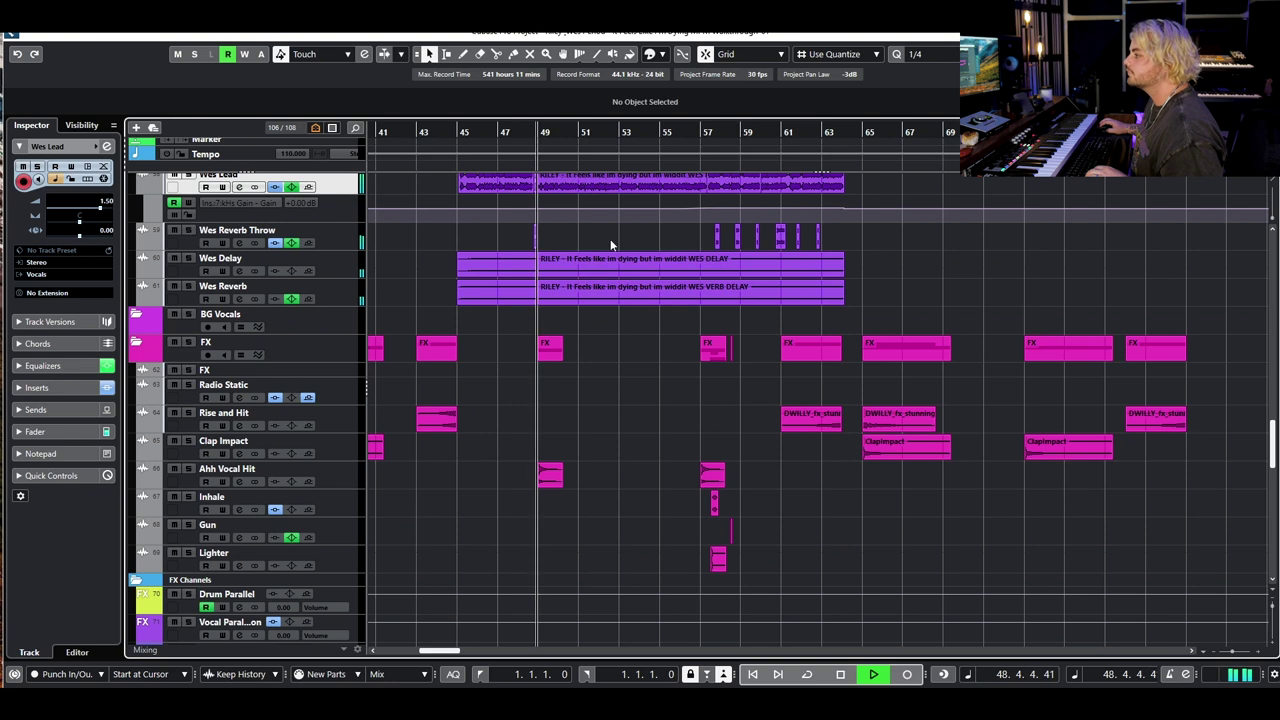
scroll(613, 245, up, 6)
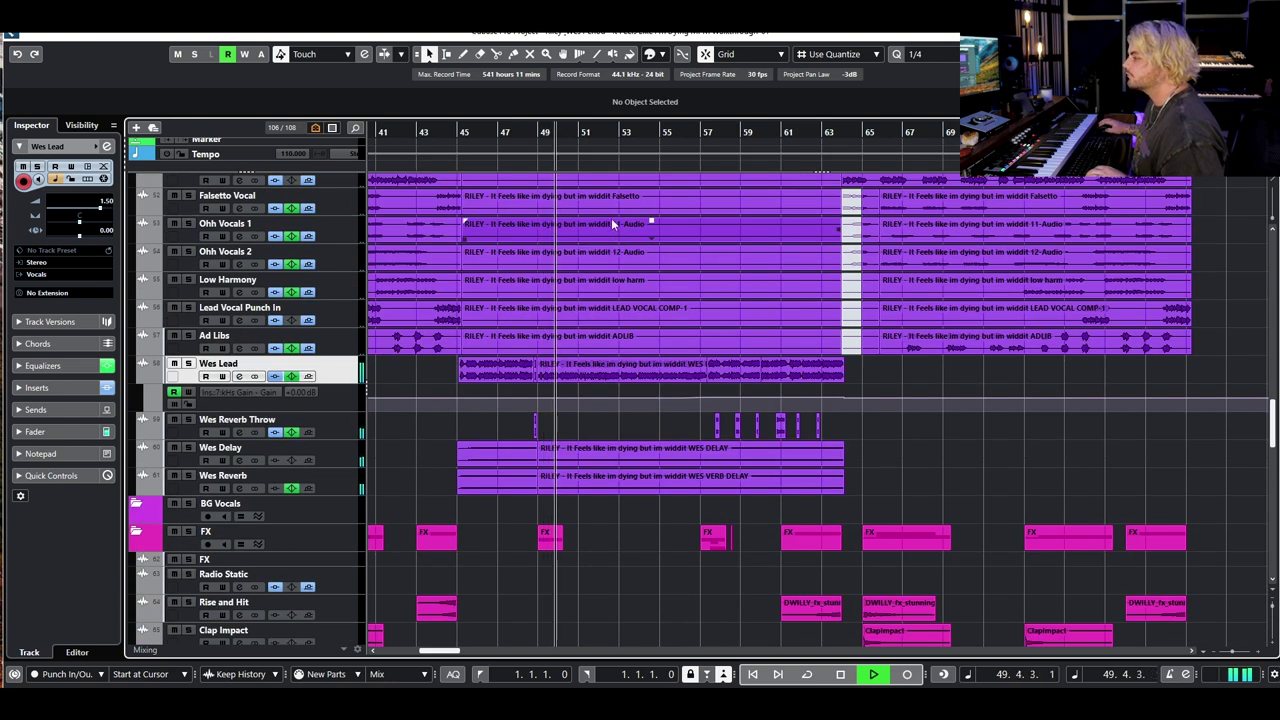
scroll(614, 200, up, 8)
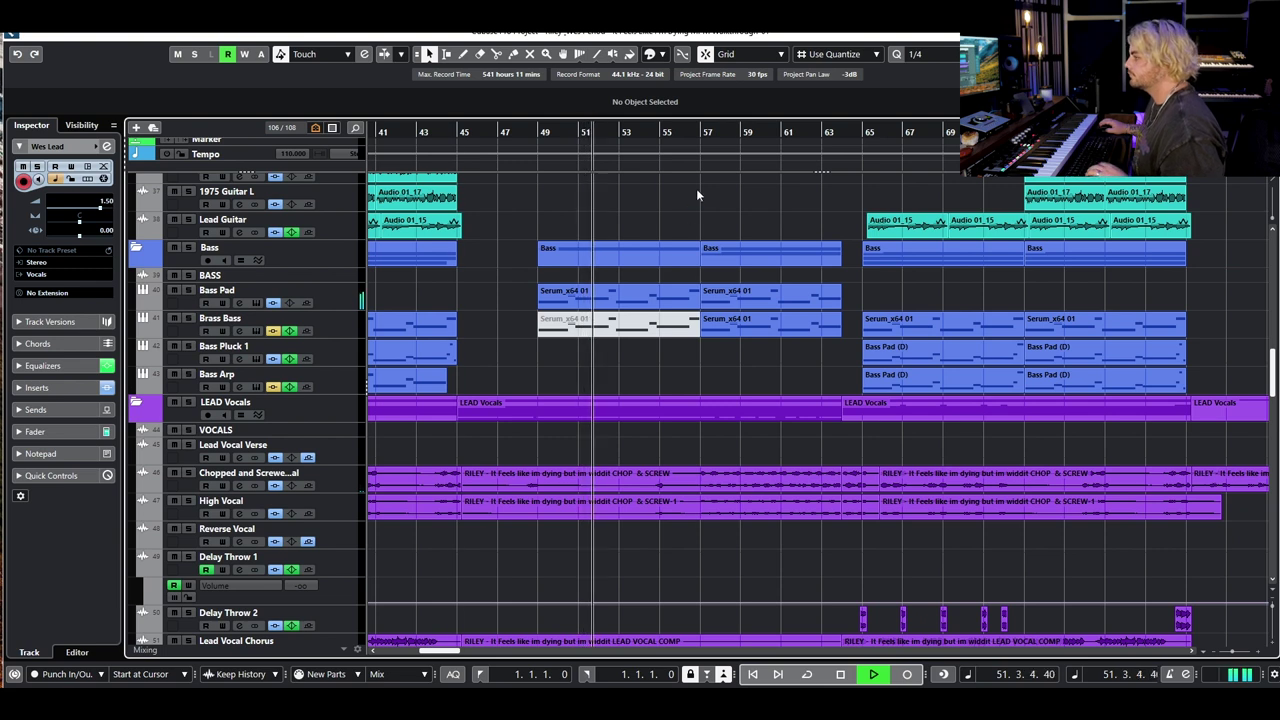
key(space)
Play the bridge from bar 56.4 while examining the FX hits and the Bass, Synth and Guitars group volume automation
click(697, 131)
scroll(700, 250, down, 5)
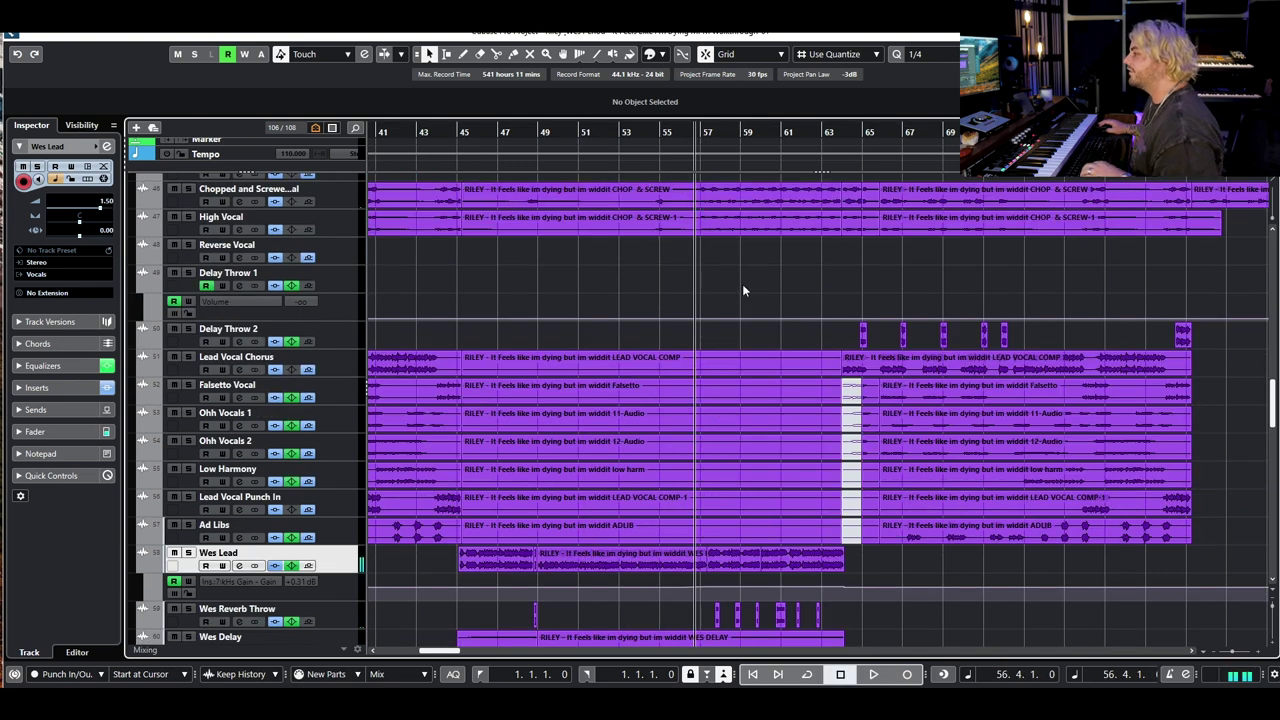
scroll(705, 360, down, 10)
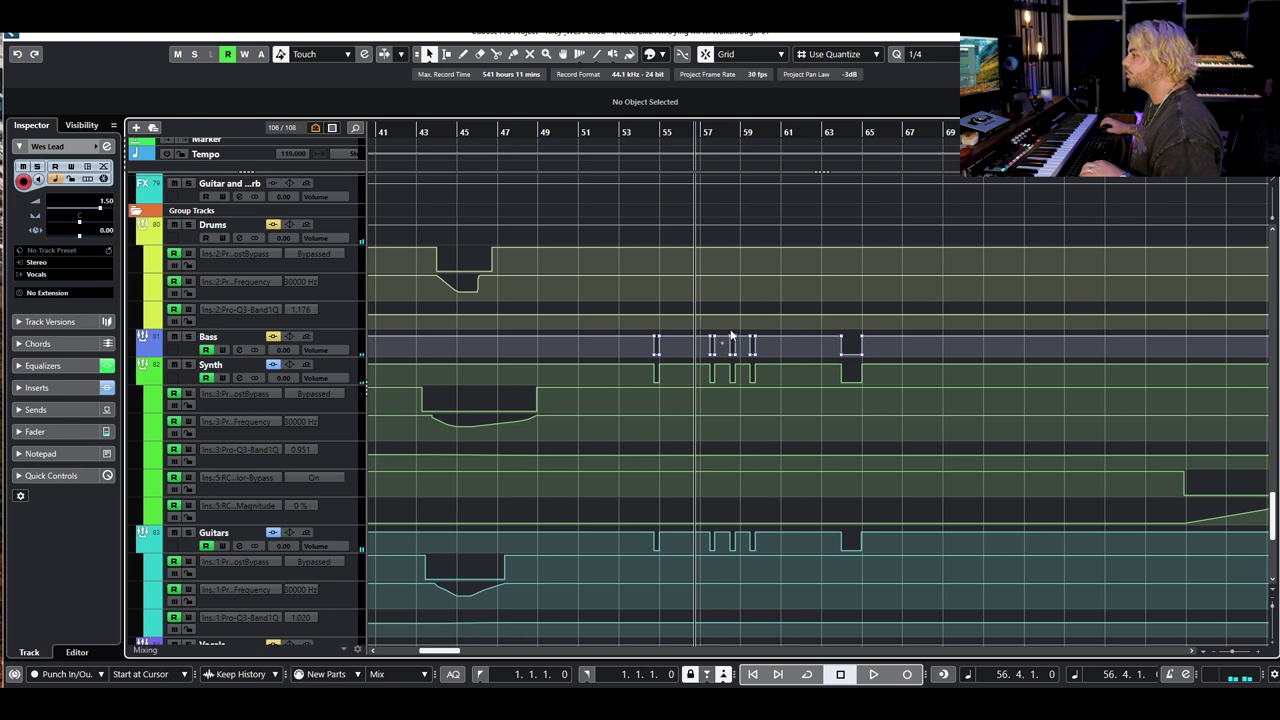
key(space)
scroll(730, 190, up, 10)
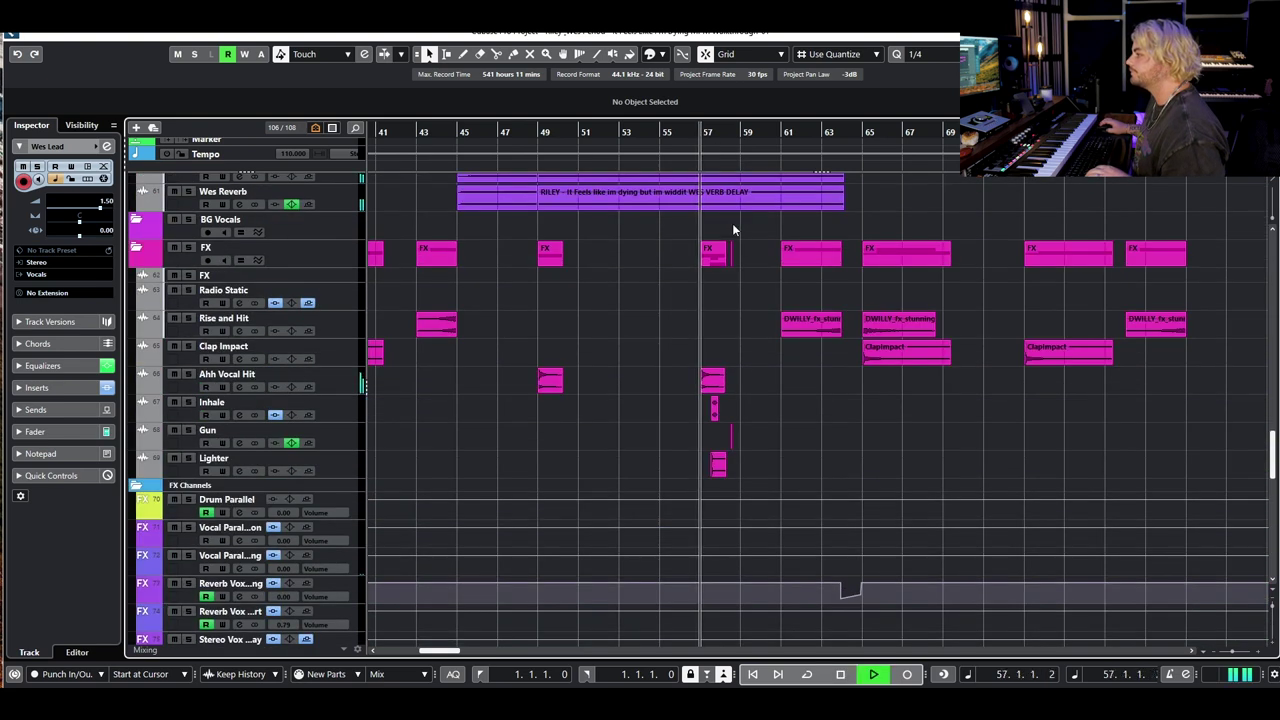
scroll(734, 215, down, 10)
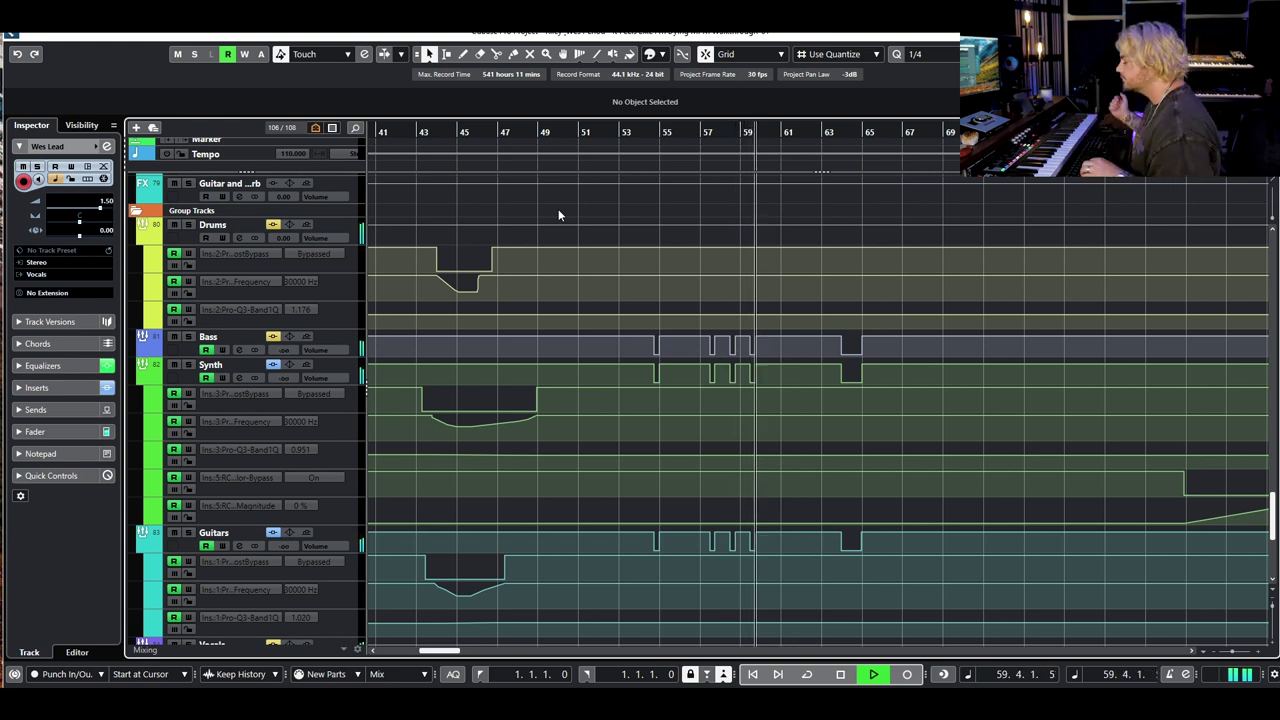
scroll(719, 322, up, 10)
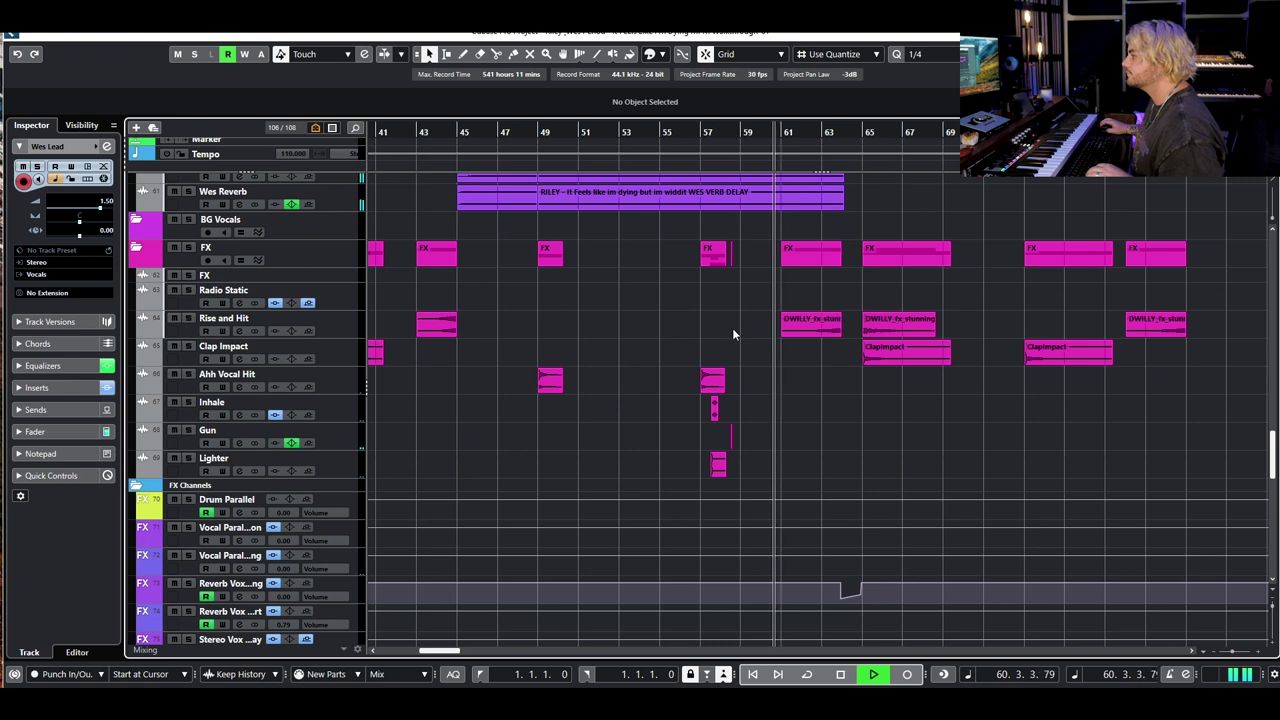
key(space)
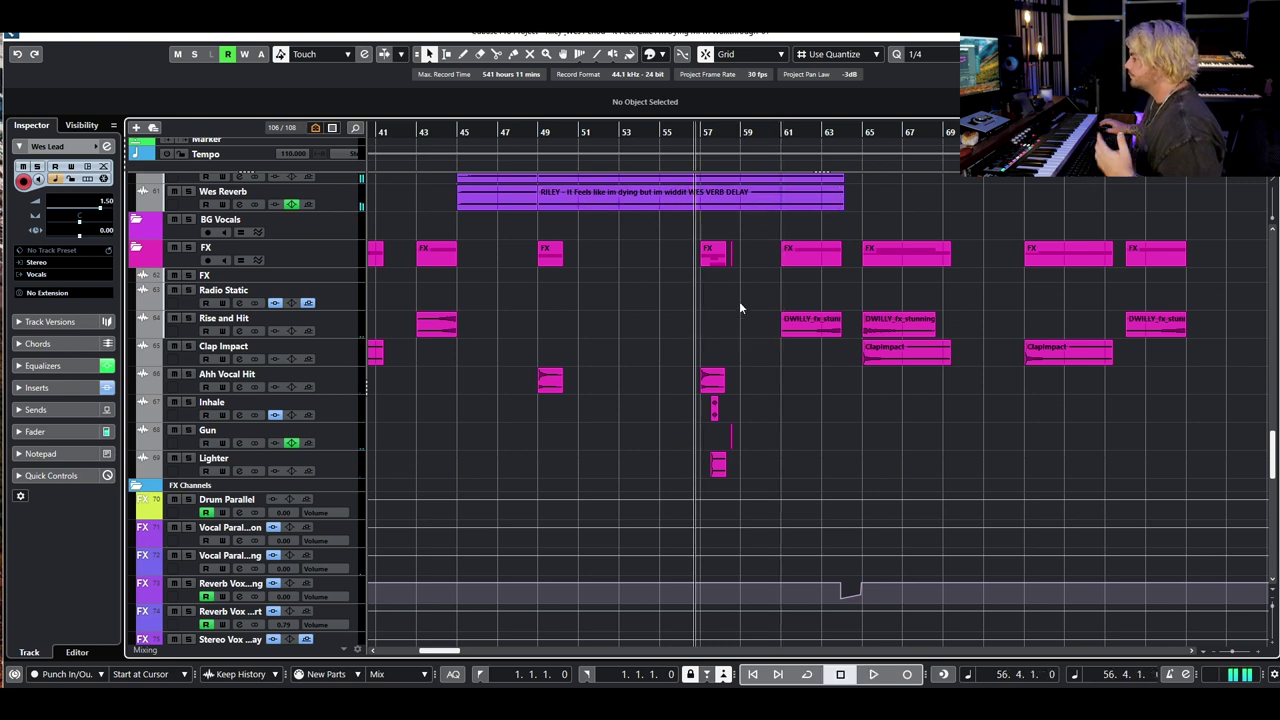
Audition the Inhale and Lighter effects soloed together from bar 57.3
scroll(730, 377, up, 4)
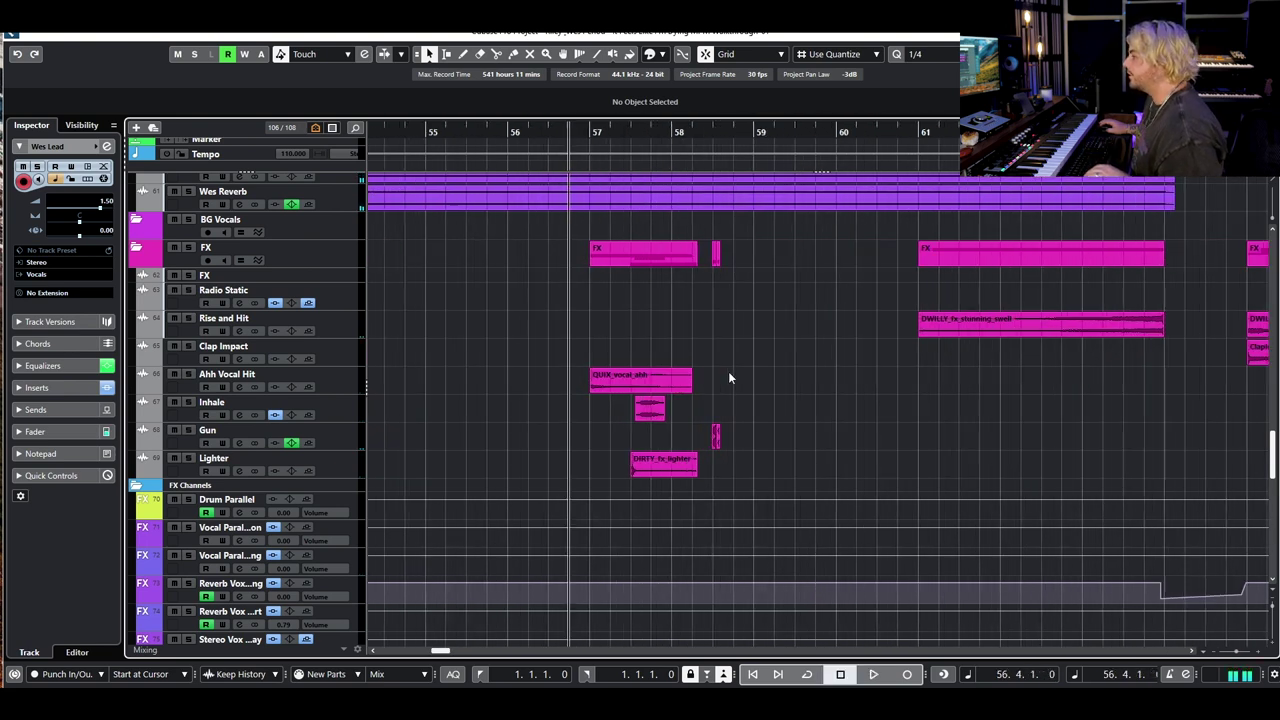
click(188, 403)
key(h)
key(h)
click(604, 132)
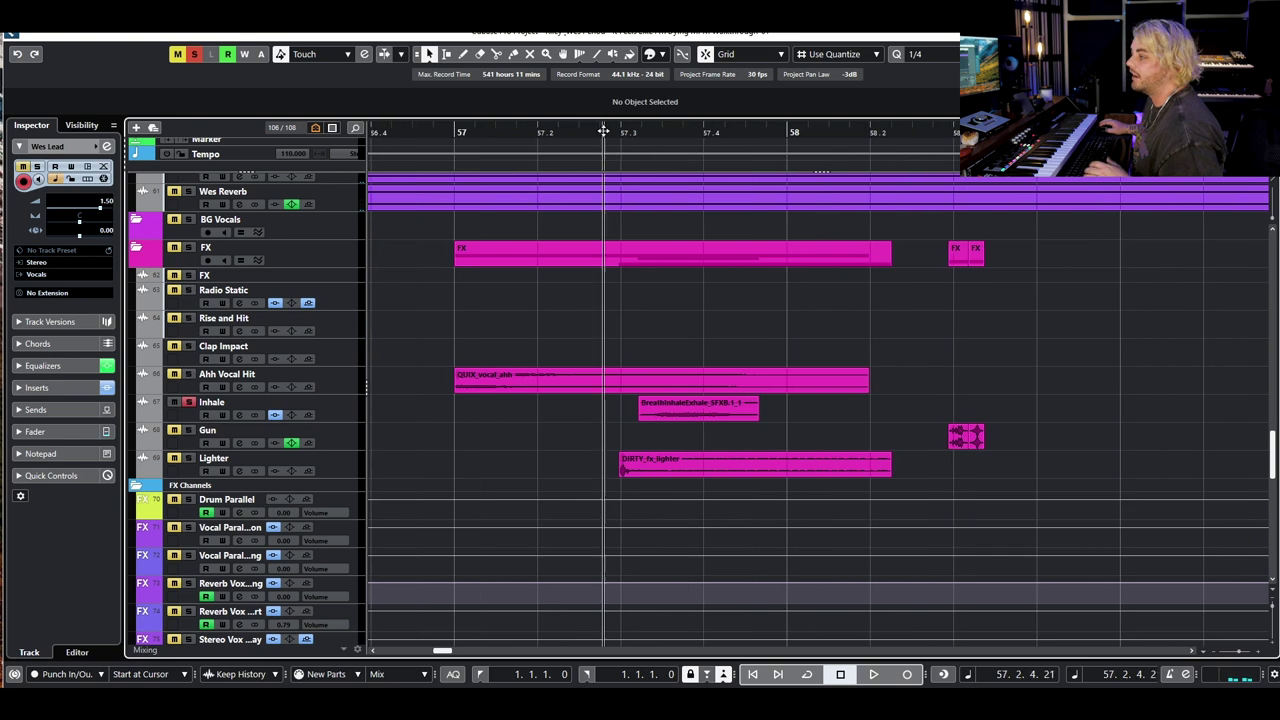
drag(603, 131, 619, 127)
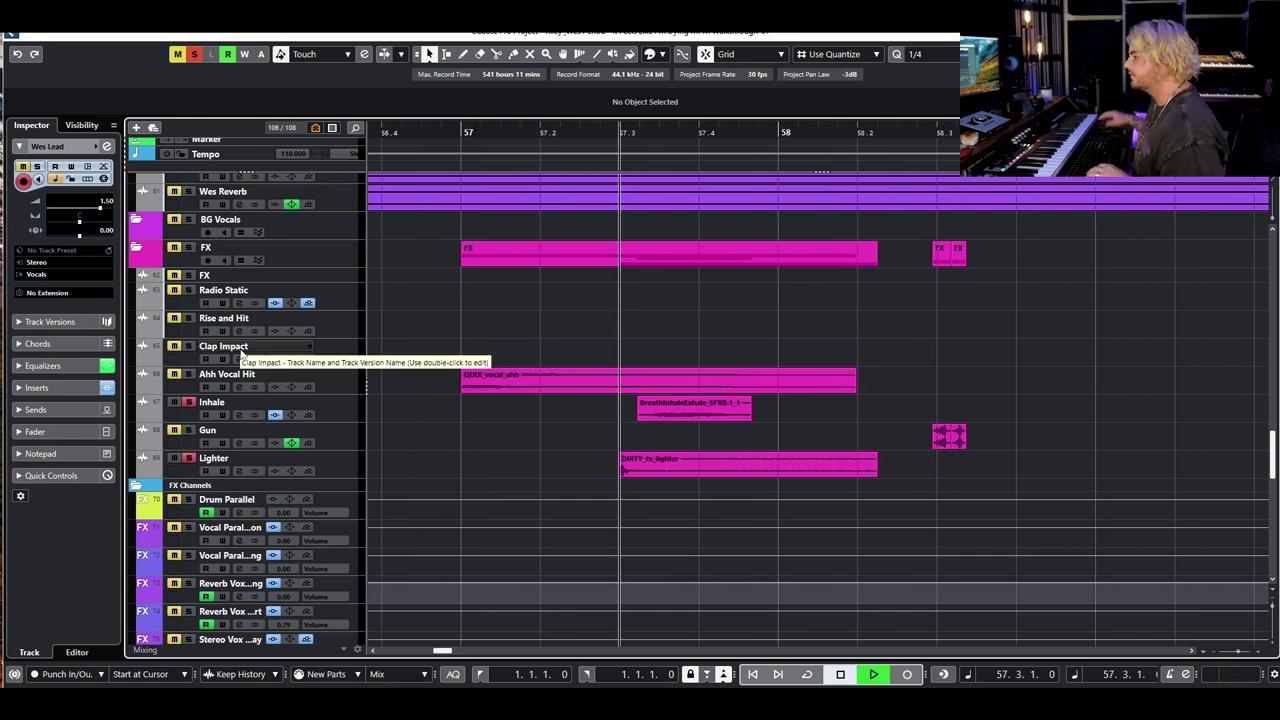
key(space)
key(space)
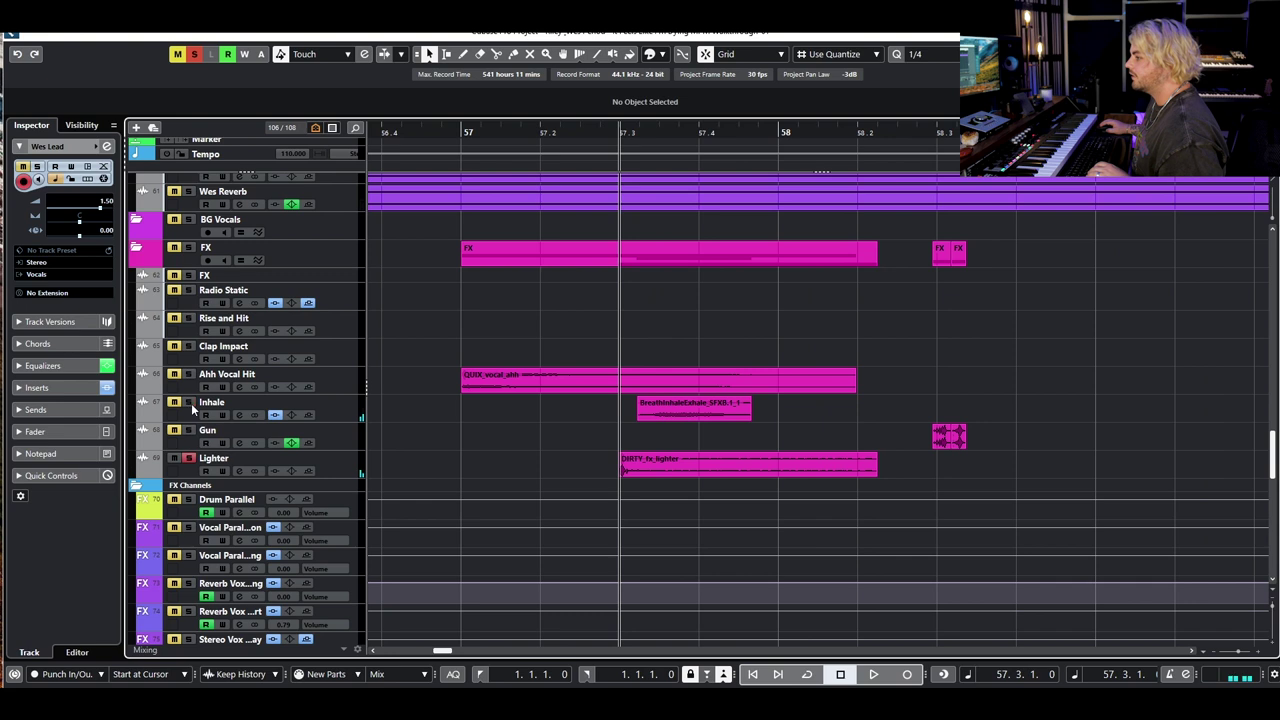
Solo the Gun effect instead of Lighter and audition it from bar 58.3
click(190, 471)
click(911, 133)
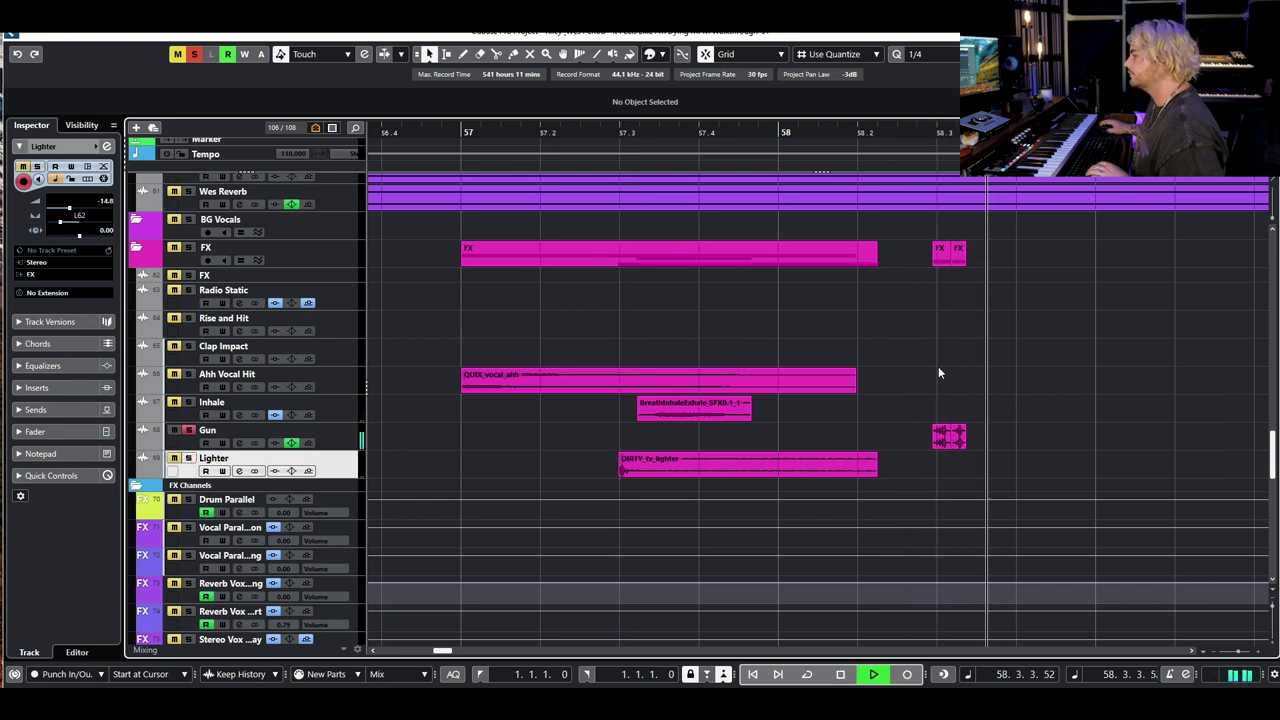
scroll(998, 387, down, 3)
scroll(998, 387, right, 2)
key(space)
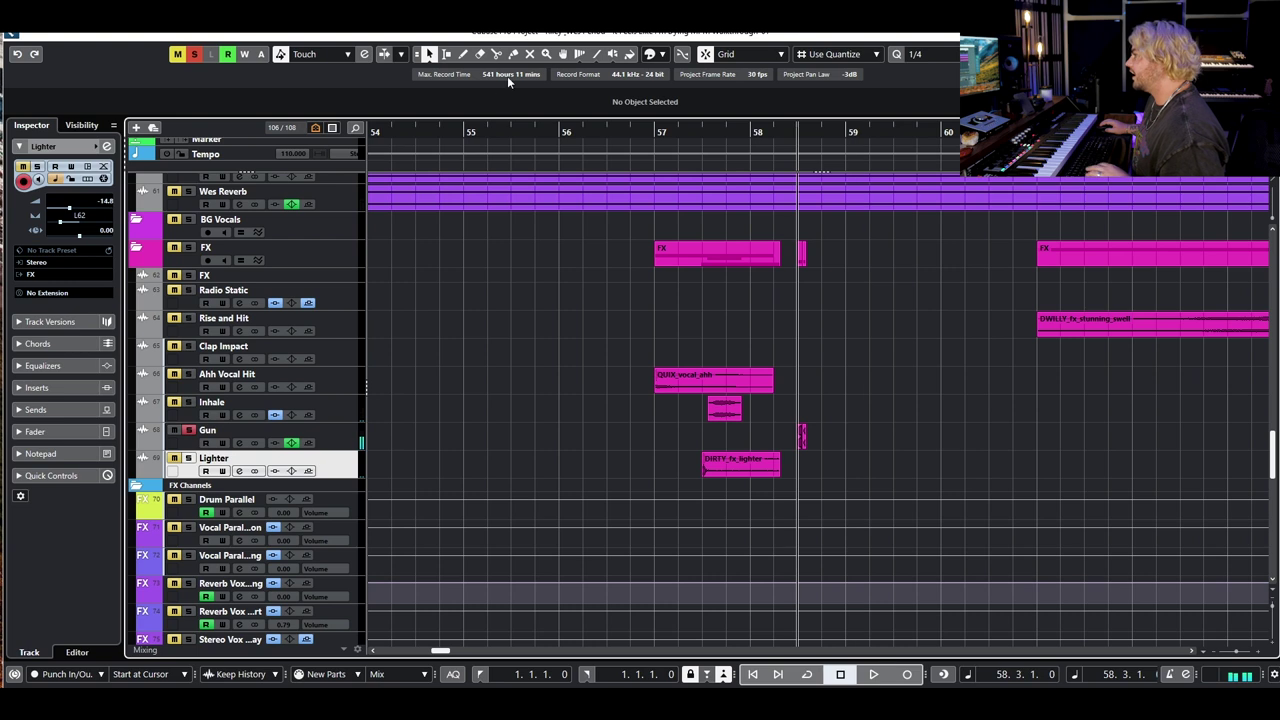
Clear all solos and examine the group volume automation around bars 55 to 65 and the bridge vocal tracks
click(196, 56)
key(g)
key(g)
key(g)
key(g)
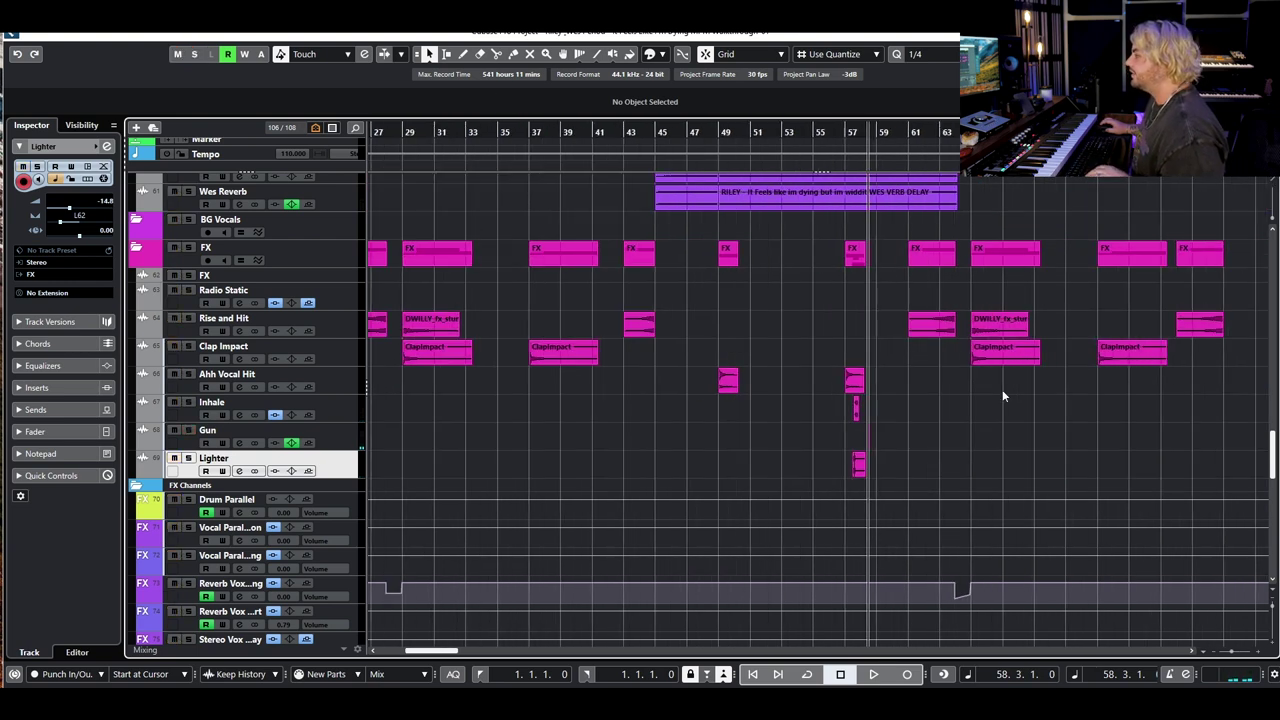
scroll(997, 427, down, 5)
scroll(959, 358, up, 3)
scroll(953, 340, right, 2)
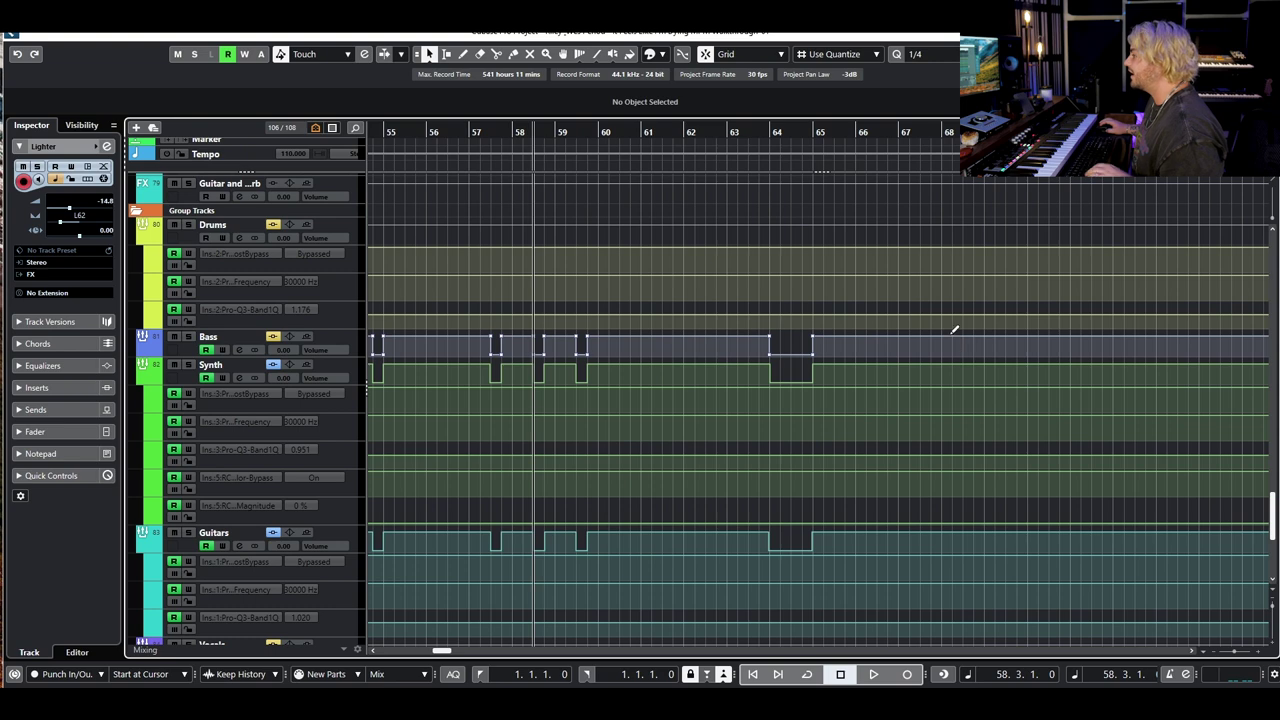
scroll(1042, 388, up, 5)
scroll(780, 328, down, 3)
scroll(780, 328, up, 4)
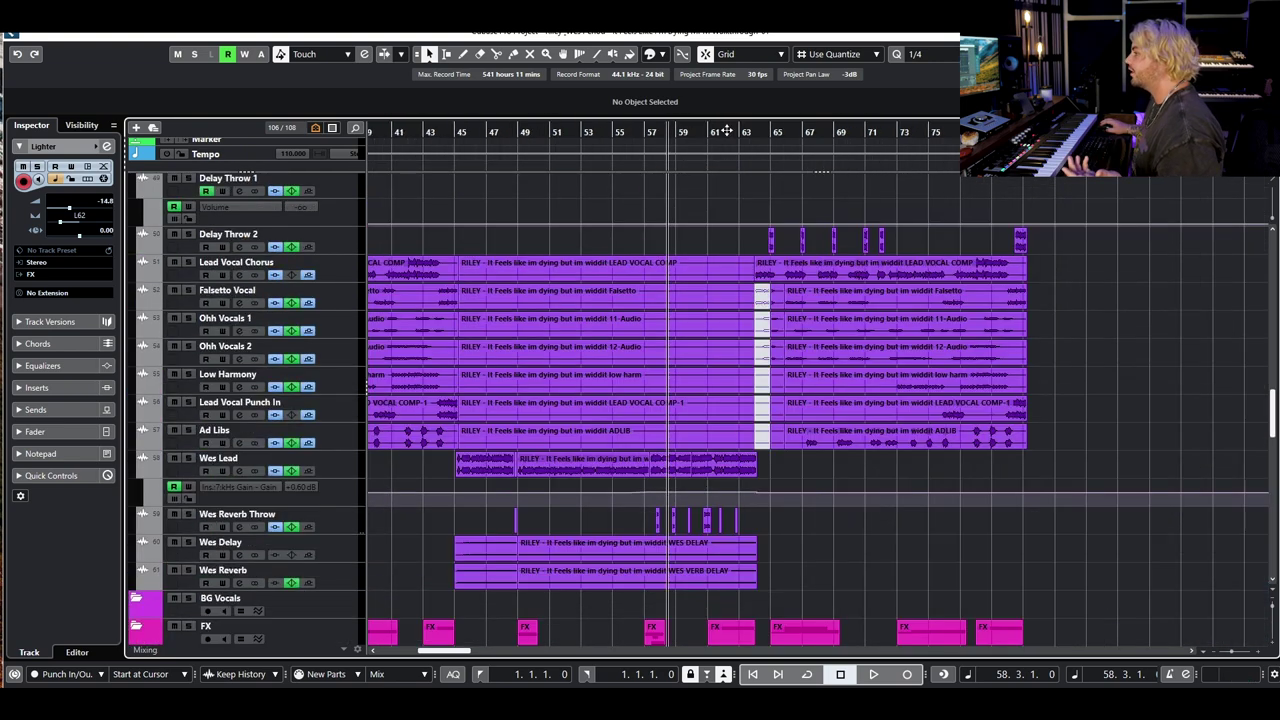
Survey the full song's arrangement across the guitar and bass tracks, comparing where their parts enter in each section
scroll(845, 300, up, 8)
key(g)
key(g)
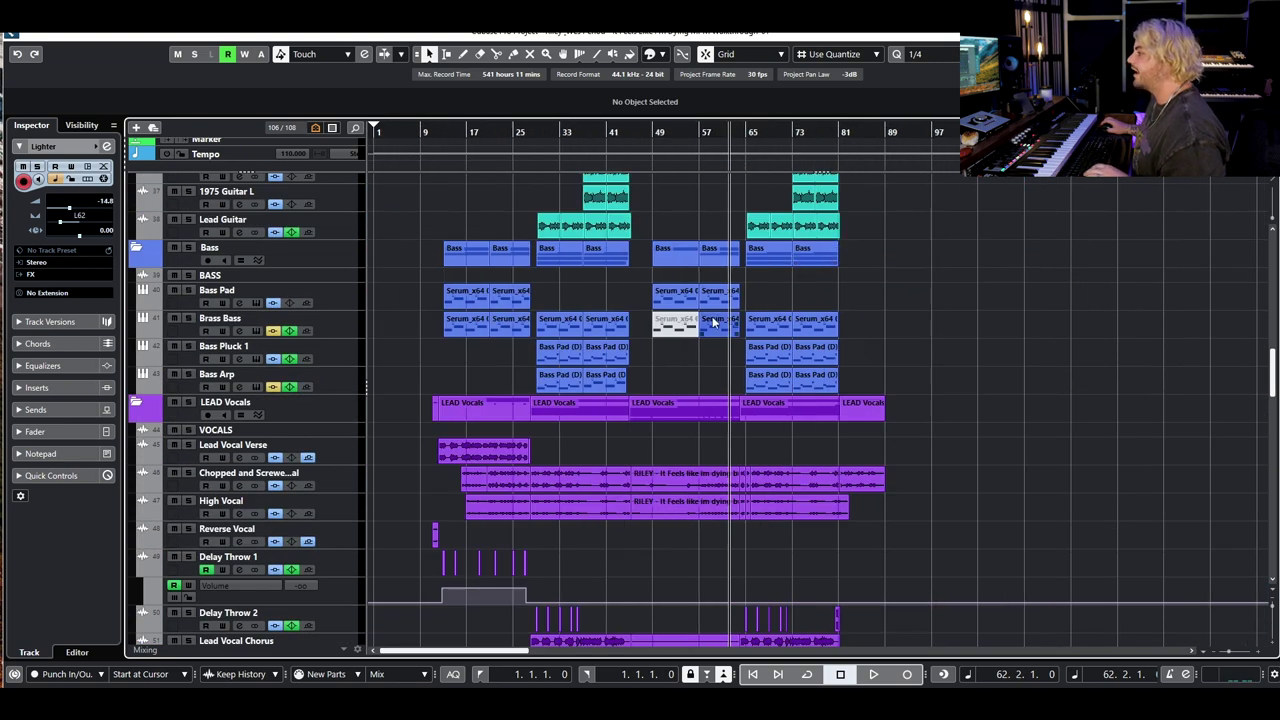
scroll(715, 318, up, 12)
scroll(877, 270, up, 6)
scroll(876, 270, down, 10)
scroll(885, 366, up, 6)
scroll(875, 370, down, 10)
scroll(797, 341, up, 3)
drag(775, 330, 314, 385)
click(455, 457)
scroll(455, 457, down, 8)
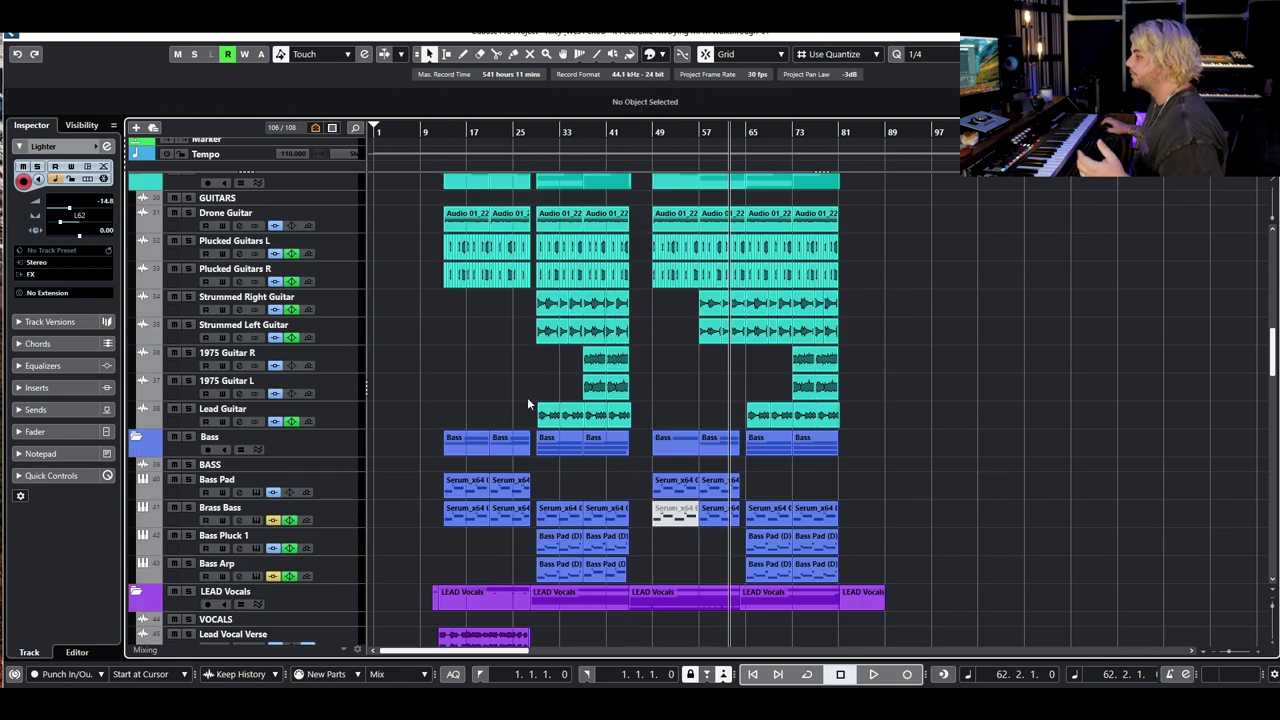
Examine the bass parts and the lead vocal layers from Lead Vocal Verse to Wes Lead over the full song
drag(859, 199, 222, 412)
click(711, 386)
scroll(711, 386, down, 3)
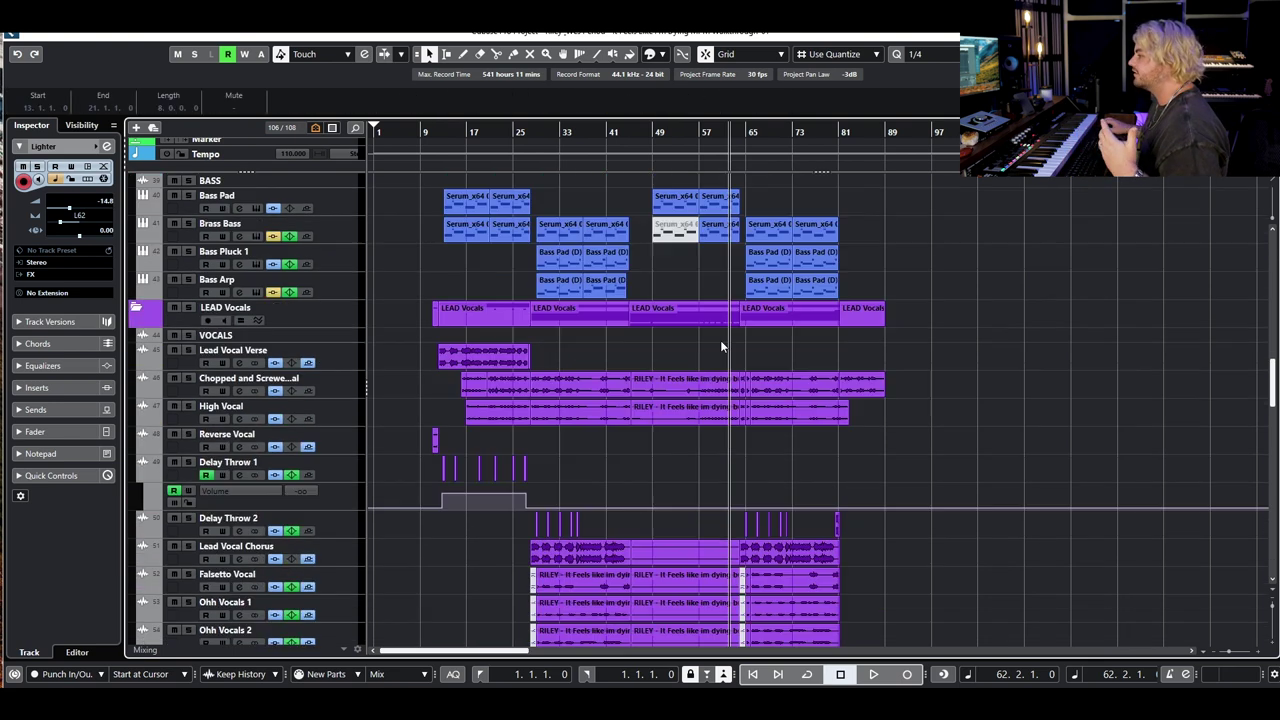
scroll(856, 369, up, 2)
drag(856, 378, 300, 480)
scroll(562, 417, down, 6)
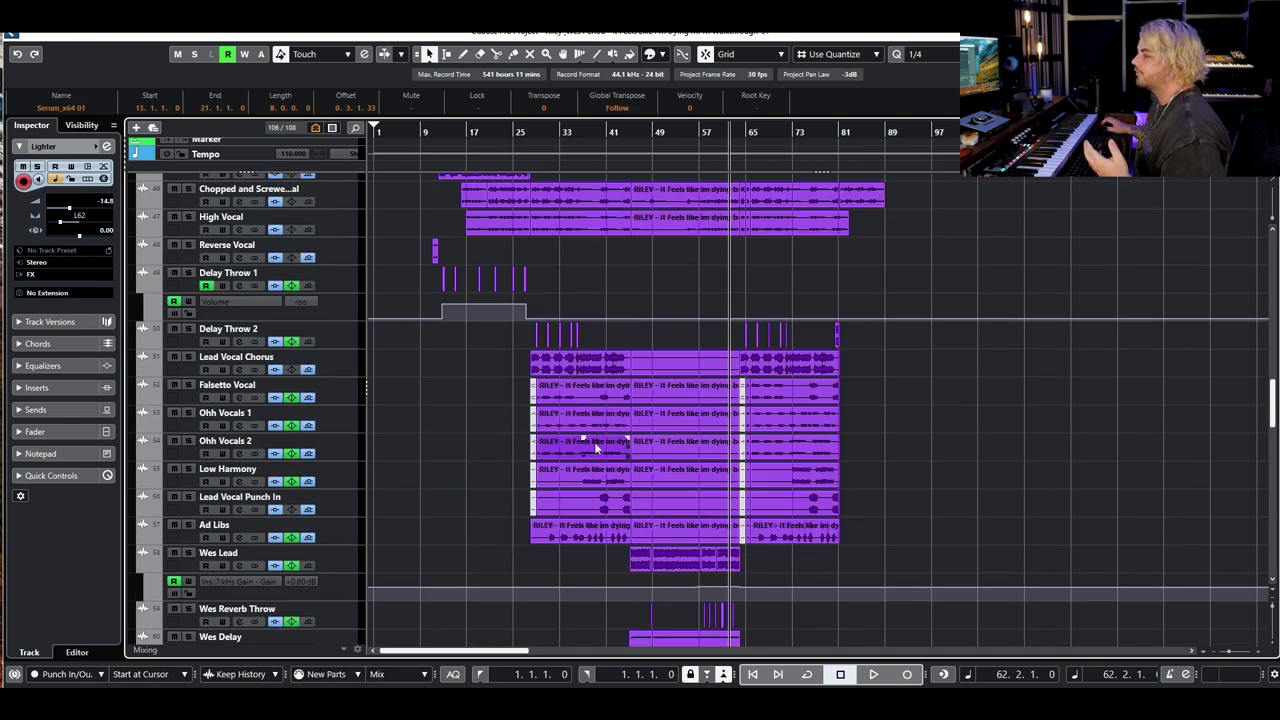
key(h)
key(h)
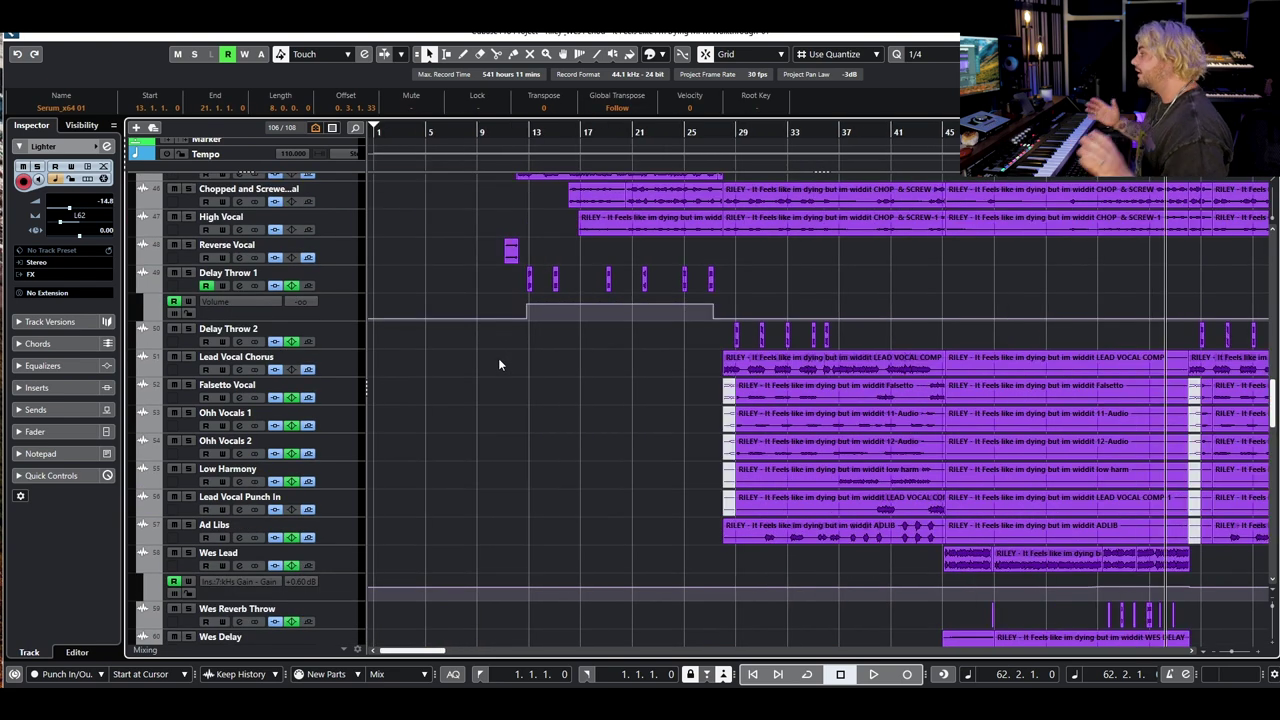
Review the whole arrangement through the vocal and FX tracks, the group track automation, and the synth and guitar parts
key(g)
key(g)
key(g)
key(g)
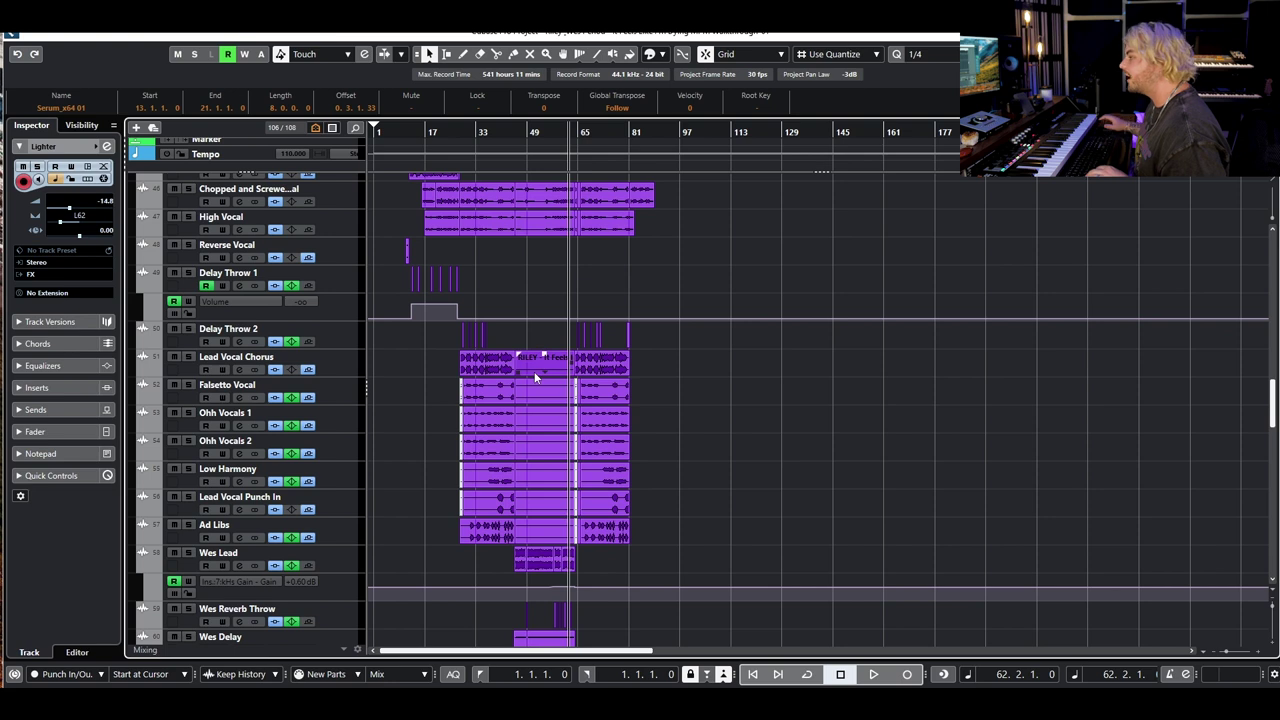
key(h)
key(h)
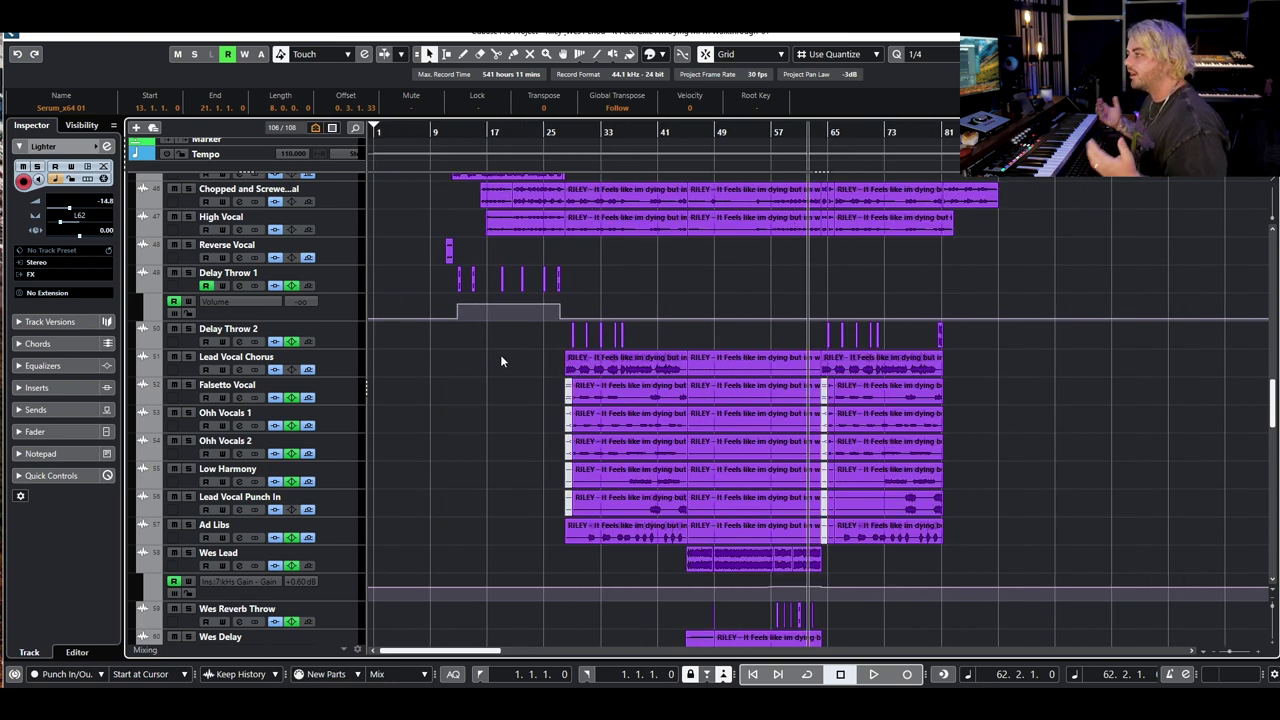
scroll(501, 360, down, 20)
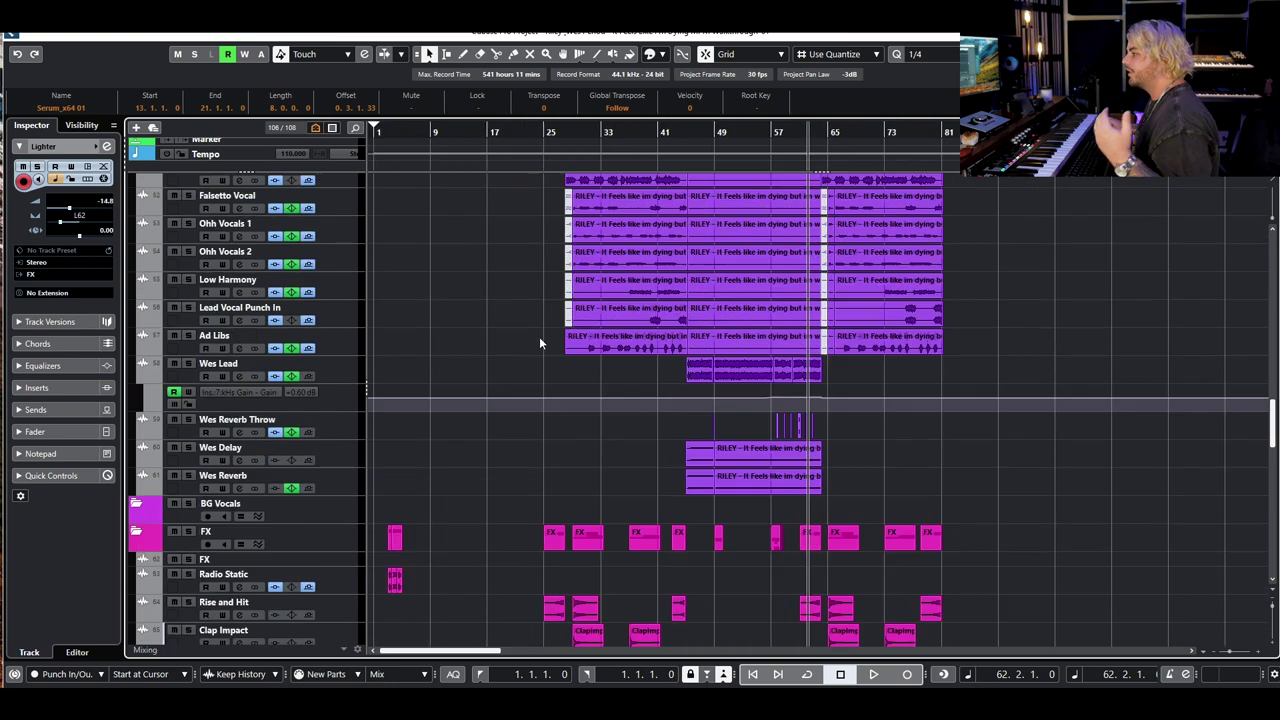
scroll(718, 403, up, 6)
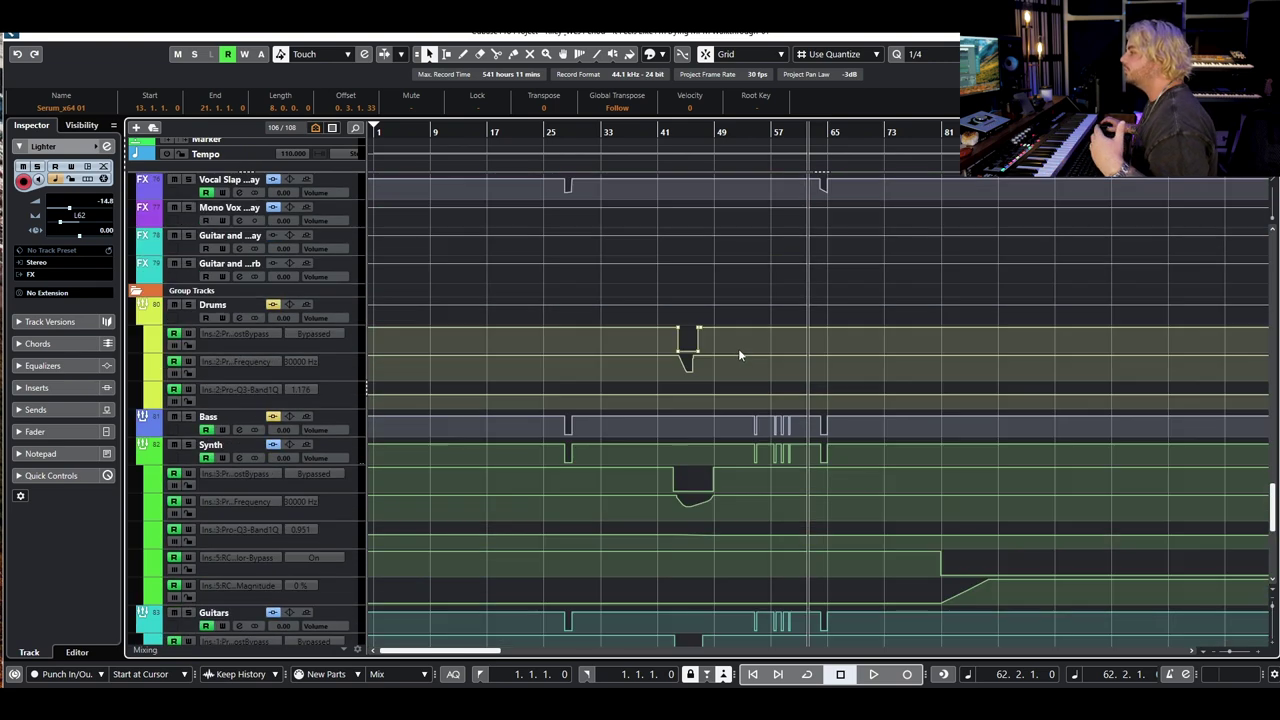
scroll(723, 300, up, 20)
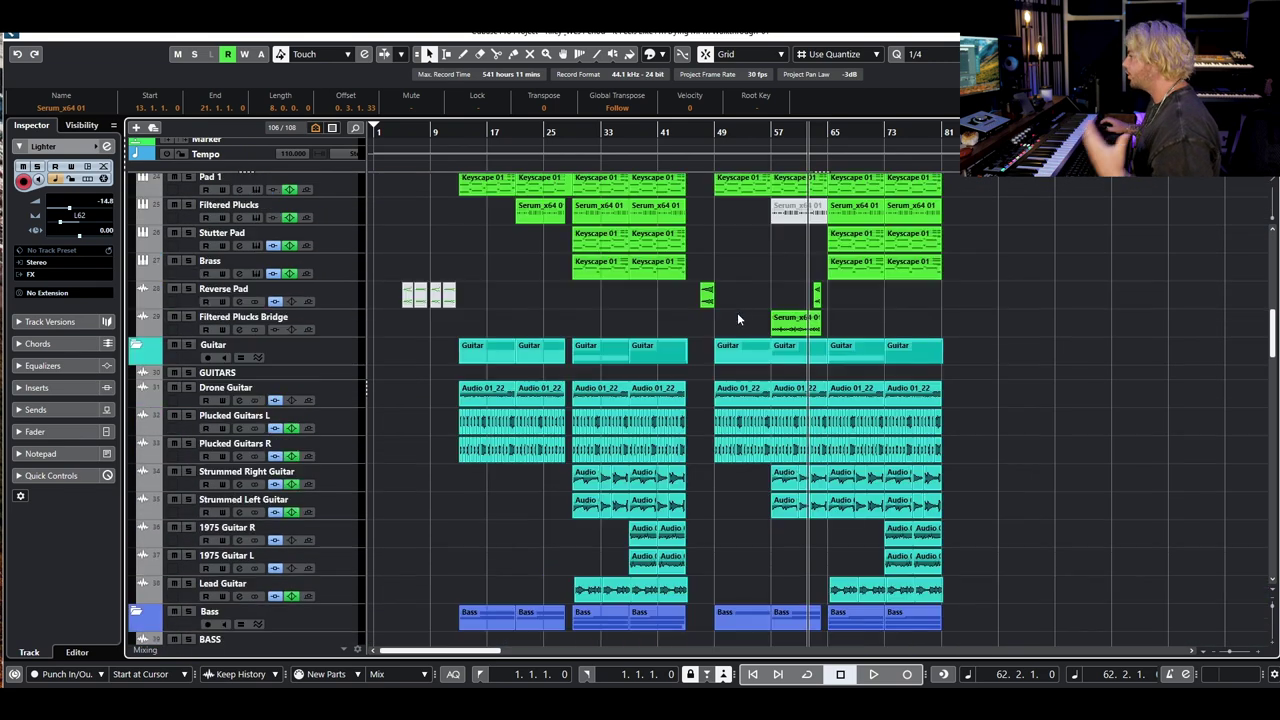